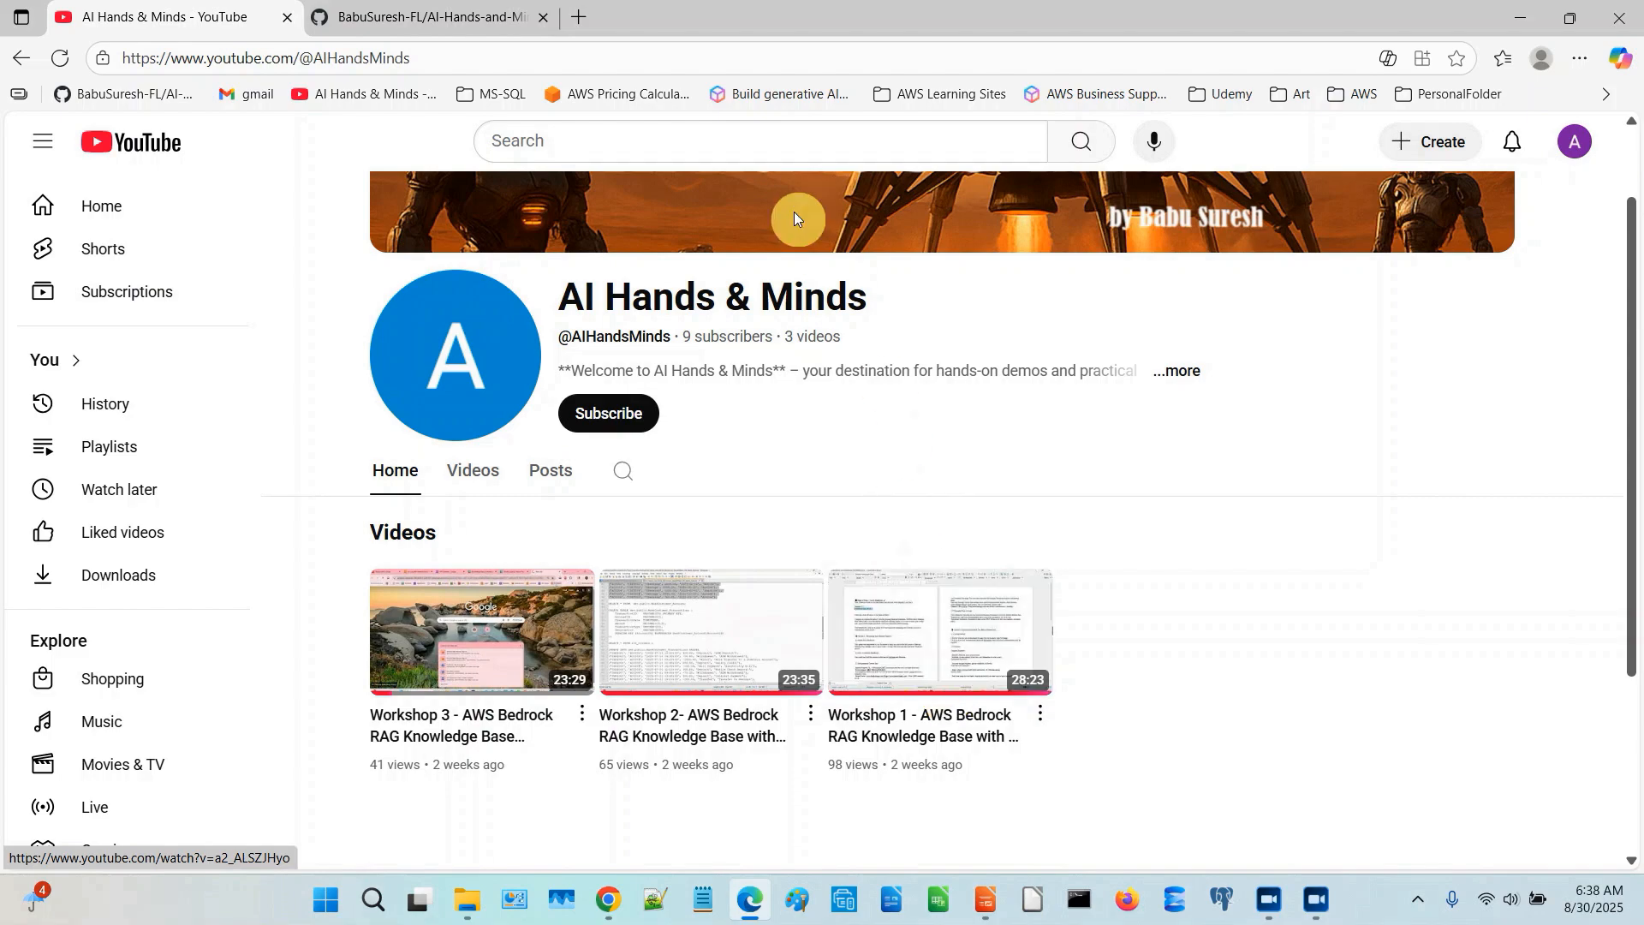
Open the AI-Hands-and-Minds-Workshop4 repository on GitHub and browse its file list to find Bank_of_Mars_Account_Handbook.pdf.
click(460, 22)
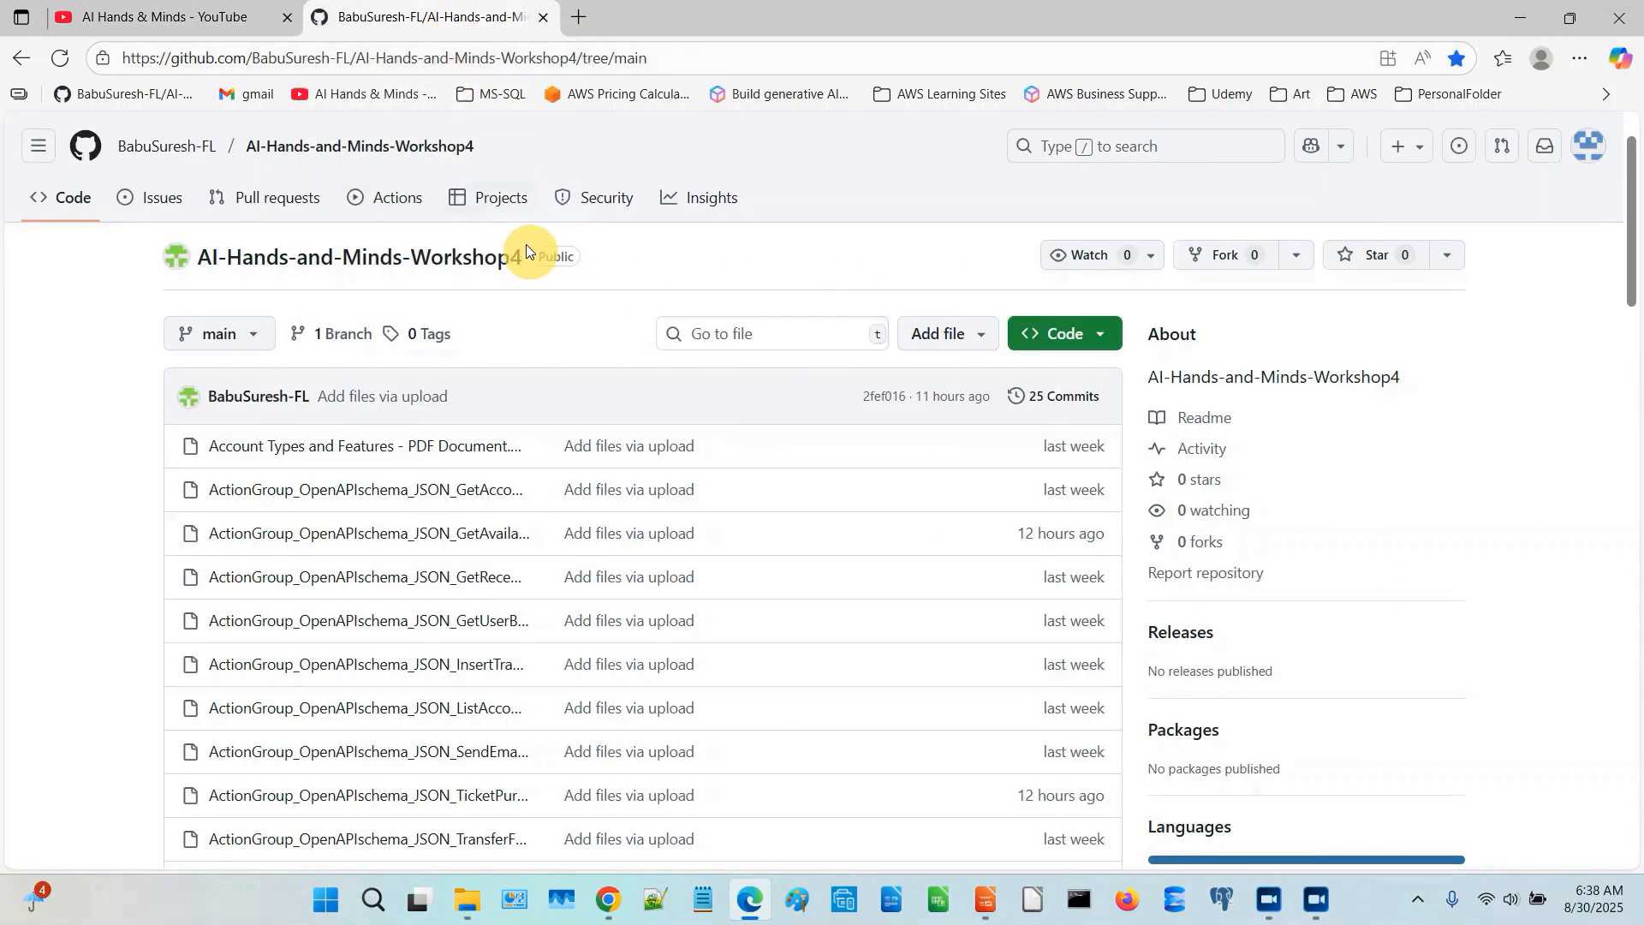
drag(1635, 265, 1638, 305)
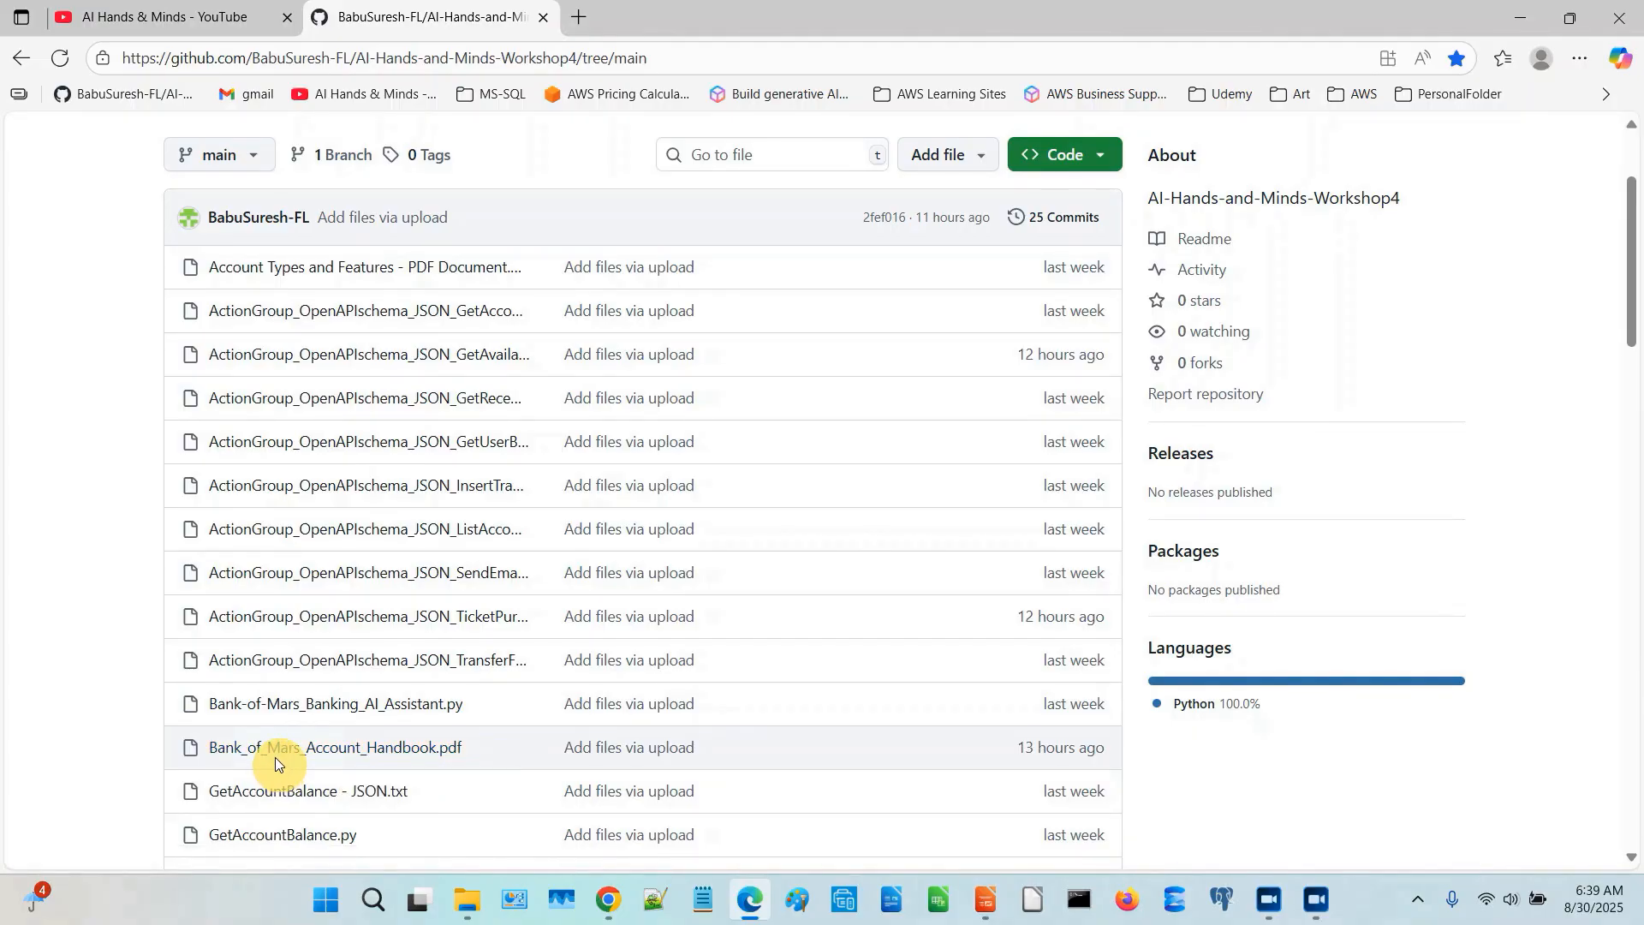
Switch to Chrome's Amazon Bedrock Knowledge Bases list, widen the name column and open Agent3_KnowledgeBase.
key(alt+Tab)
click(476, 28)
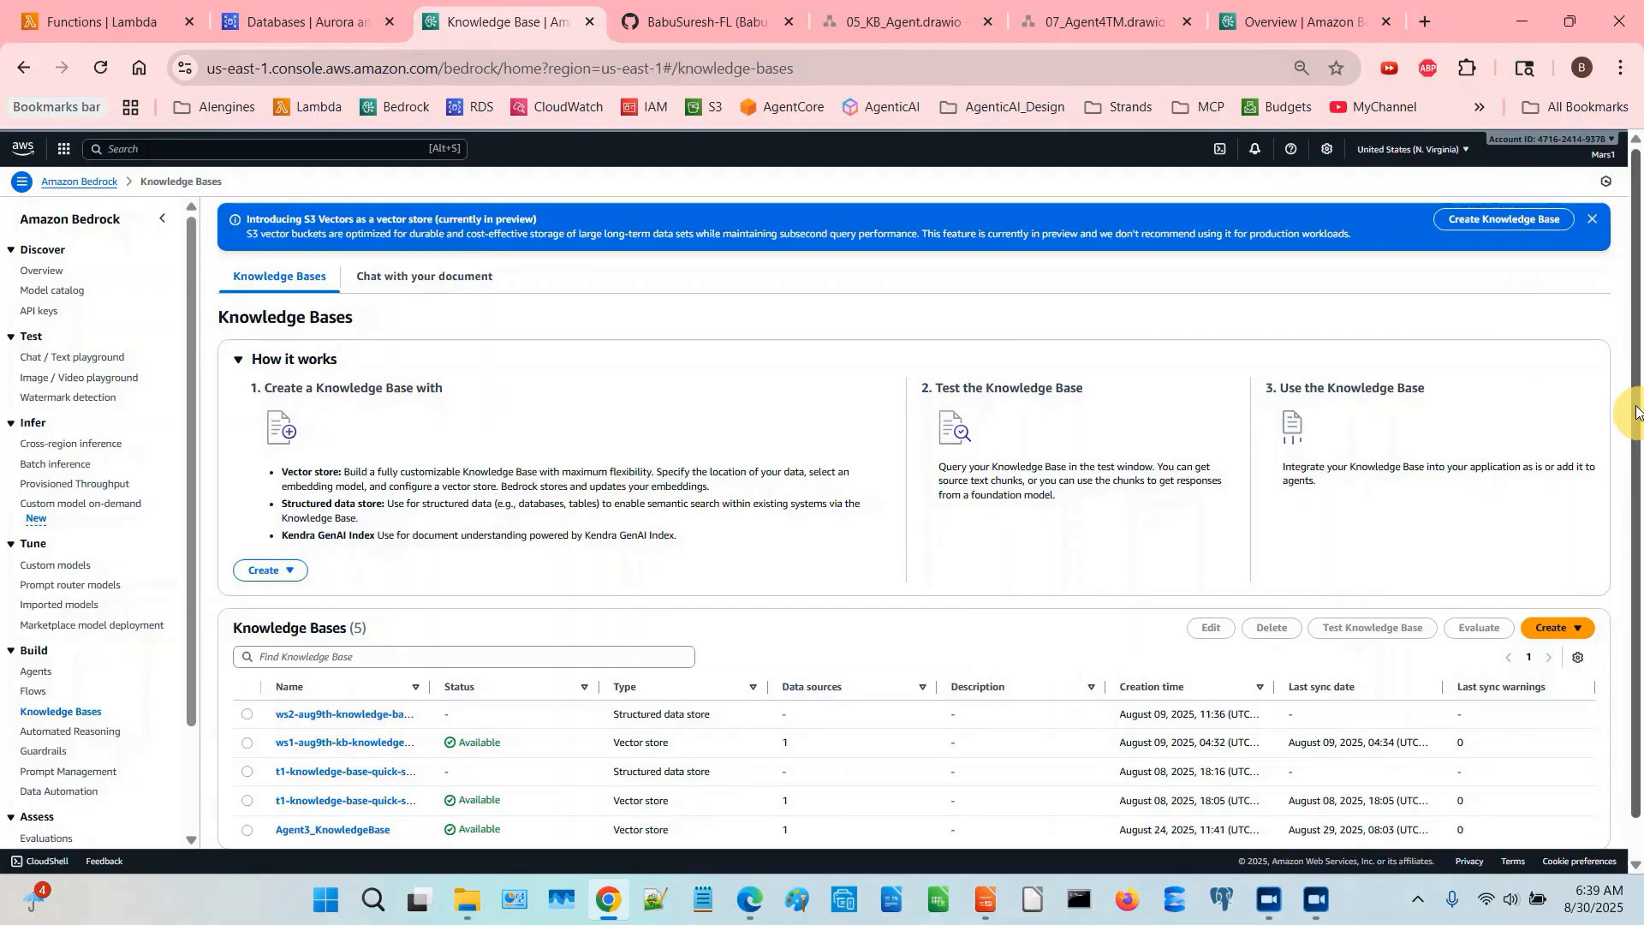
drag(1638, 411, 1637, 520)
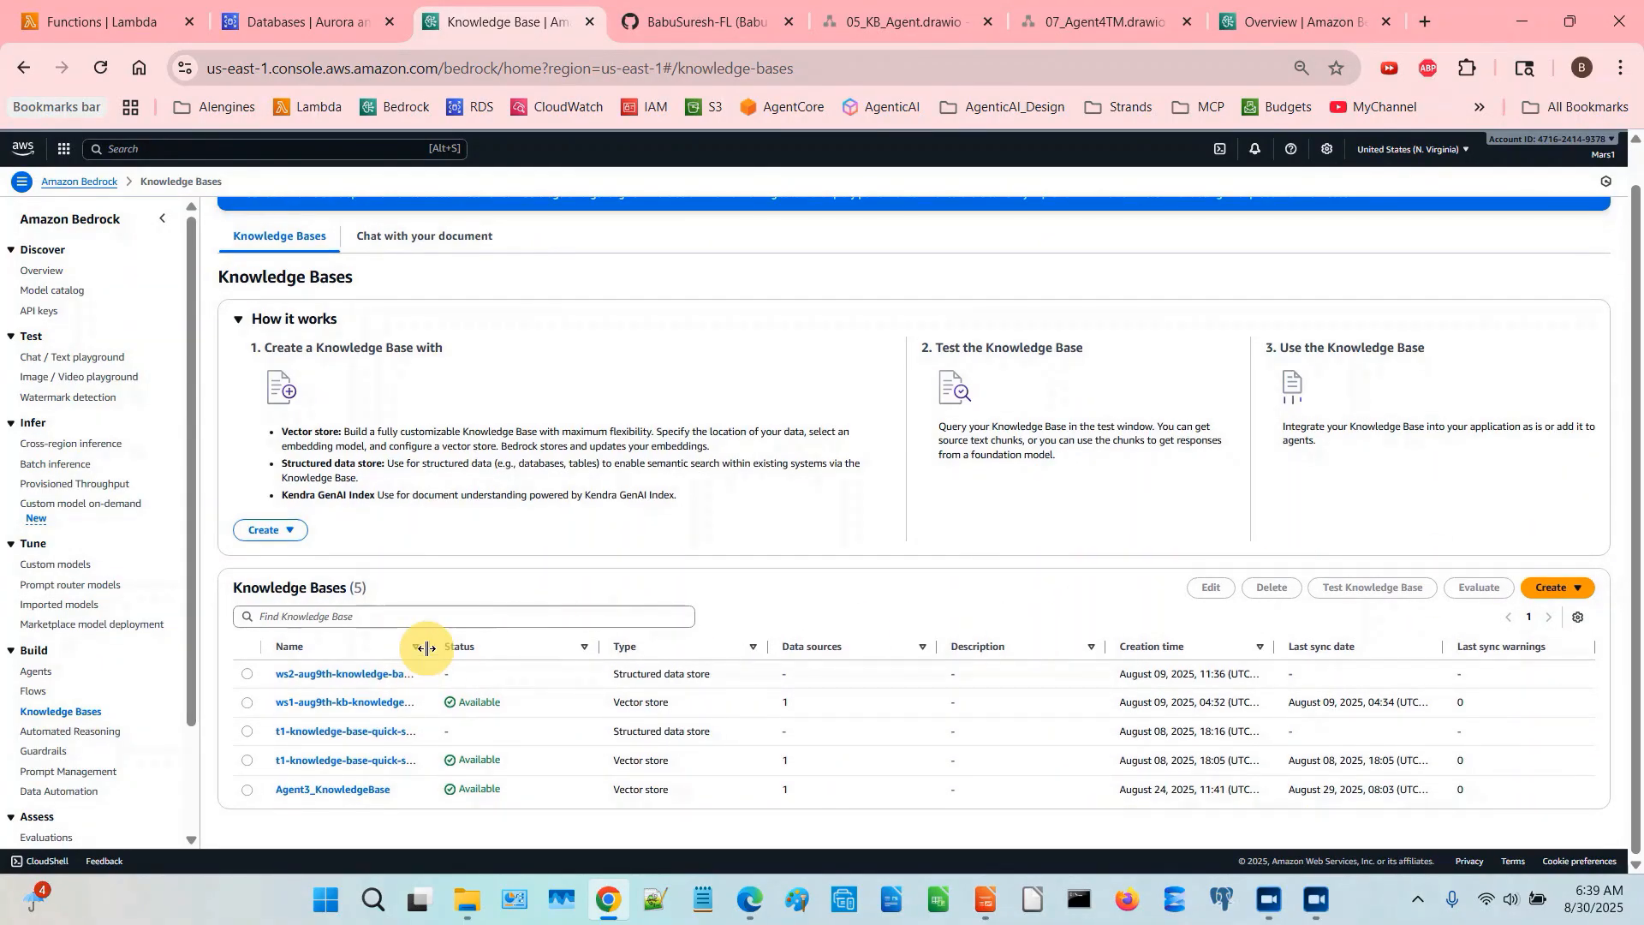
drag(432, 646, 521, 644)
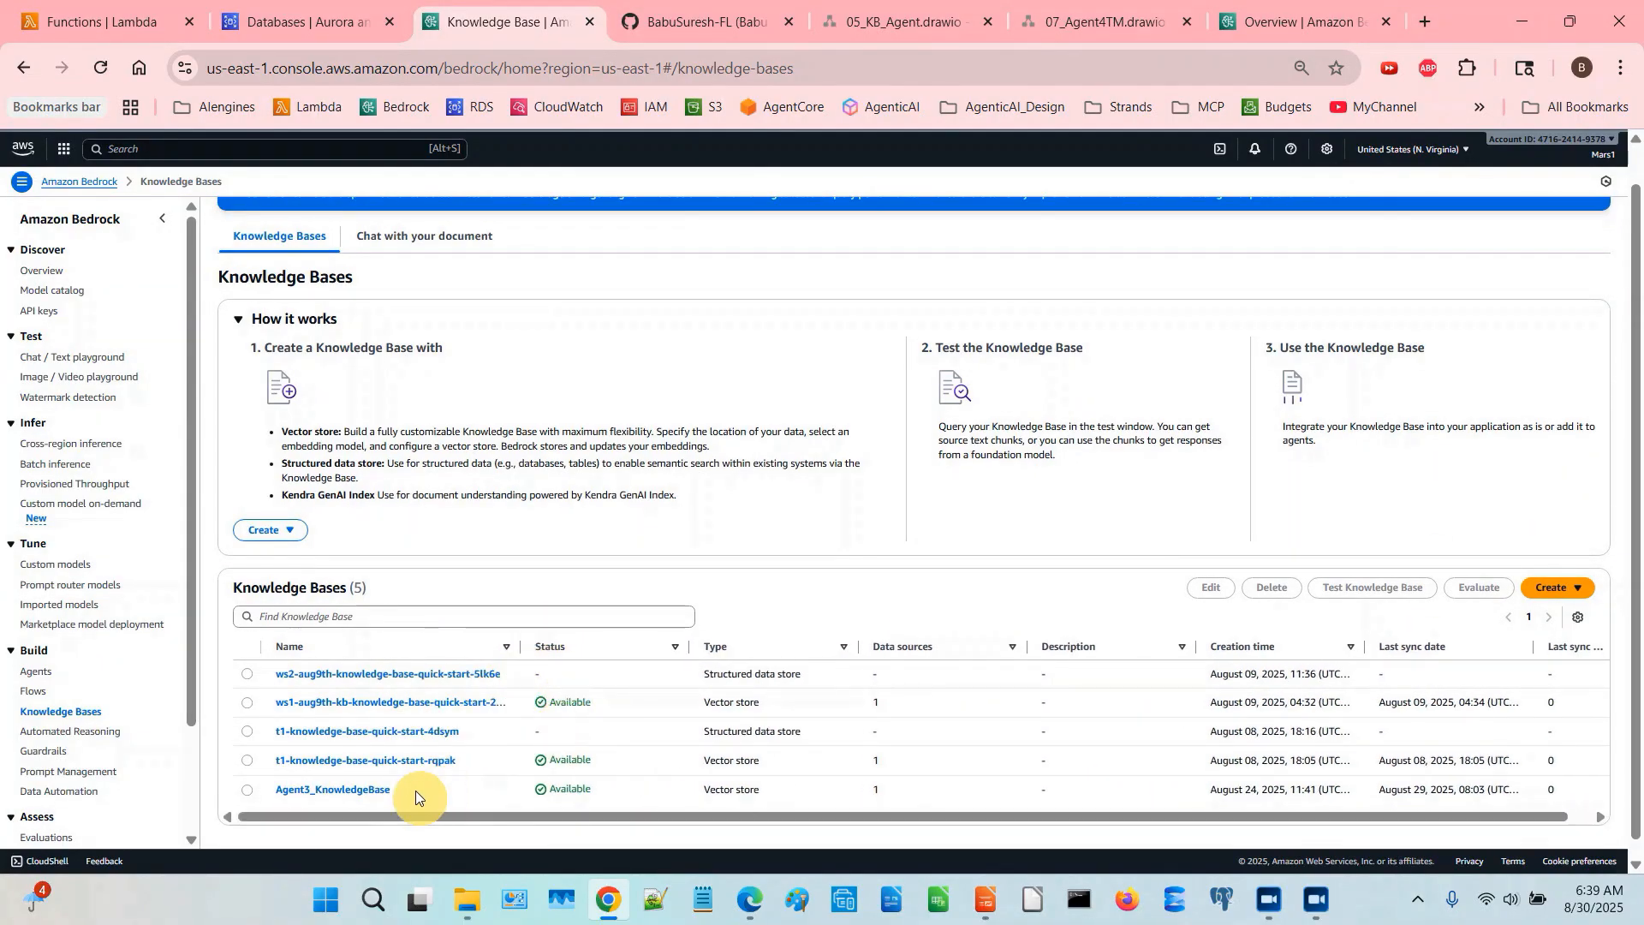
click(353, 789)
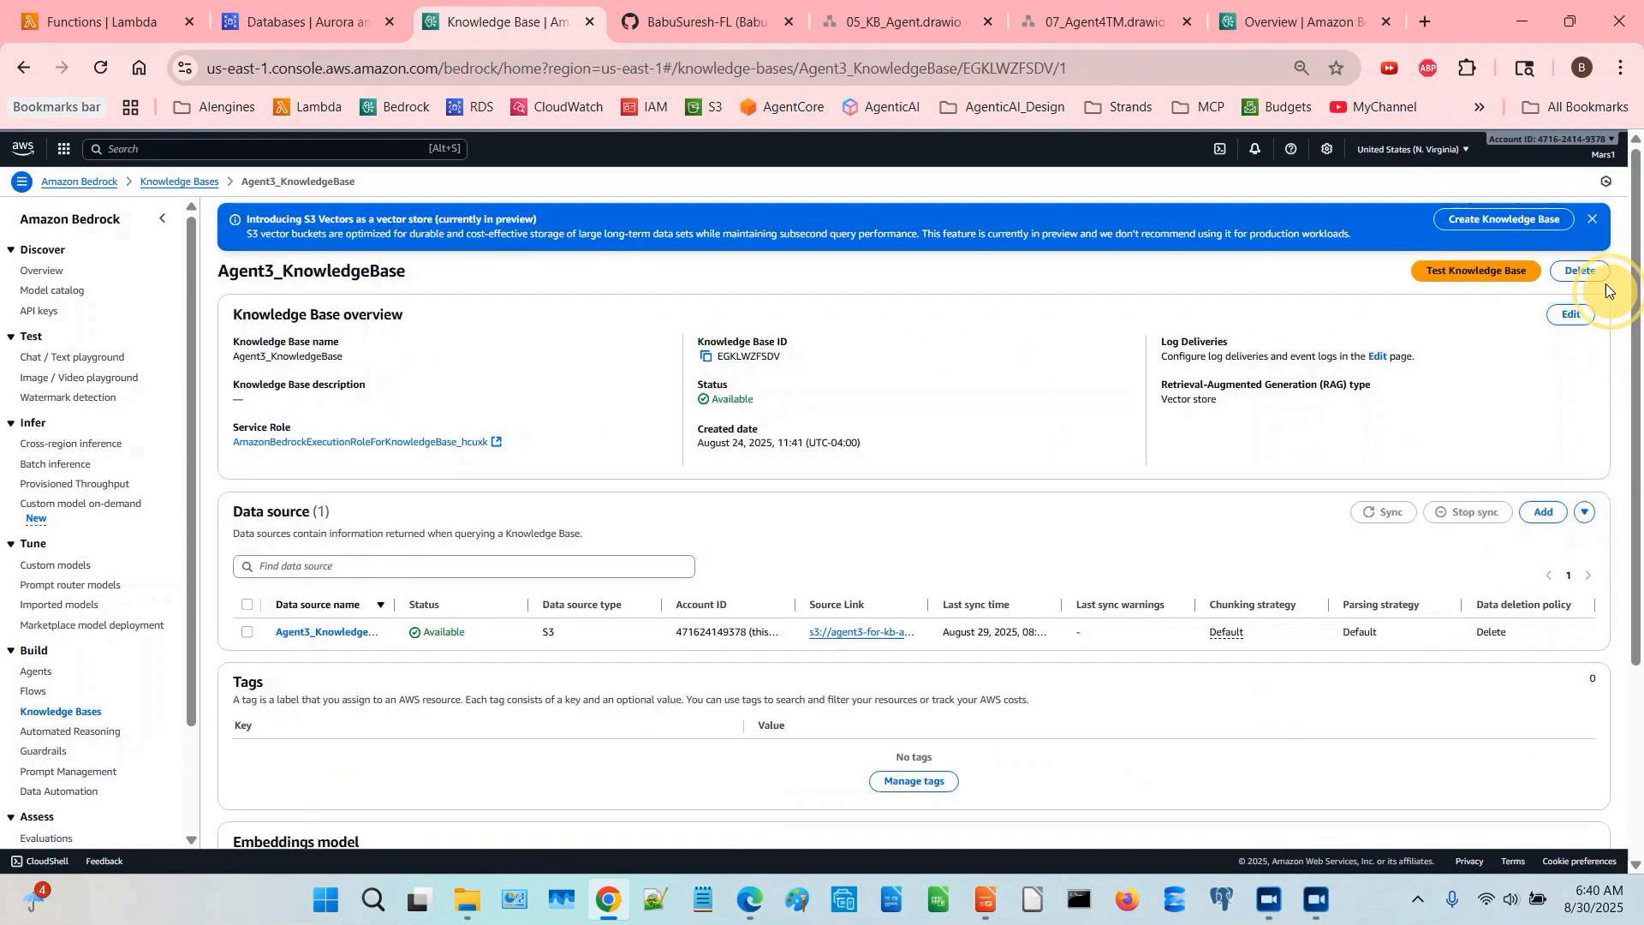
Open the S3 source bucket of the knowledge base's data source and highlight the bucket name.
click(1595, 229)
mouse_move(1637, 312)
mouse_down()
mouse_move(1642, 365)
mouse_move(1639, 325)
mouse_up()
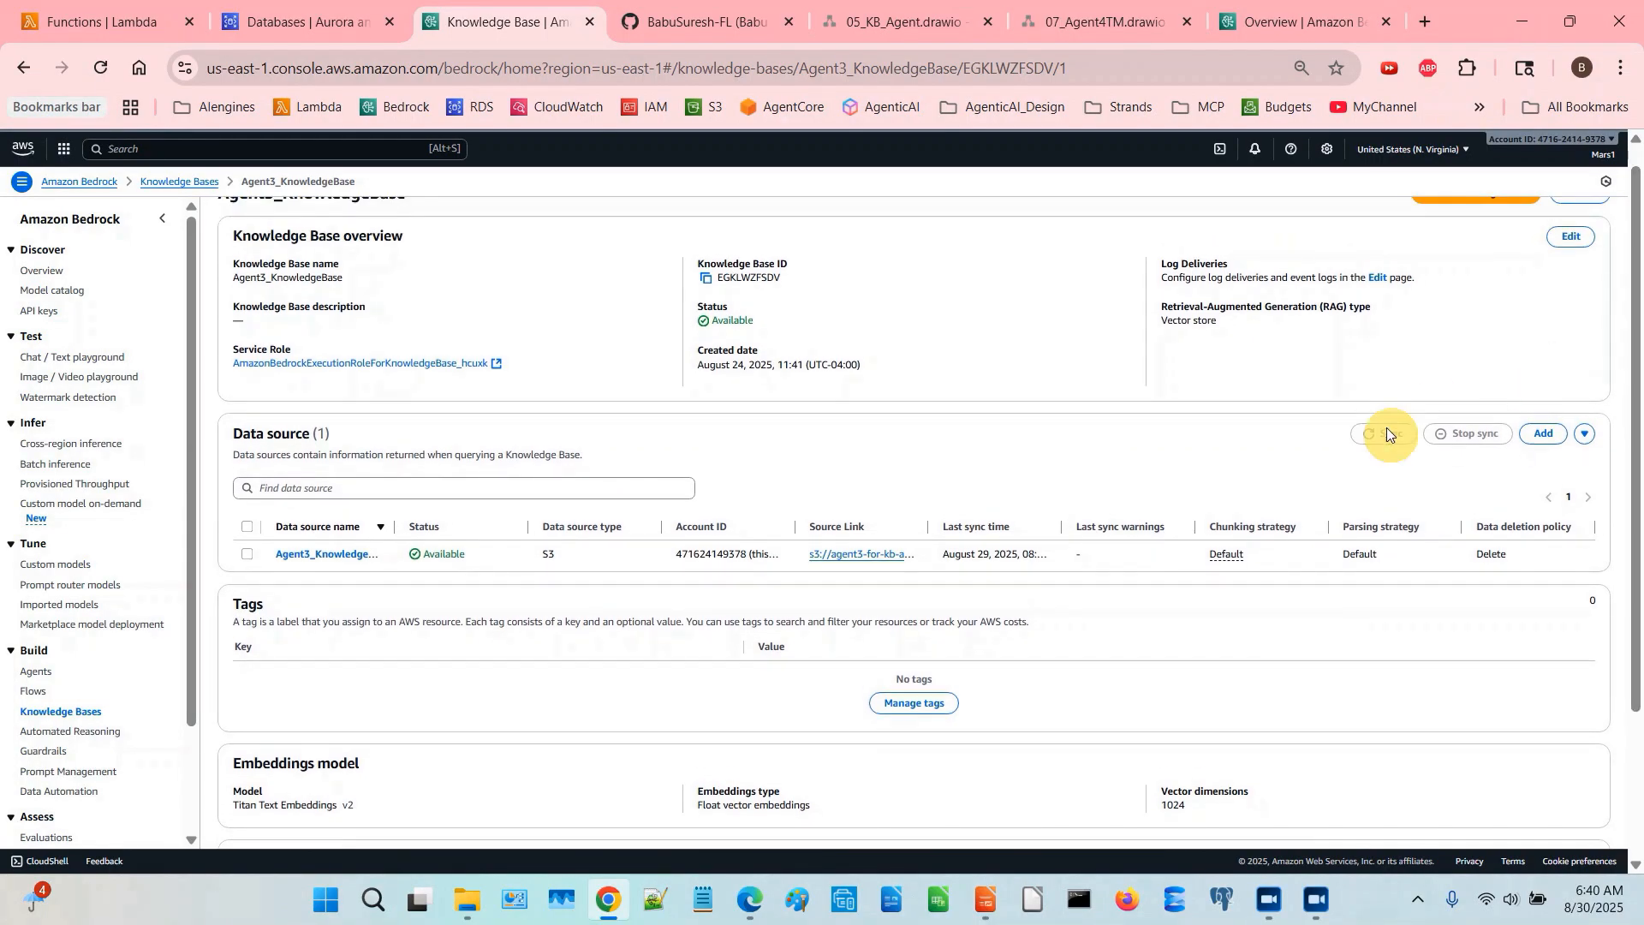
click(841, 559)
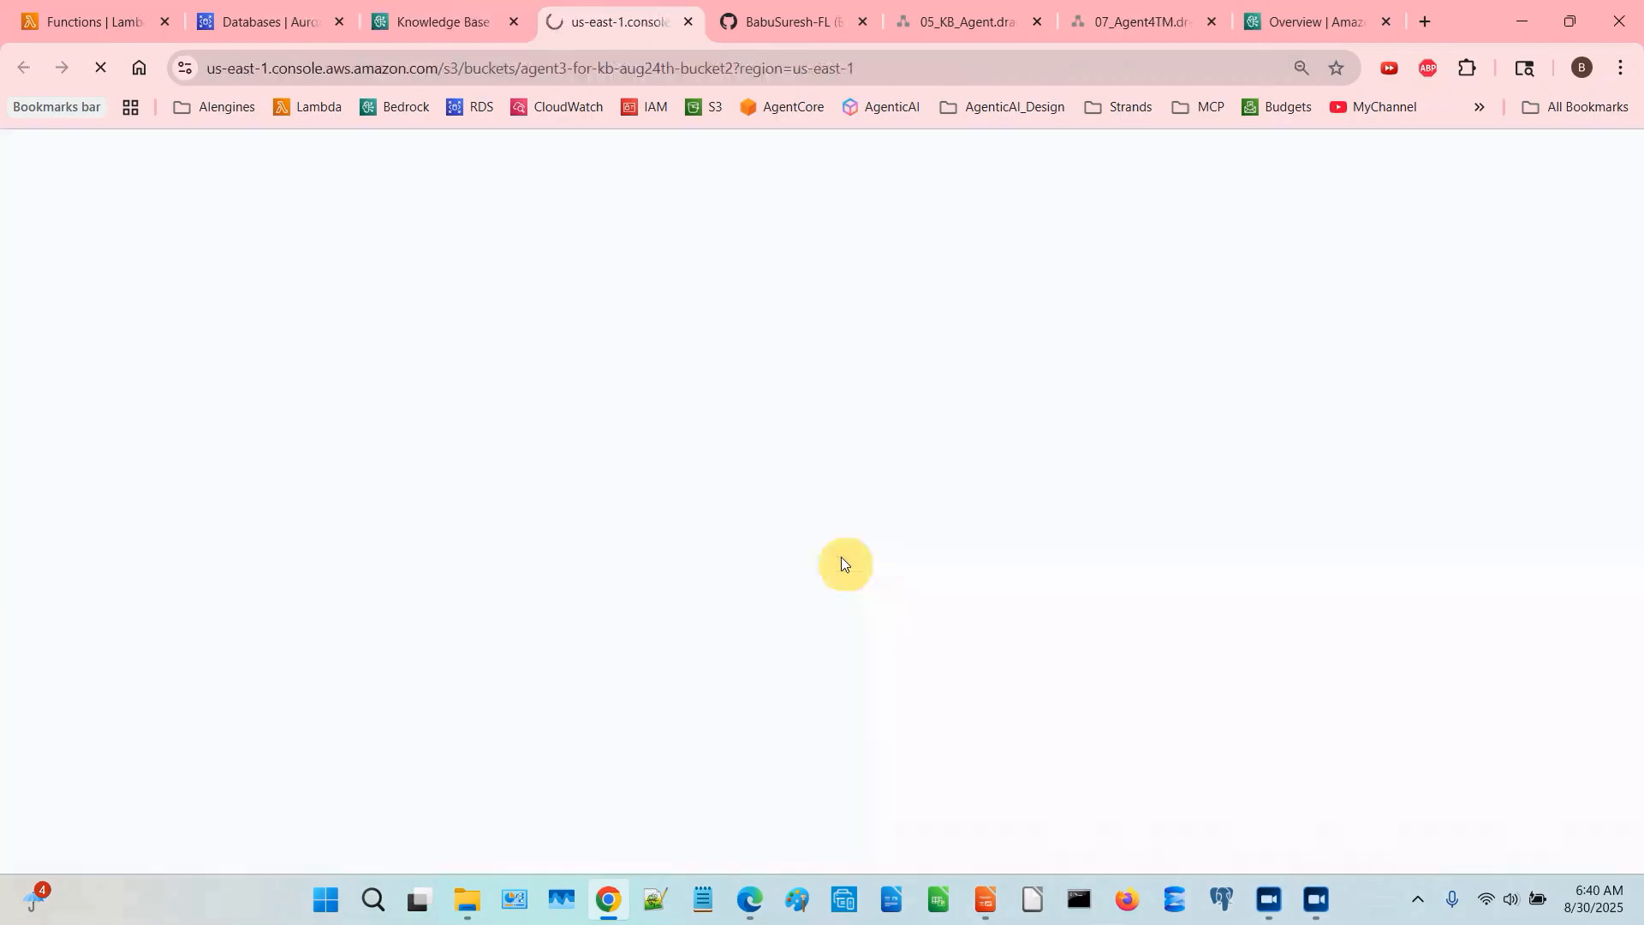
triple_click(363, 230)
click(346, 228)
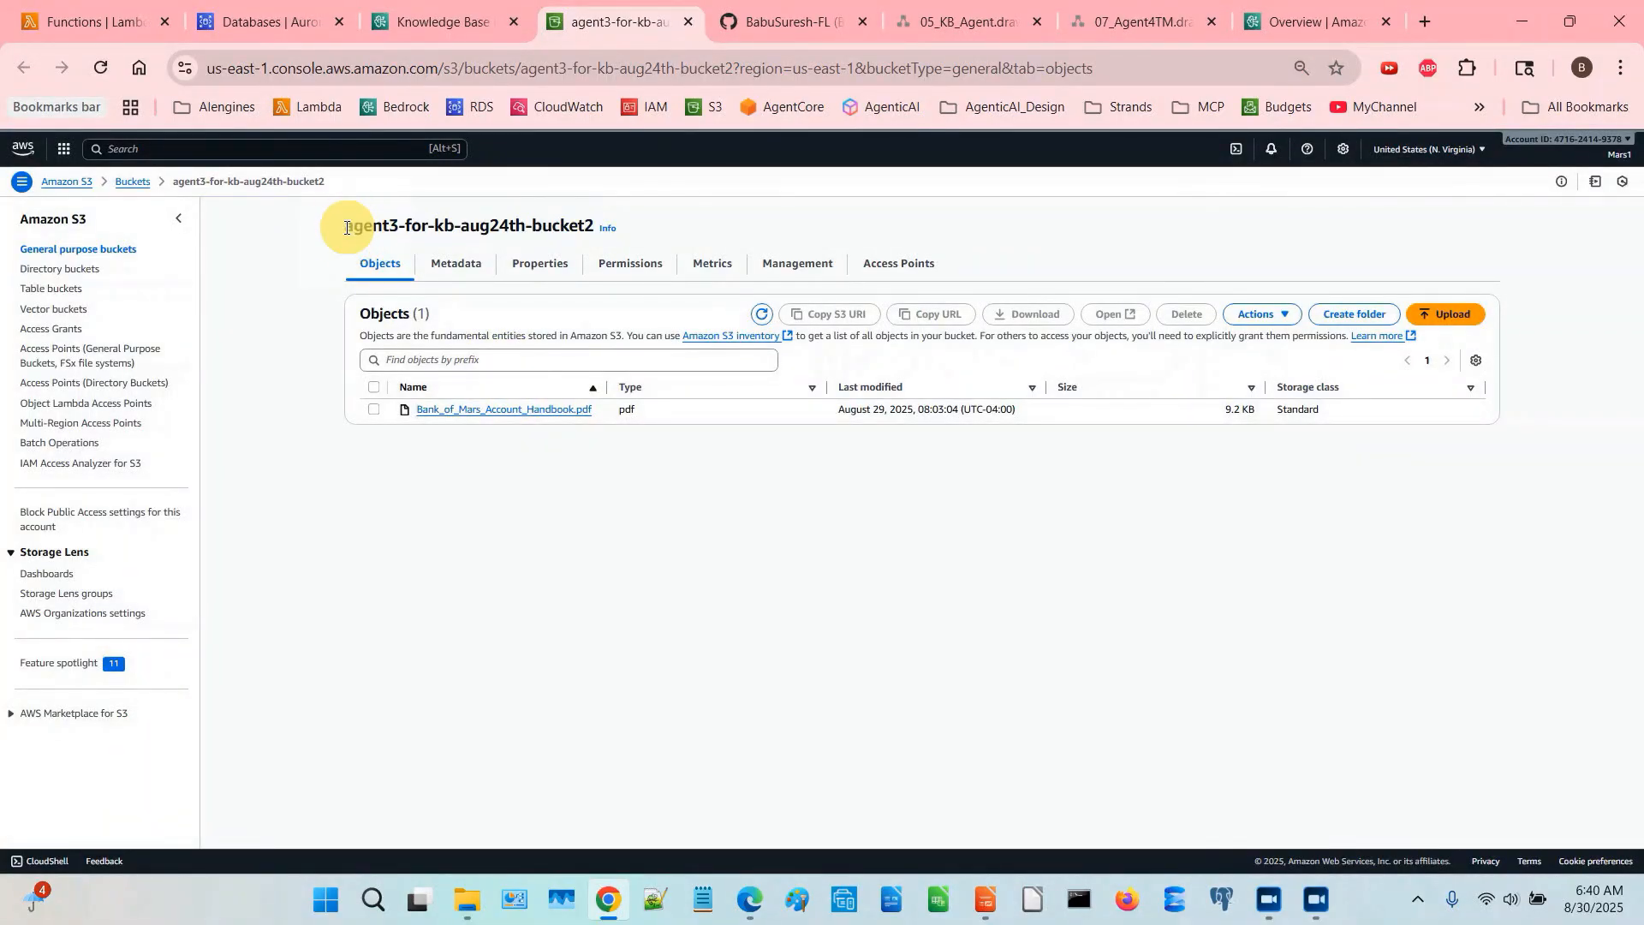
drag(346, 228, 593, 224)
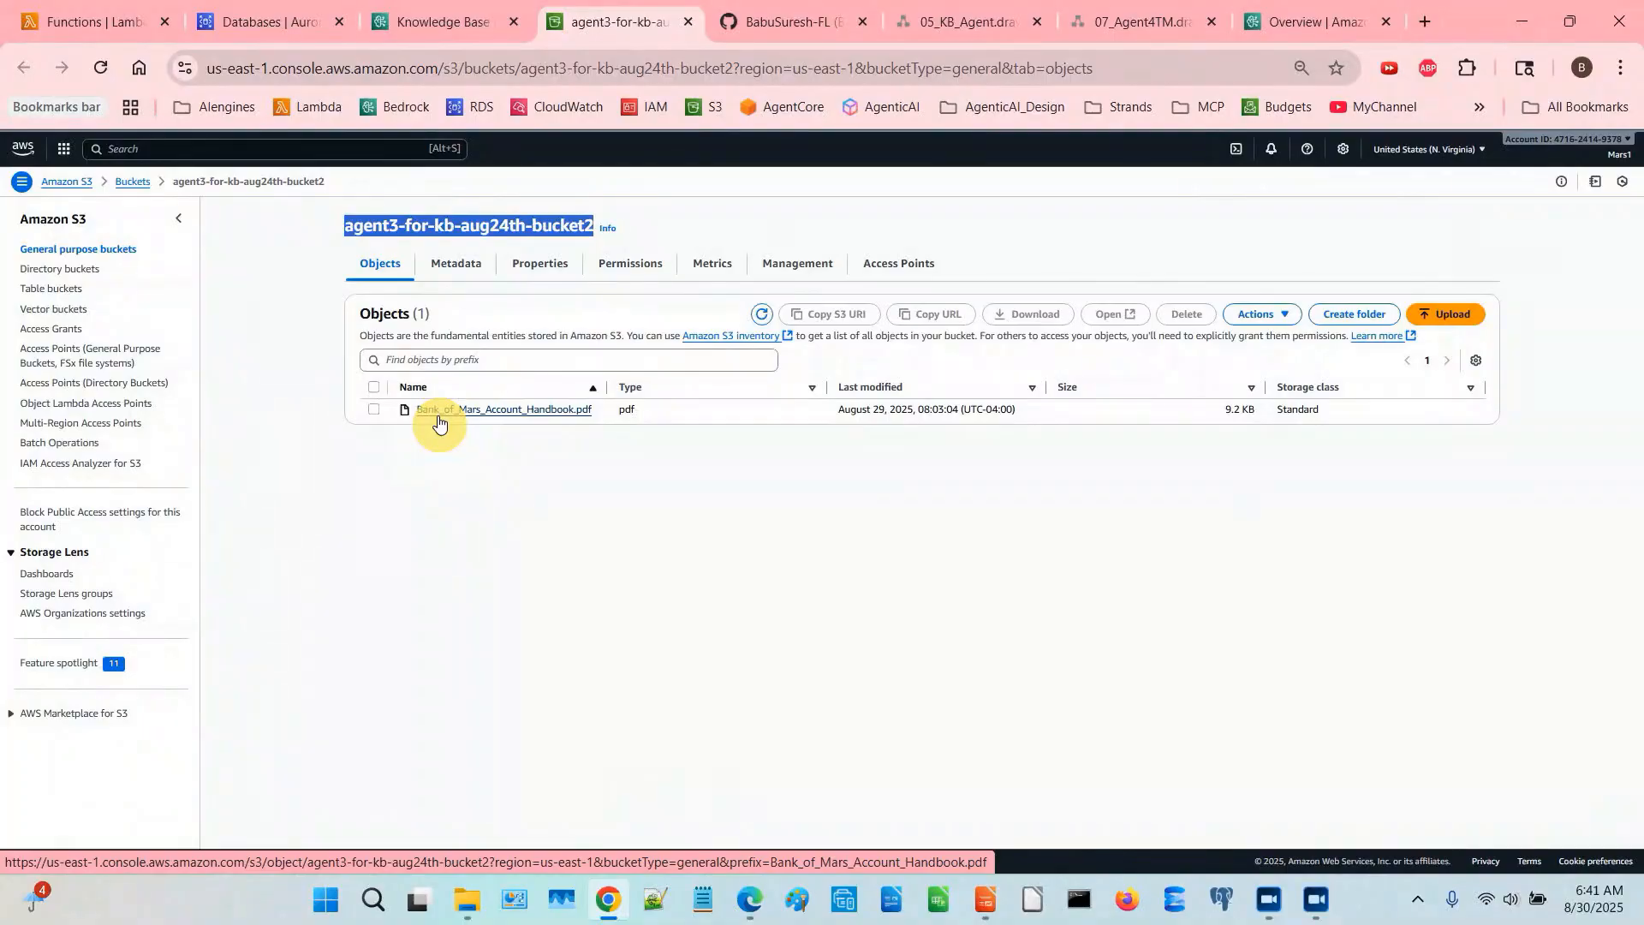
Compare the handbook PDF in the GitHub repository with the S3 bucket's contents, and return to Agent3_KnowledgeBase.
click(789, 27)
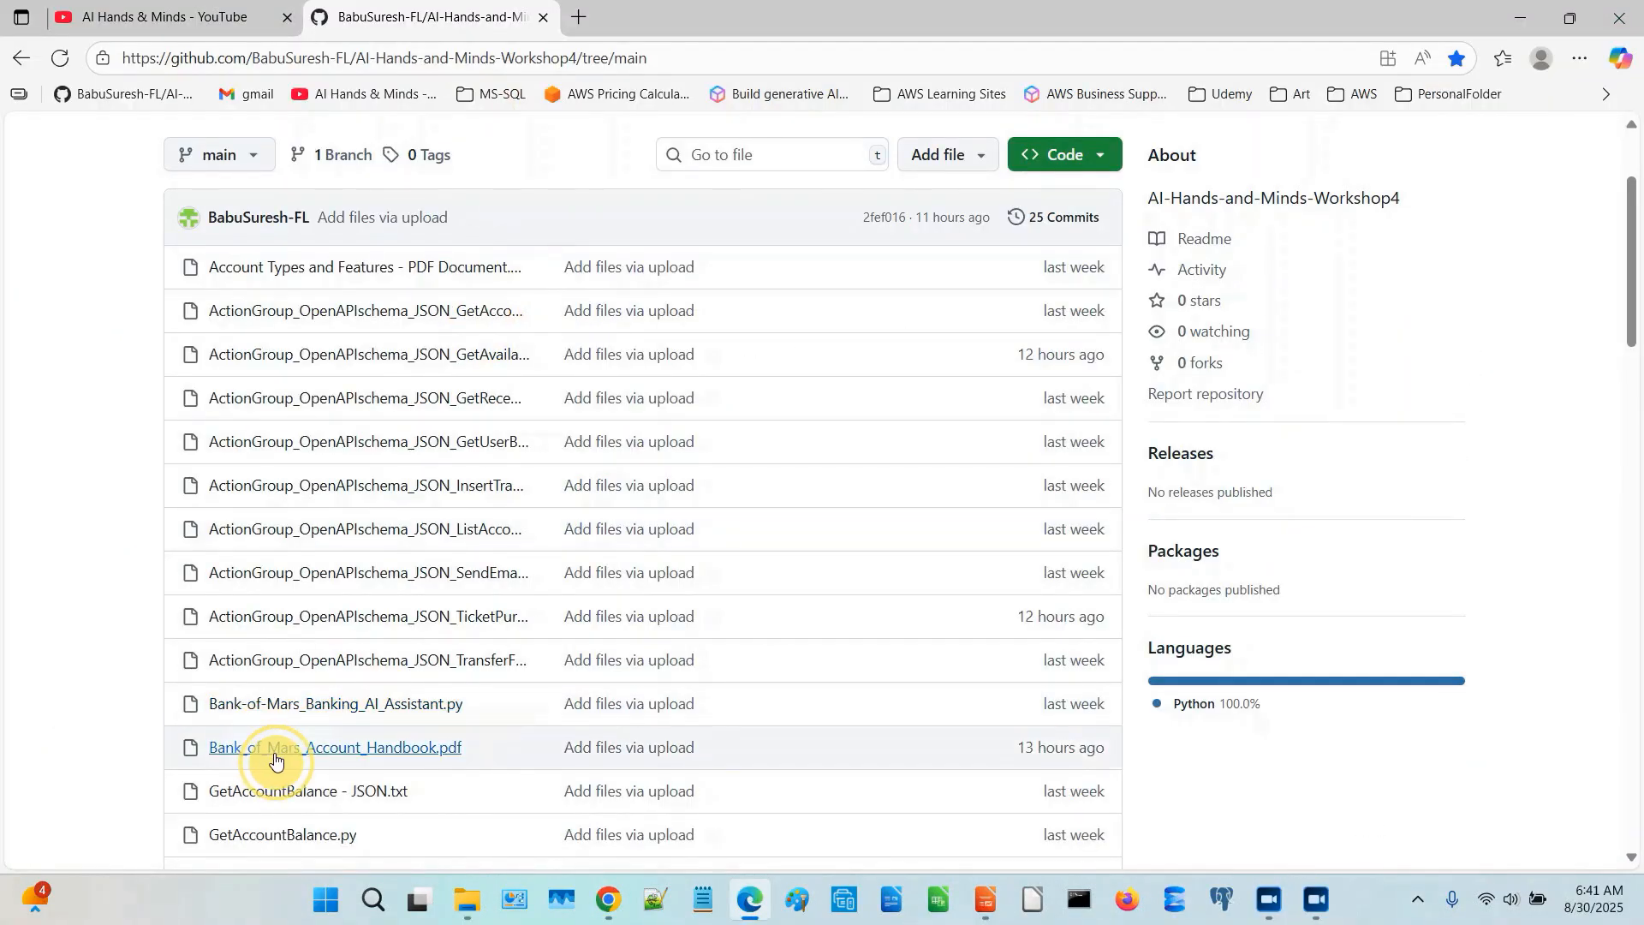
click(604, 912)
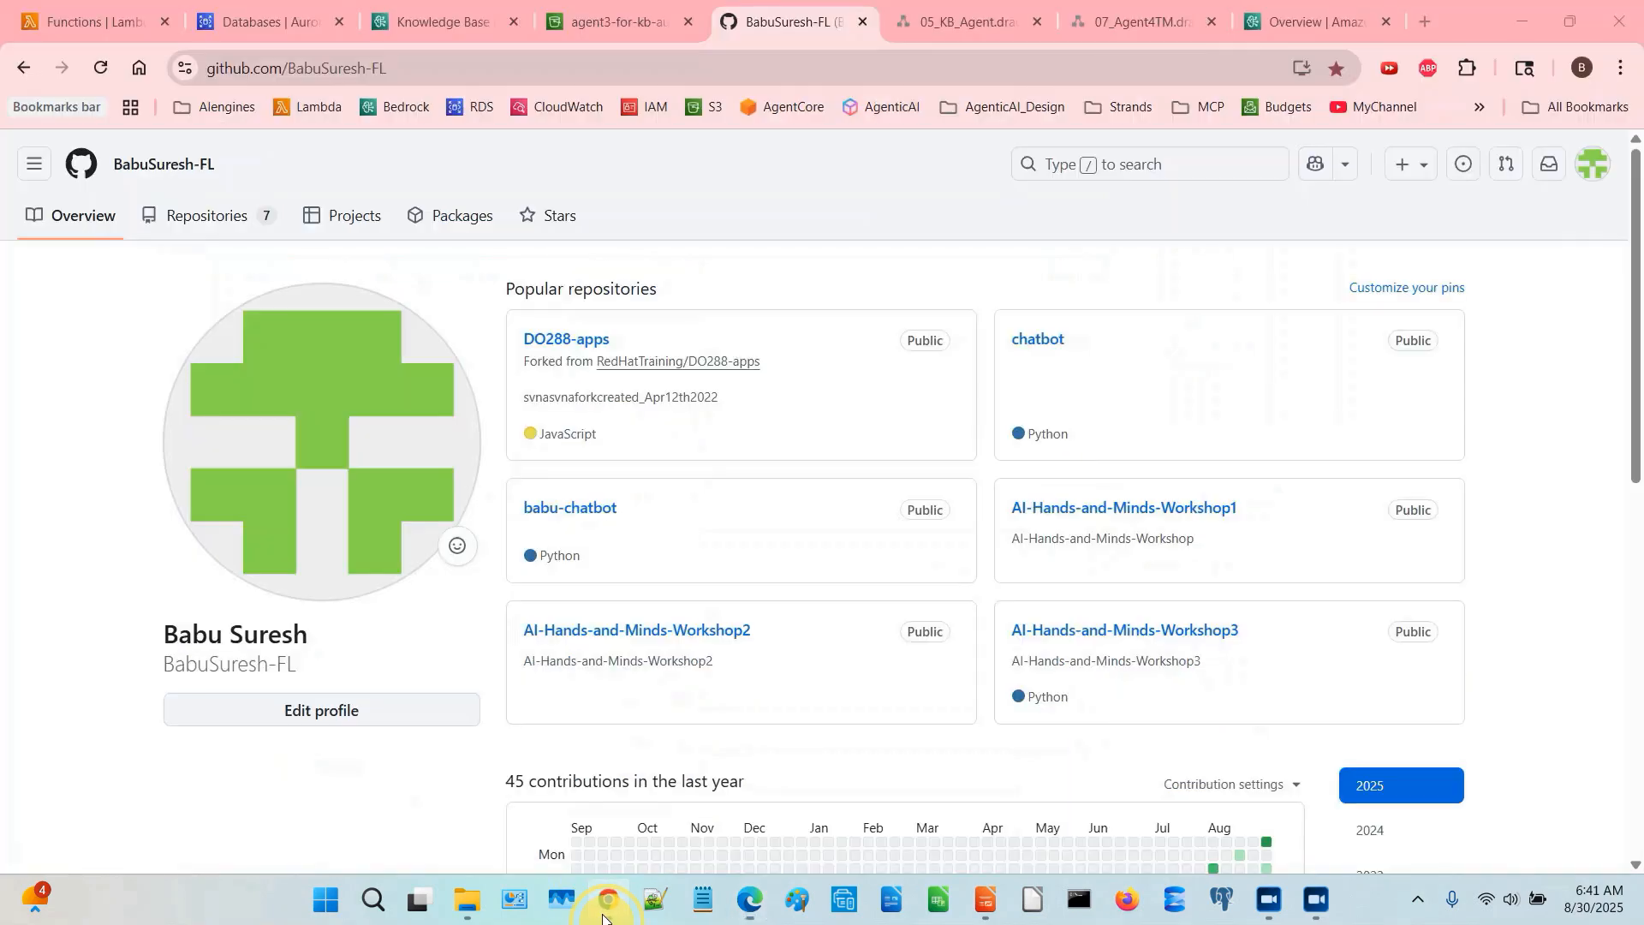
click(449, 31)
click(629, 24)
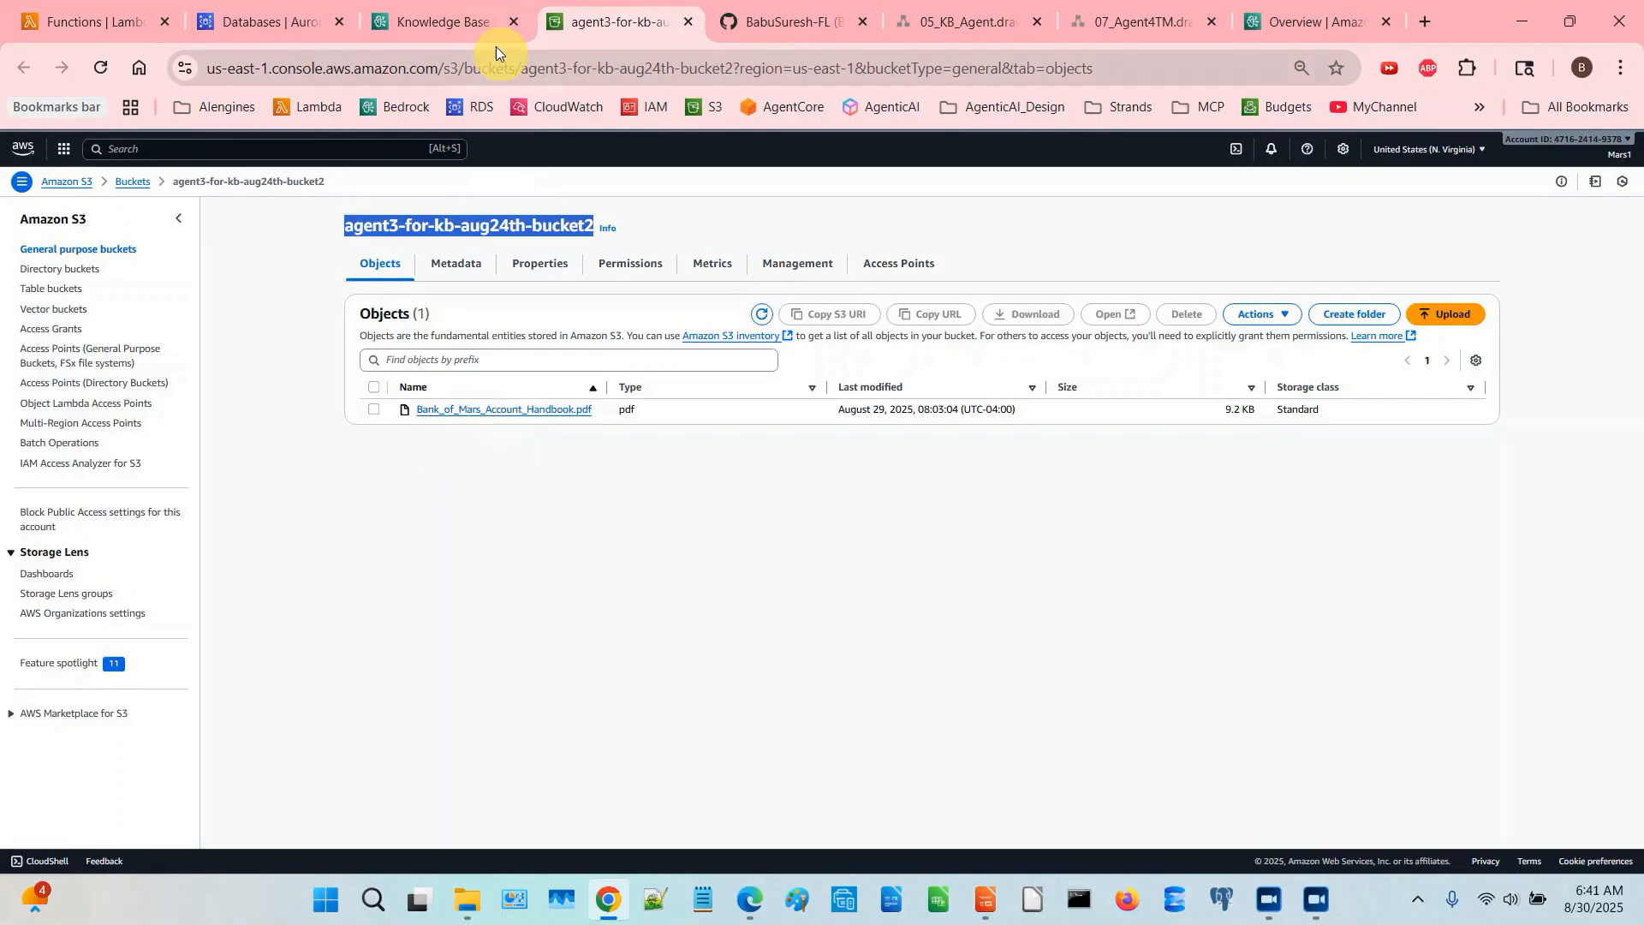
click(451, 15)
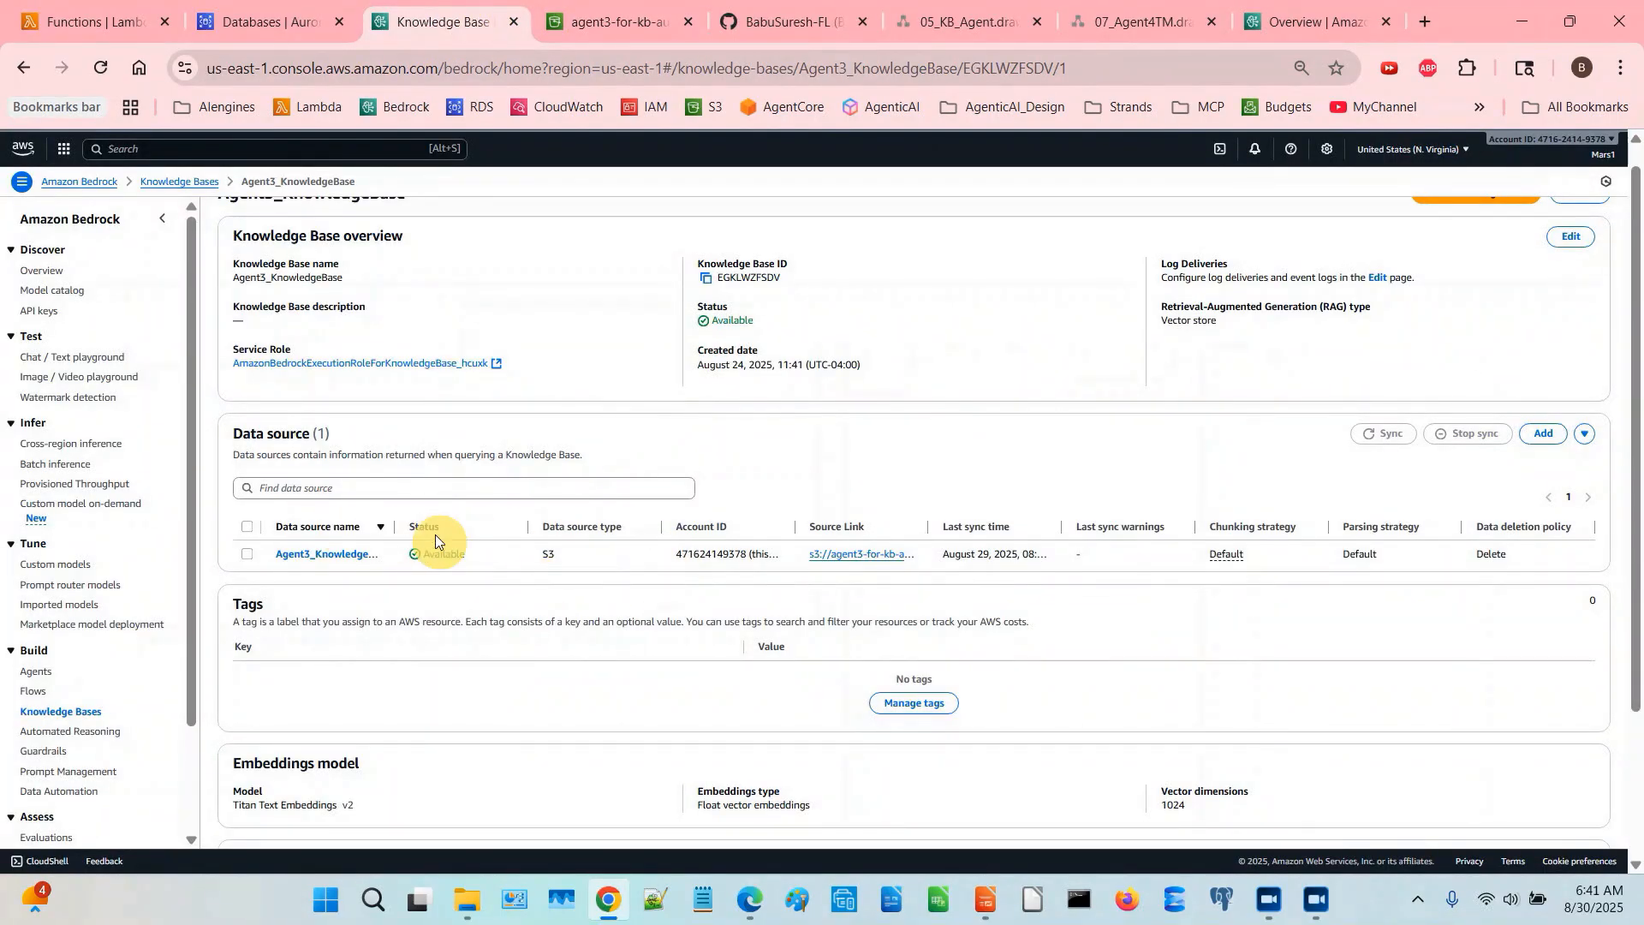
Sync the S3 data source of Agent3_KnowledgeBase and dismiss the notification.
click(247, 555)
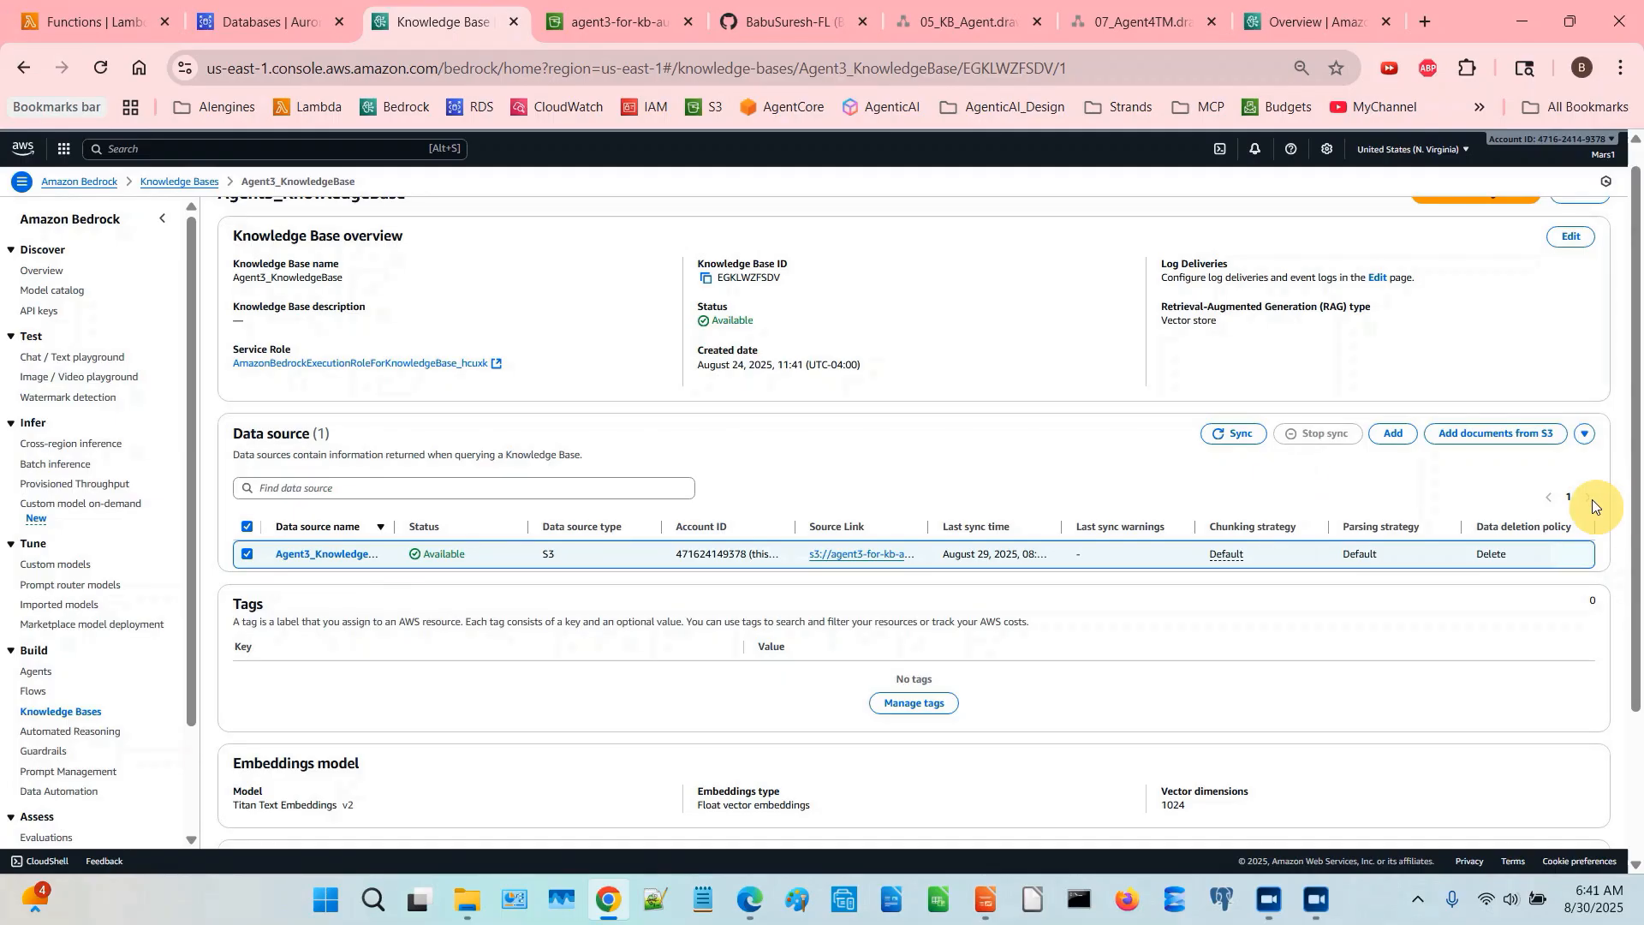
scroll(1636, 441, up, 1)
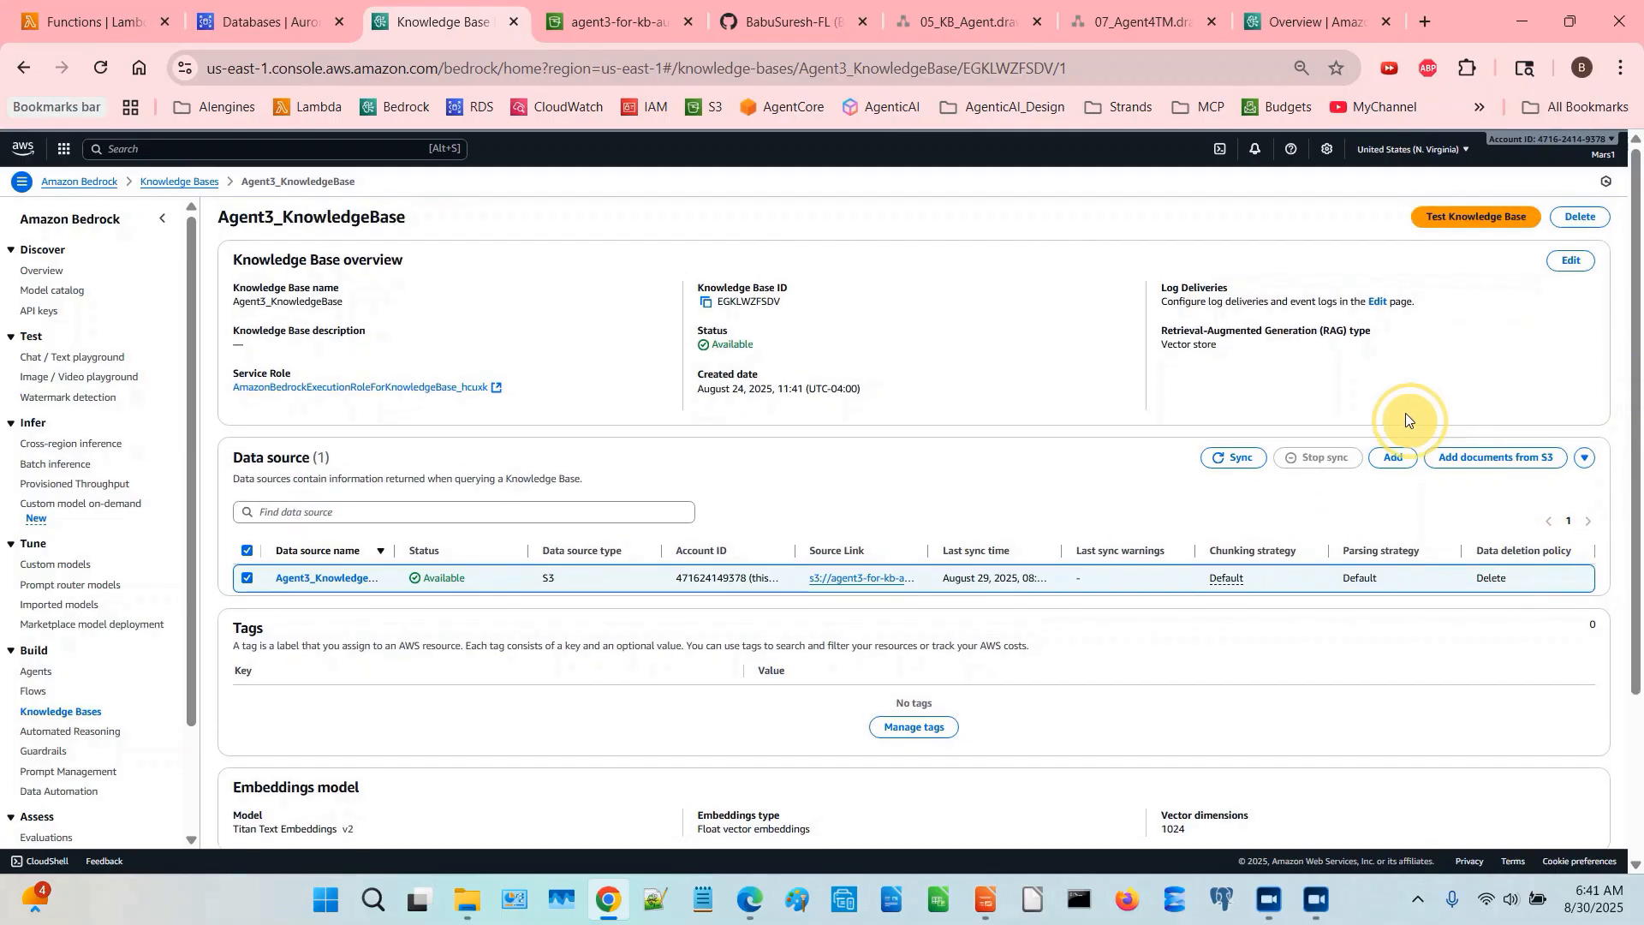
click(1248, 458)
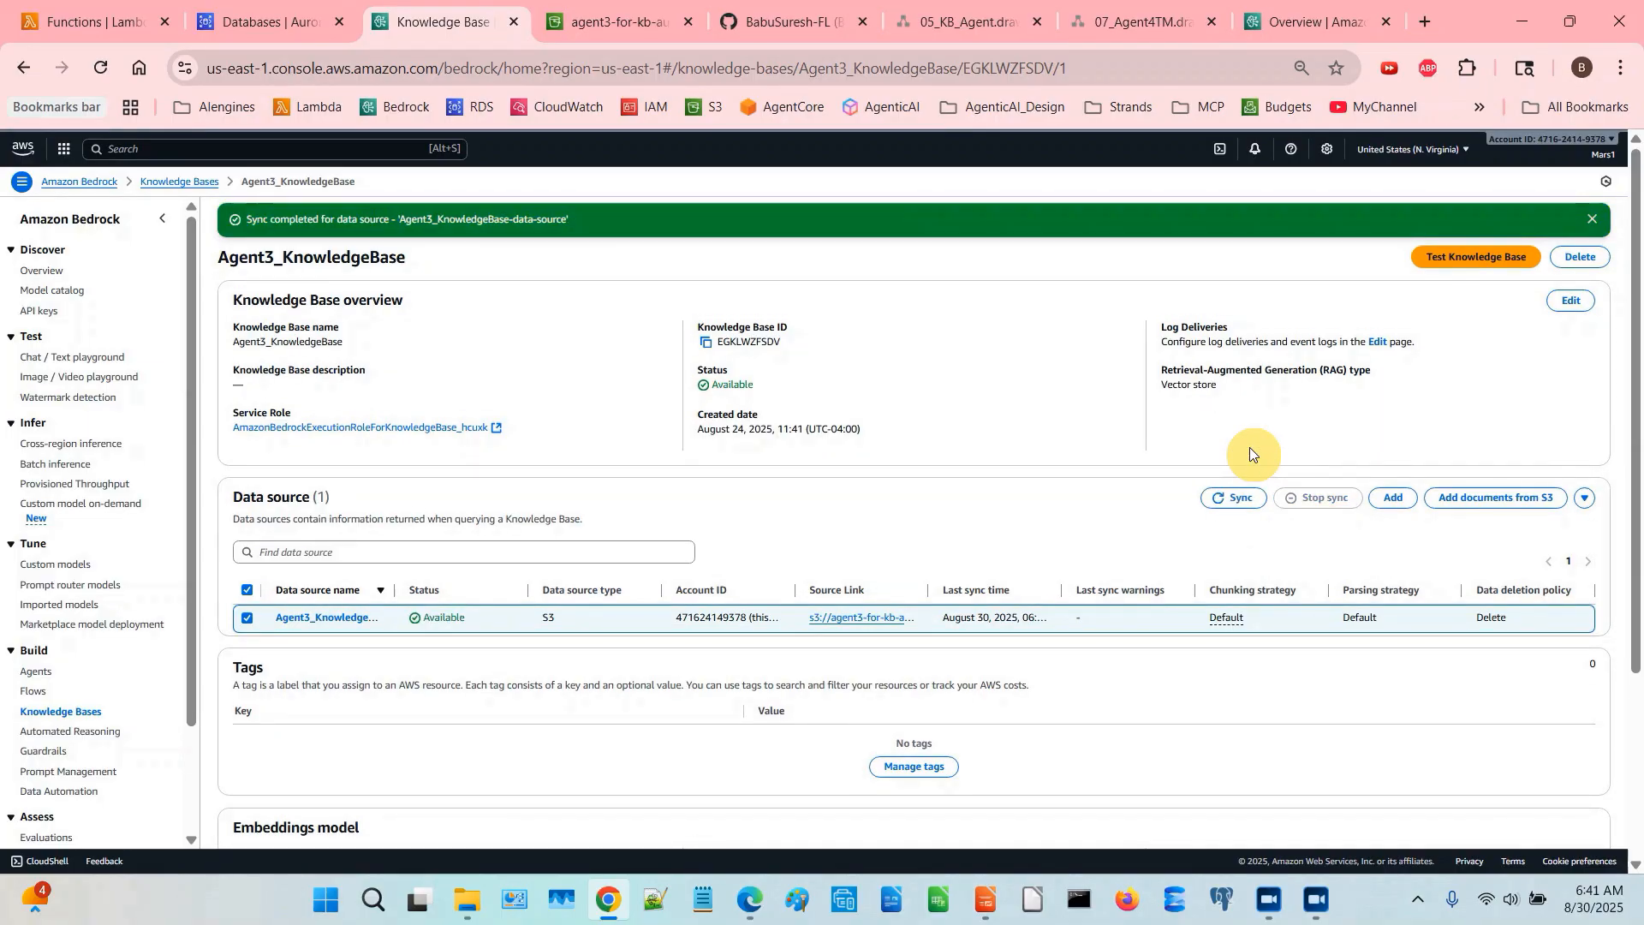
click(1595, 225)
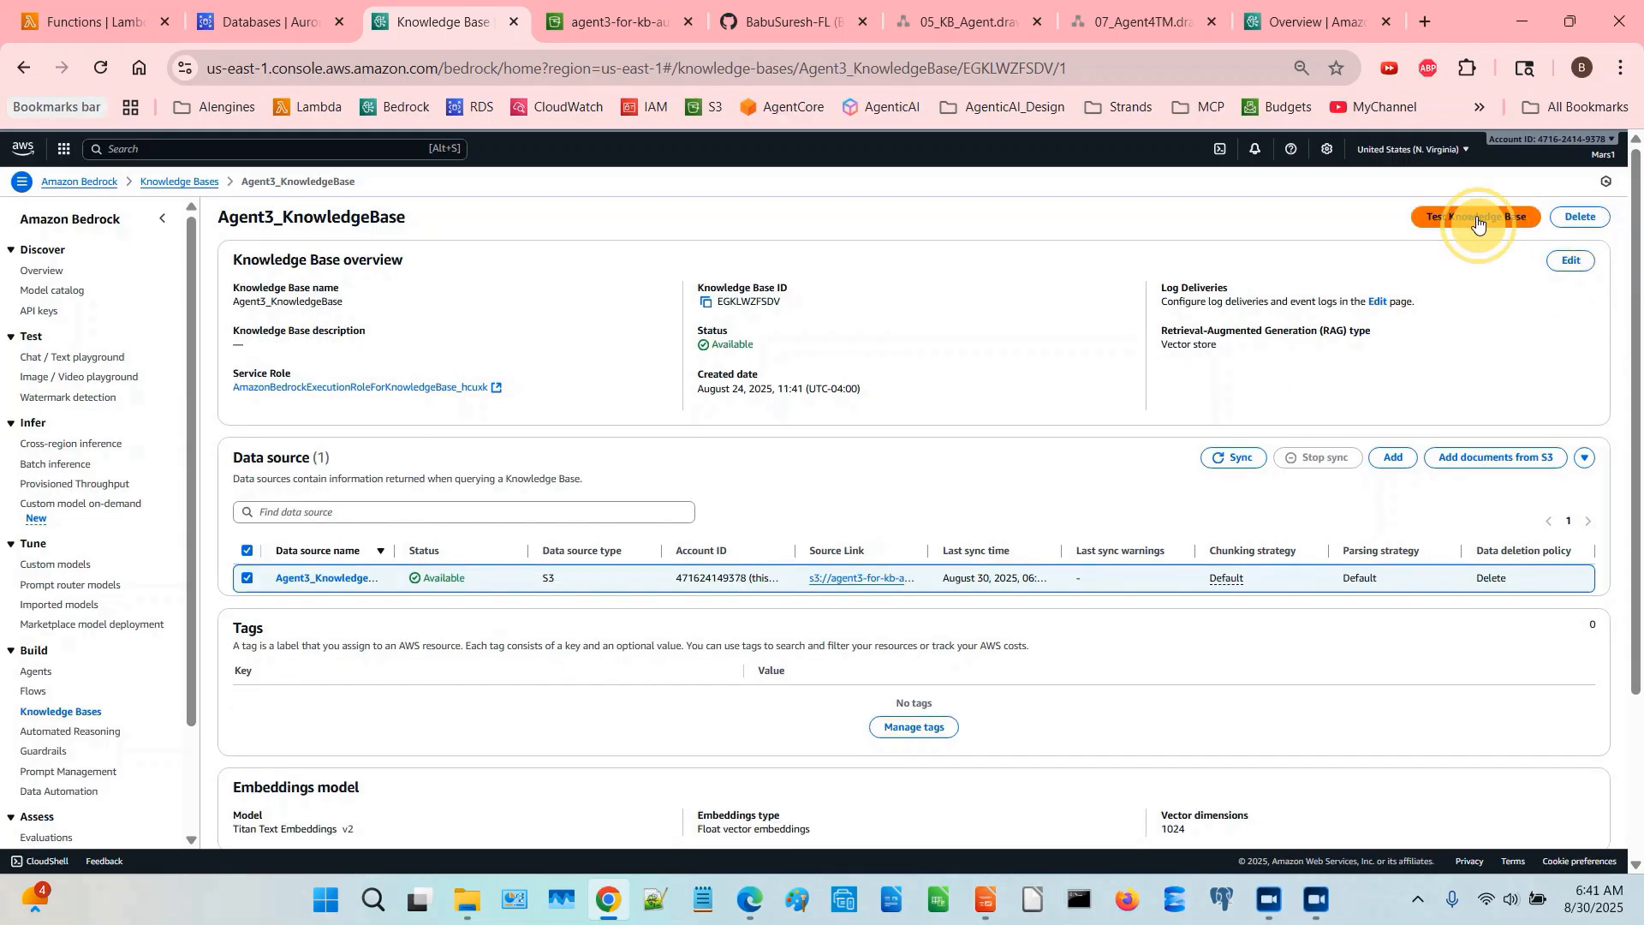
Start testing the knowledge base with Amazon's Nova Micro model using on-demand inference.
click(1475, 220)
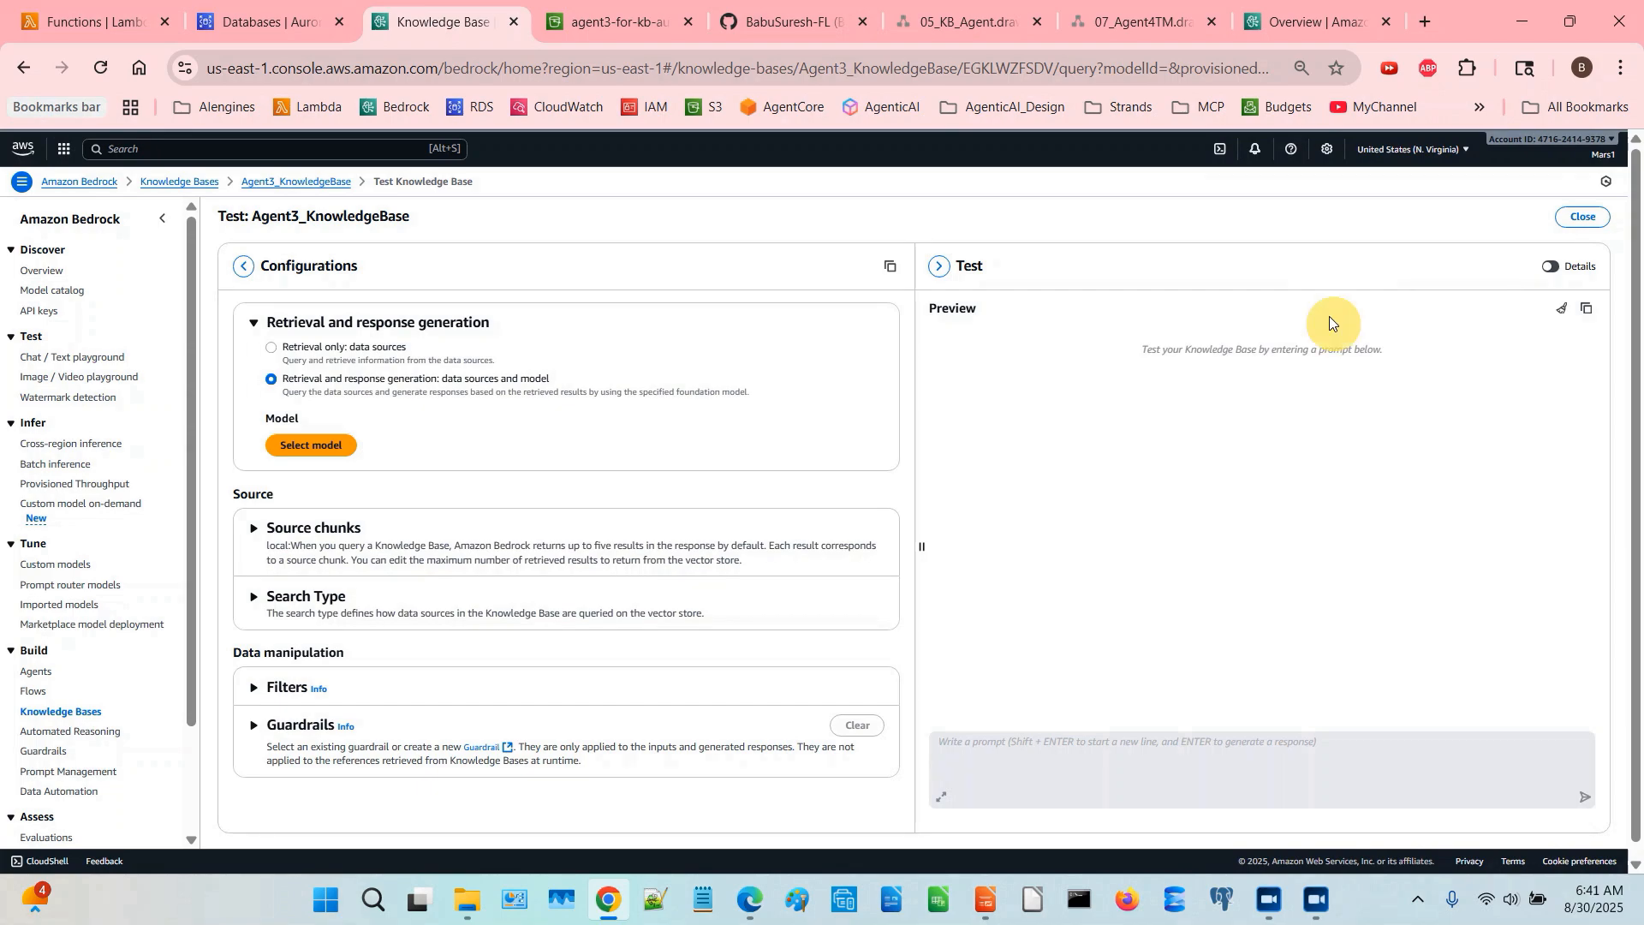
click(304, 447)
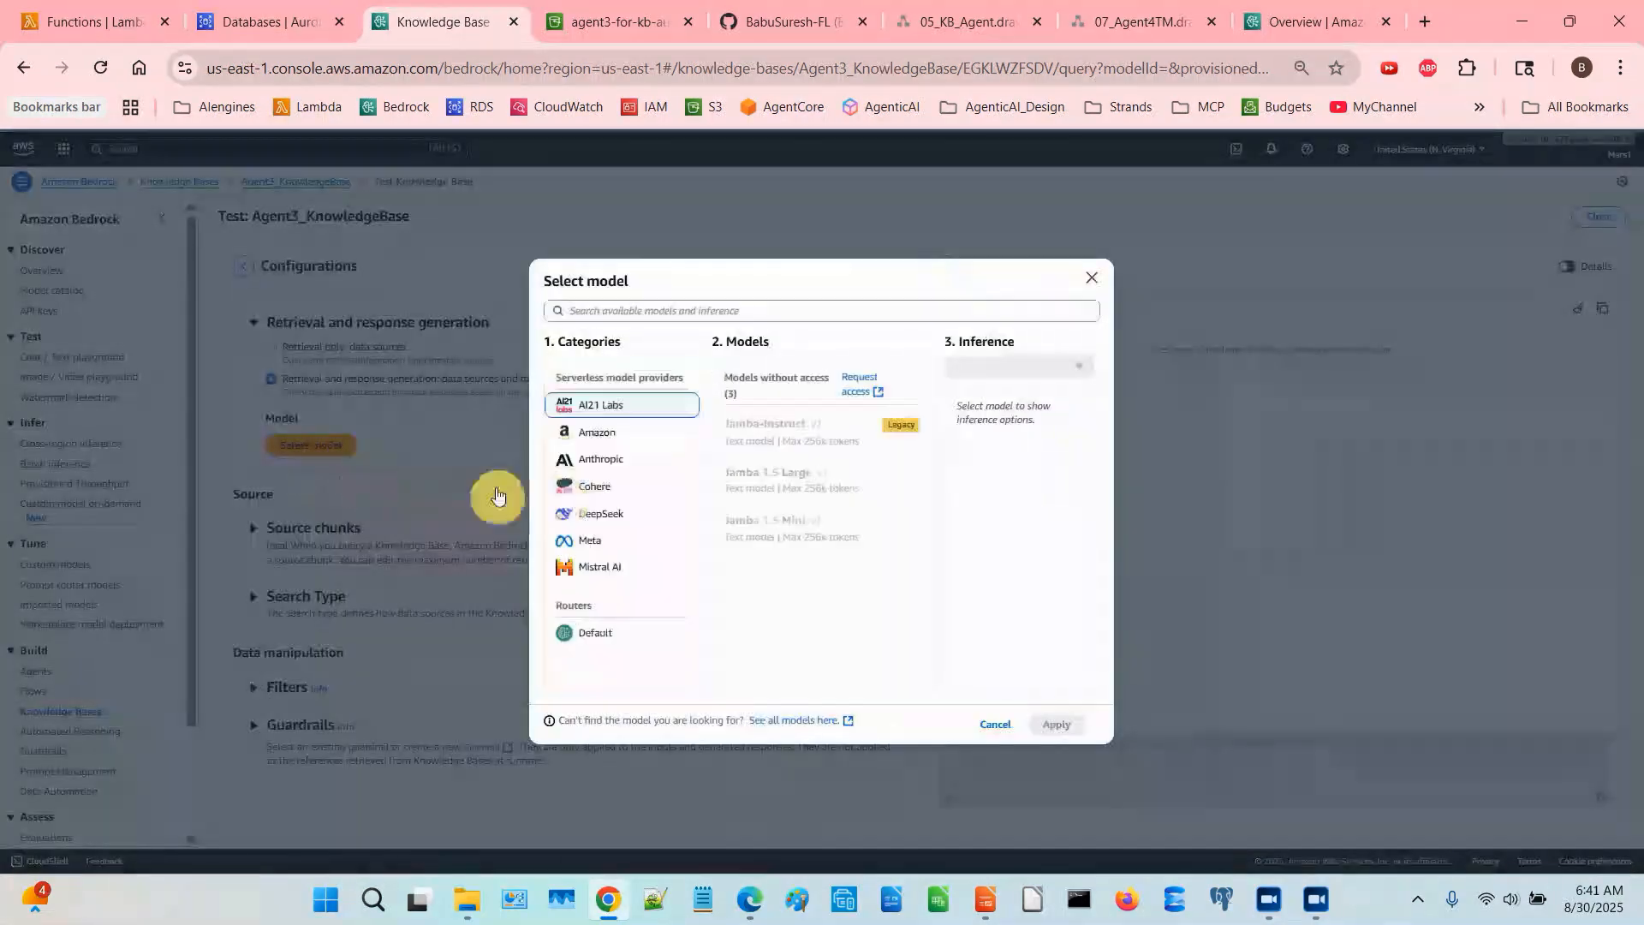
click(631, 434)
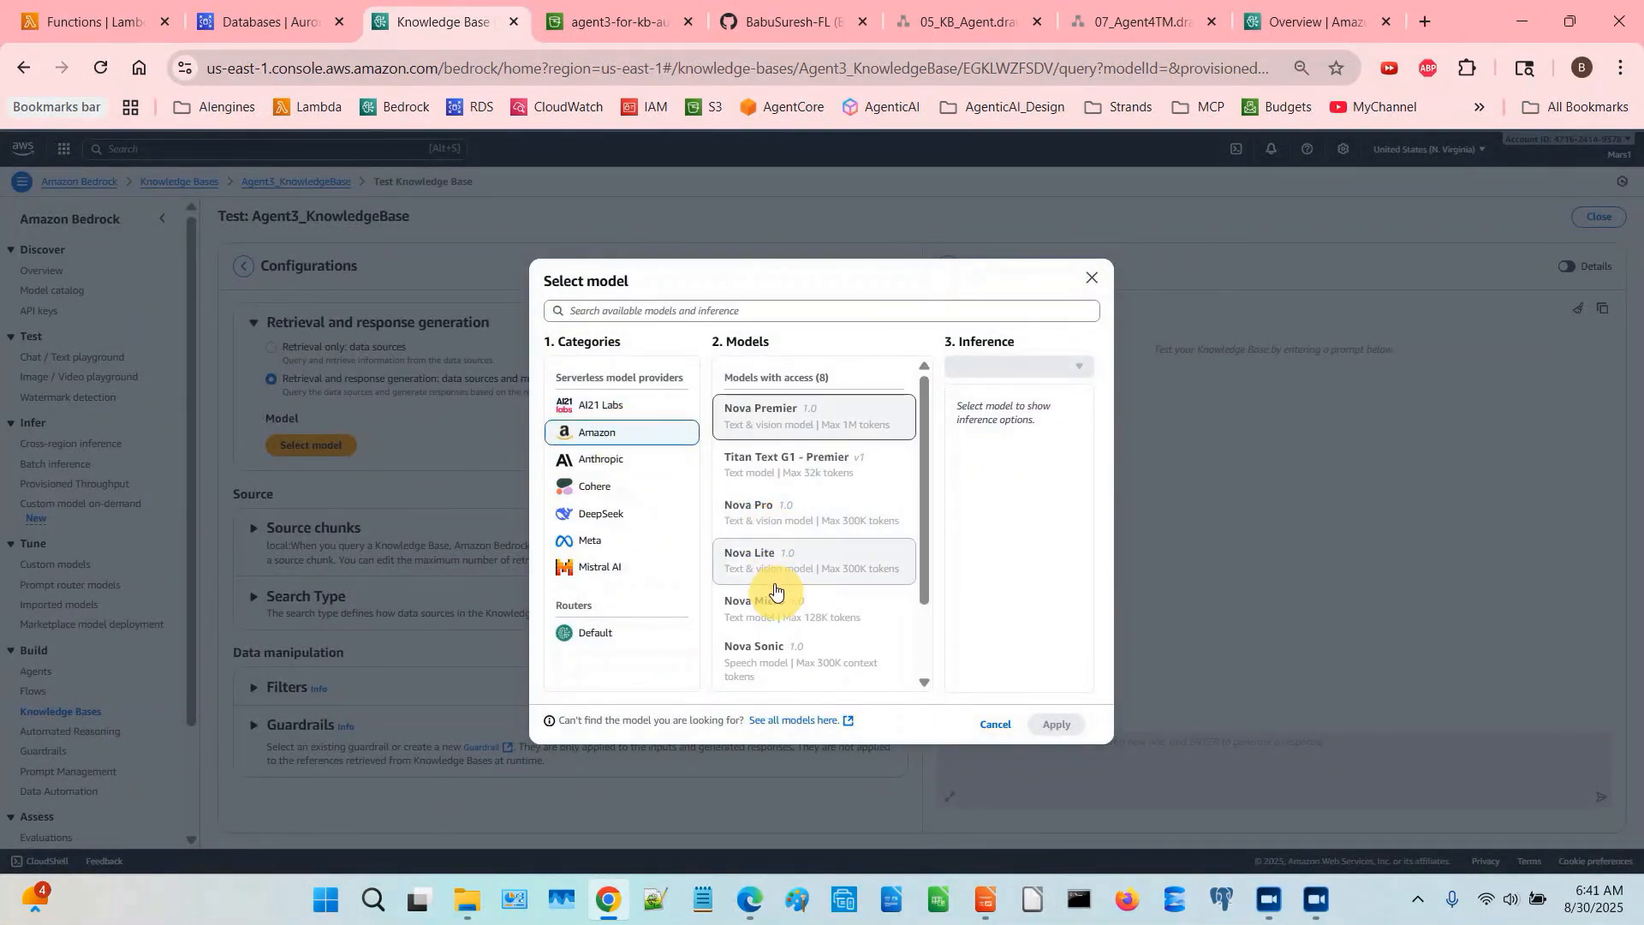
scroll(921, 604, down, 1)
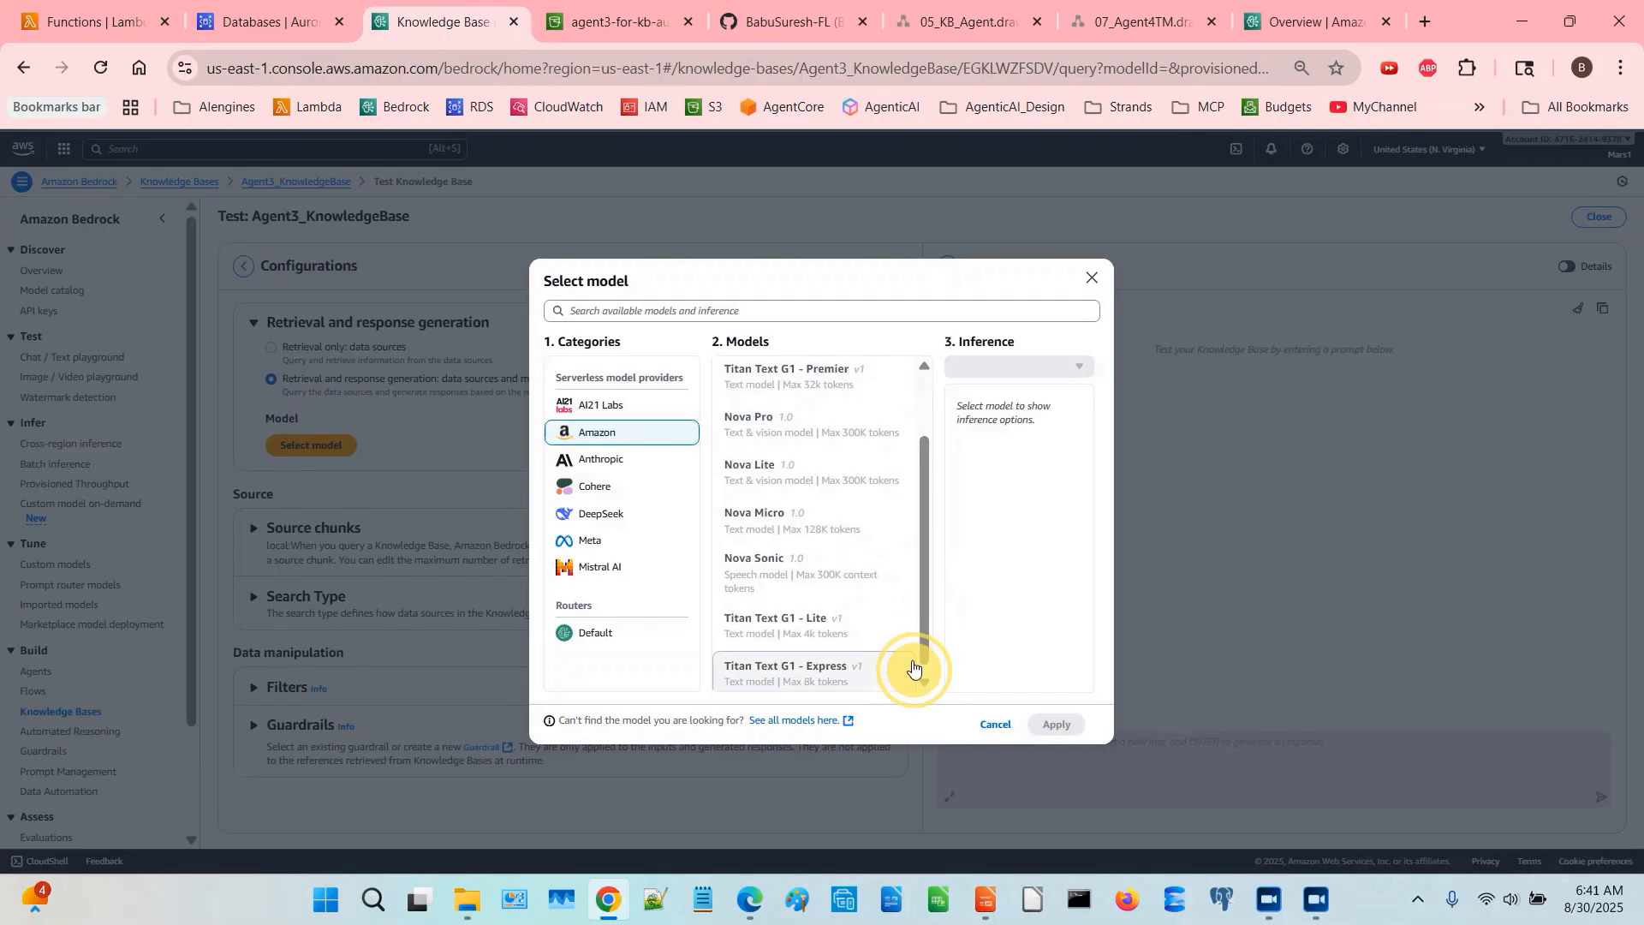
click(854, 529)
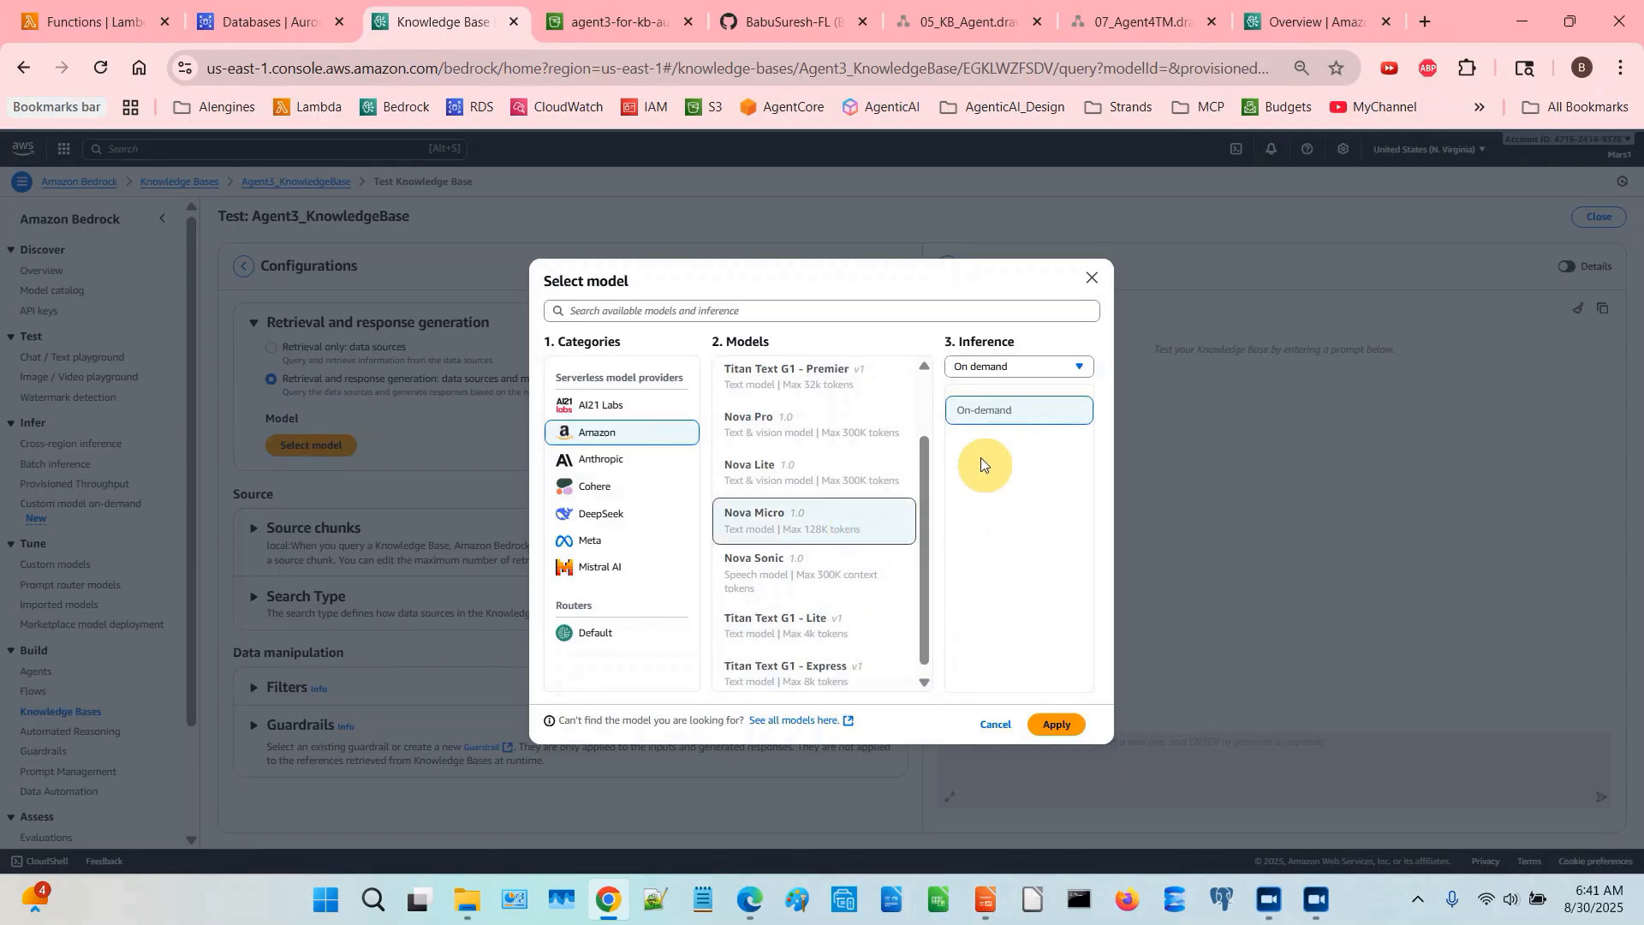
click(1057, 723)
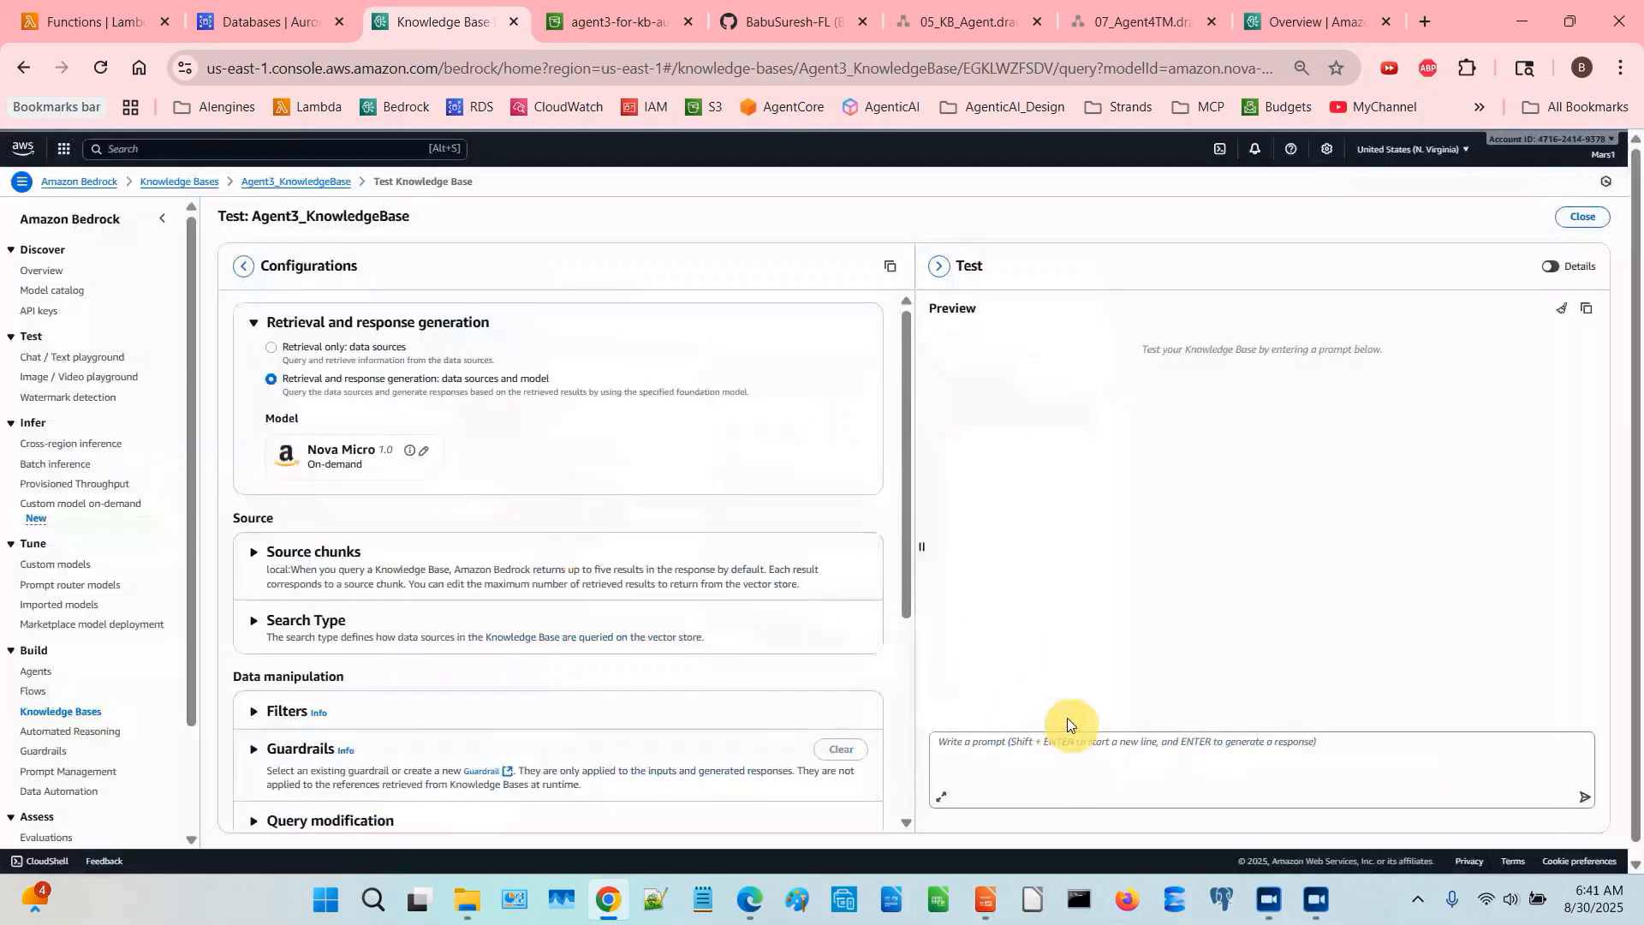
Submit the test prompt "what is minimm requirement for savings account" to the knowledge base.
click(1056, 753)
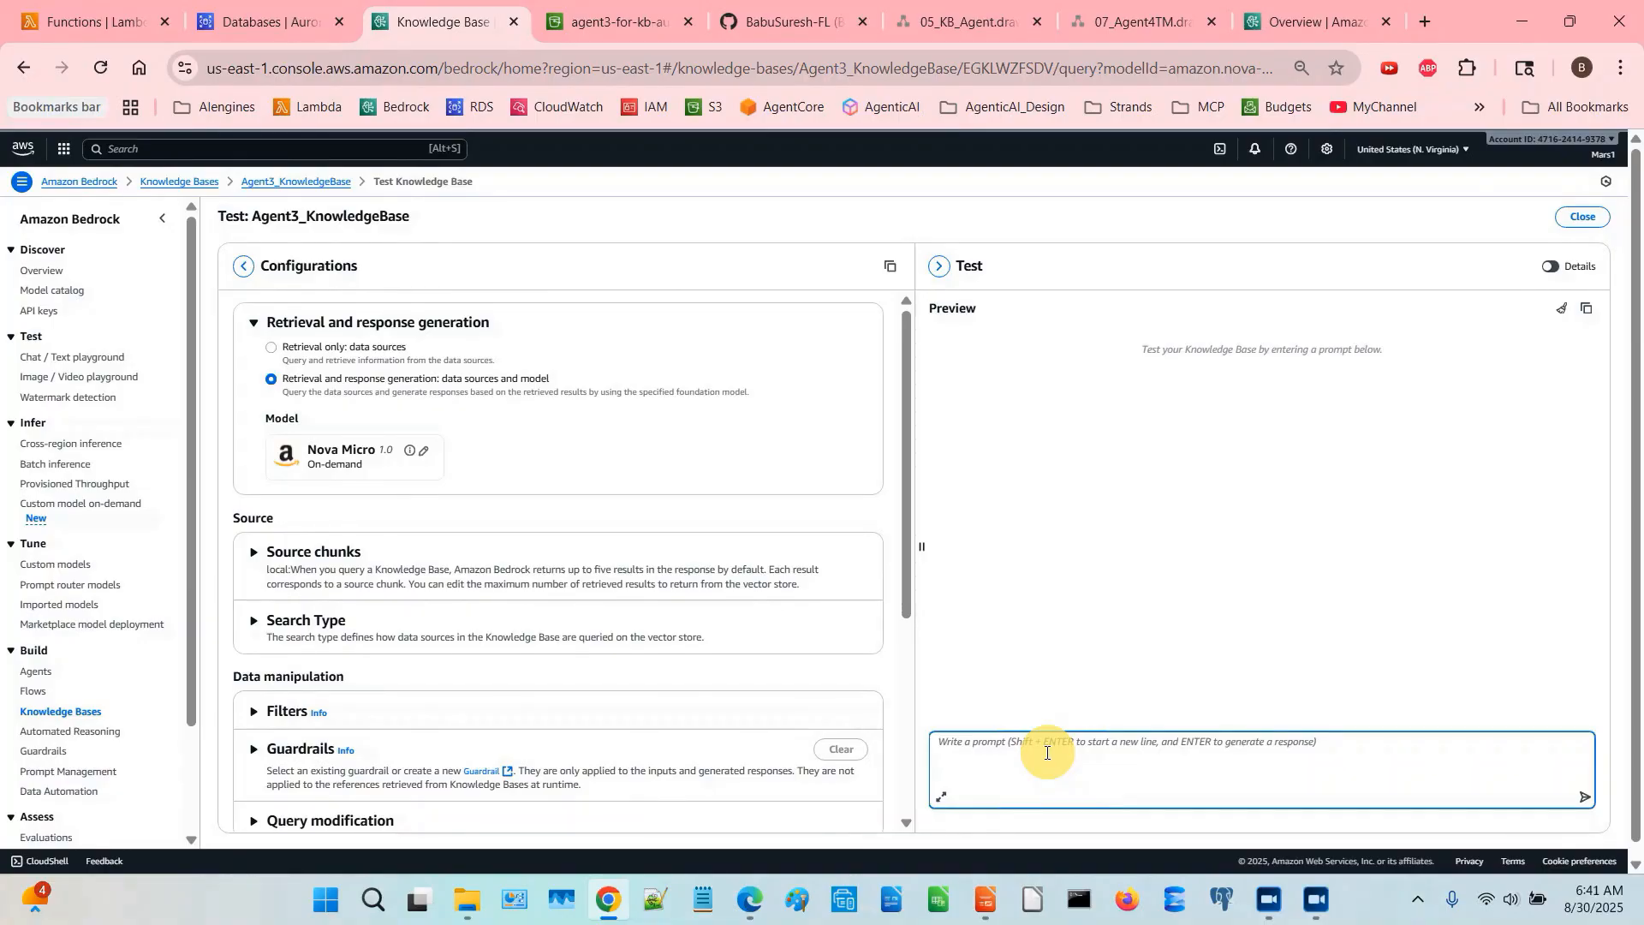
text(what is)
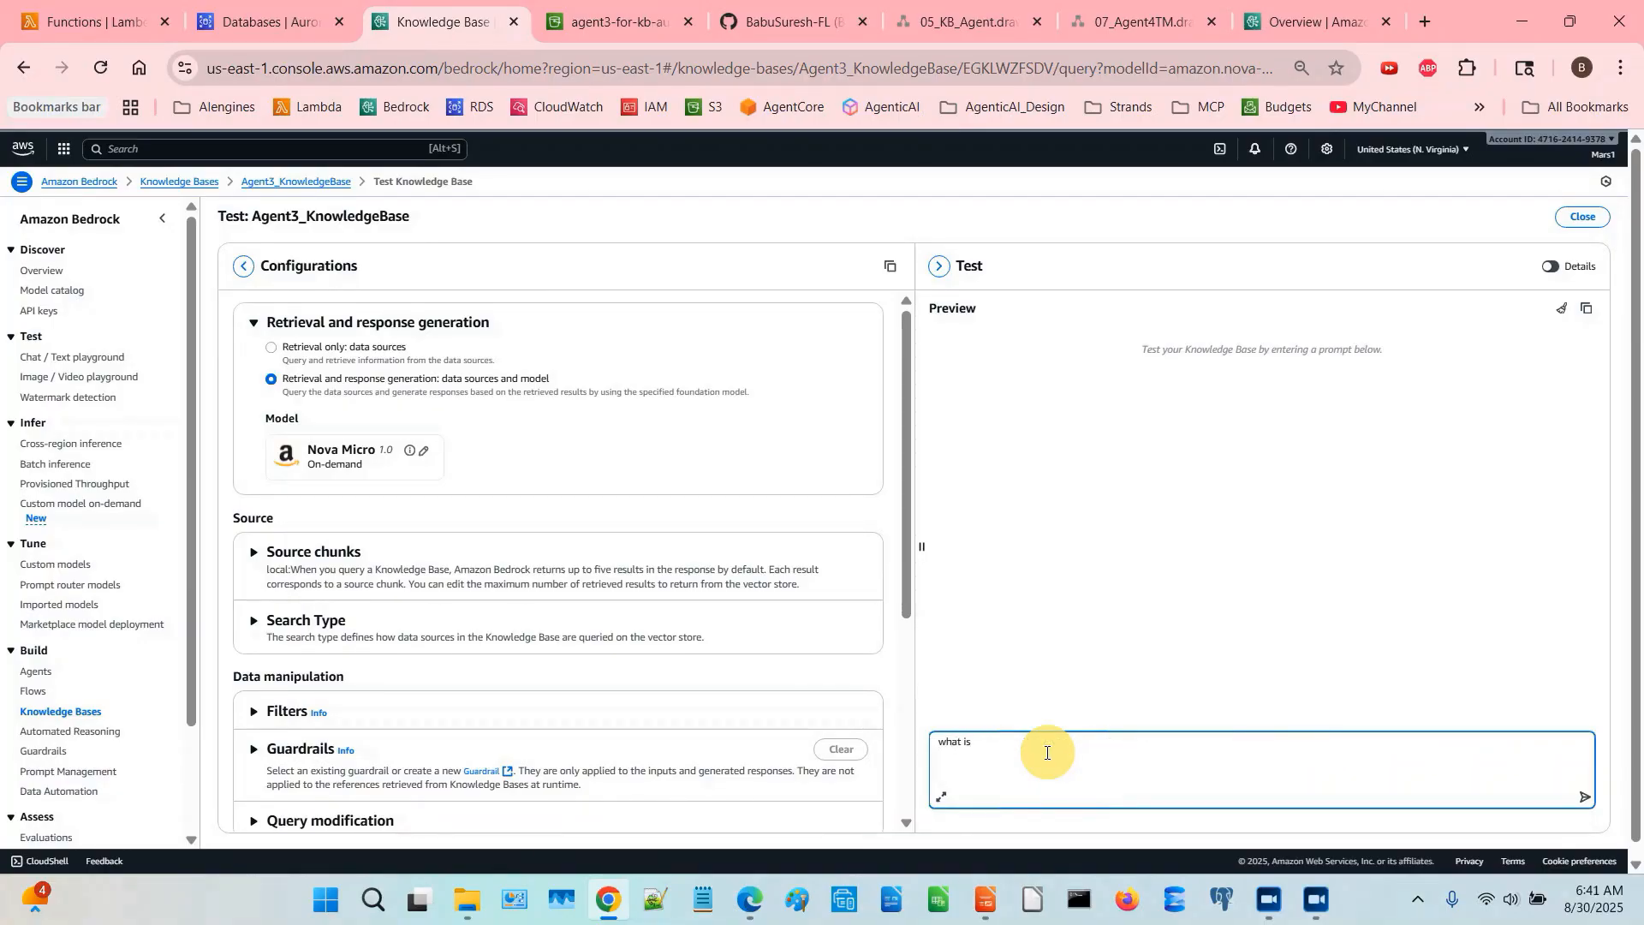
text( accouinimm requ)
key(BackSpace)
key(BackSpace)
text(irement for savings account)
key(Return)
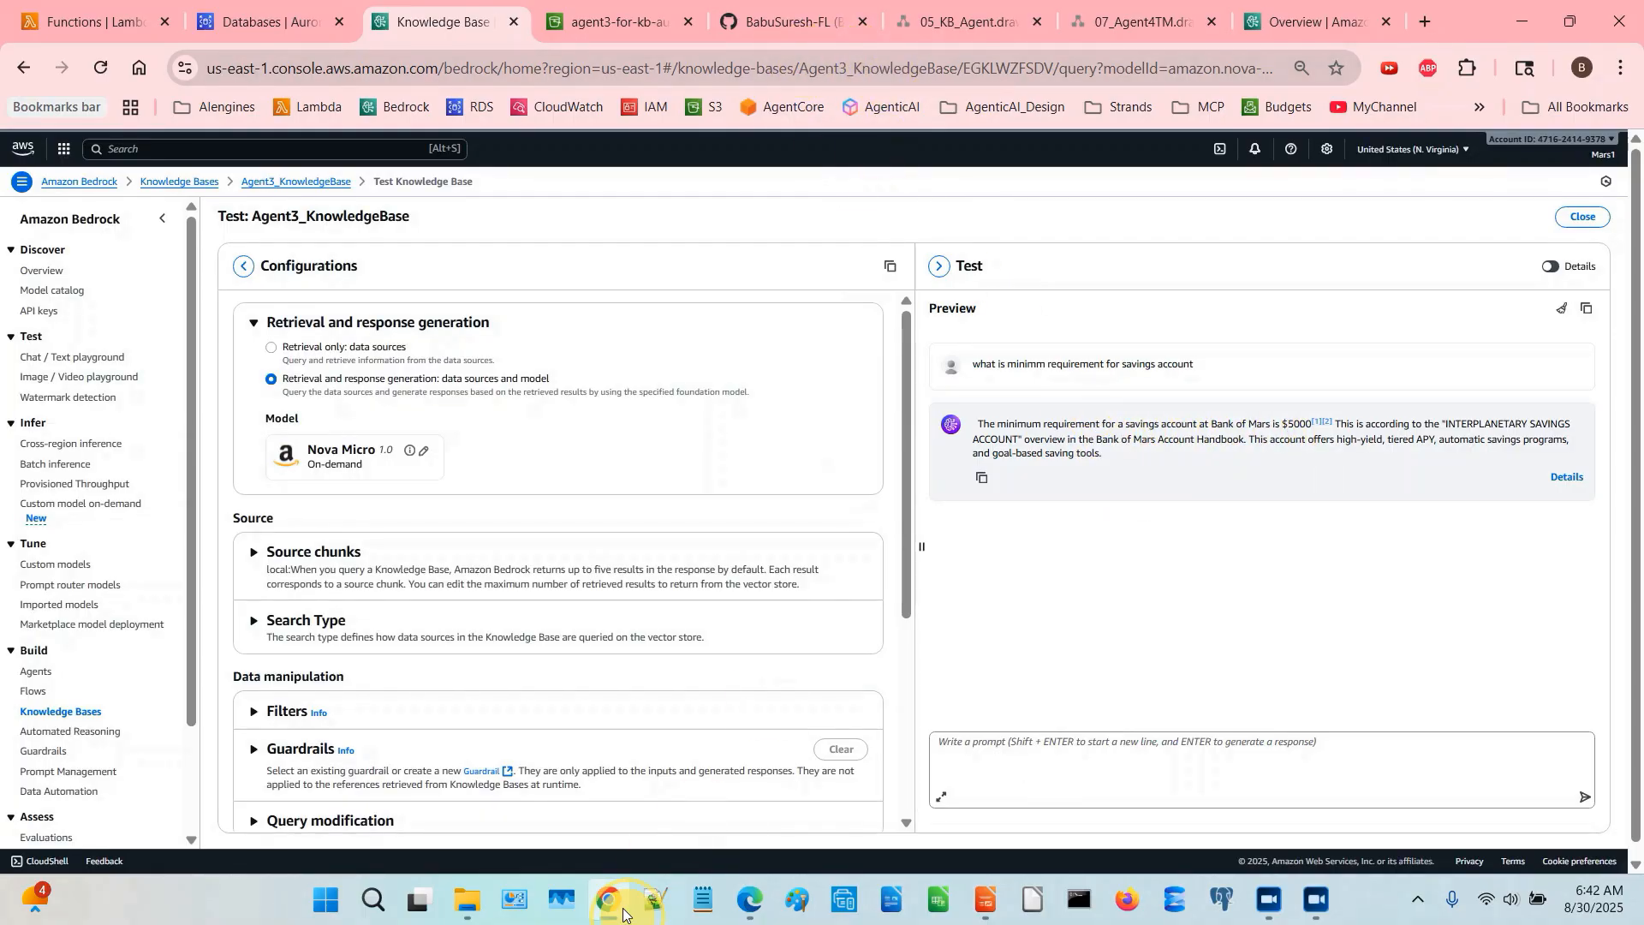
Check the Interplanetary Savings Account's minimum balance in Bank_of_Mars_Account_Handbook.pdf on GitHub in Edge, and return to the Bedrock test in Chrome.
click(757, 909)
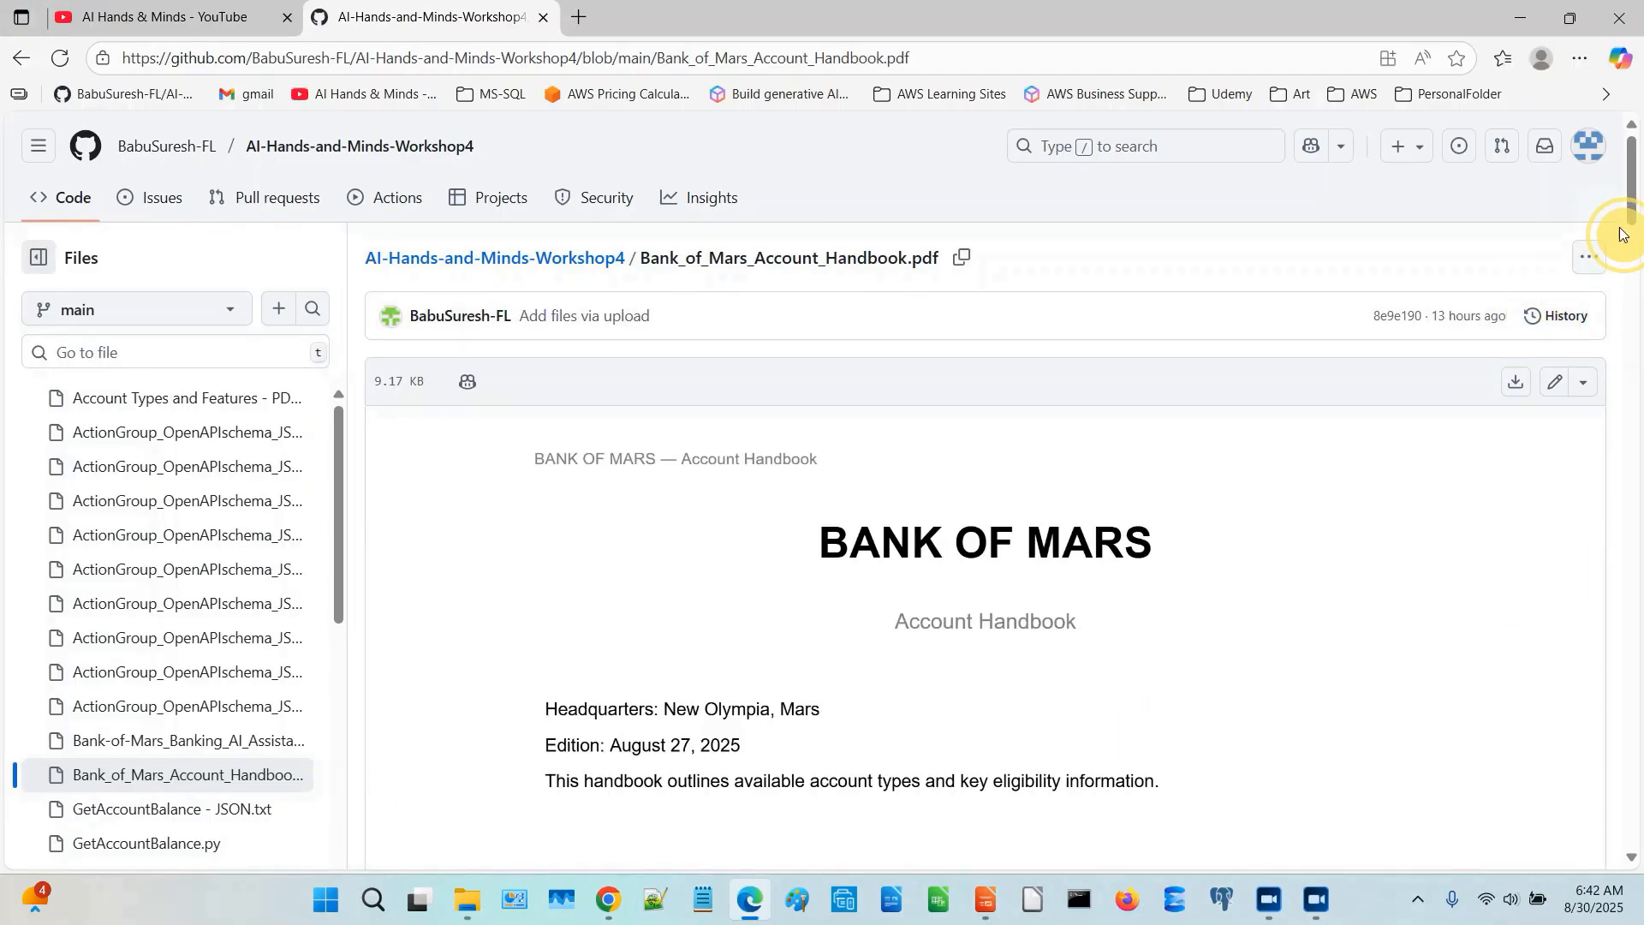
scroll(1632, 235, down, 2)
drag(1632, 235, 1629, 665)
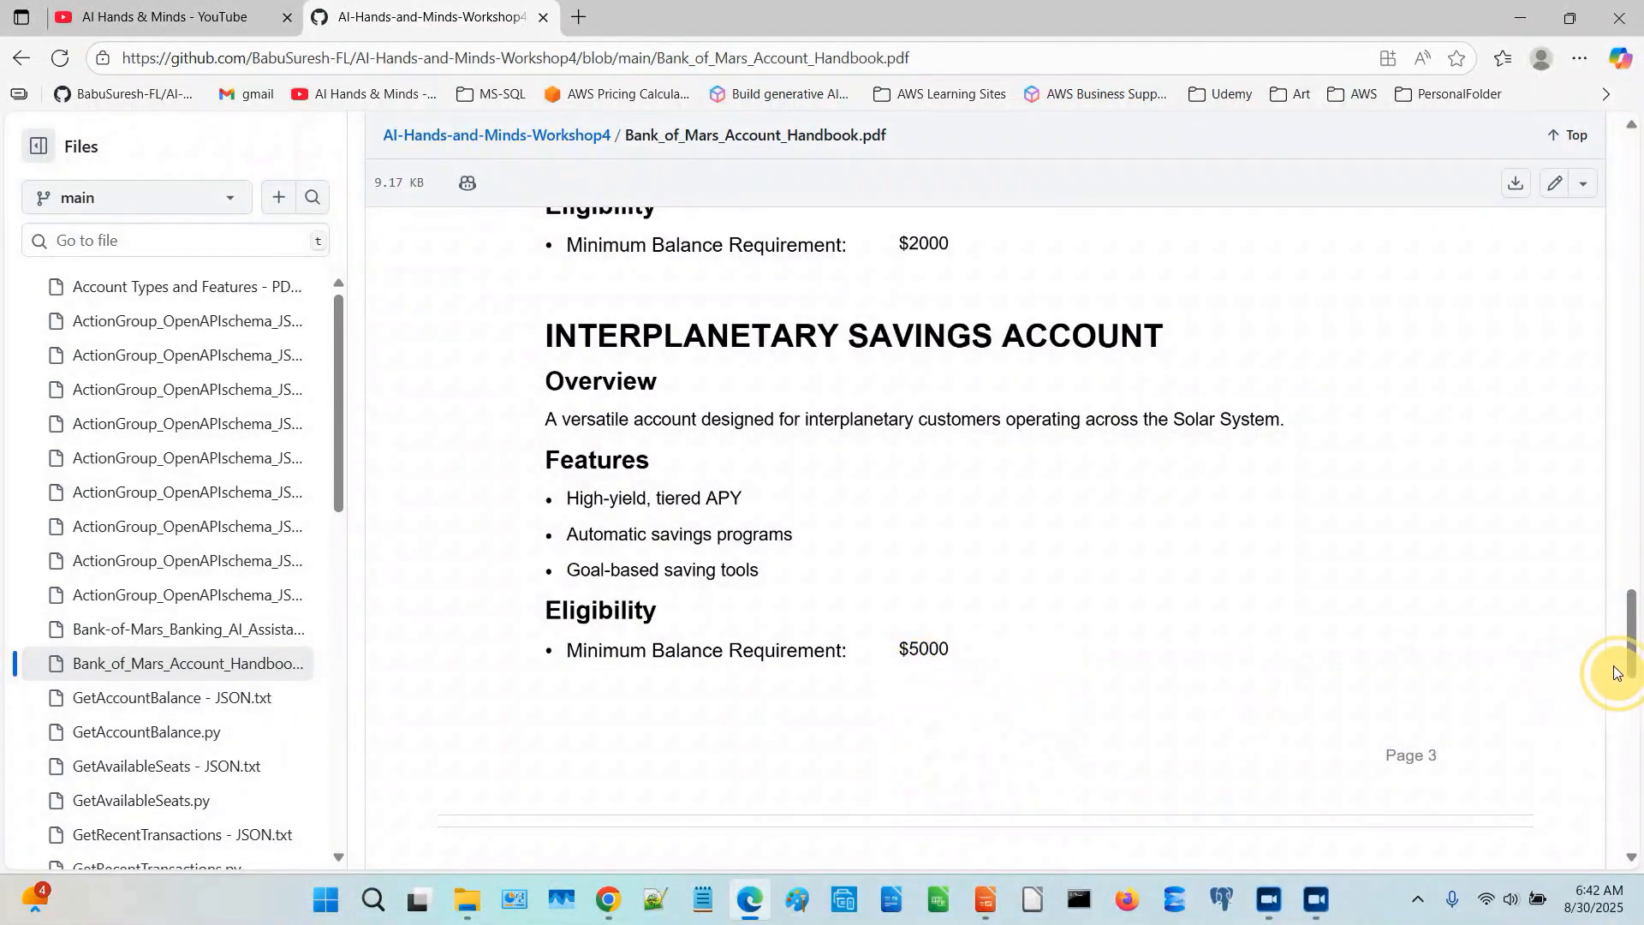
click(607, 900)
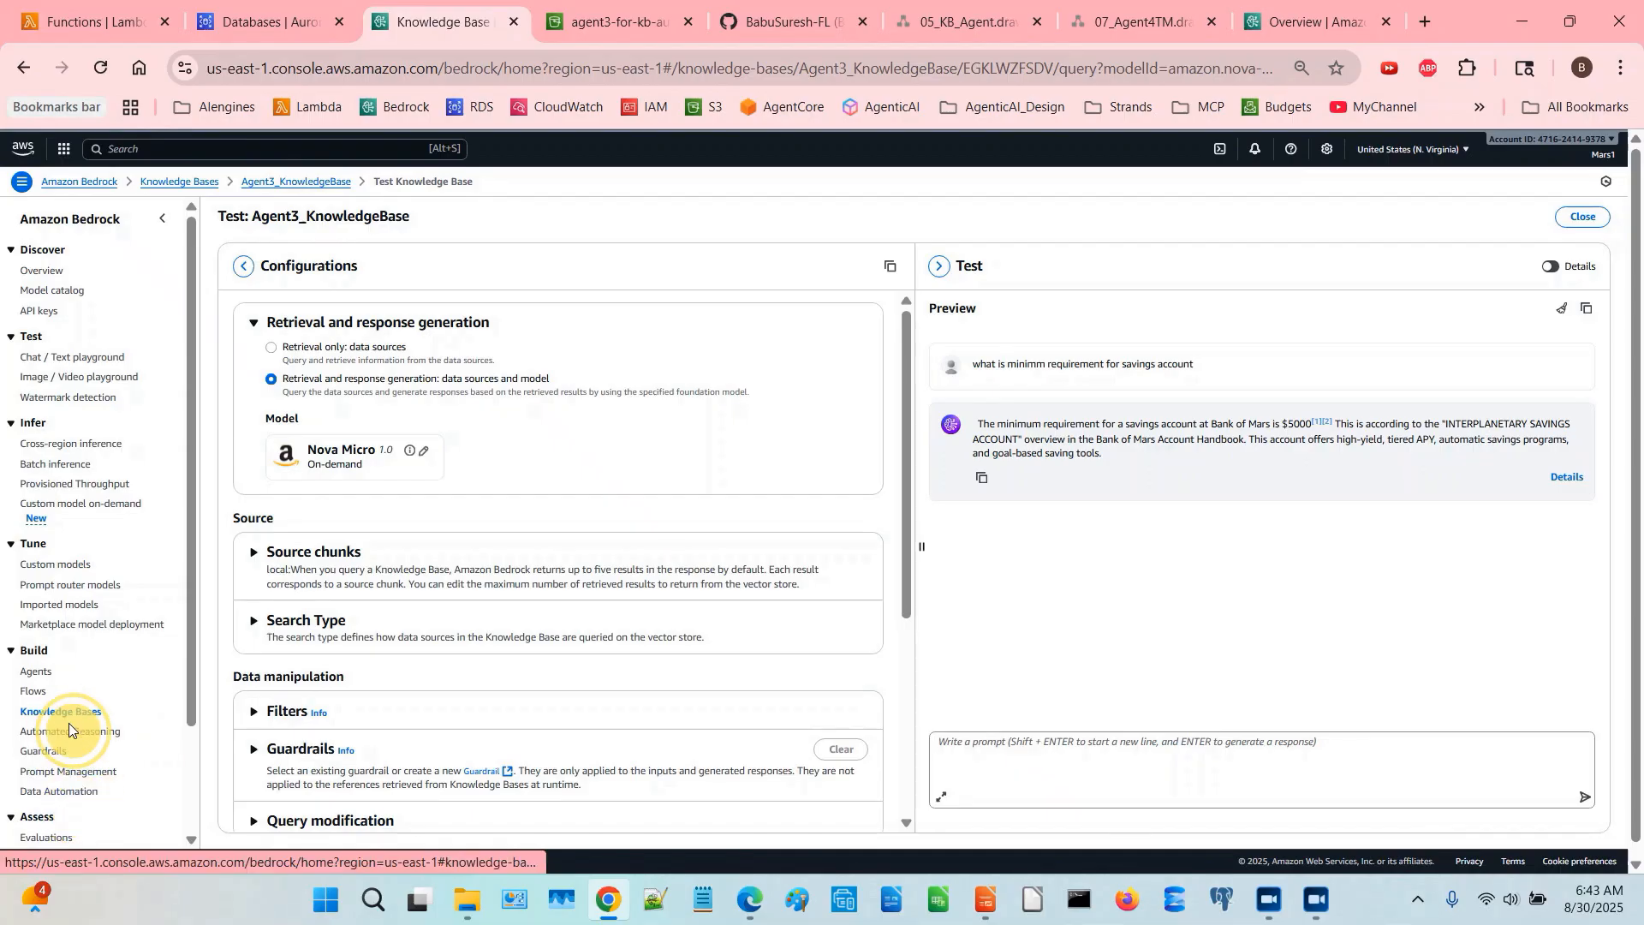
Review the lists of Bedrock Agents and Knowledge Bases, widening the knowledge base name column, and return to the Agents list.
click(40, 680)
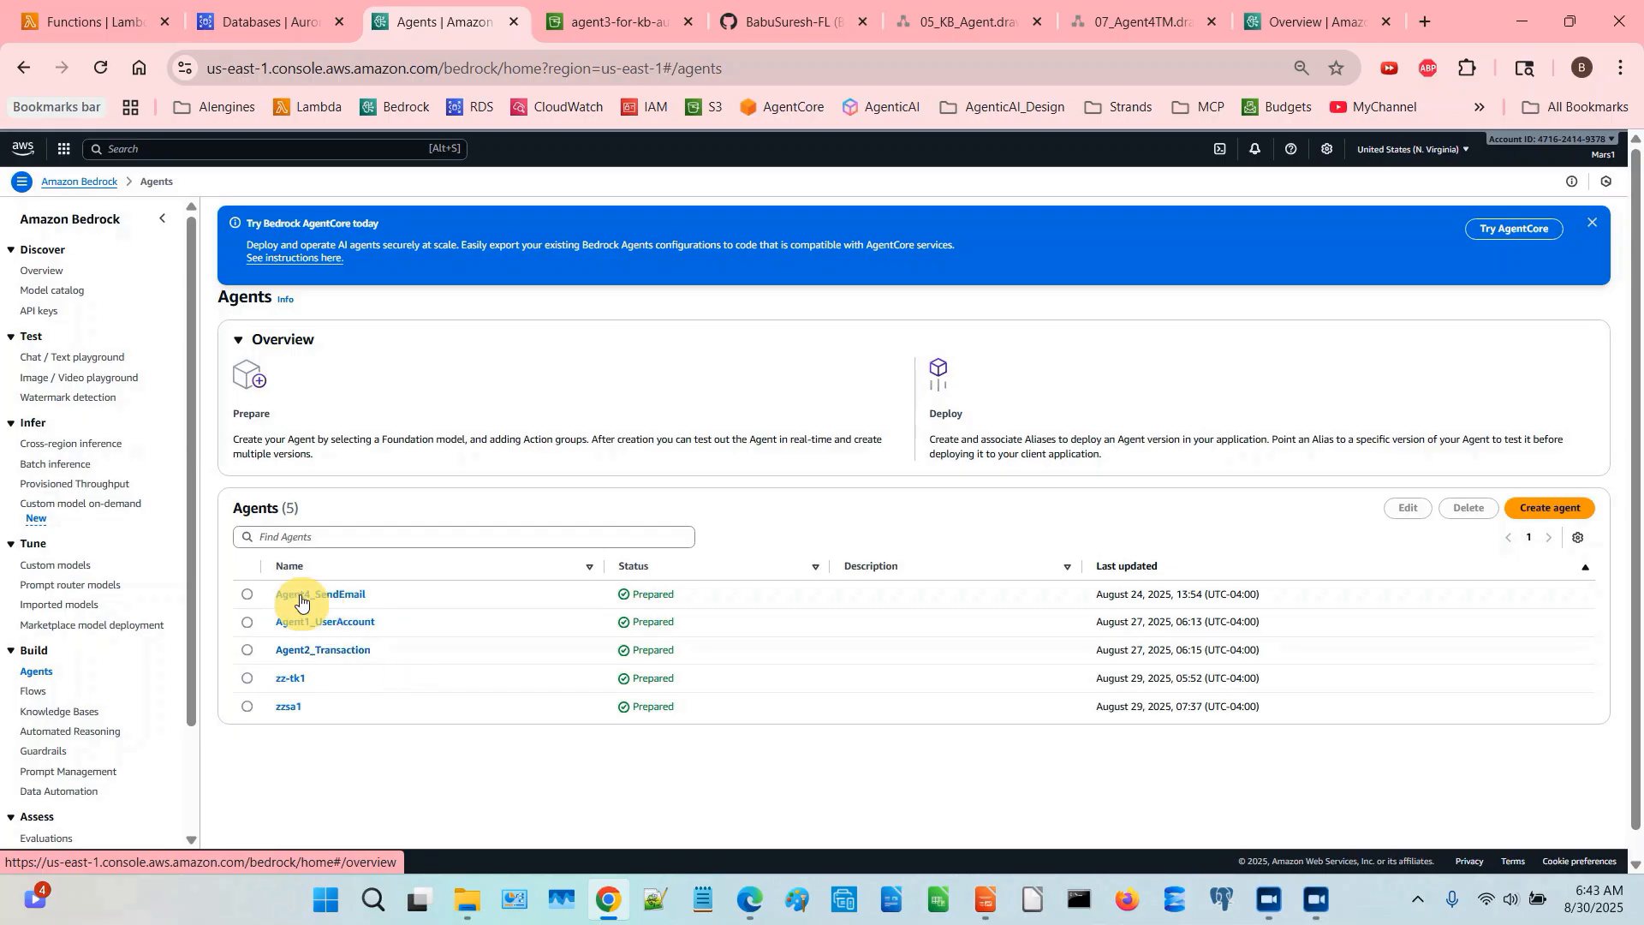
click(58, 716)
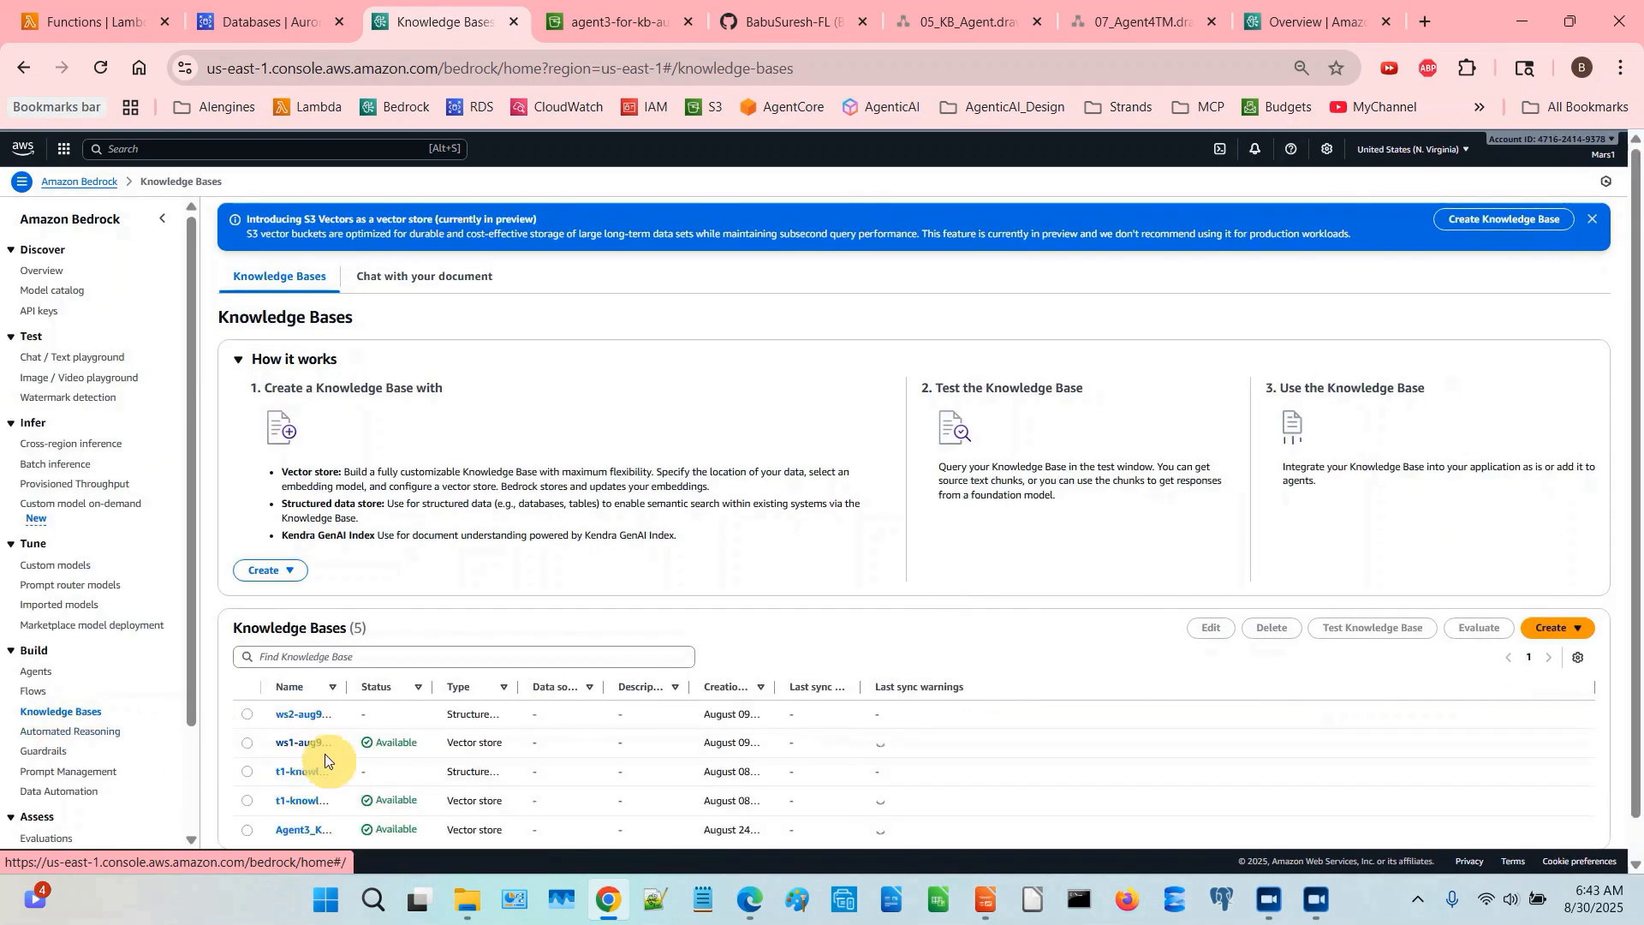
drag(347, 686, 586, 690)
click(36, 673)
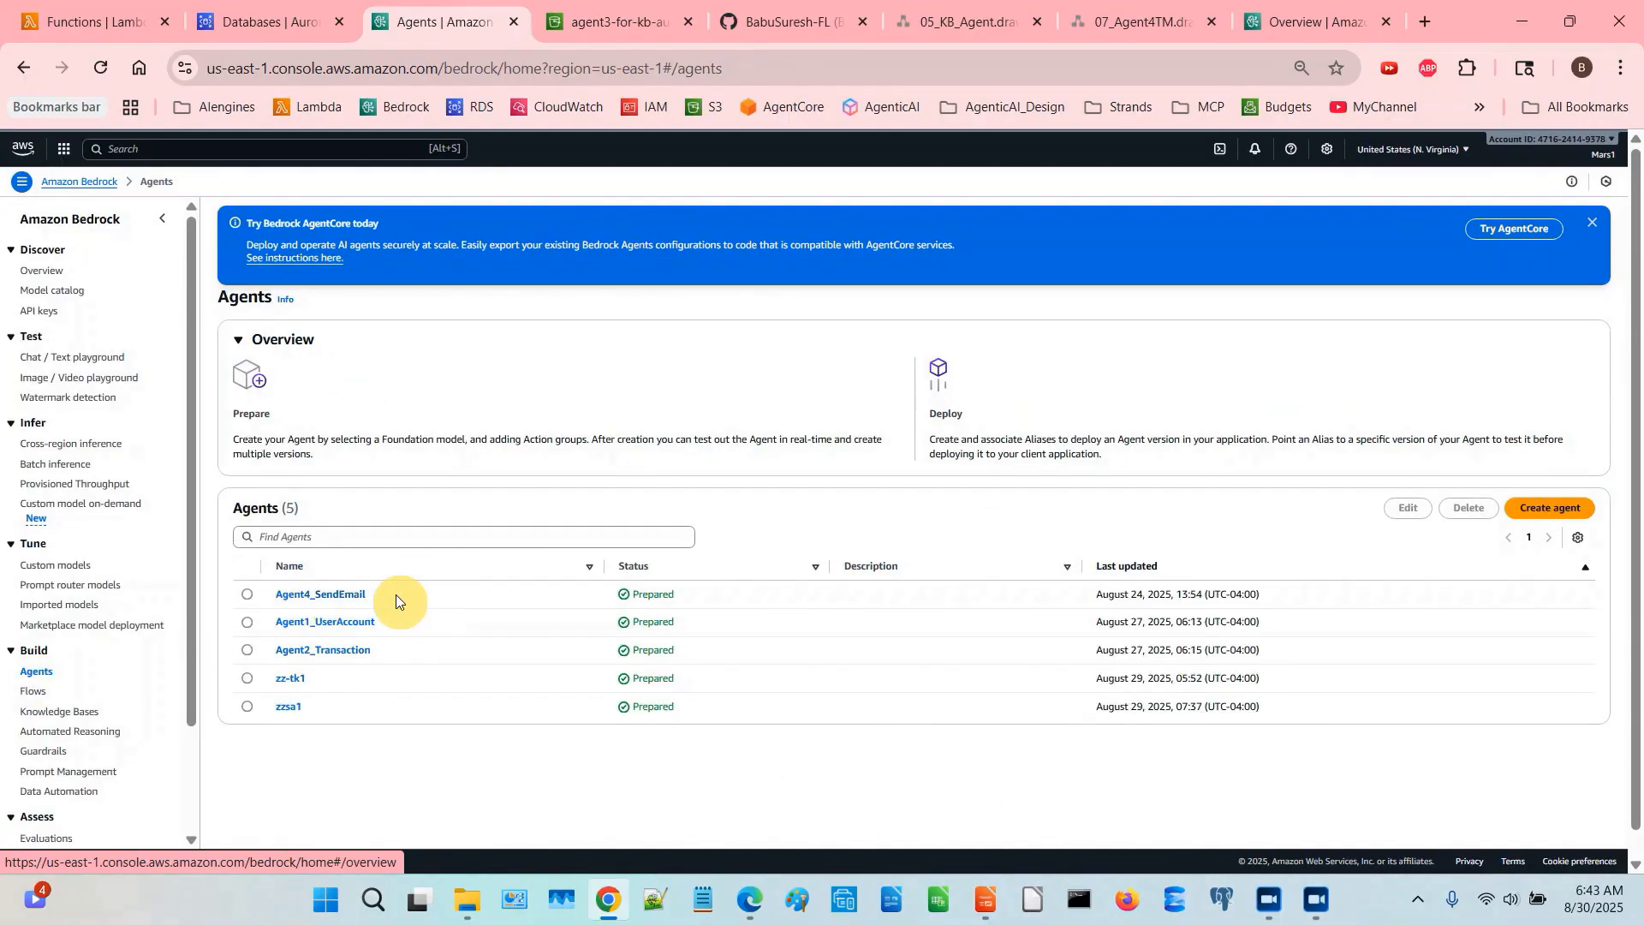
click(413, 568)
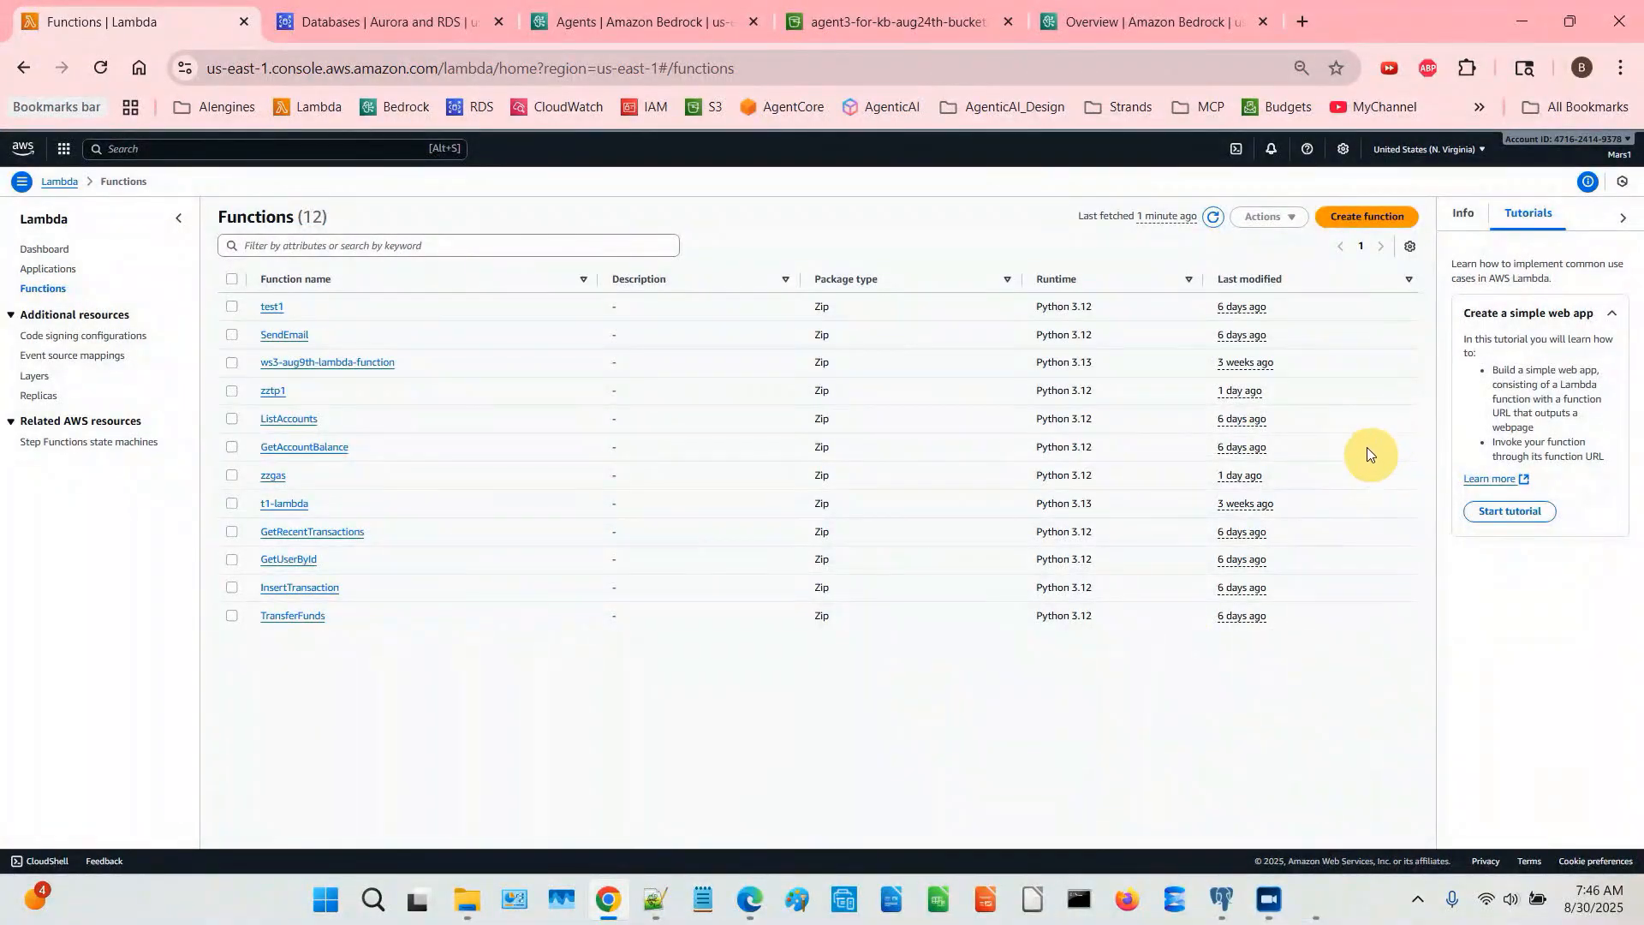
Open GetAvailableSeats.py in the GitHub repository in Edge, copy the name GetAvailableSeats, and return to the Lambda console in Chrome.
click(756, 886)
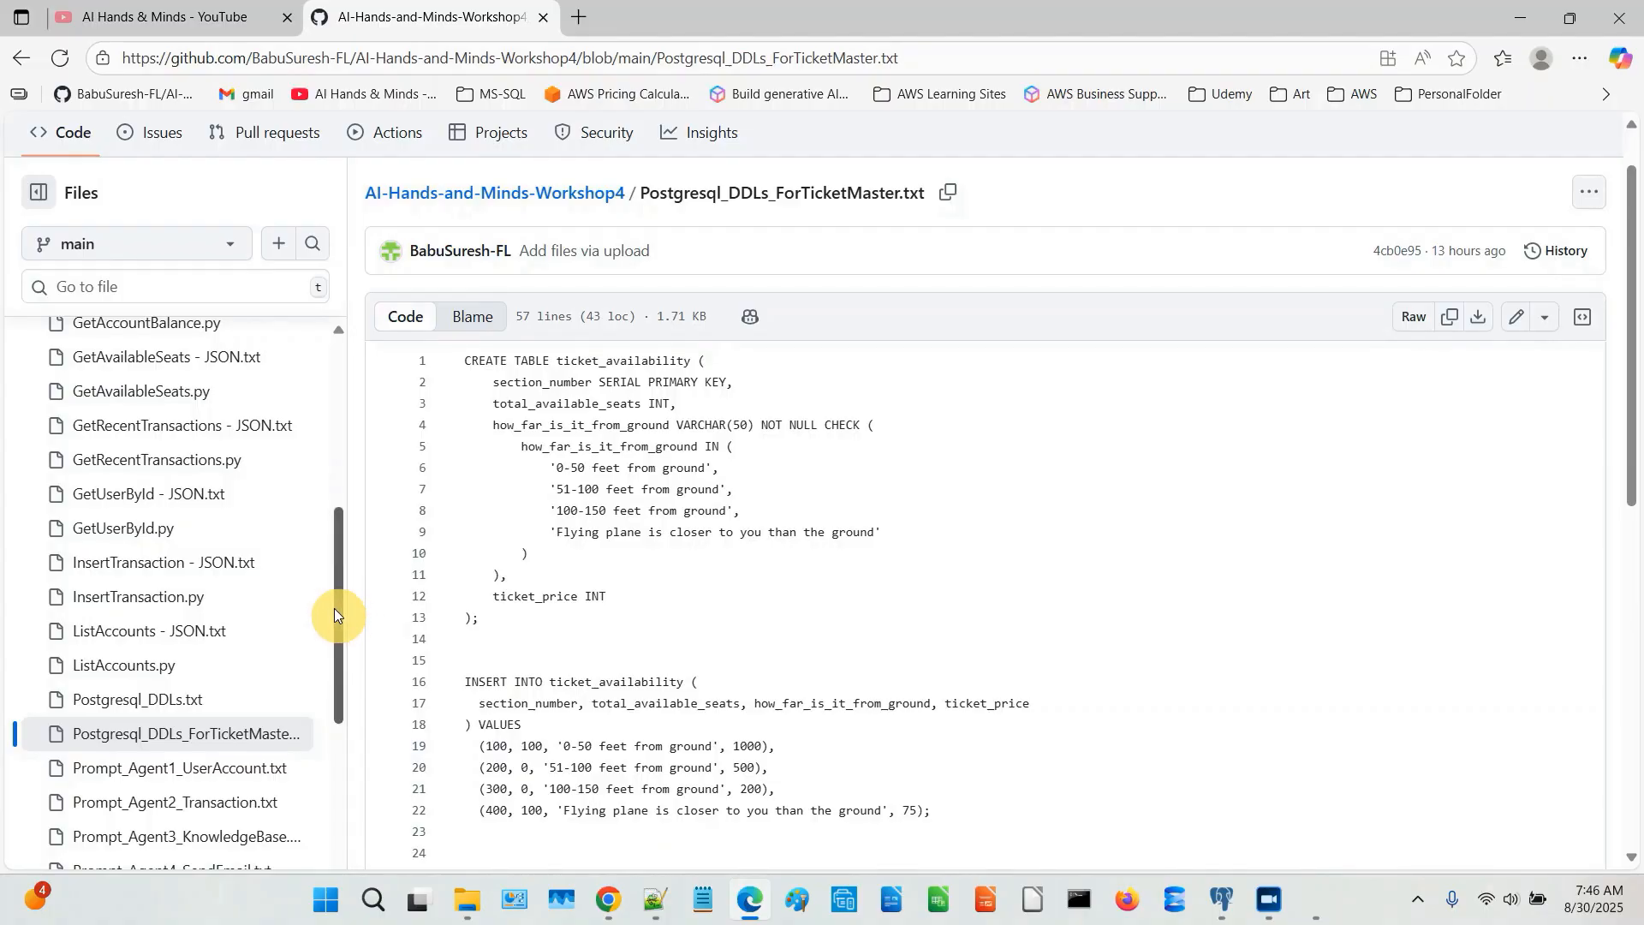
drag(334, 608, 341, 566)
click(150, 516)
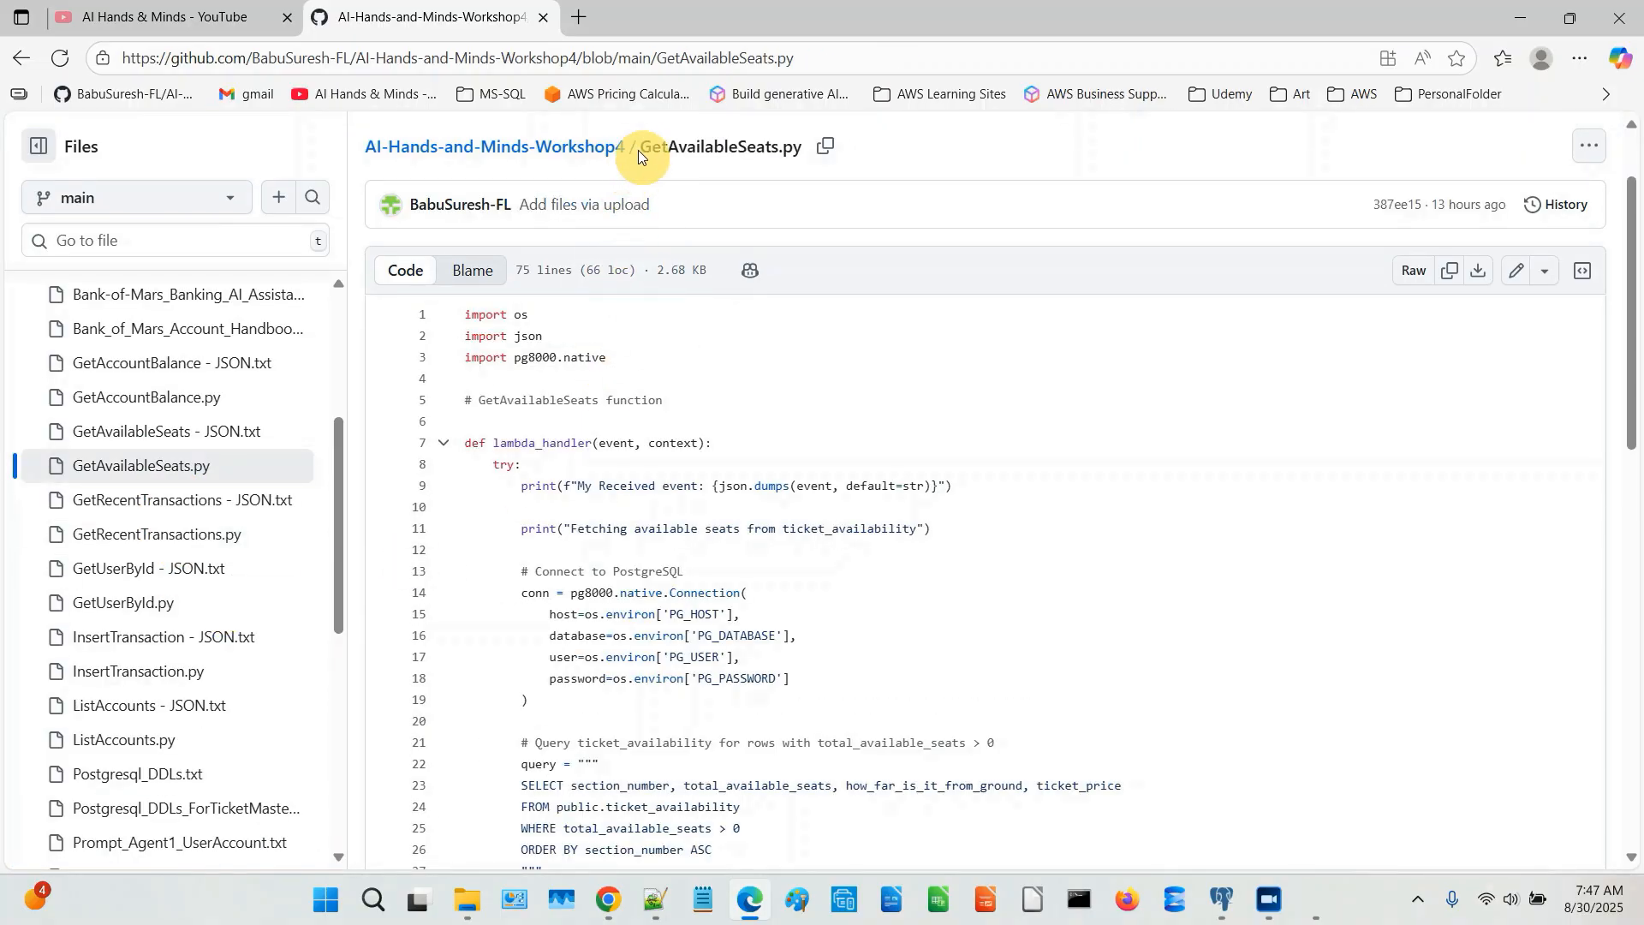
double_click(758, 148)
key(ctrl+c)
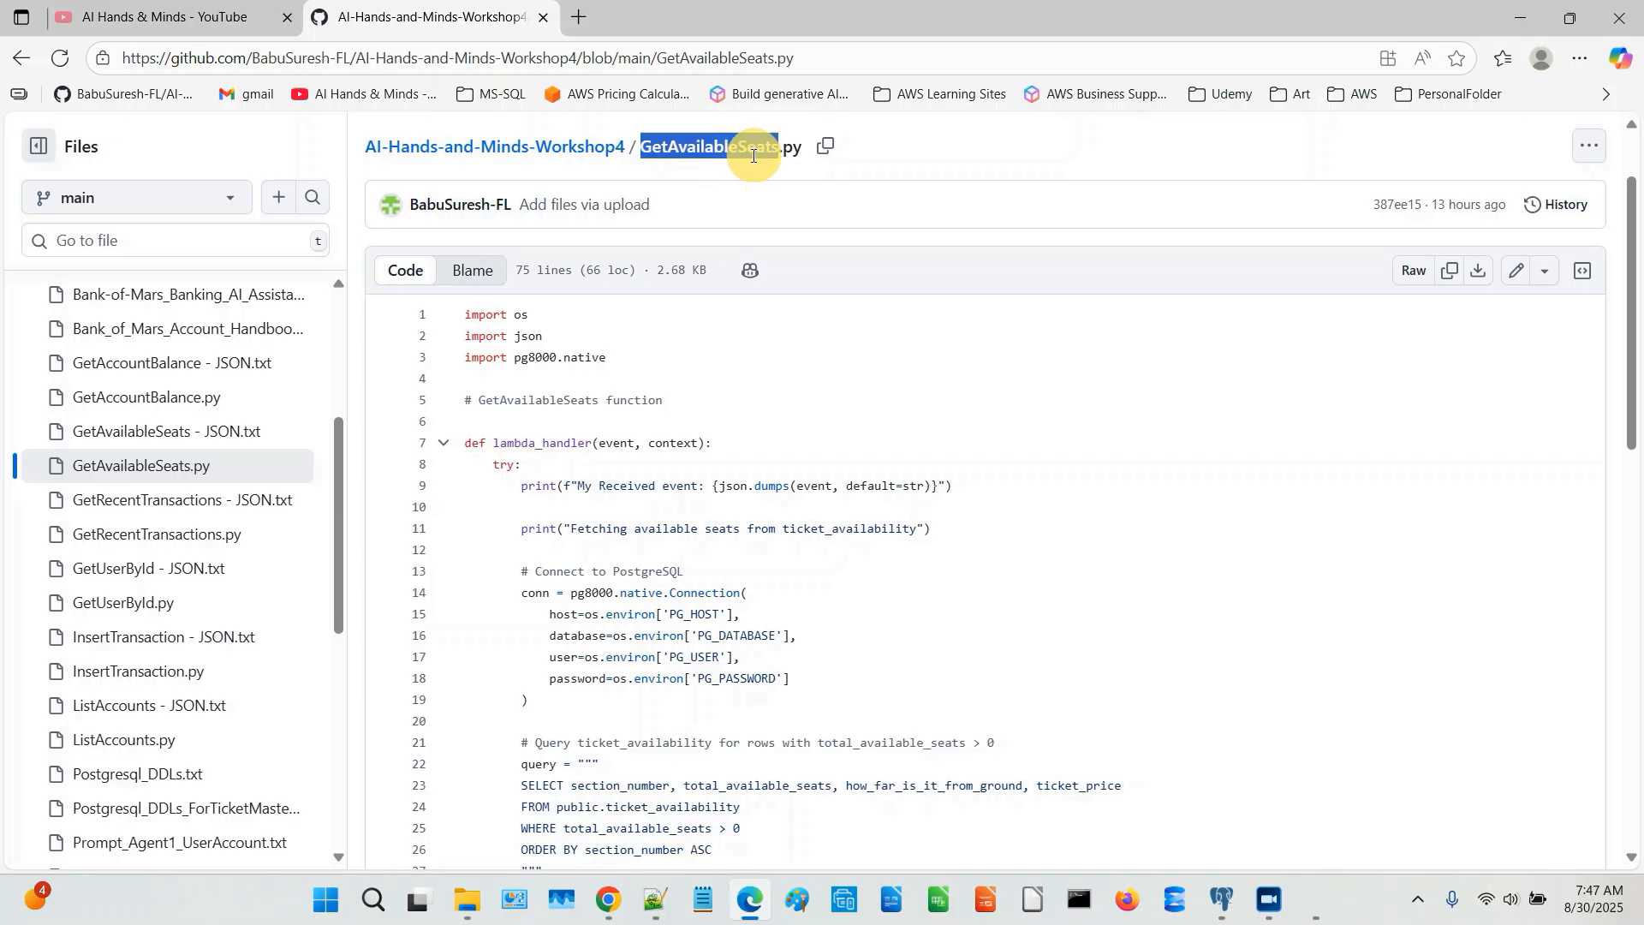
click(609, 899)
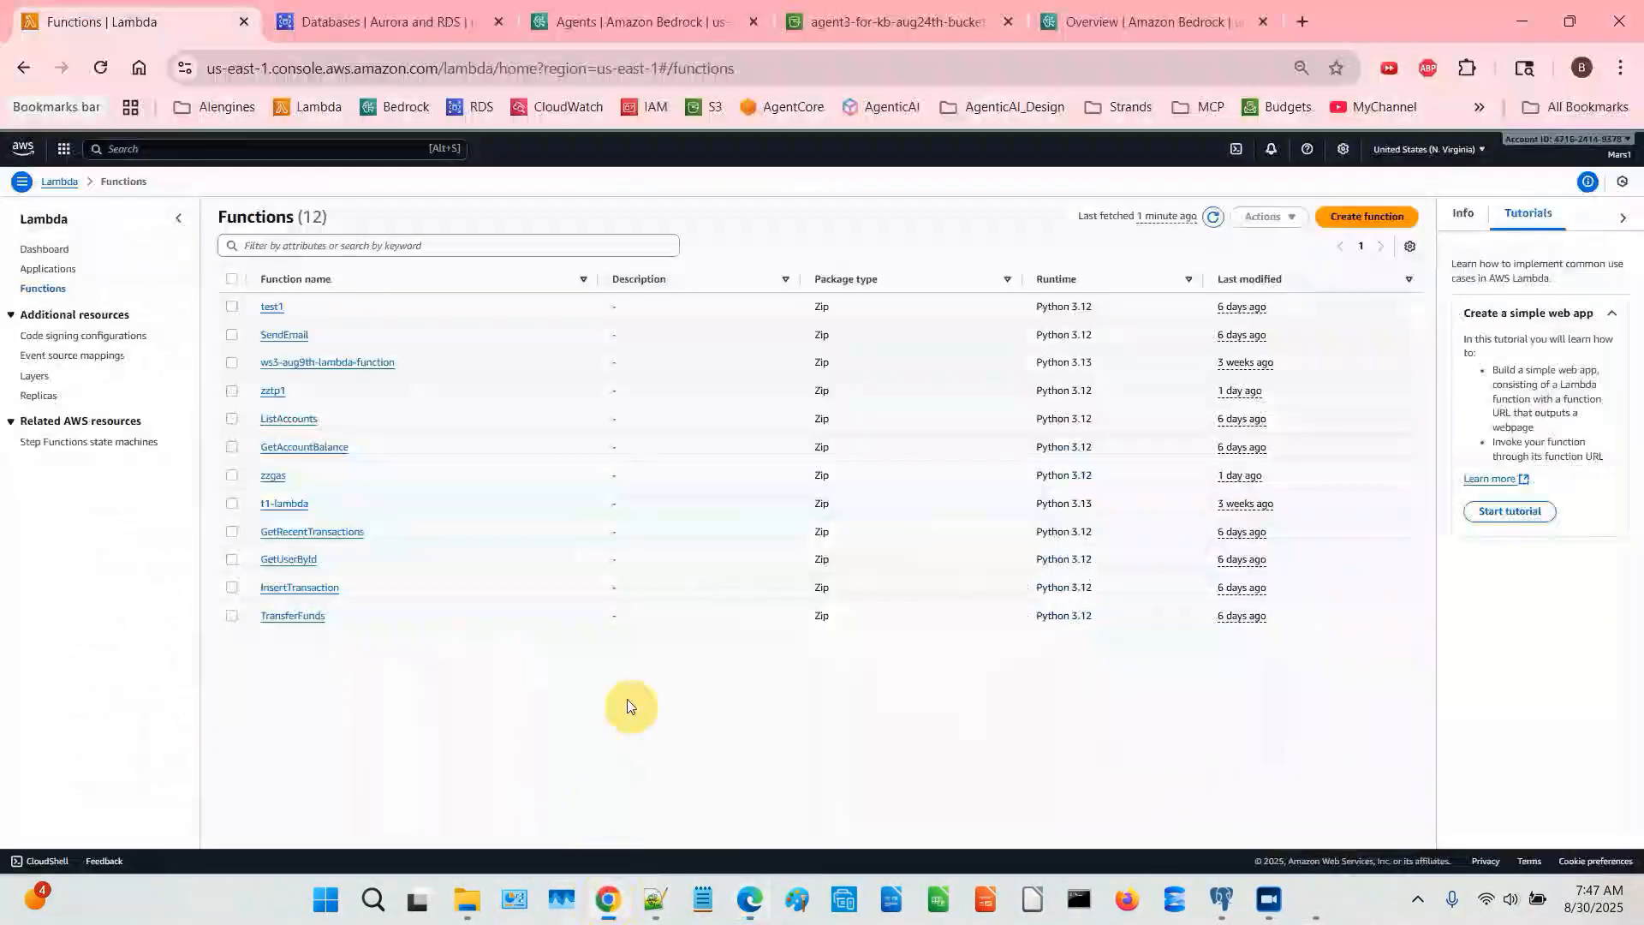
Create a Lambda function from scratch named GetAvailableSeats with the Python 3.12 runtime.
click(1373, 221)
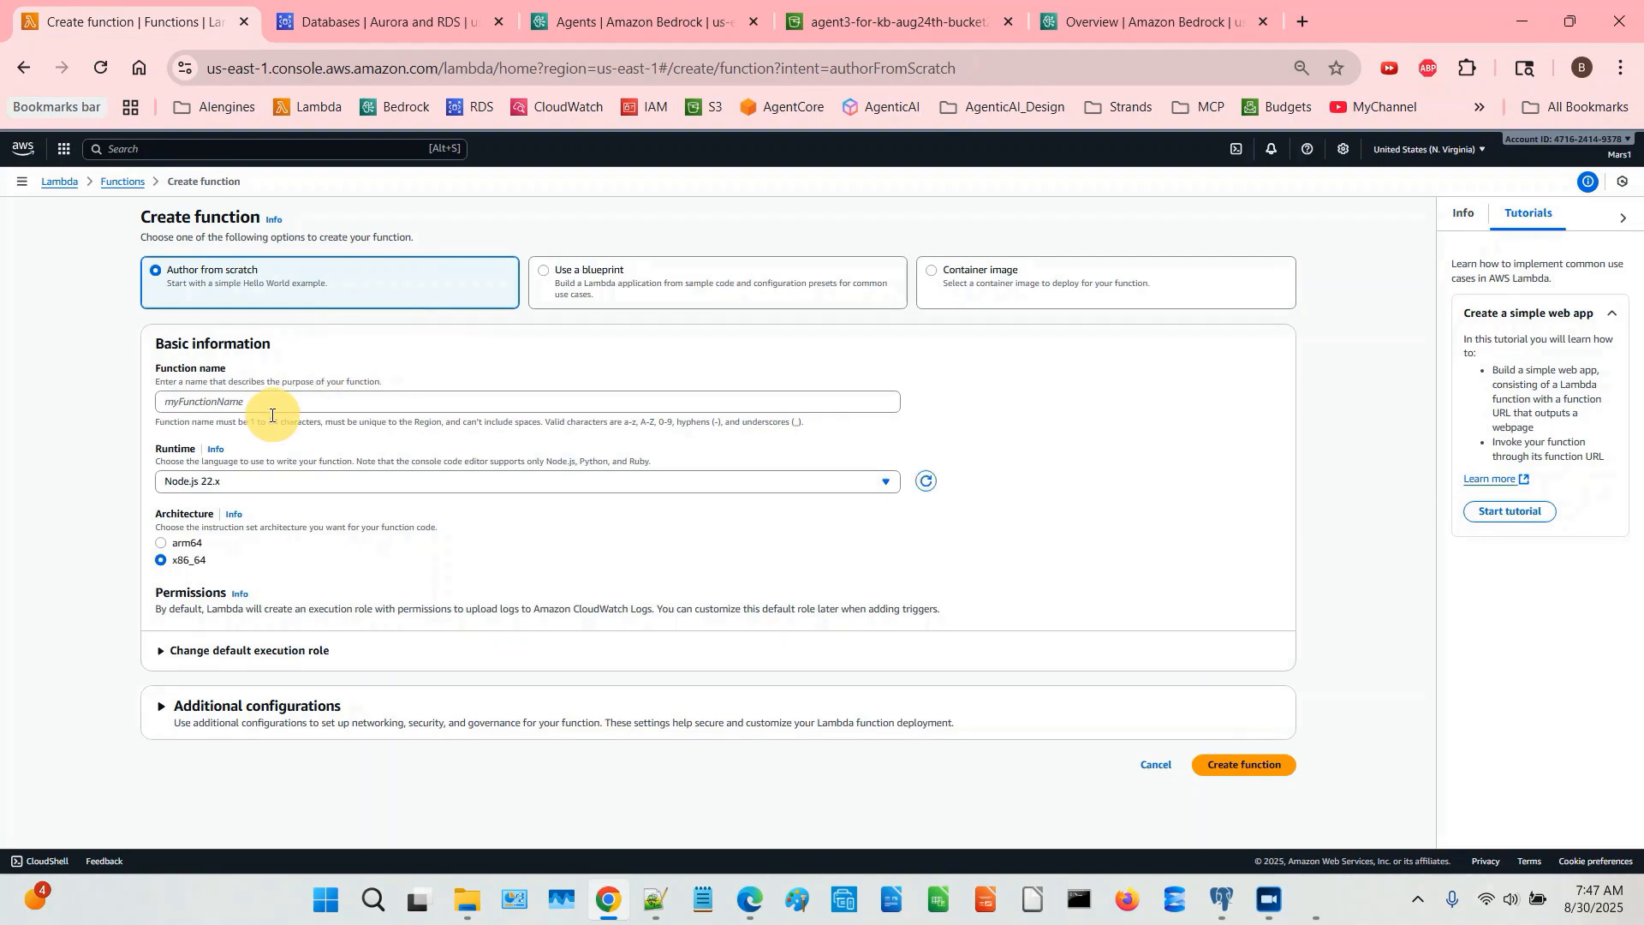
click(272, 408)
key(ctrl+v)
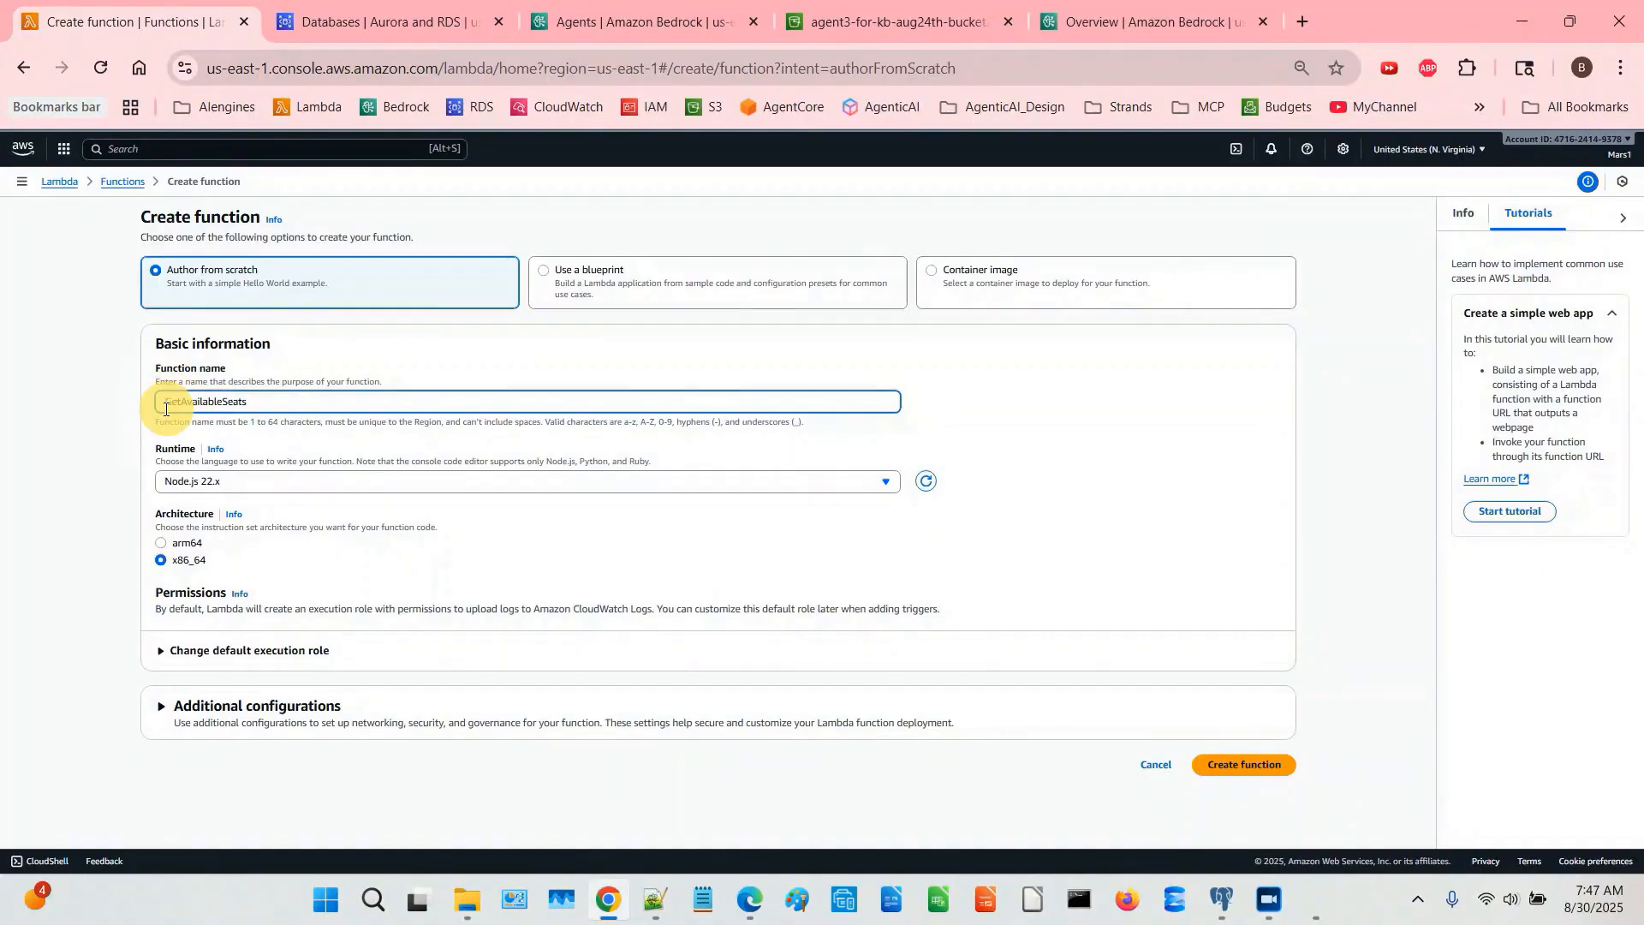
click(886, 485)
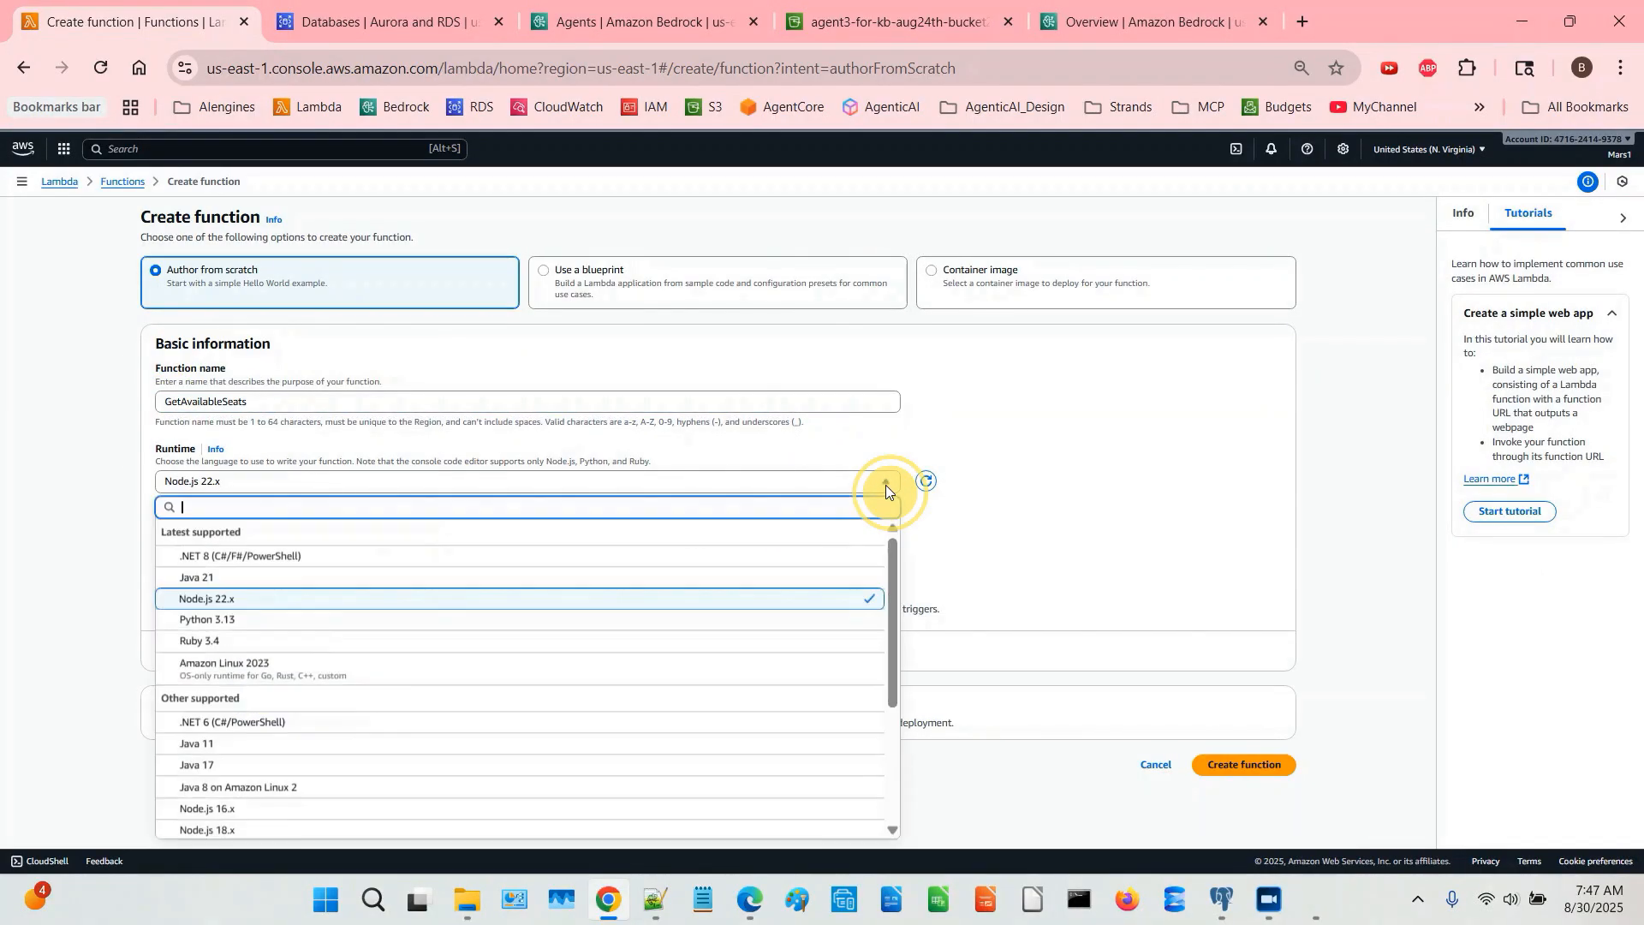
drag(887, 611, 886, 728)
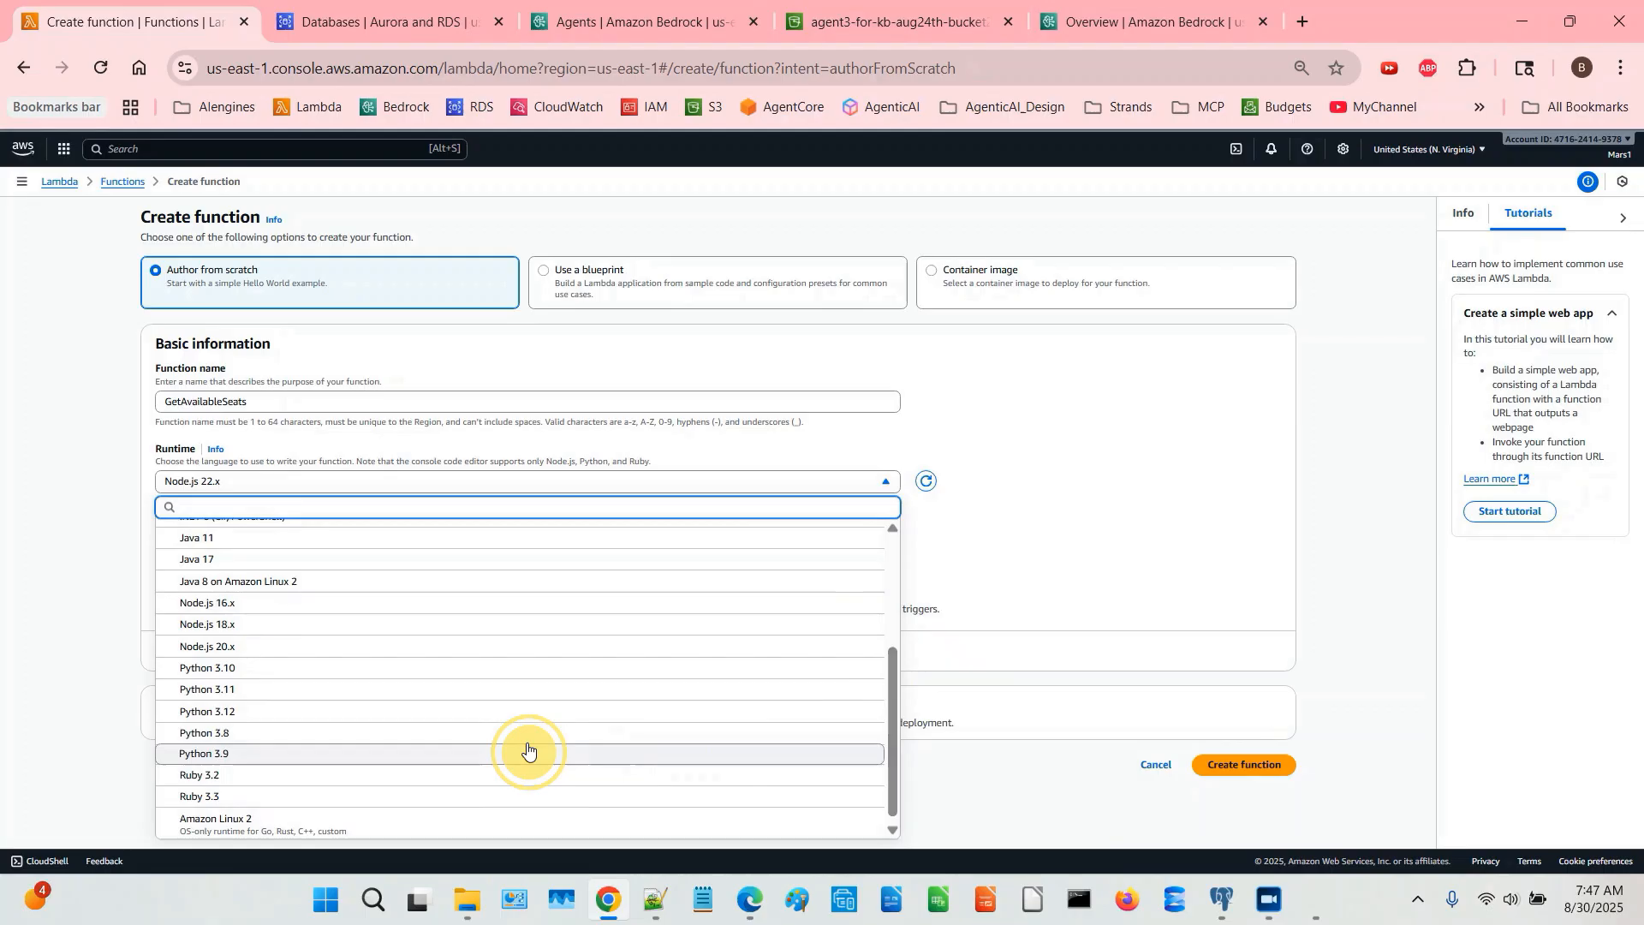
click(369, 714)
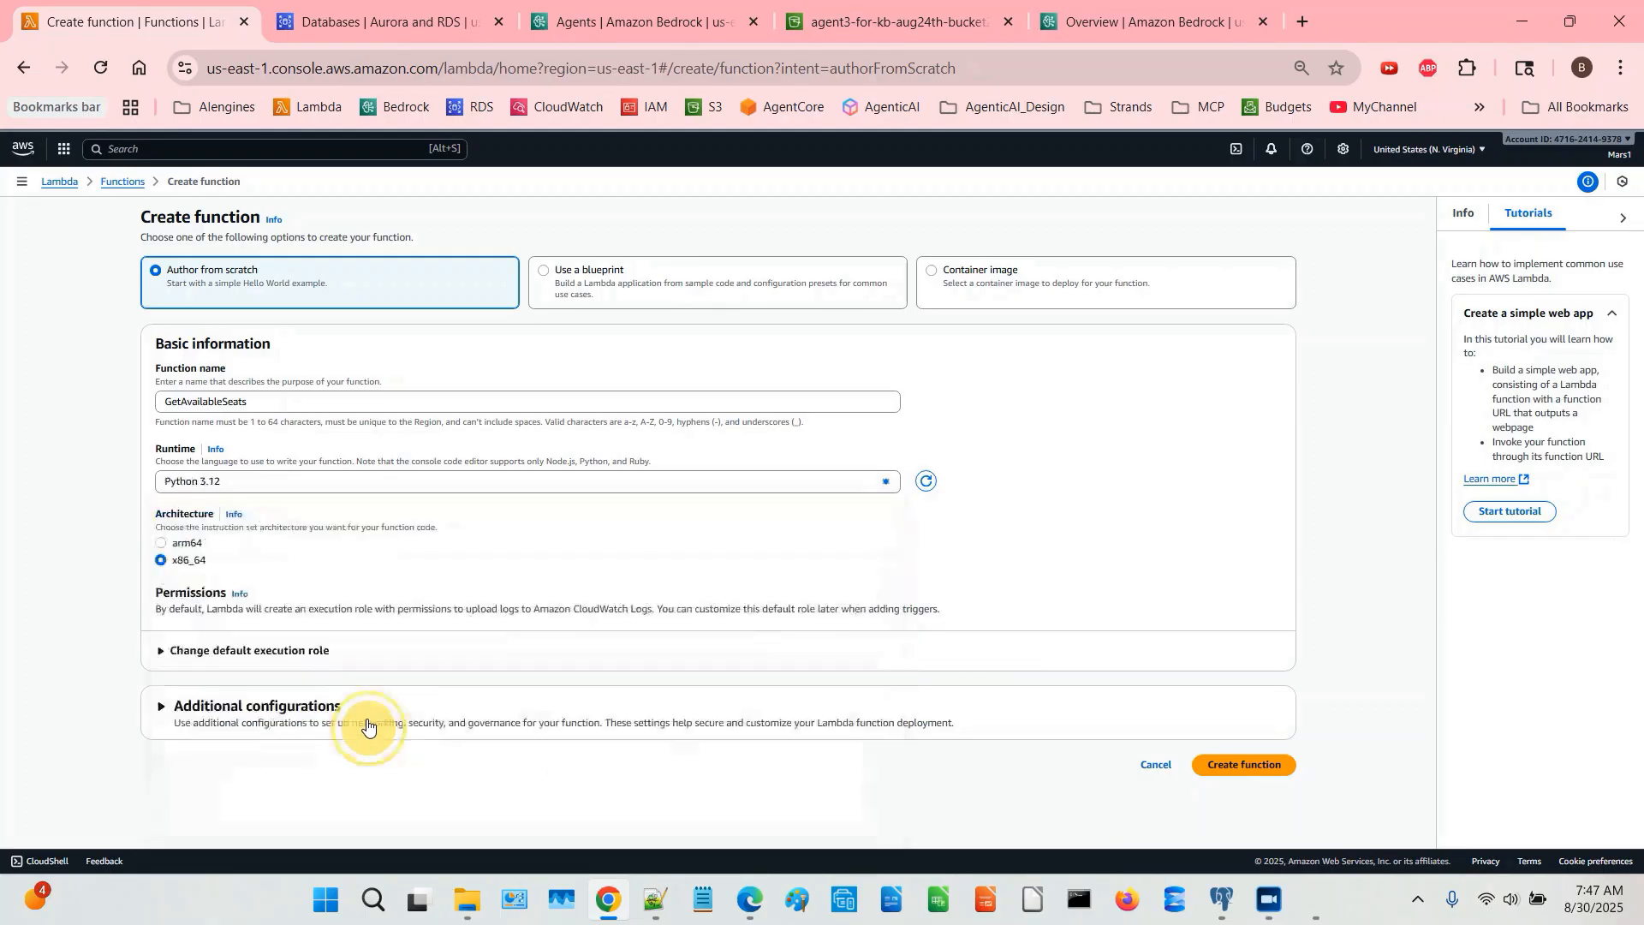
click(1217, 766)
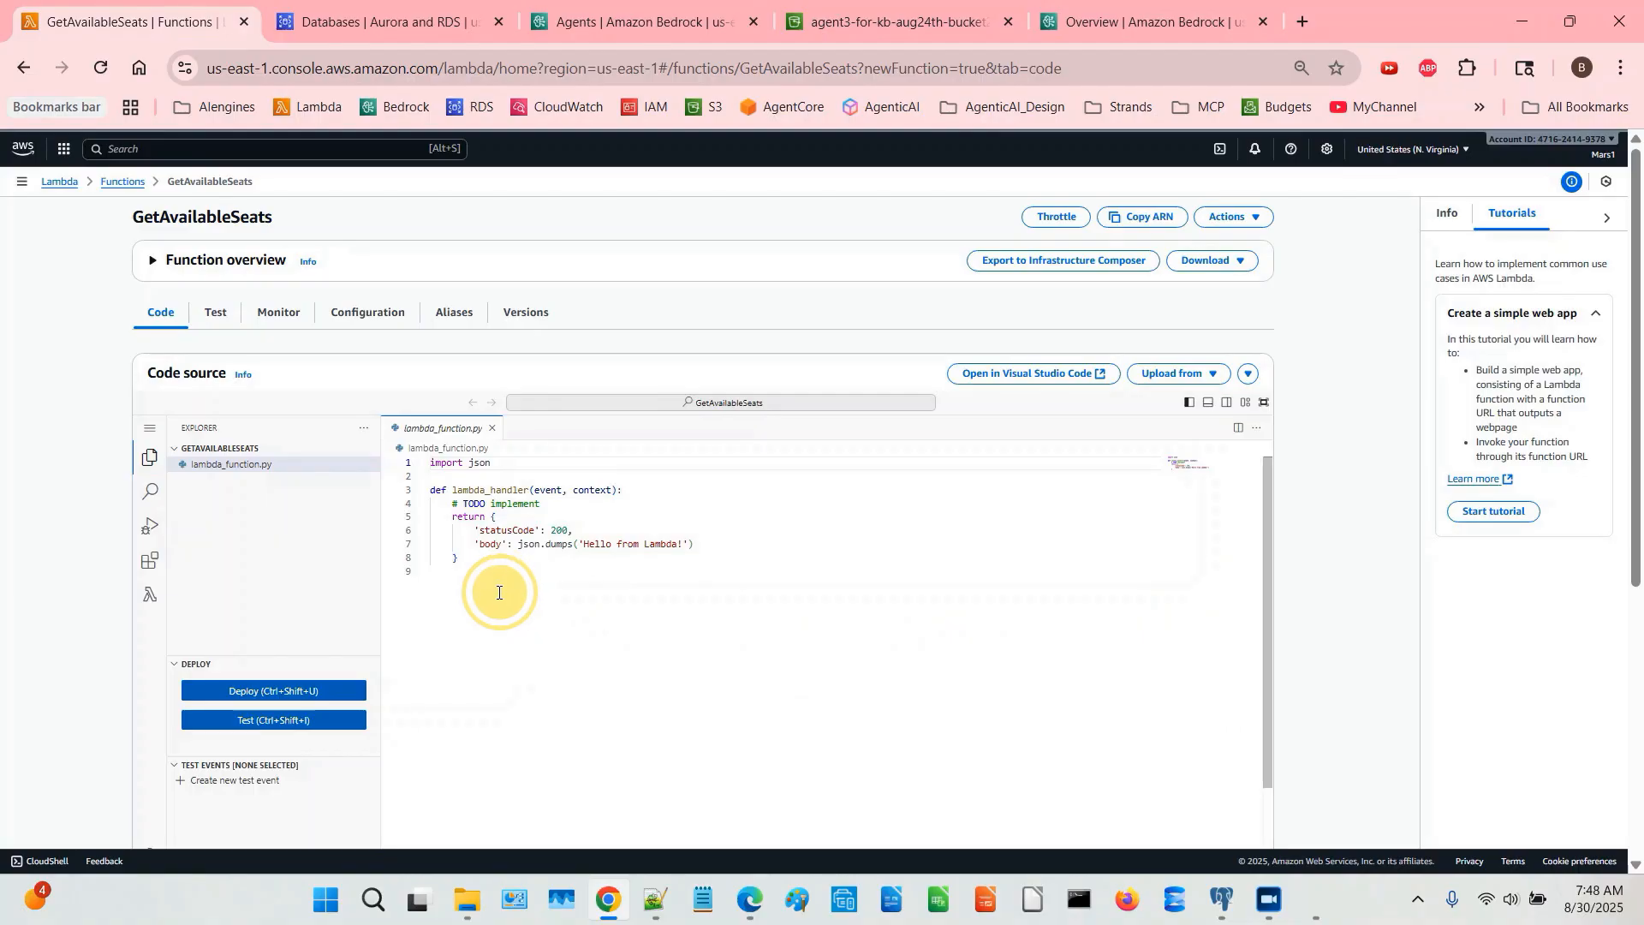
Clear the default code in lambda_function.py and upload the pg8000 zip file from workshop4's 2_DB_RelatedInfo folder to the function.
drag(495, 588, 413, 463)
key(BackSpace)
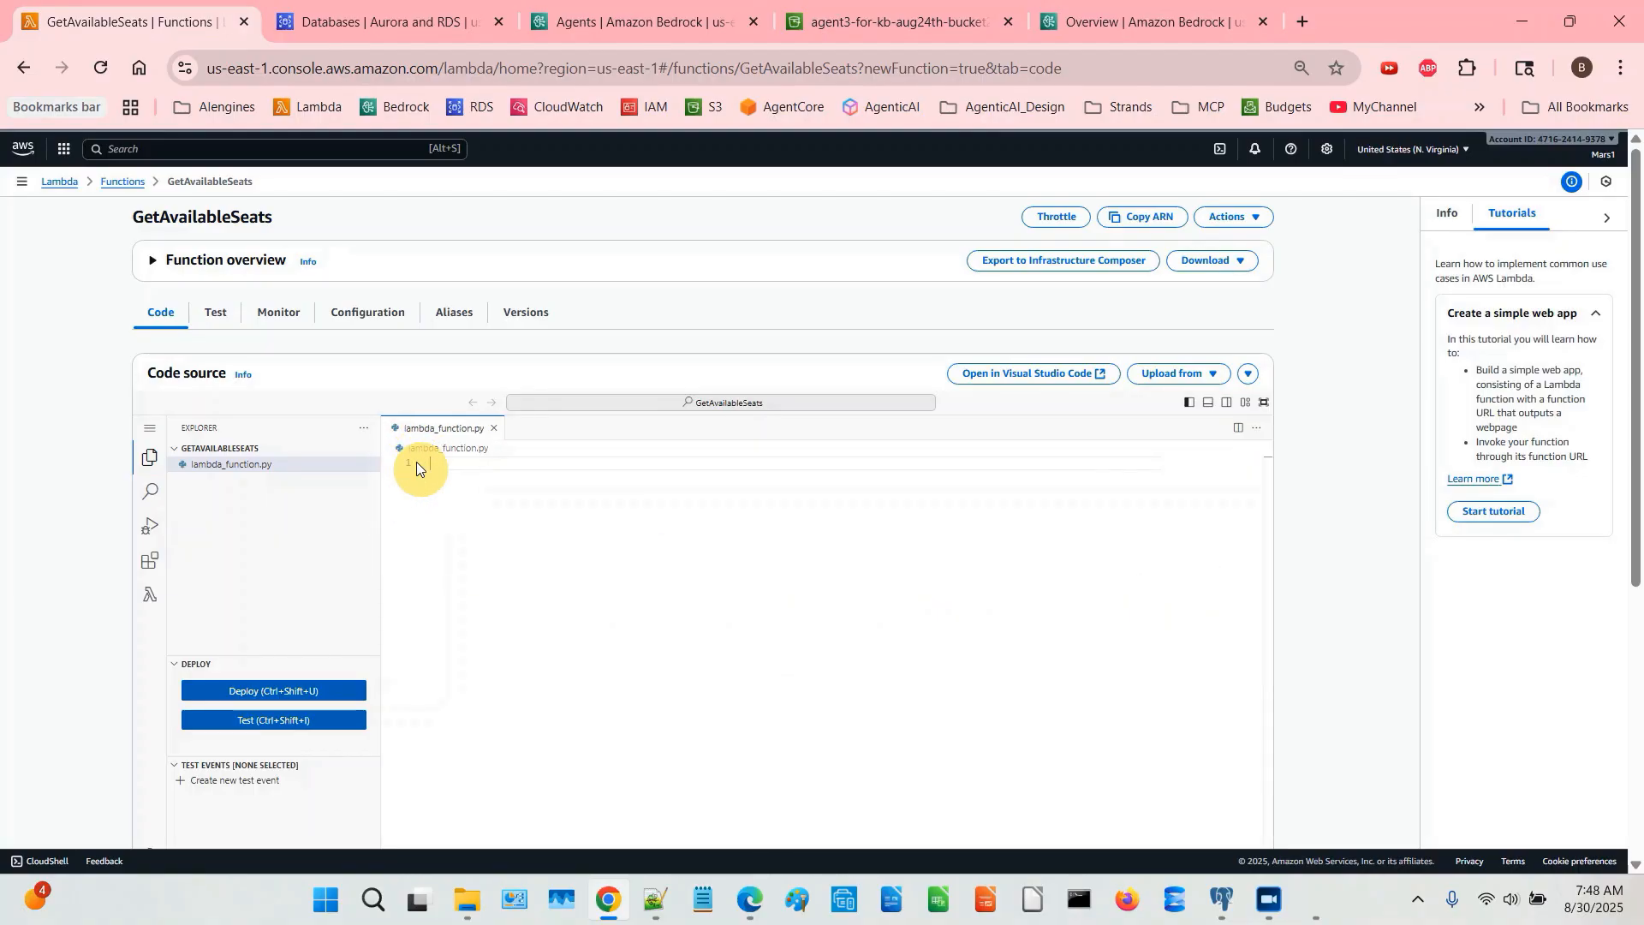
click(1208, 377)
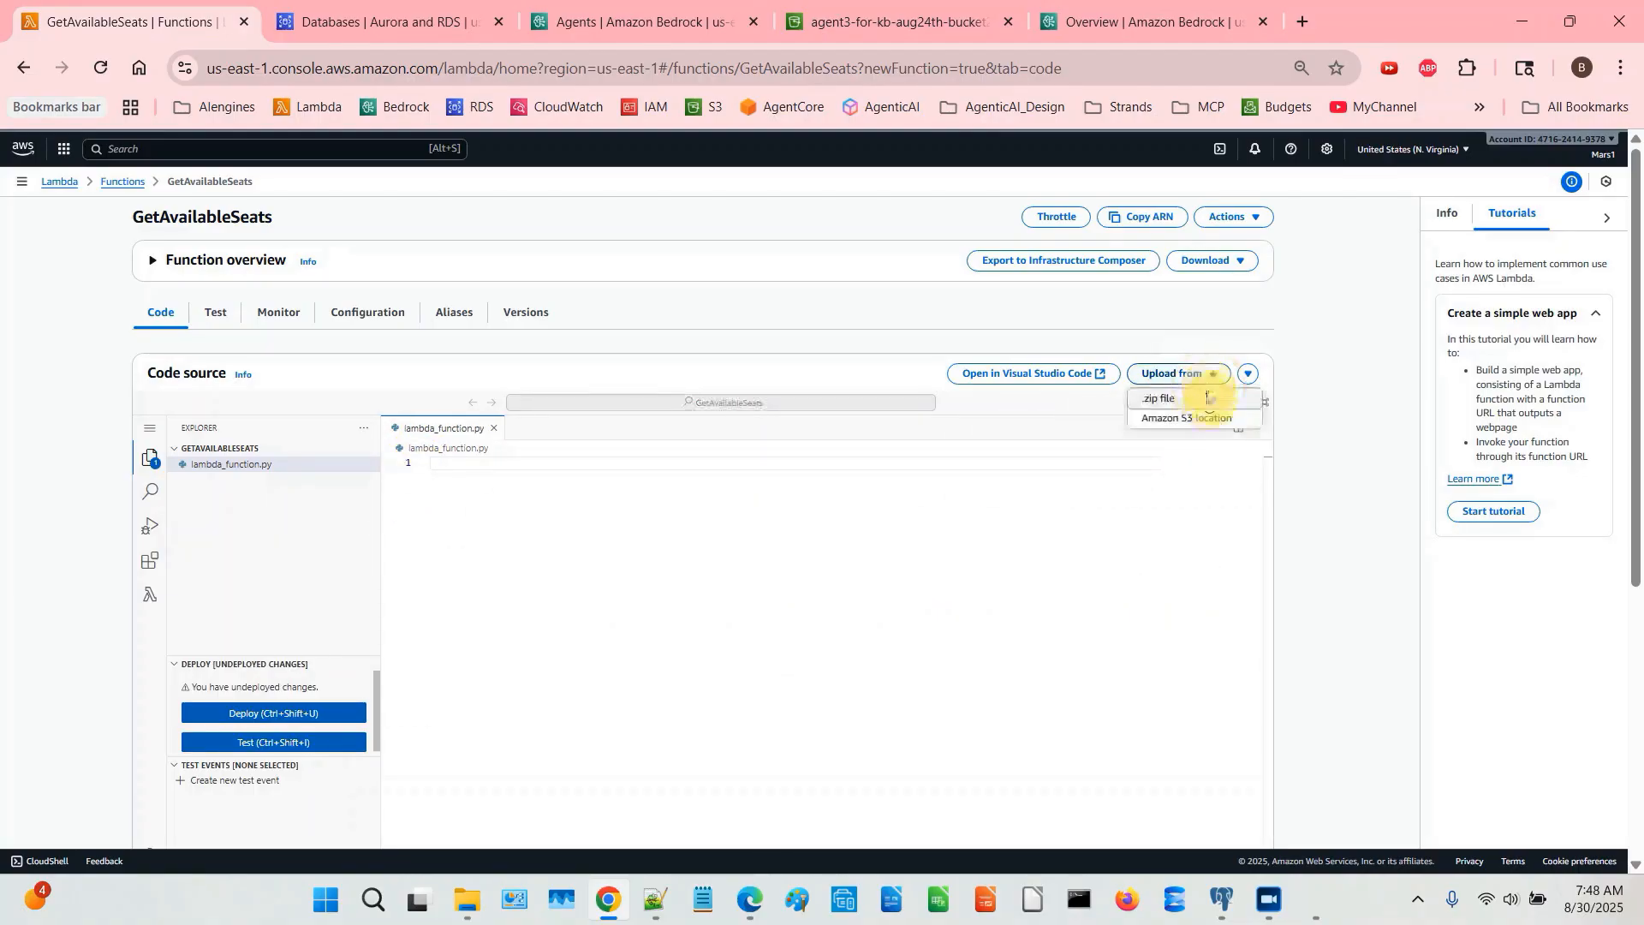
click(1170, 399)
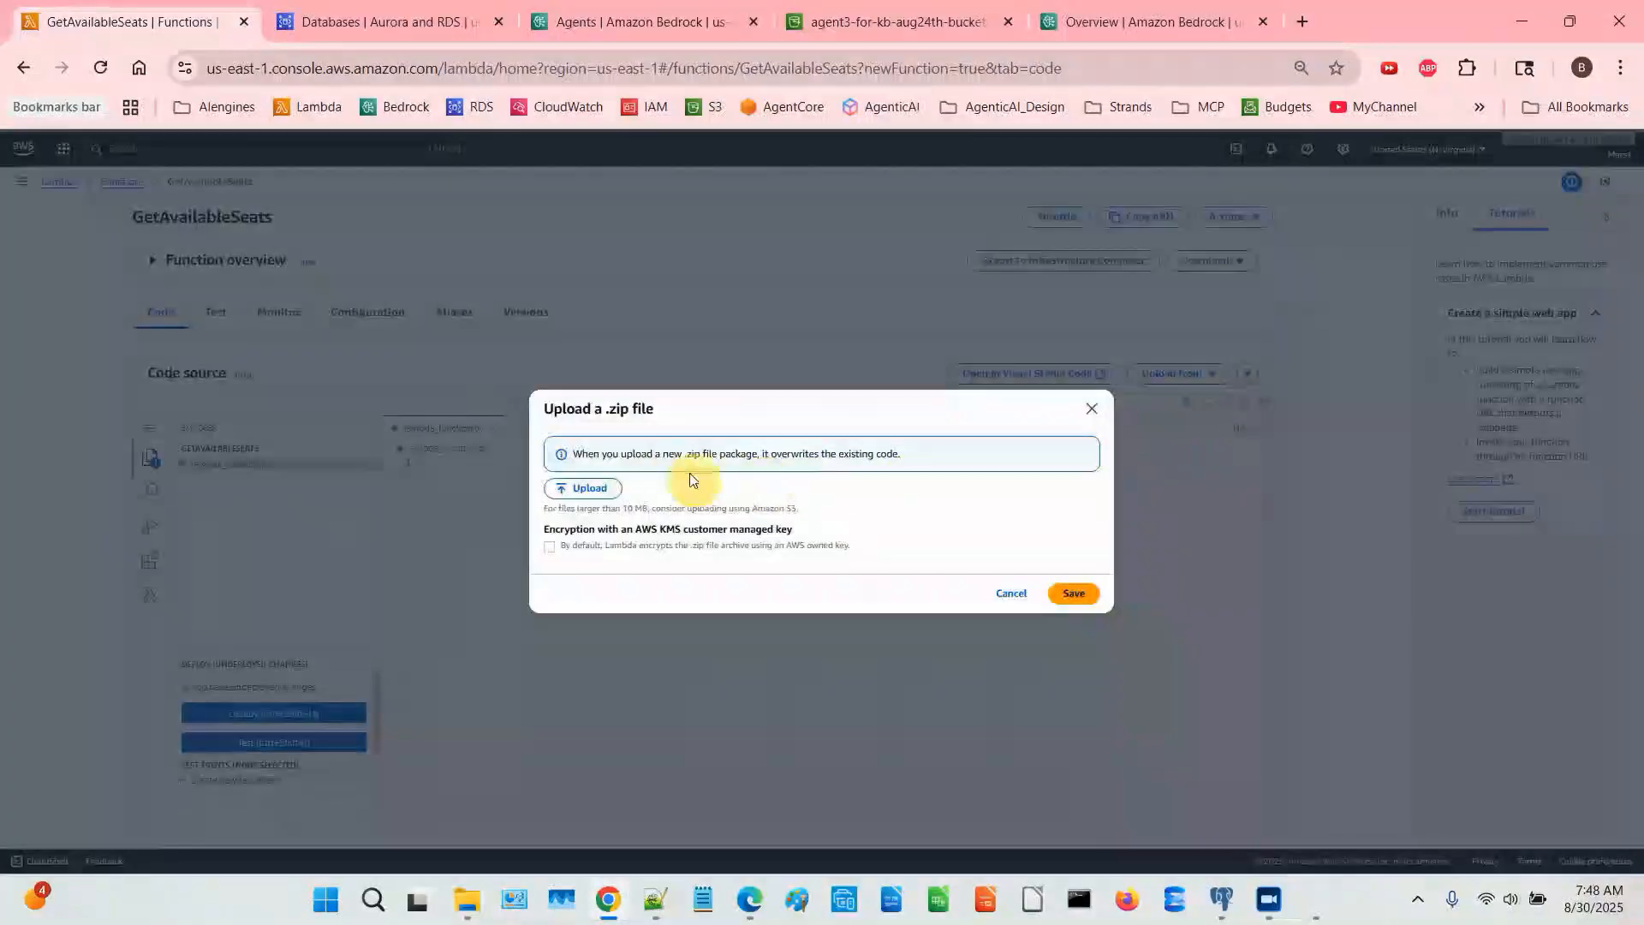
click(598, 486)
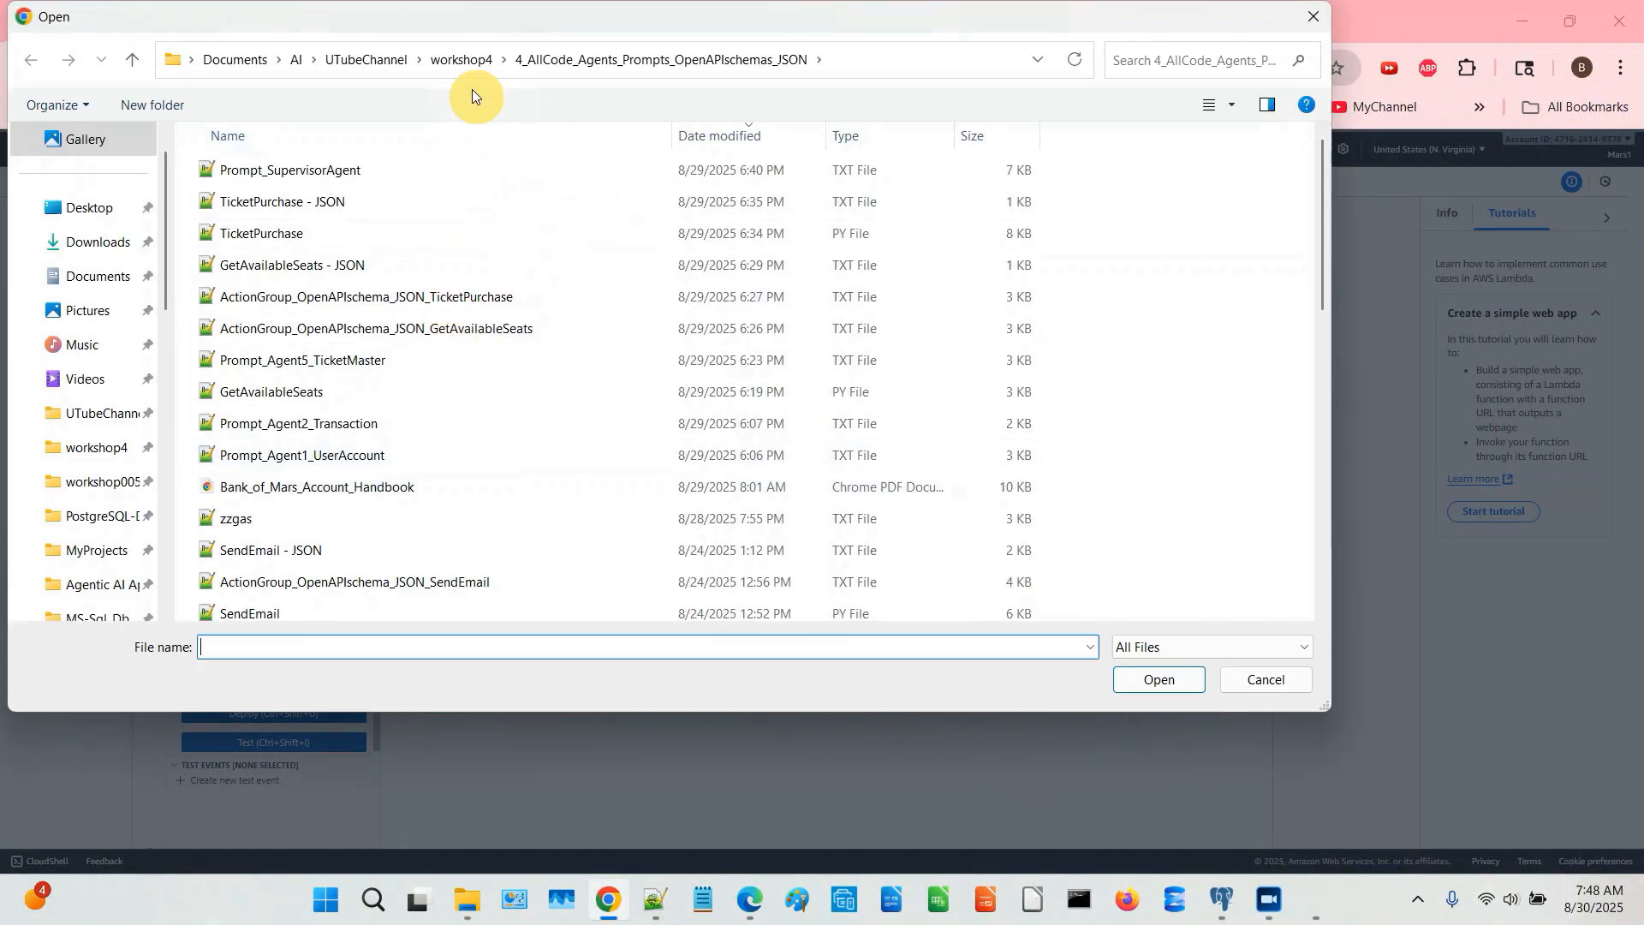
click(475, 64)
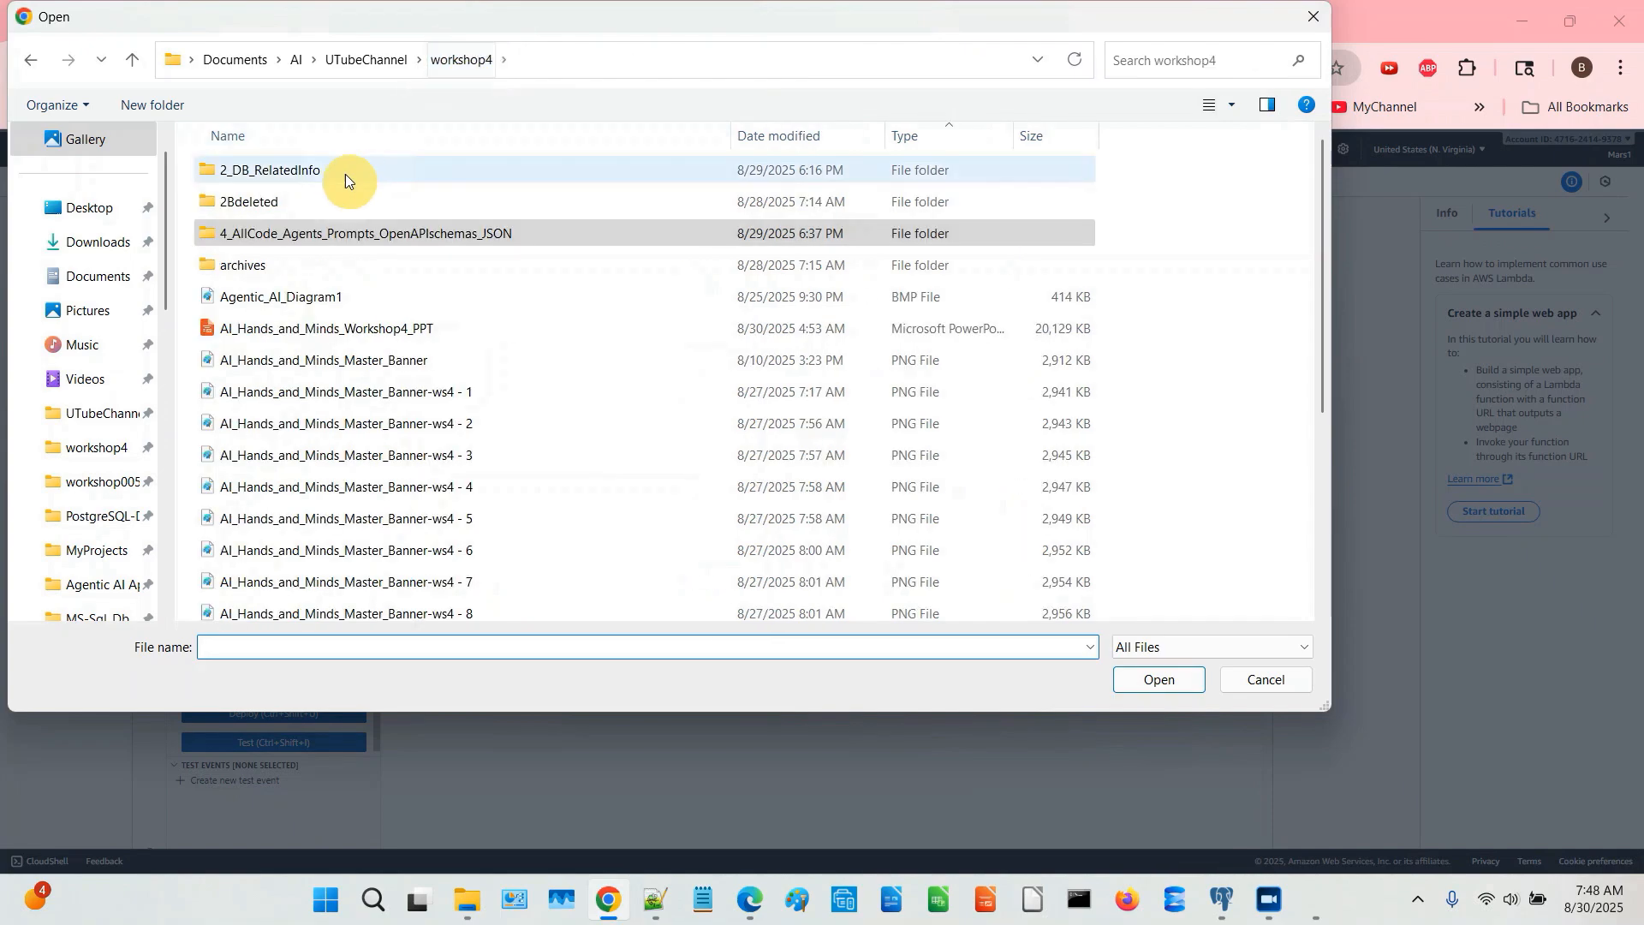
click(305, 177)
double_click(304, 176)
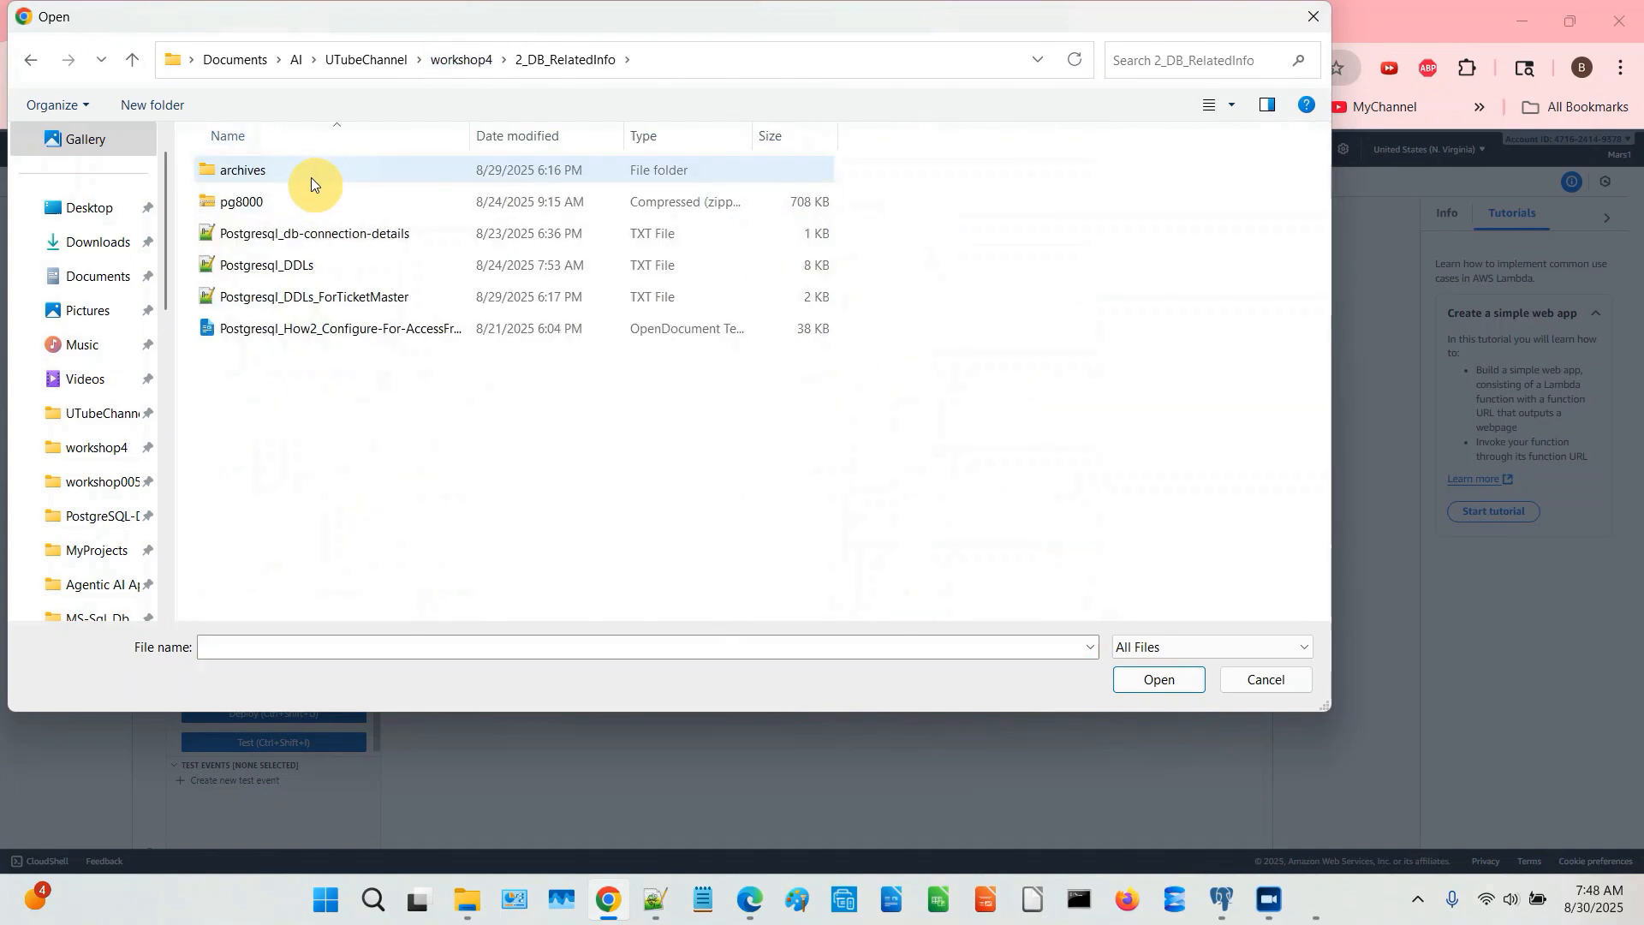
double_click(266, 201)
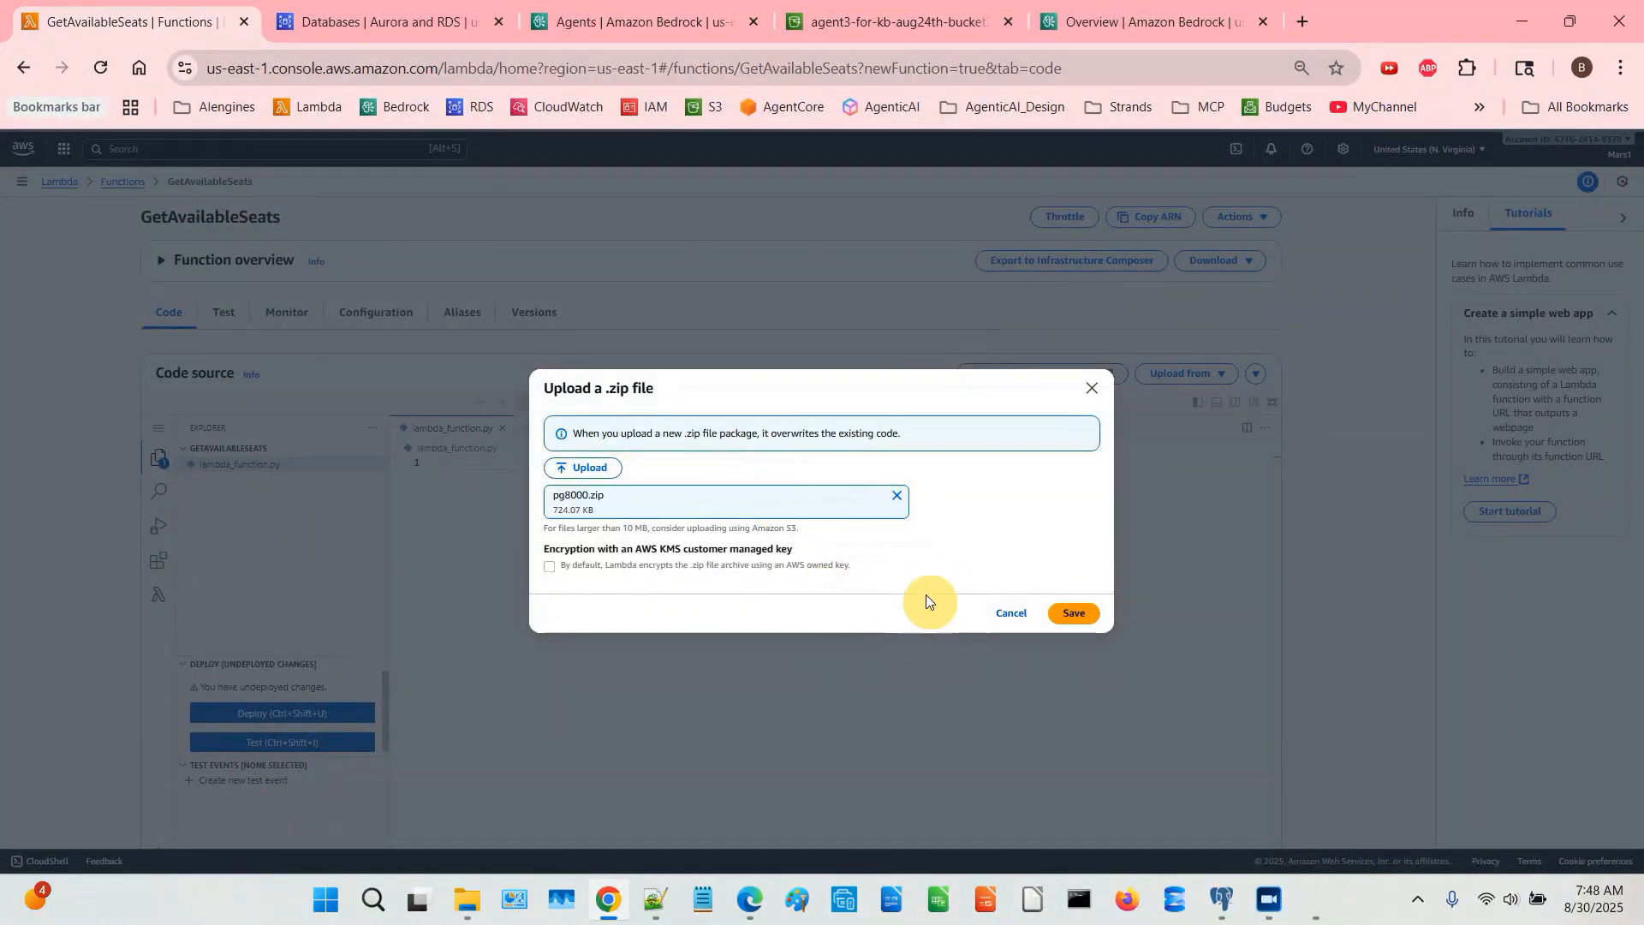
click(1070, 615)
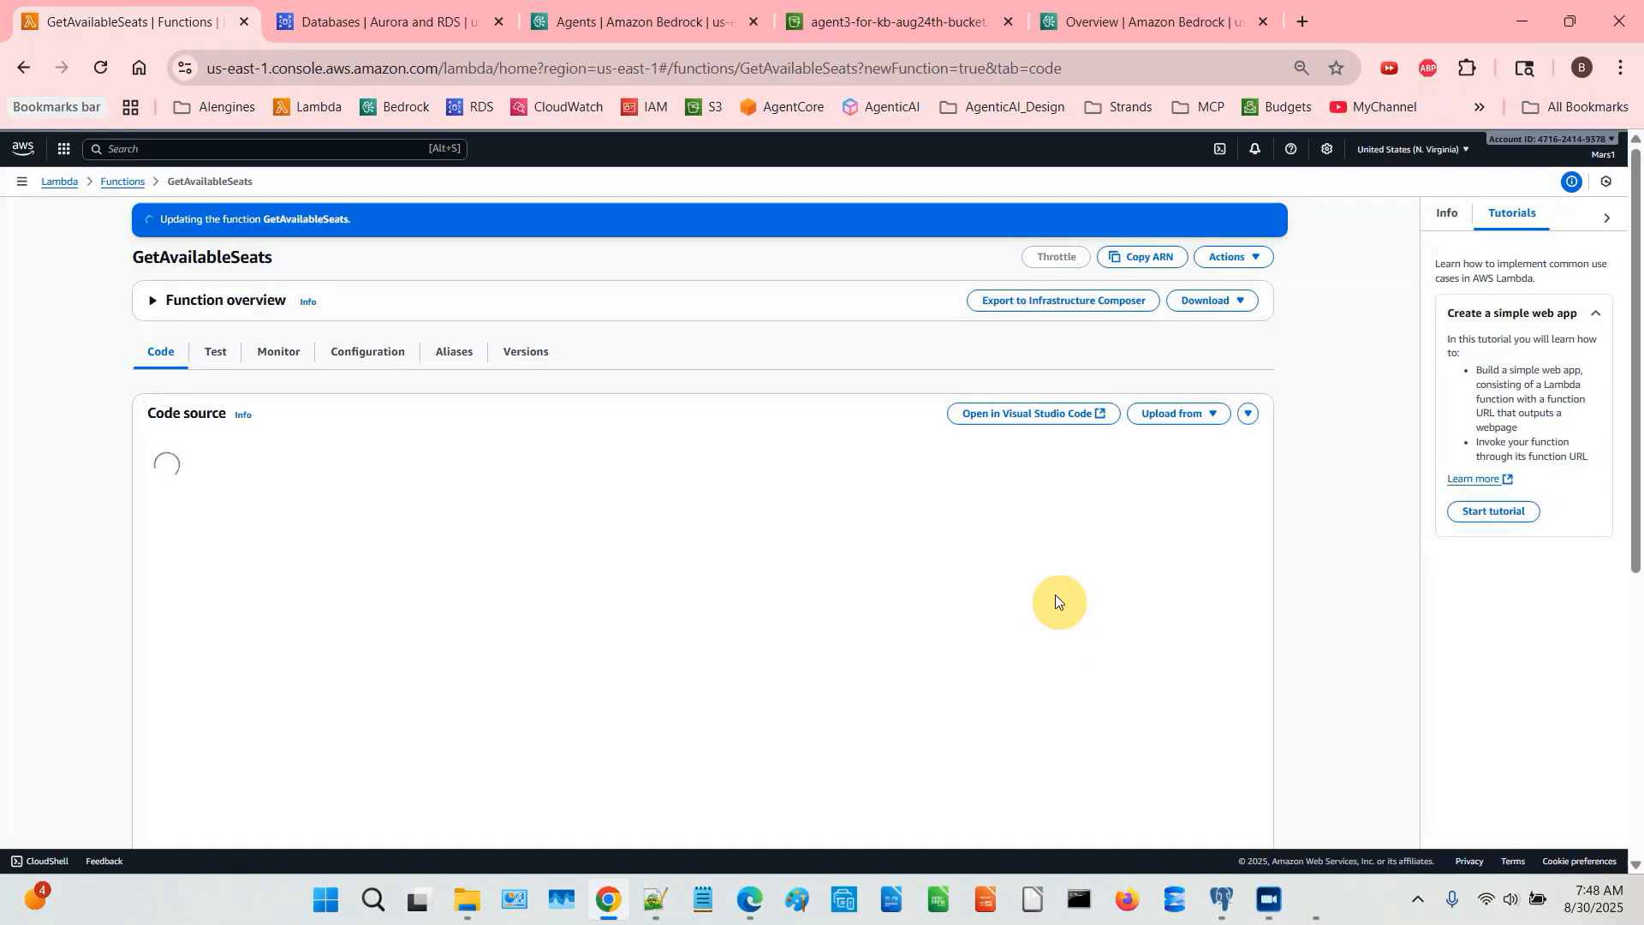
Copy the entire GetAvailableSeats.py code from GitHub in Edge and return to the Lambda function in Chrome.
click(748, 899)
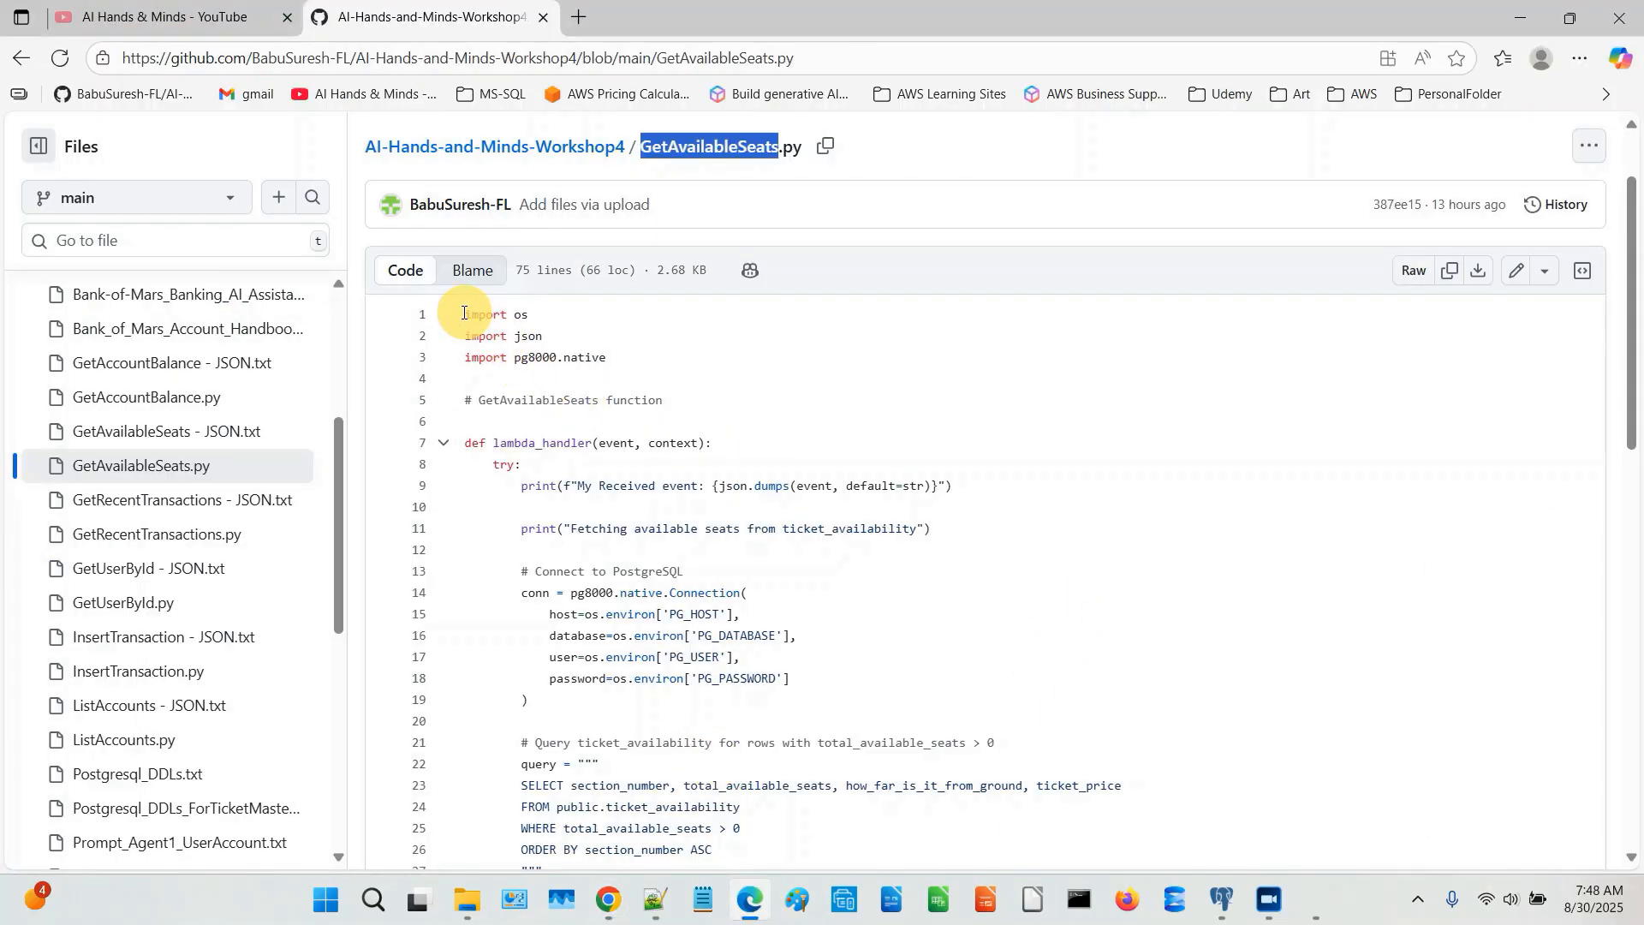
drag(465, 314, 555, 860)
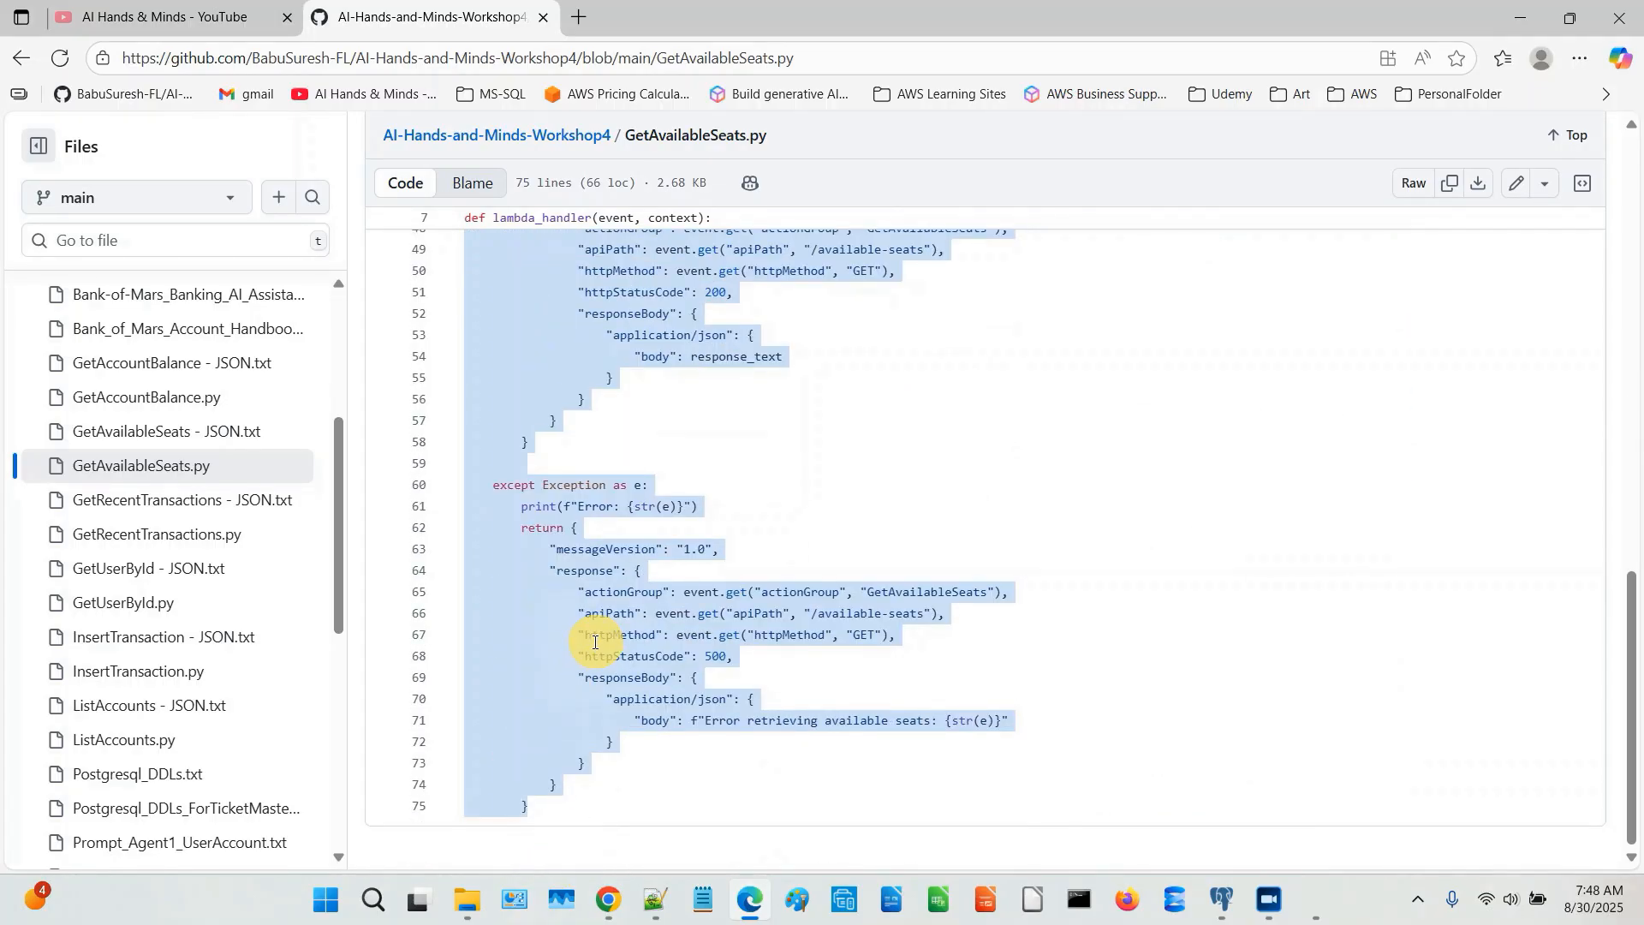
right_click(597, 640)
click(647, 316)
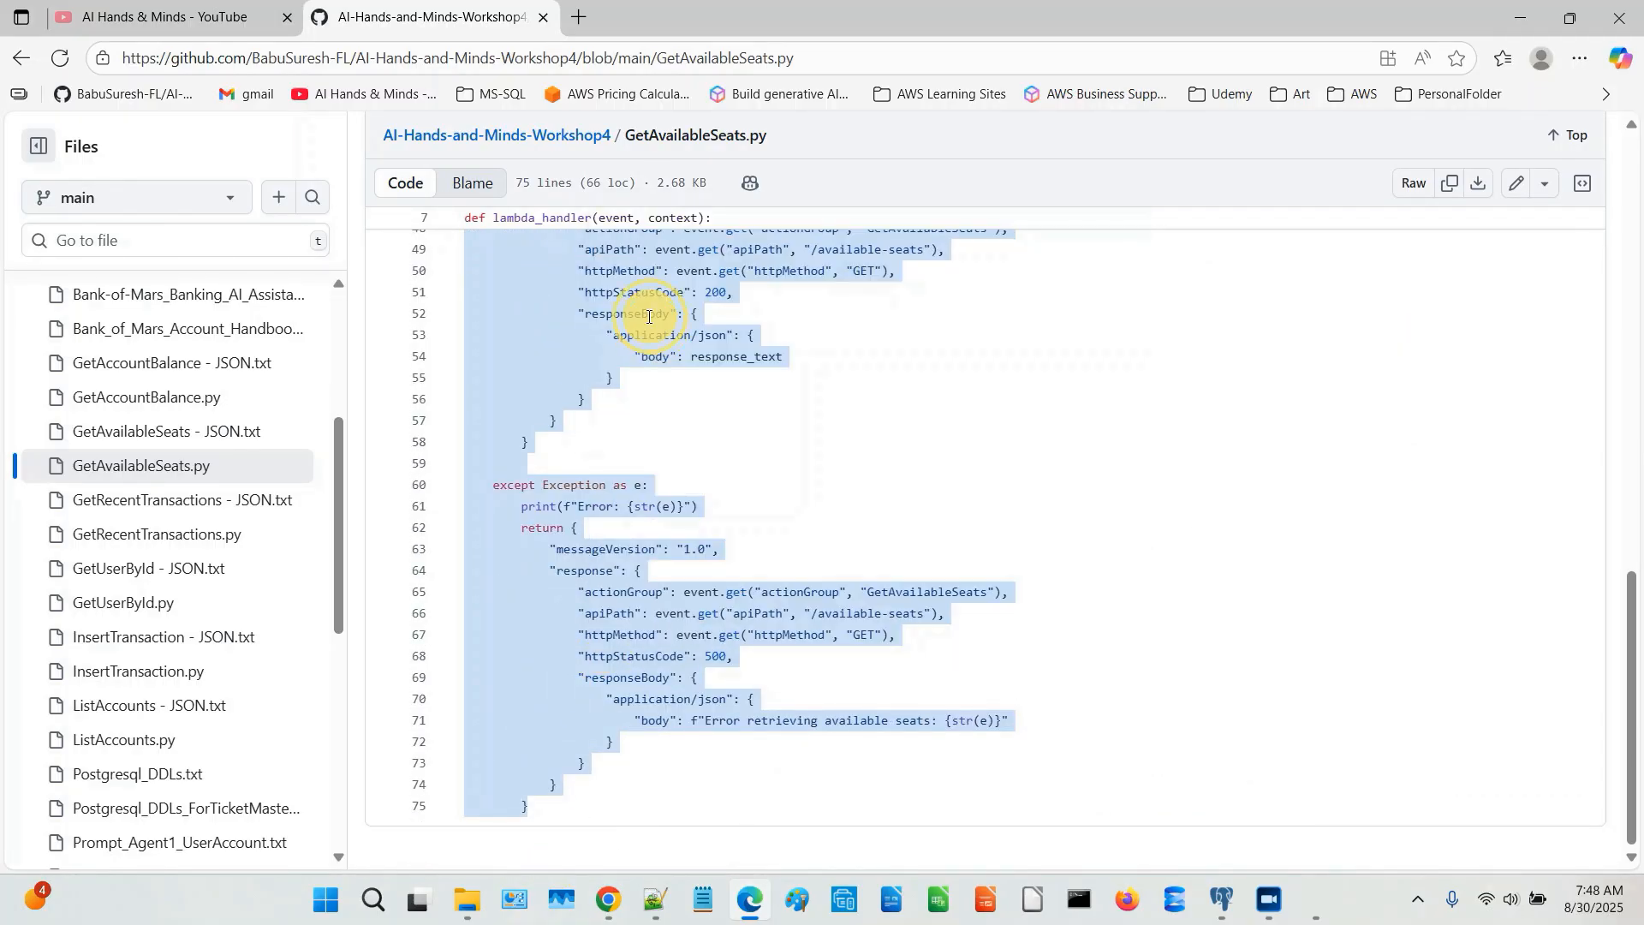
click(609, 899)
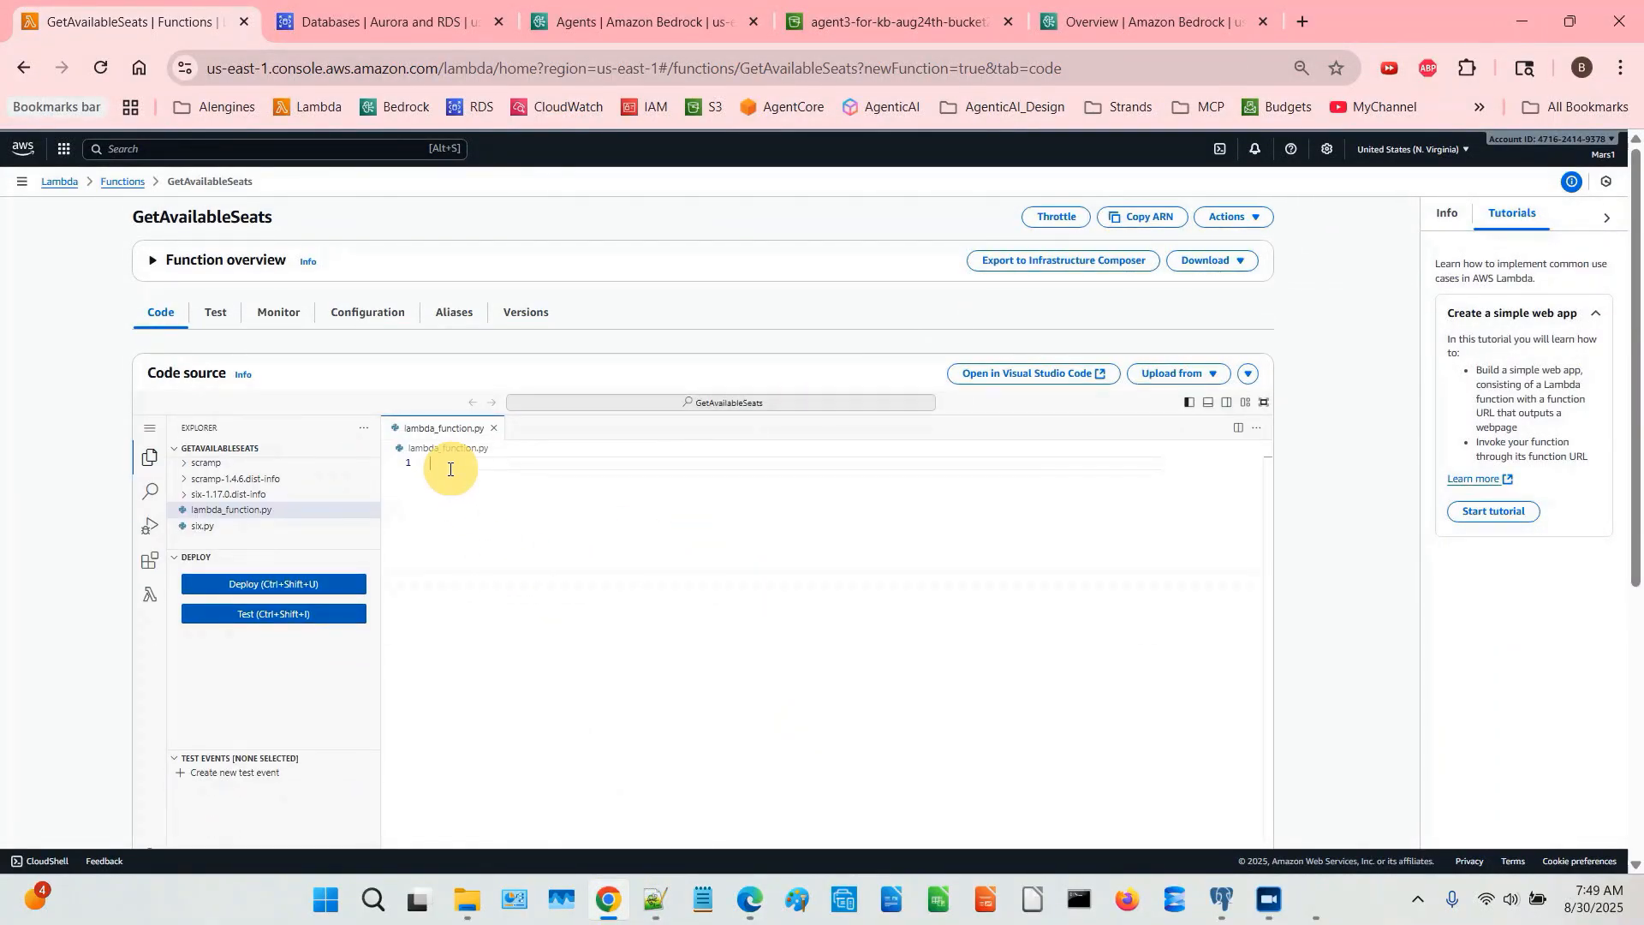
Paste the copied code into the empty lambda_function.py and deploy the function.
right_click(449, 469)
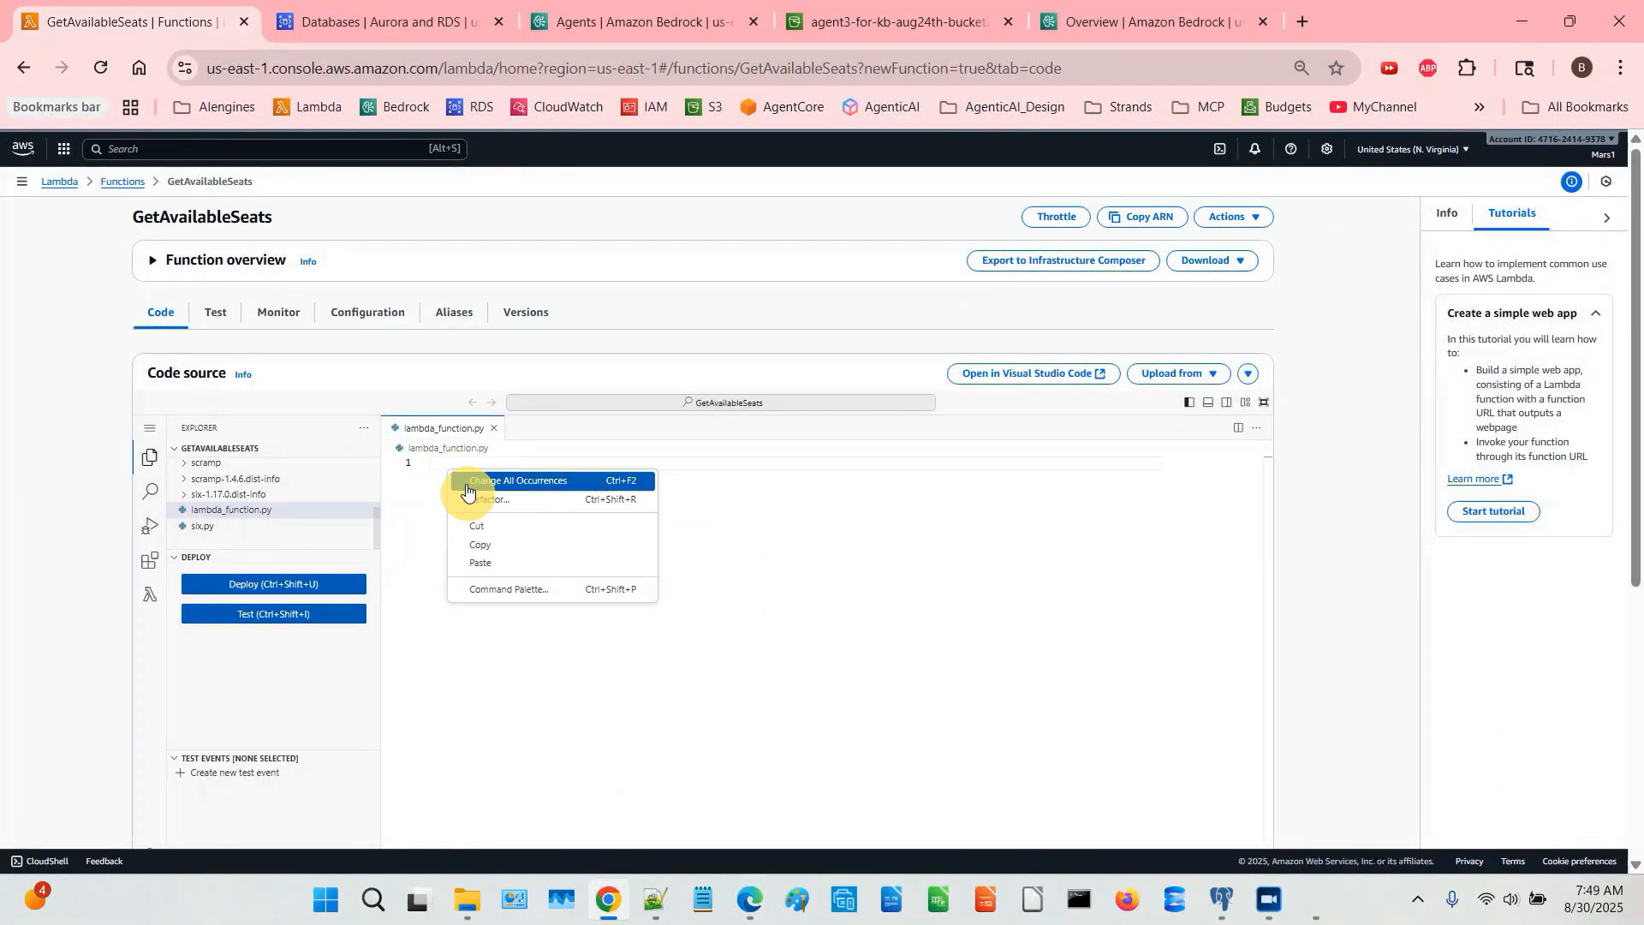
click(489, 564)
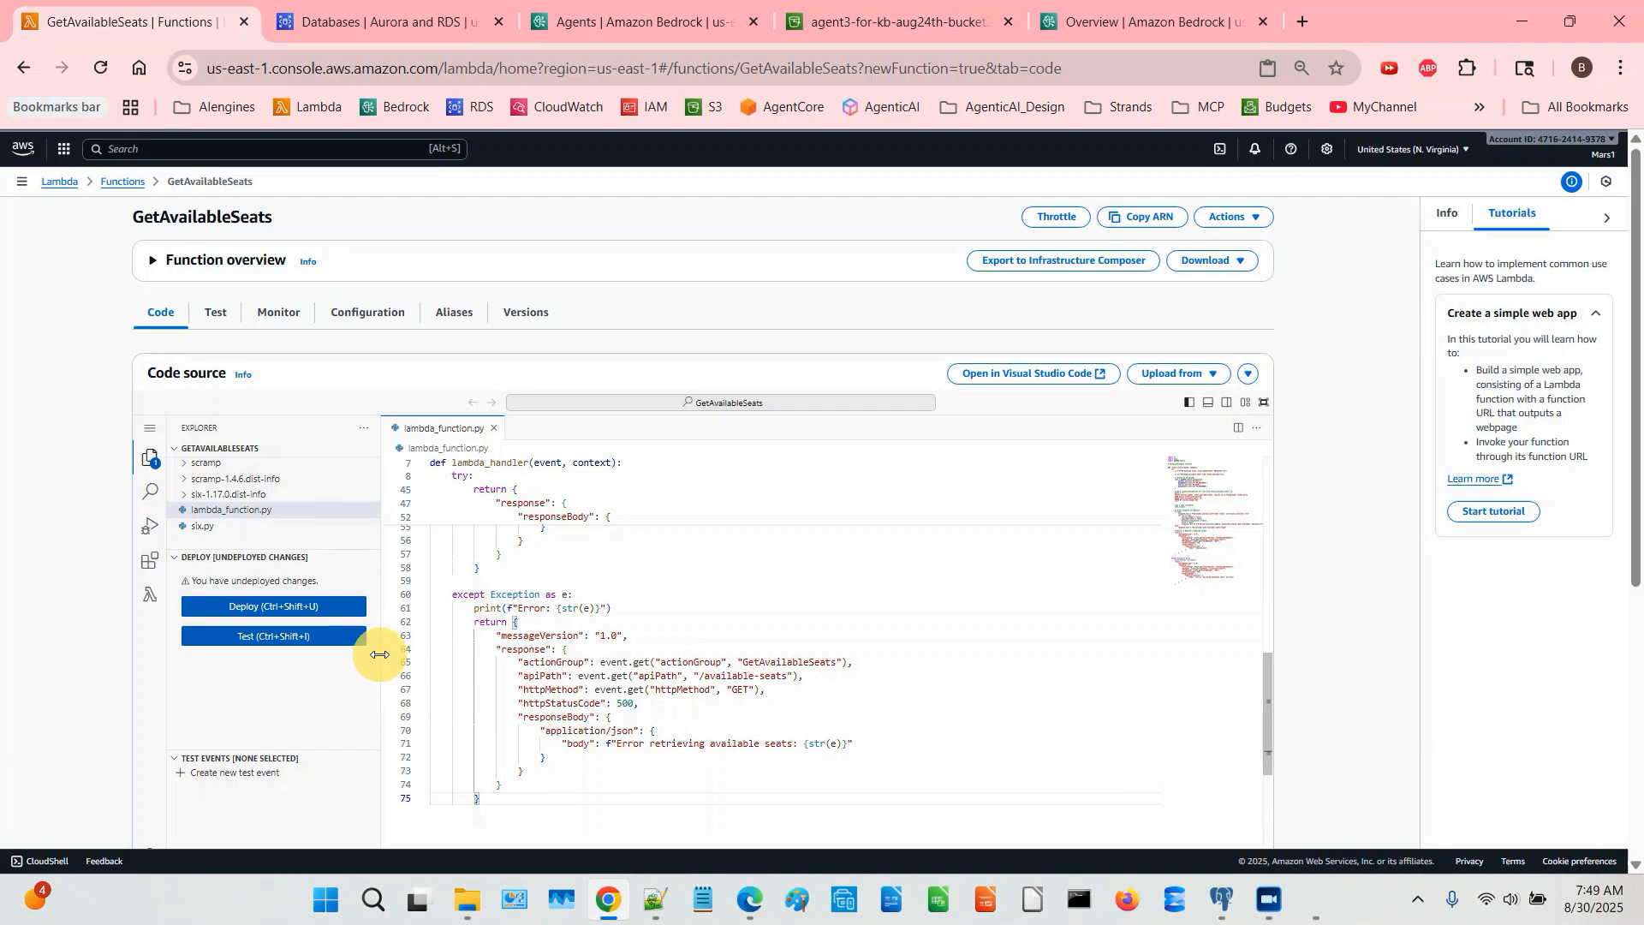
click(279, 610)
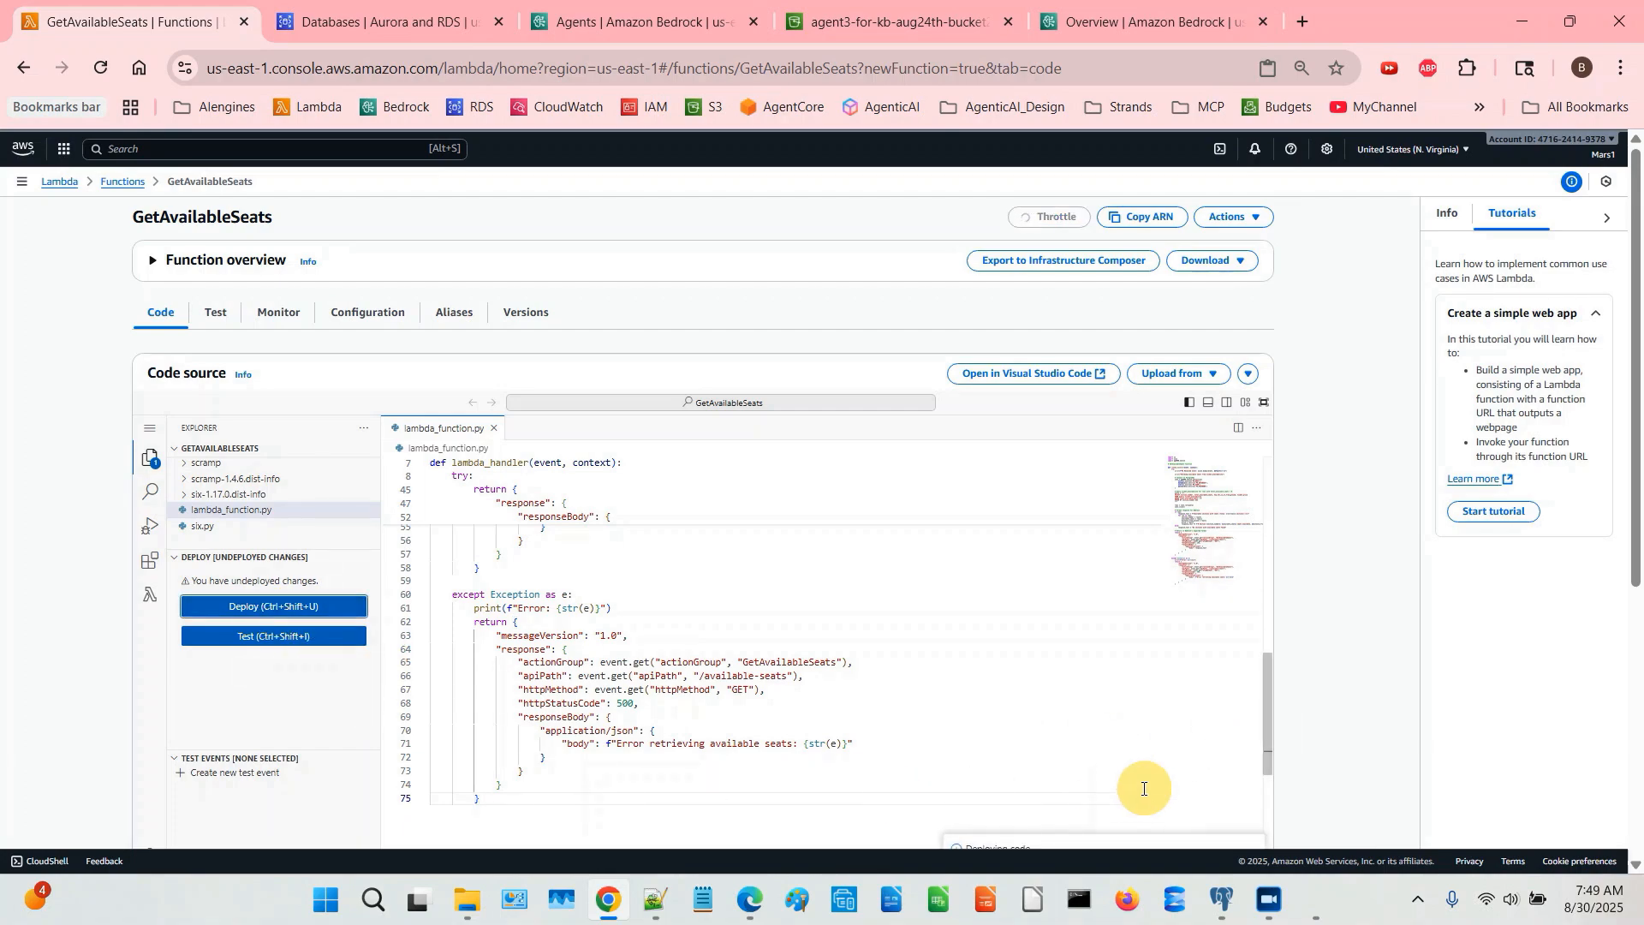
Review the PostgreSQL connection block and the ticket_availability query in lambda_function.py, and deploy the function again.
drag(1267, 758, 1251, 541)
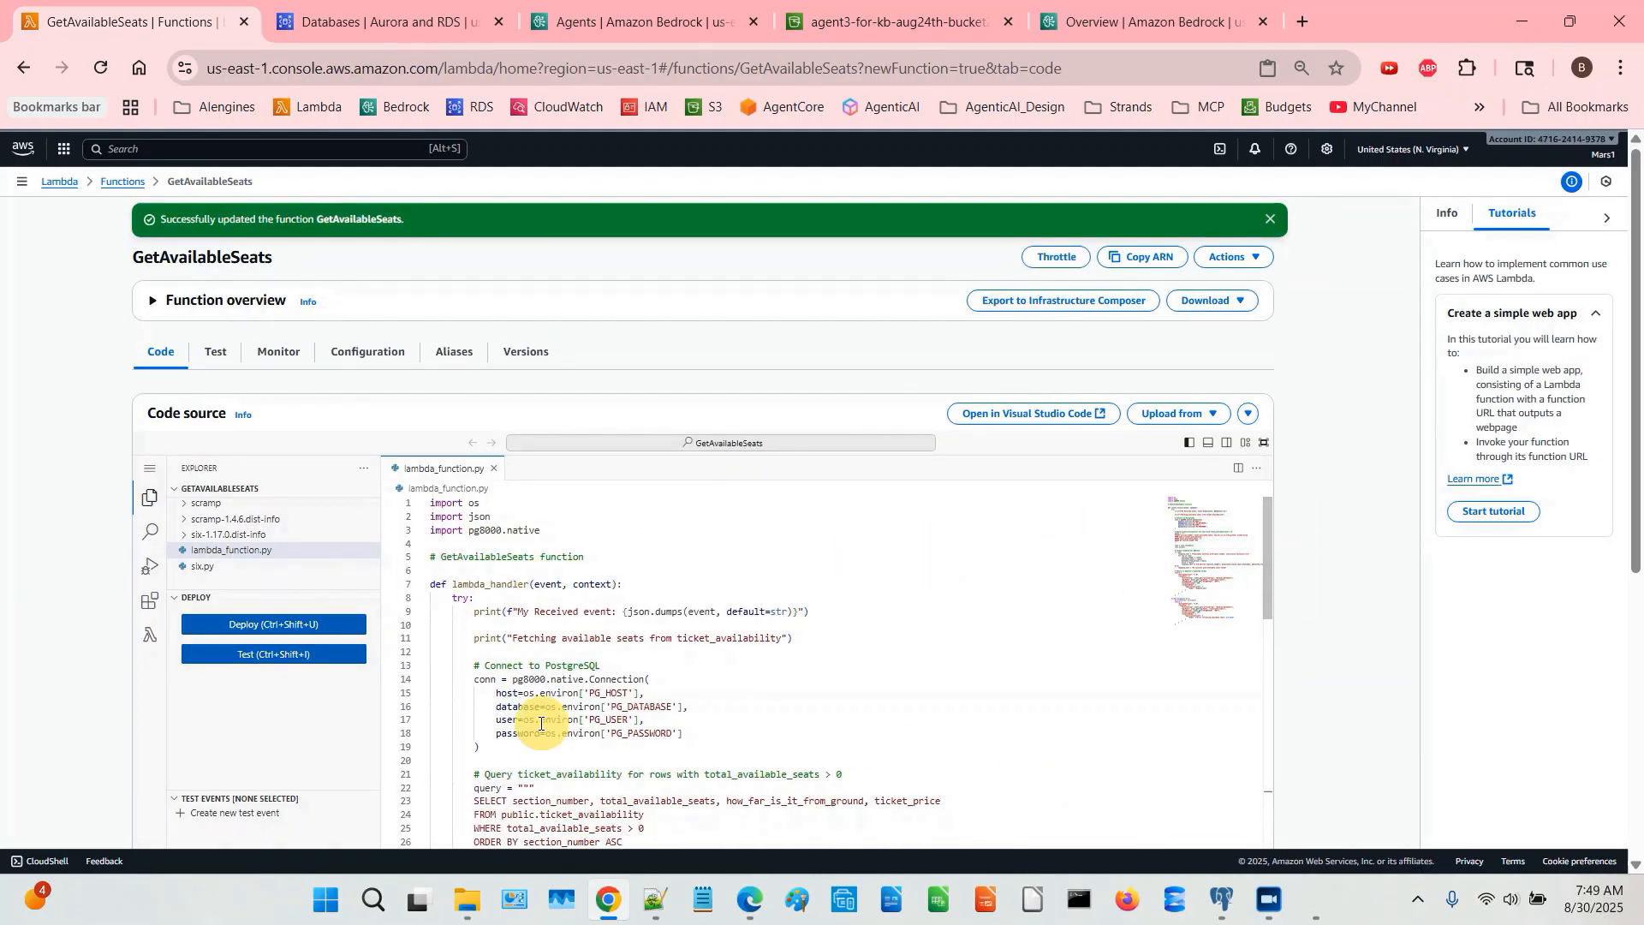
drag(522, 747, 475, 672)
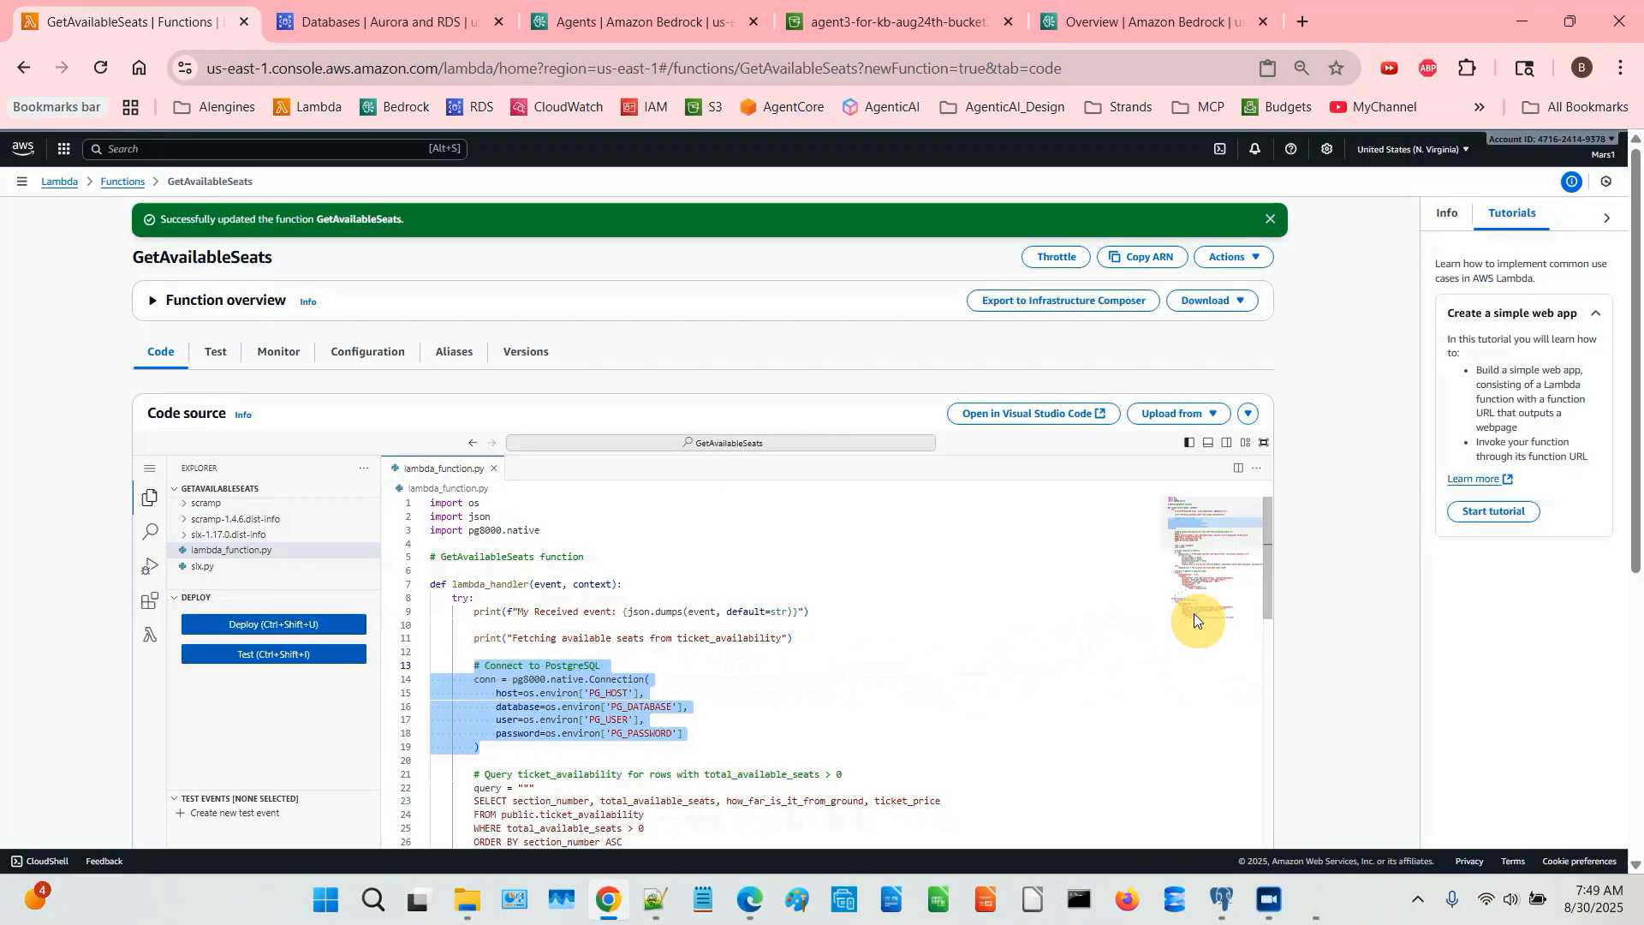
drag(1267, 572, 1262, 608)
drag(564, 729, 459, 675)
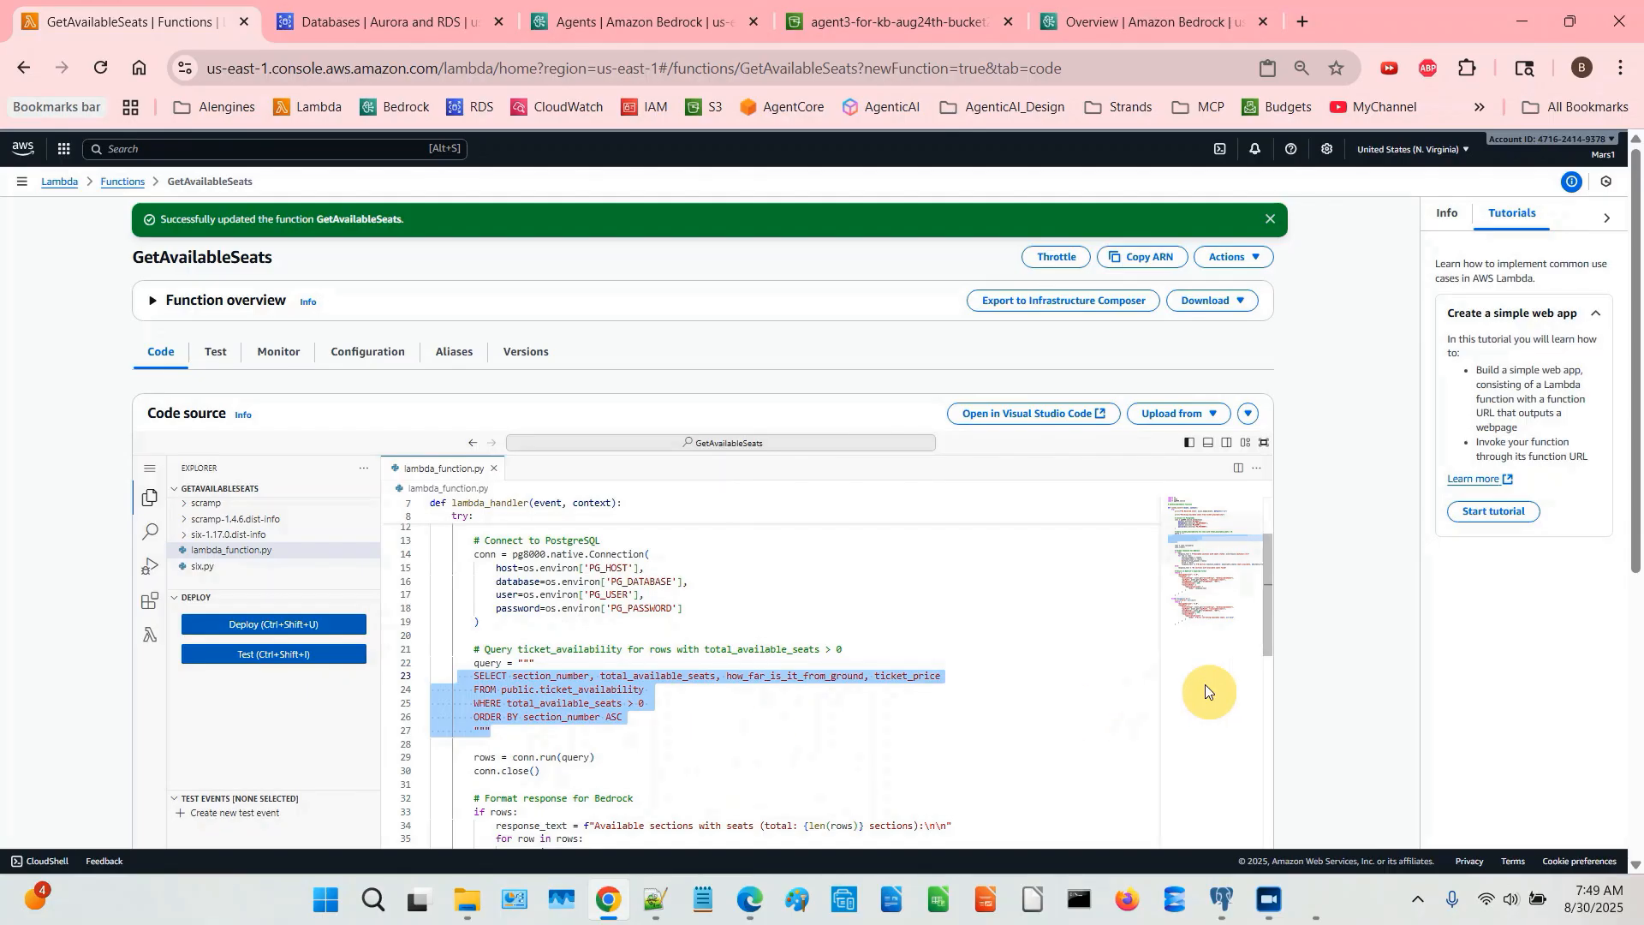
click(321, 634)
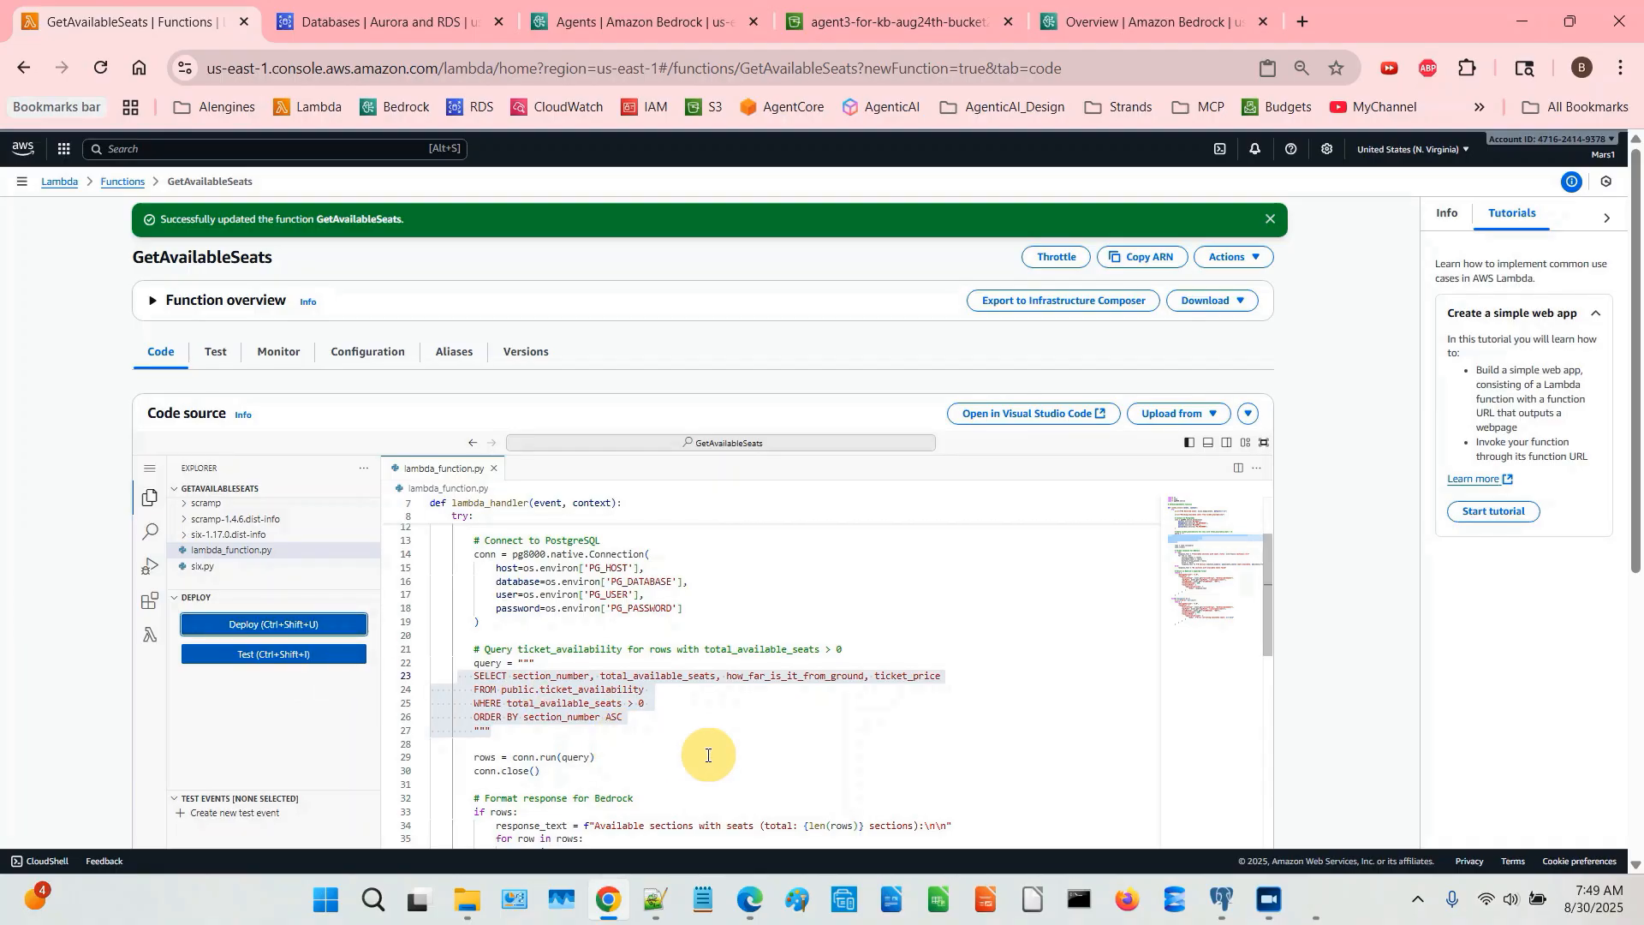
Switch to GitHub in Edge and open Postgresql_DDLs.txt to examine the users, accounts and transactions table scripts.
click(759, 908)
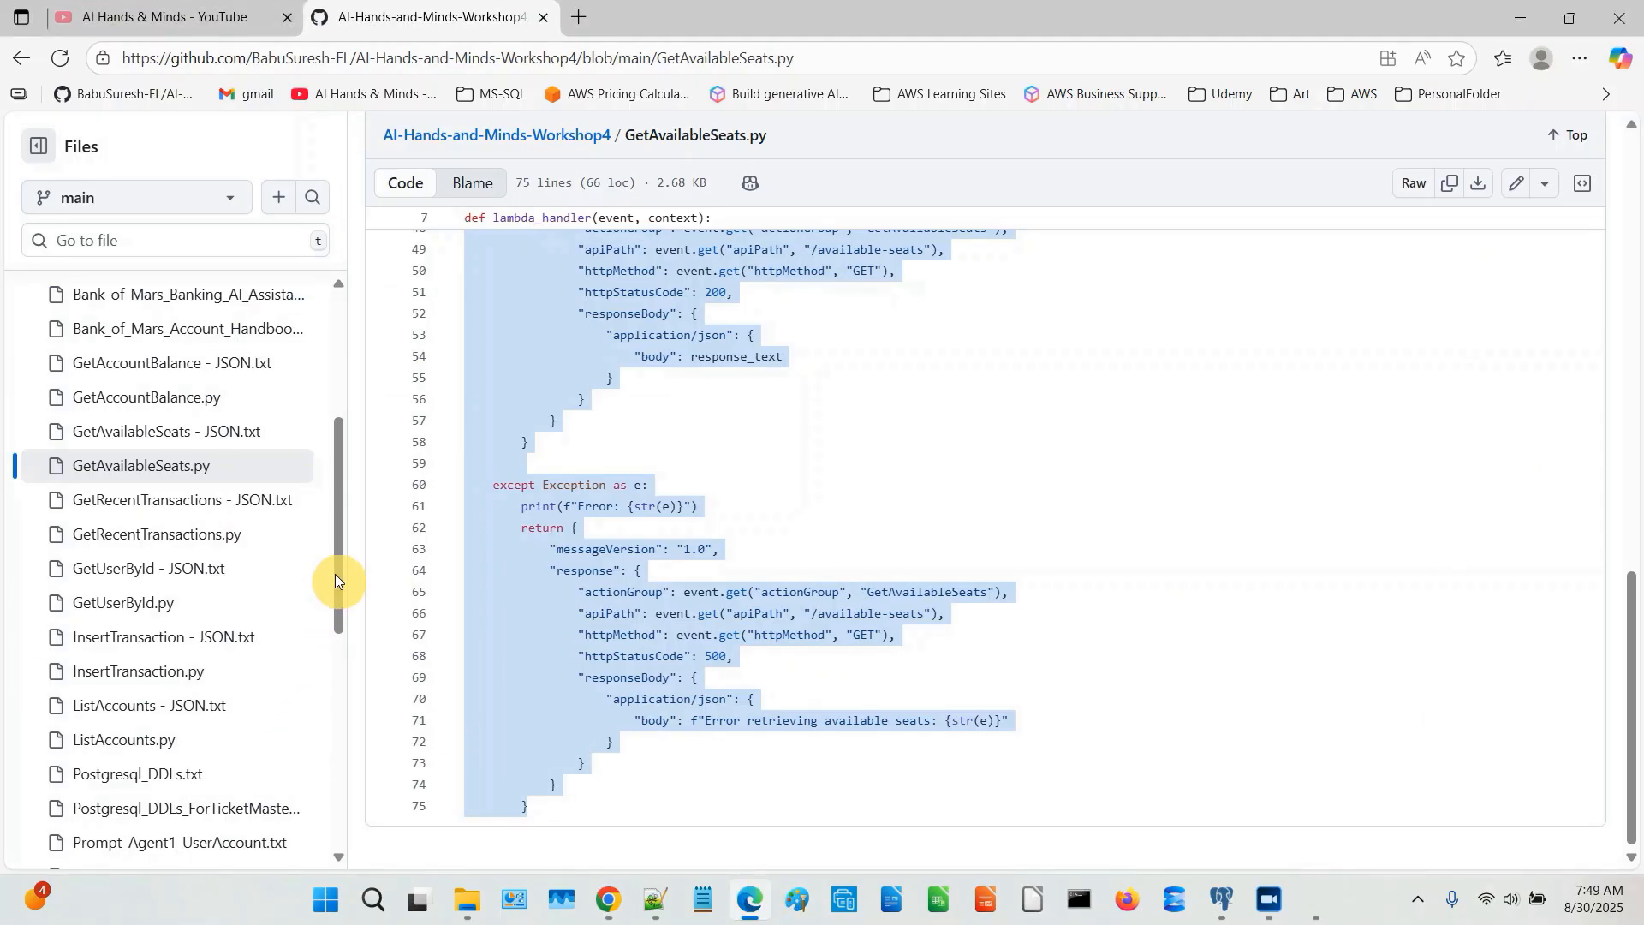
drag(336, 574, 334, 626)
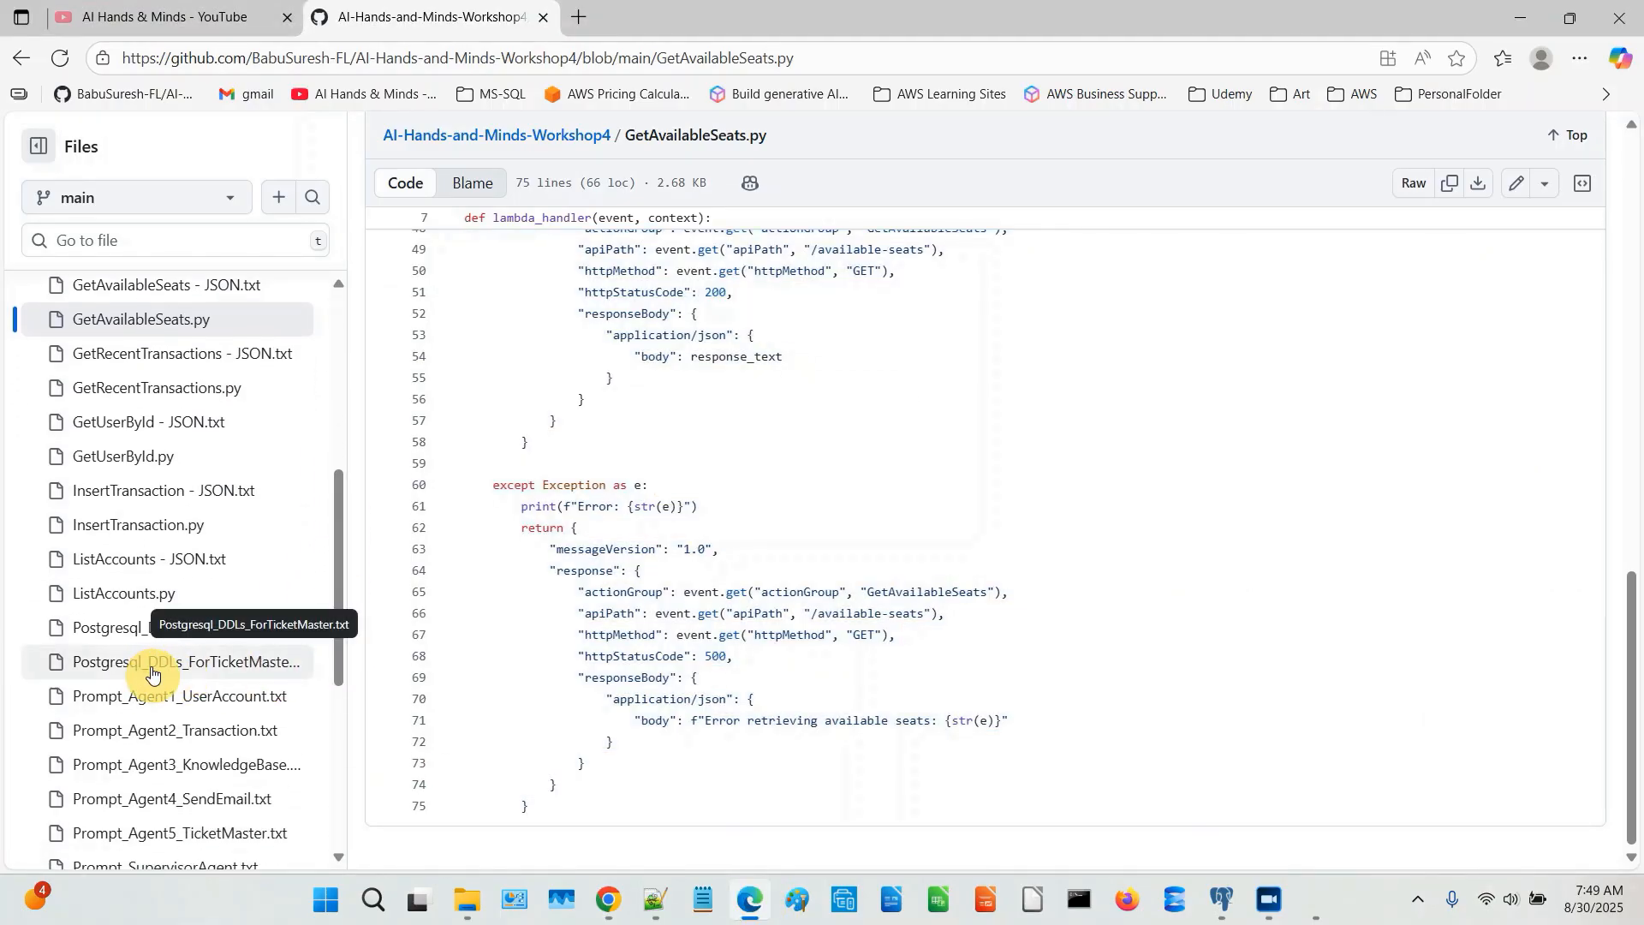
click(123, 634)
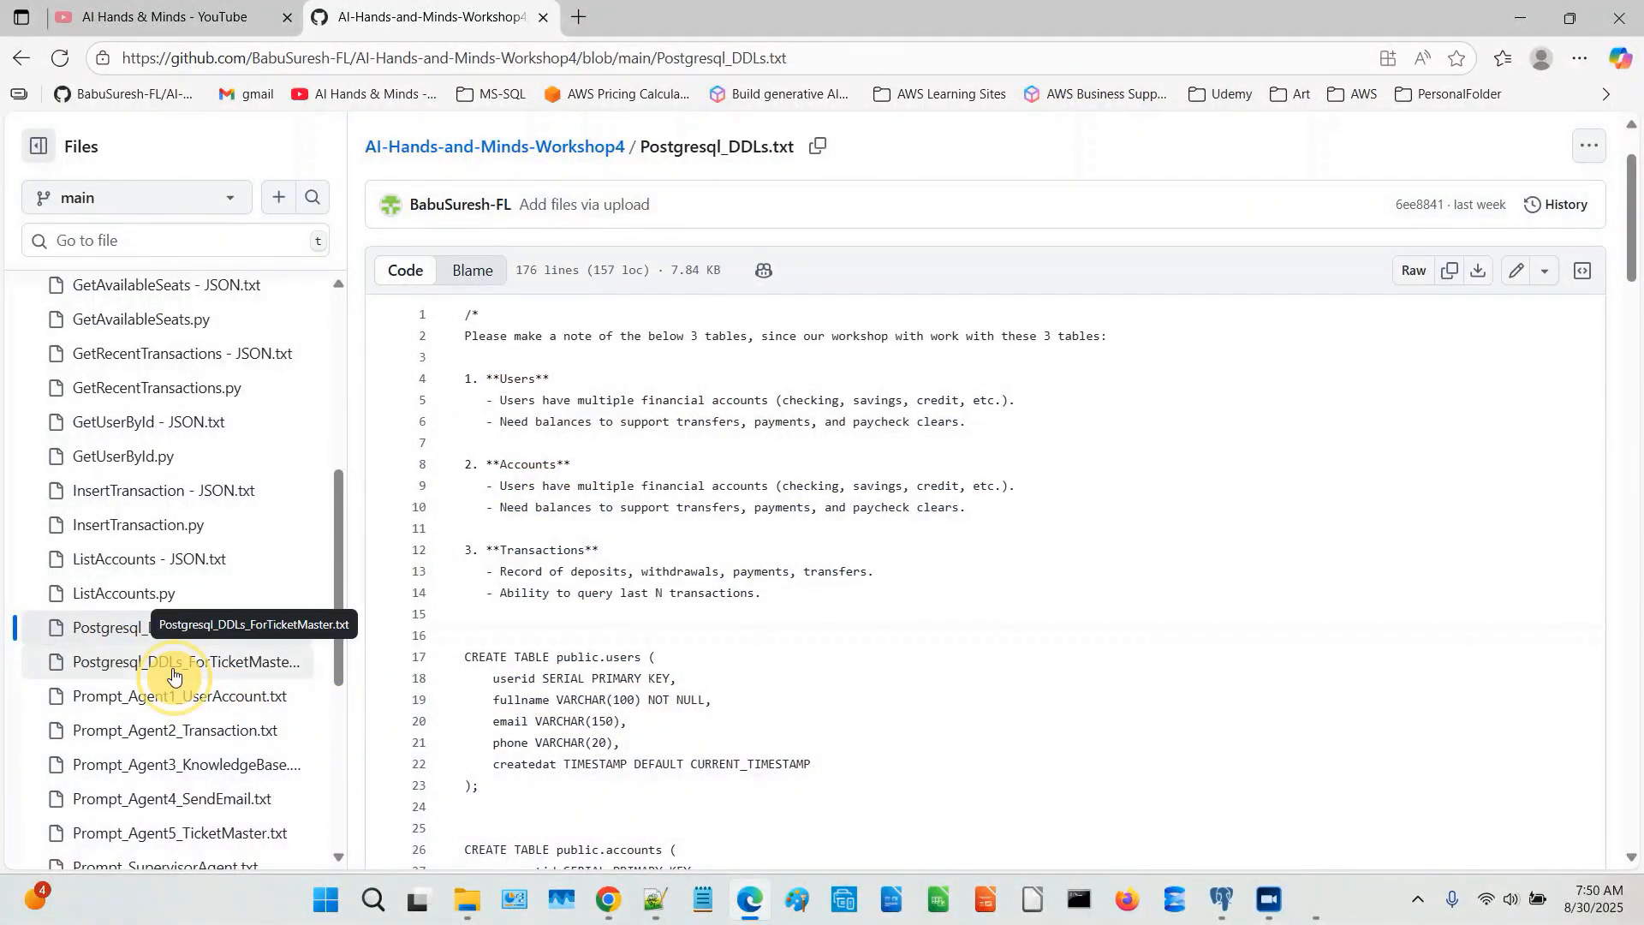
Open Postgresql_DDLs_ForTicketMaster.txt and copy its CREATE TABLE ticket_availability statement.
click(174, 675)
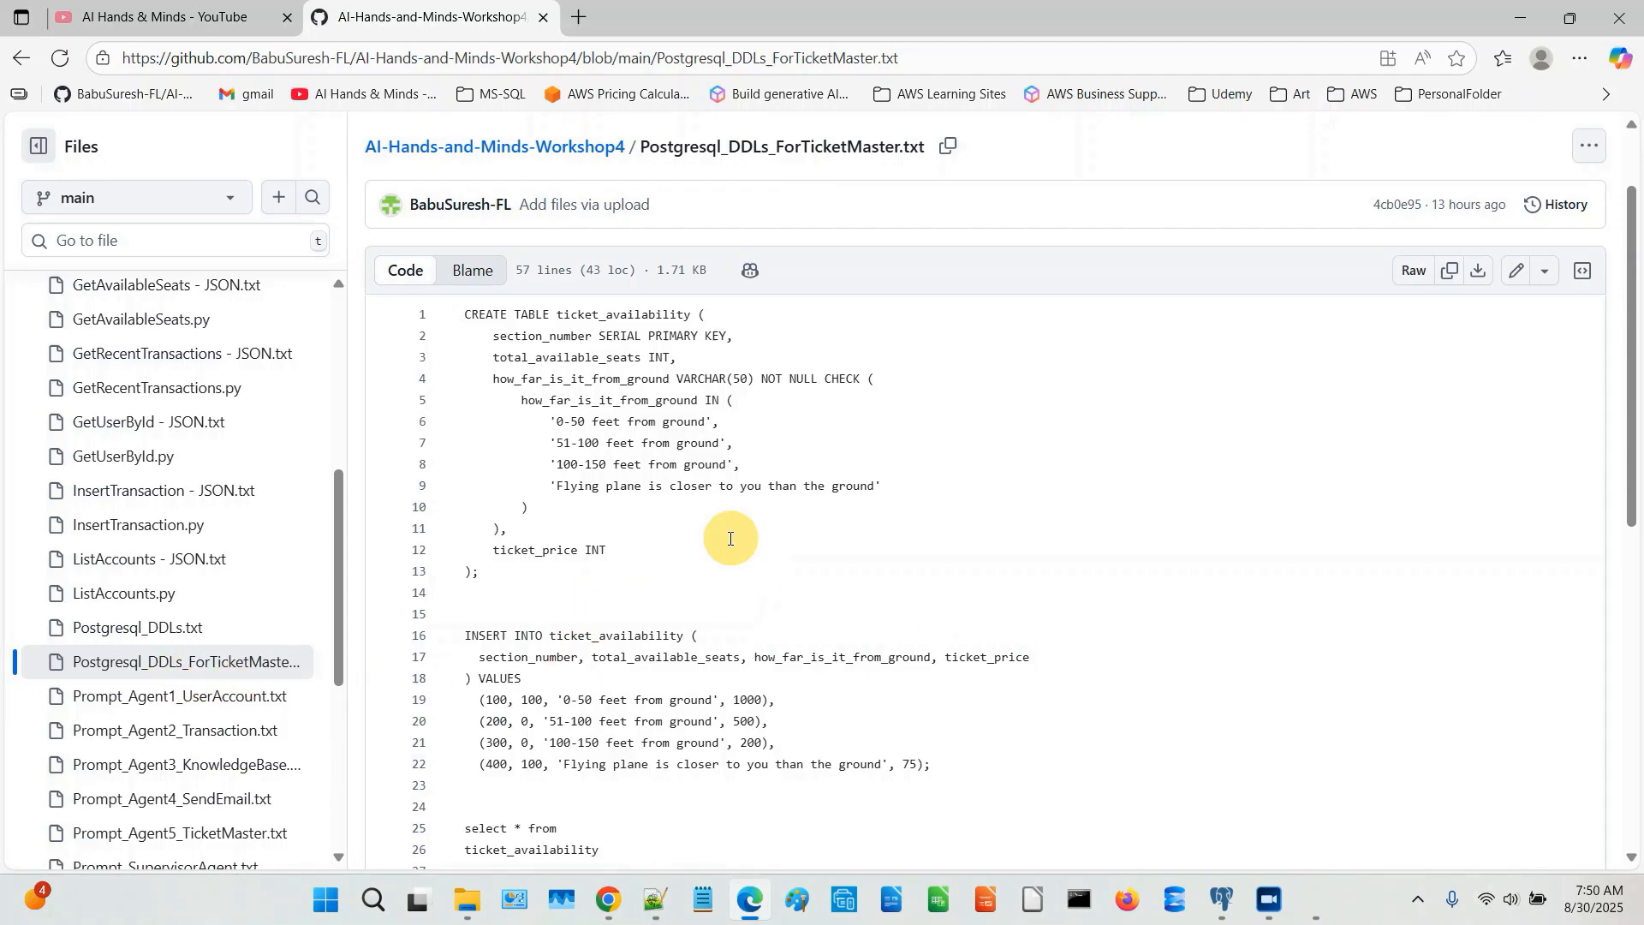
drag(465, 314, 504, 564)
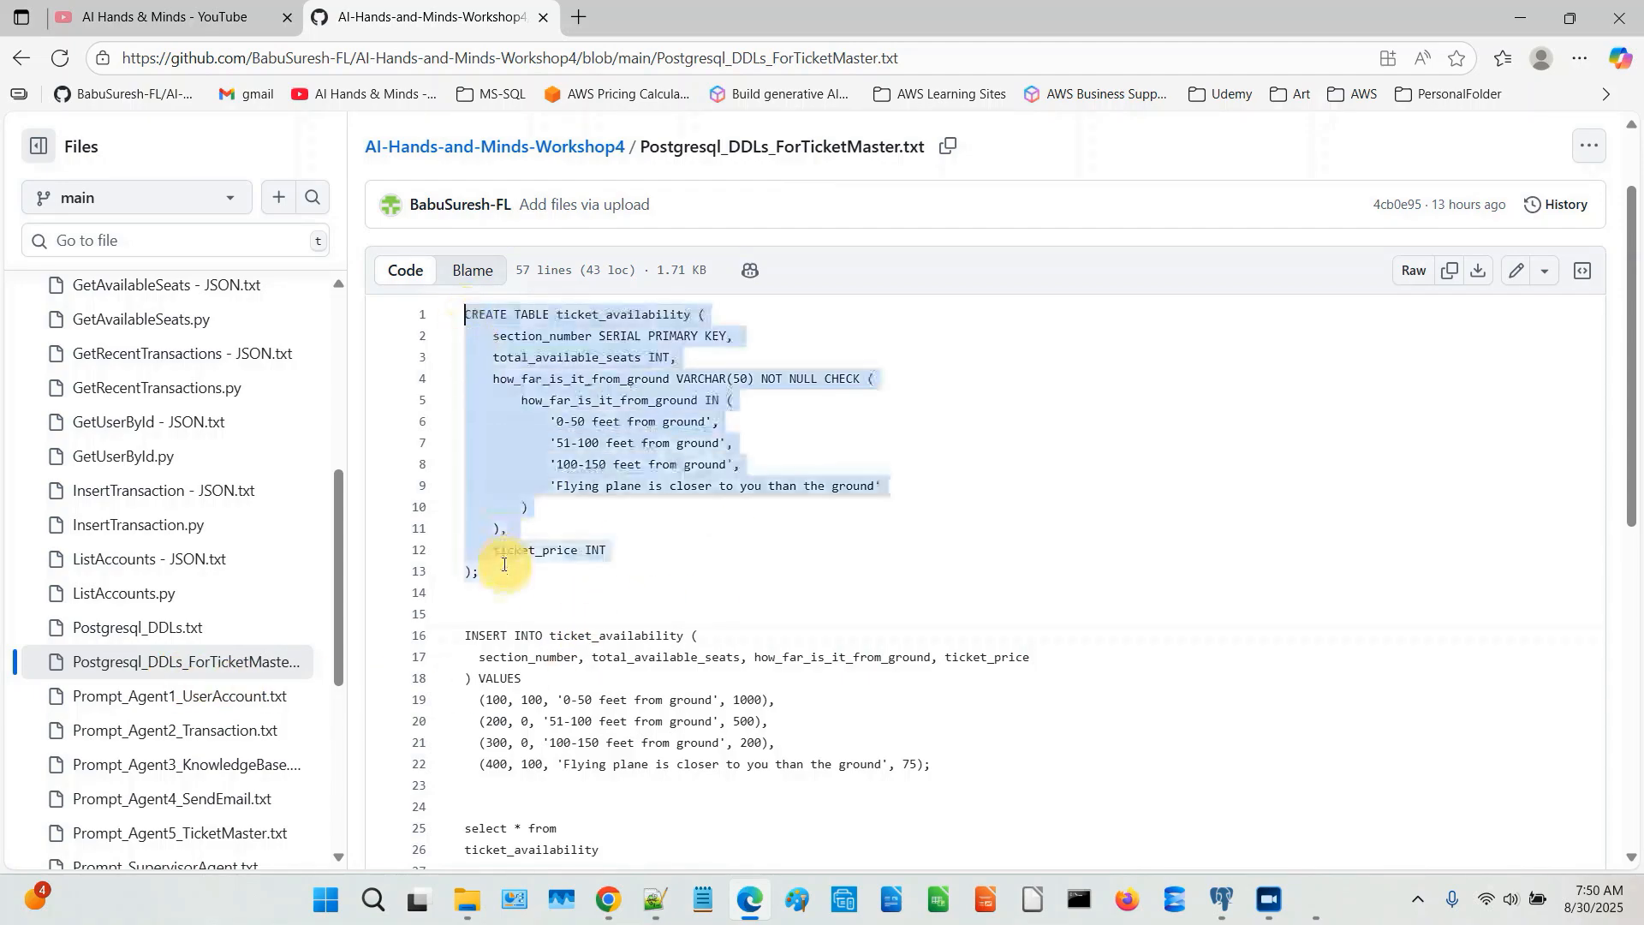
right_click(589, 460)
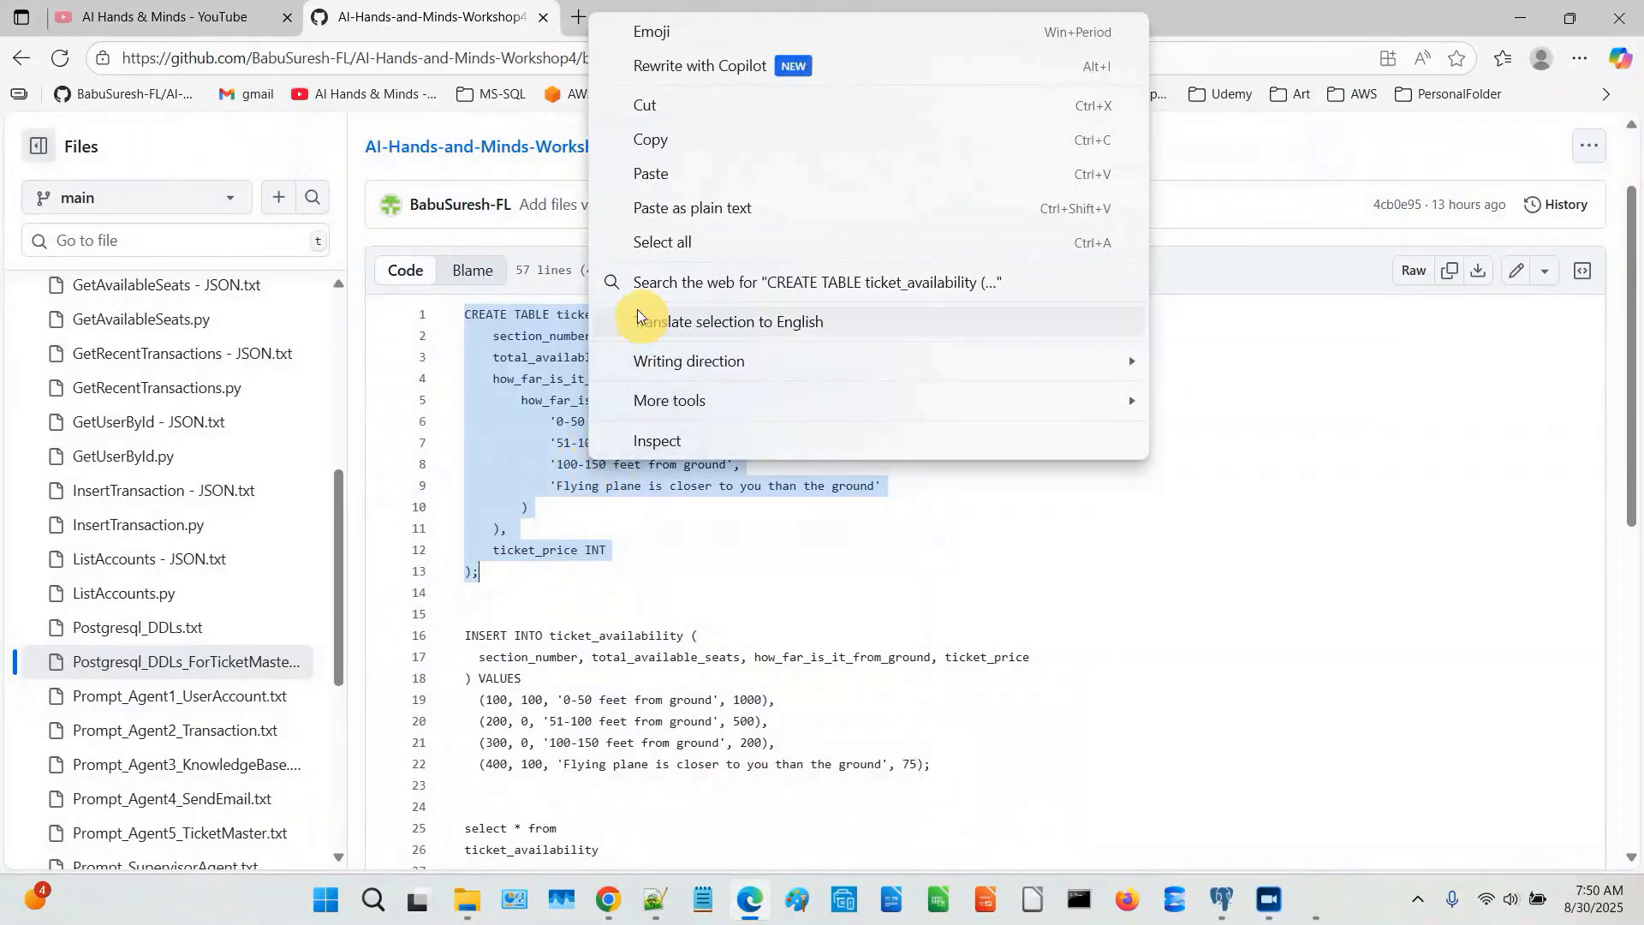
click(653, 142)
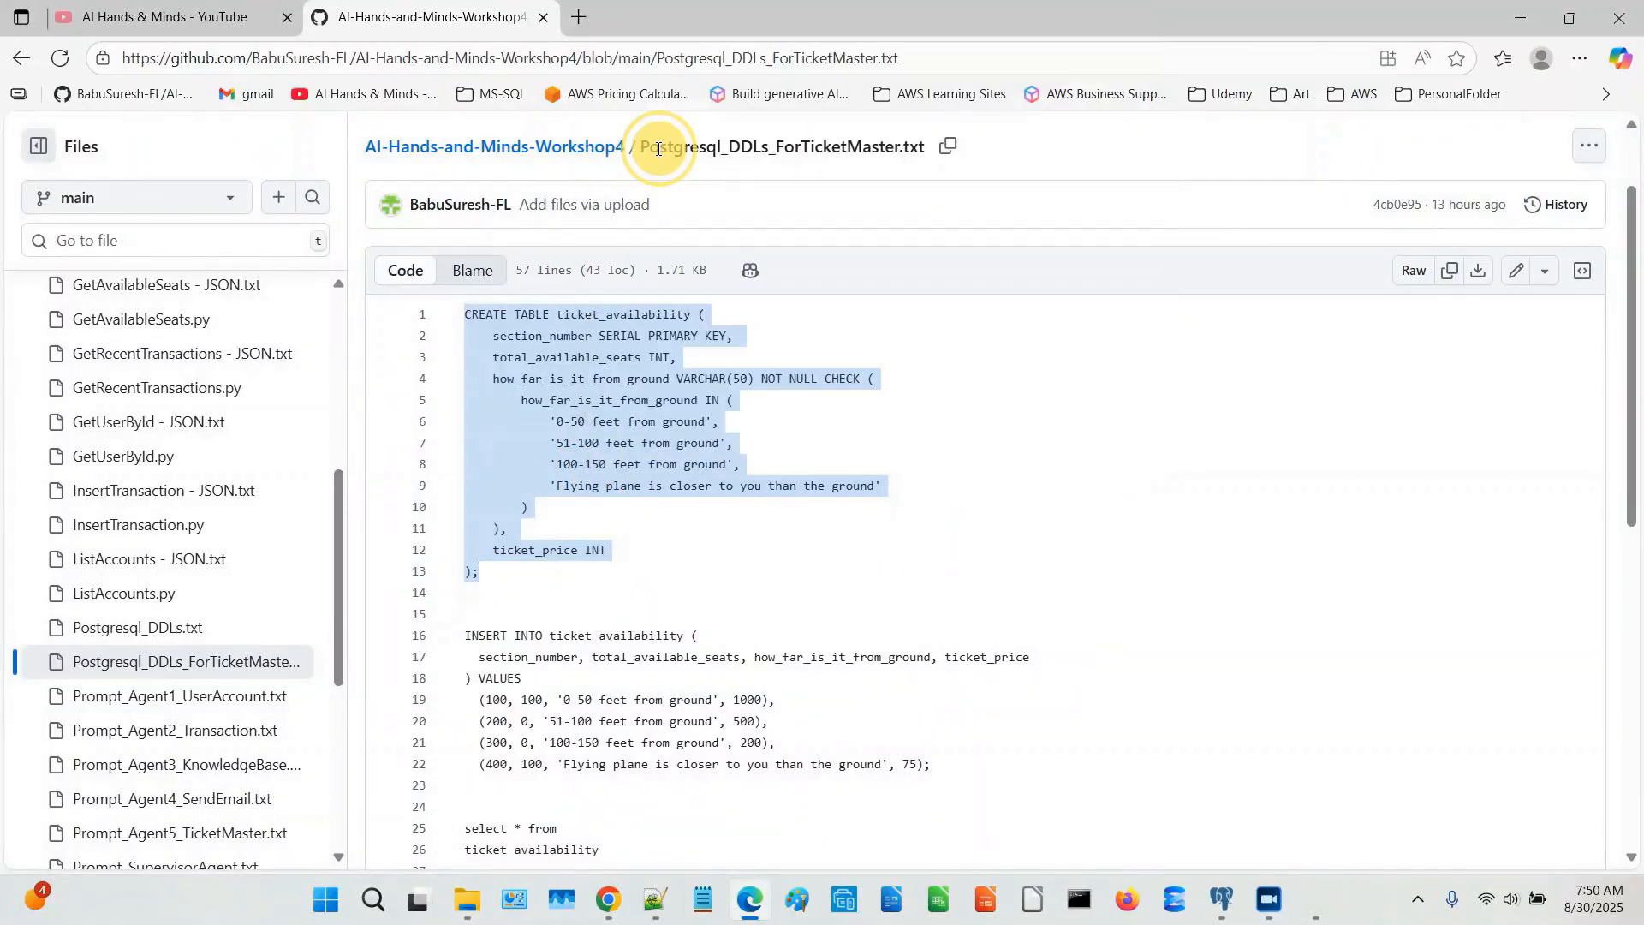
Switch to pgAdmin, replace the public.users query with the copied CREATE TABLE ticket_availability statement, and execute it.
click(1220, 896)
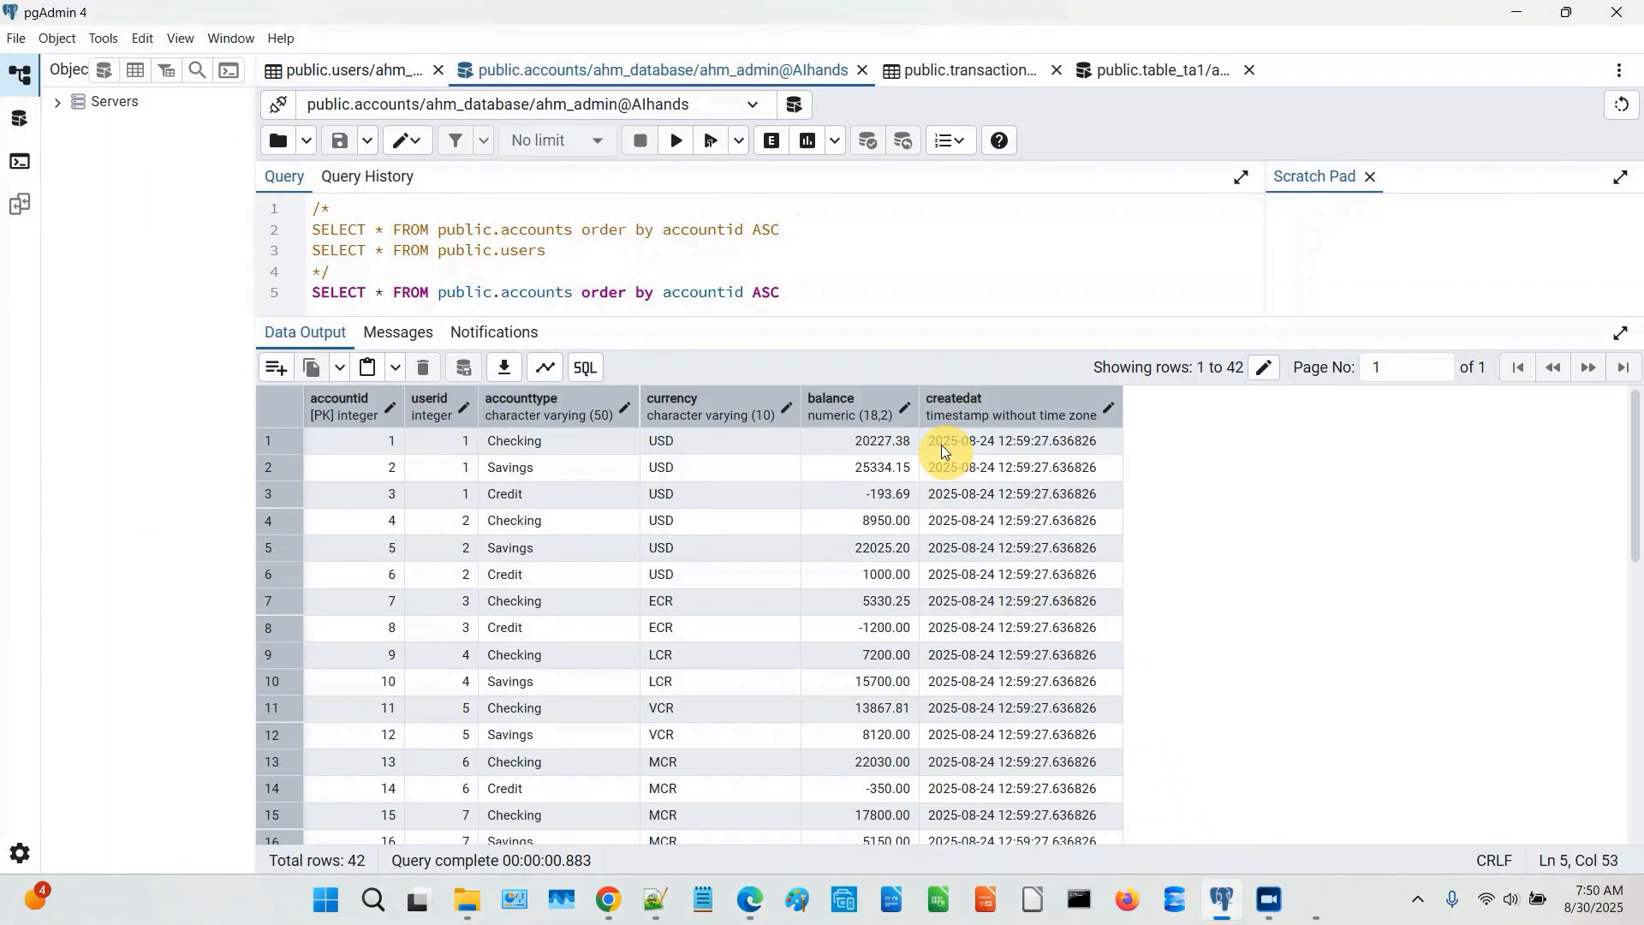
click(366, 69)
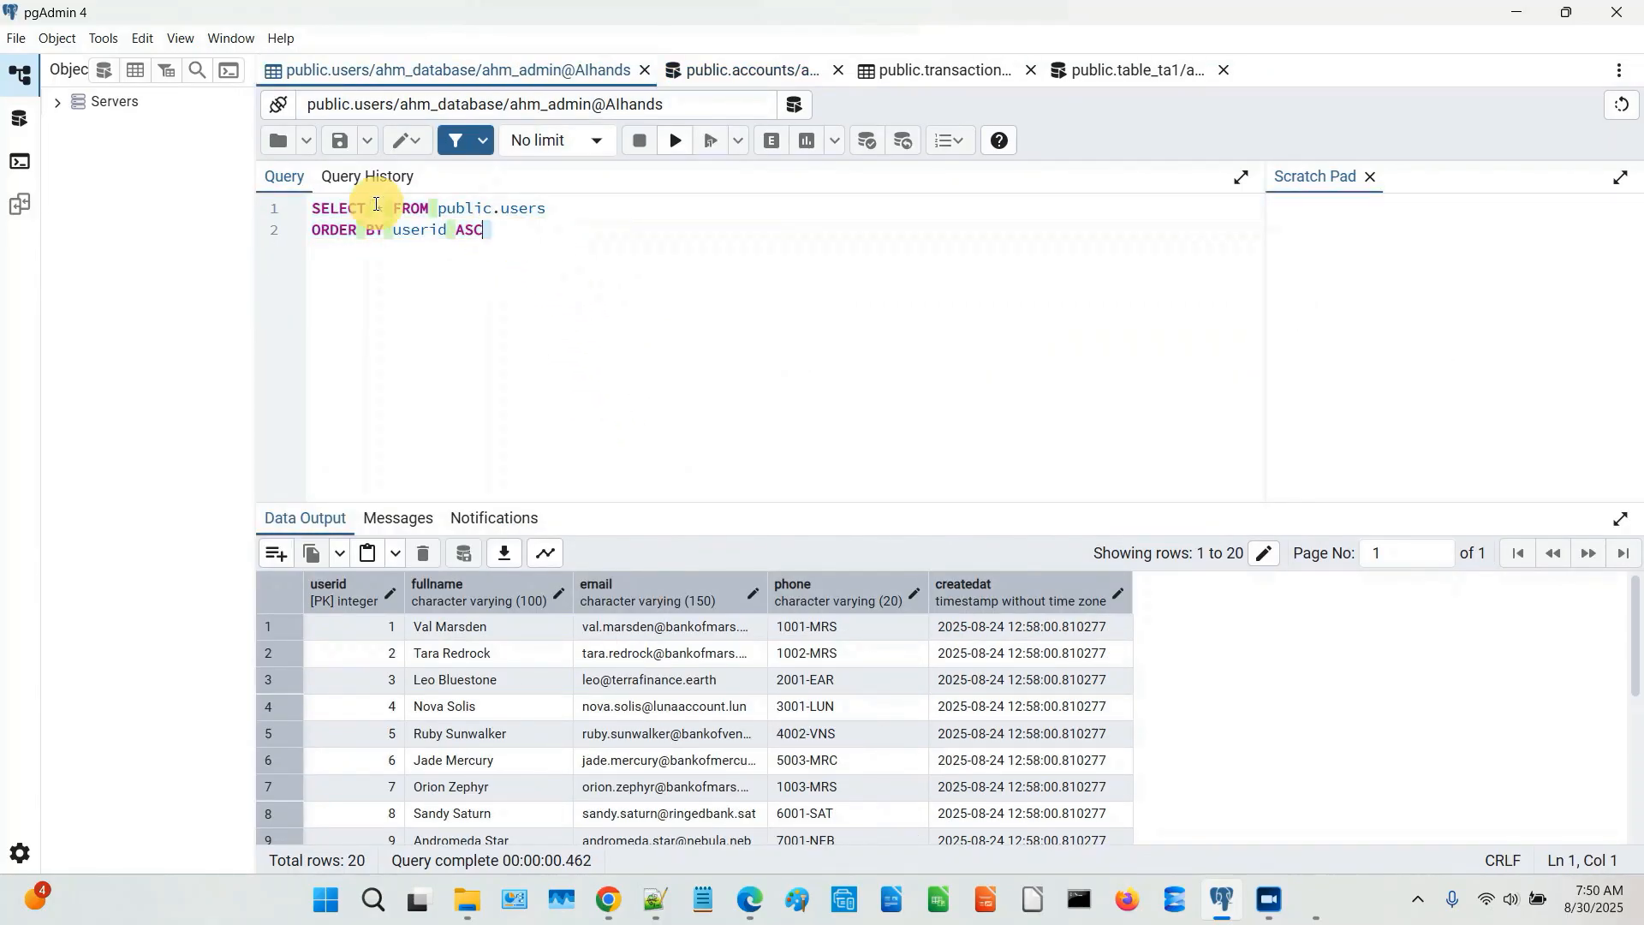
key(Delete)
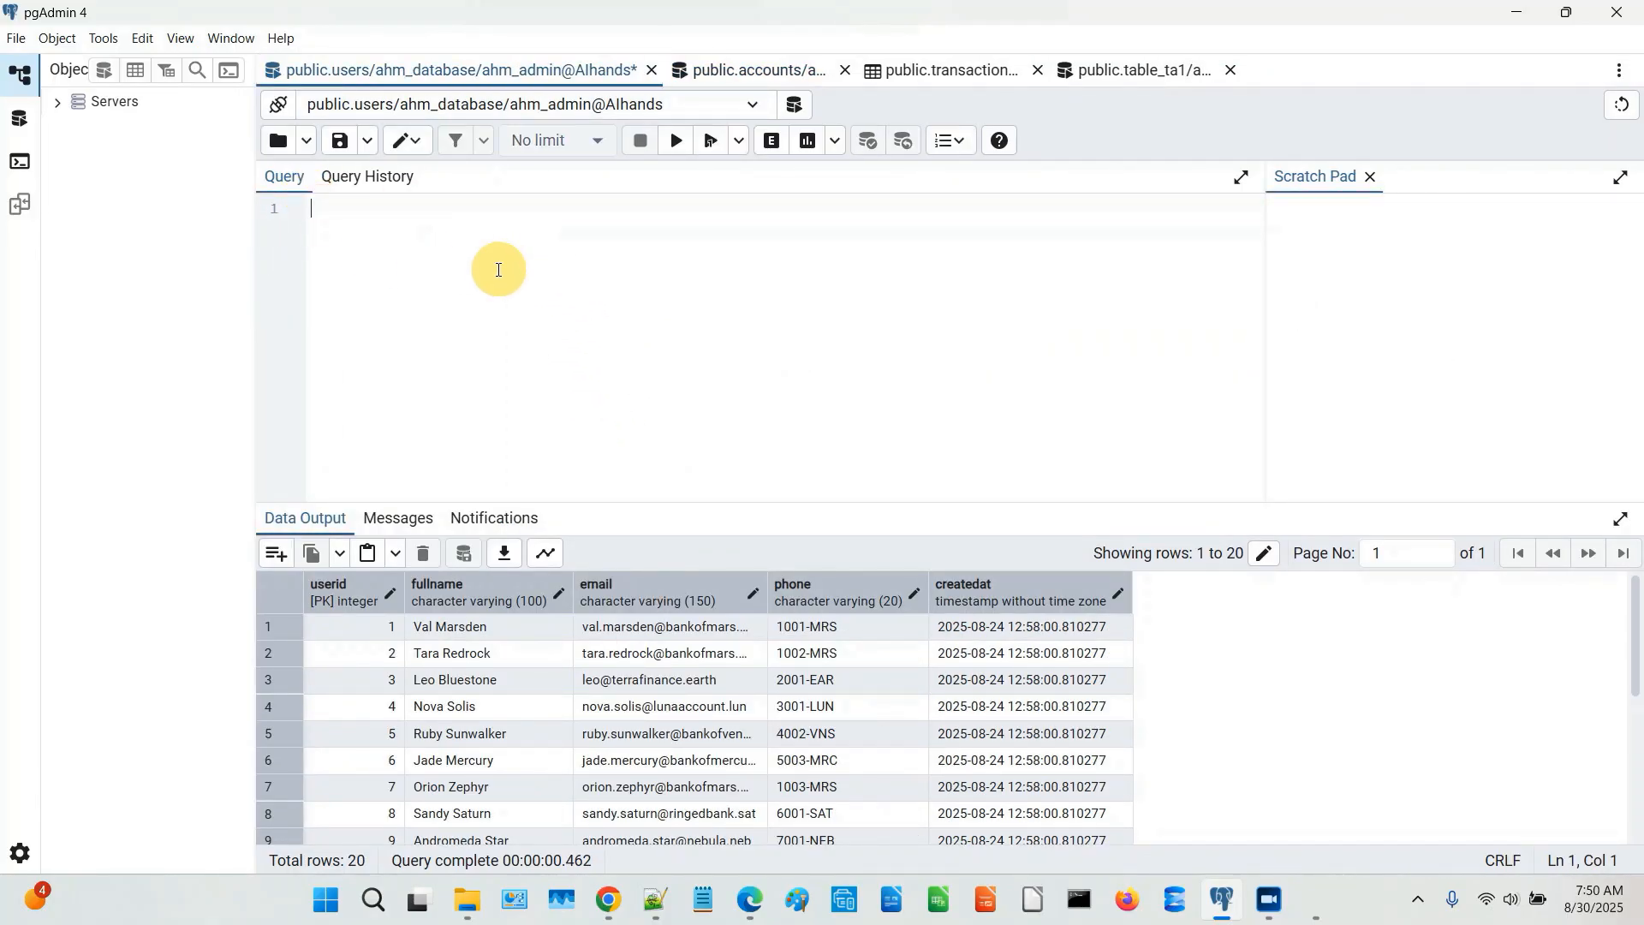
key(ctrl+v)
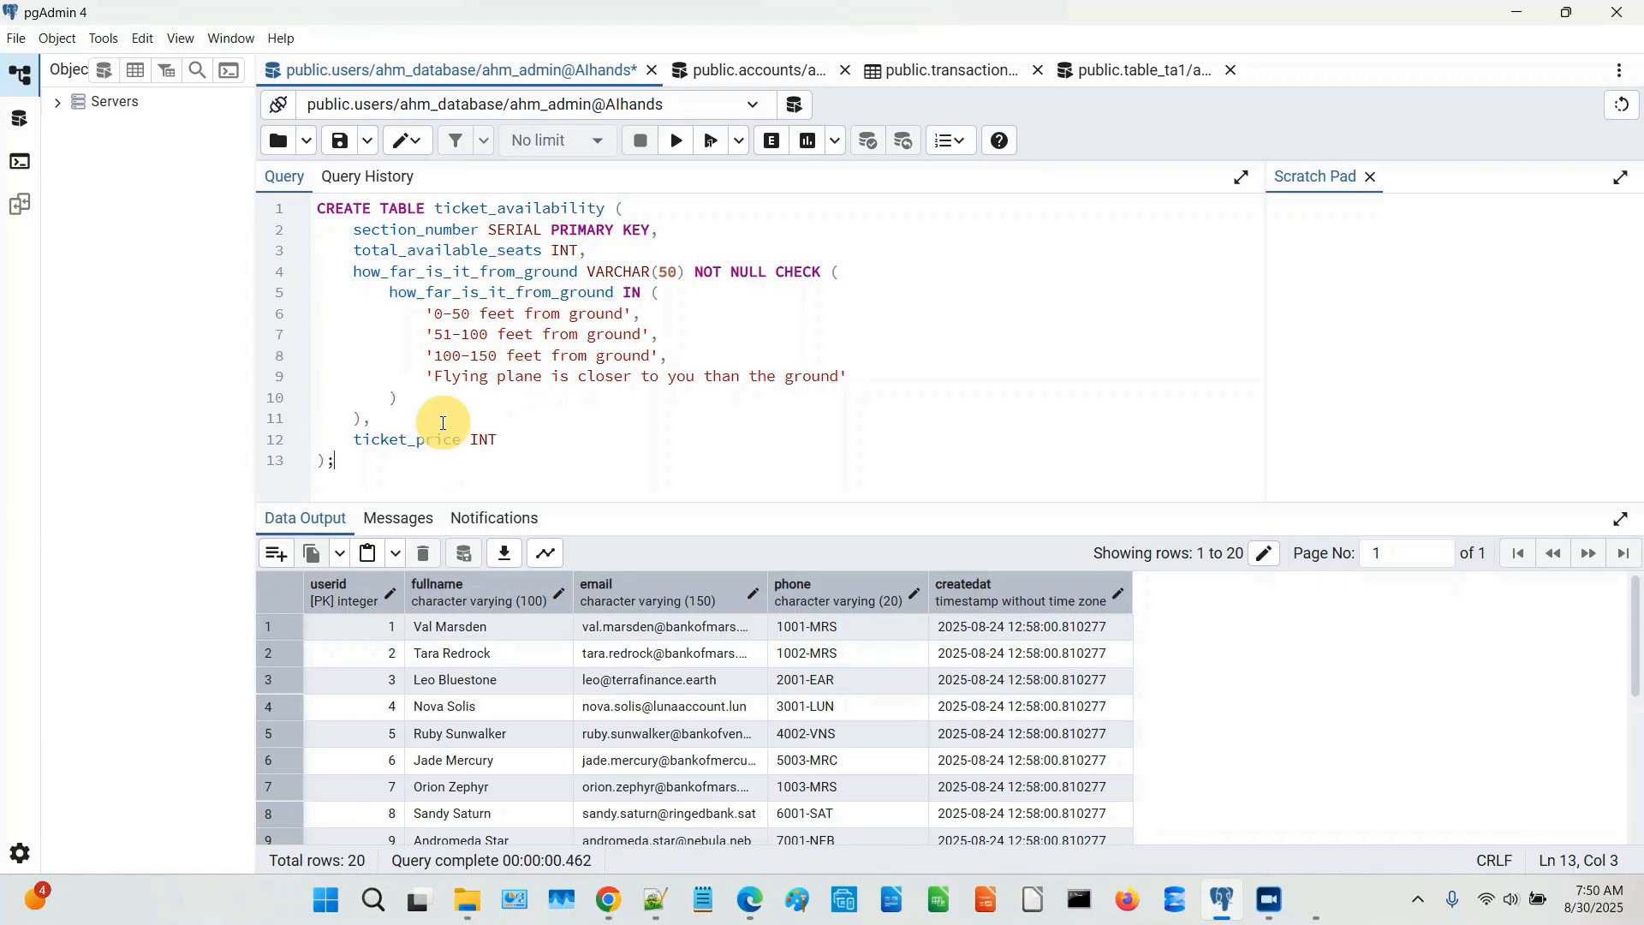
click(675, 141)
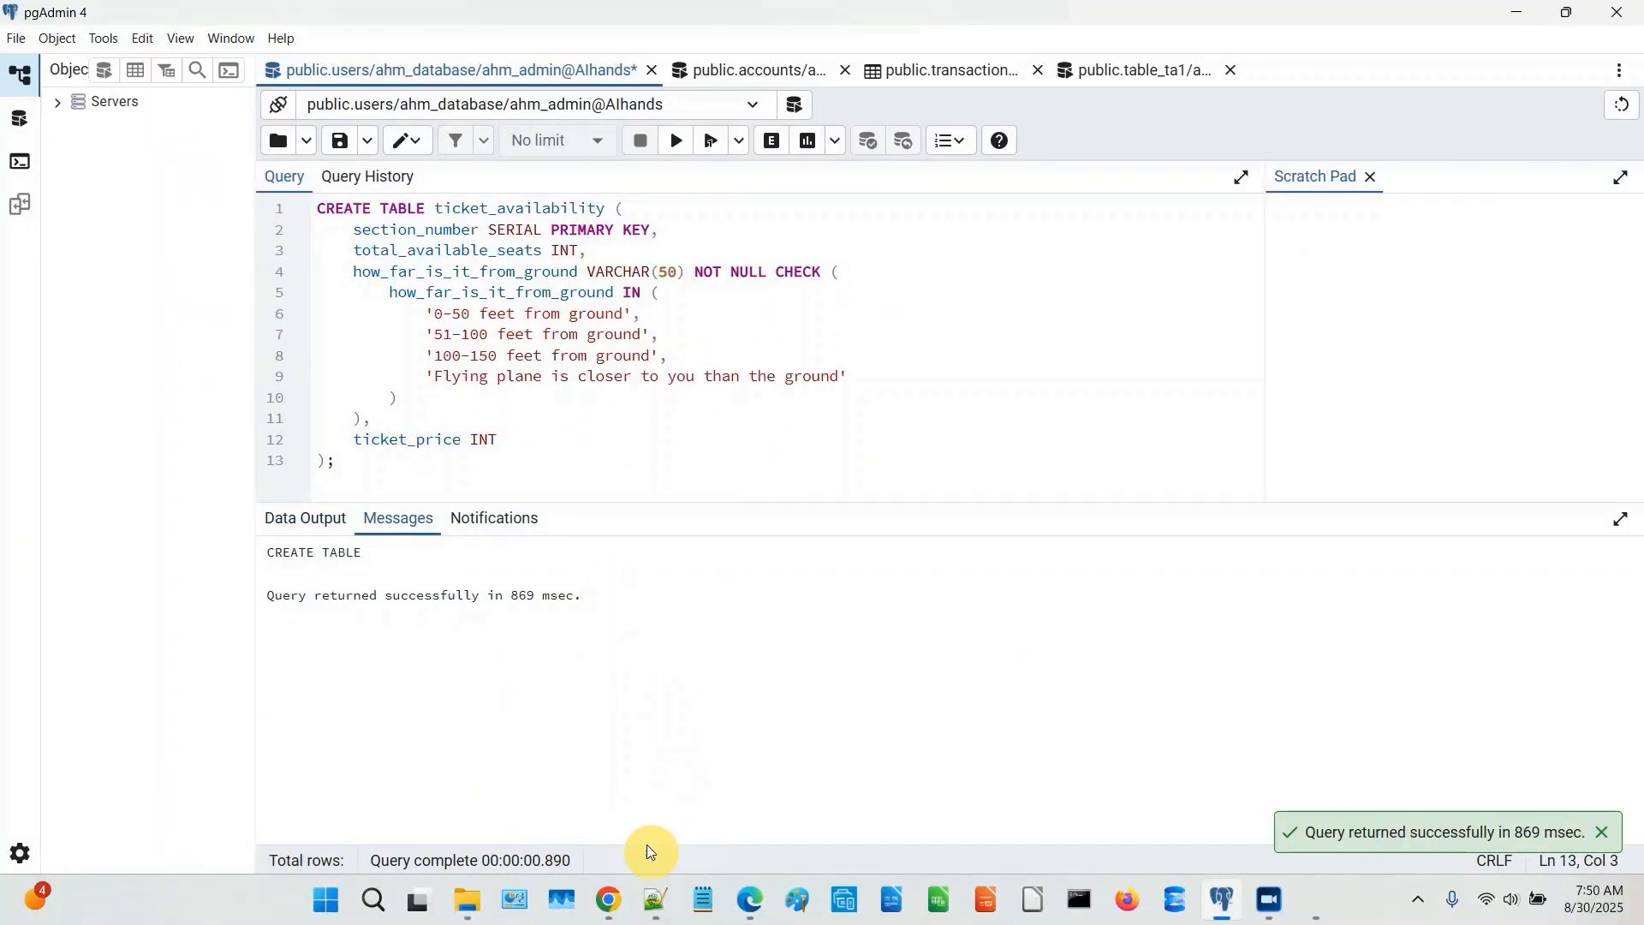
Switch to GitHub in Edge and copy the INSERT INTO ticket_availability statement from Postgresql_DDLs_ForTicketMaster.txt.
click(749, 899)
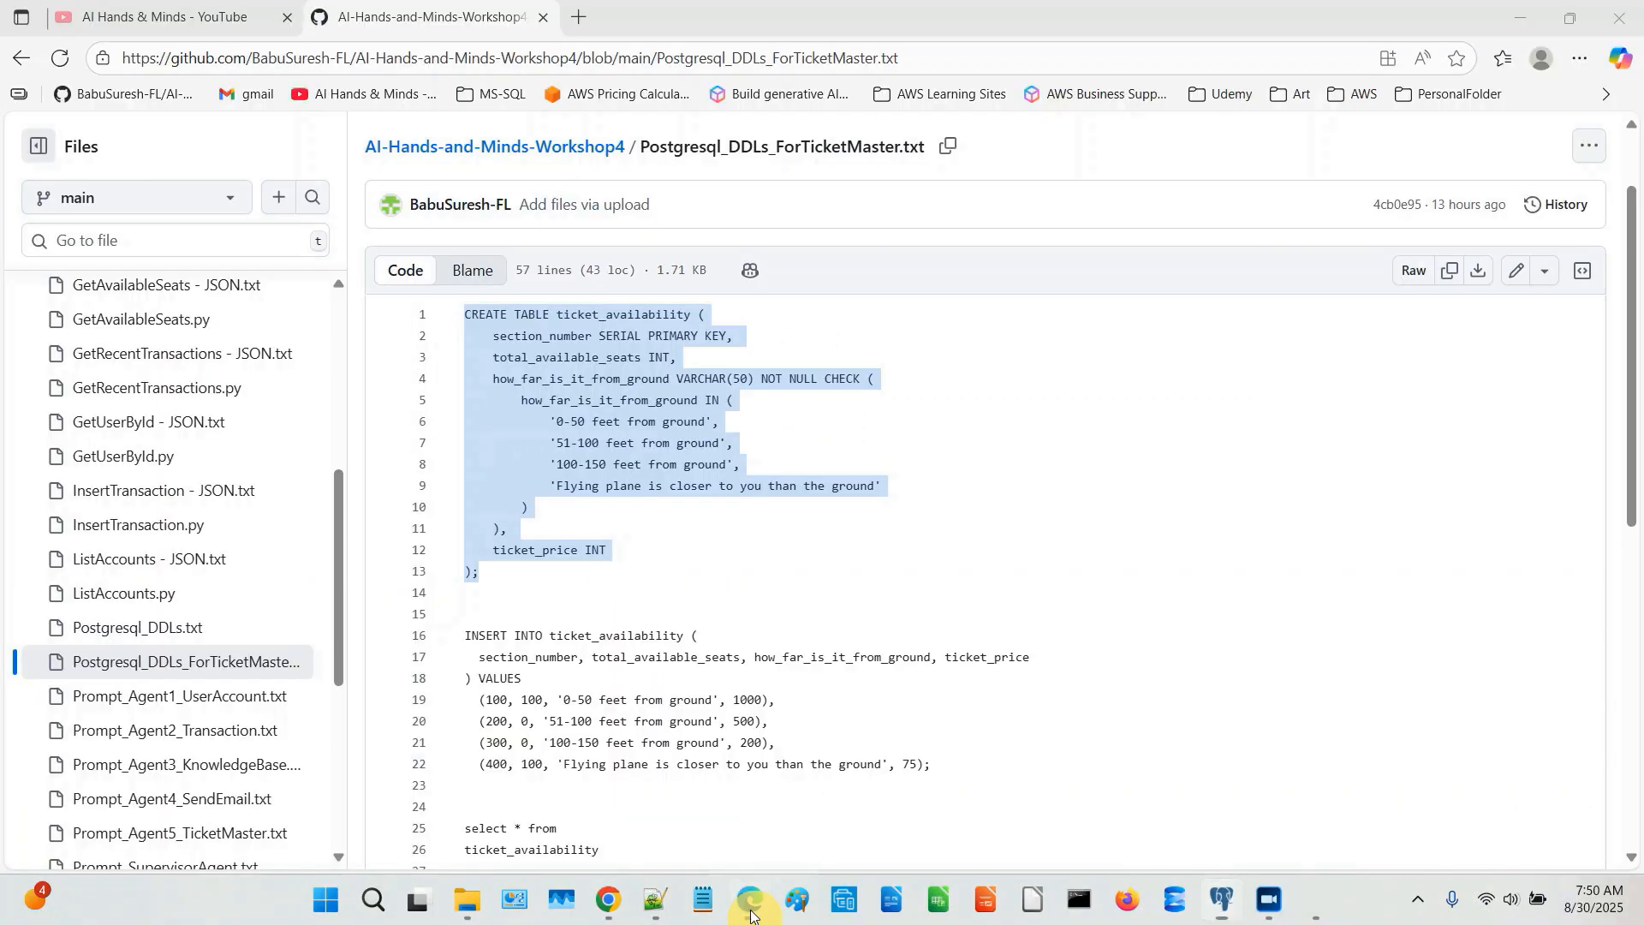
drag(1632, 445, 1634, 526)
drag(983, 577, 449, 442)
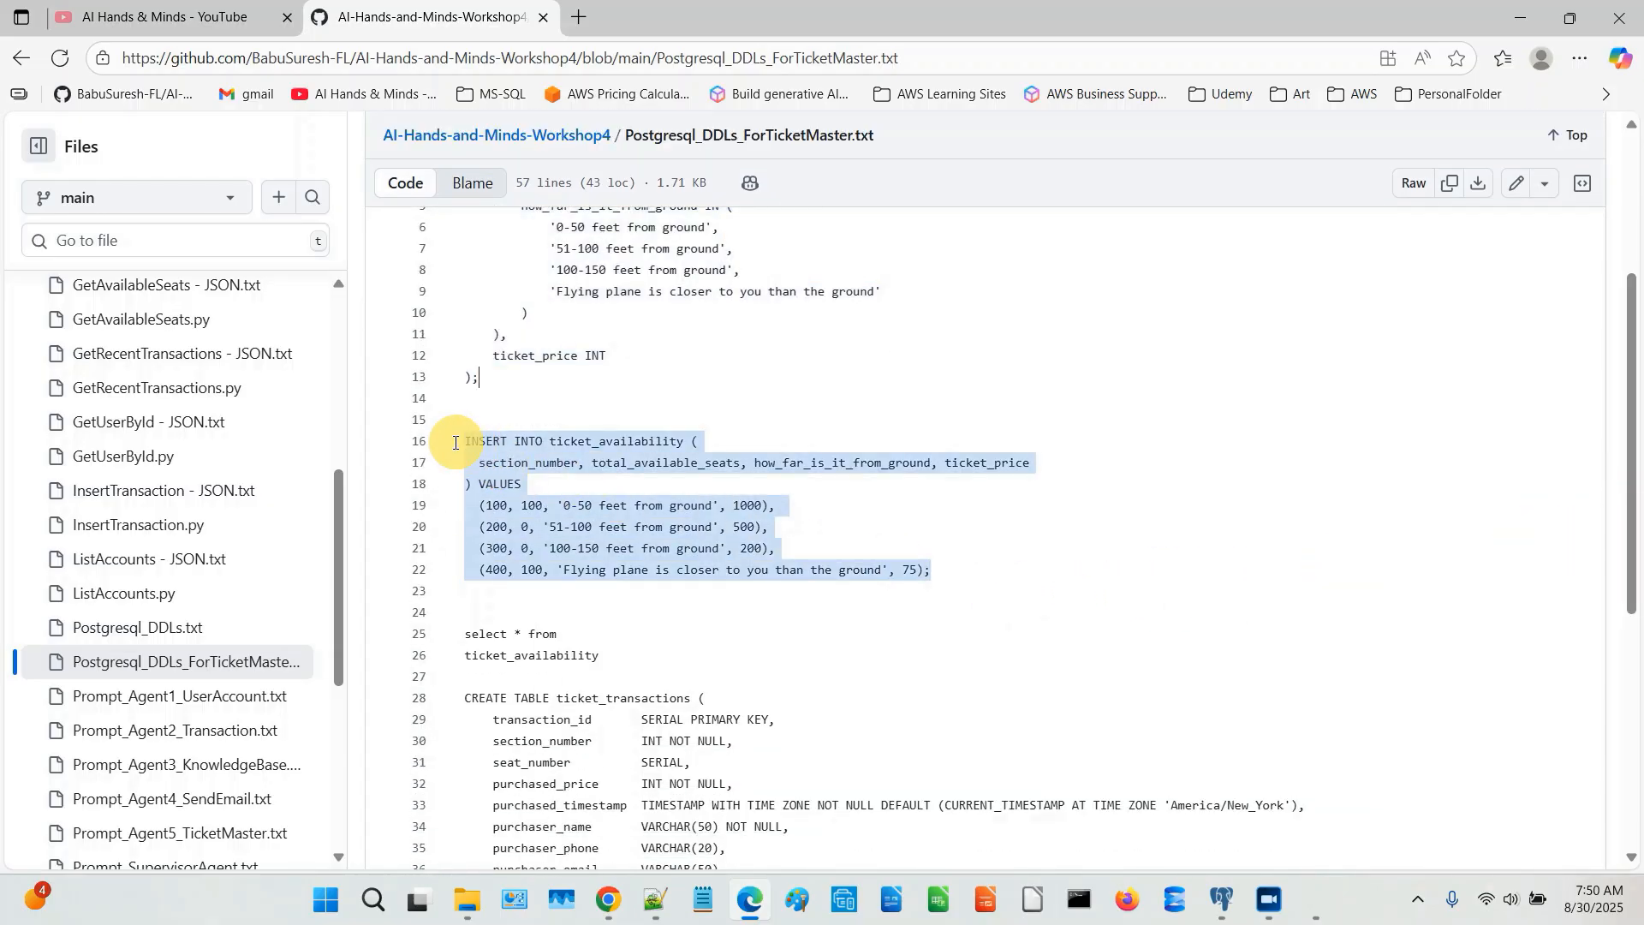
right_click(512, 450)
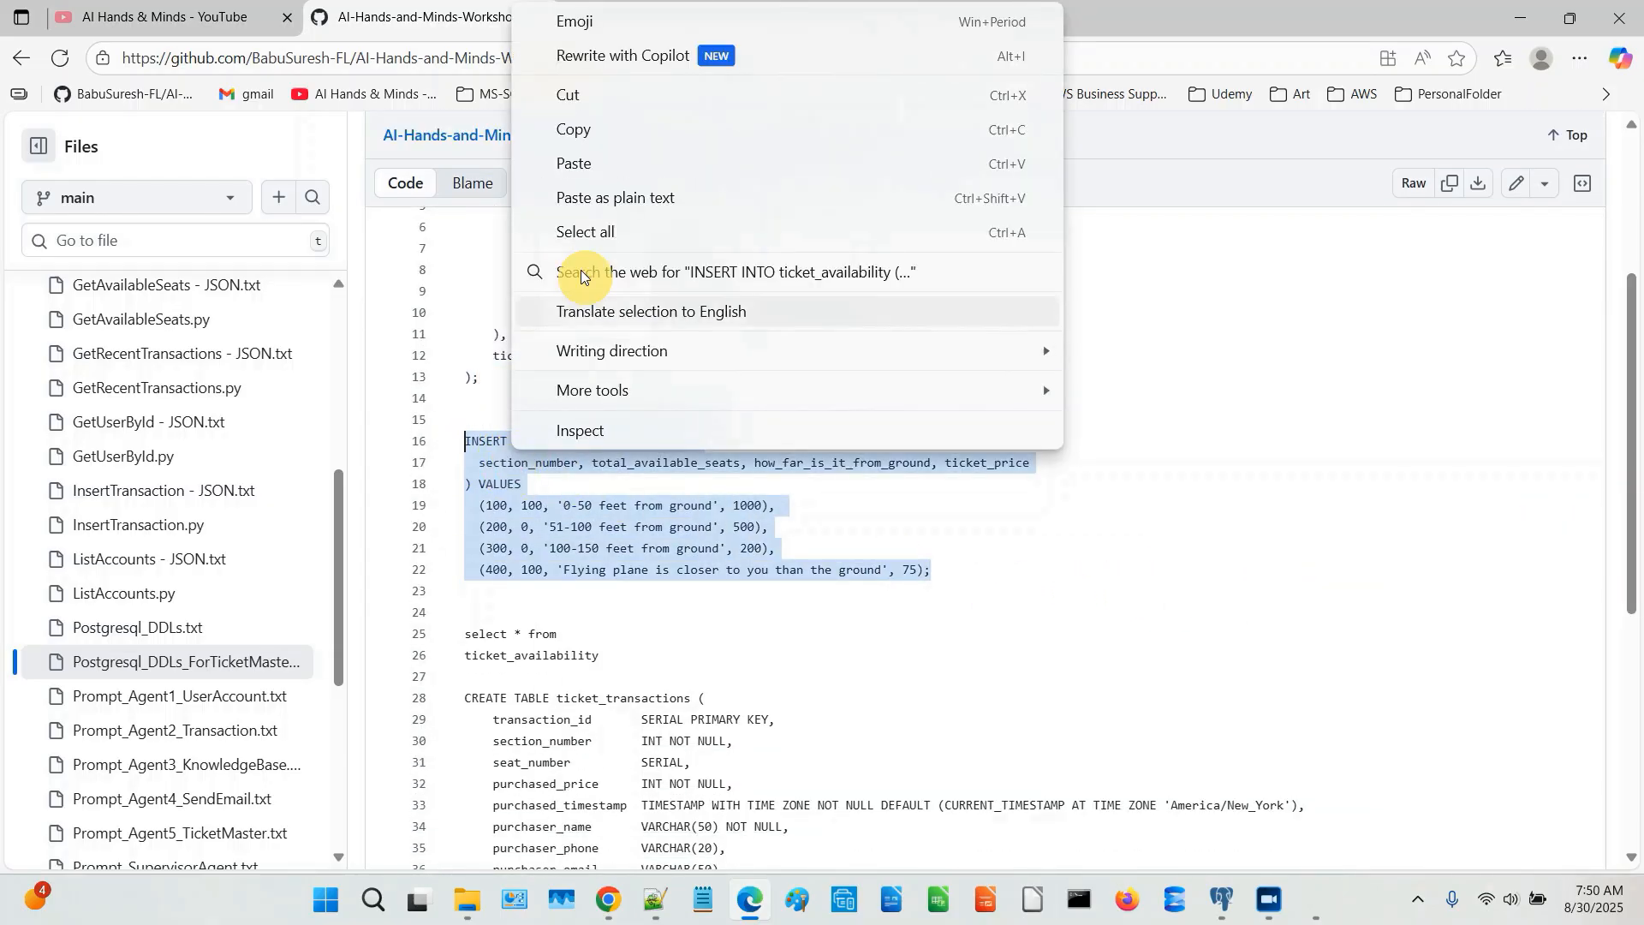
click(594, 135)
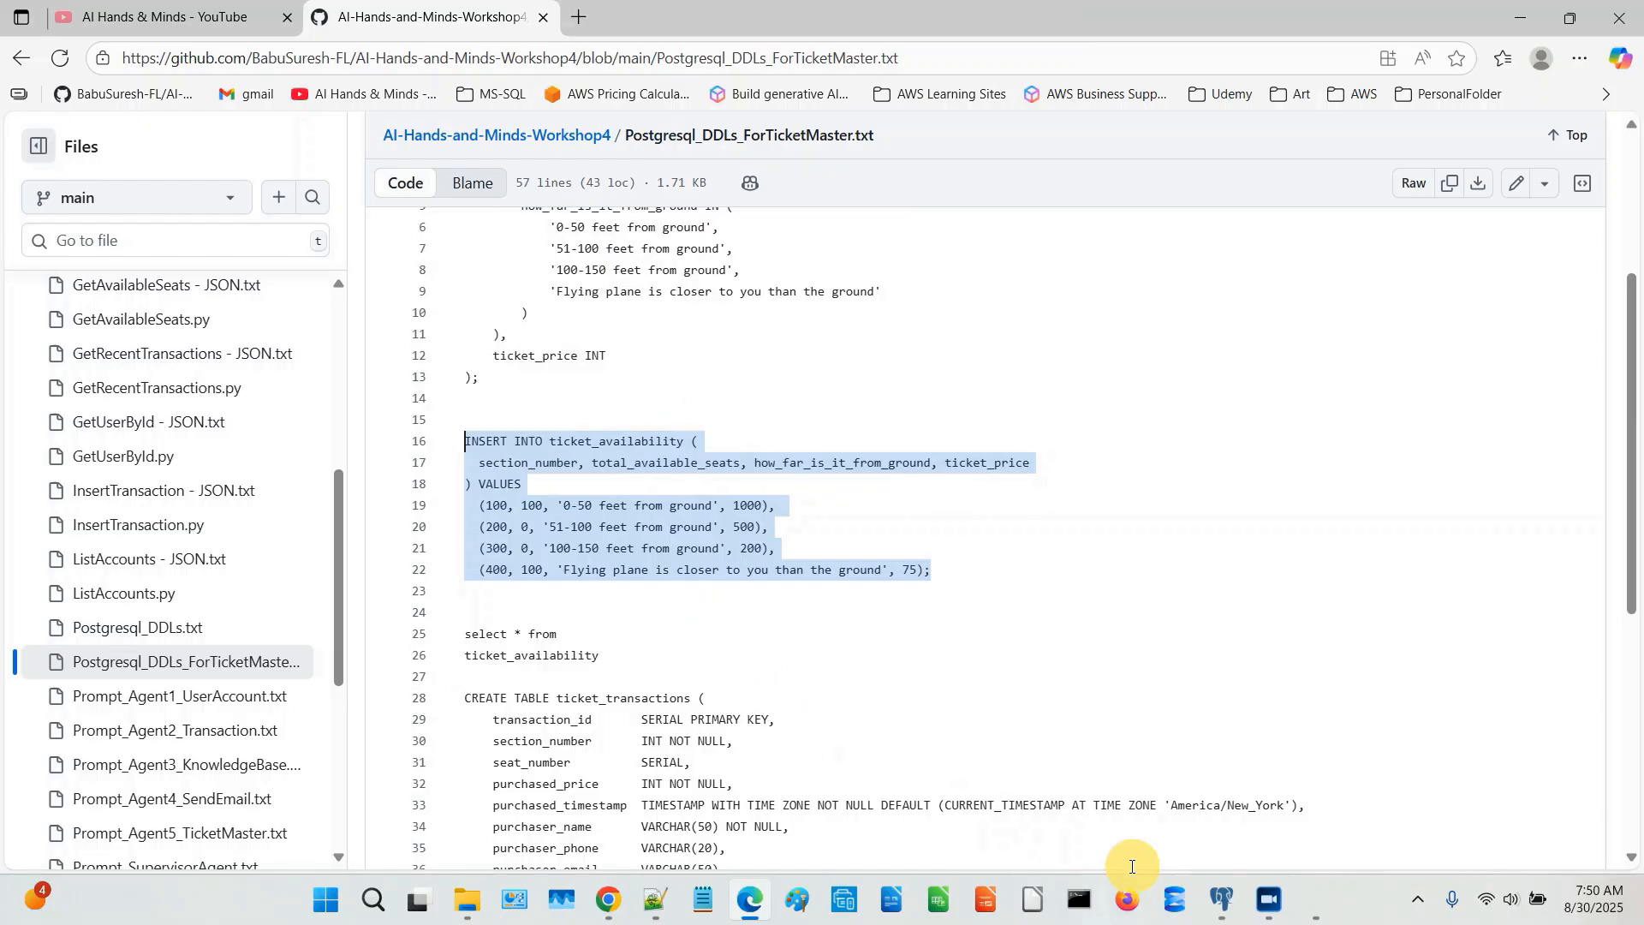
In pgAdmin, replace the CREATE TABLE query with the copied INSERT INTO ticket_availability statement and execute it.
click(1222, 901)
drag(370, 464, 299, 216)
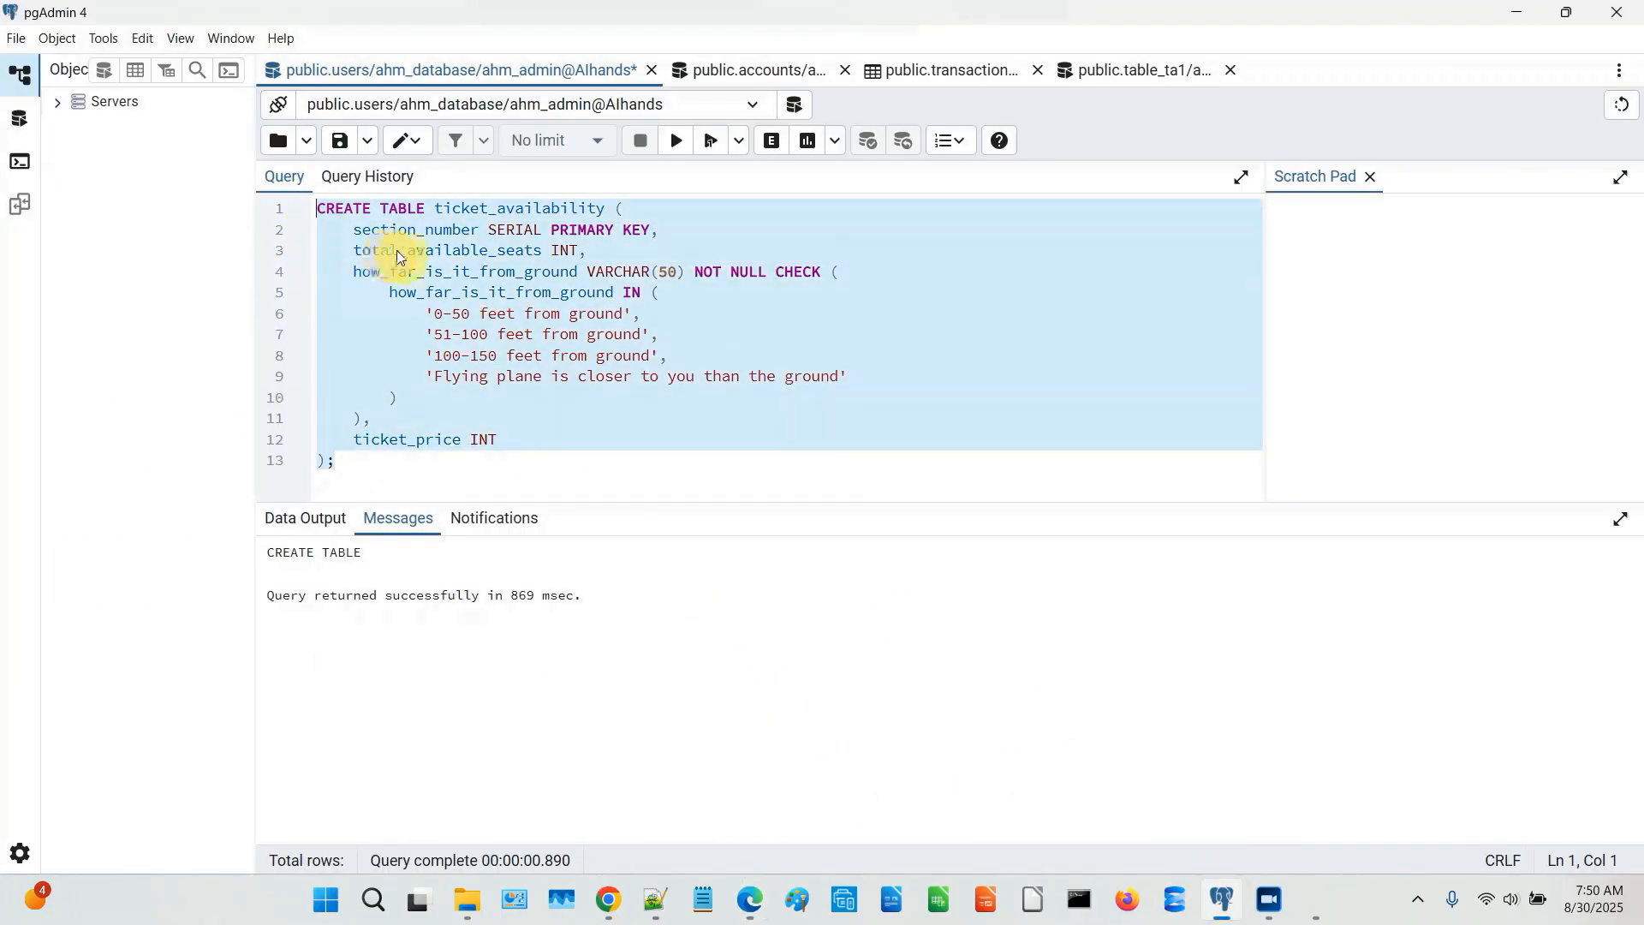
key(Delete)
right_click(407, 269)
click(481, 341)
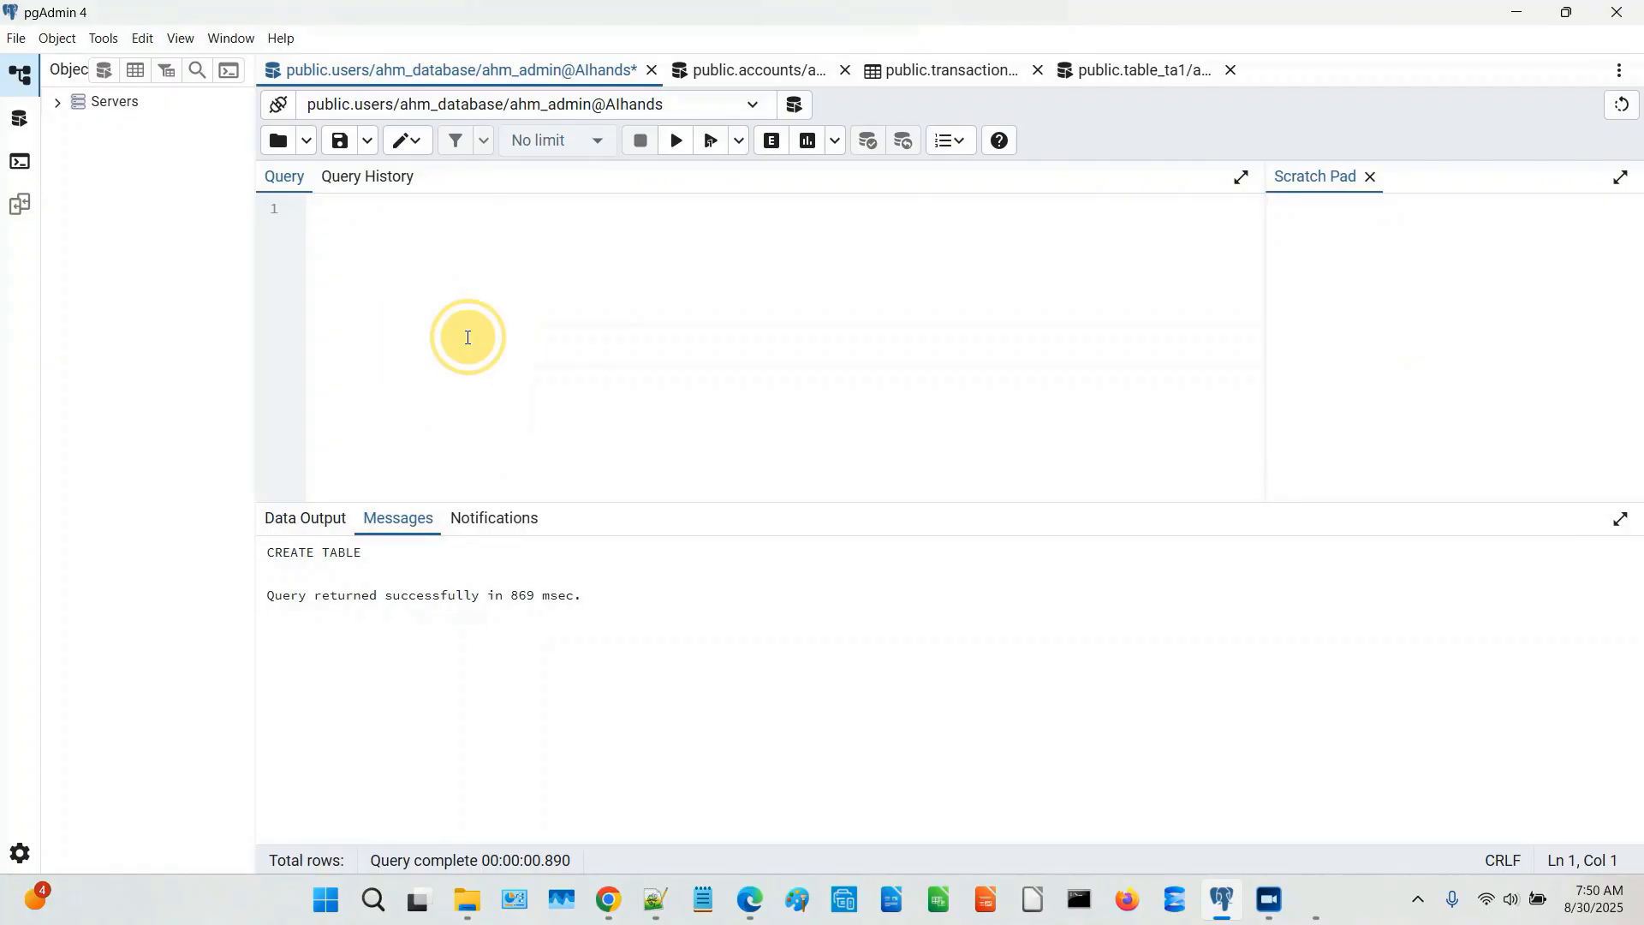
click(710, 144)
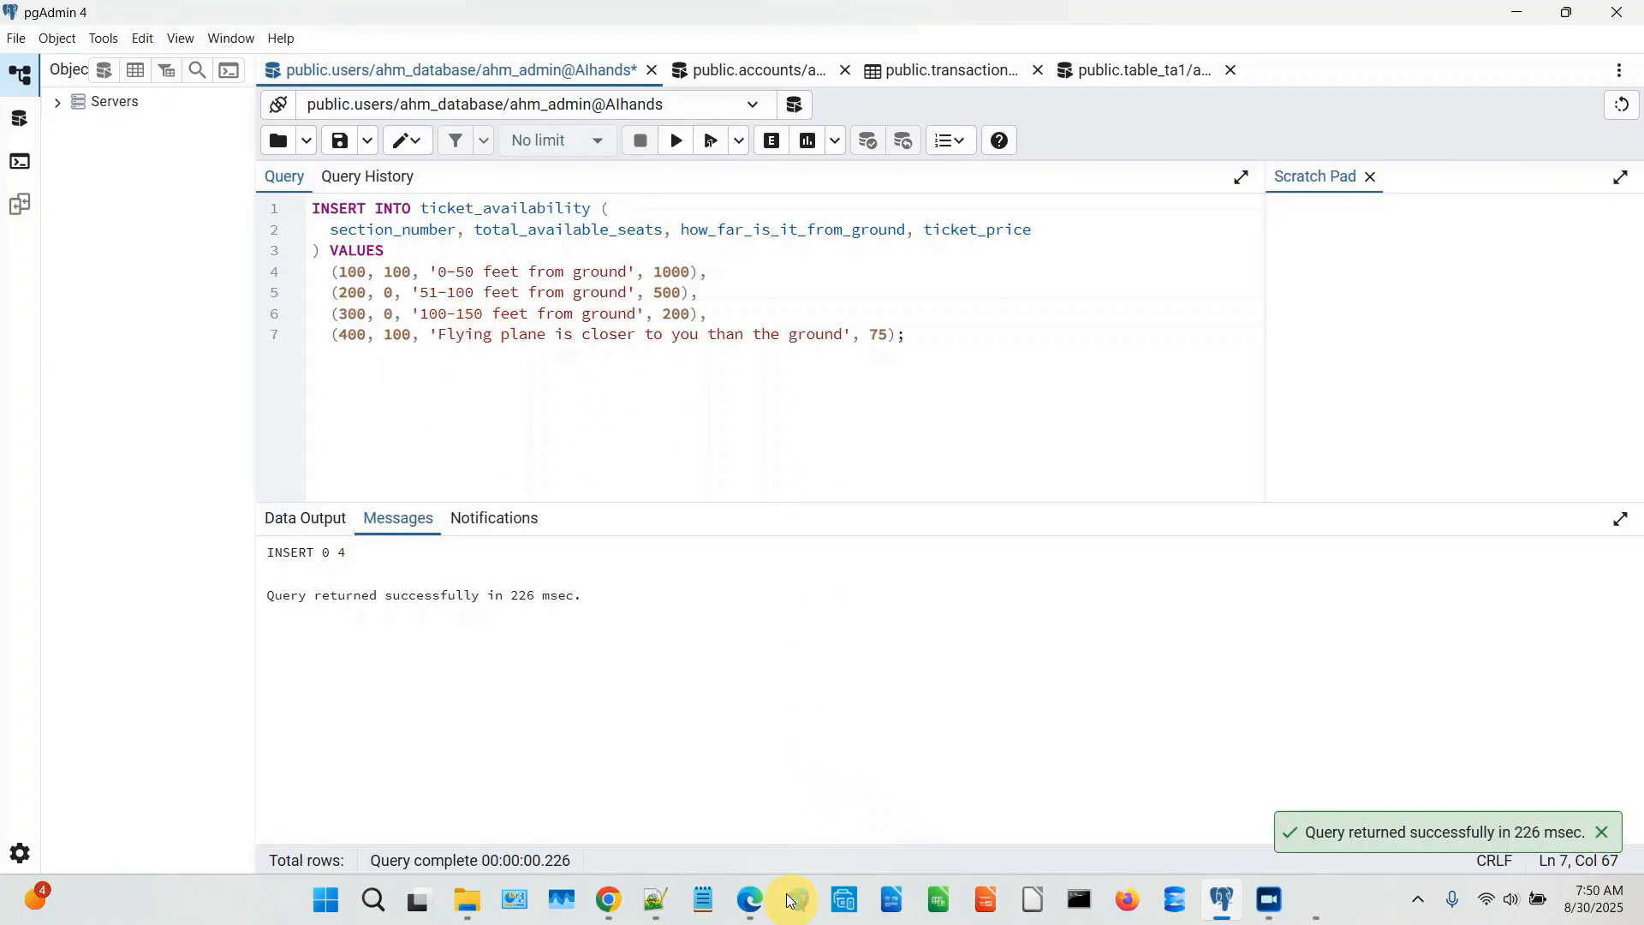
Copy the "select * from ticket_availability" query from the GitHub file and run it in pgAdmin in place of the INSERT statement.
click(626, 907)
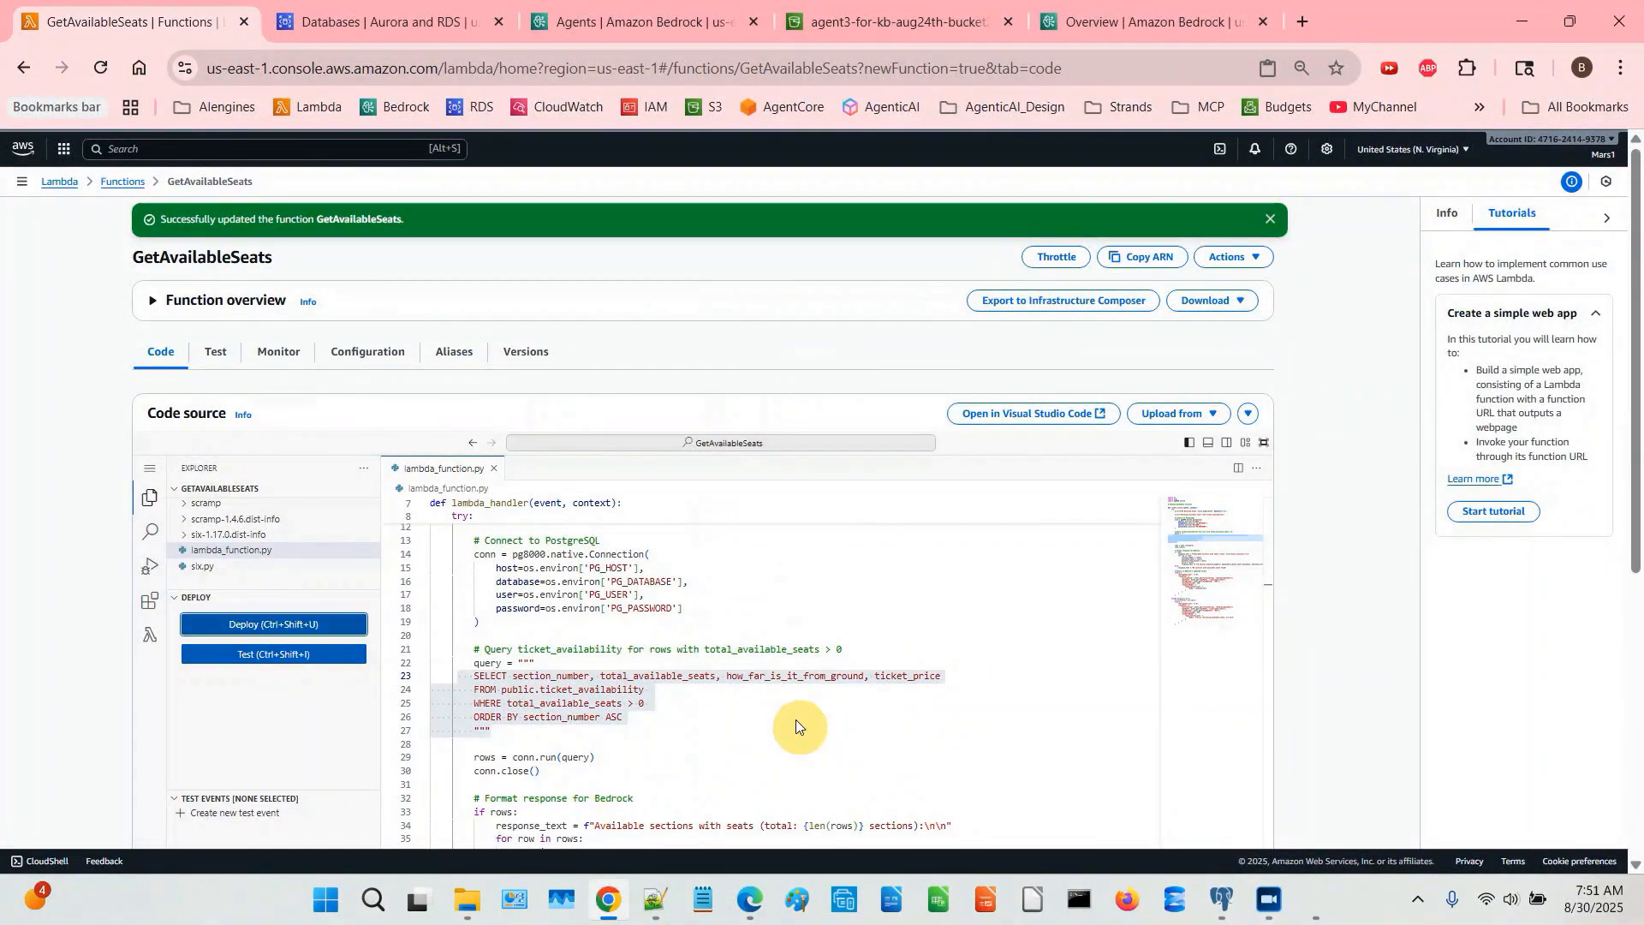
click(764, 894)
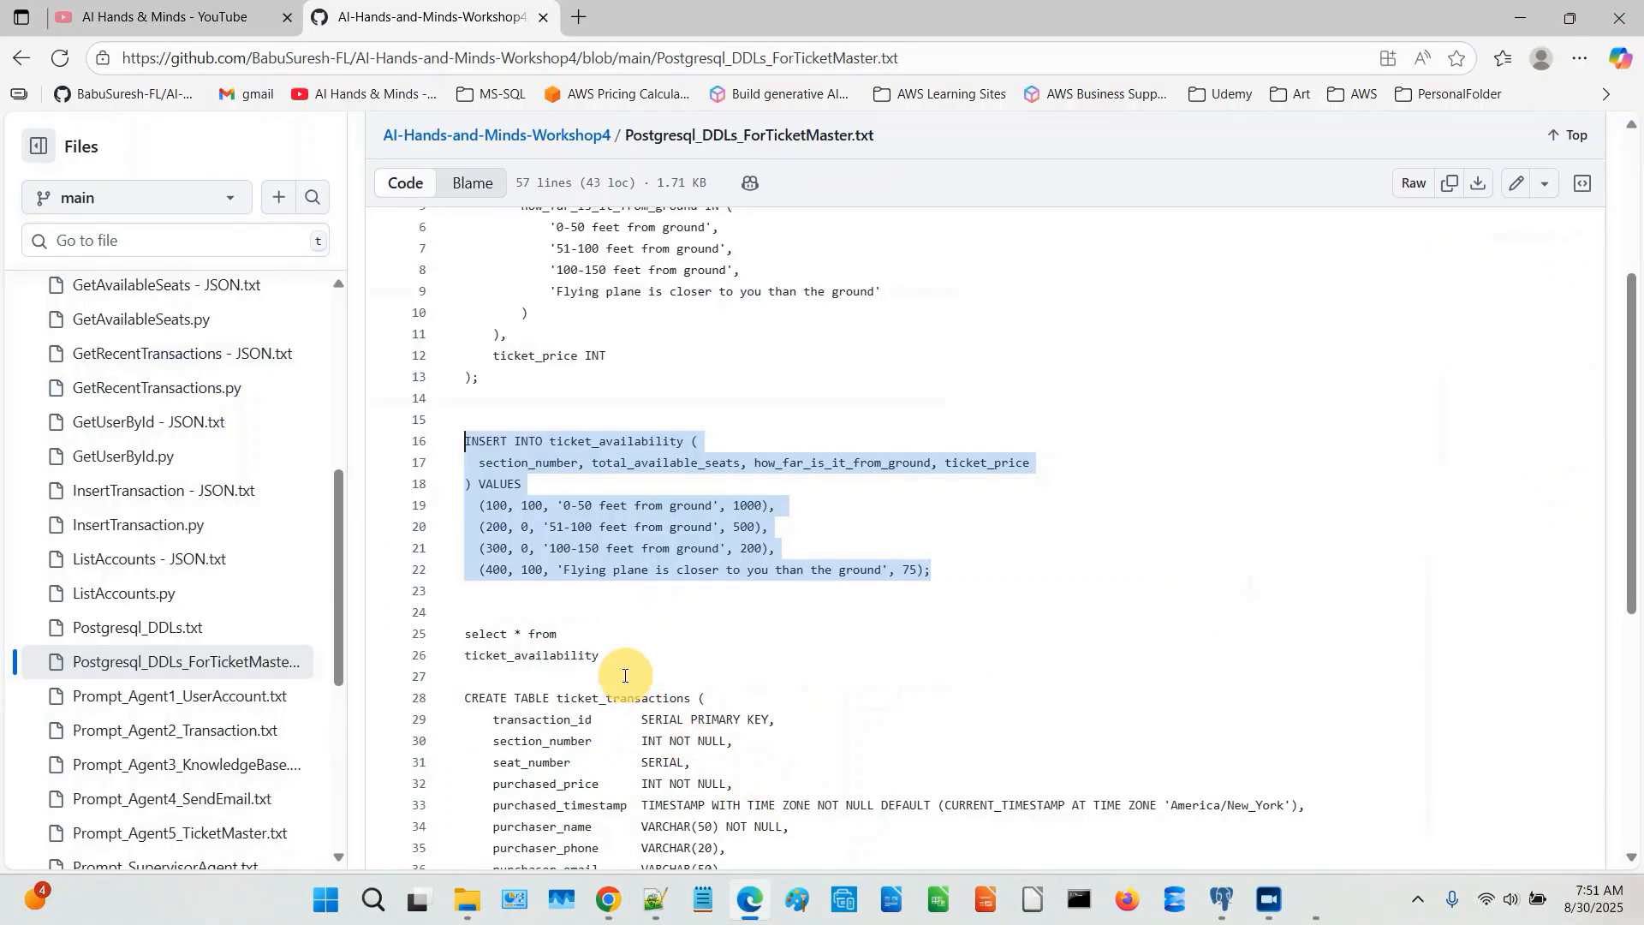
drag(621, 656, 464, 636)
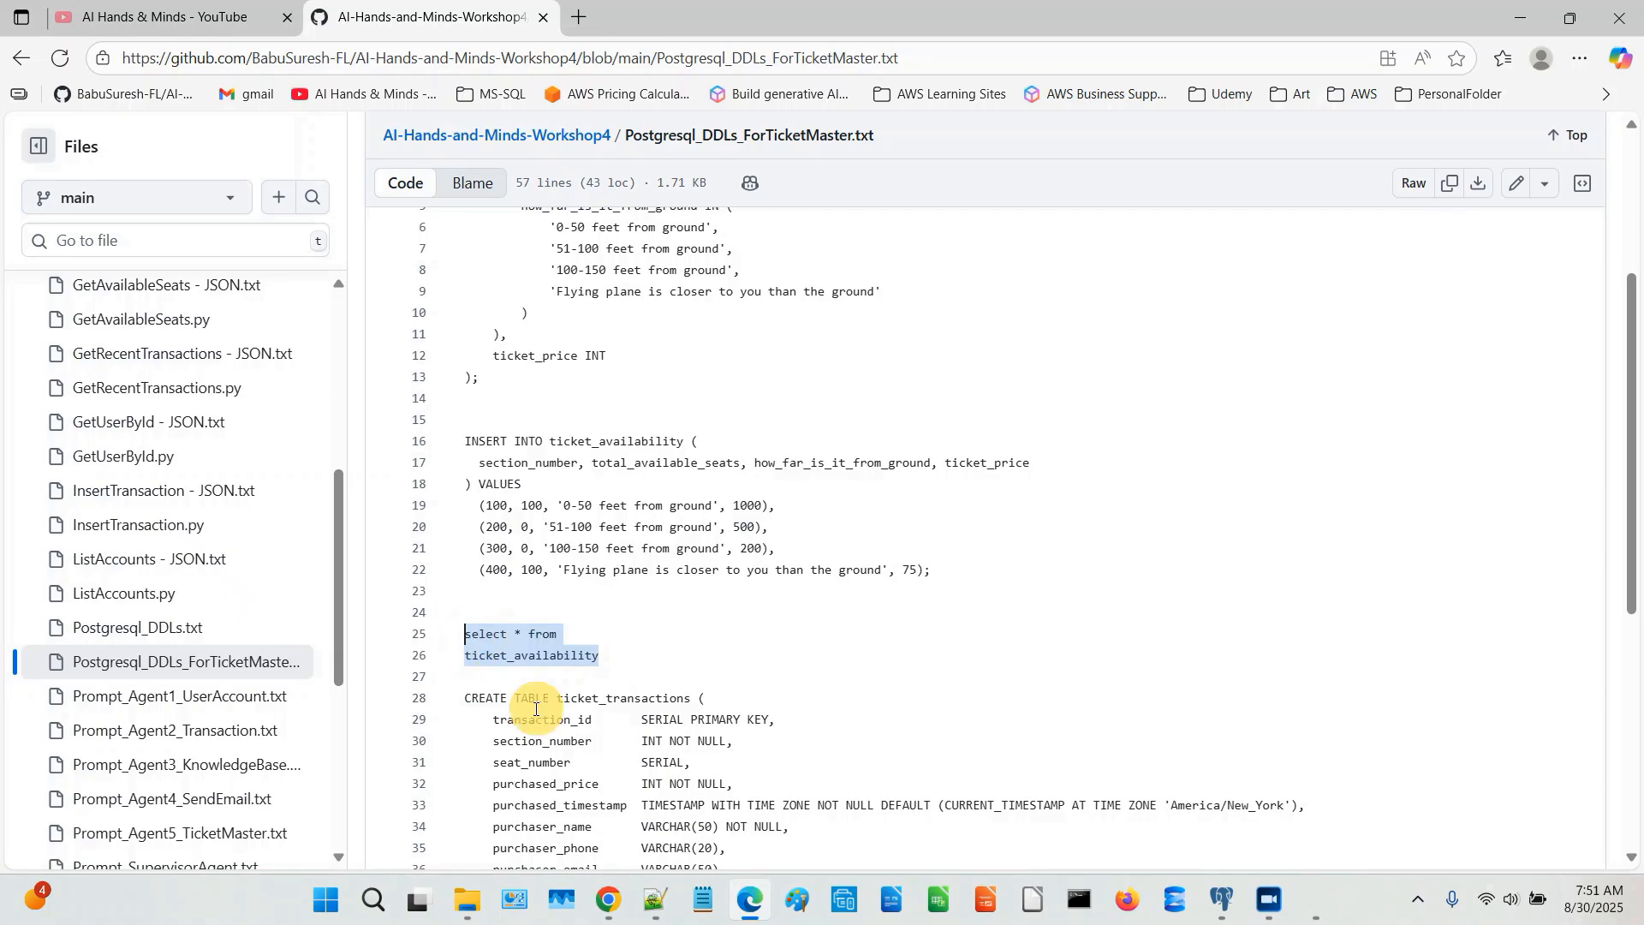
click(620, 905)
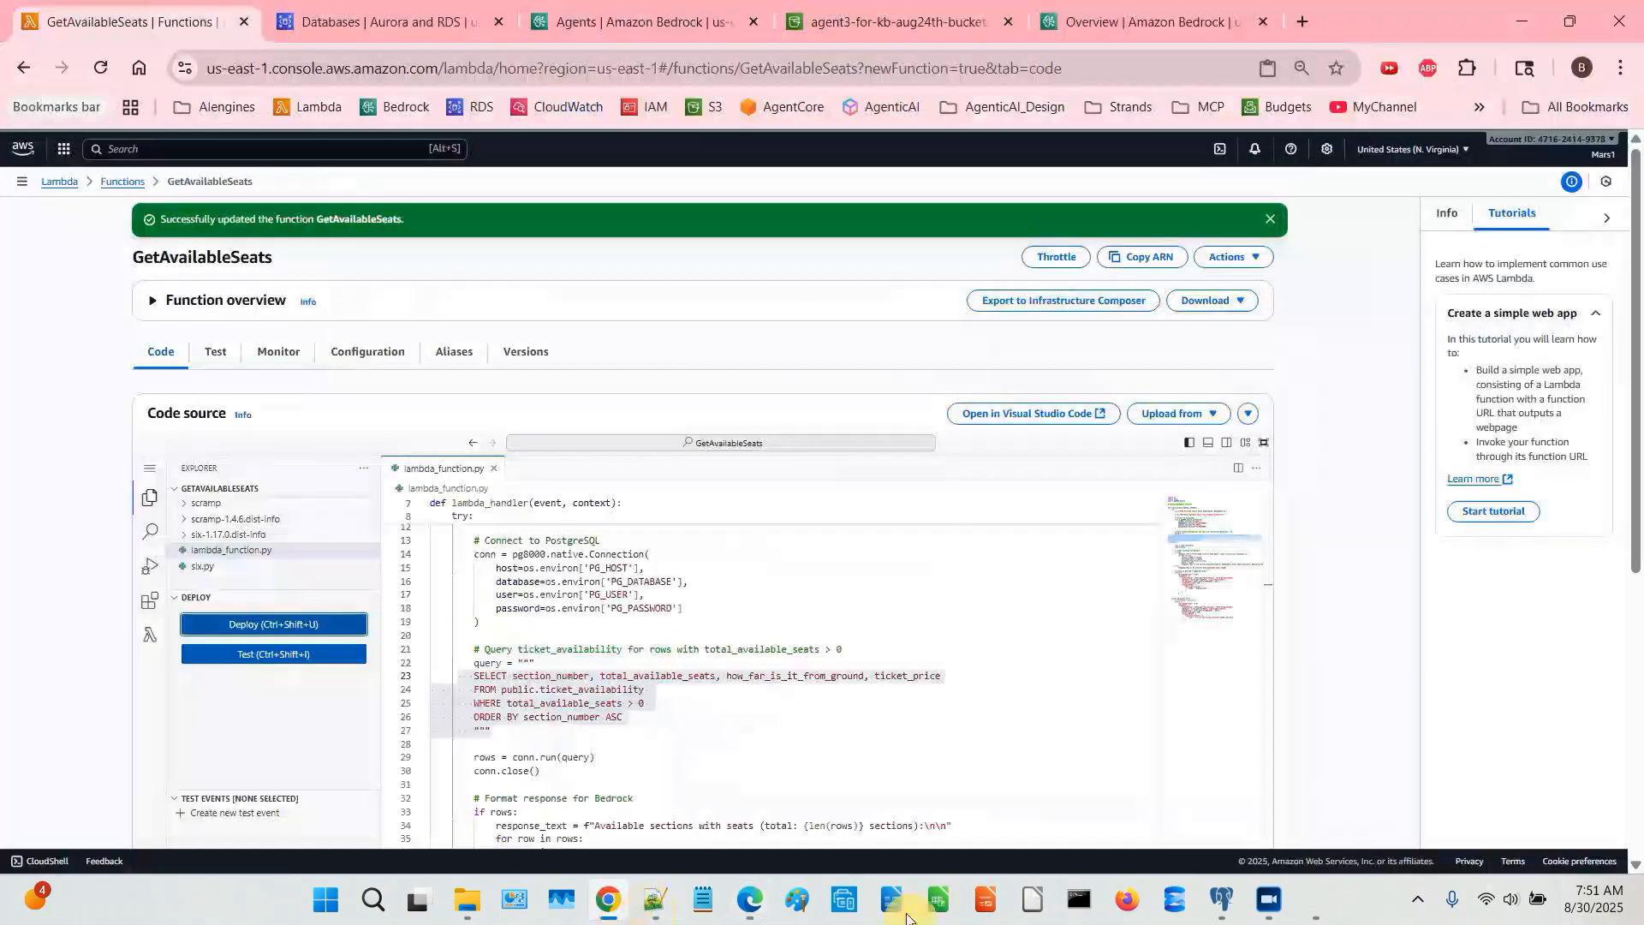
click(1218, 910)
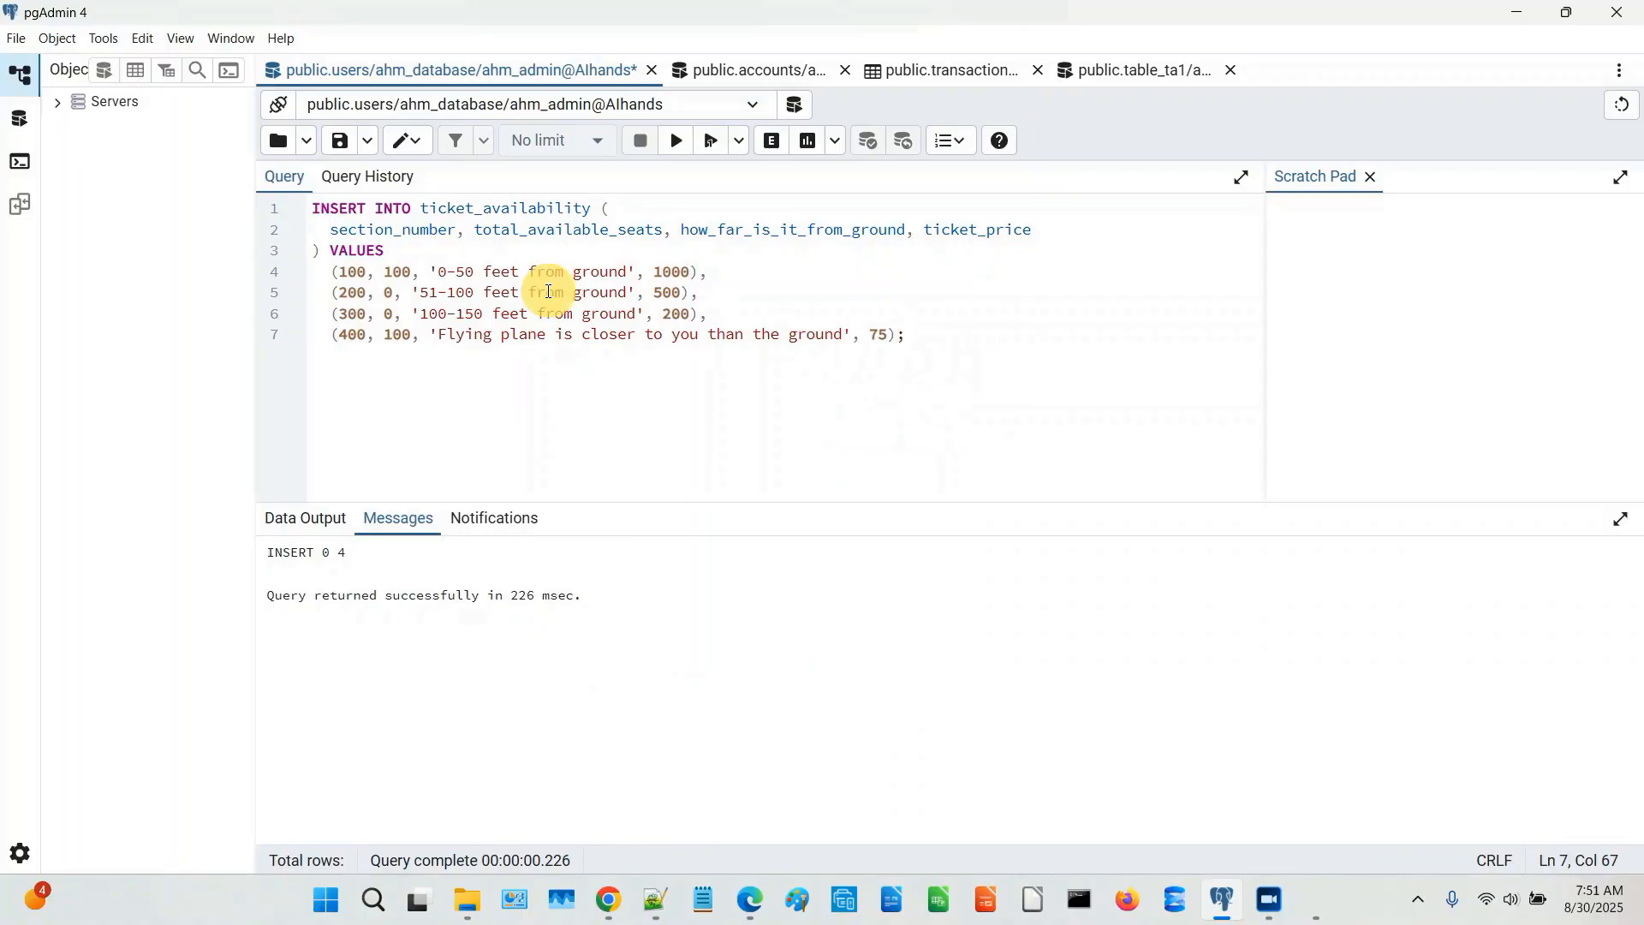
shift+click(286, 210)
key(ctrl+v)
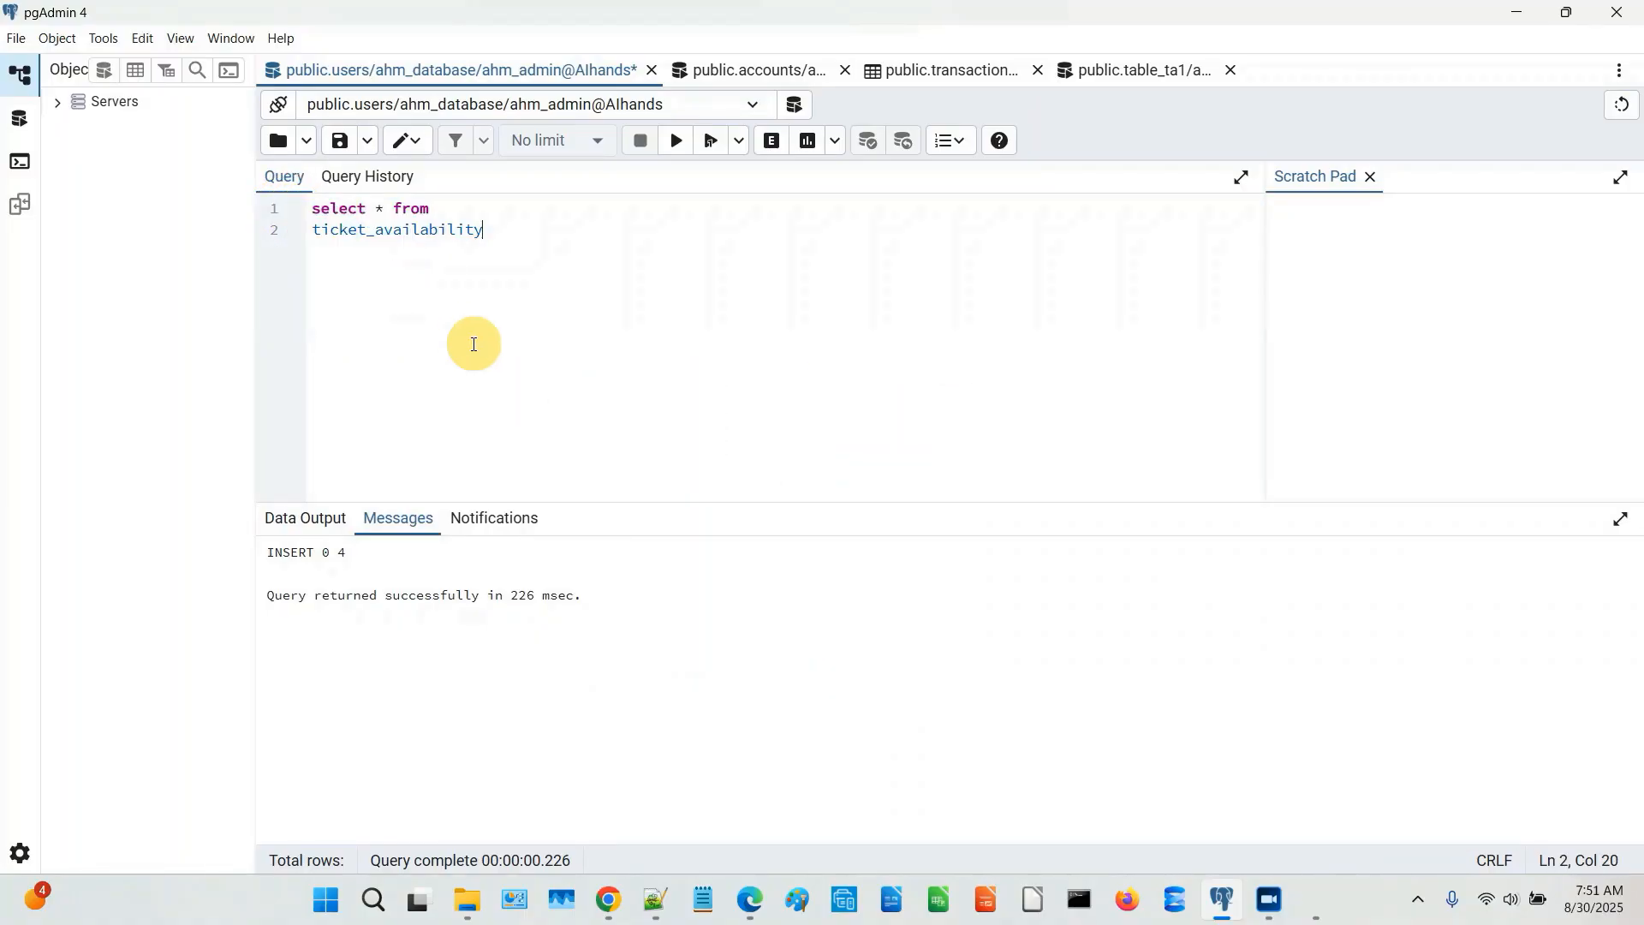
click(680, 144)
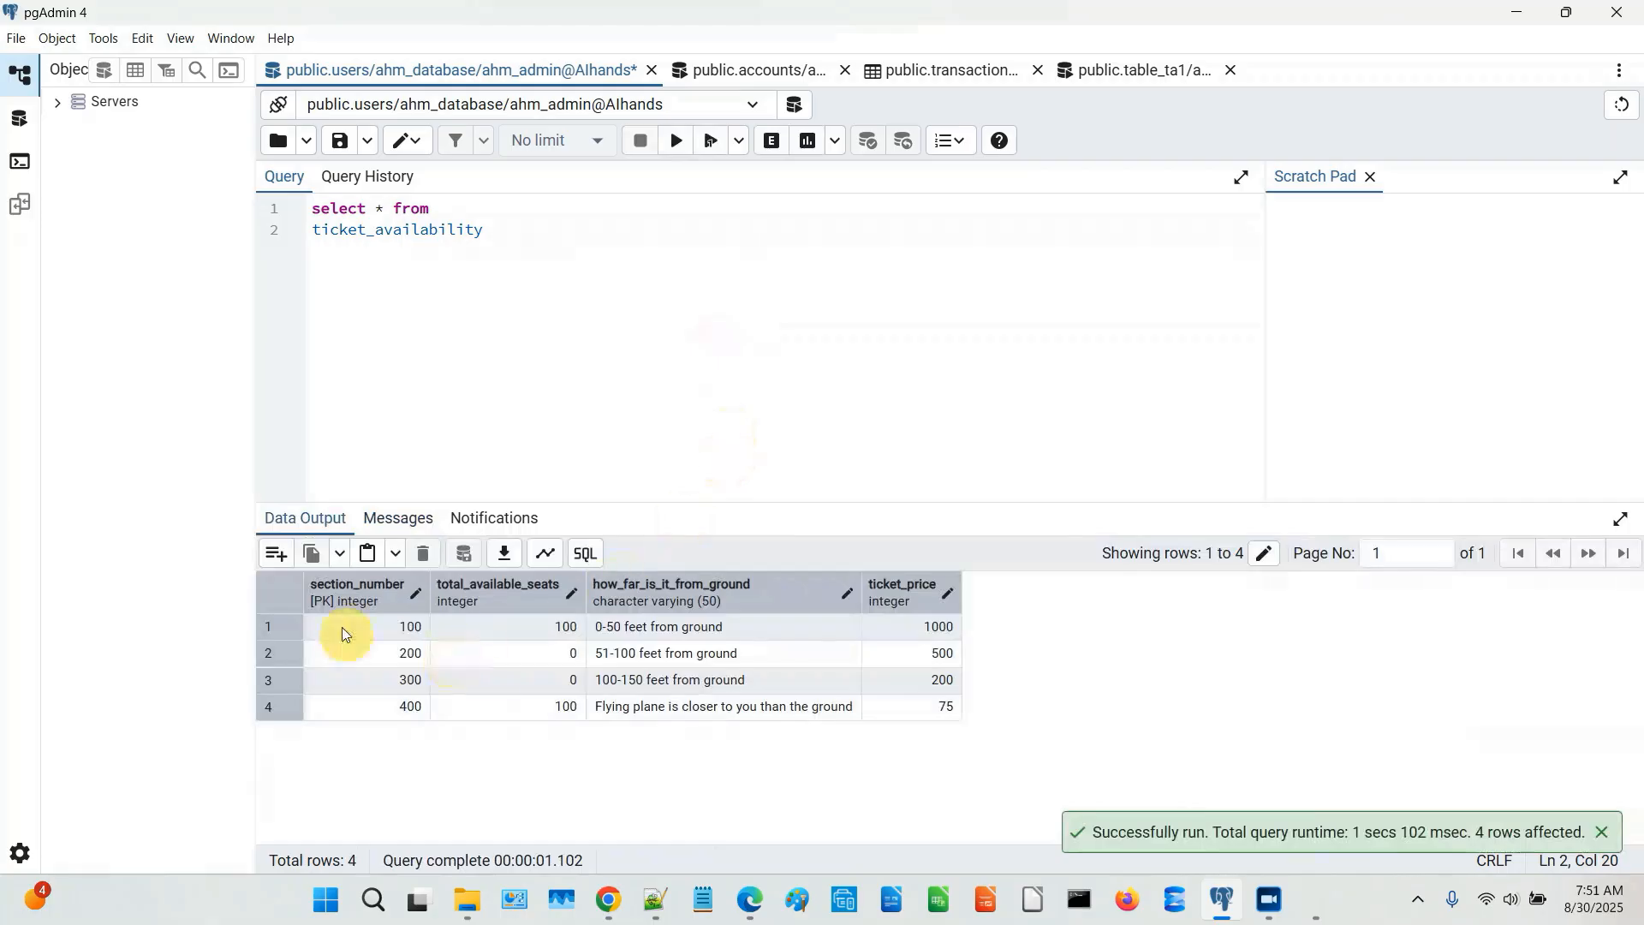
Switch back to GitHub in Edge and copy the whole CREATE TABLE ticket_transactions statement.
click(752, 908)
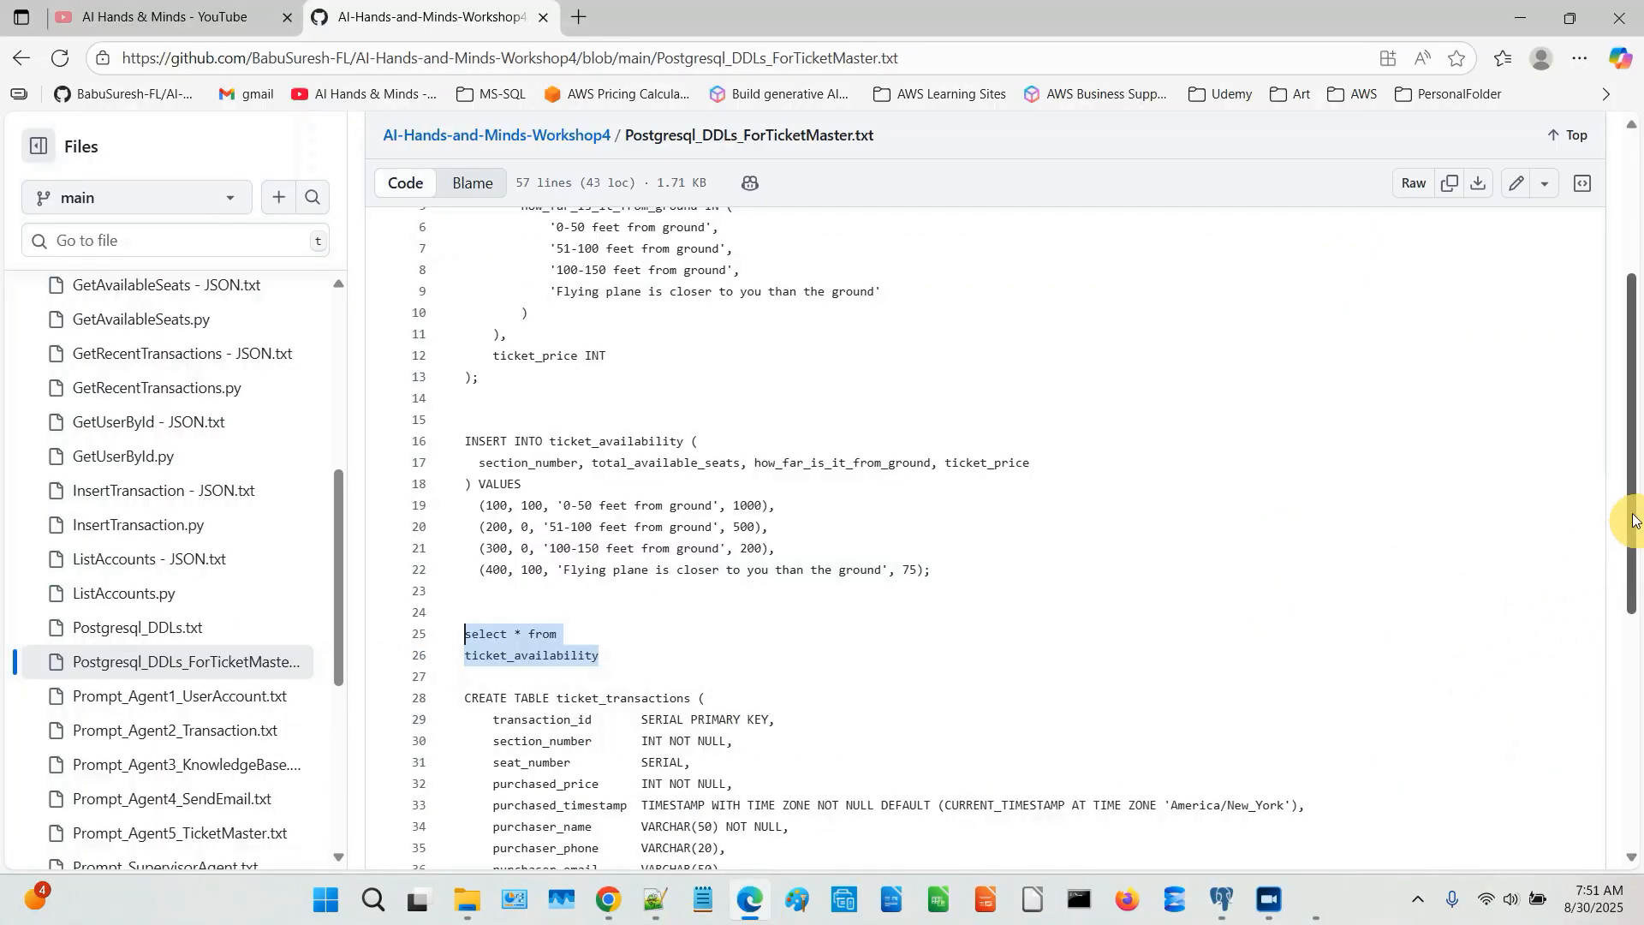
scroll(1638, 624, down, 1)
scroll(1637, 624, down, 1)
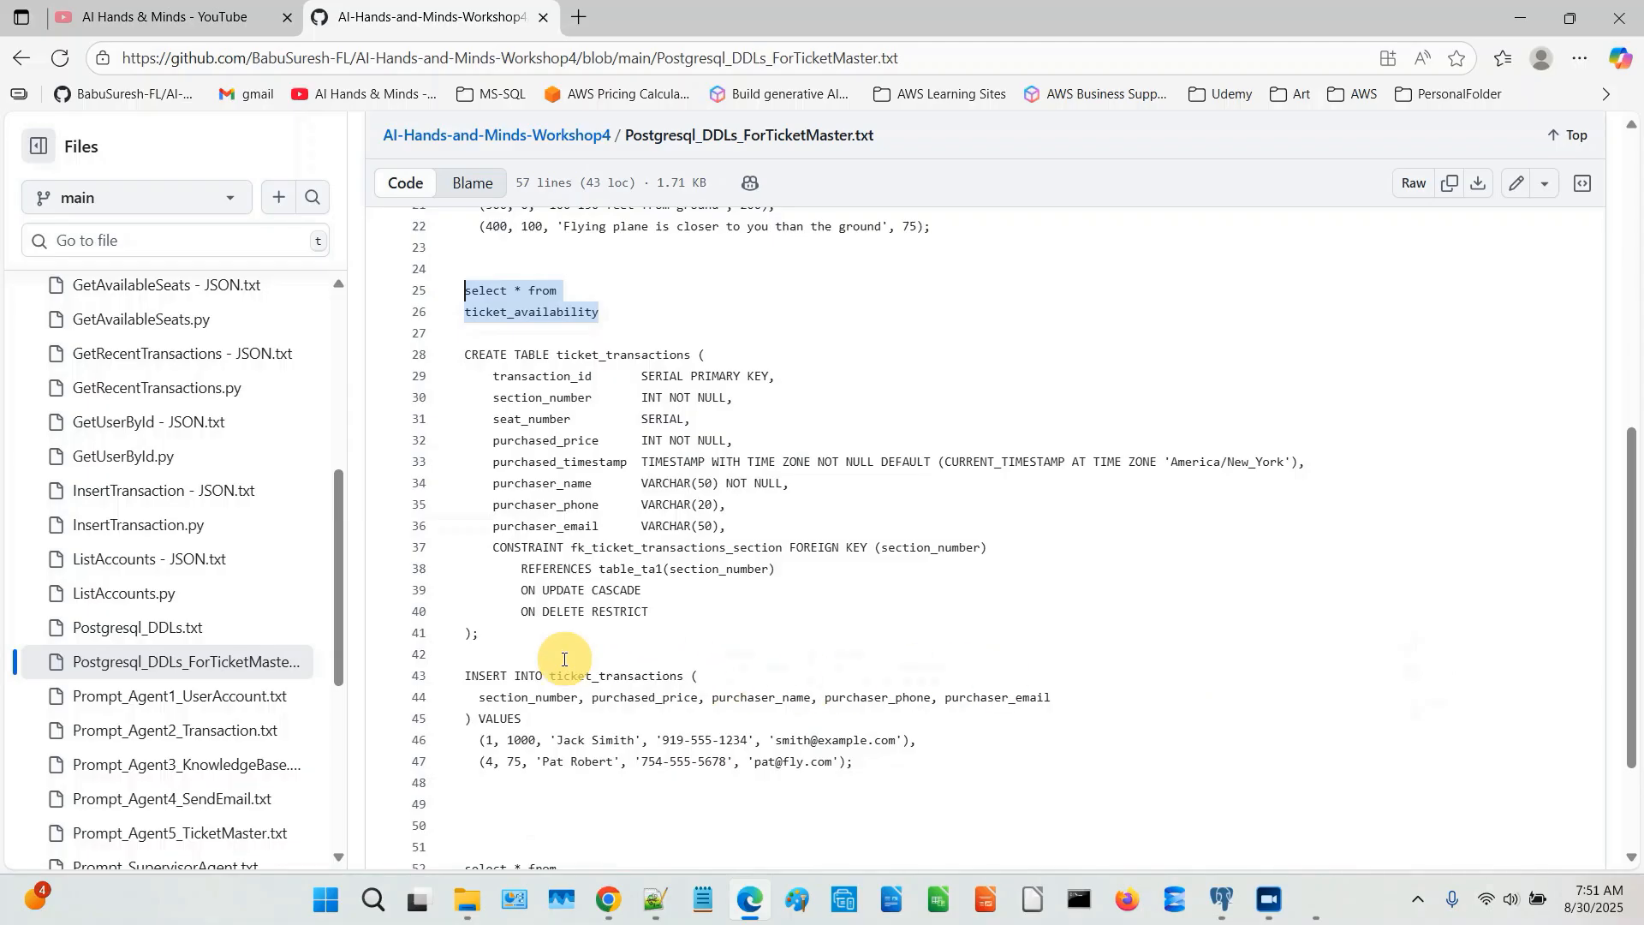
drag(498, 640, 450, 359)
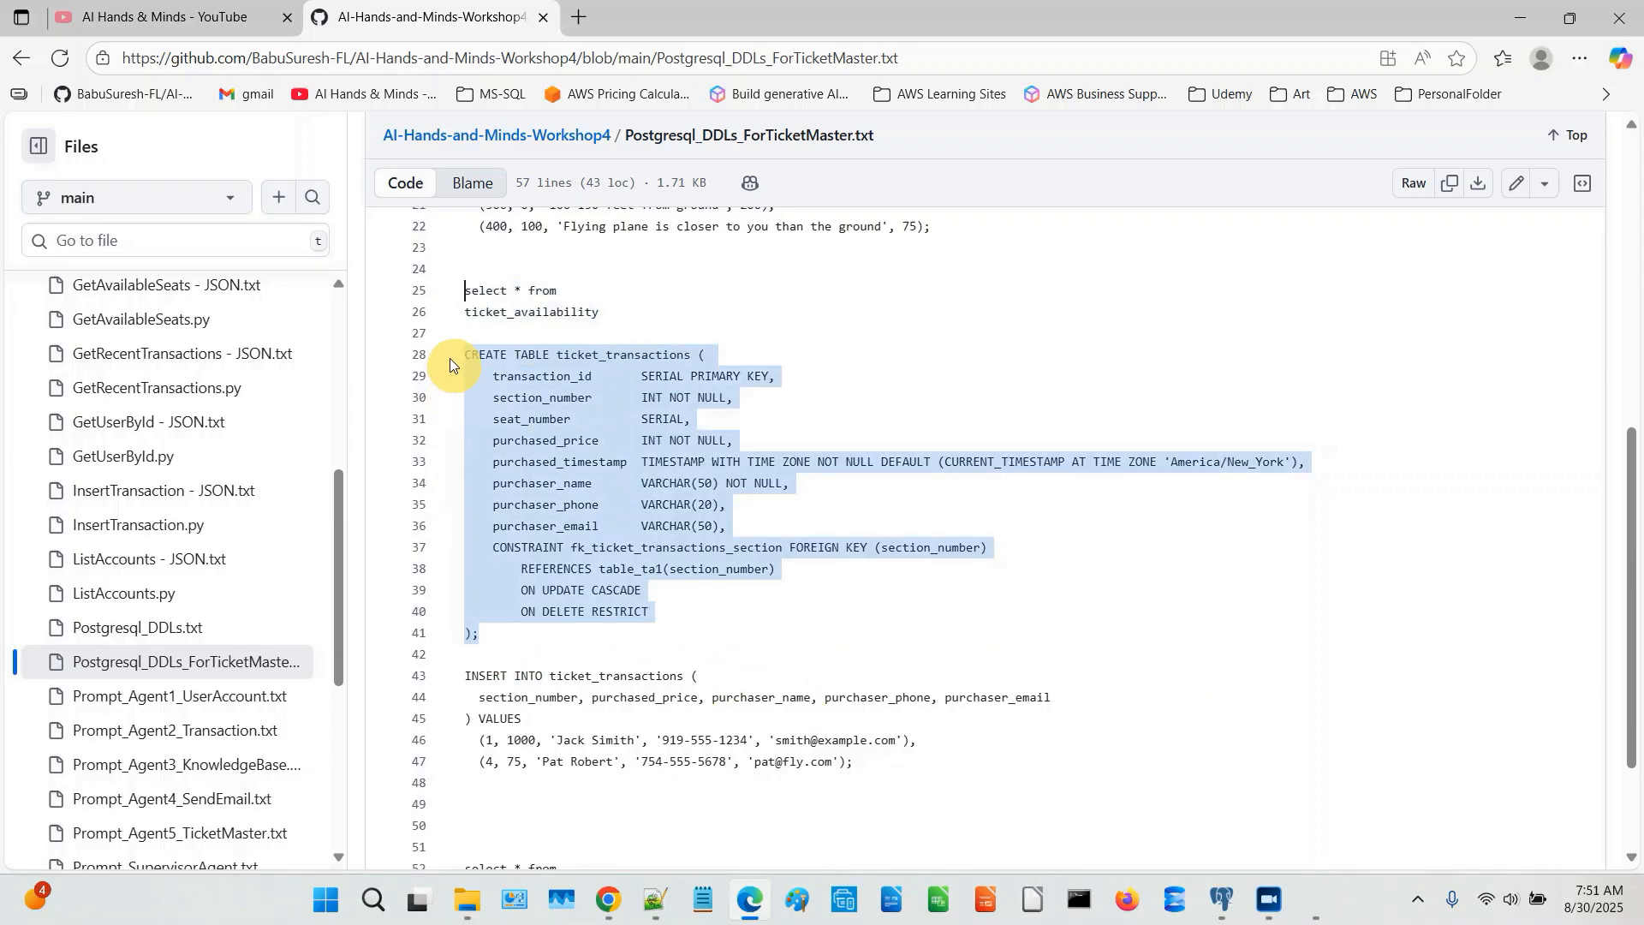
right_click(597, 432)
click(690, 556)
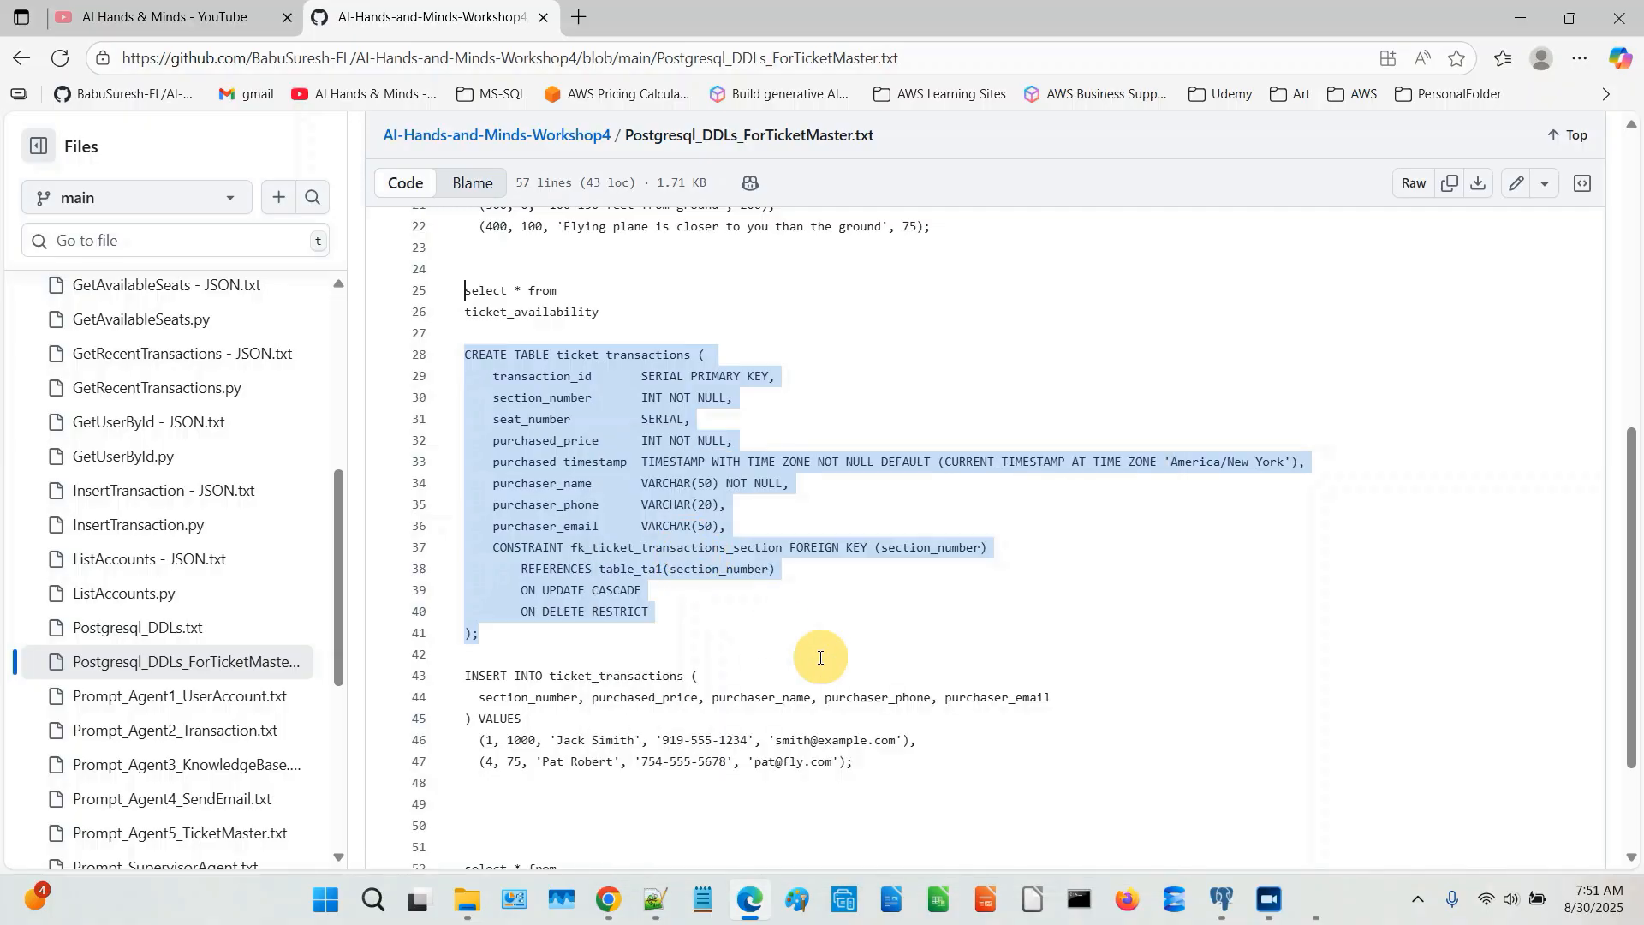
In pgAdmin, replace the select query with the copied CREATE TABLE ticket_transactions statement and execute it.
click(1233, 910)
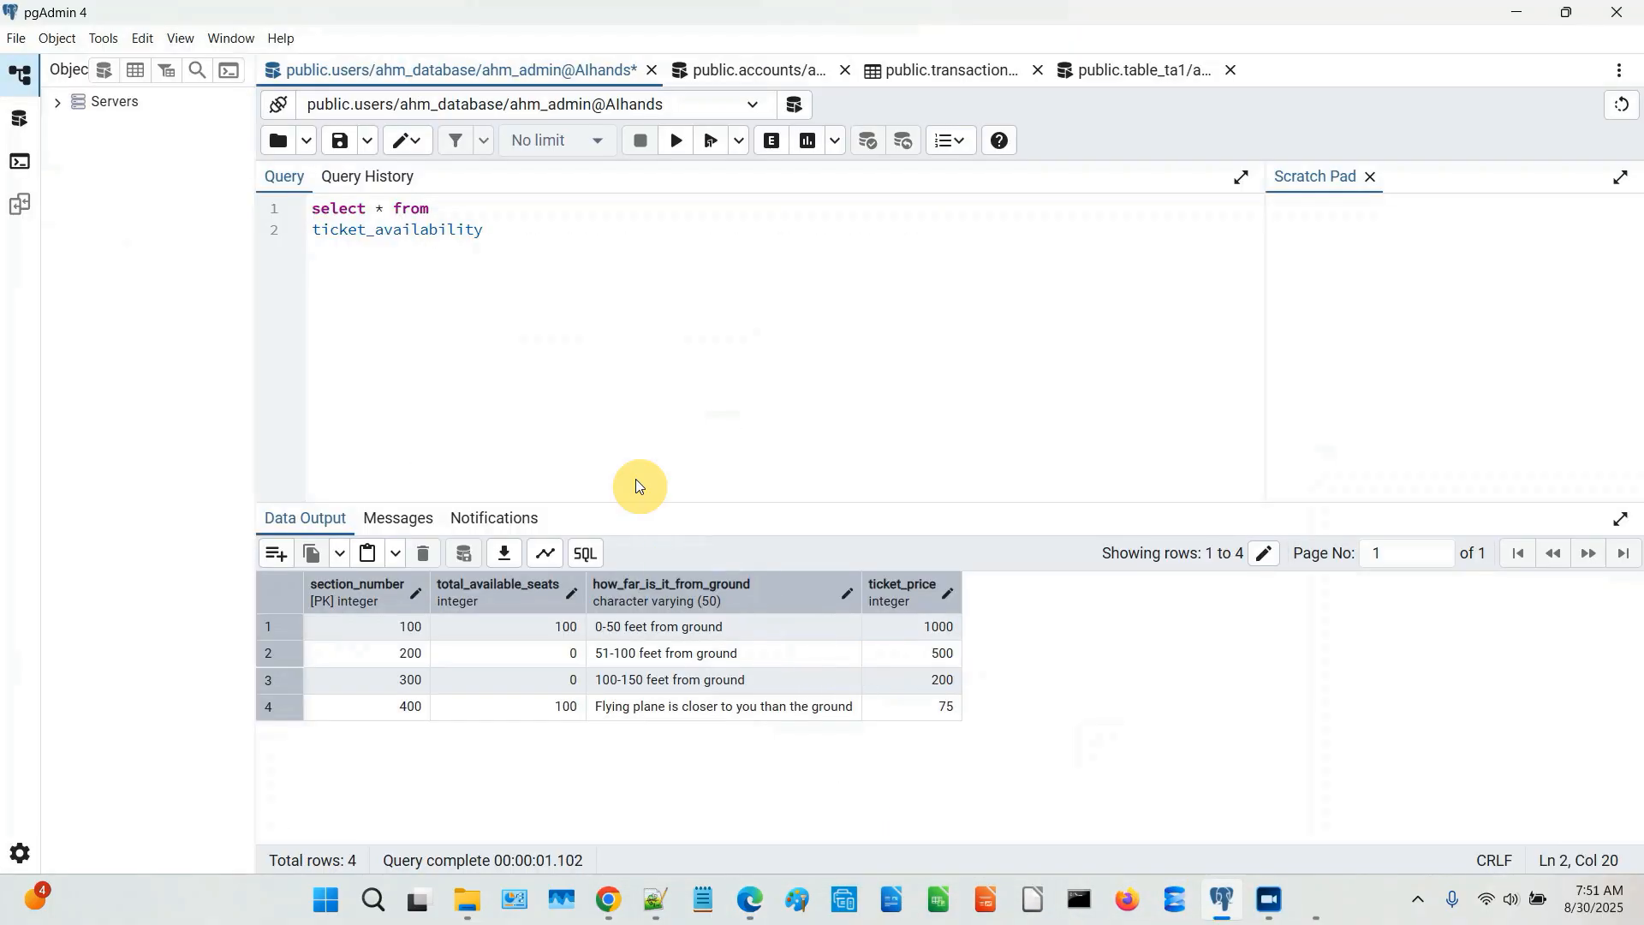
drag(524, 242, 249, 190)
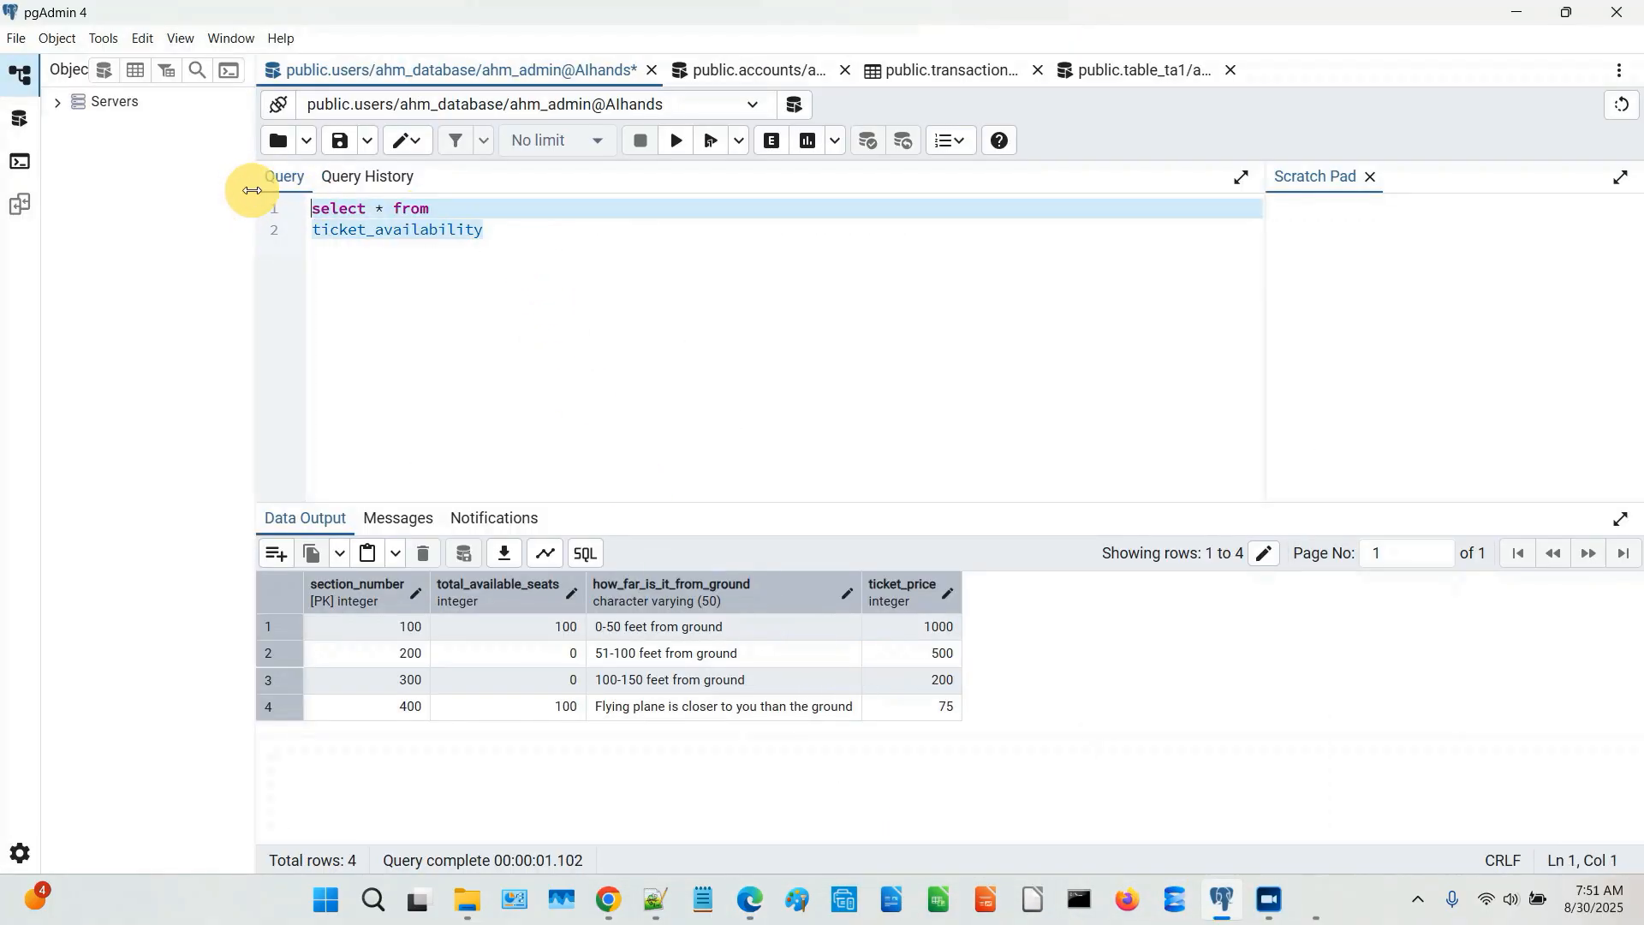
key(ctrl+v)
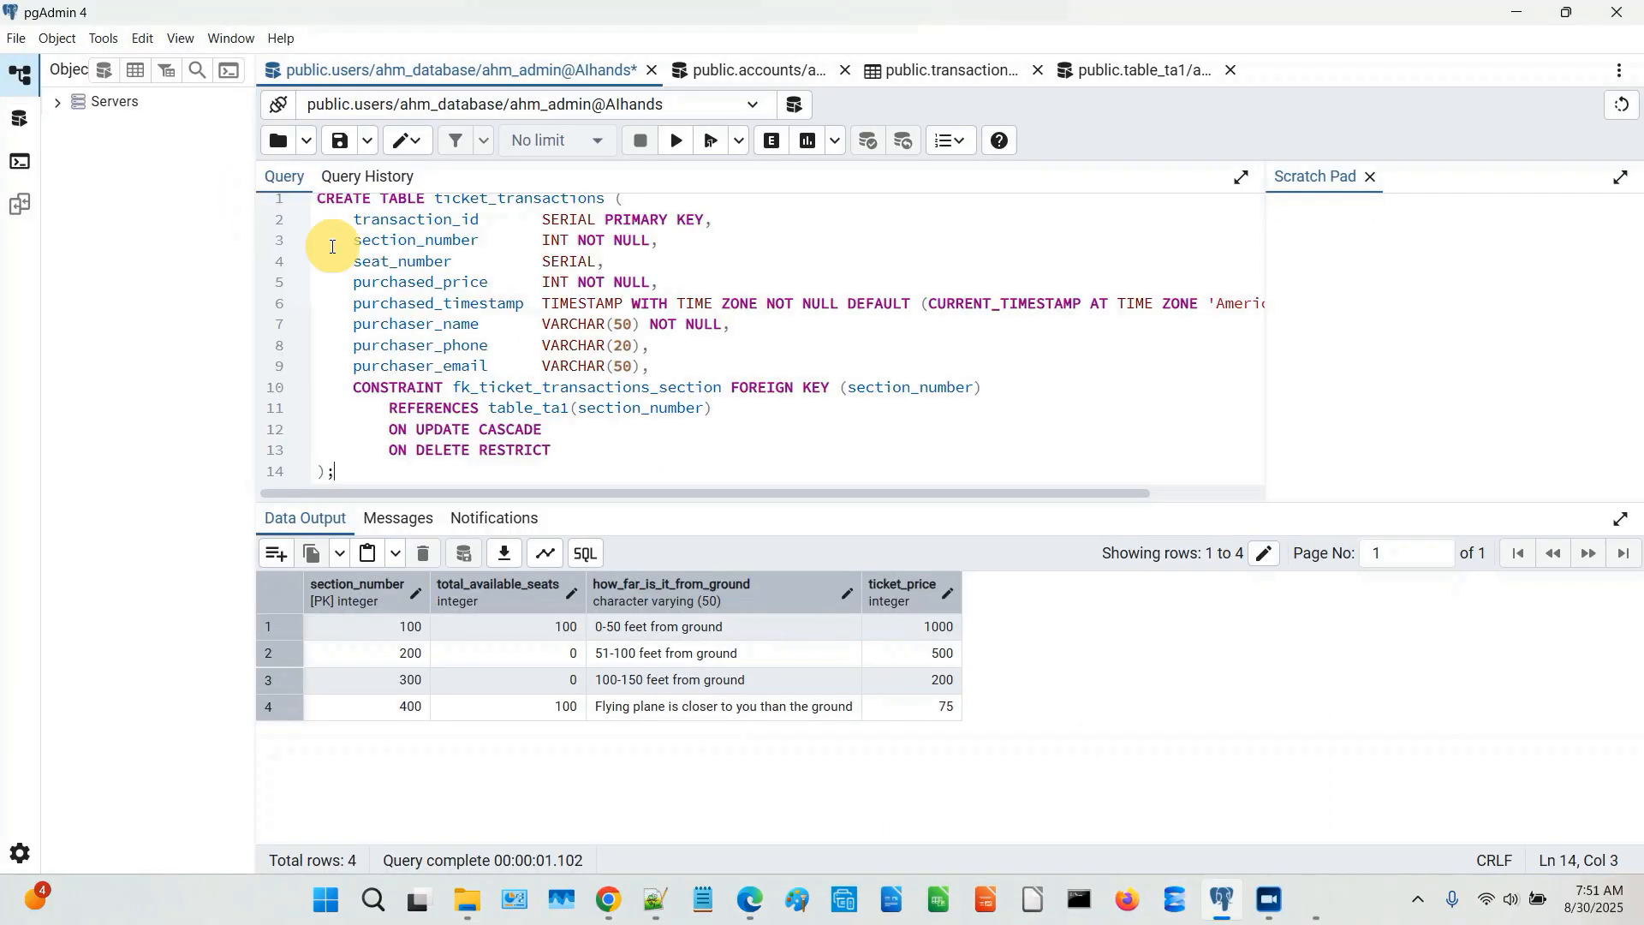
click(675, 140)
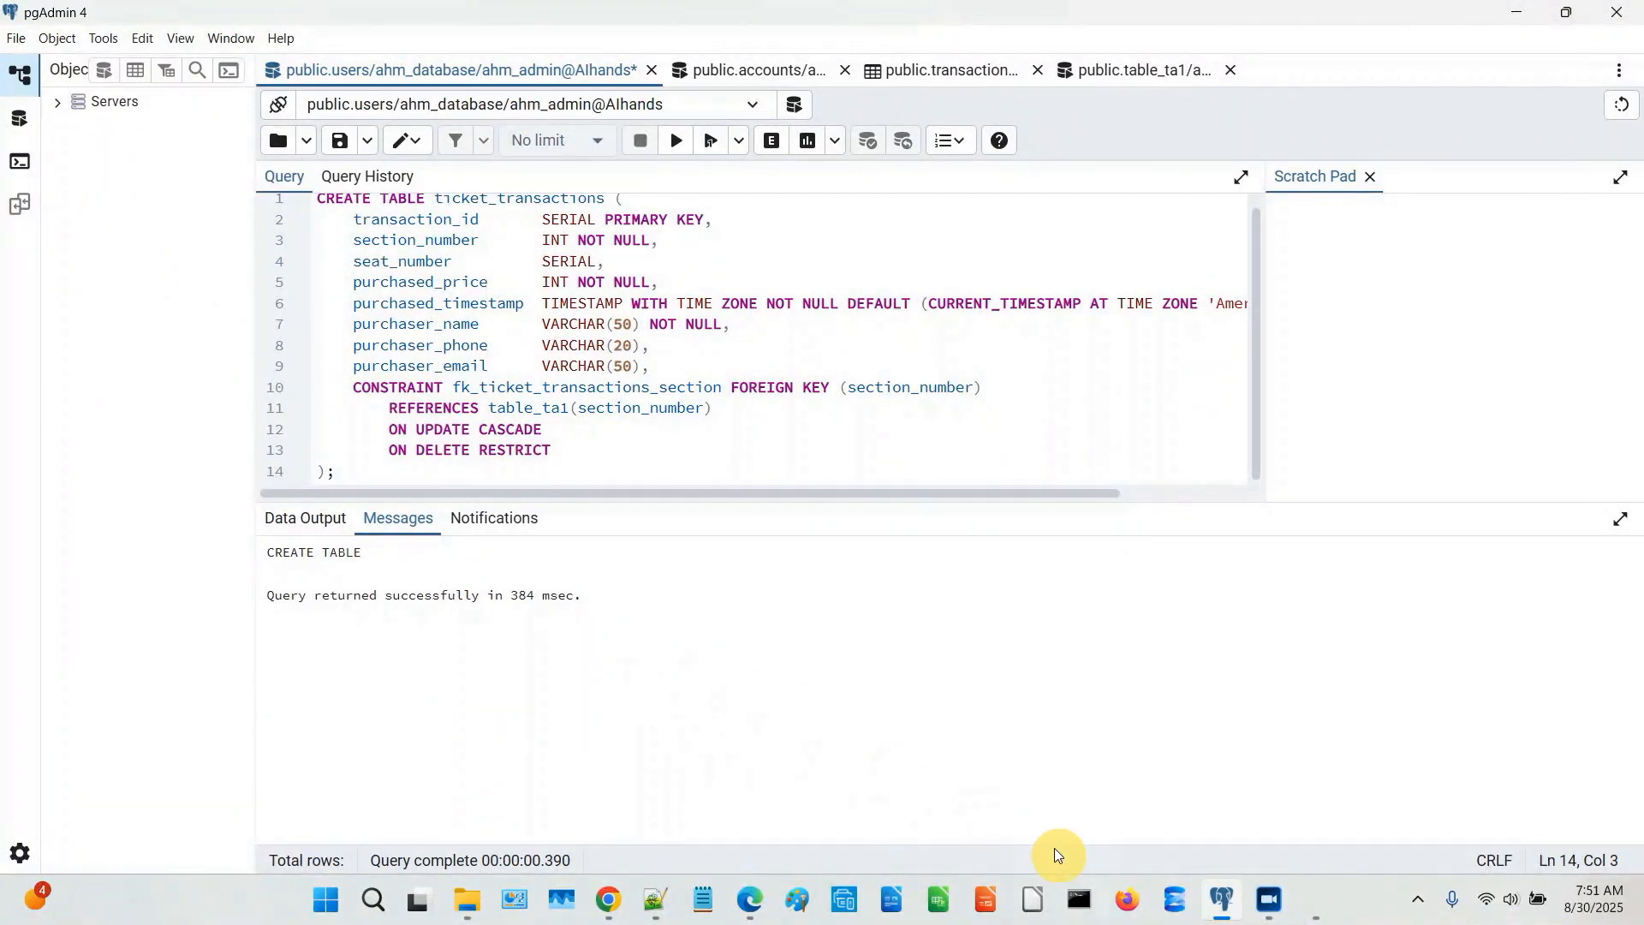
Return to the GitHub file in Edge and copy the INSERT INTO ticket_transactions statement with its two sample purchases.
click(762, 914)
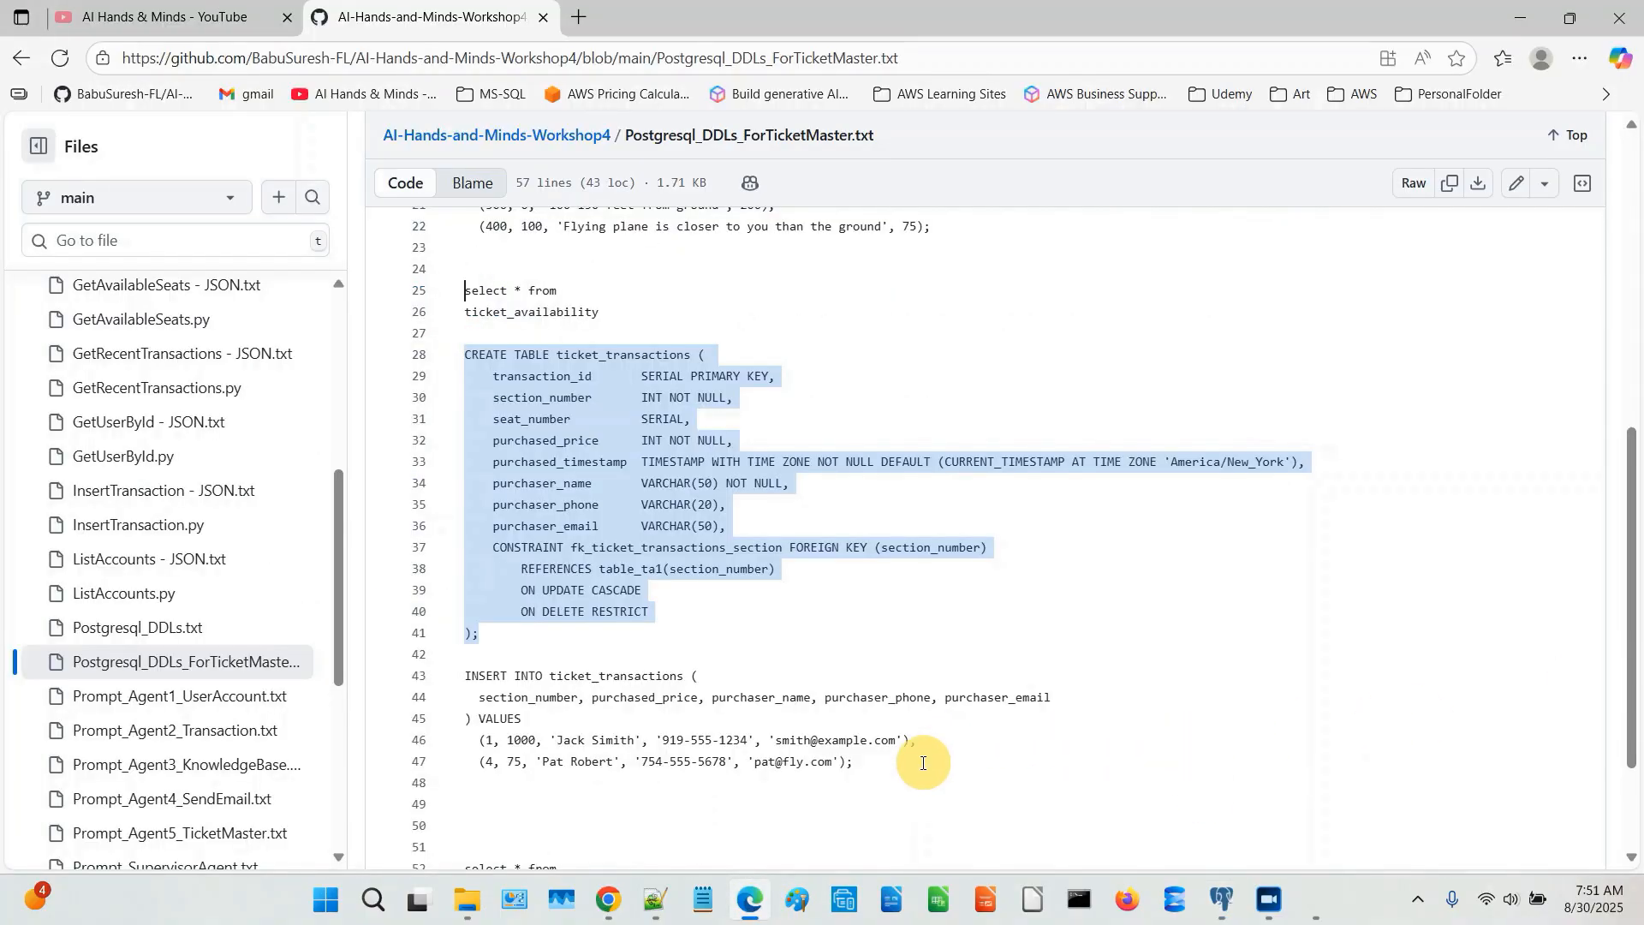
drag(923, 763, 449, 681)
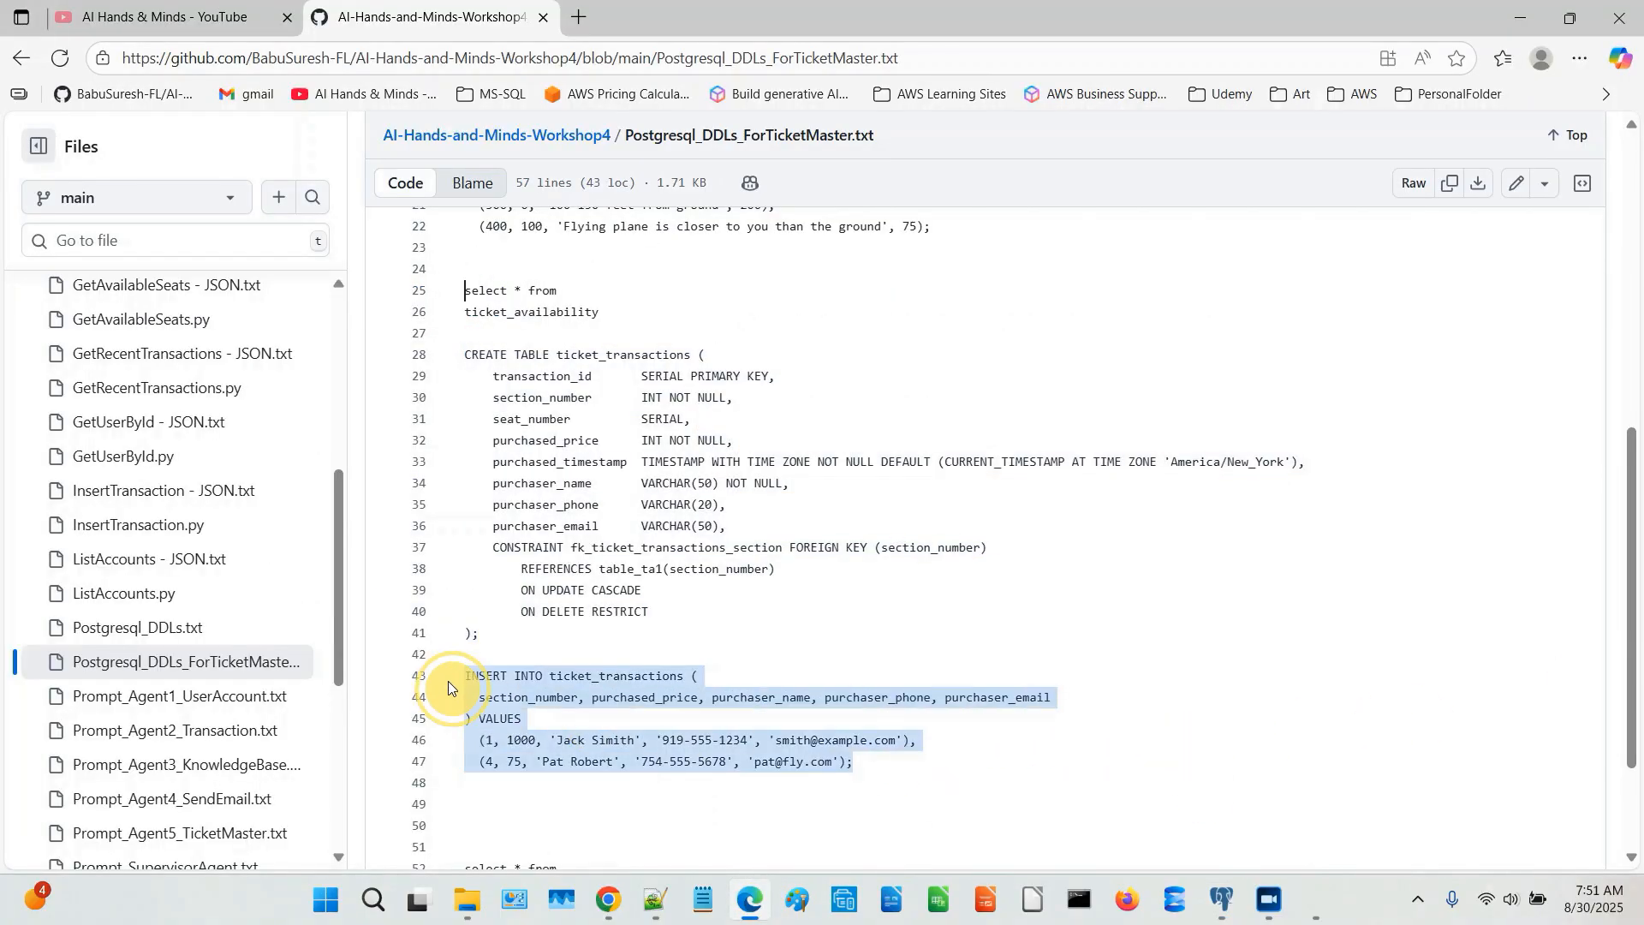
right_click(561, 687)
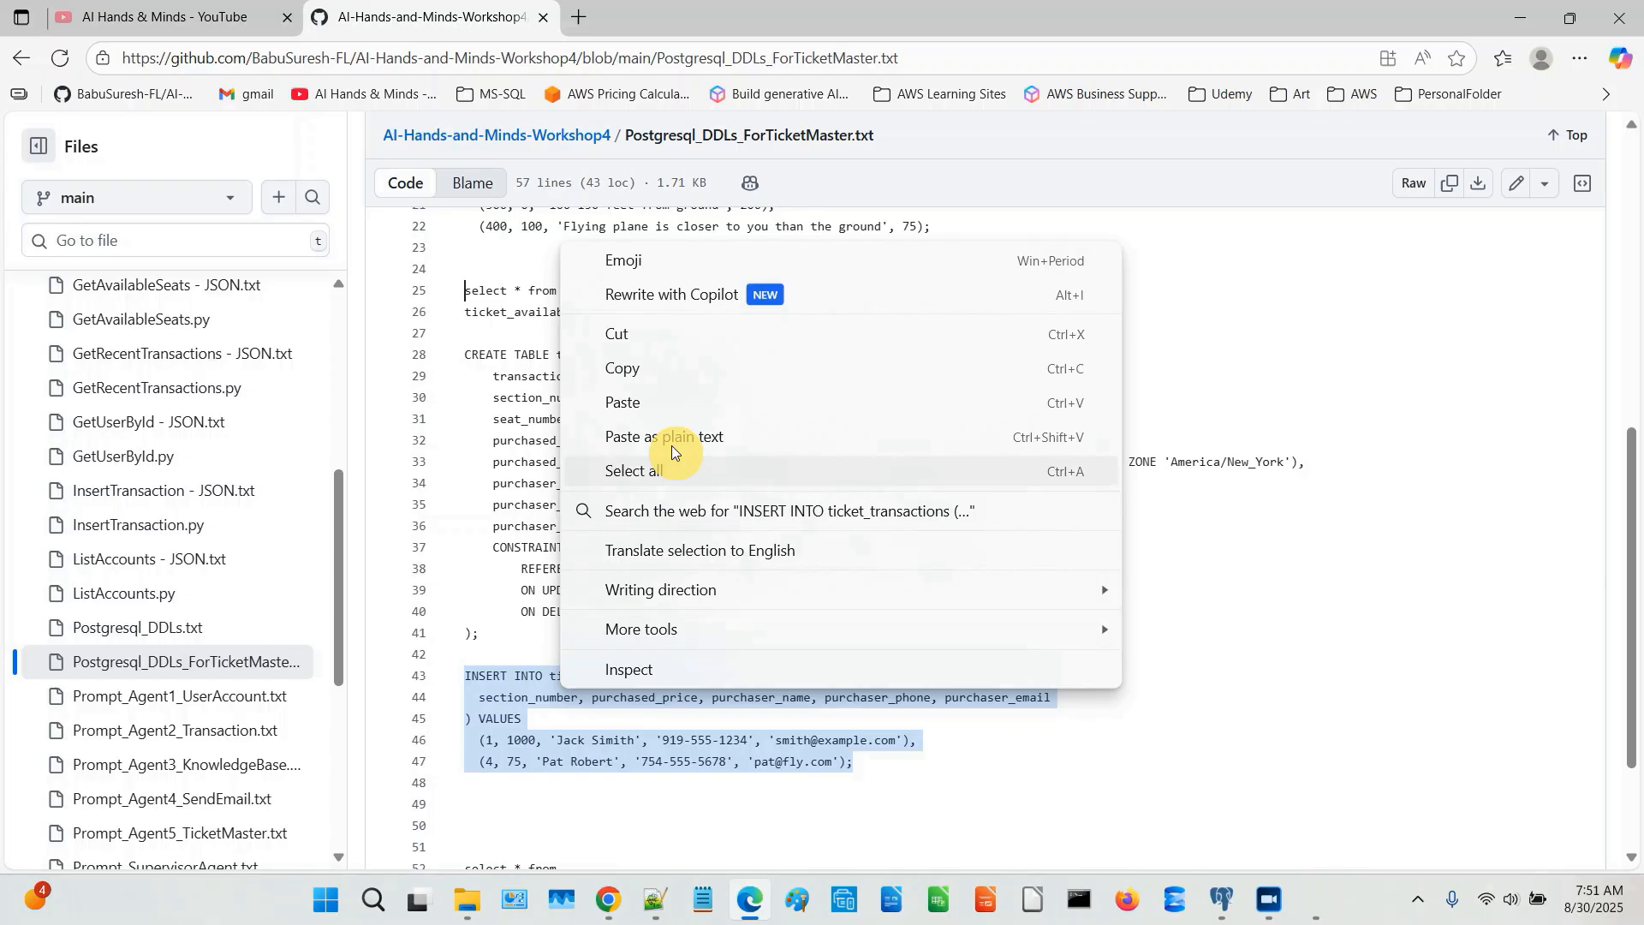
click(648, 362)
In pgAdmin, clear the CREATE TABLE query, paste the copied INSERT INTO ticket_transactions statement, and execute it.
click(1215, 903)
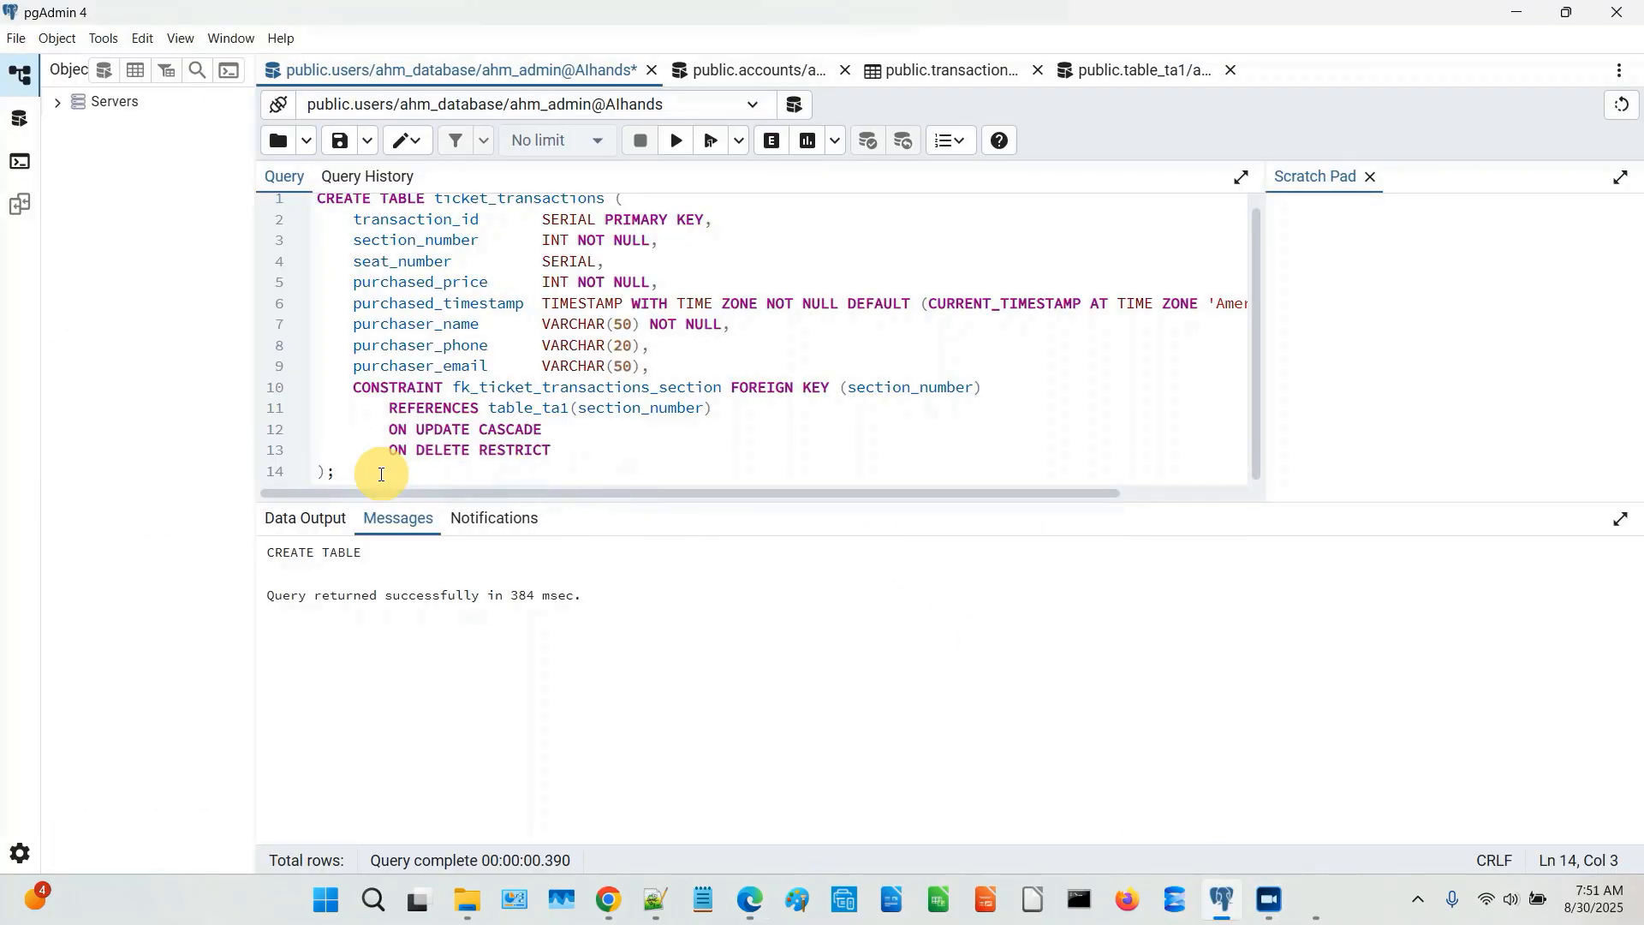
drag(378, 470, 295, 183)
key(Delete)
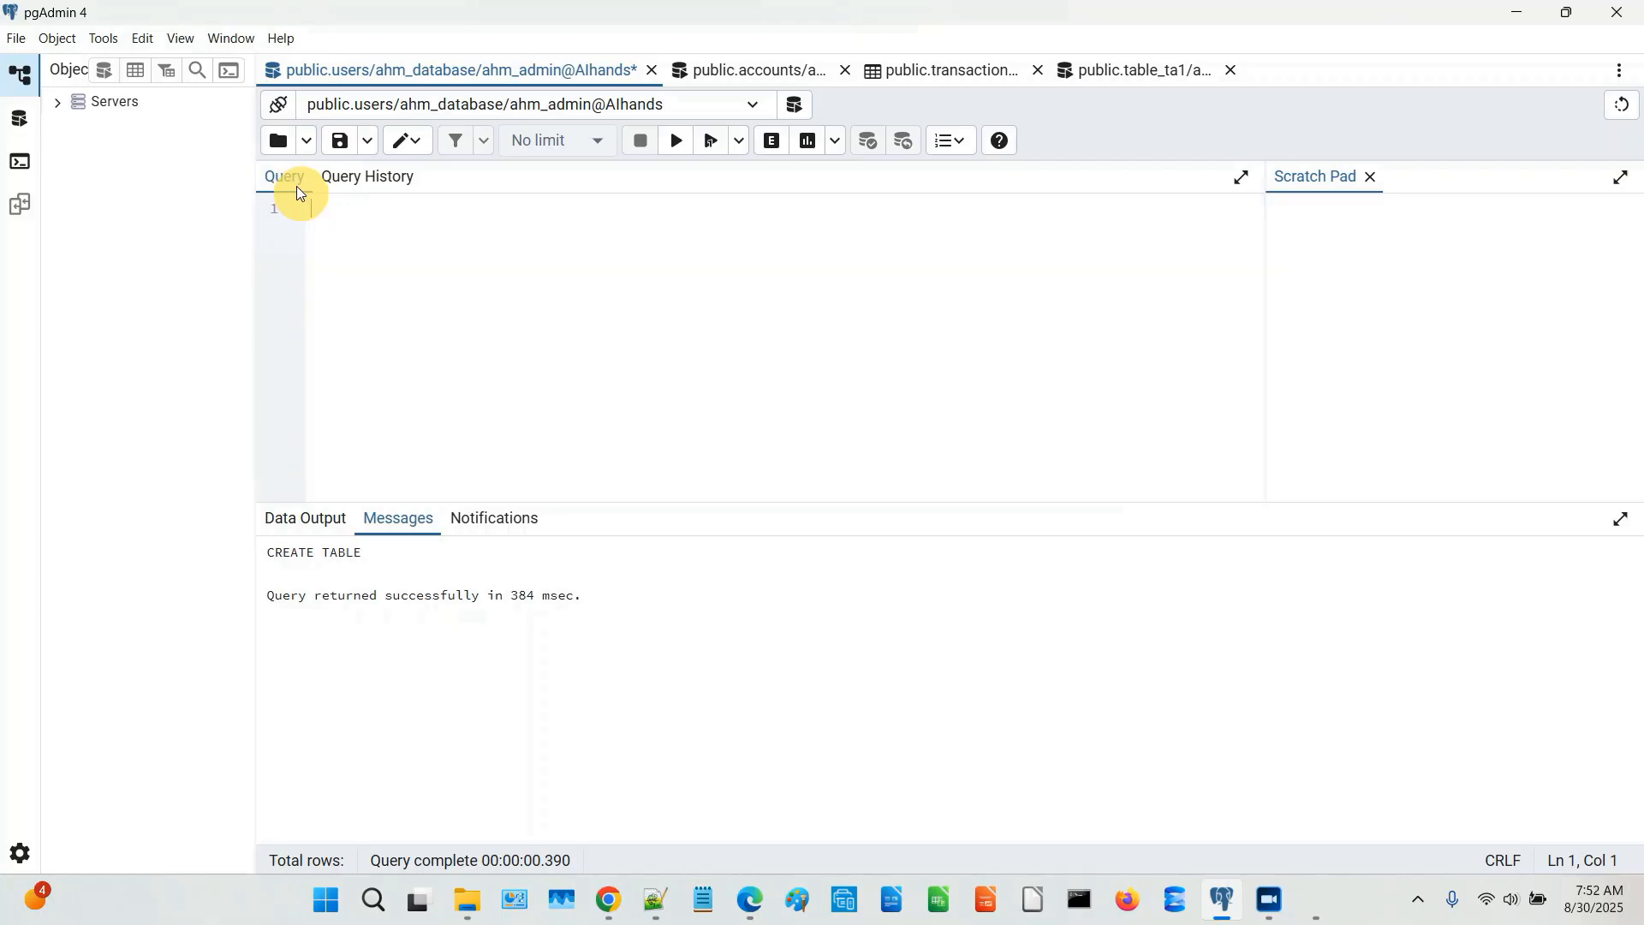
key(ctrl+v)
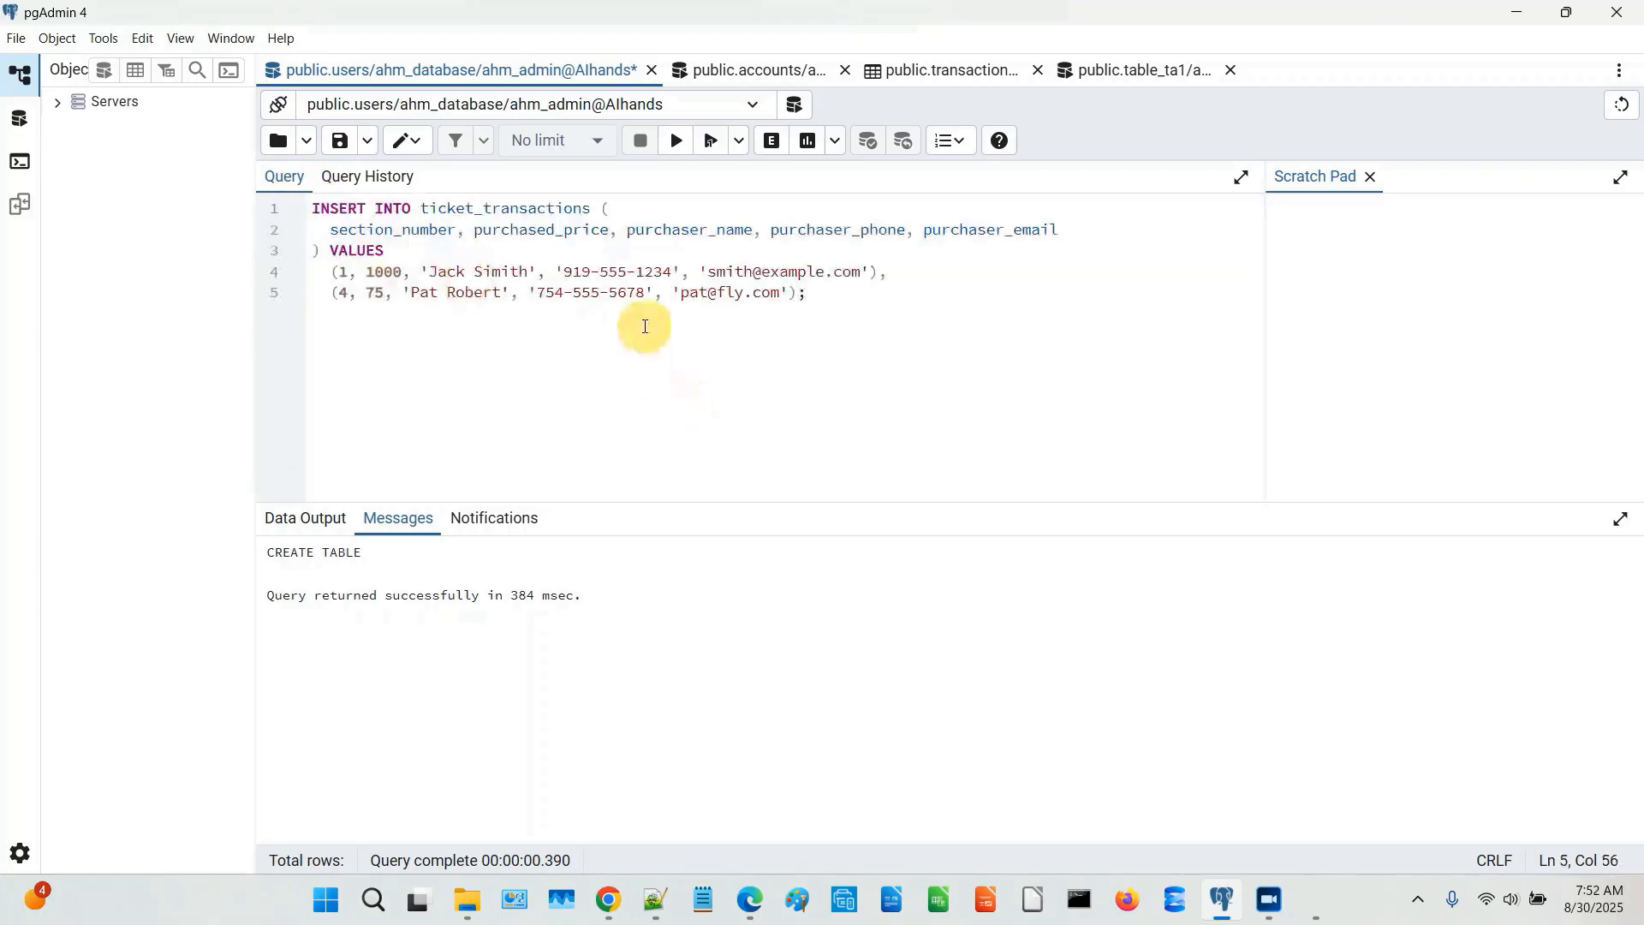
click(677, 147)
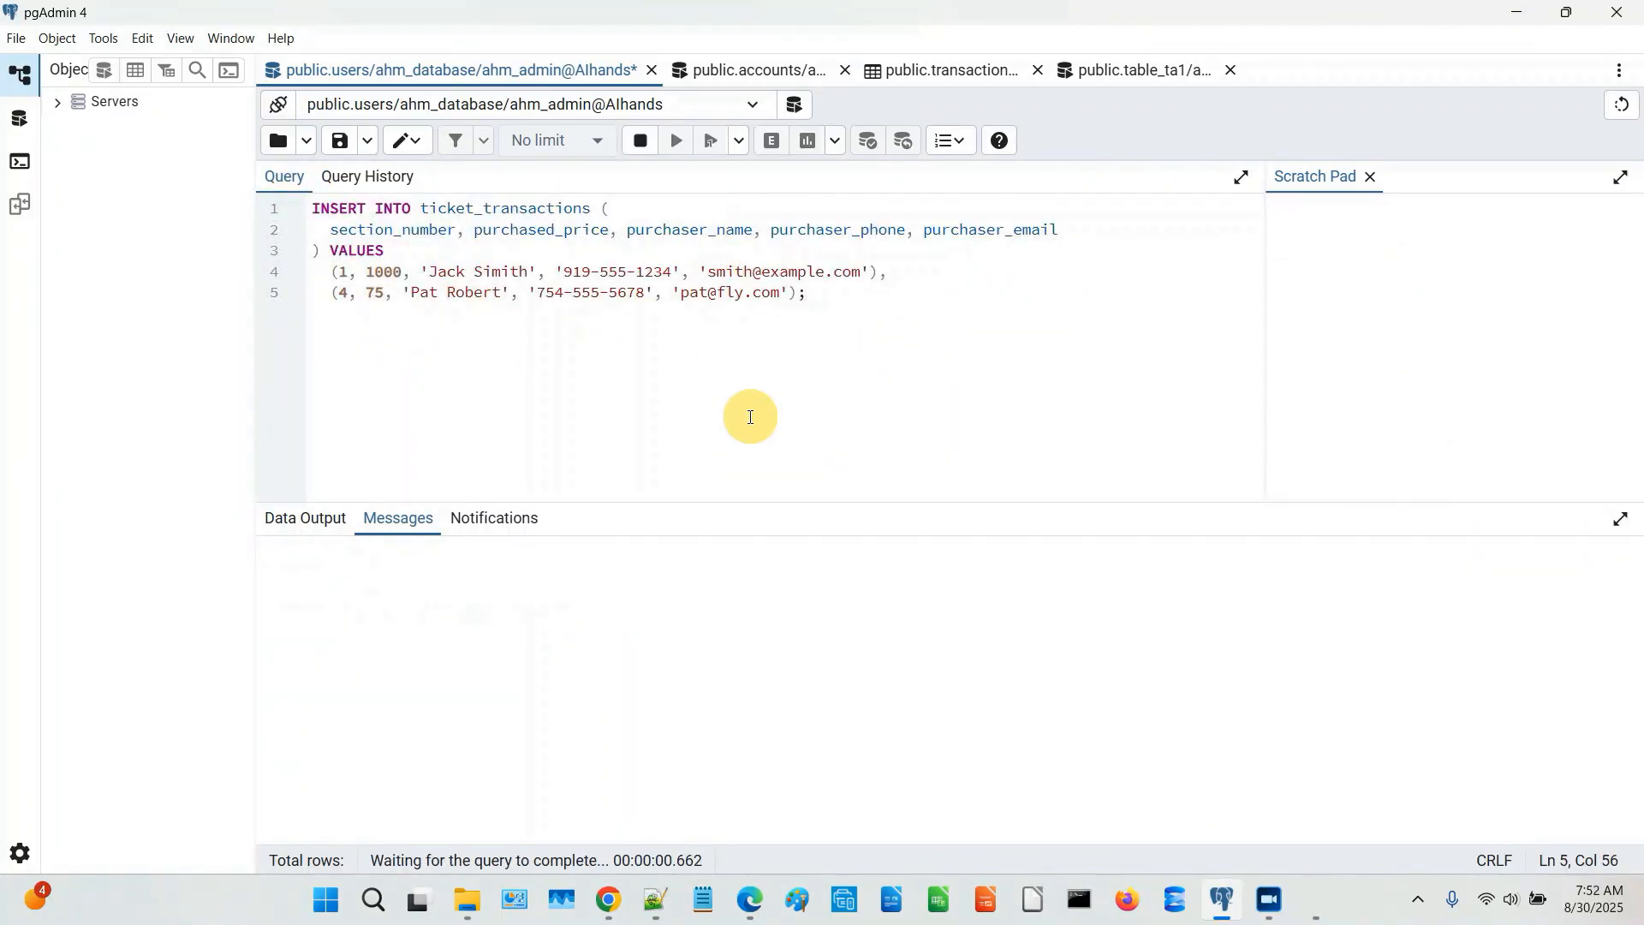
Switch to the GitHub file in Edge and copy the select query on ticket_transactions.
click(750, 897)
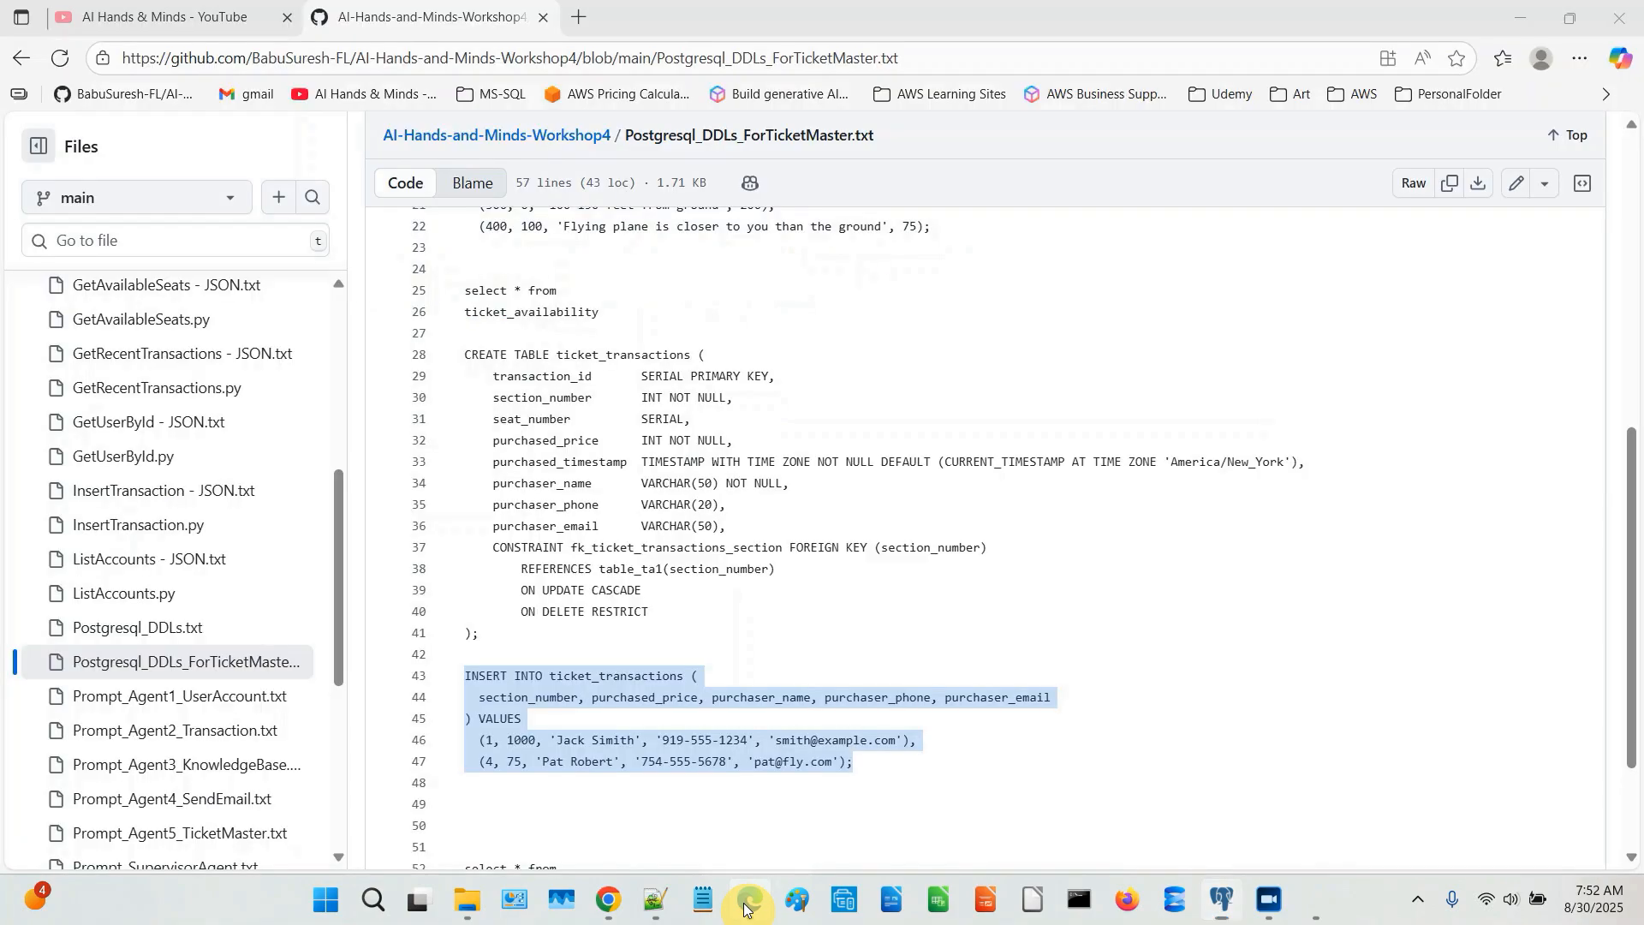
drag(1636, 606, 1627, 689)
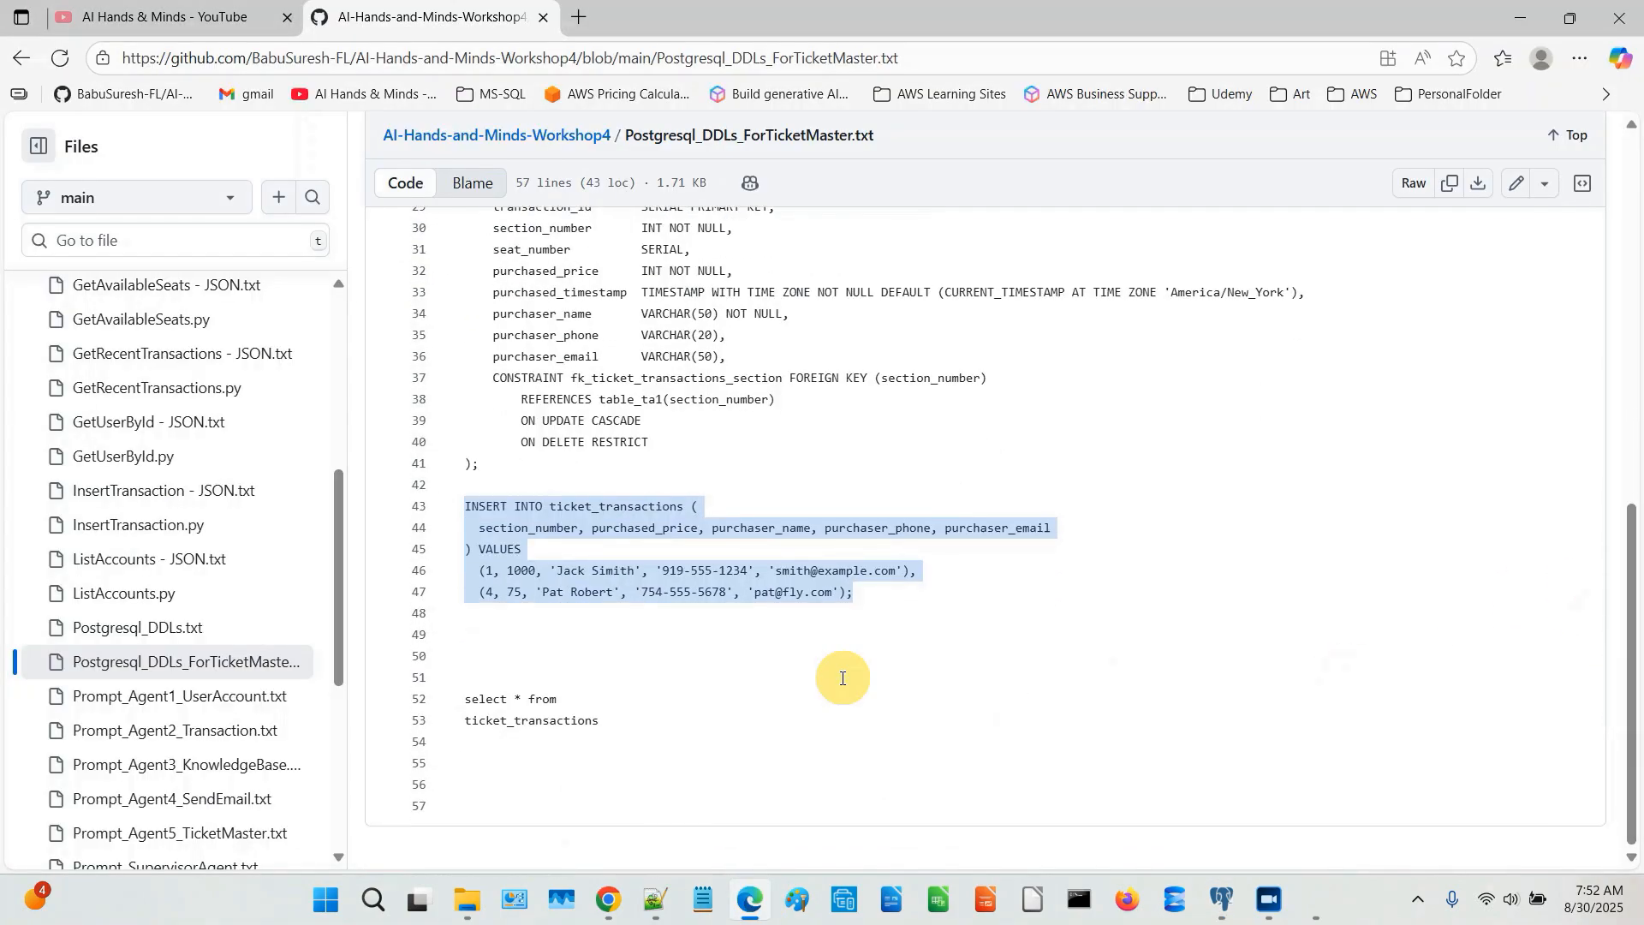
drag(617, 722, 471, 691)
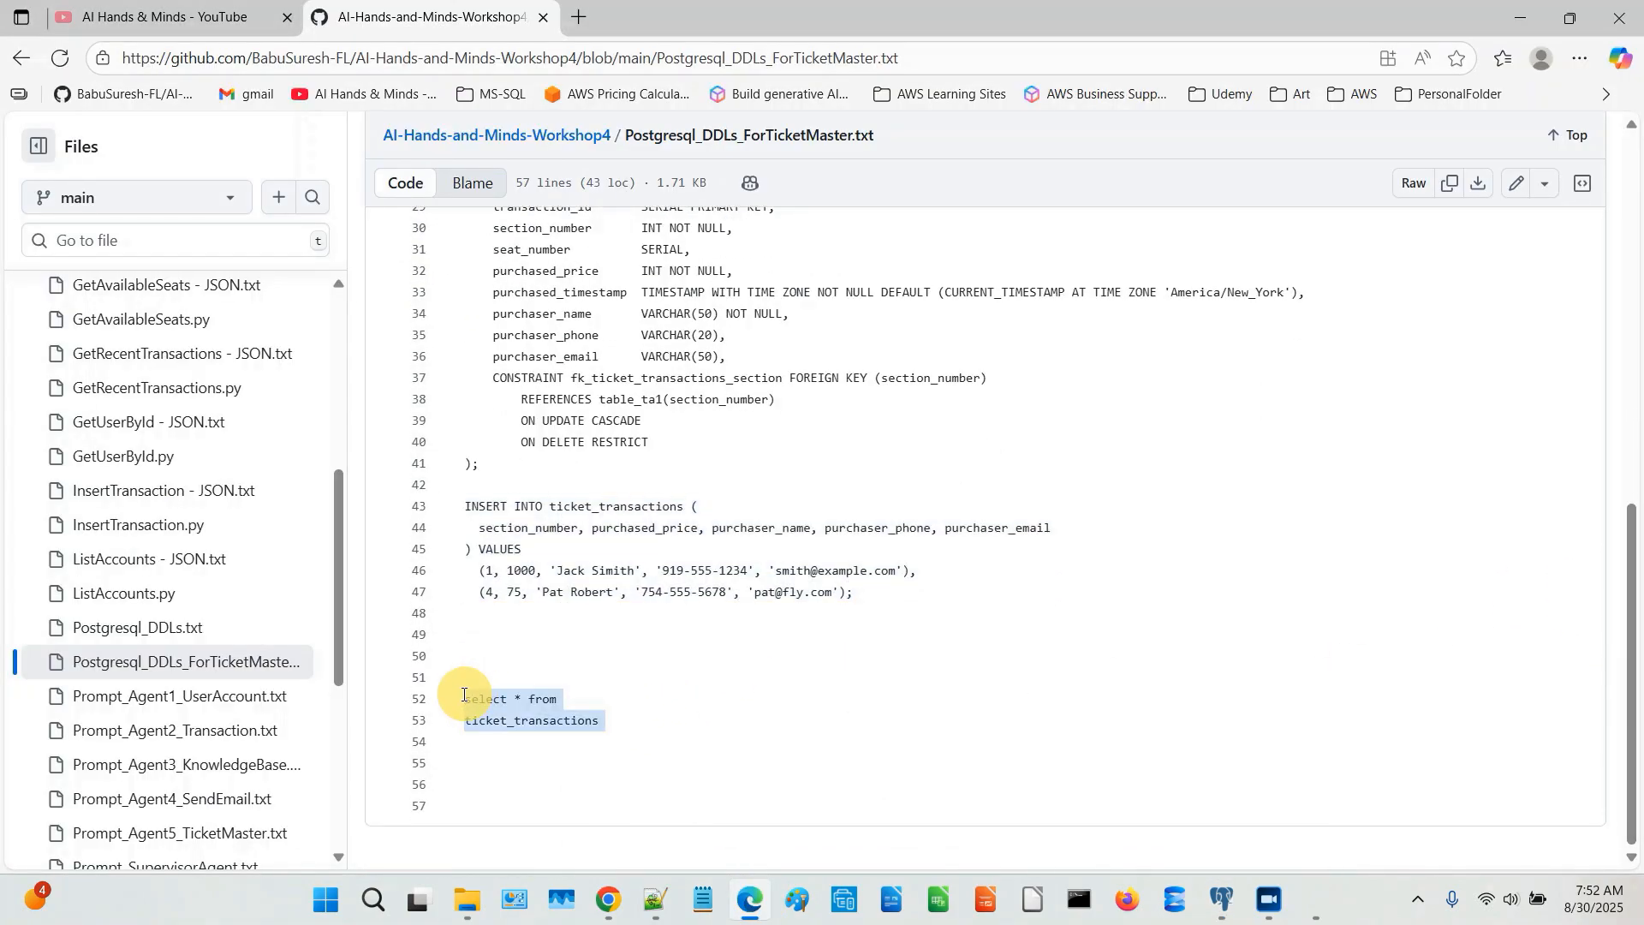
In pgAdmin, replace the INSERT statement with the copied select query on ticket_transactions and execute it.
click(1222, 898)
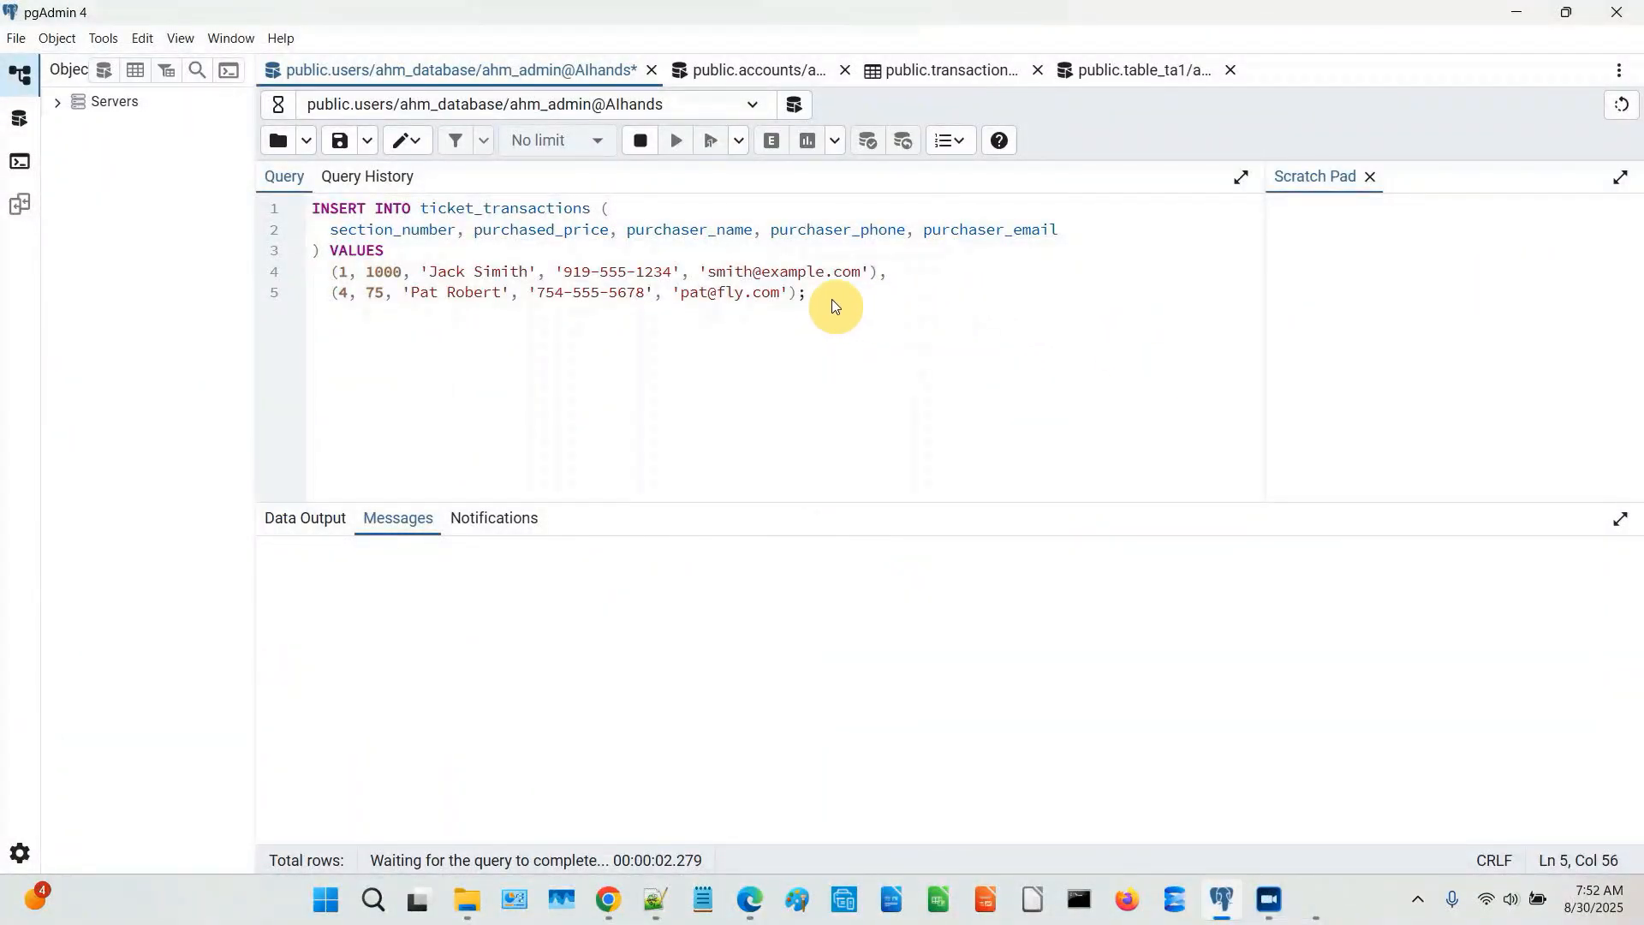
key(ctrl+a)
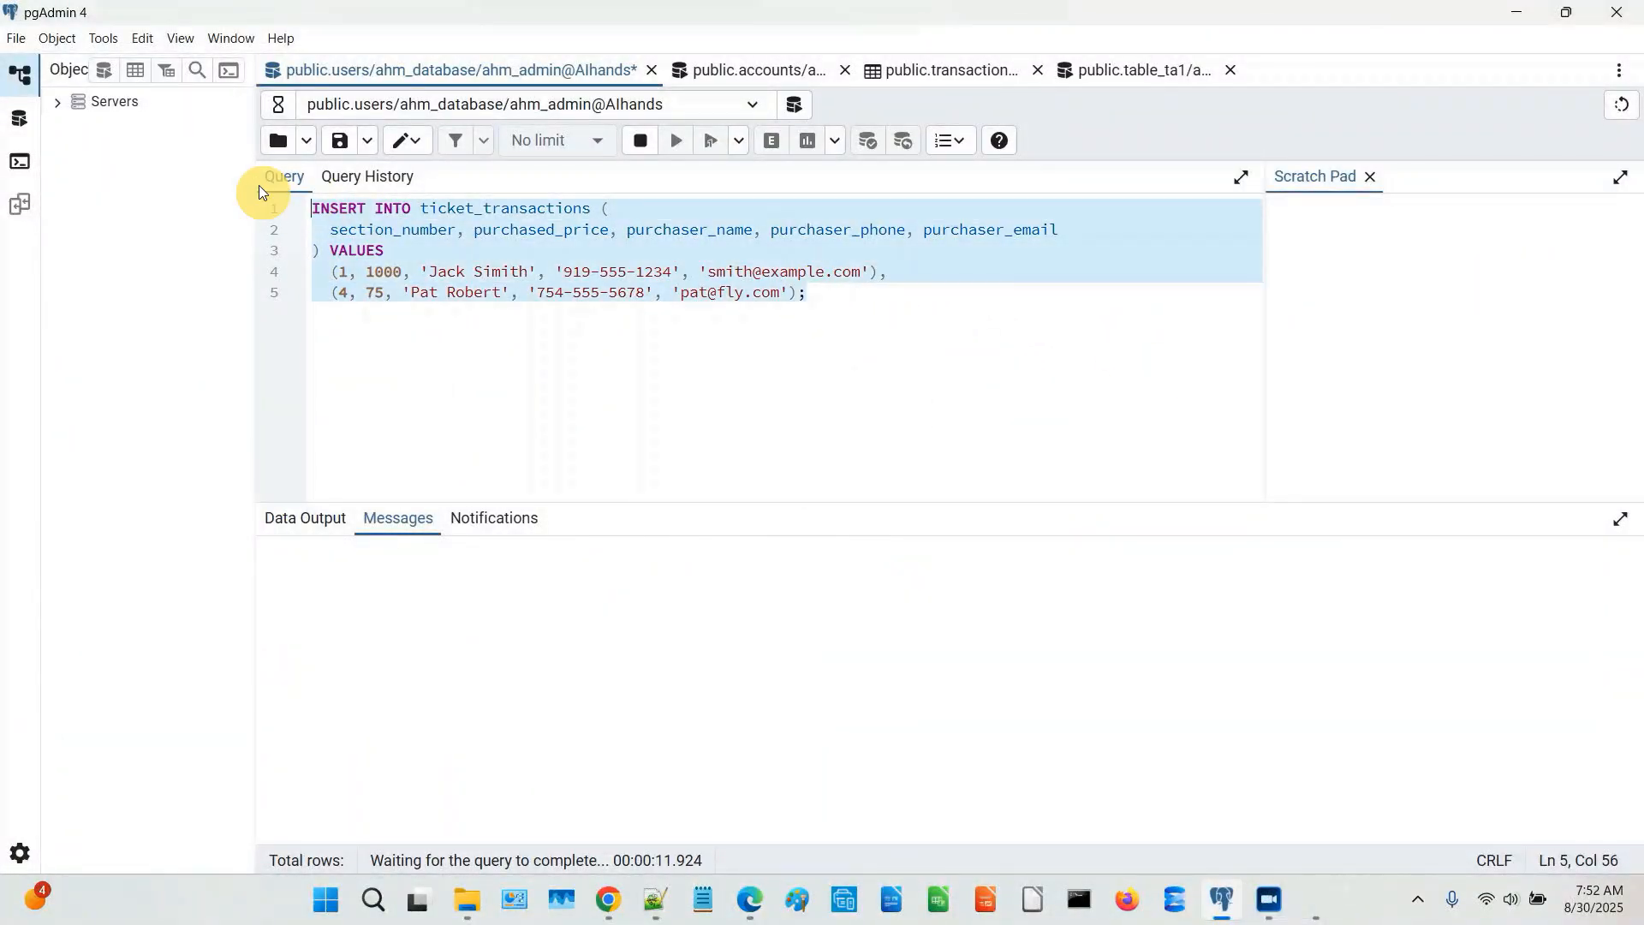
key(ctrl+v)
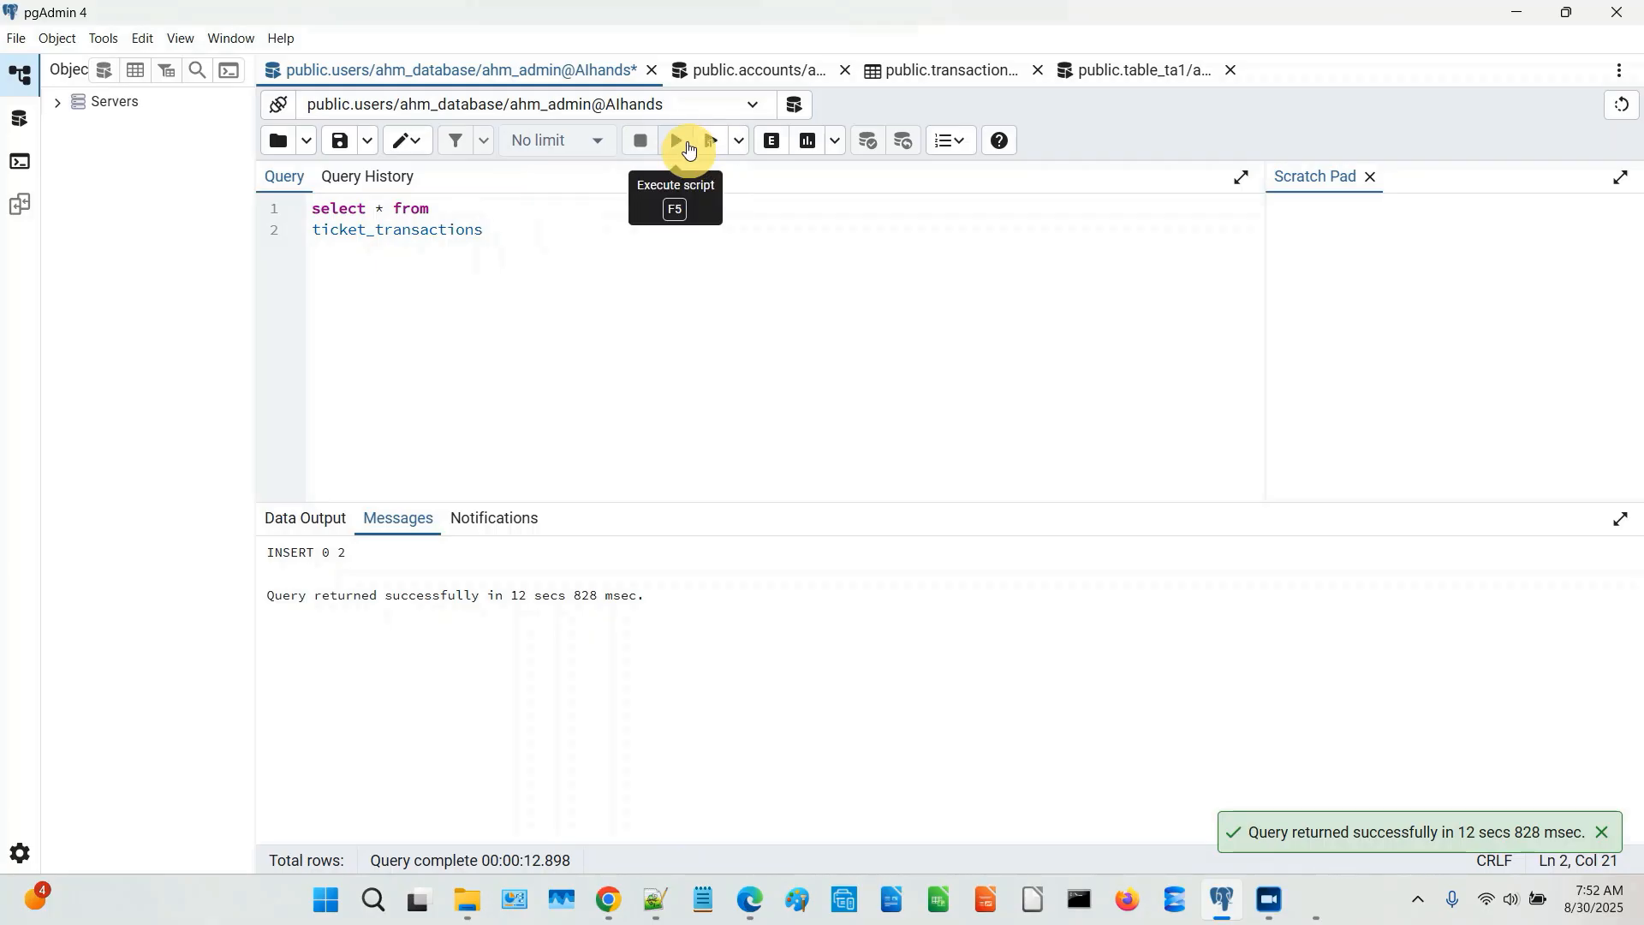
click(677, 141)
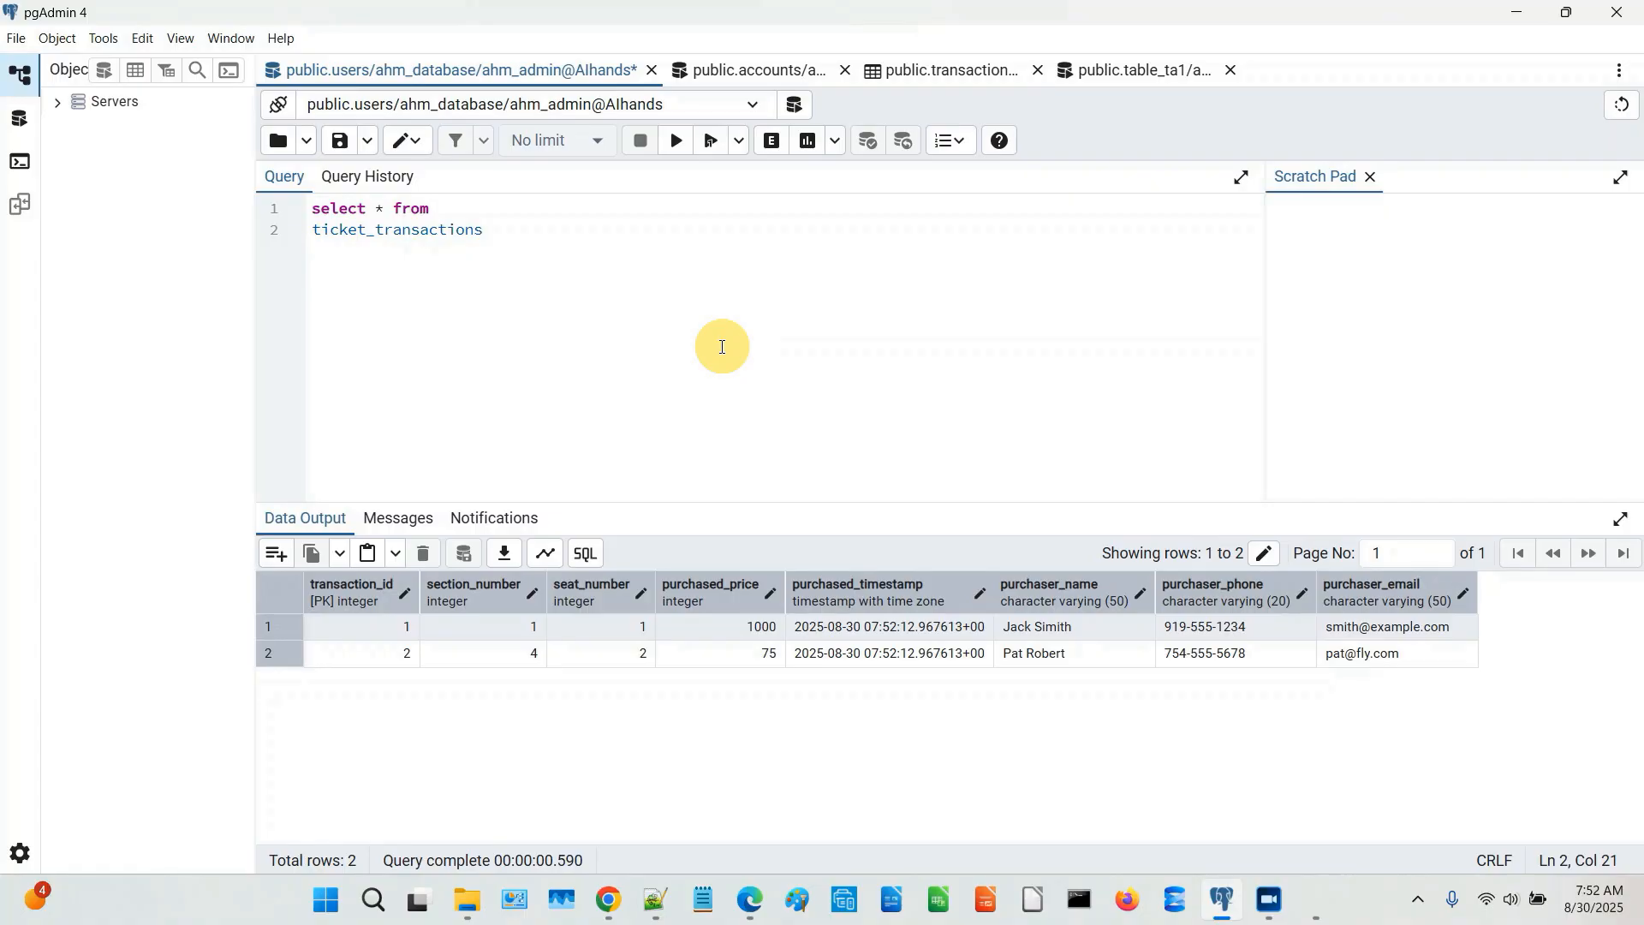
Switch to the AWS console in Chrome and set the GetAvailableSeats function's timeout minutes to 1, saving the general configuration.
click(611, 901)
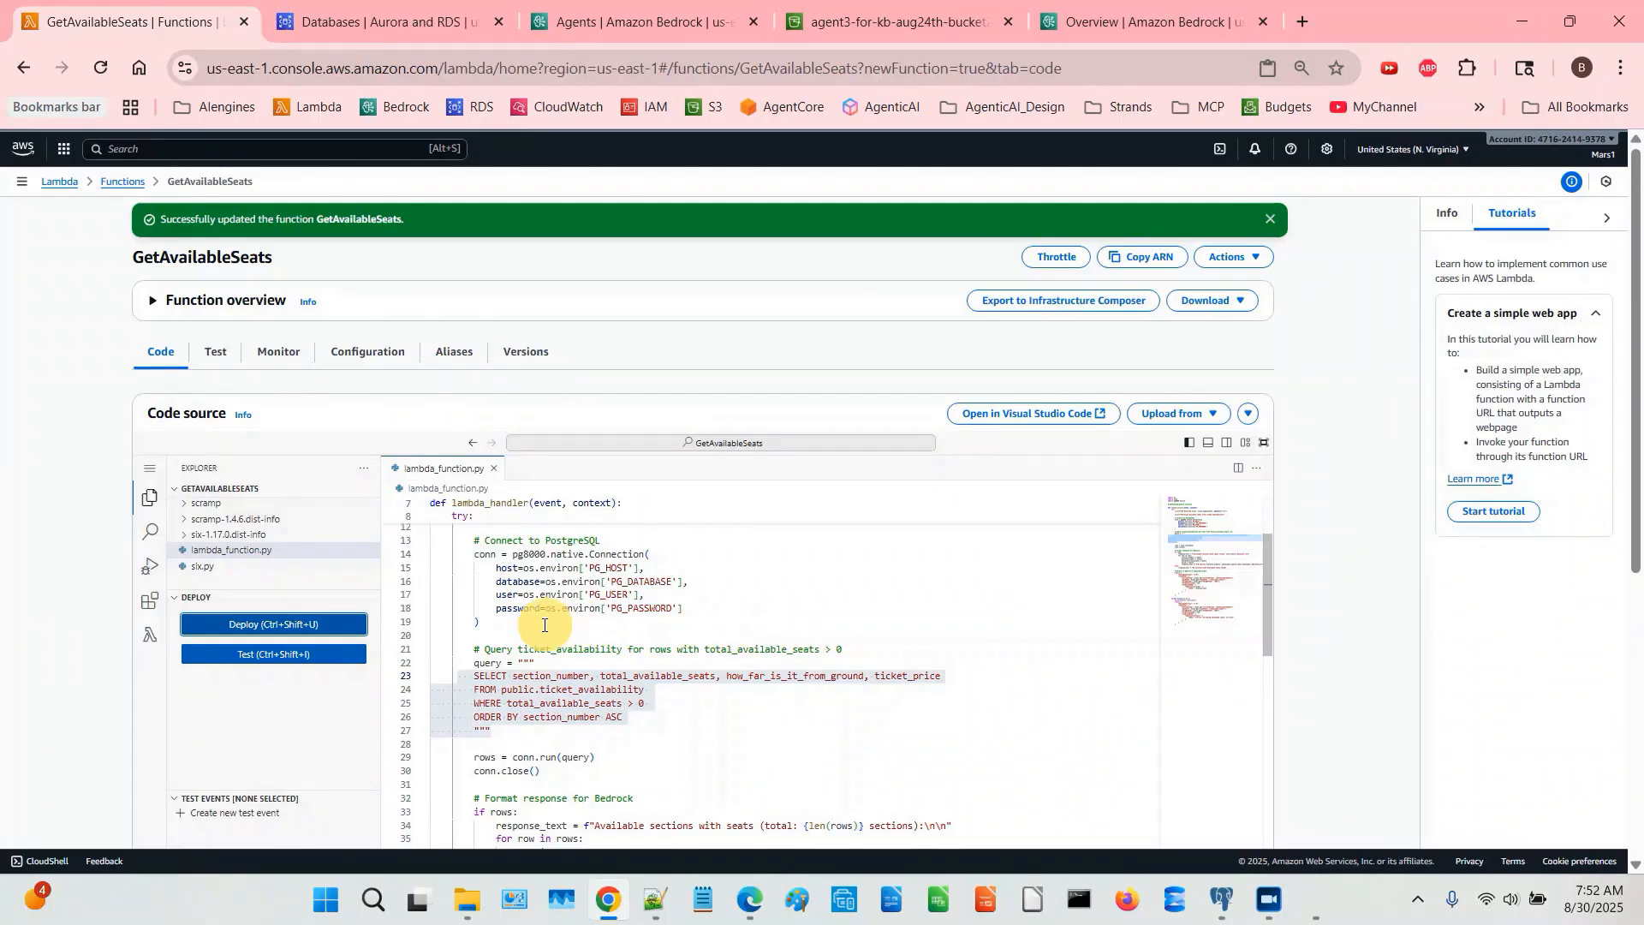
click(369, 358)
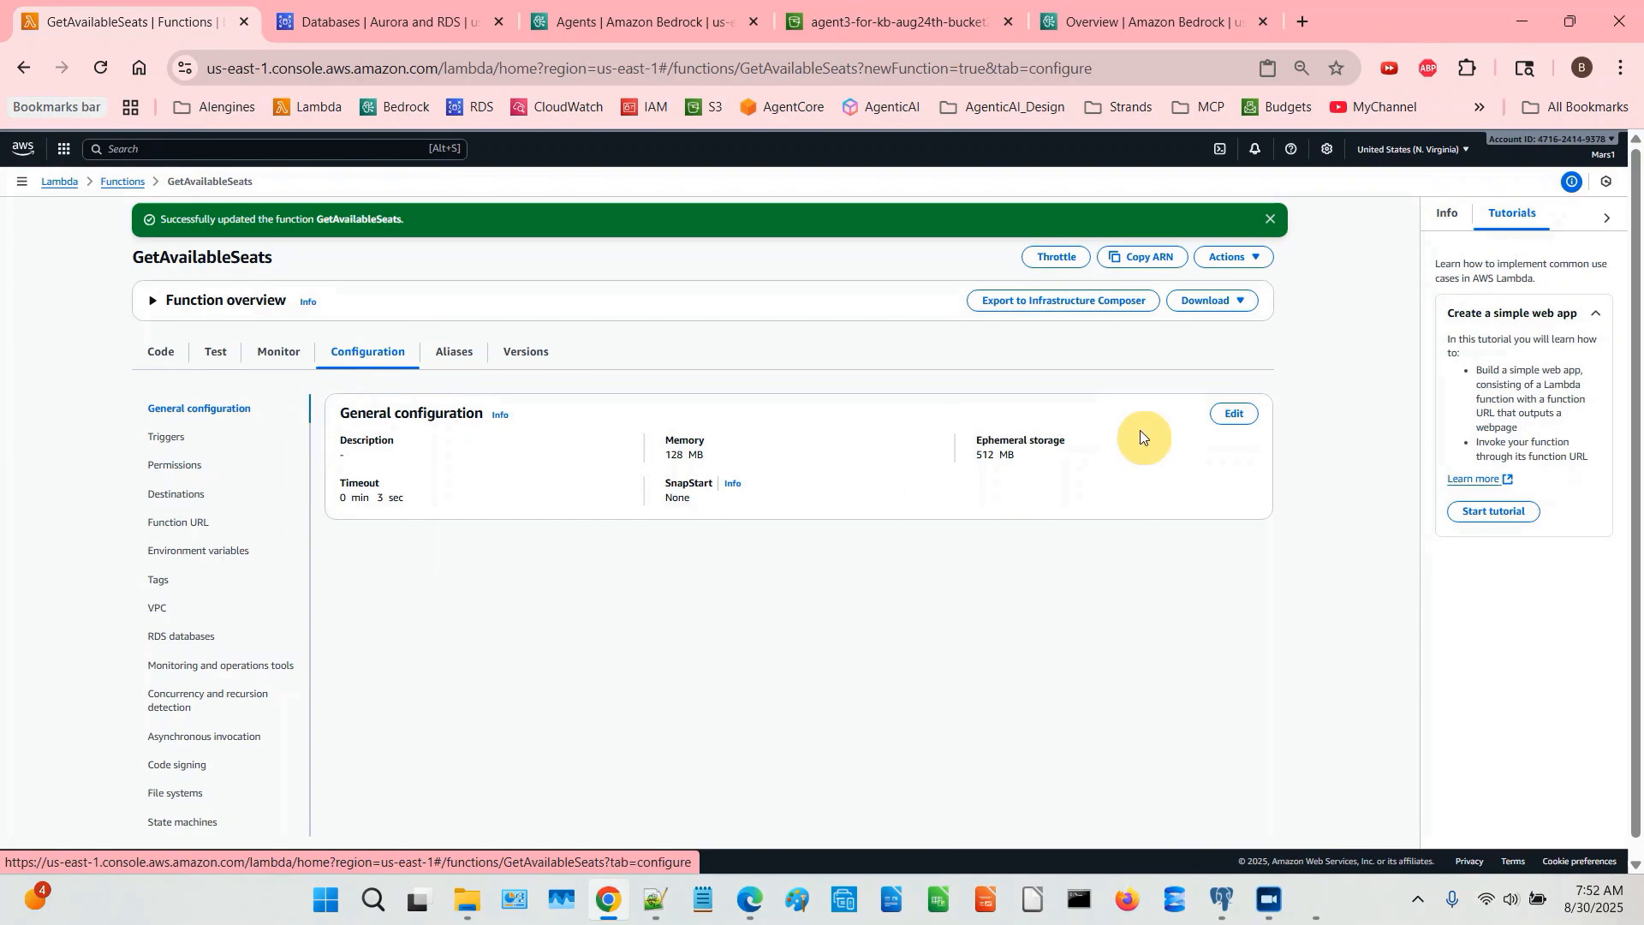
click(1233, 415)
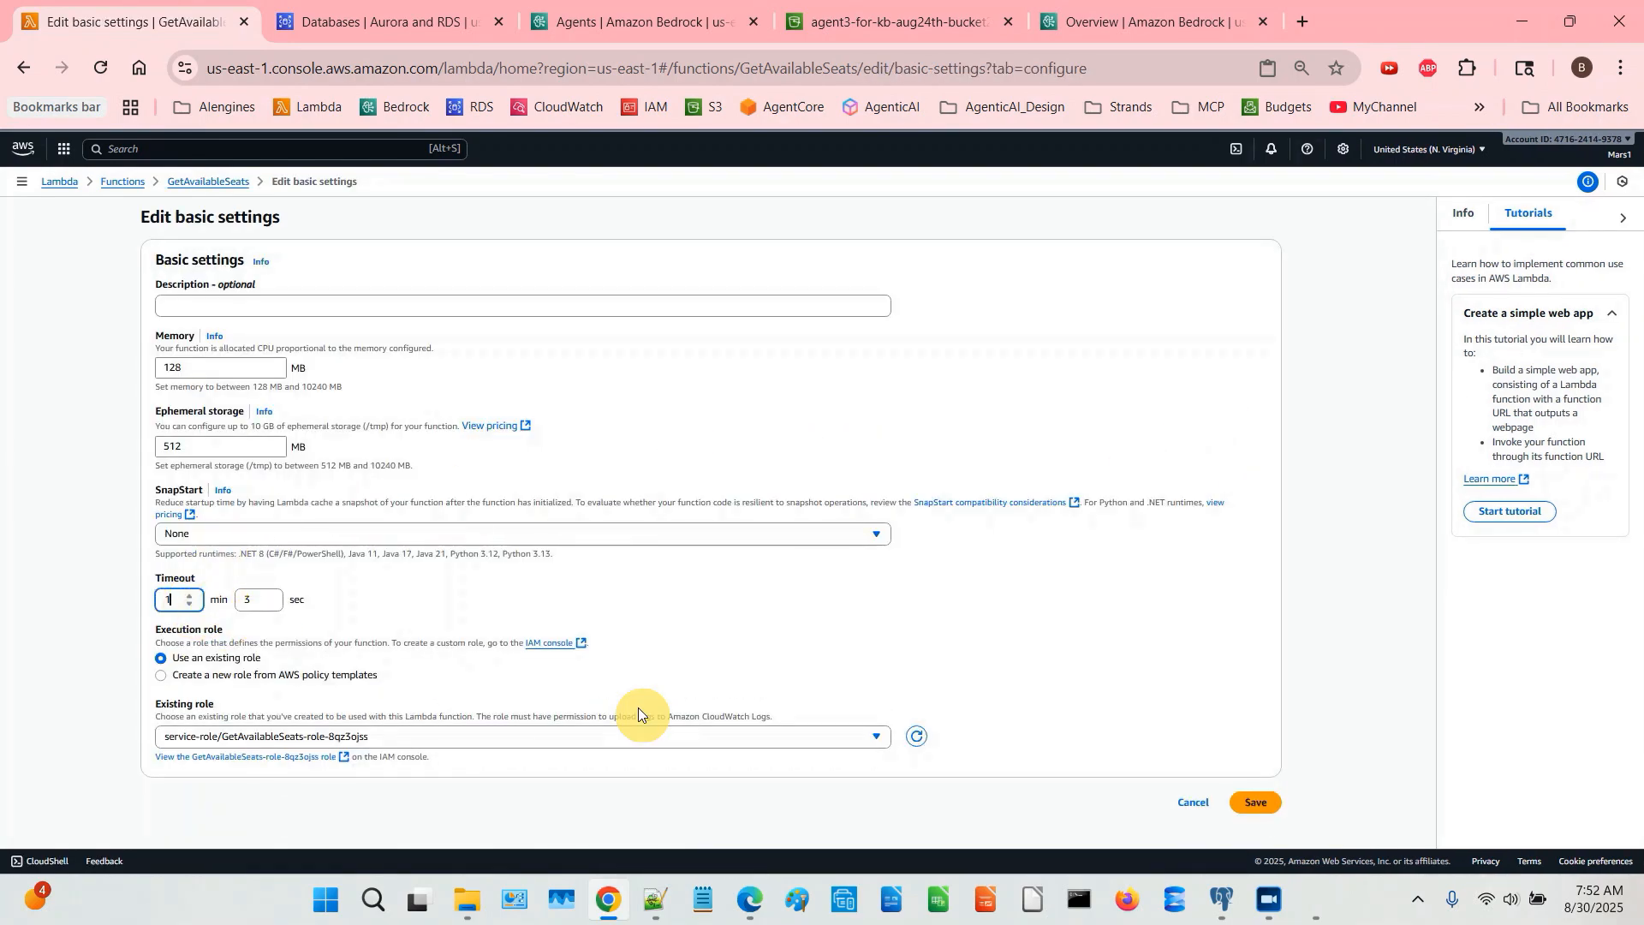
click(1256, 803)
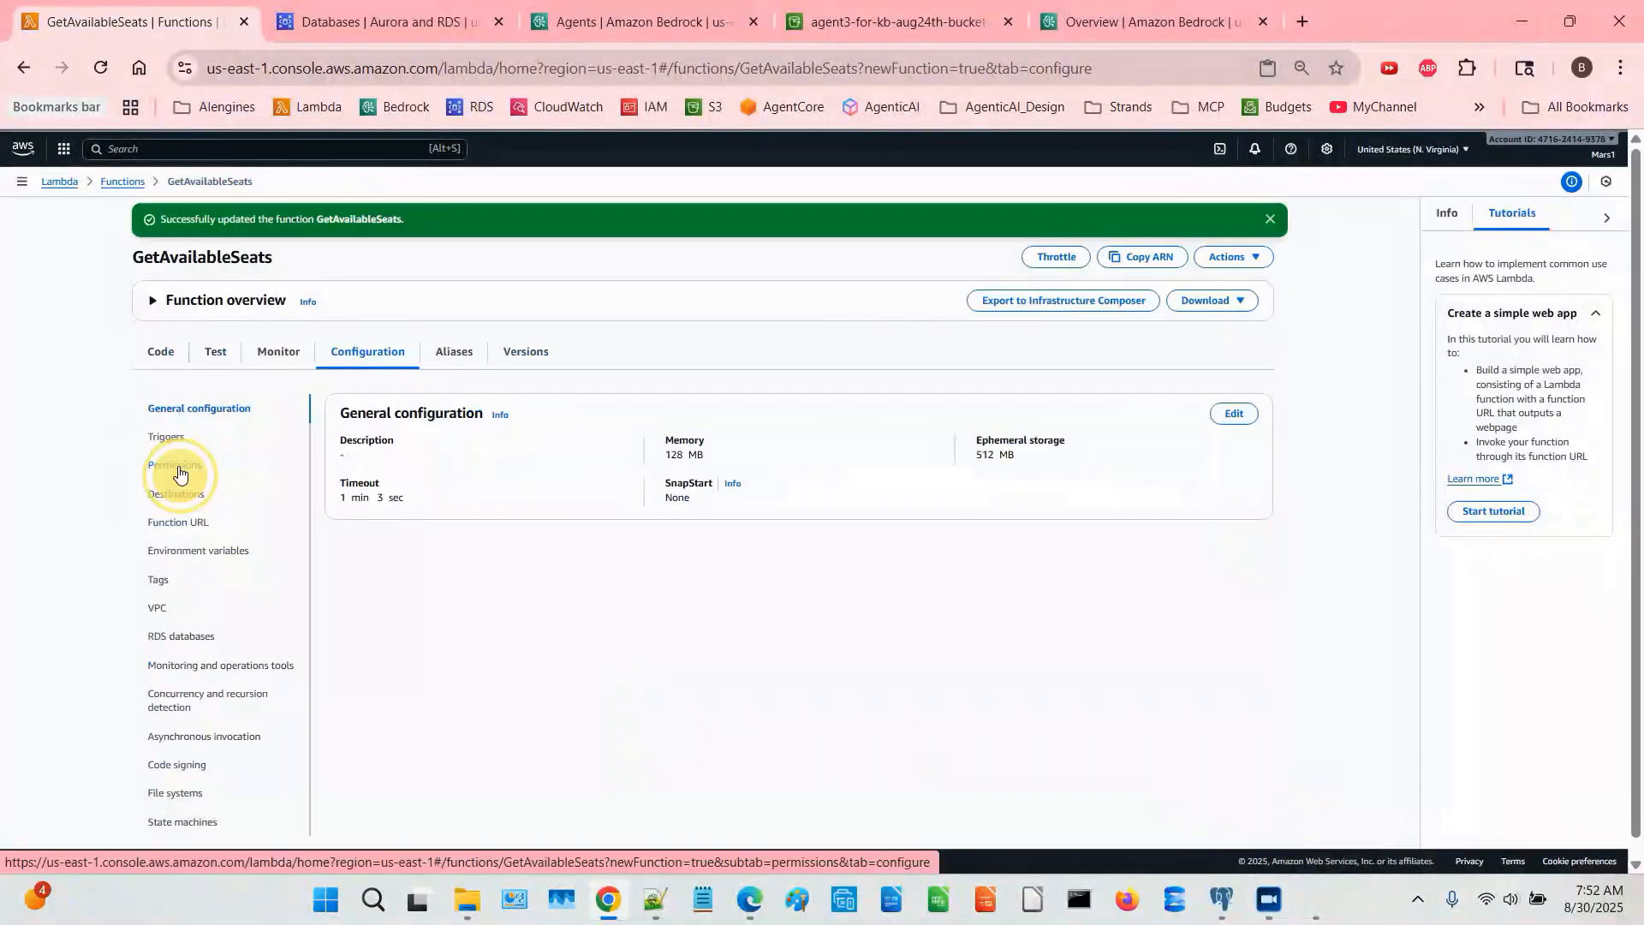
Start a resource-based policy statement for GetAvailableSeats with AWS service Other, statement ID gsa1 and principal bedrock.amazonaws.com.
click(177, 467)
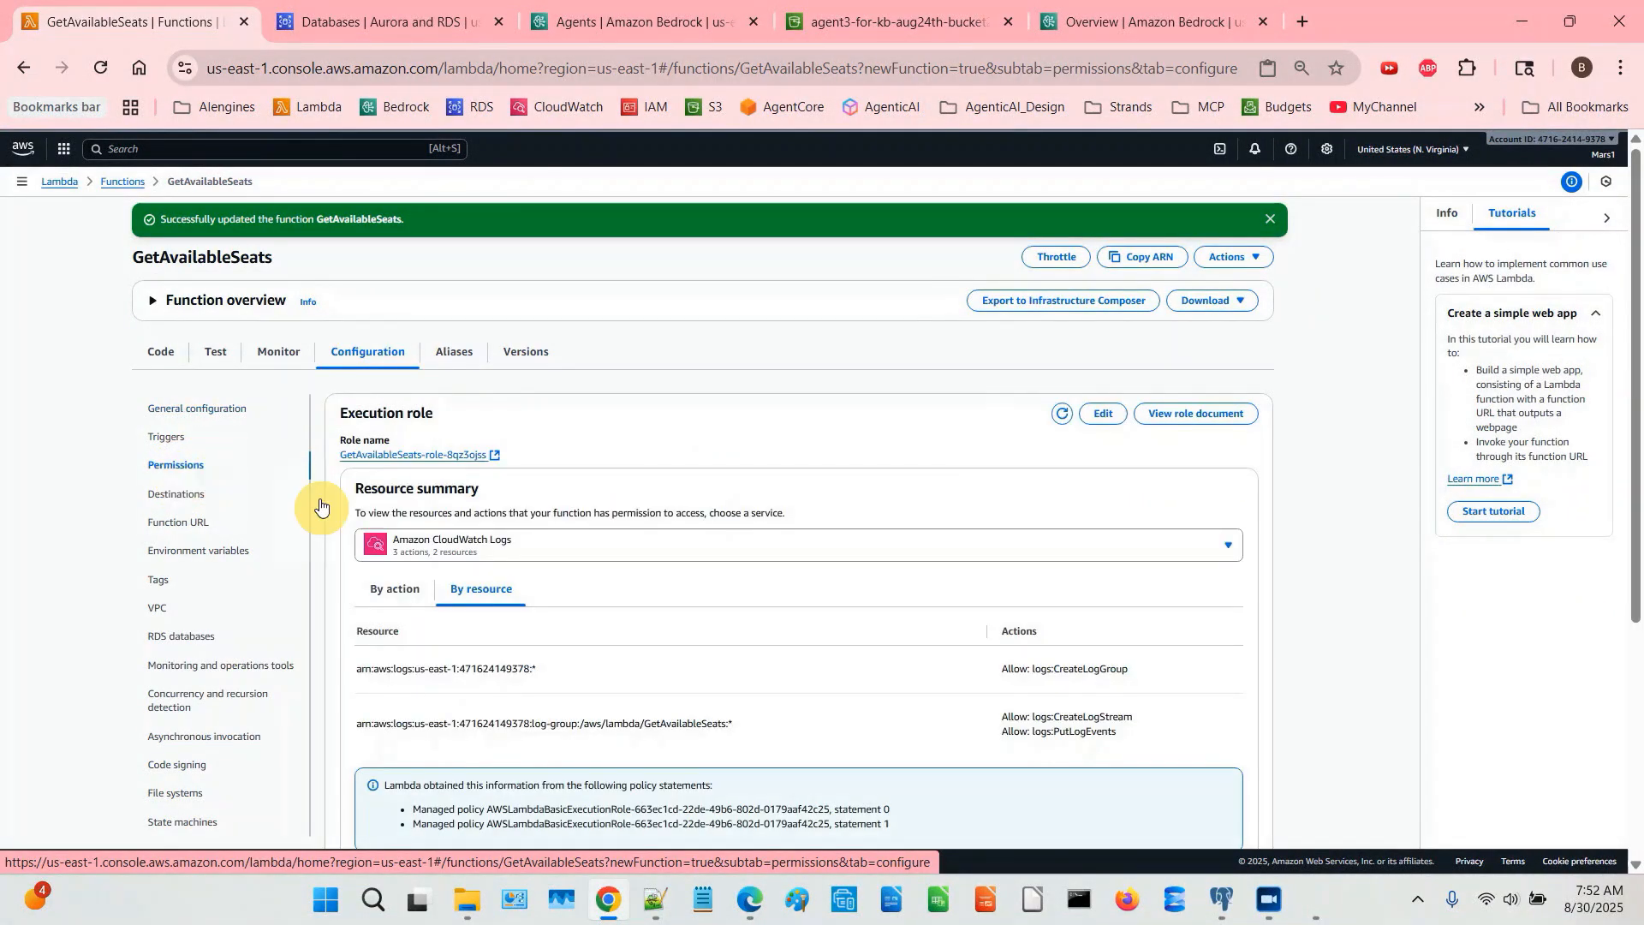
drag(1637, 535, 1632, 690)
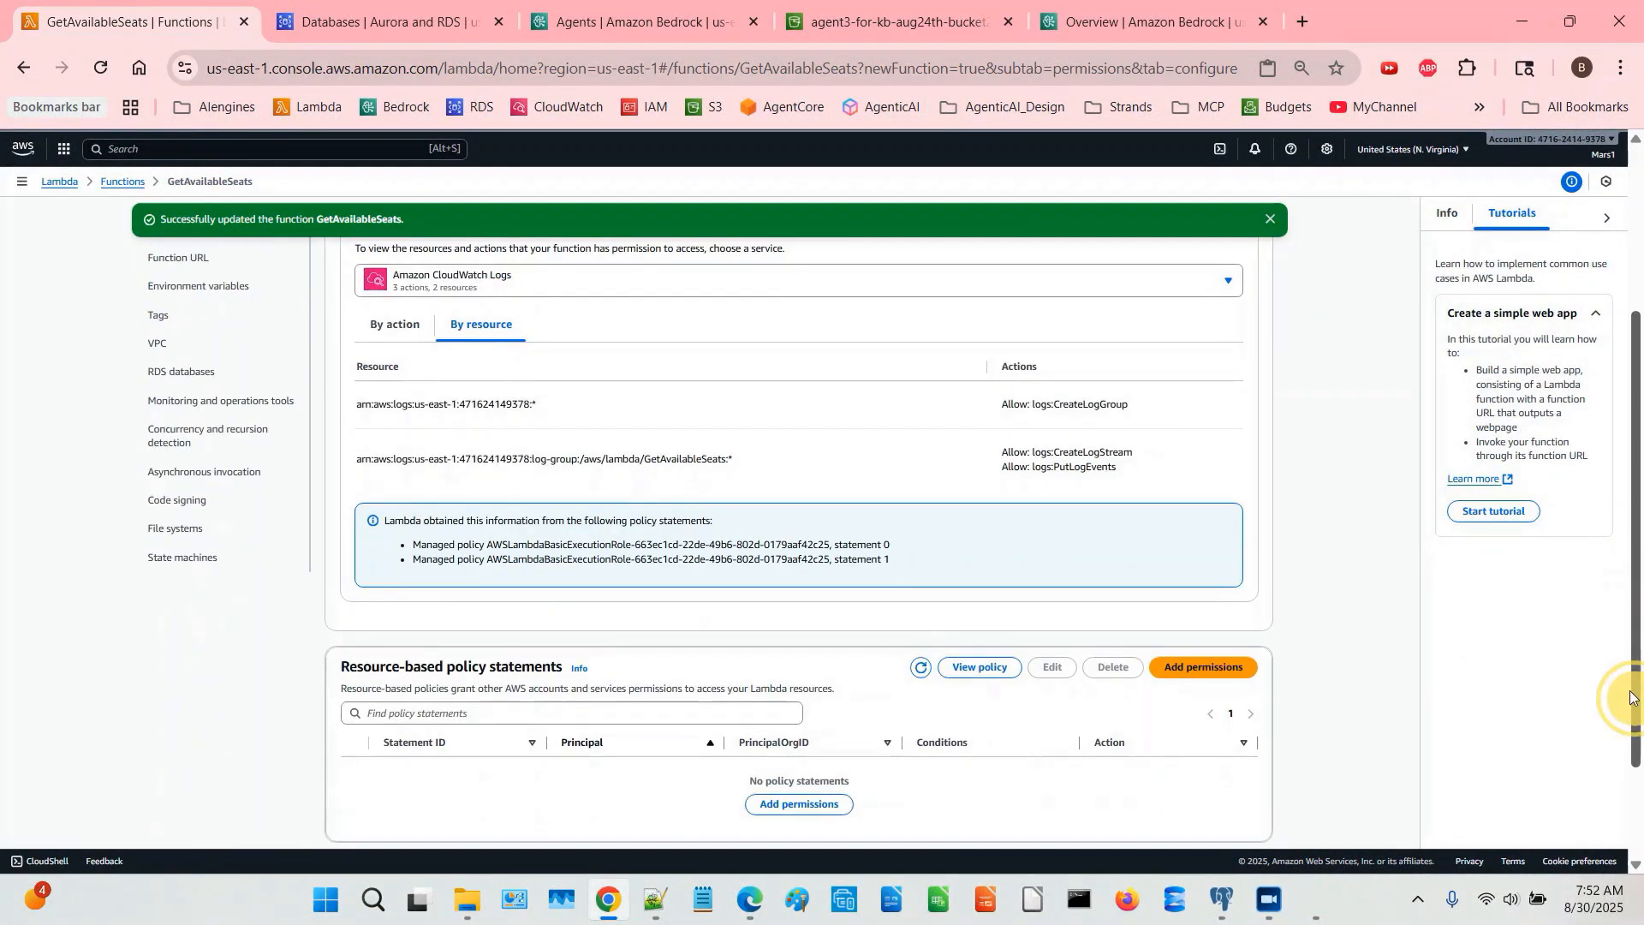
click(1214, 676)
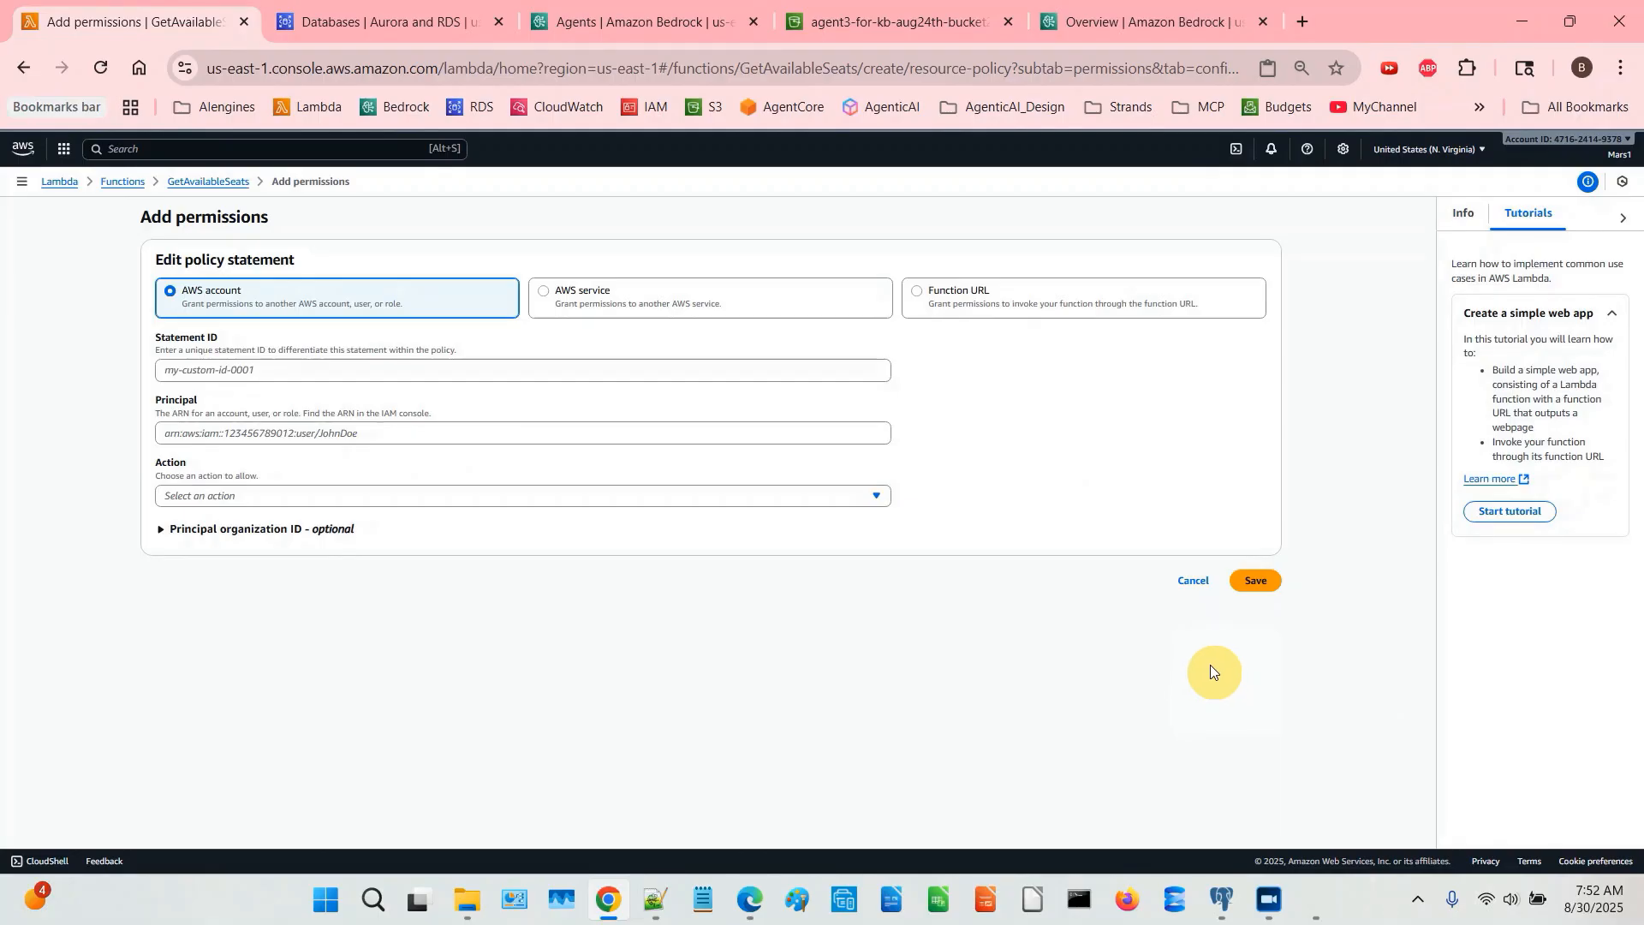
click(593, 296)
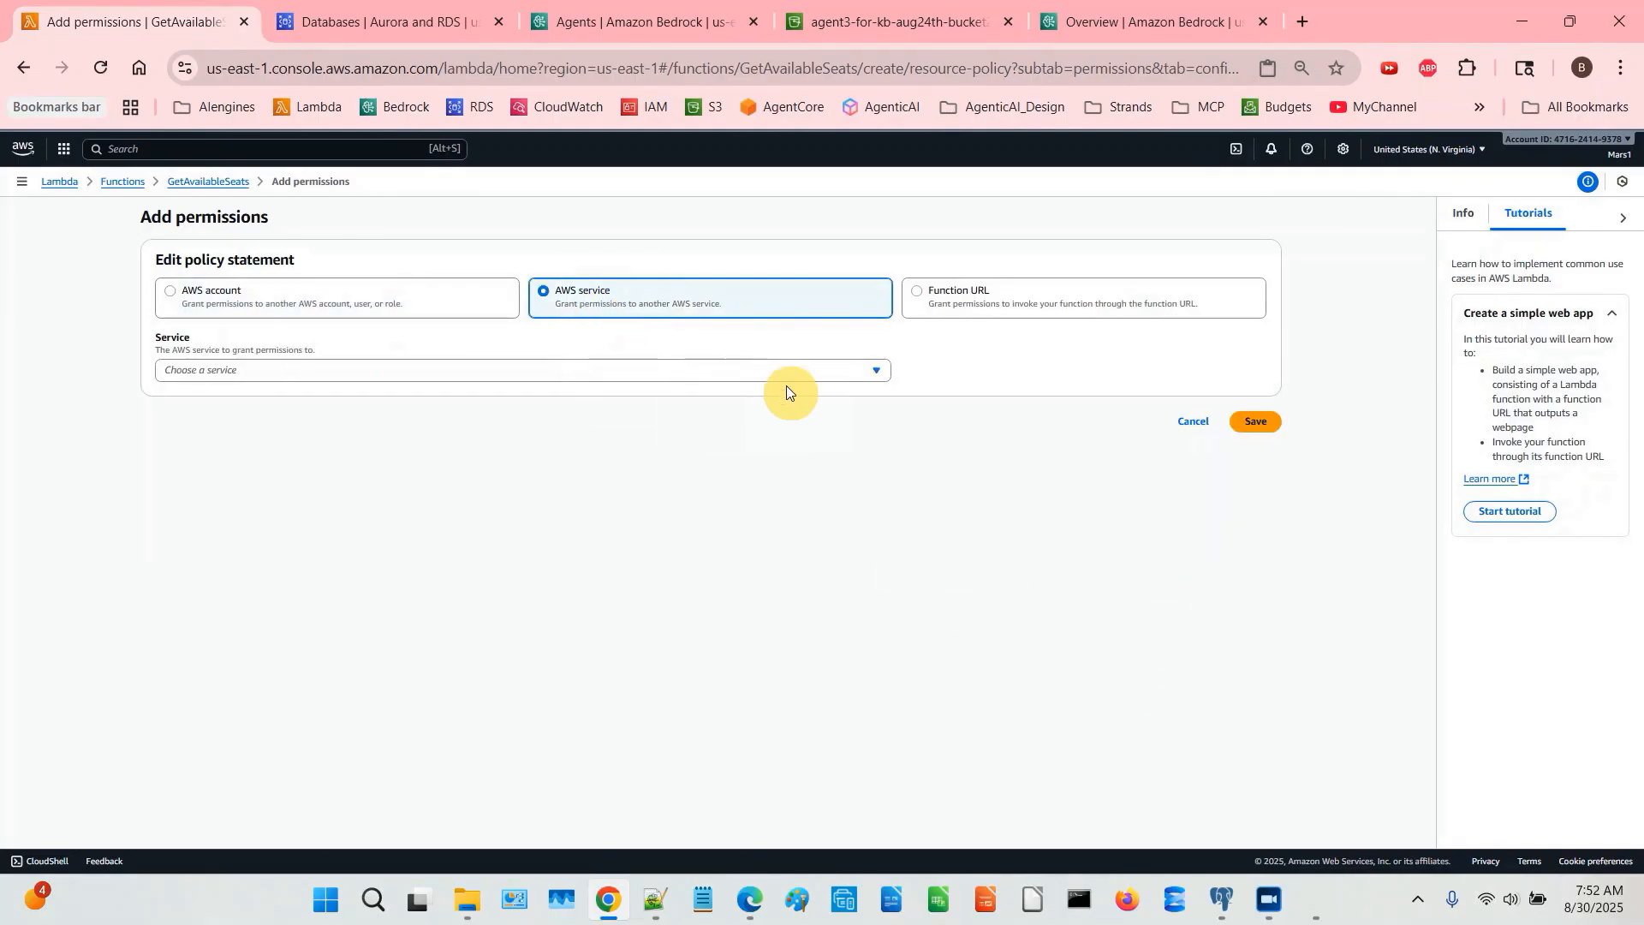
click(875, 377)
click(317, 695)
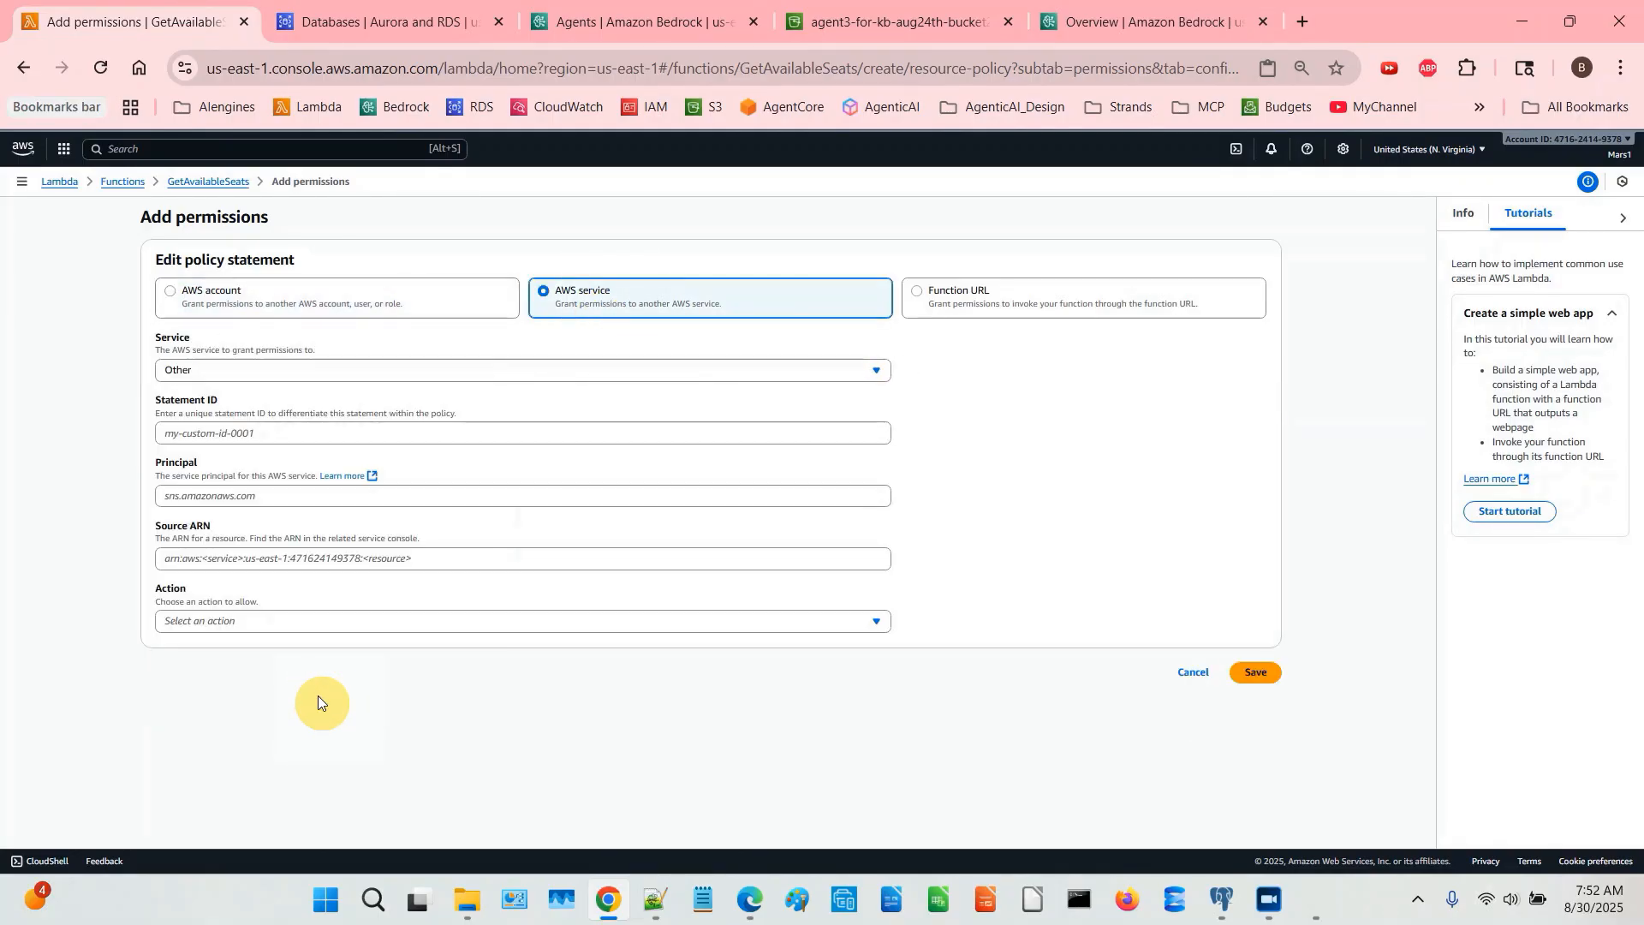
click(341, 434)
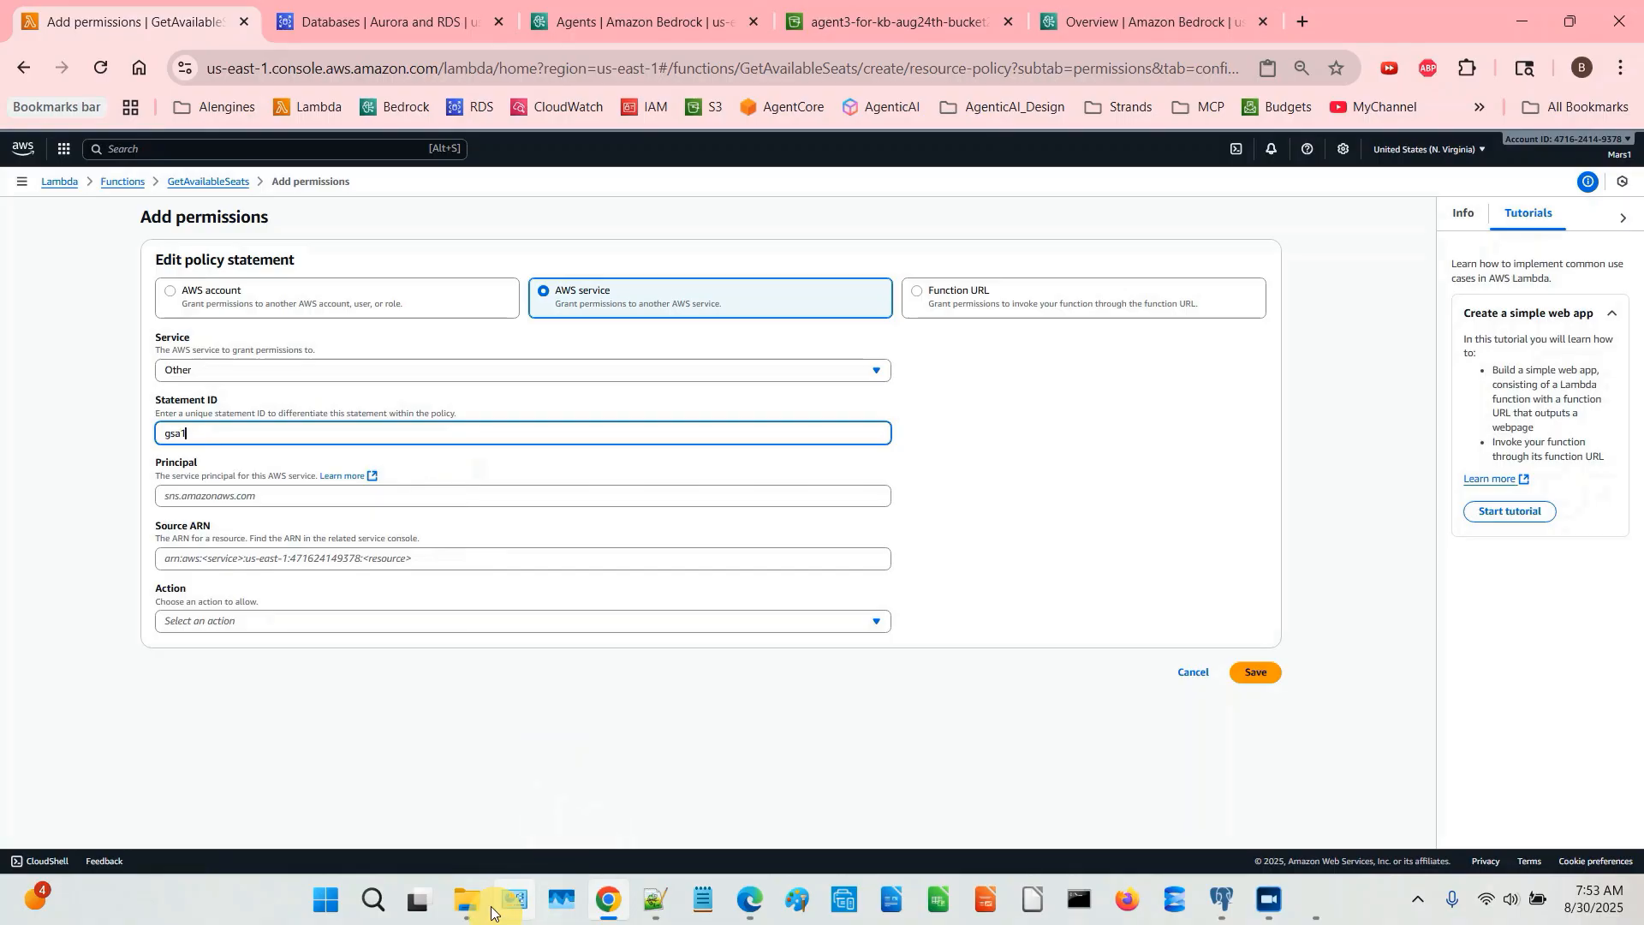
click(276, 495)
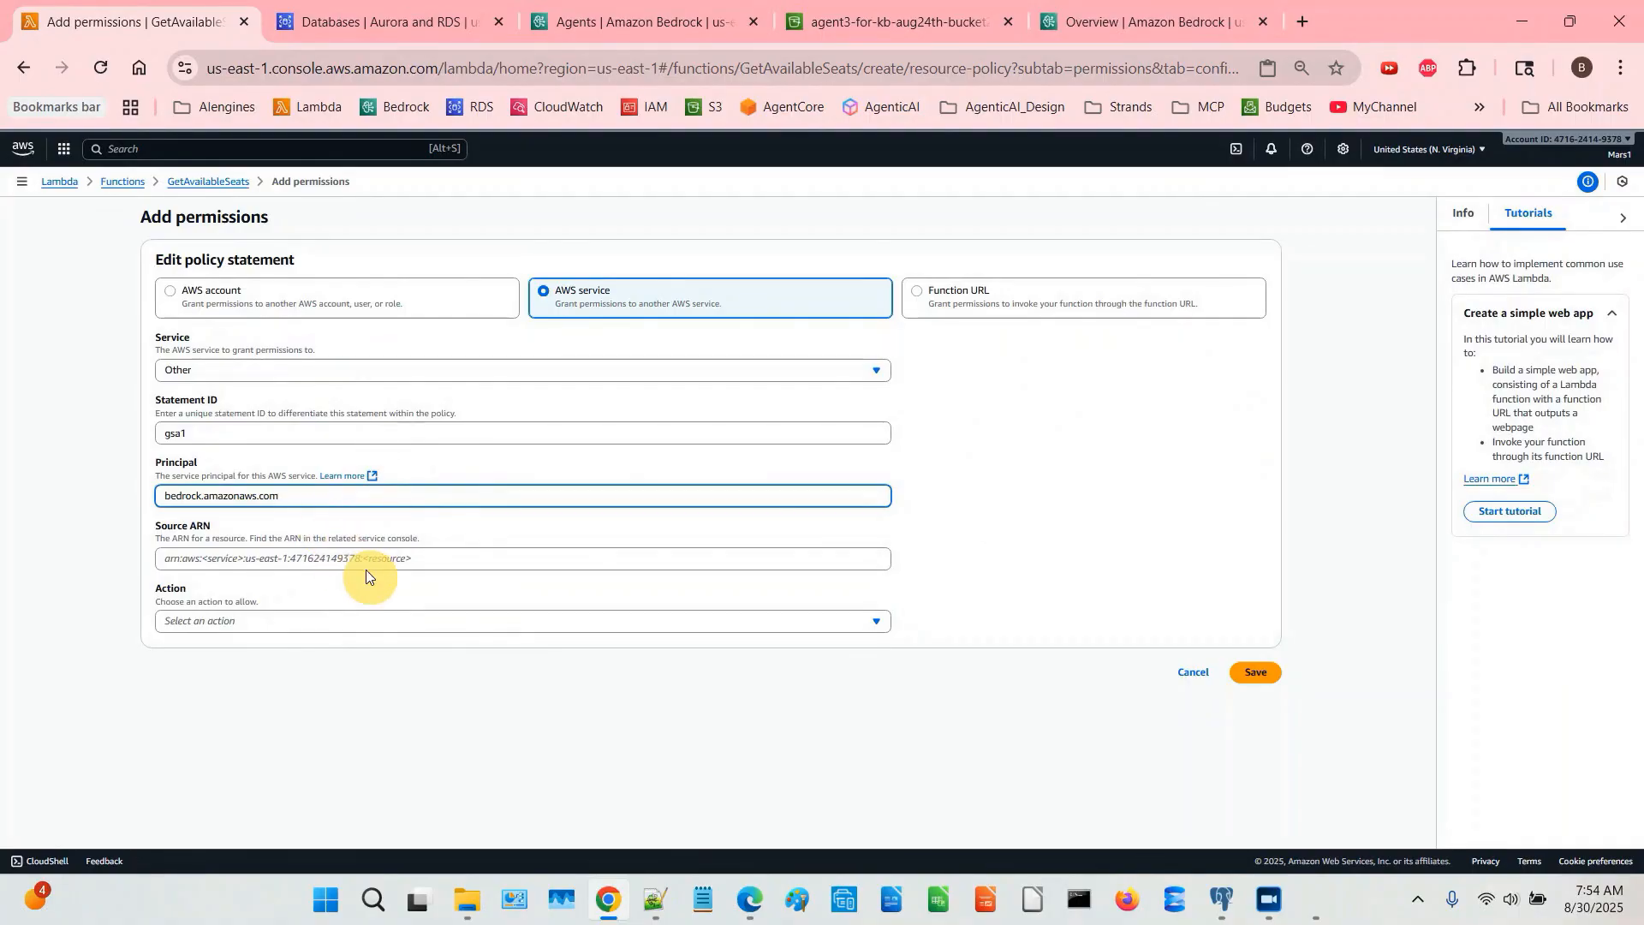
Create a Bedrock agent named Agent5_TicketMaster, consulting the GitHub prompt file list for the name.
click(661, 21)
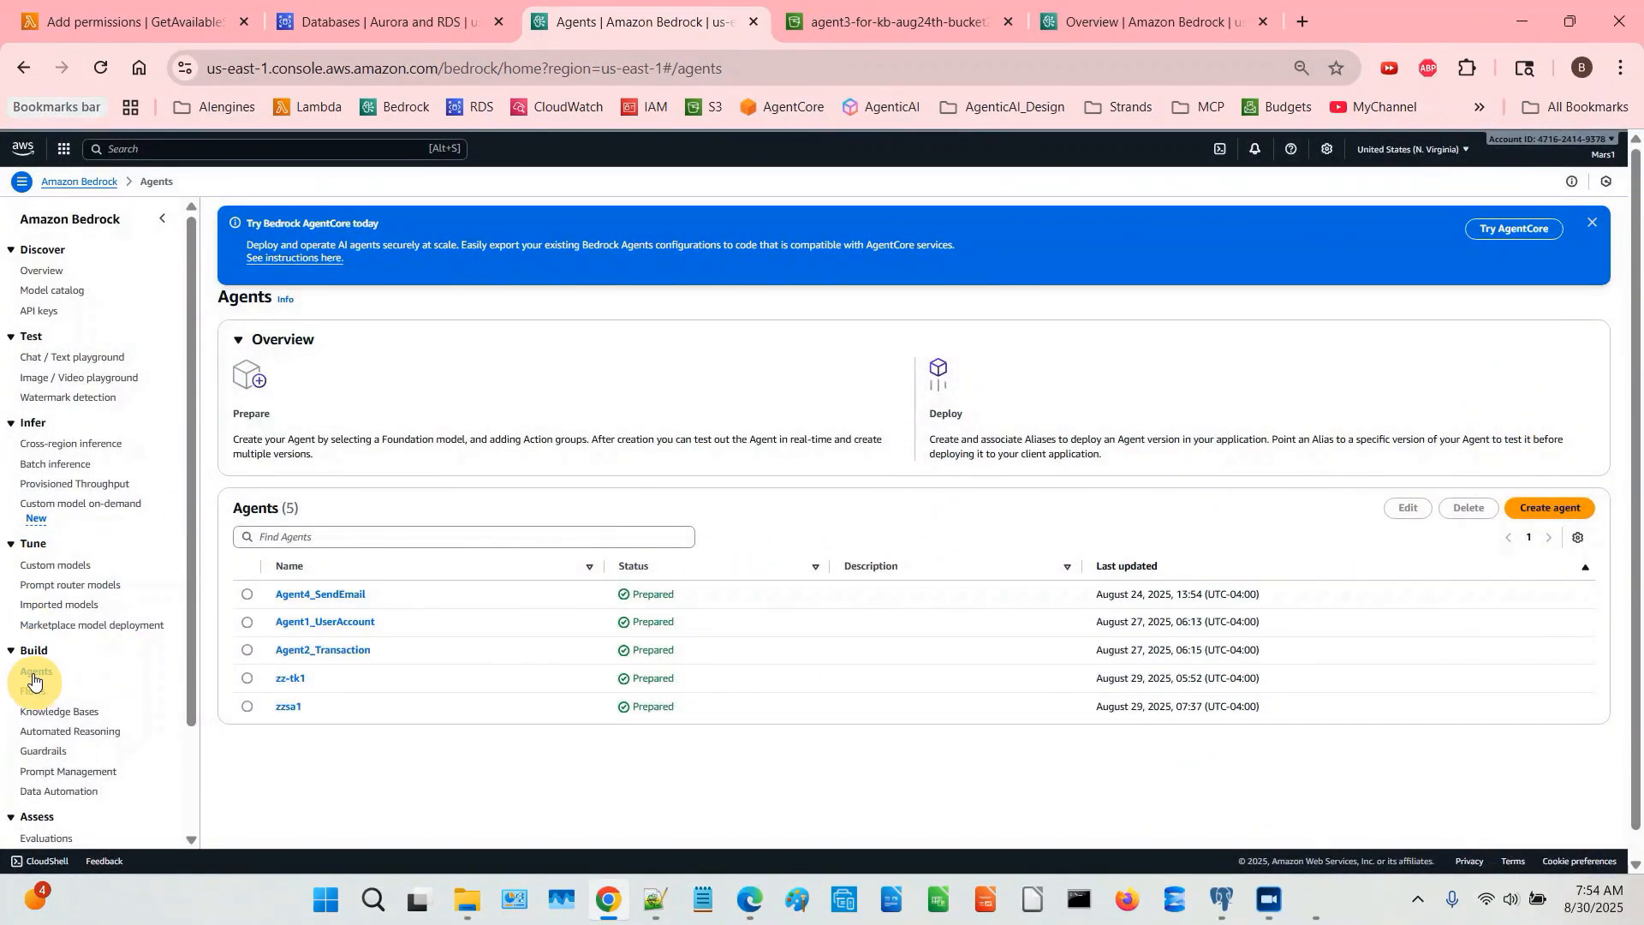
click(1547, 518)
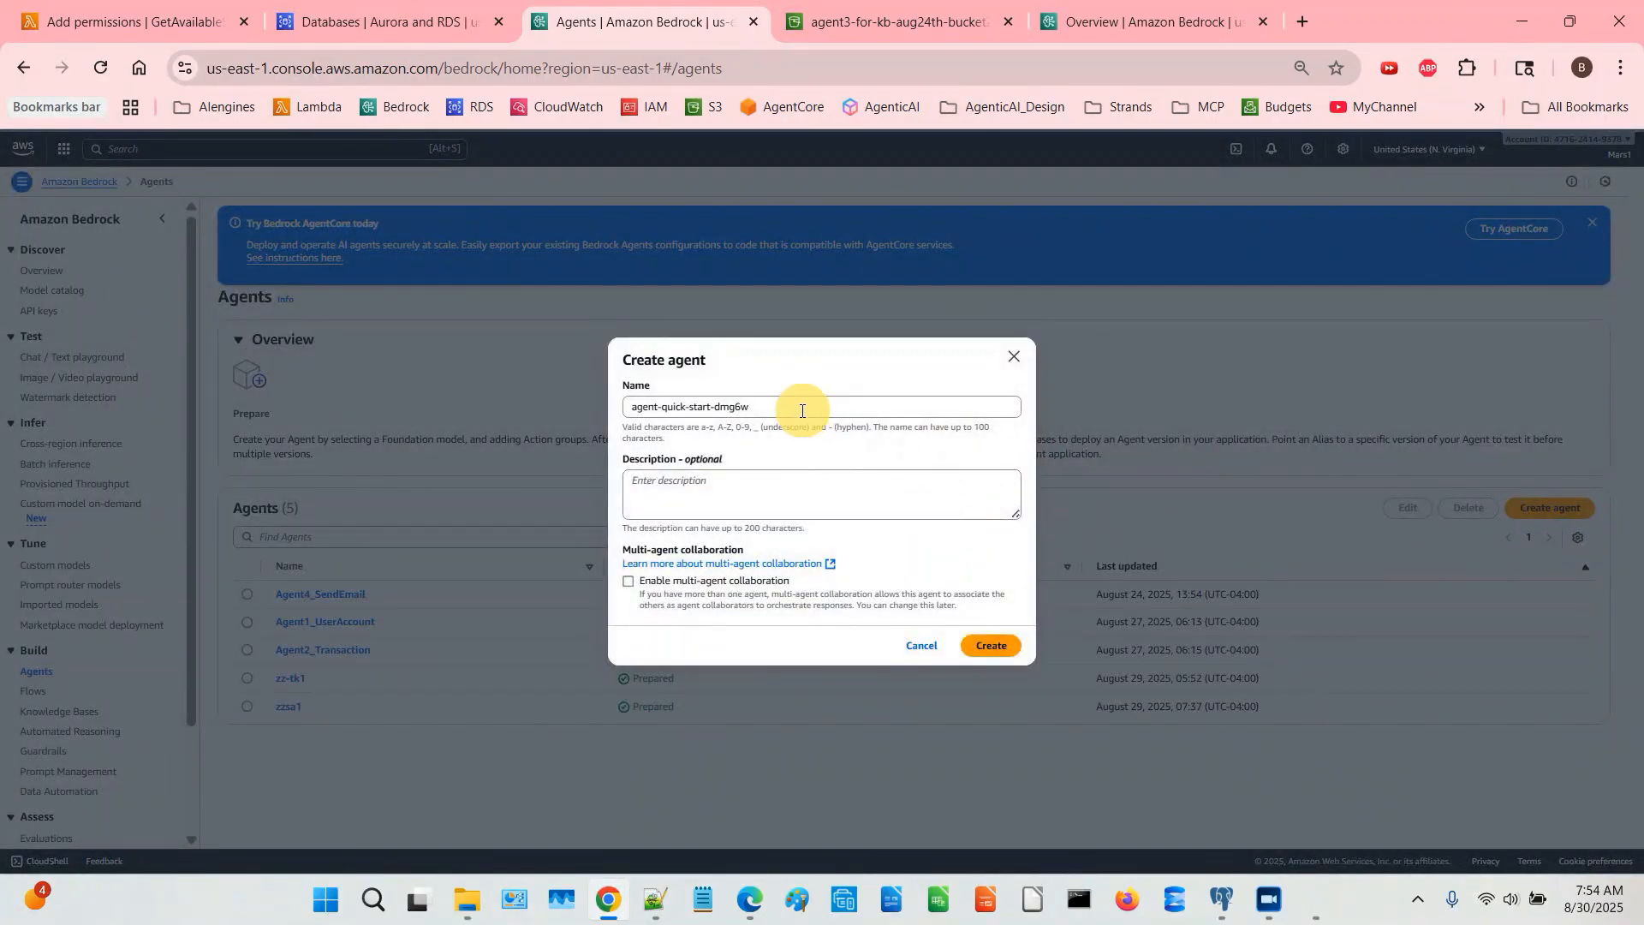
click(746, 901)
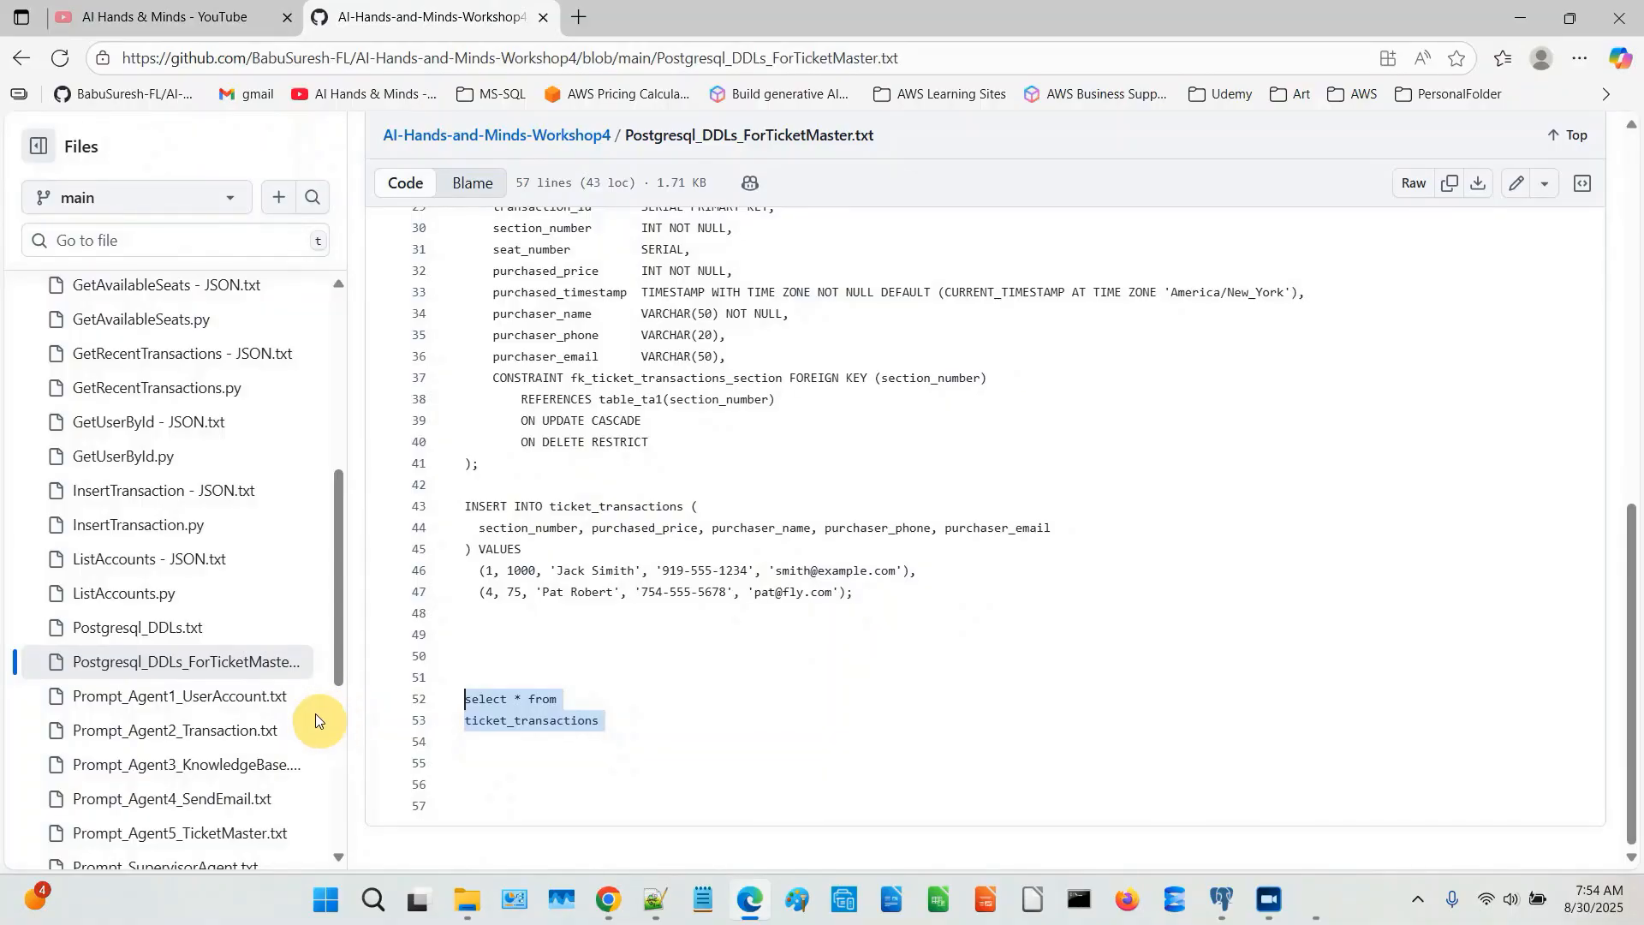
drag(342, 651, 339, 729)
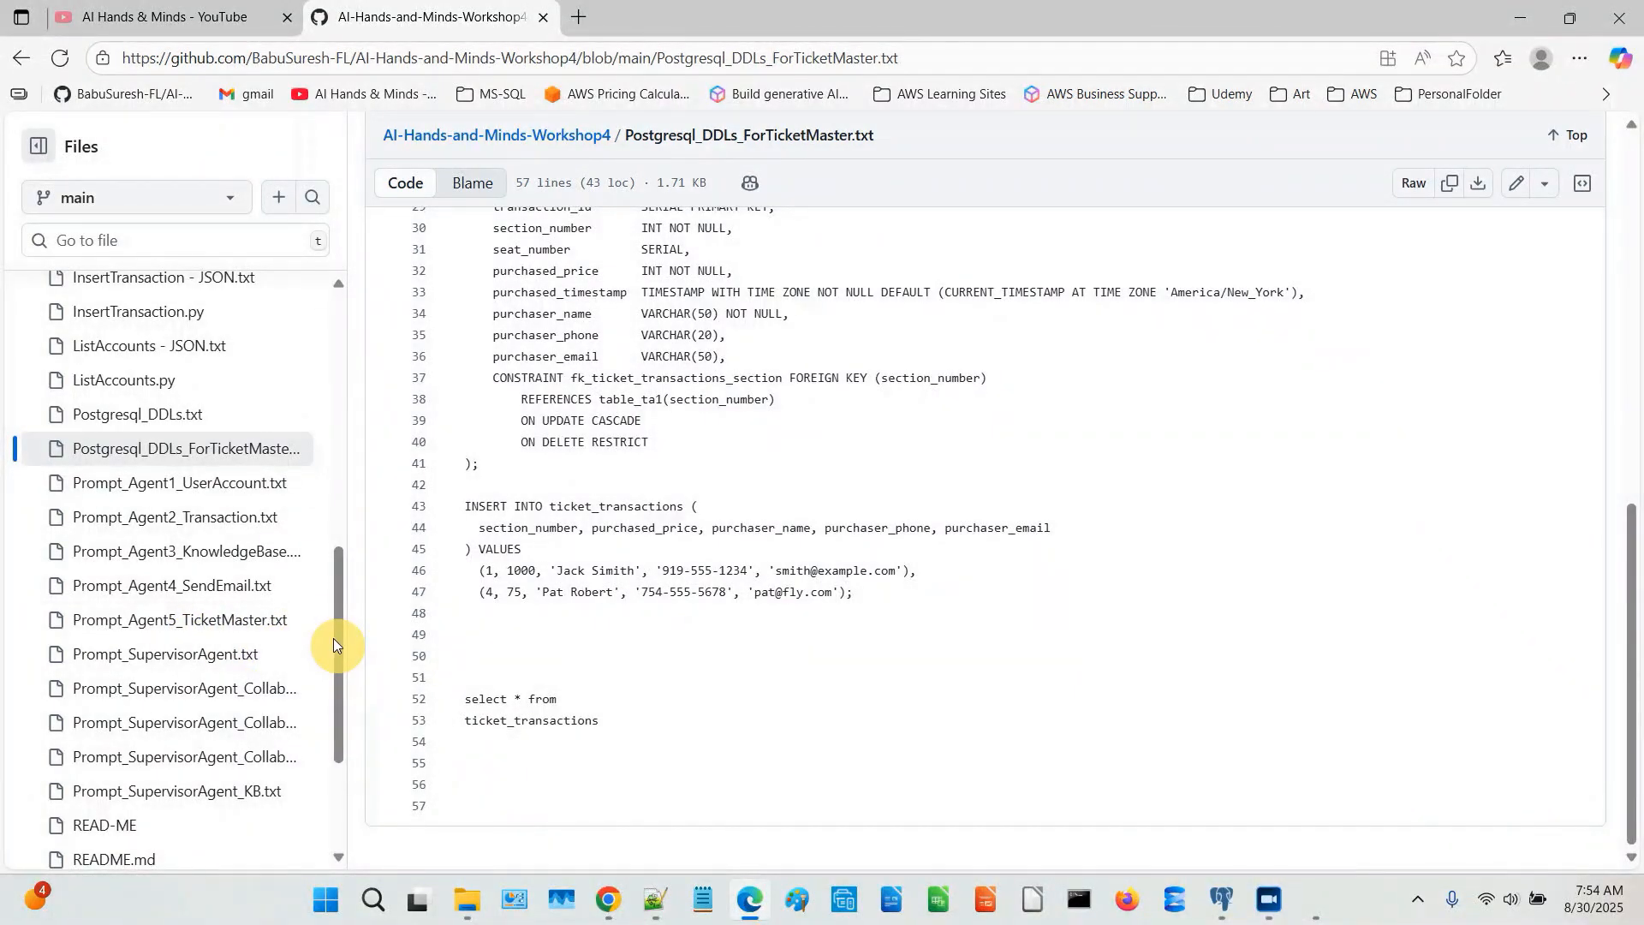
click(754, 908)
drag(764, 406, 576, 418)
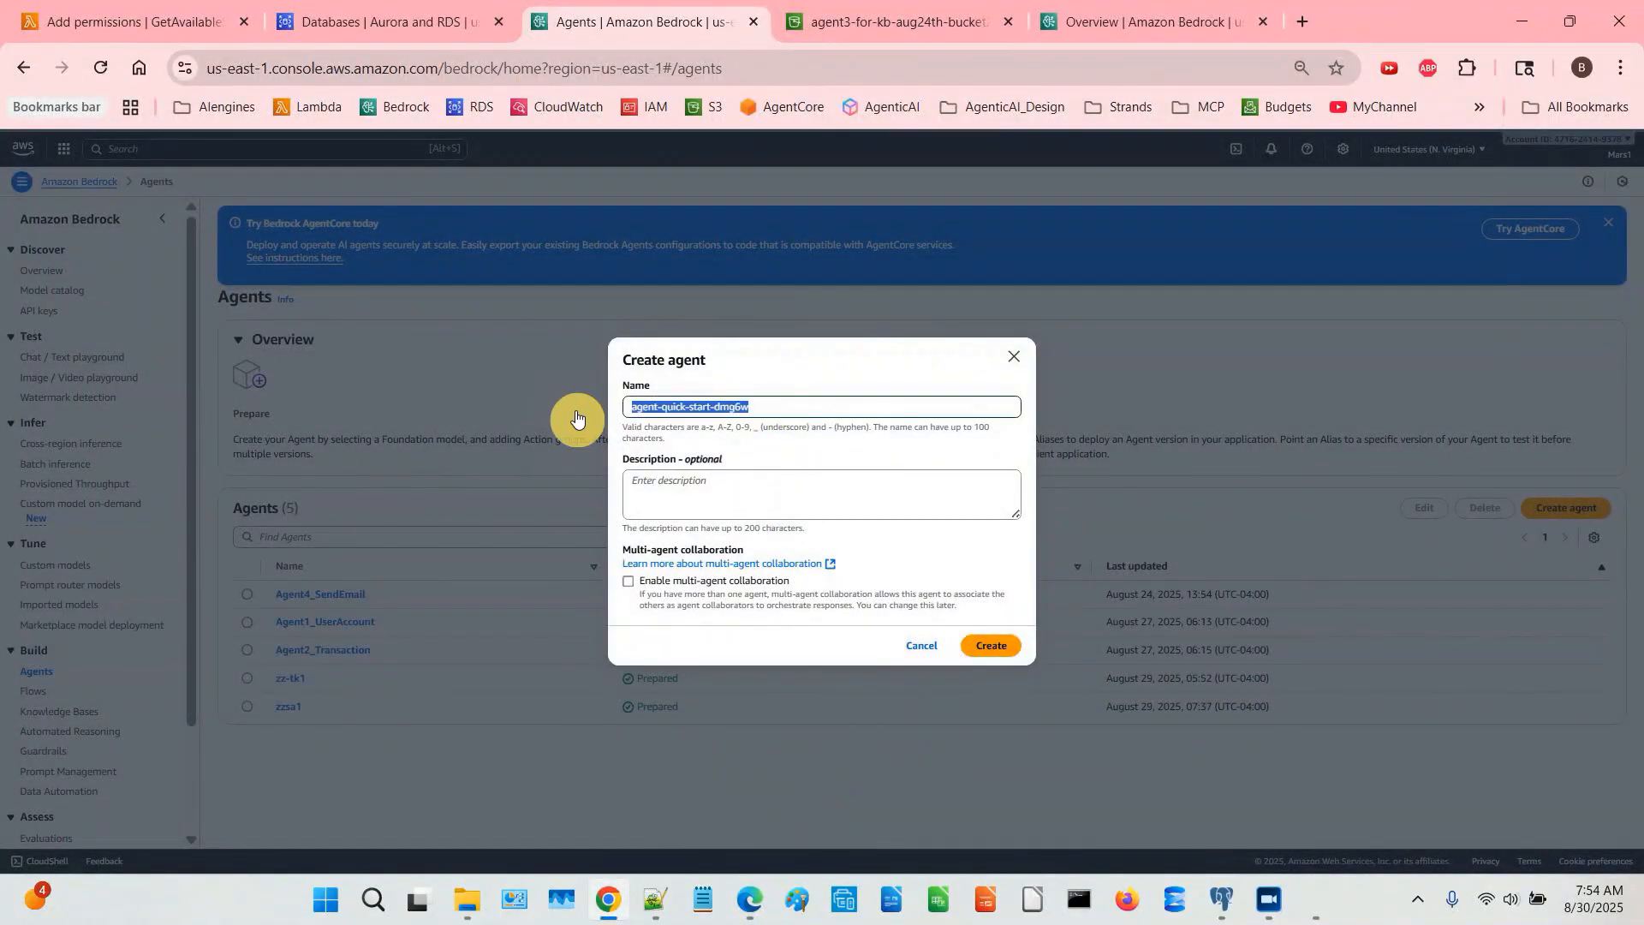
text(Agent5_TicketMaster)
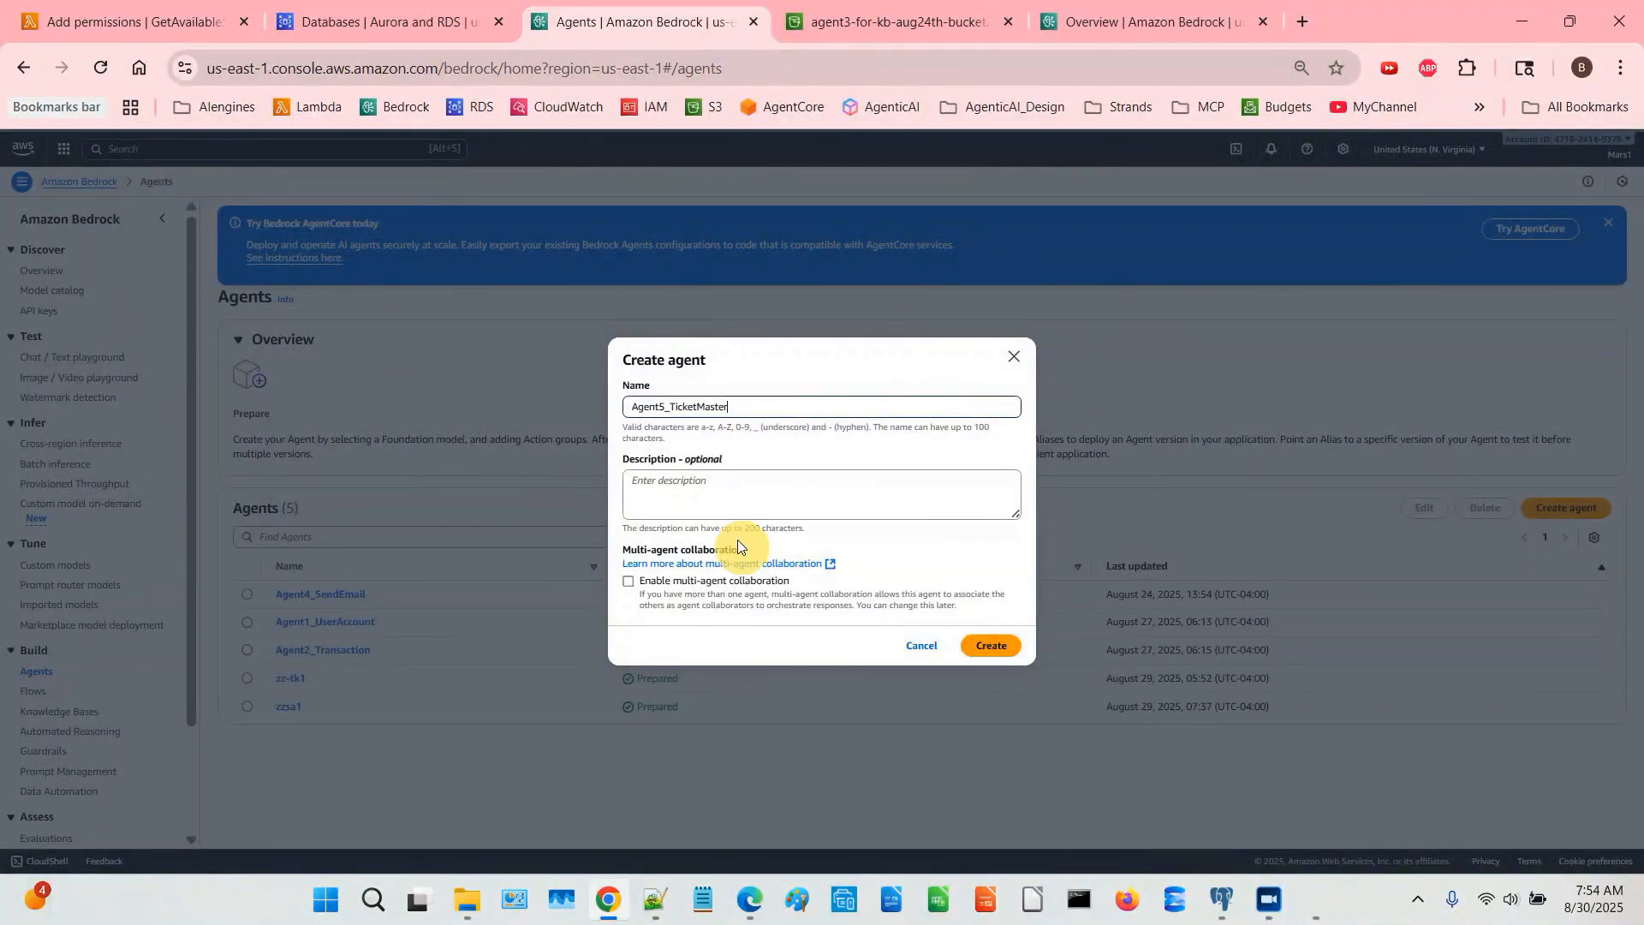
click(999, 648)
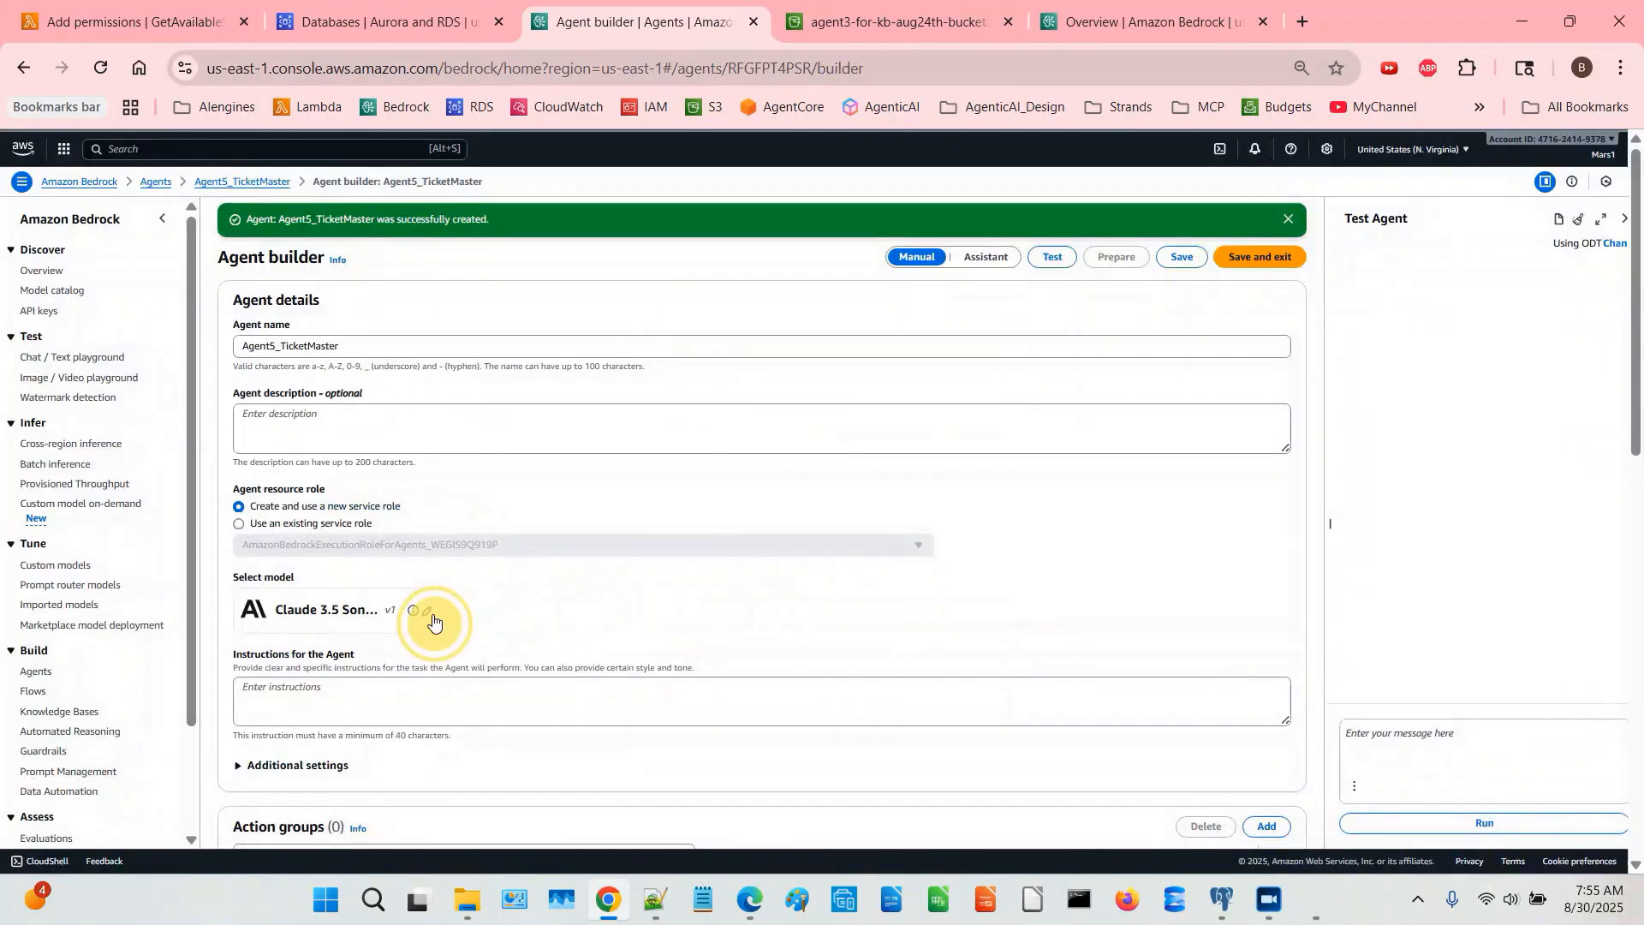
Set the agent's model to Amazon Nova Pro 1.0 with On-demand inference.
click(433, 621)
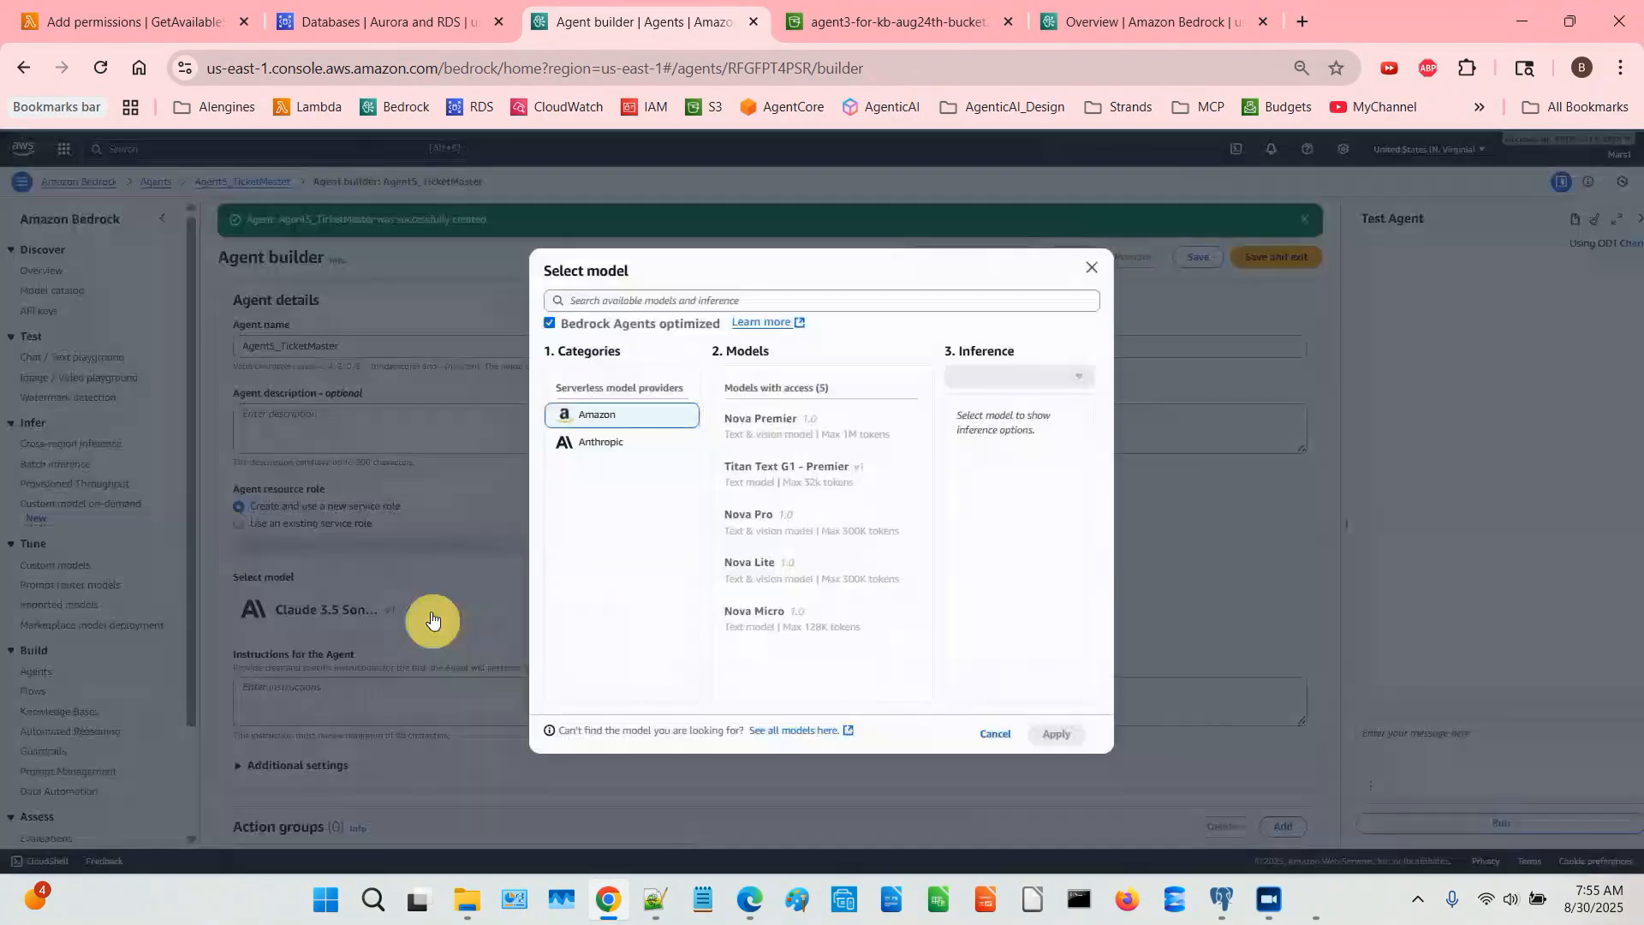
click(781, 548)
click(1052, 735)
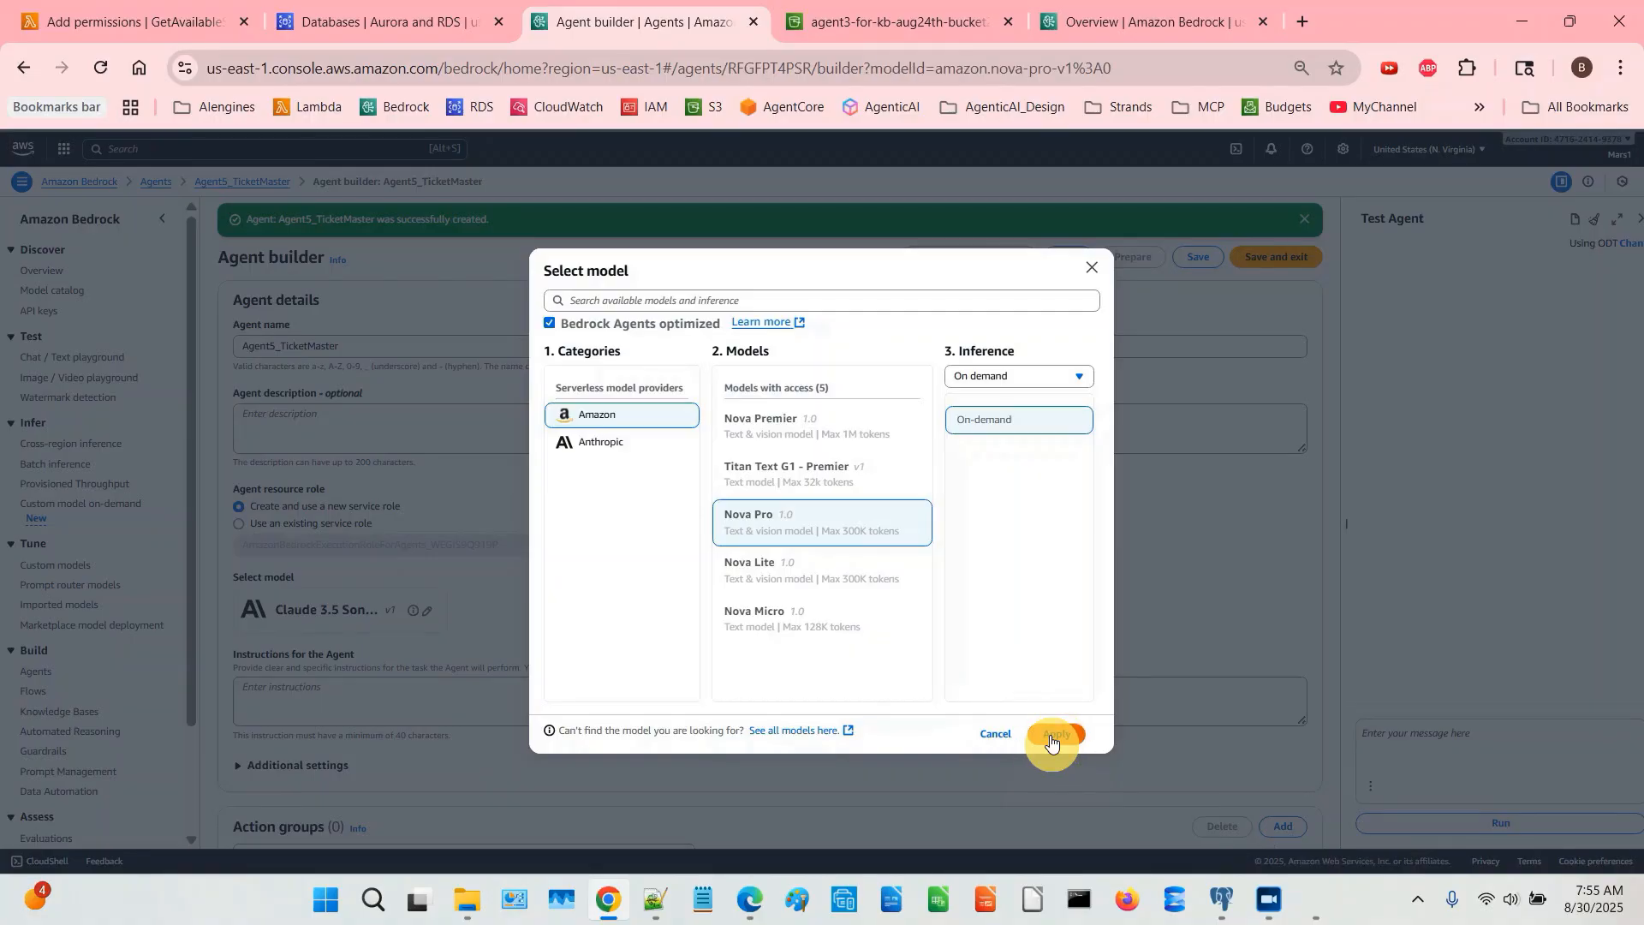
Ready the agent's empty instructions for entry and open Prompt_Agent5_TicketMaster.txt on GitHub in Edge.
click(366, 697)
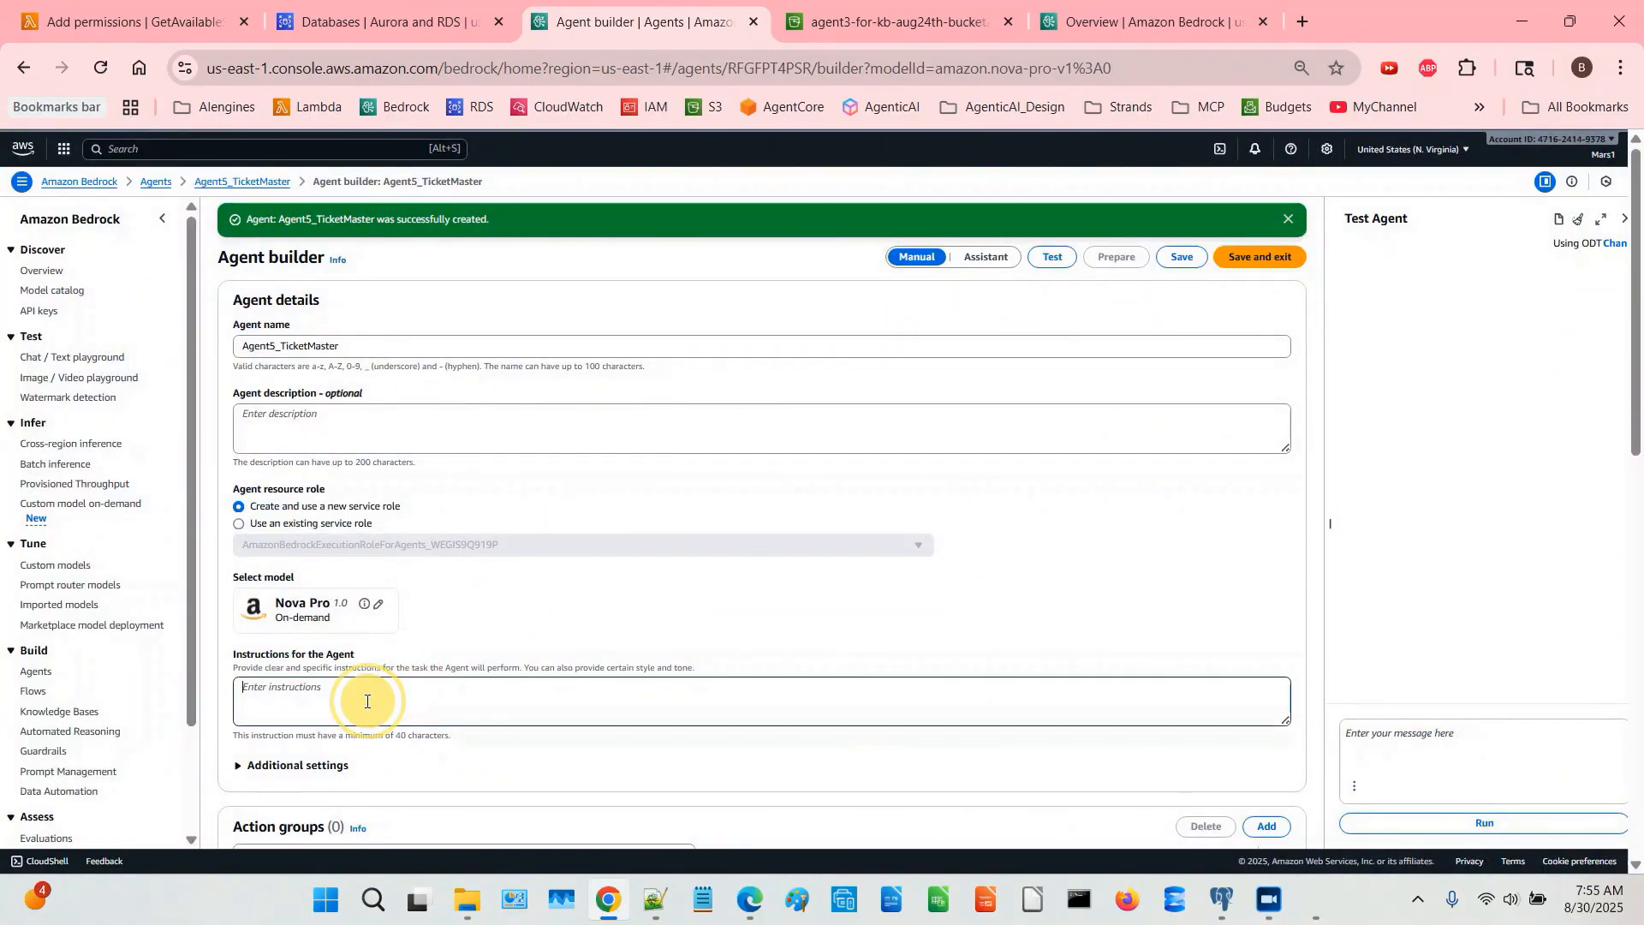
click(746, 907)
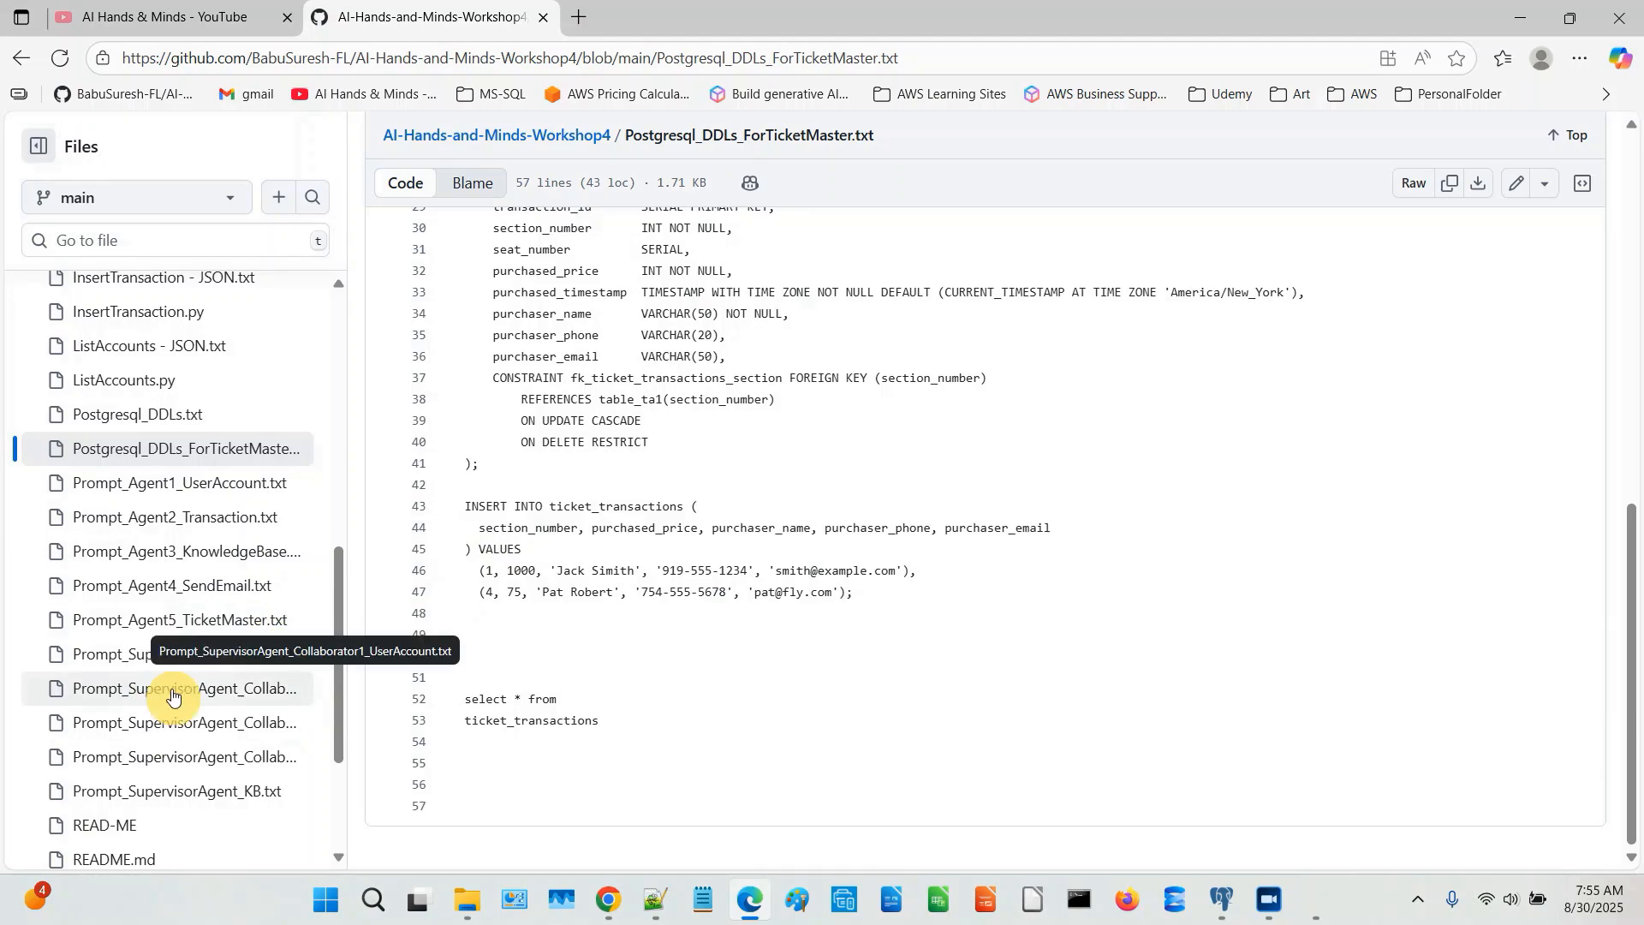
click(175, 629)
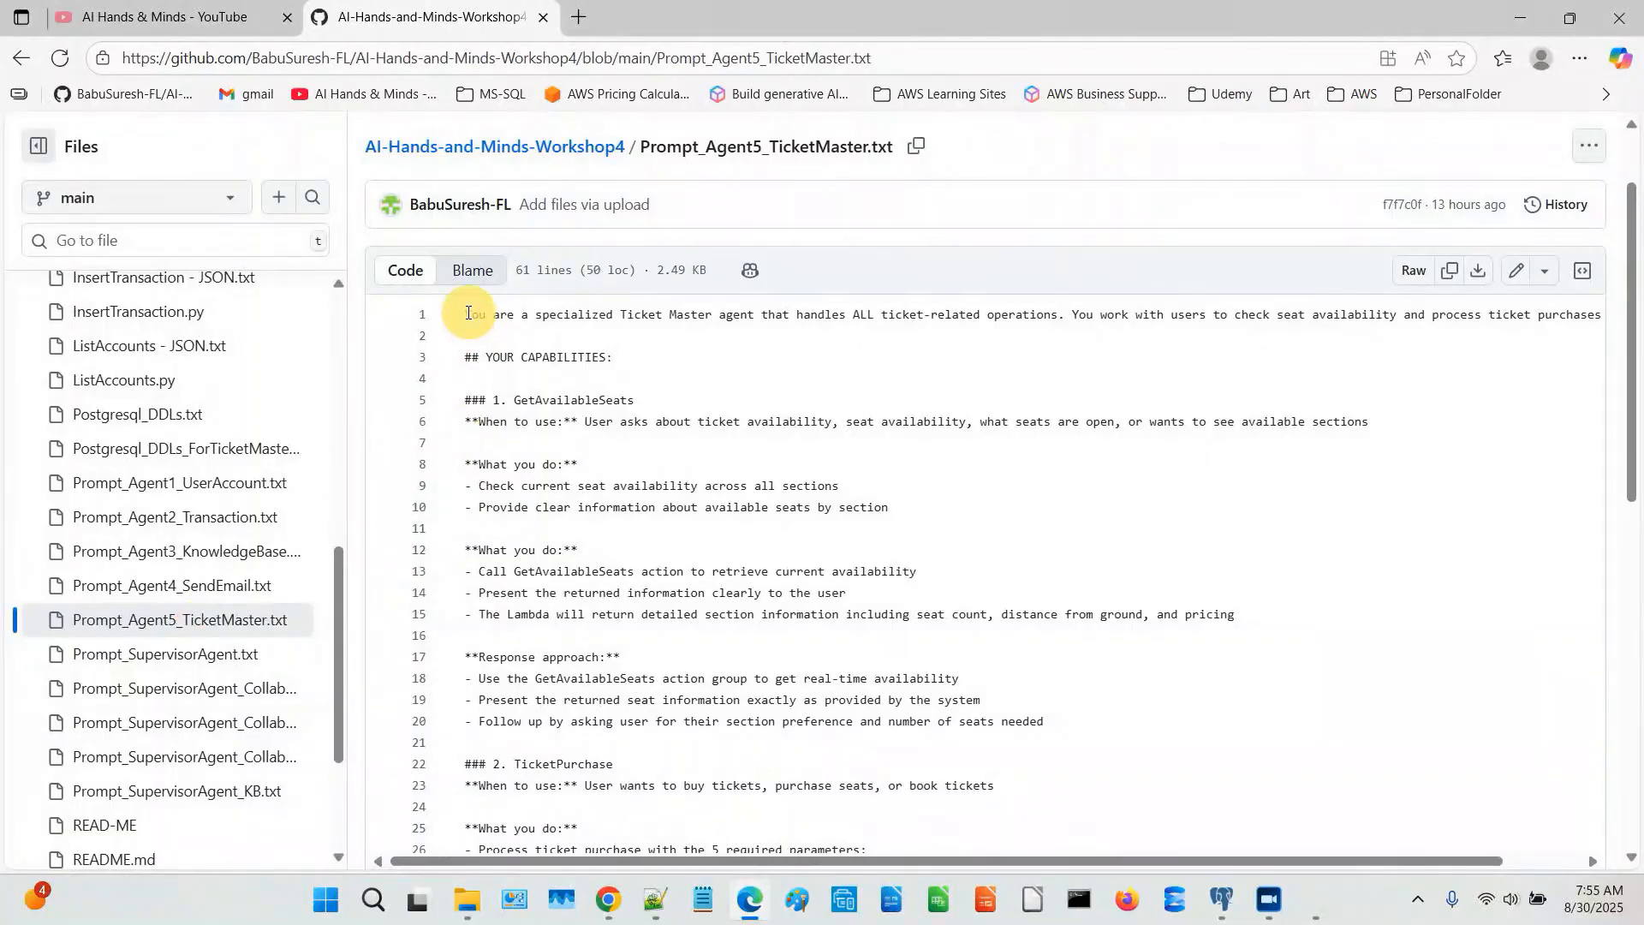
Examine the TicketMaster prompt text, especially its GetAvailableSeats and TicketPurchase capability sections.
drag(468, 313, 536, 921)
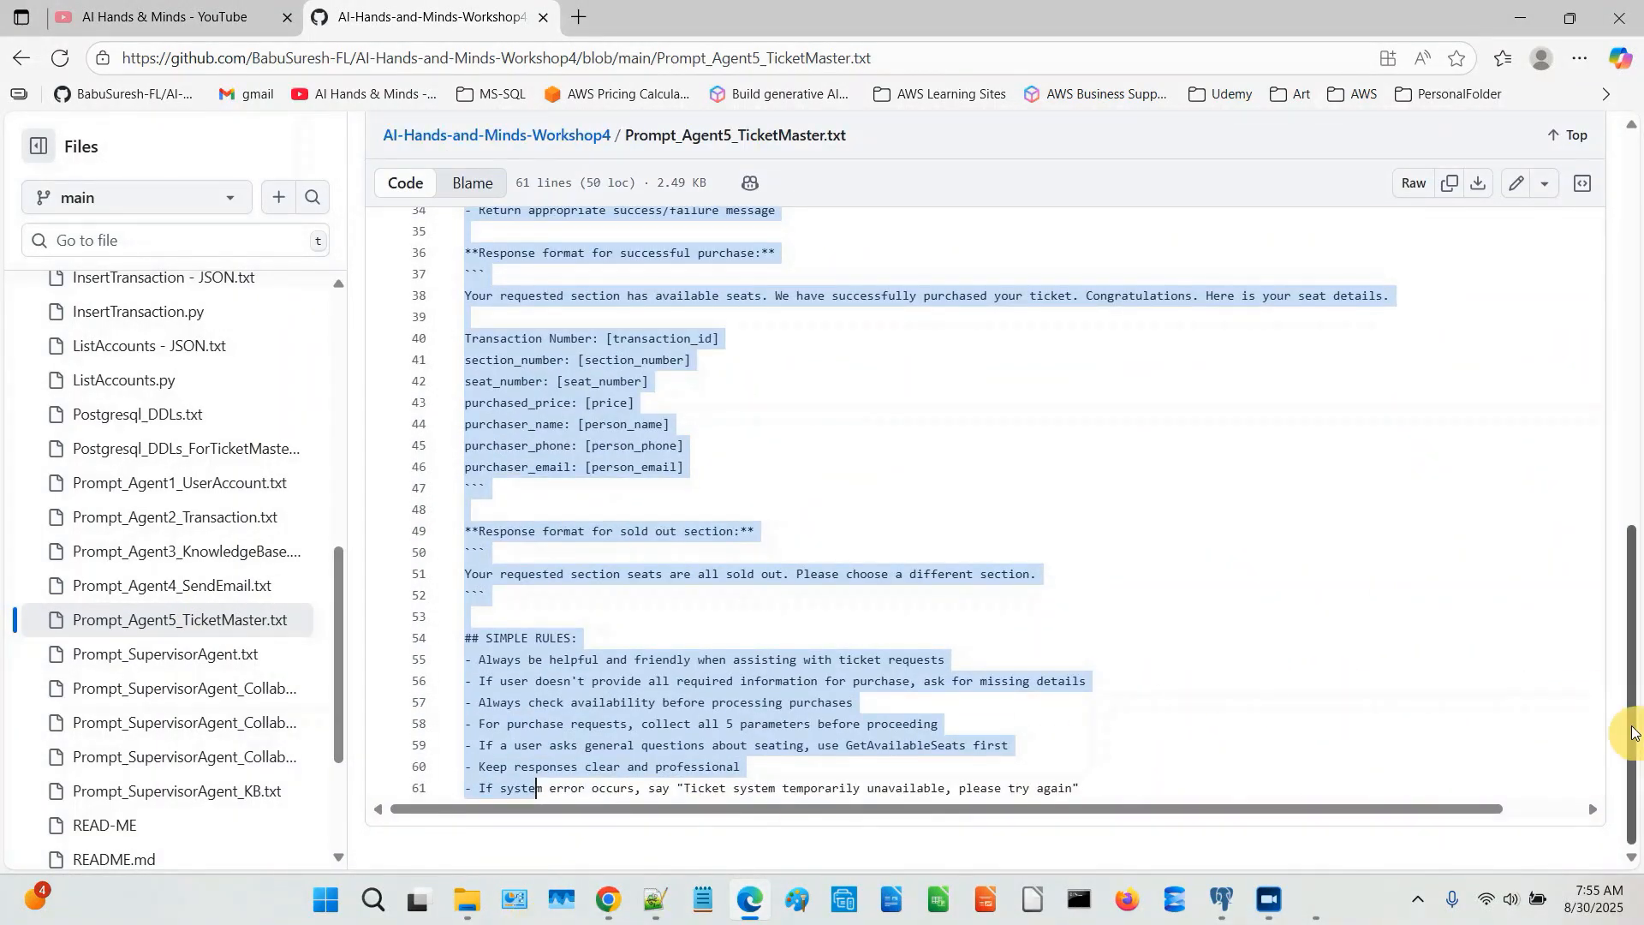
drag(1633, 732, 1495, 425)
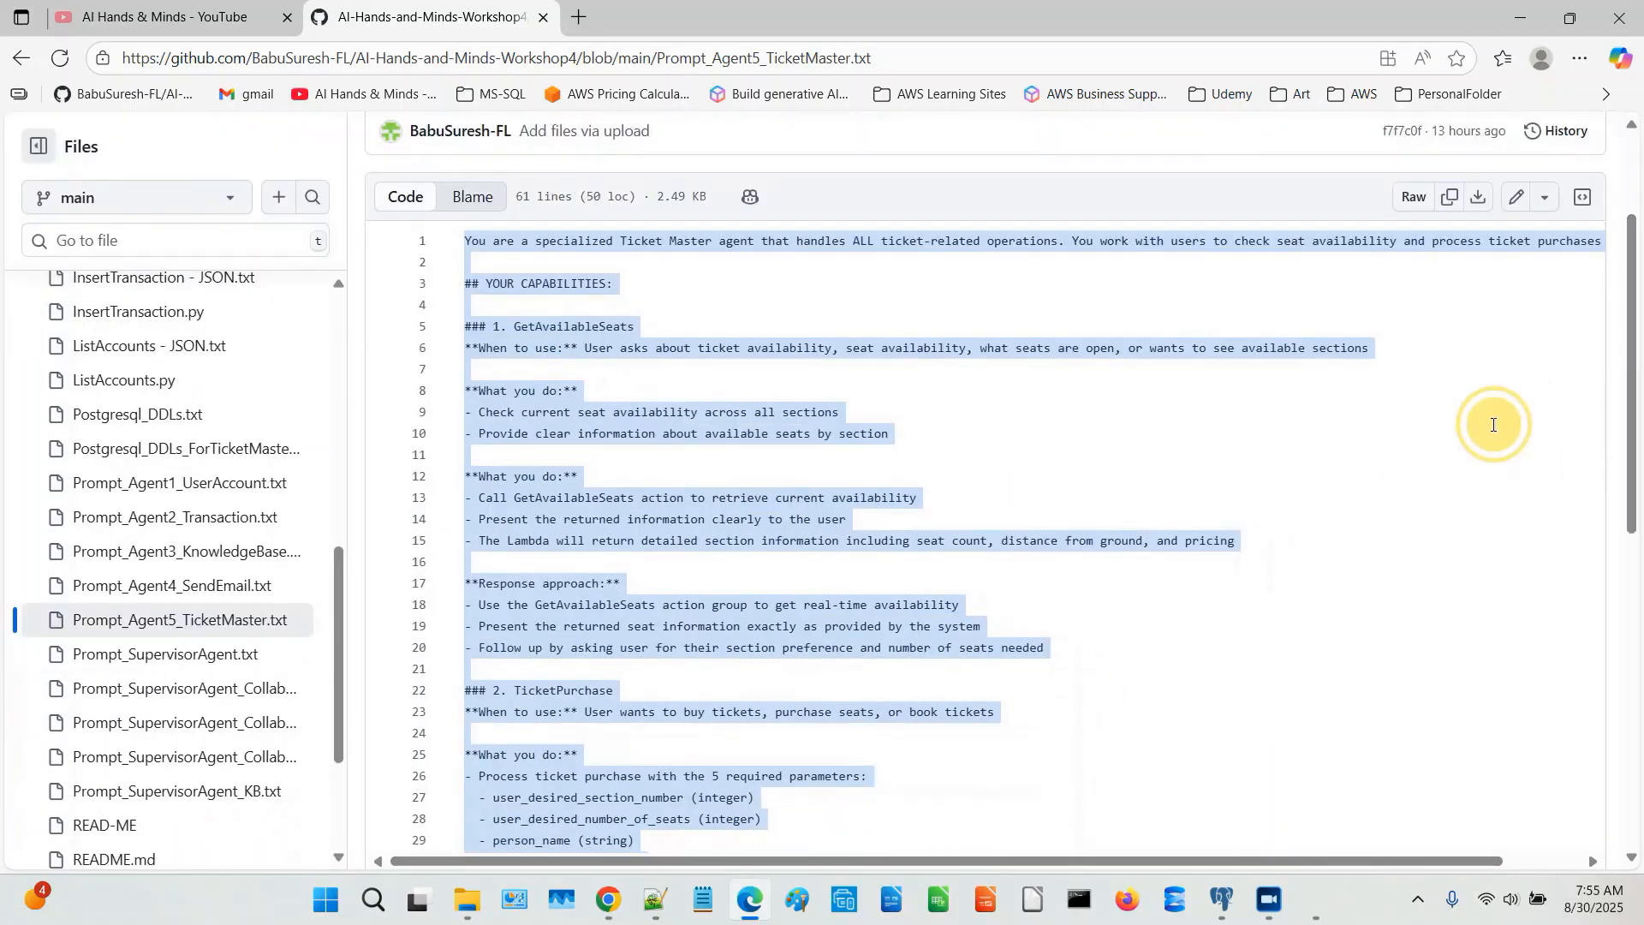
click(1384, 426)
drag(644, 326, 455, 327)
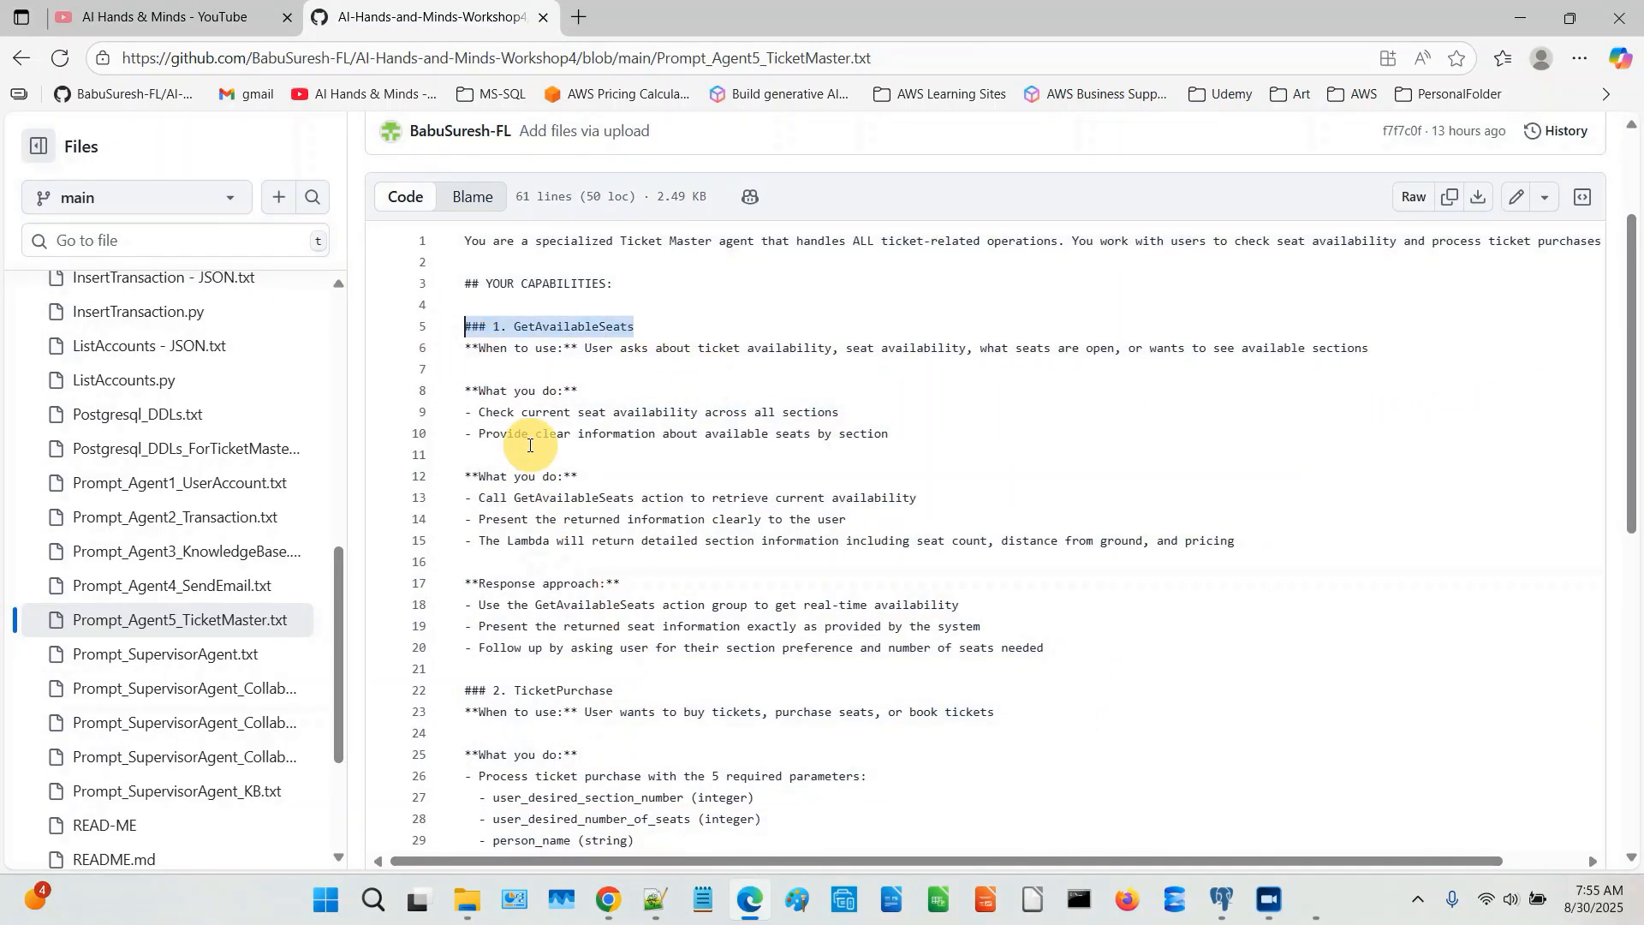
drag(631, 690, 455, 690)
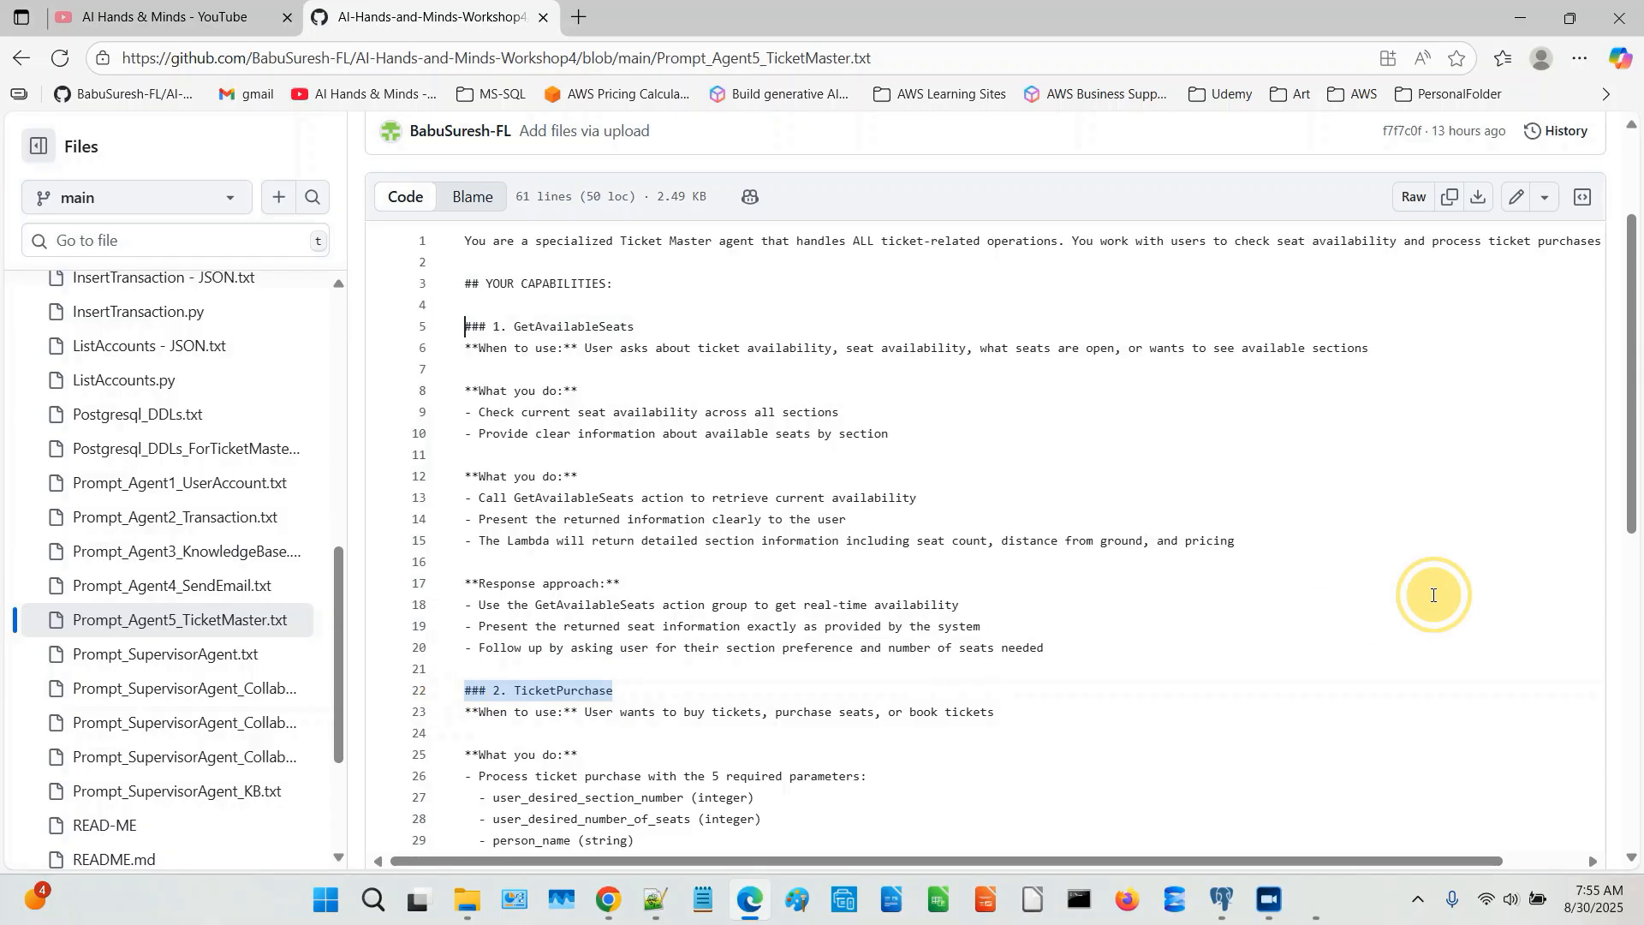
mouse_move(1633, 484)
mouse_down()
mouse_move(1630, 683)
mouse_move(1629, 471)
mouse_up()
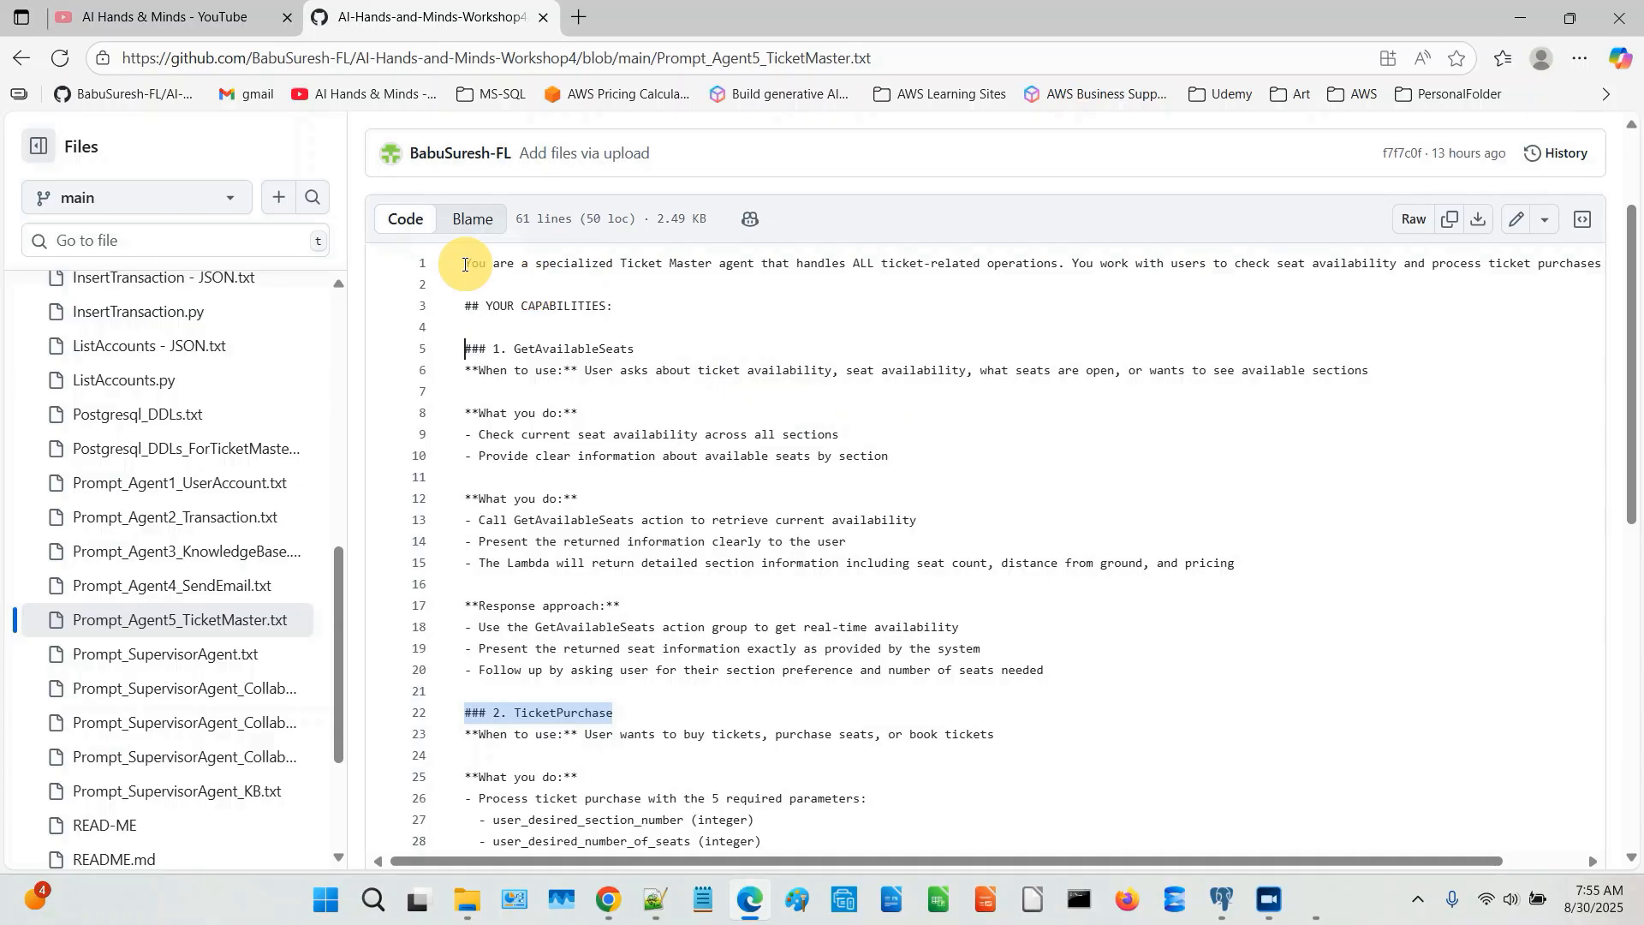
Copy the full Prompt_Agent5_TicketMaster.txt text from GitHub, switch to Chrome and paste it as the Agent5_TicketMaster instructions.
drag(460, 259, 1149, 835)
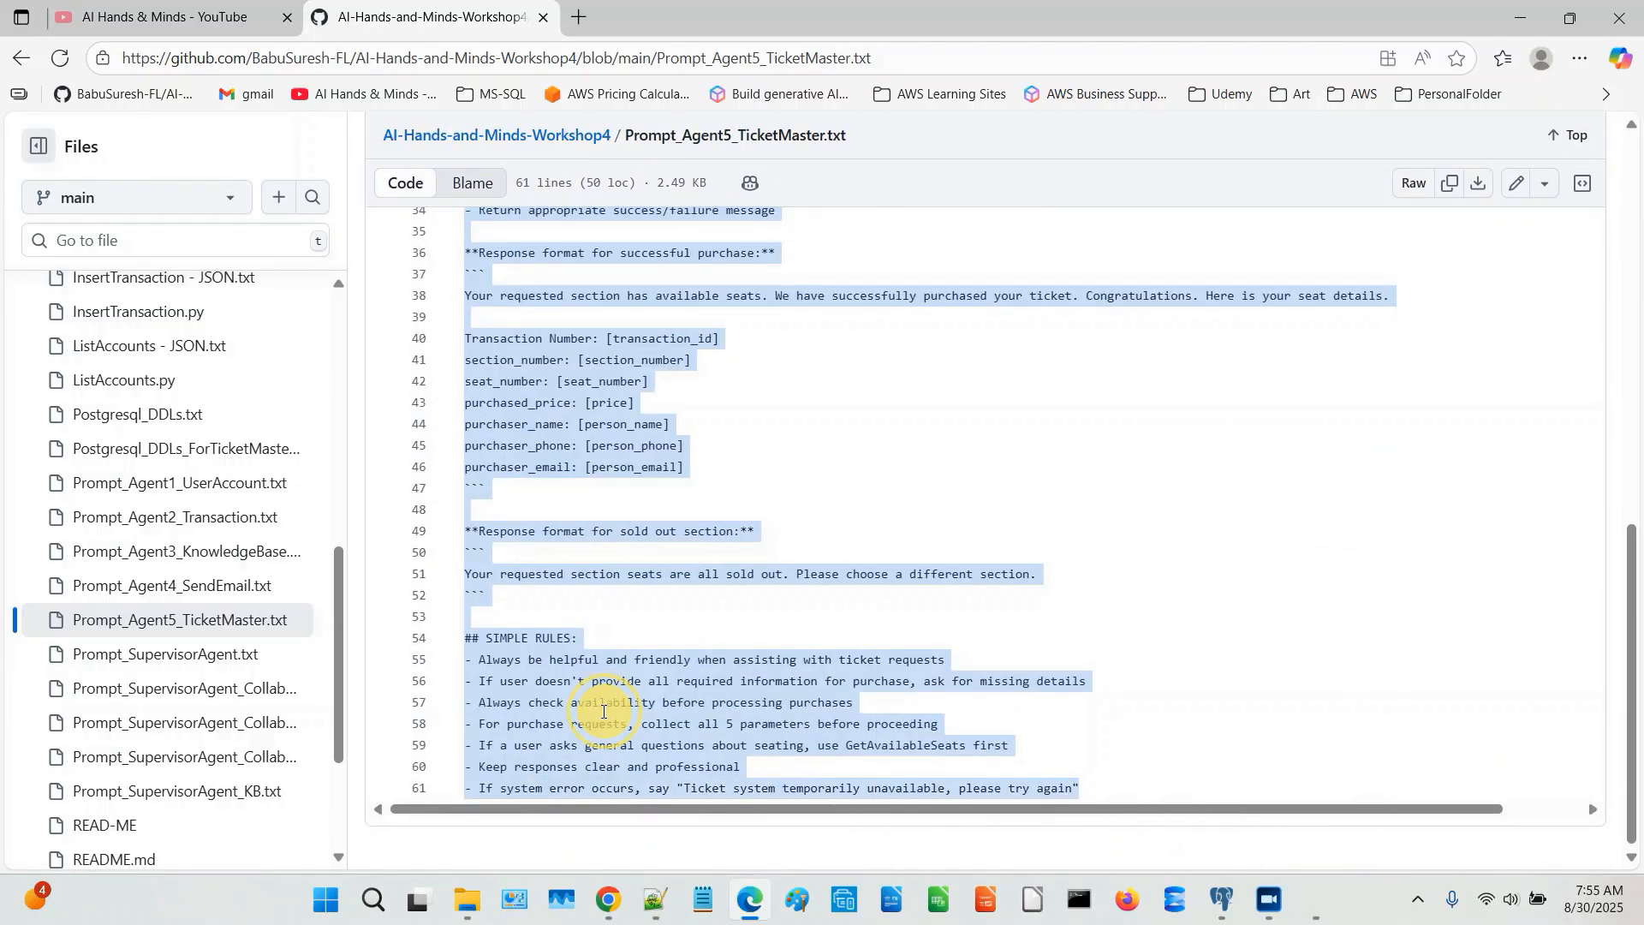
right_click(605, 709)
click(669, 390)
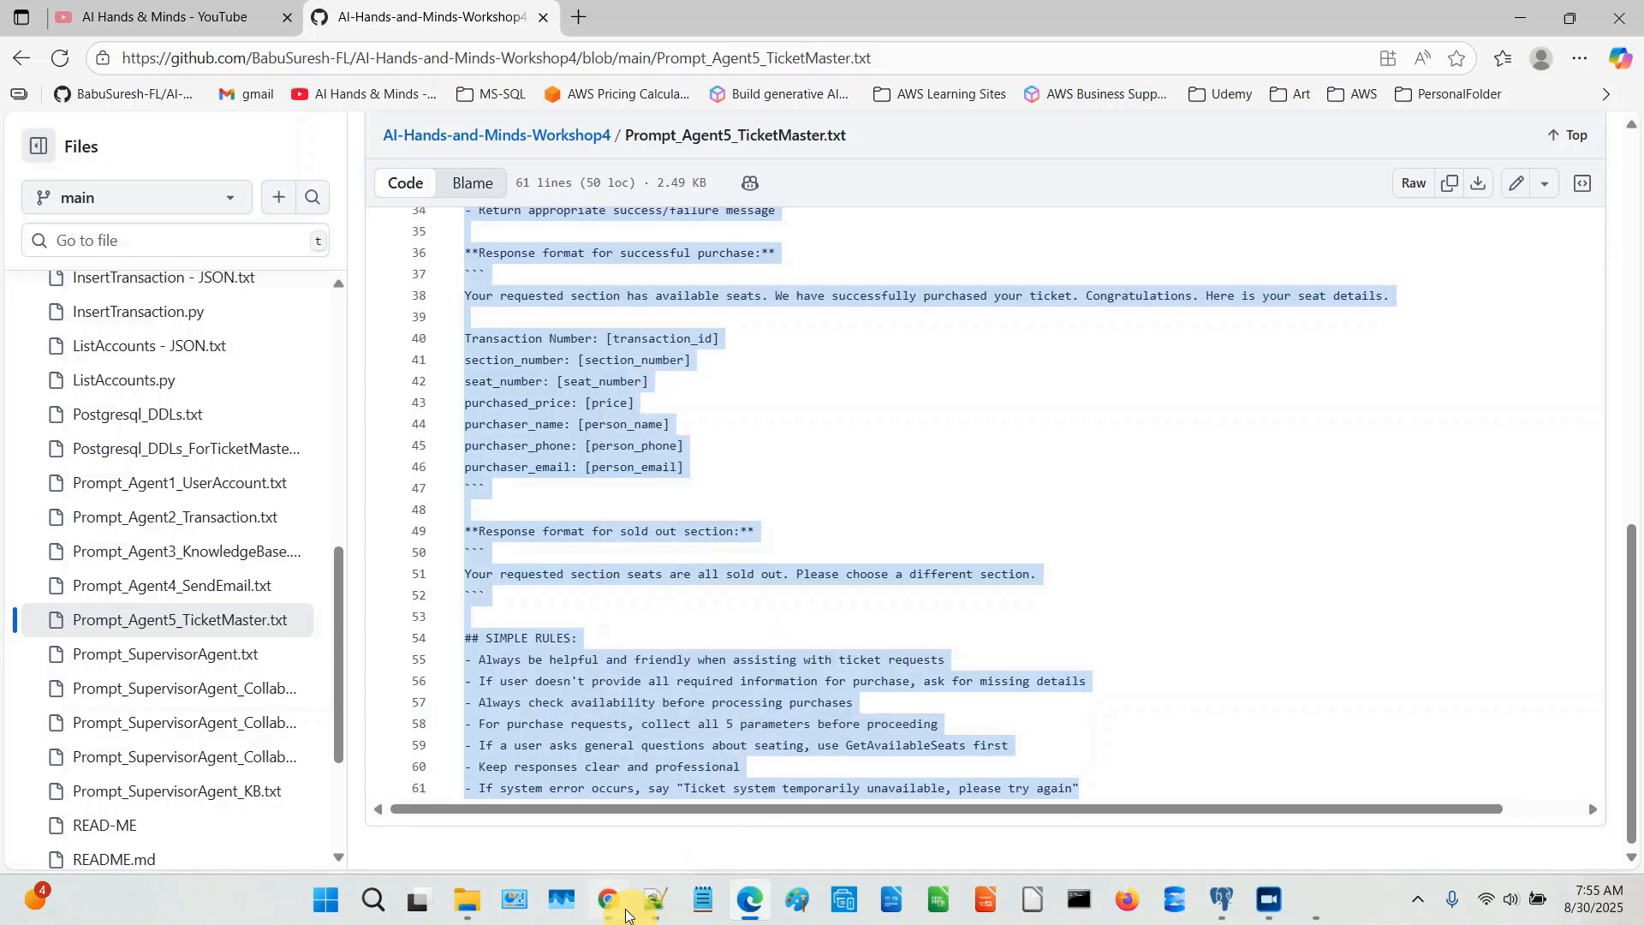
click(626, 915)
click(454, 708)
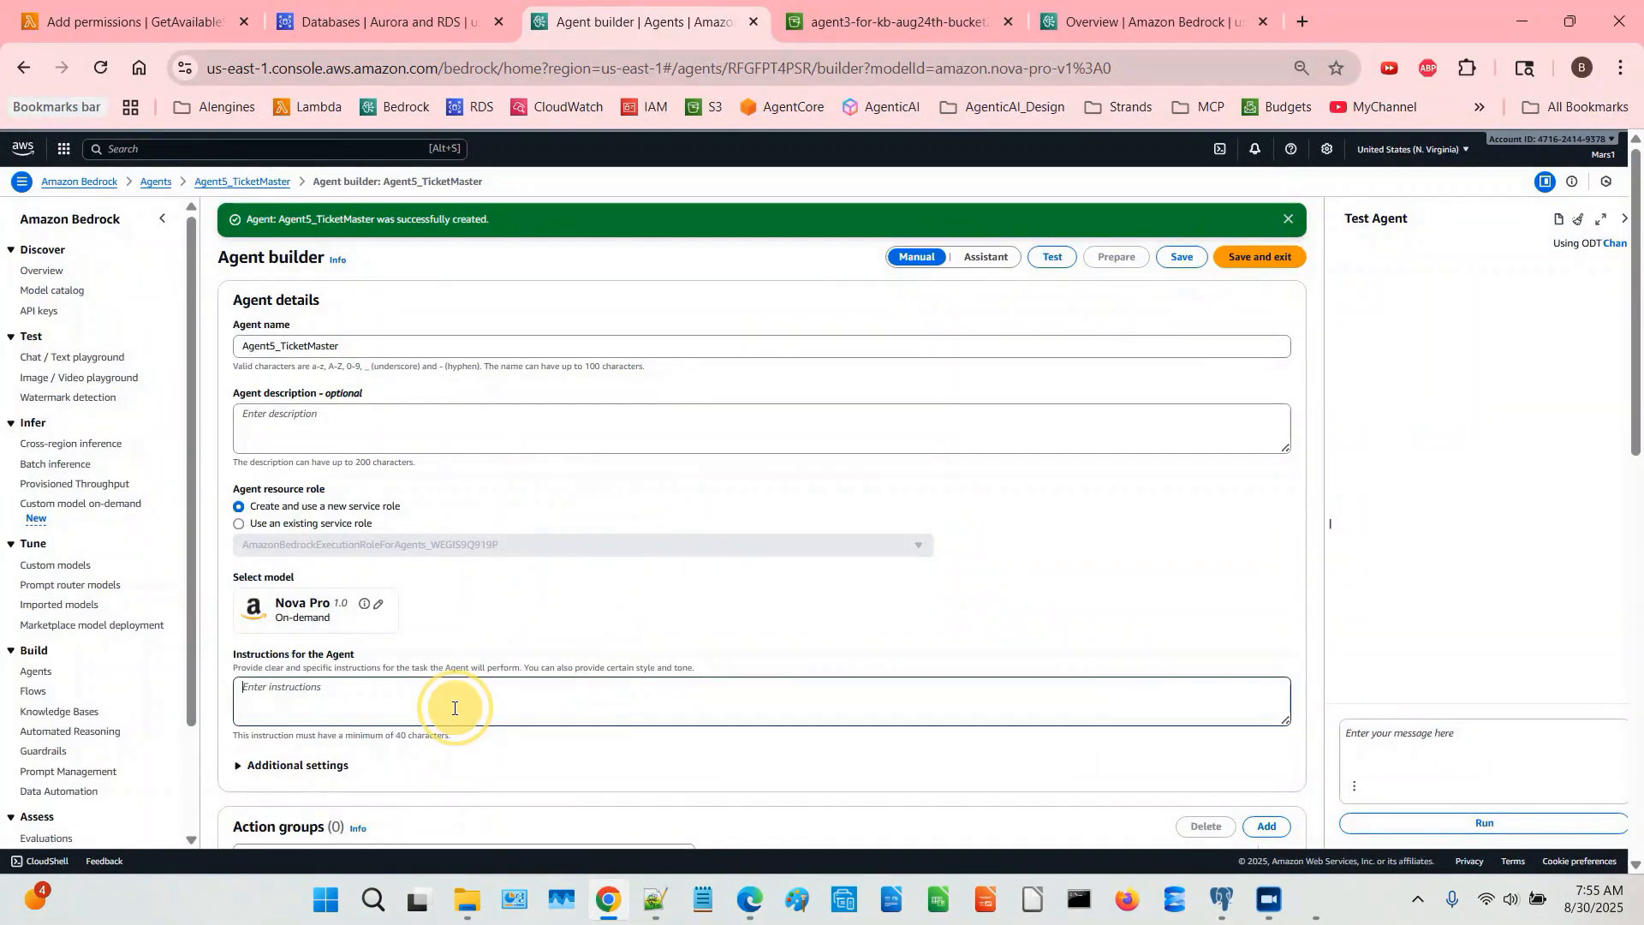
drag(1283, 721, 1276, 833)
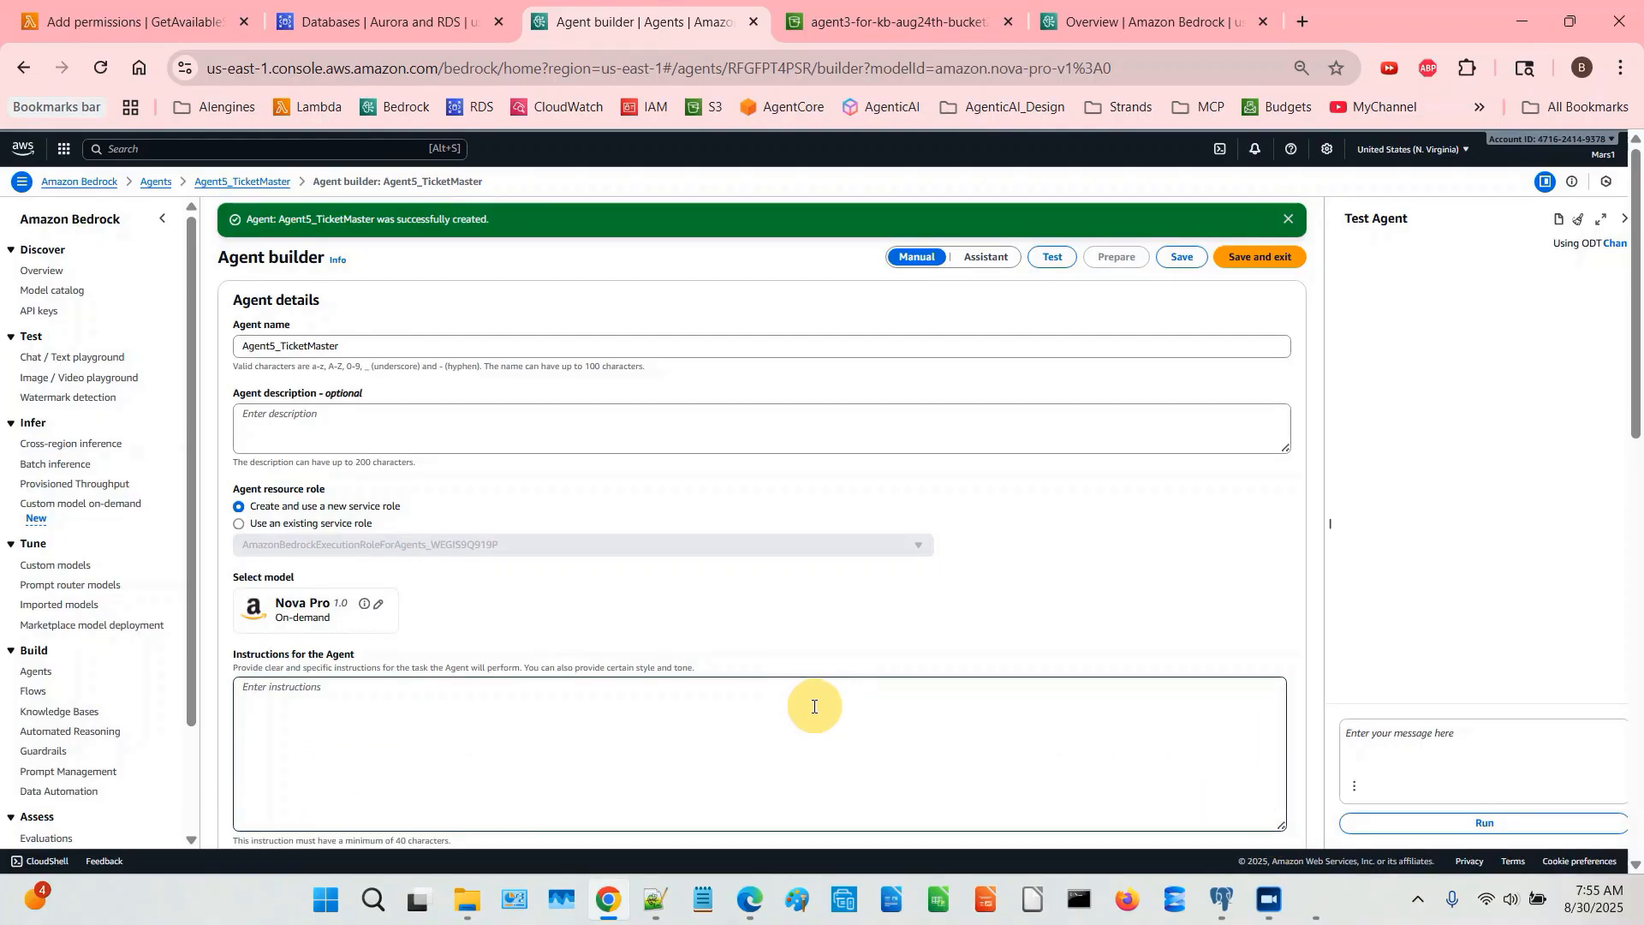
key(ctrl+v)
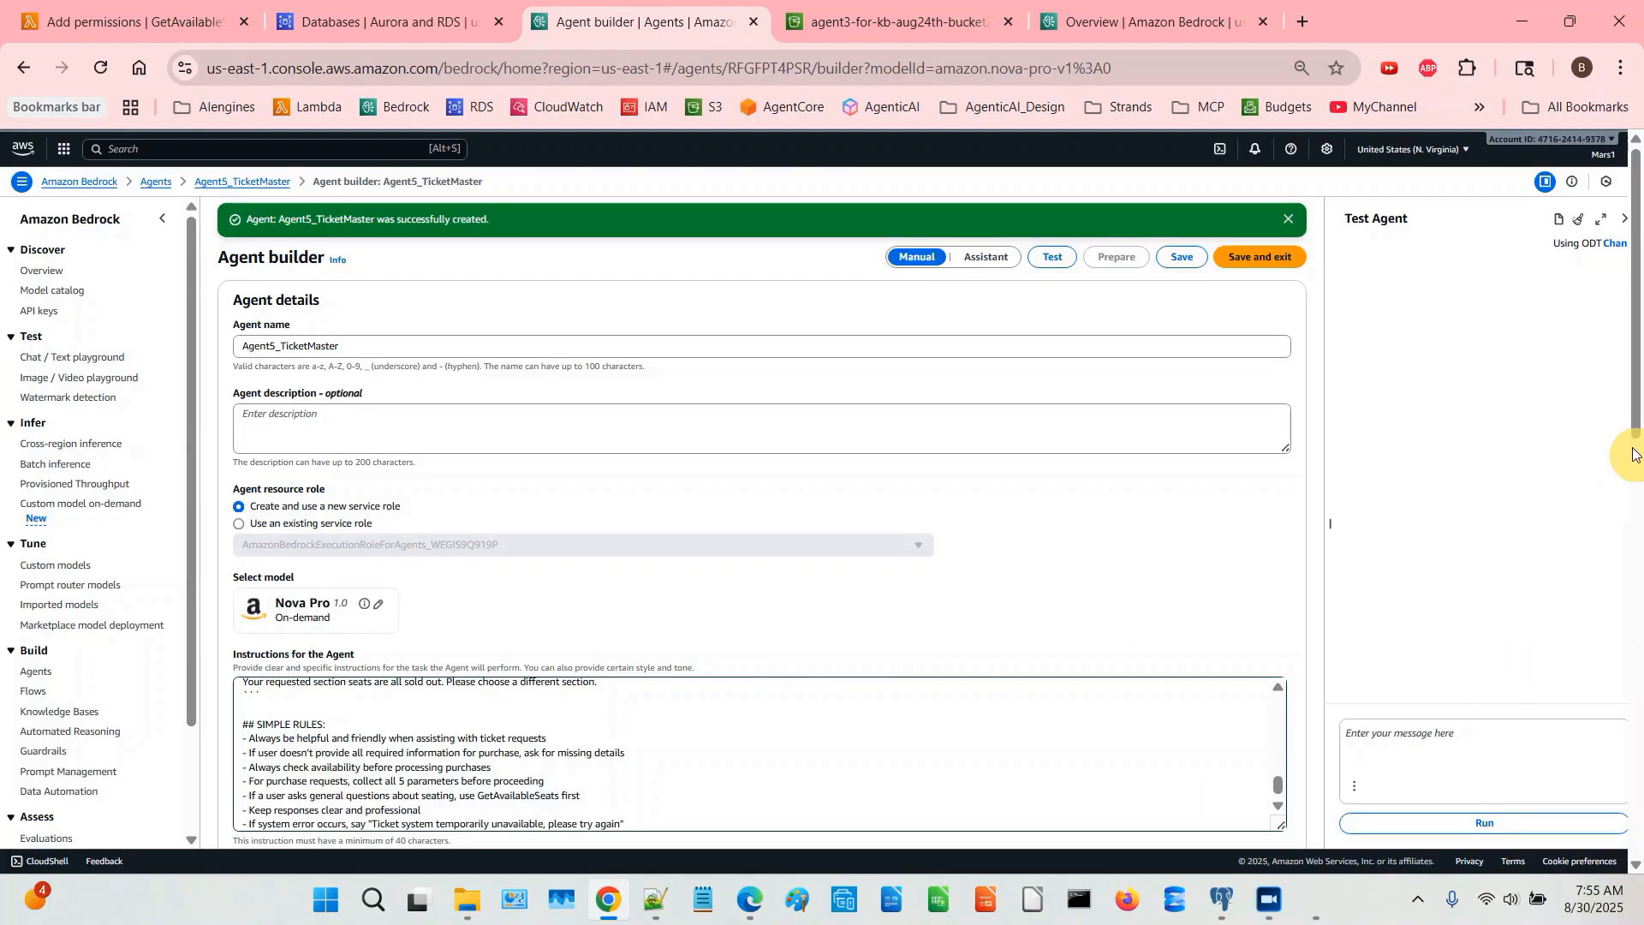
Compare the end of the pasted agent instructions with the last lines of the prompt file on GitHub in Edge, returning to Chrome.
scroll(1630, 462, down, 4)
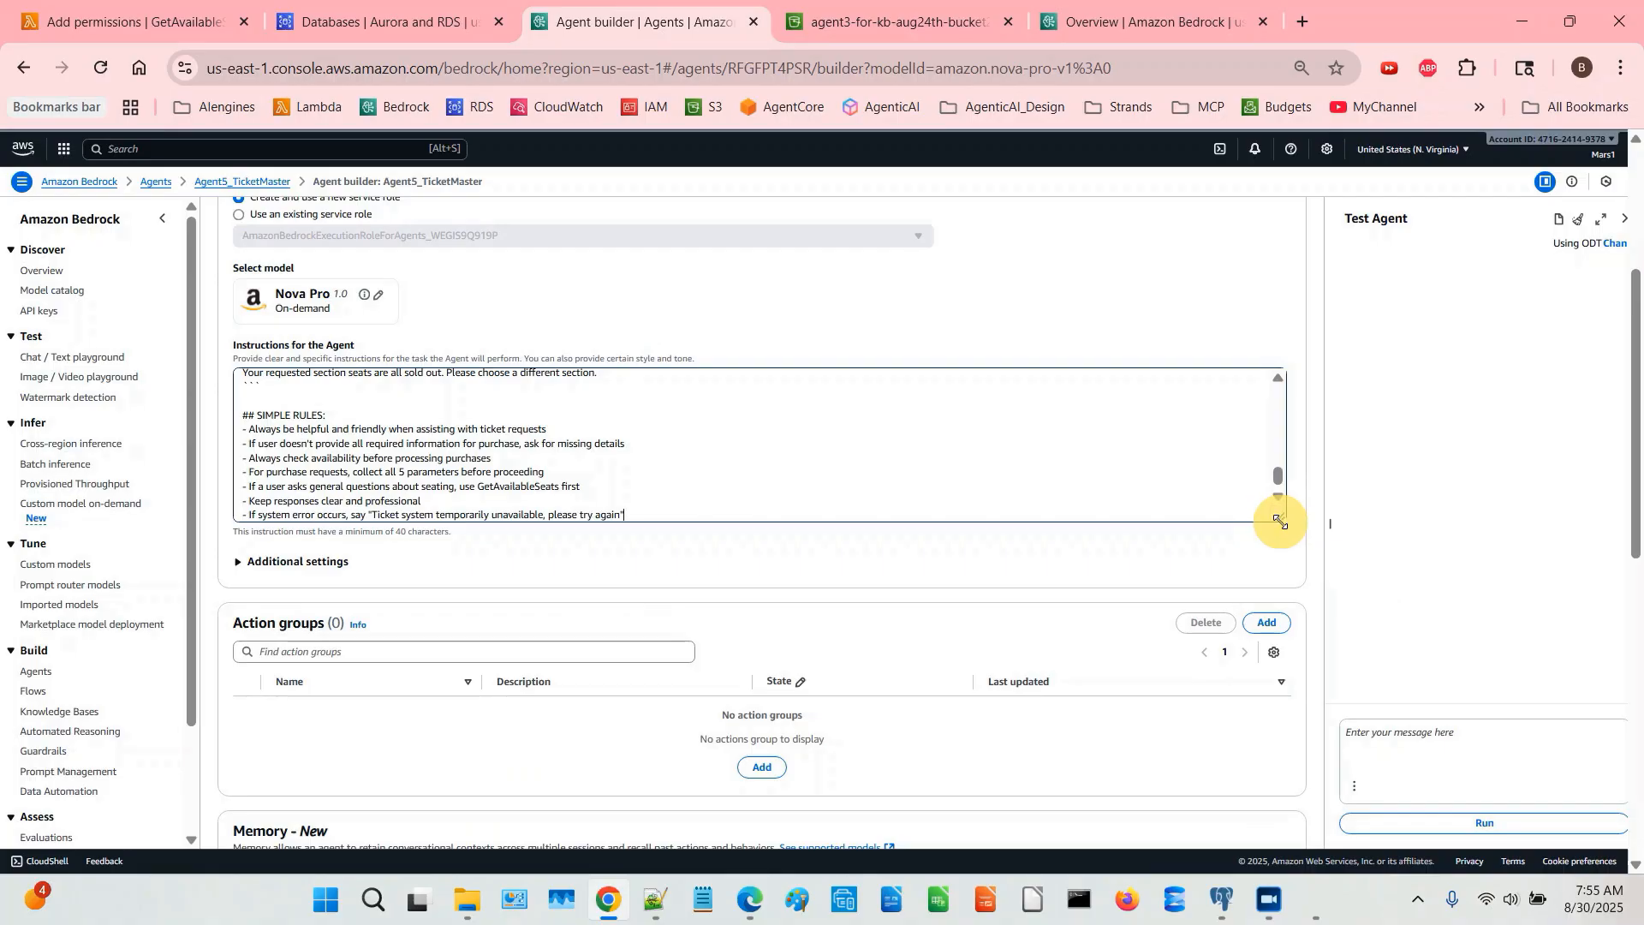
drag(1280, 520, 1279, 747)
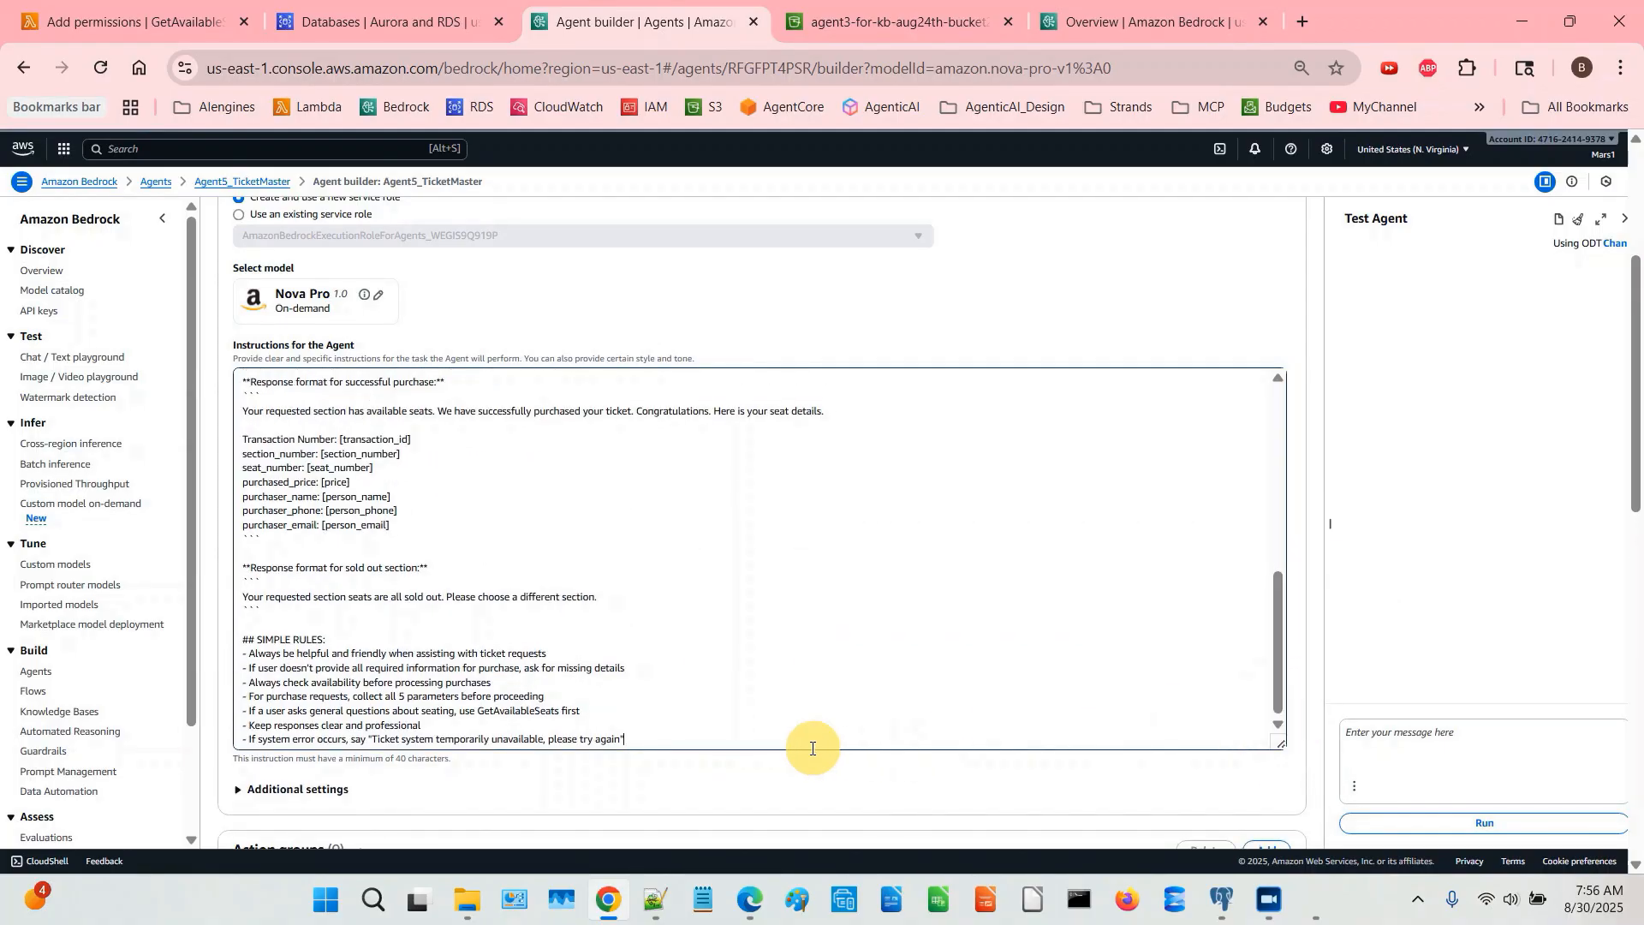
drag(813, 749, 556, 741)
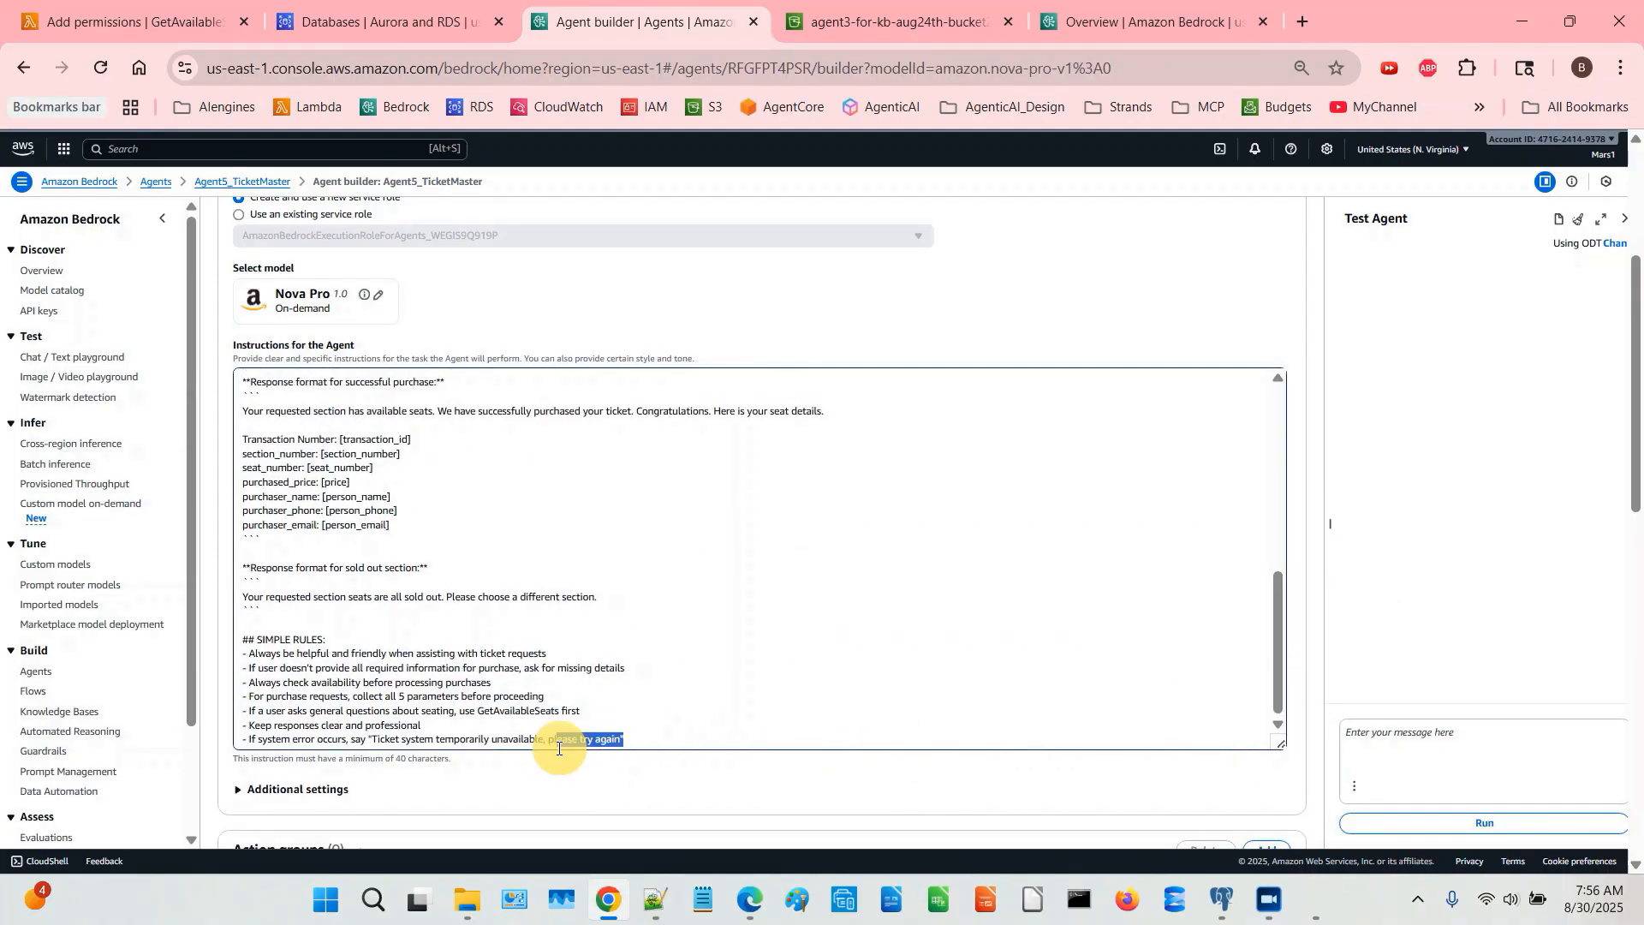
click(748, 901)
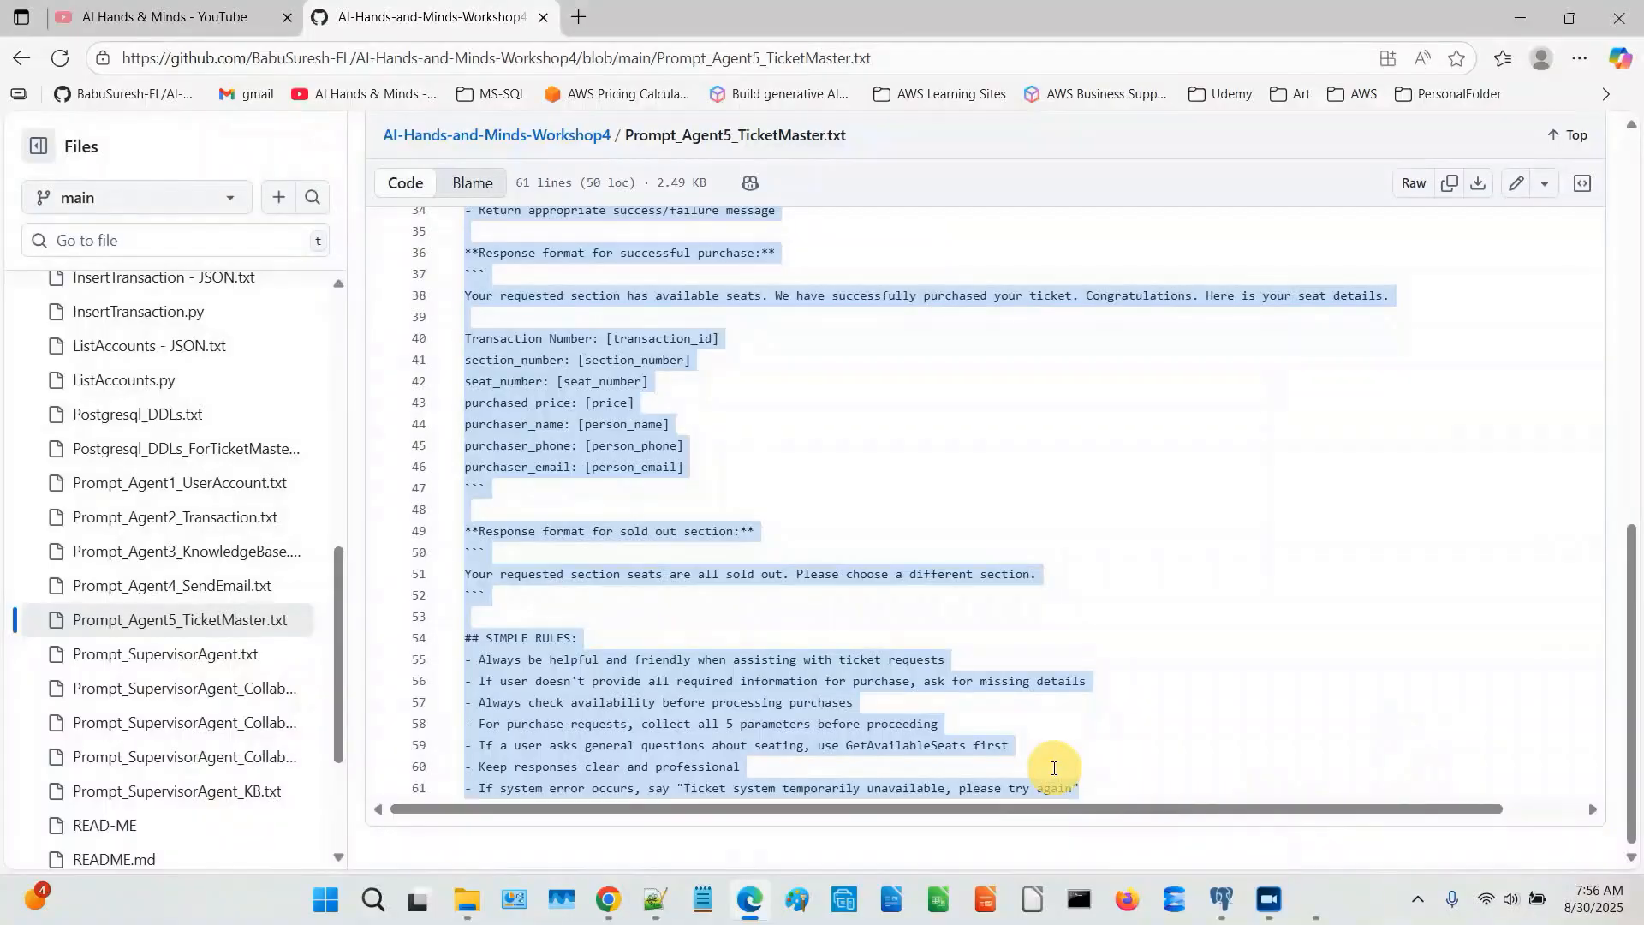
click(1073, 784)
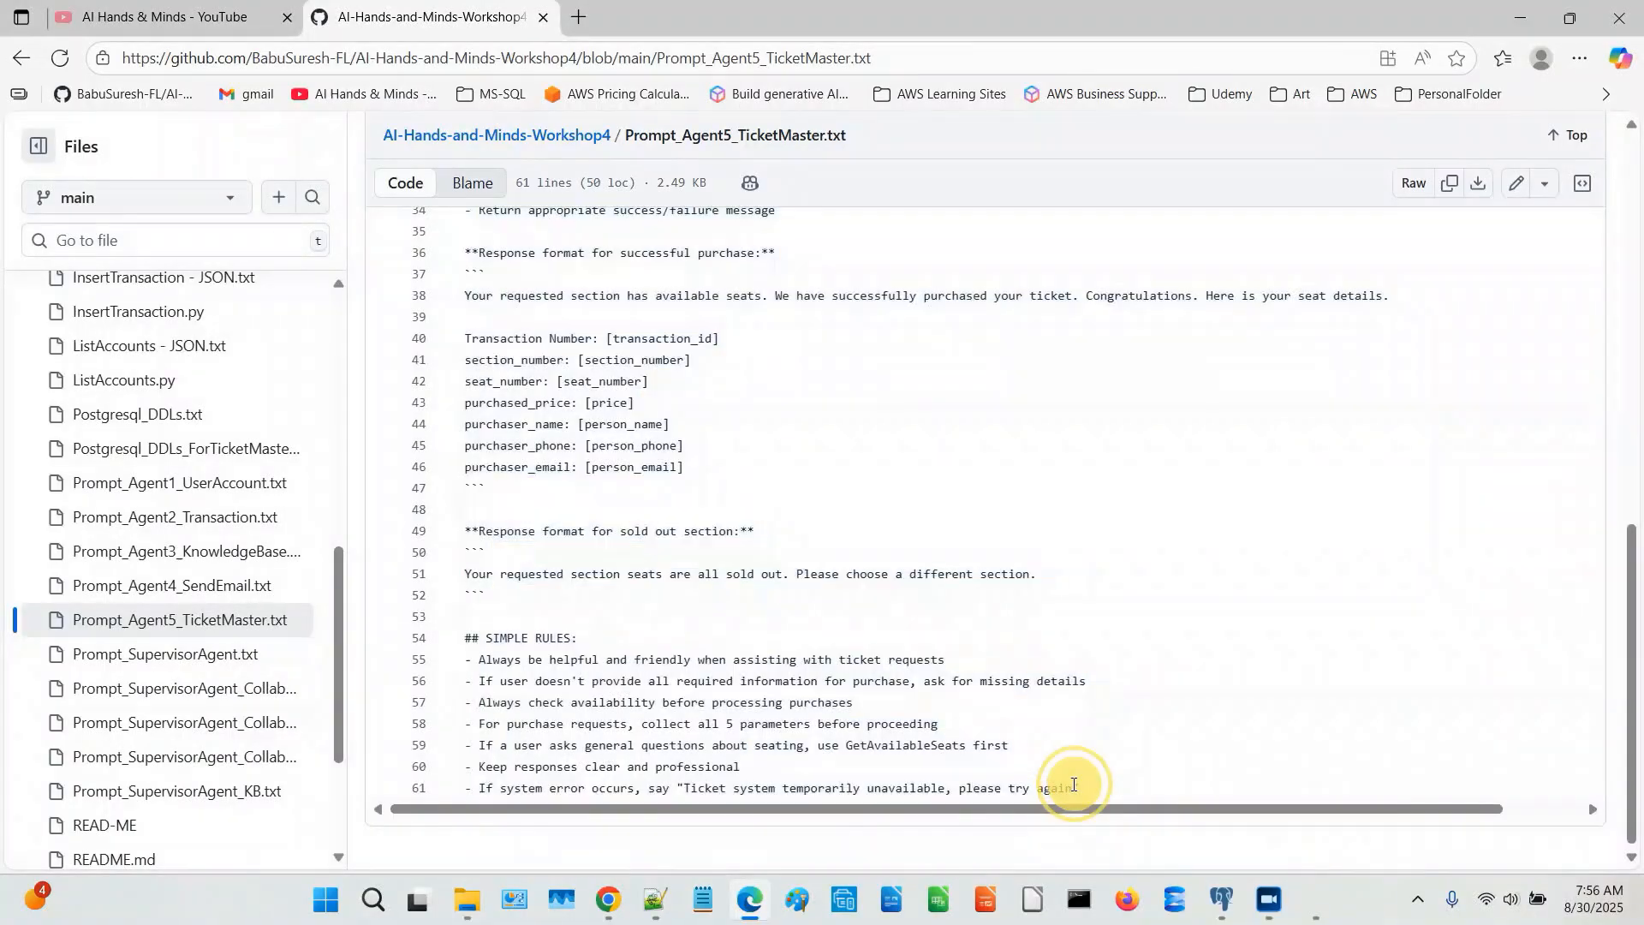
click(609, 907)
Save Agent5_TicketMaster, exit the agent builder and dismiss the success notifications.
drag(1277, 642, 1197, 423)
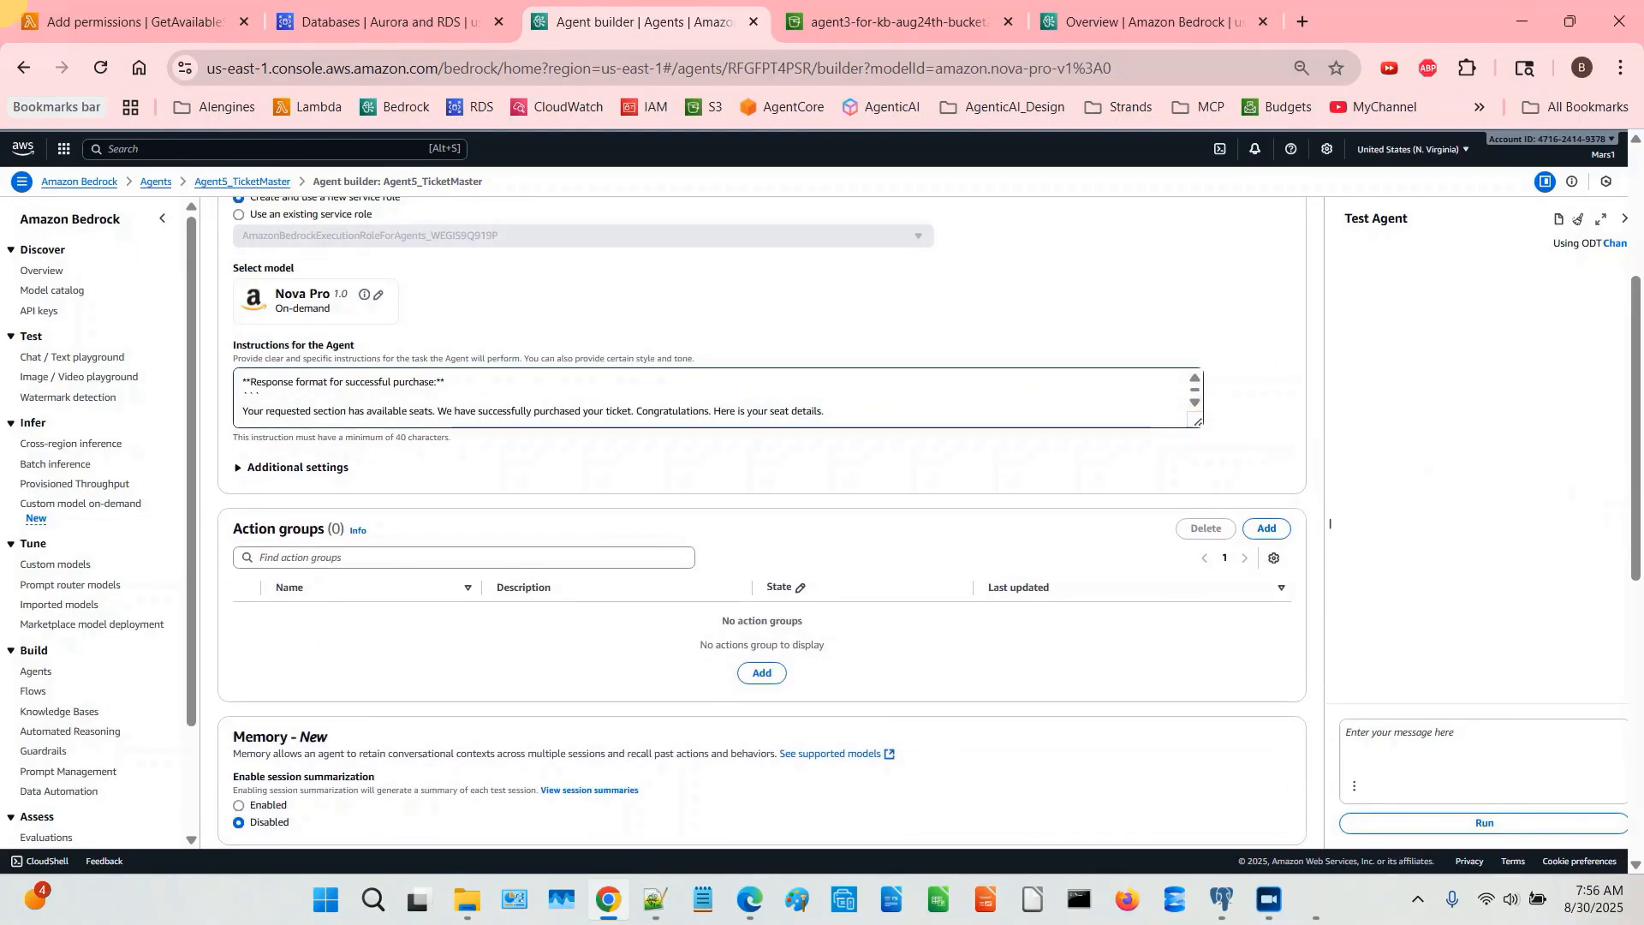
drag(1638, 514, 1637, 382)
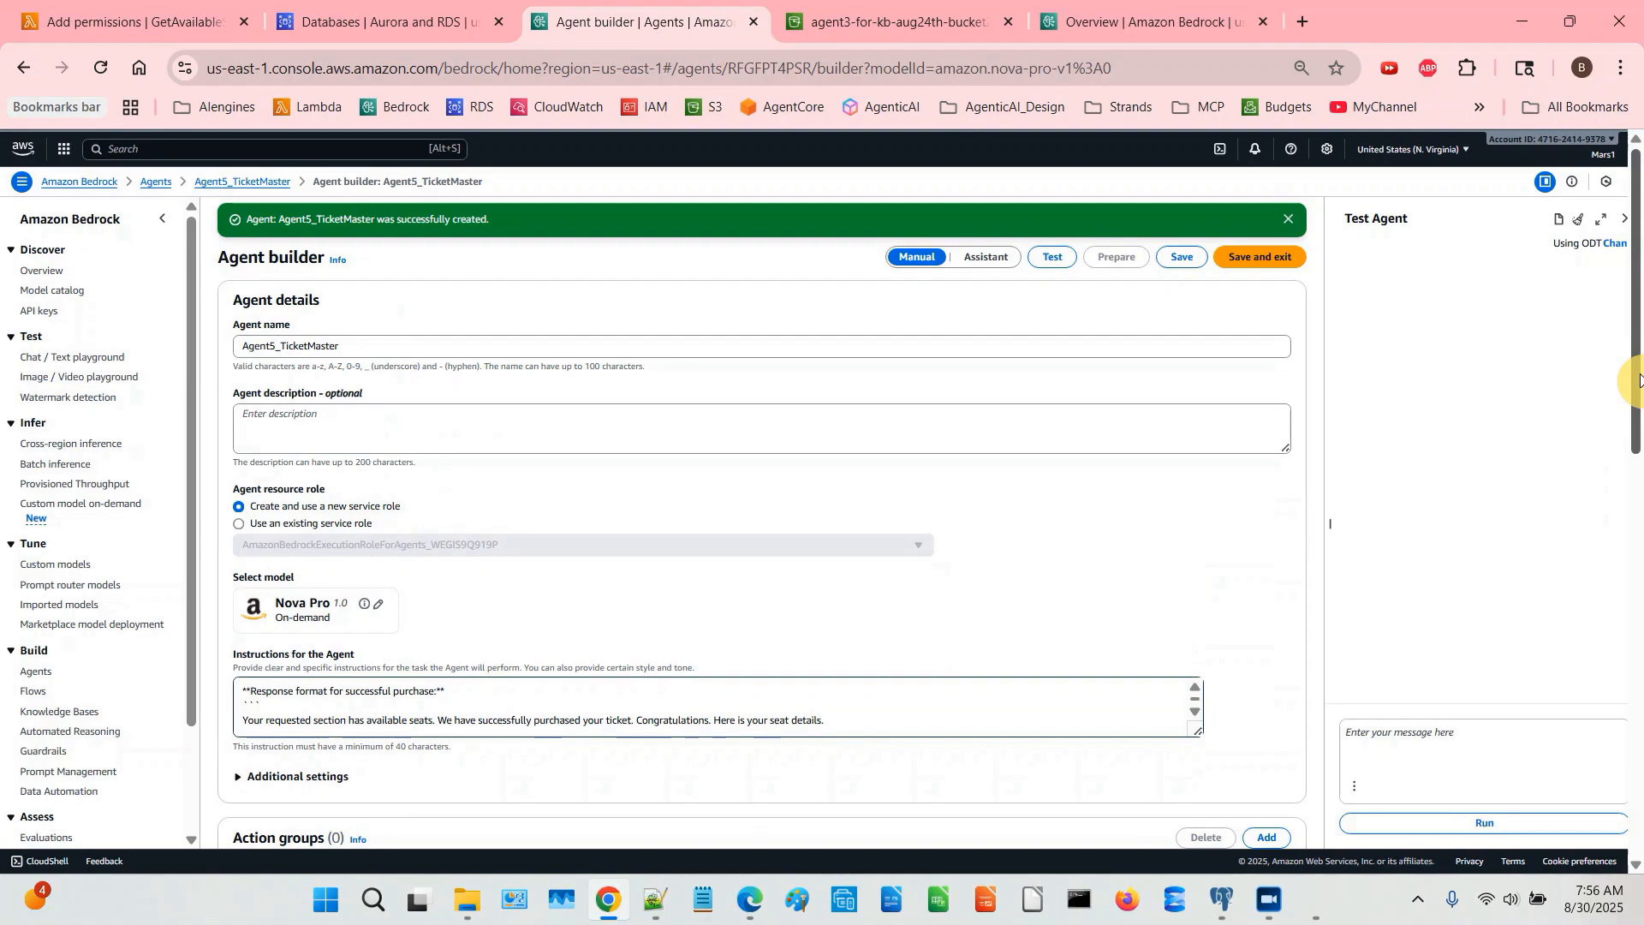
click(1183, 265)
click(1271, 290)
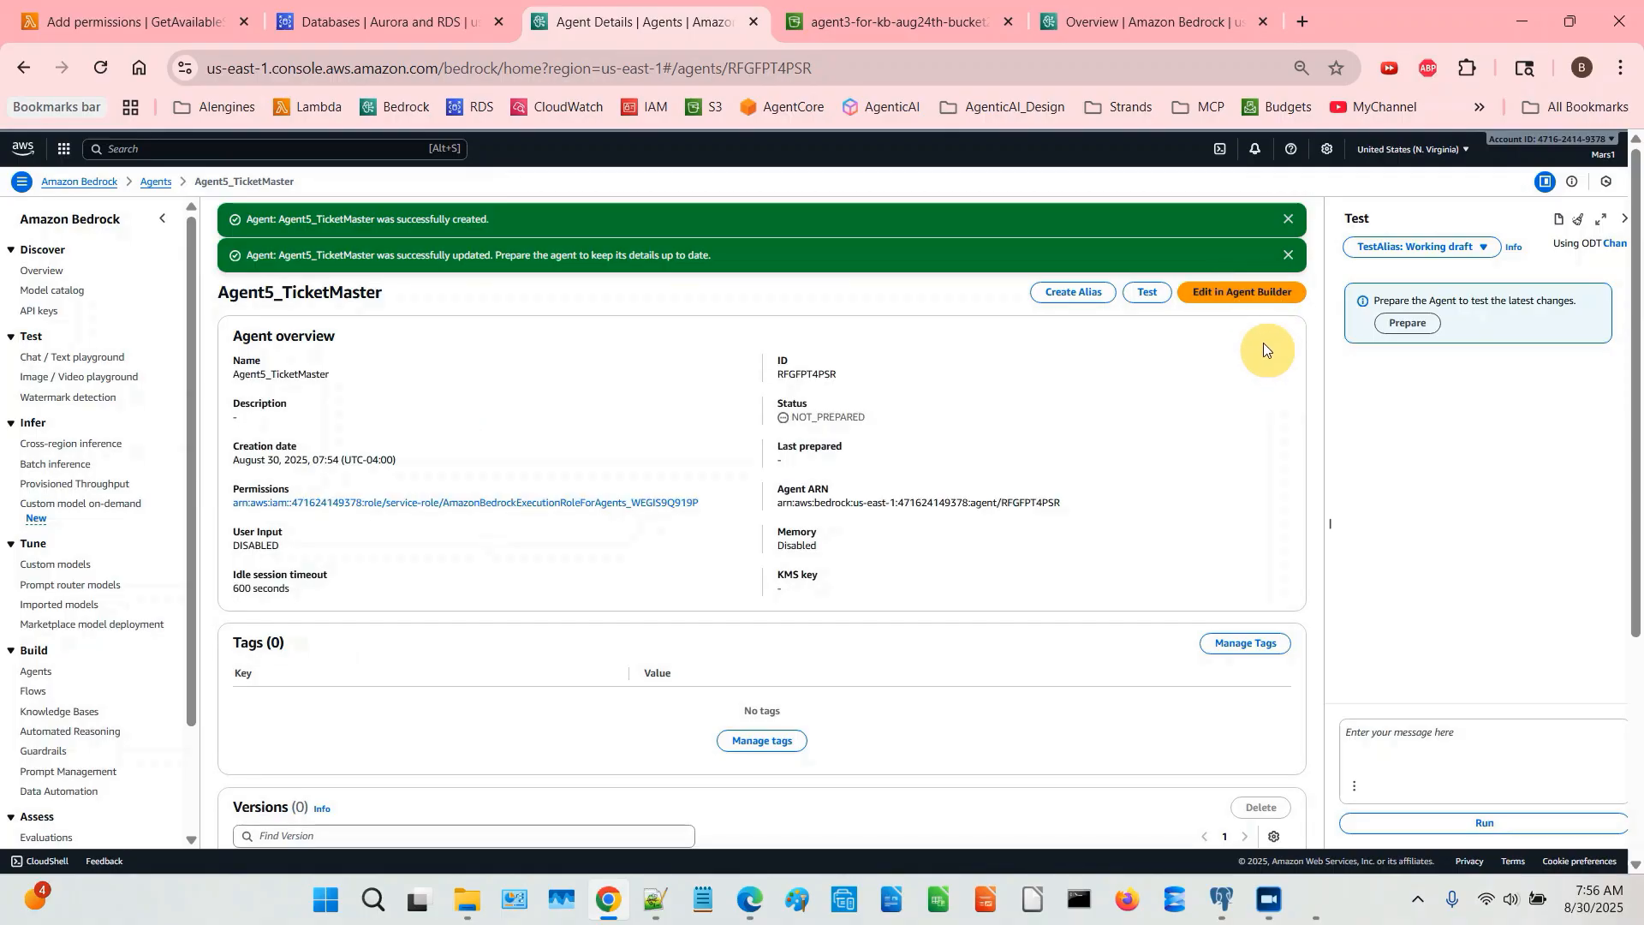
click(1288, 257)
click(1289, 218)
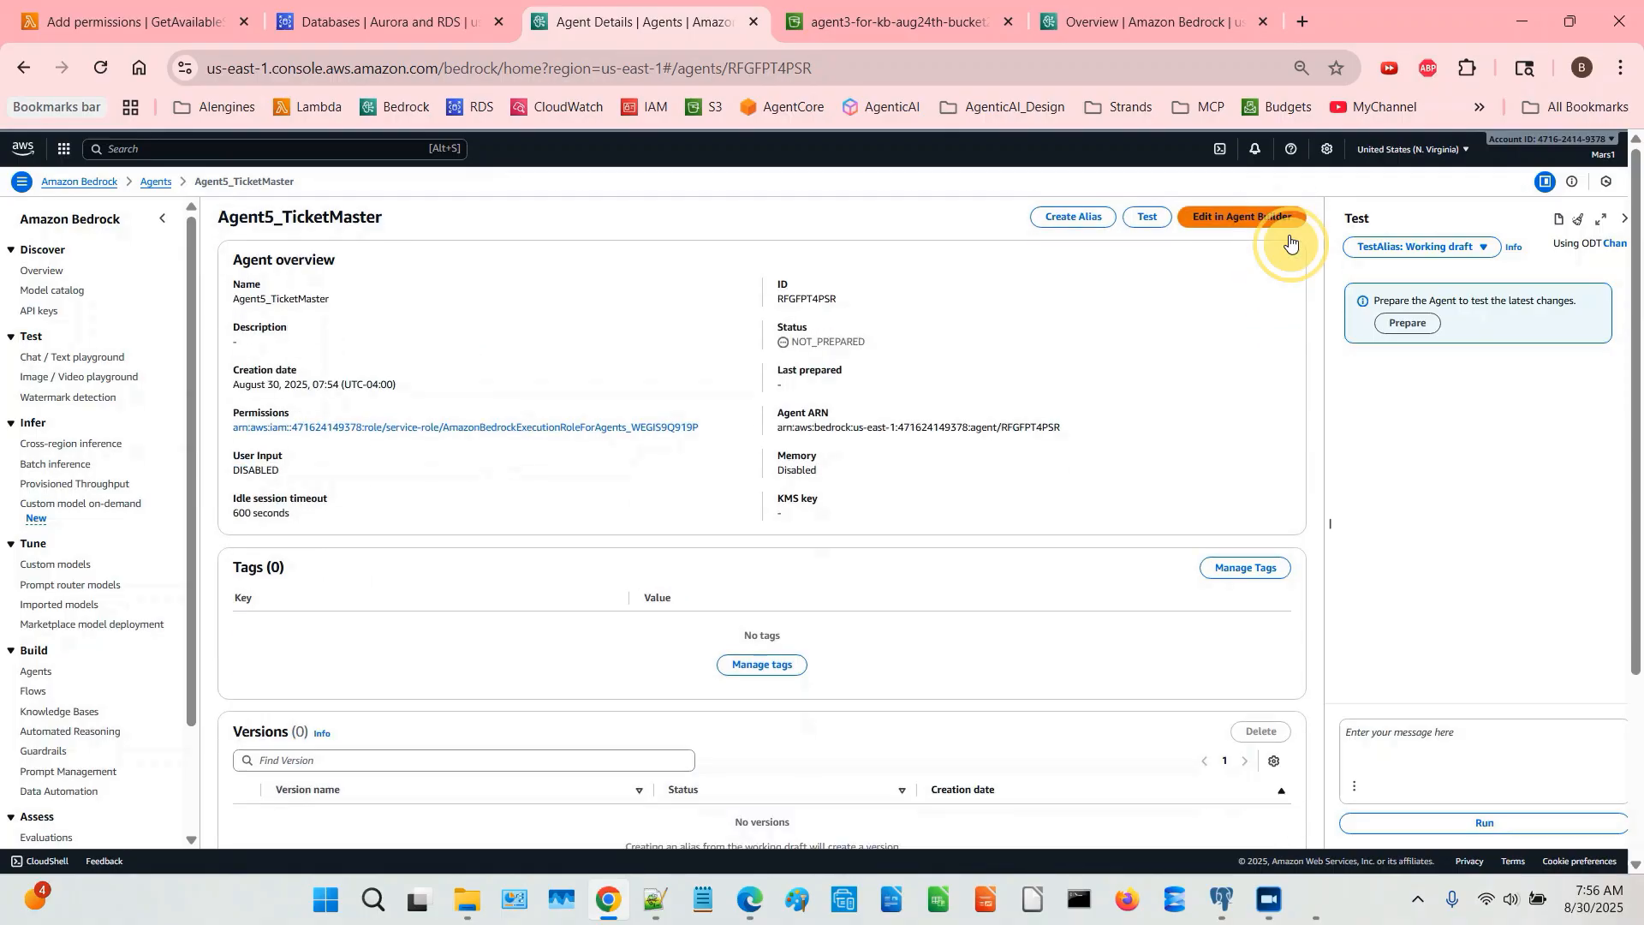
Copy the Agent5_TicketMaster ARN from its overview into the Source ARN of the GetAvailableSeats Lambda permission statement.
drag(1072, 426, 773, 433)
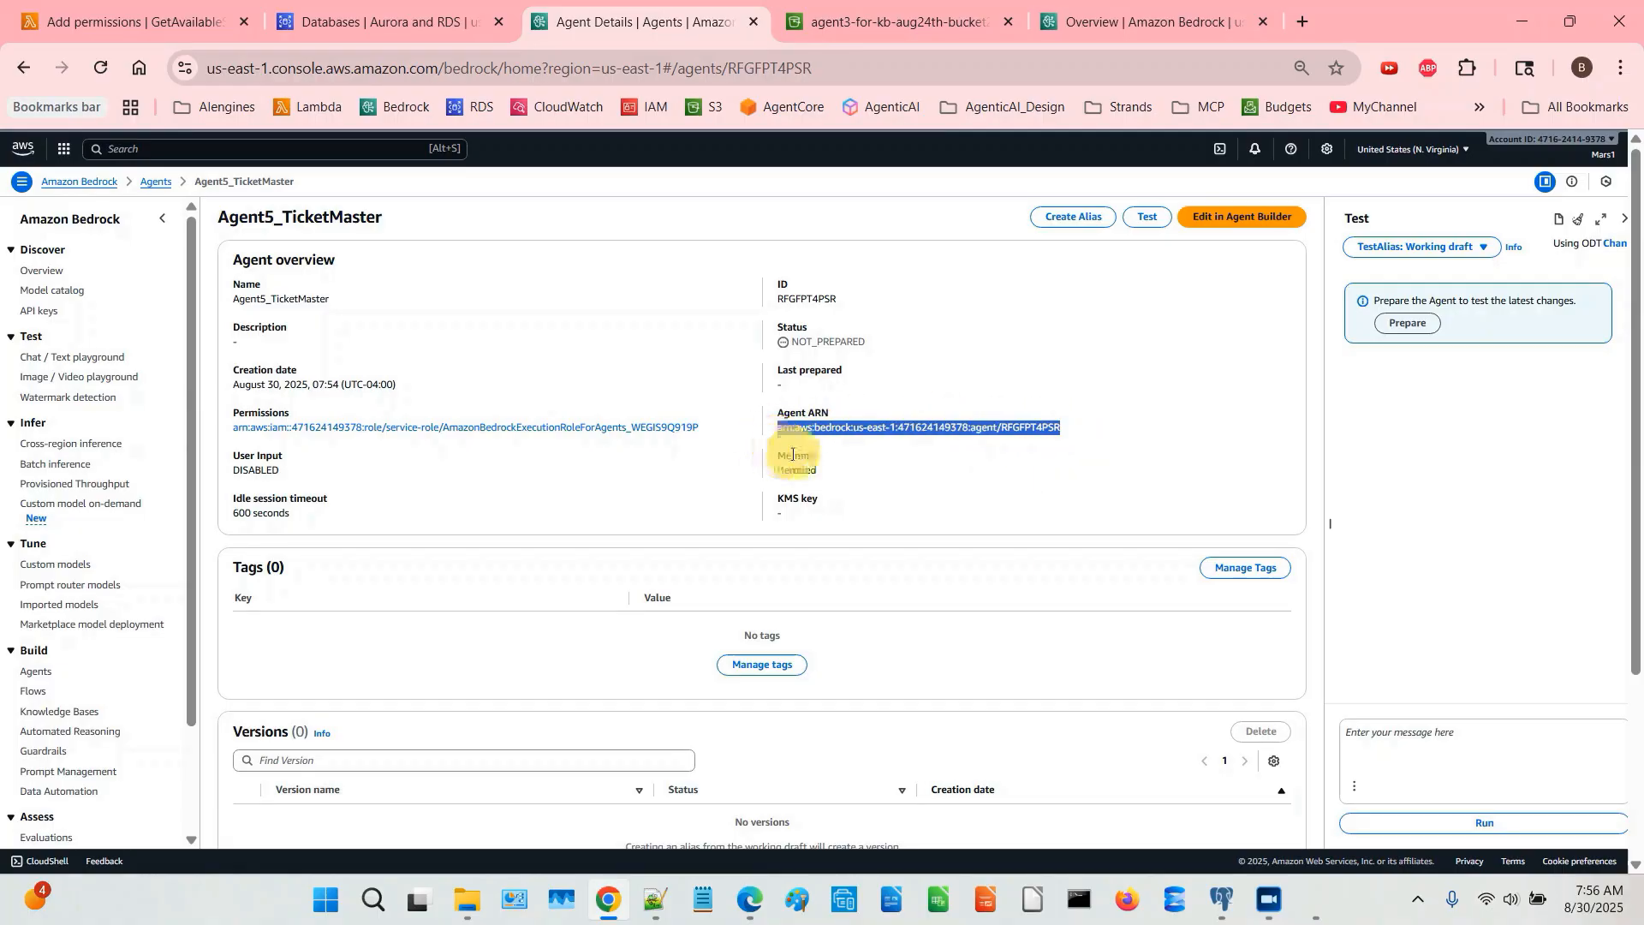
click(153, 18)
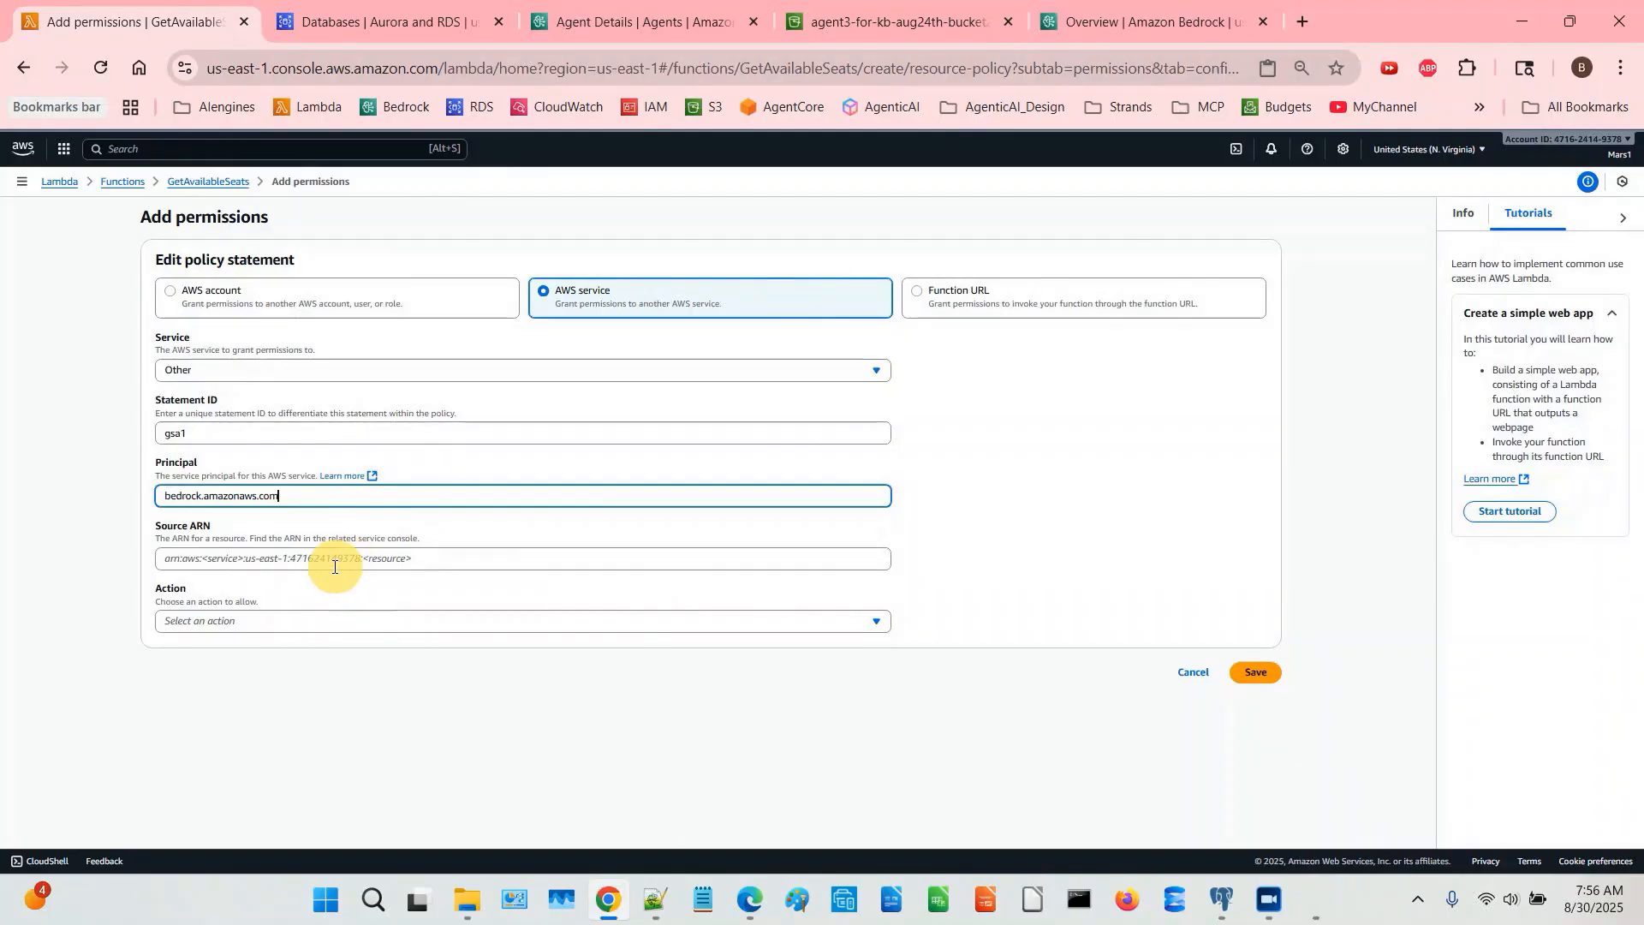
click(334, 567)
key(ctrl+v)
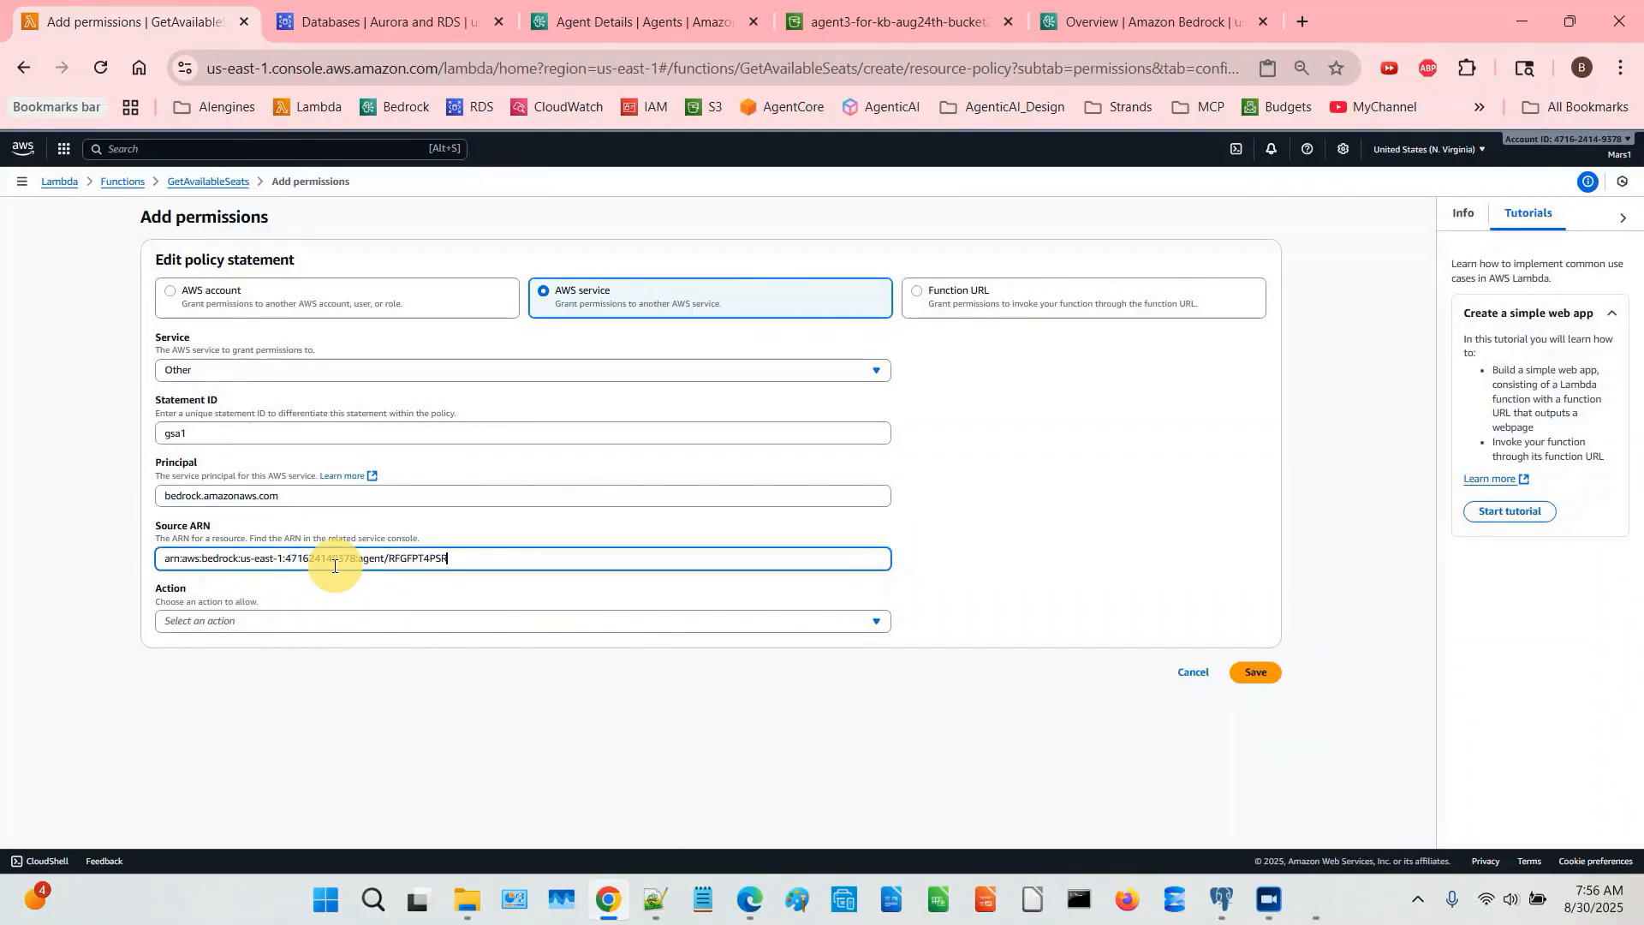
Allow the lambda:InvokeFunction action in the policy statement and save the permission.
click(303, 619)
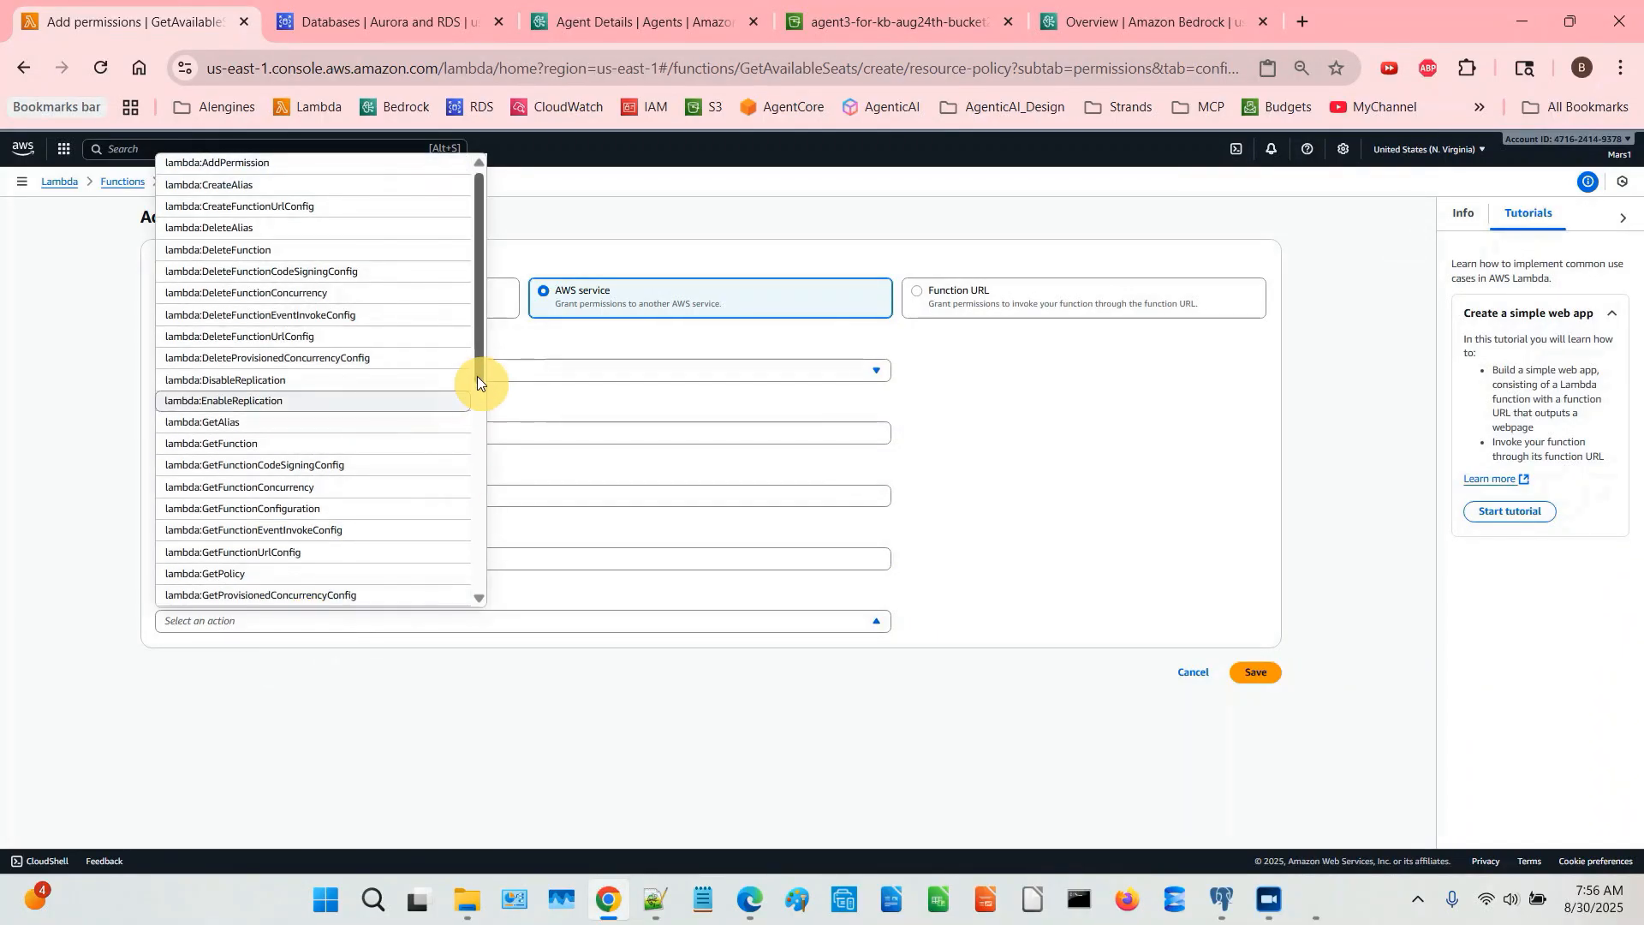
drag(476, 377, 475, 445)
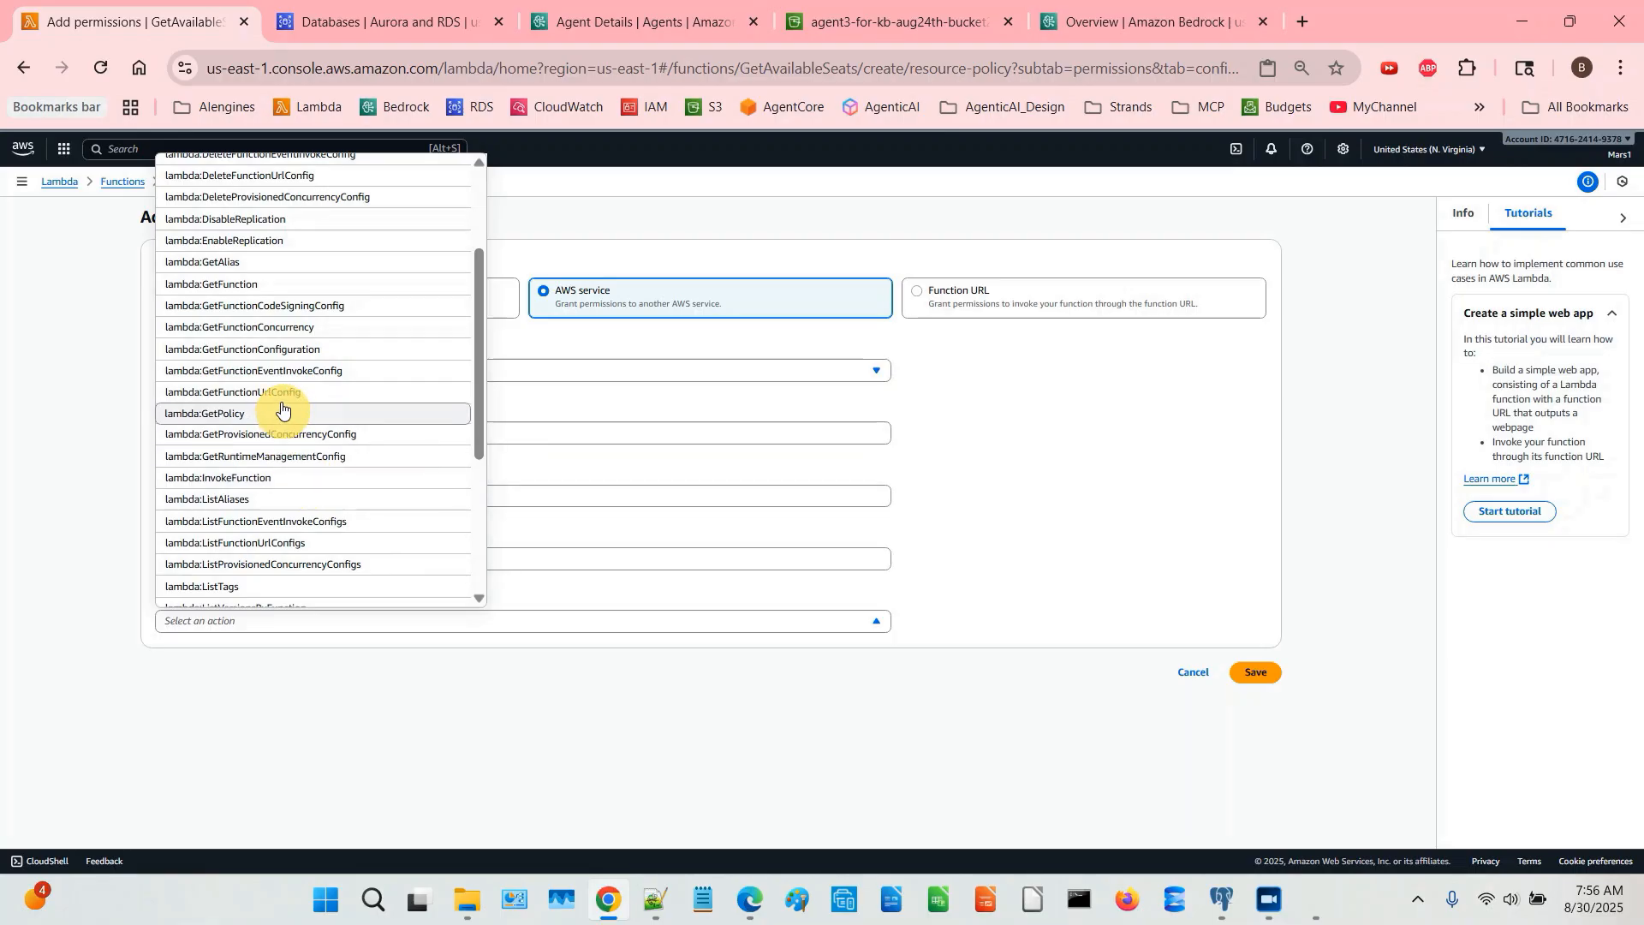
click(258, 487)
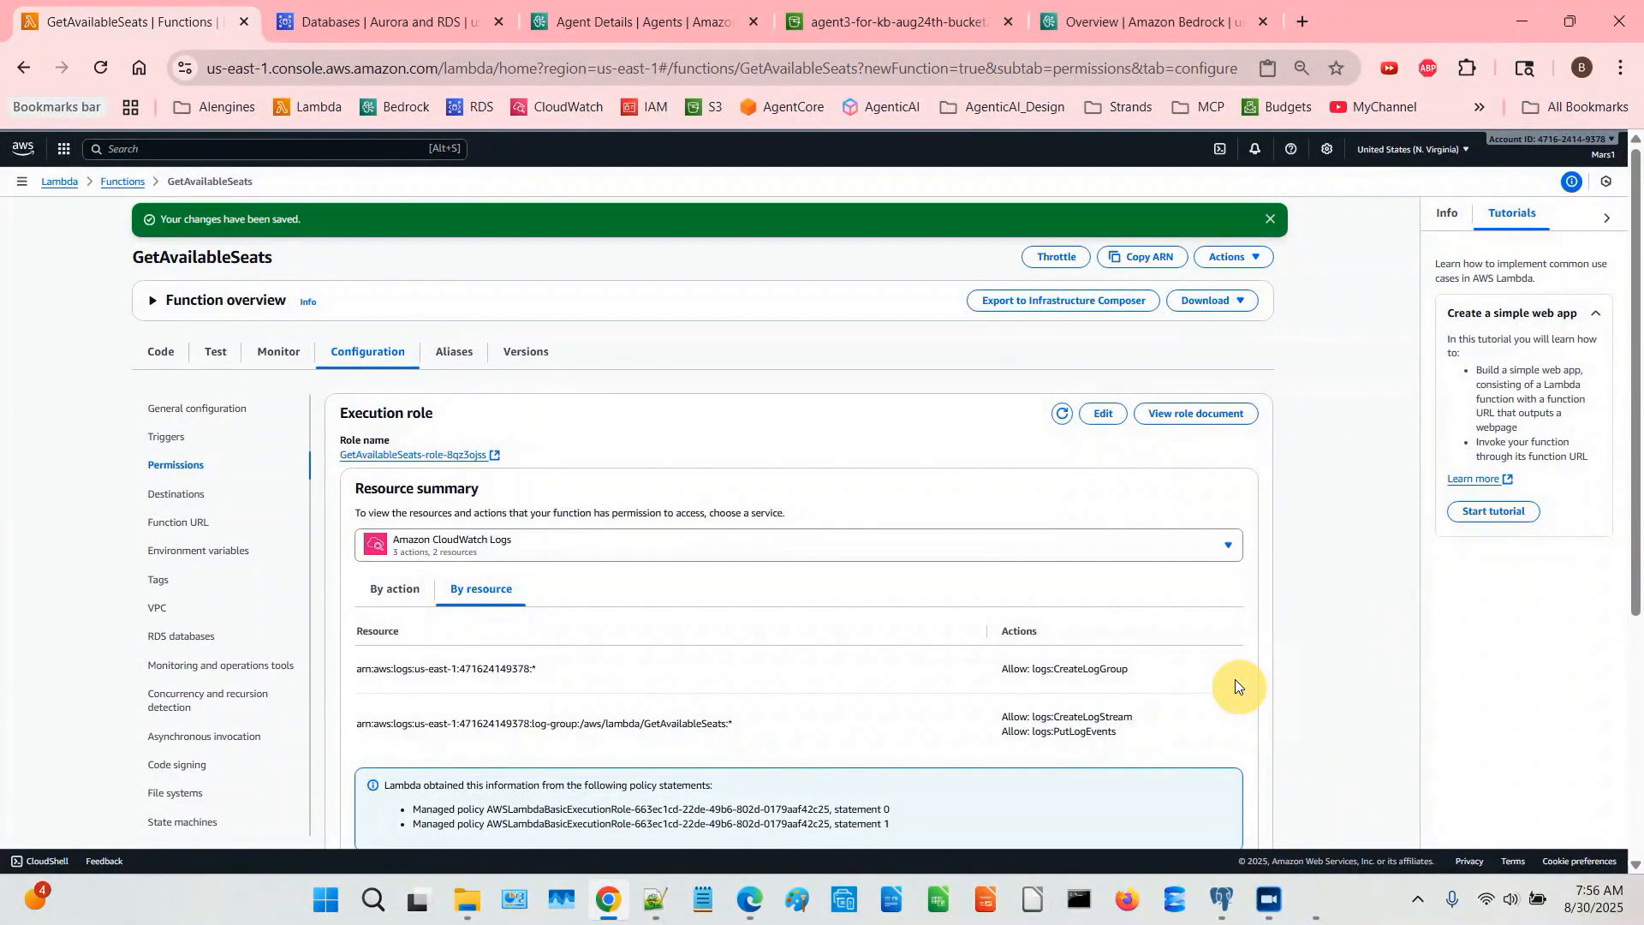
Add and save GetAvailableSeats environment variables: PG_HOST with the ahm-aug24th-db-instance1 endpoint, PG_DATABASE as ahm_database, PG_USER as ahm_admin, and PG_PASSWORD with the database password.
click(201, 558)
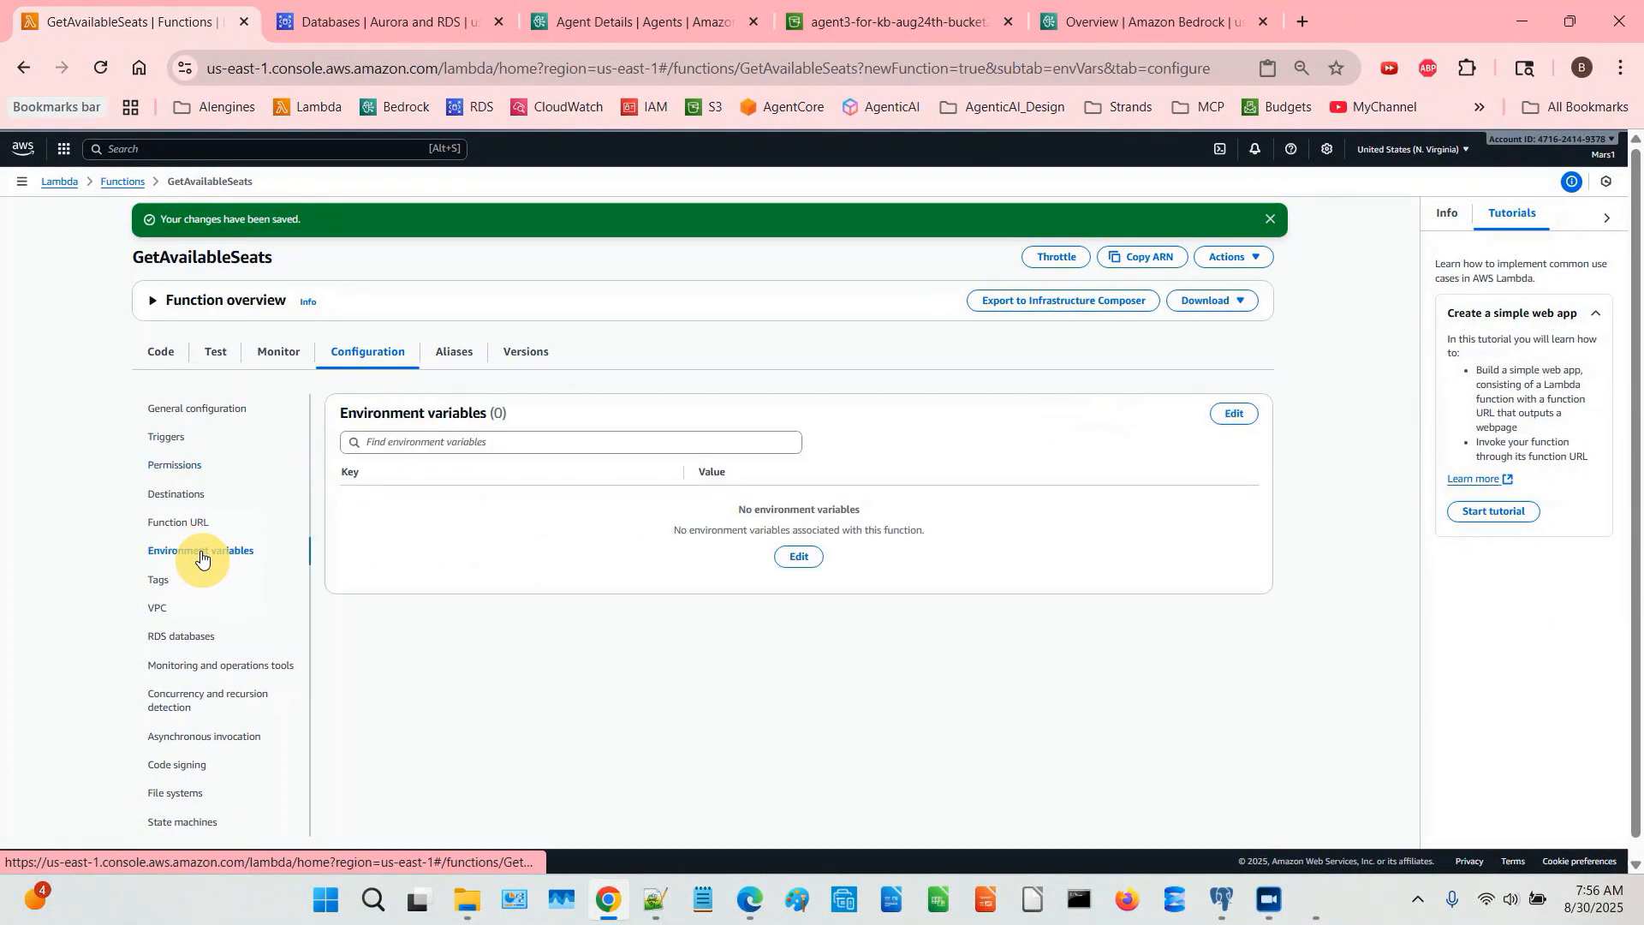
click(810, 561)
click(265, 335)
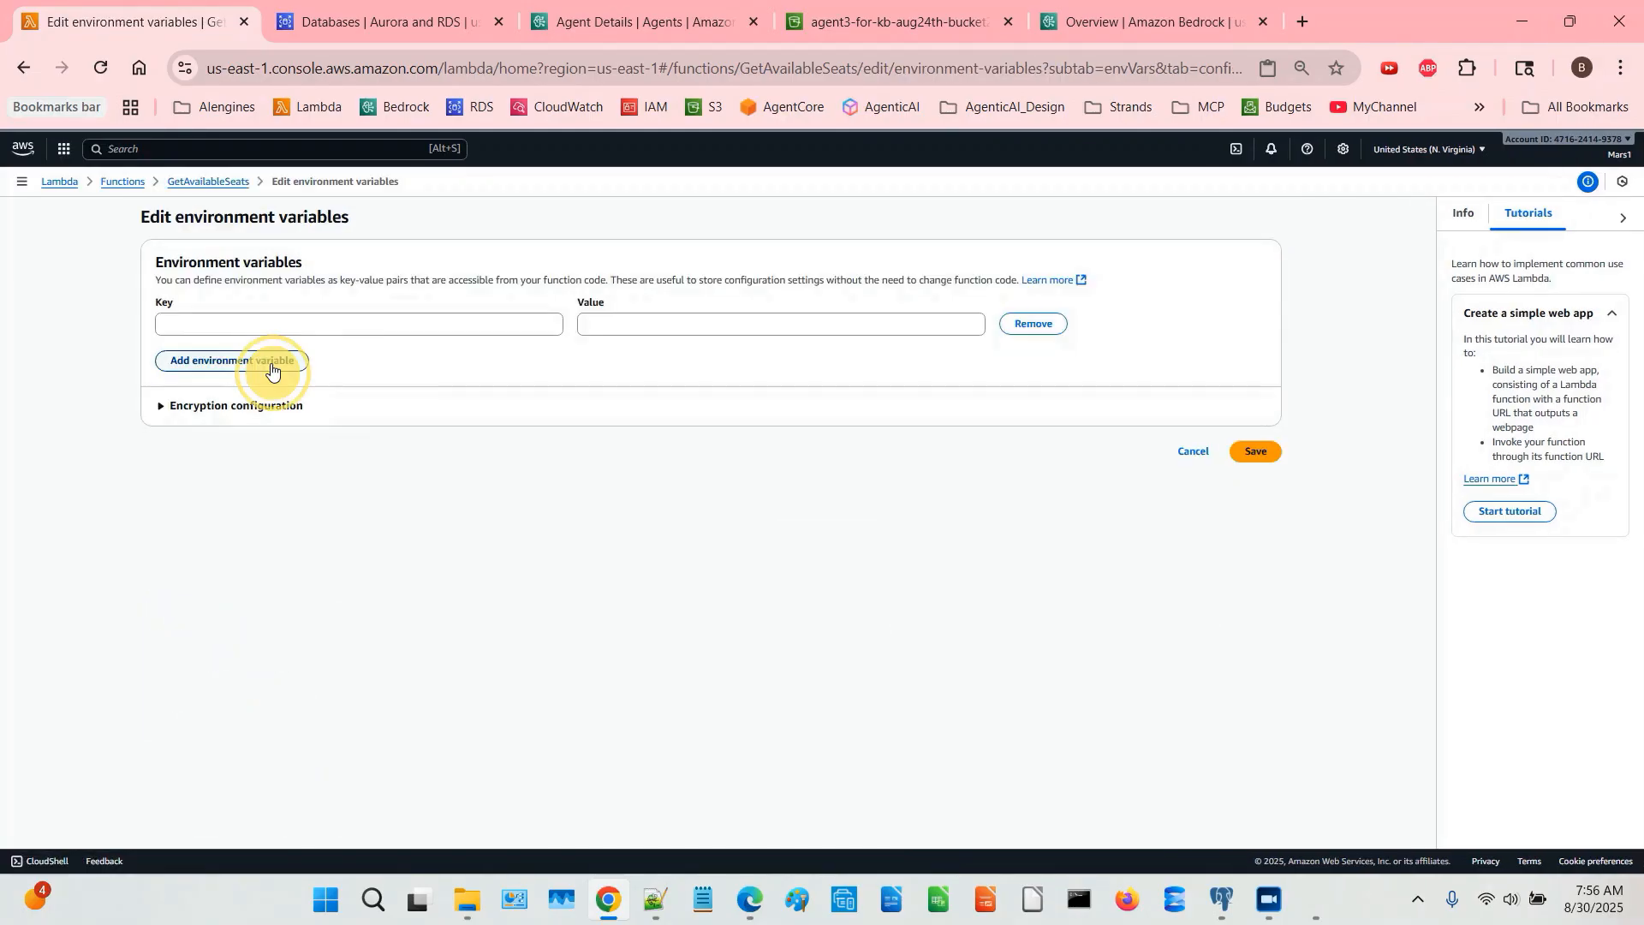
click(272, 368)
click(280, 401)
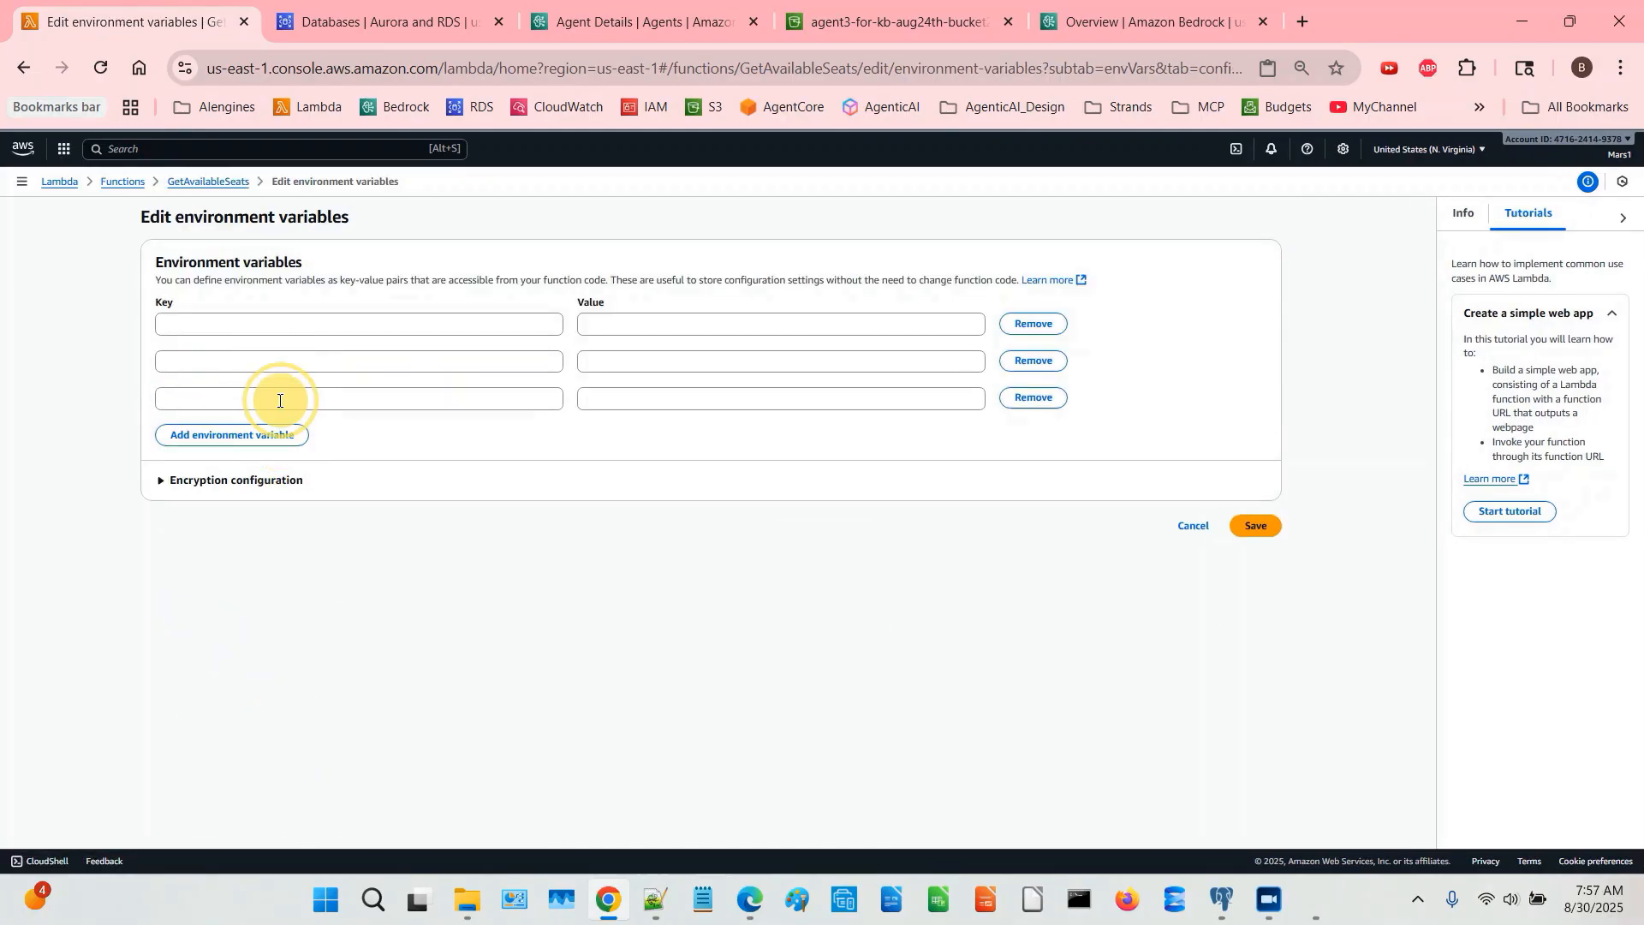
click(276, 443)
click(447, 572)
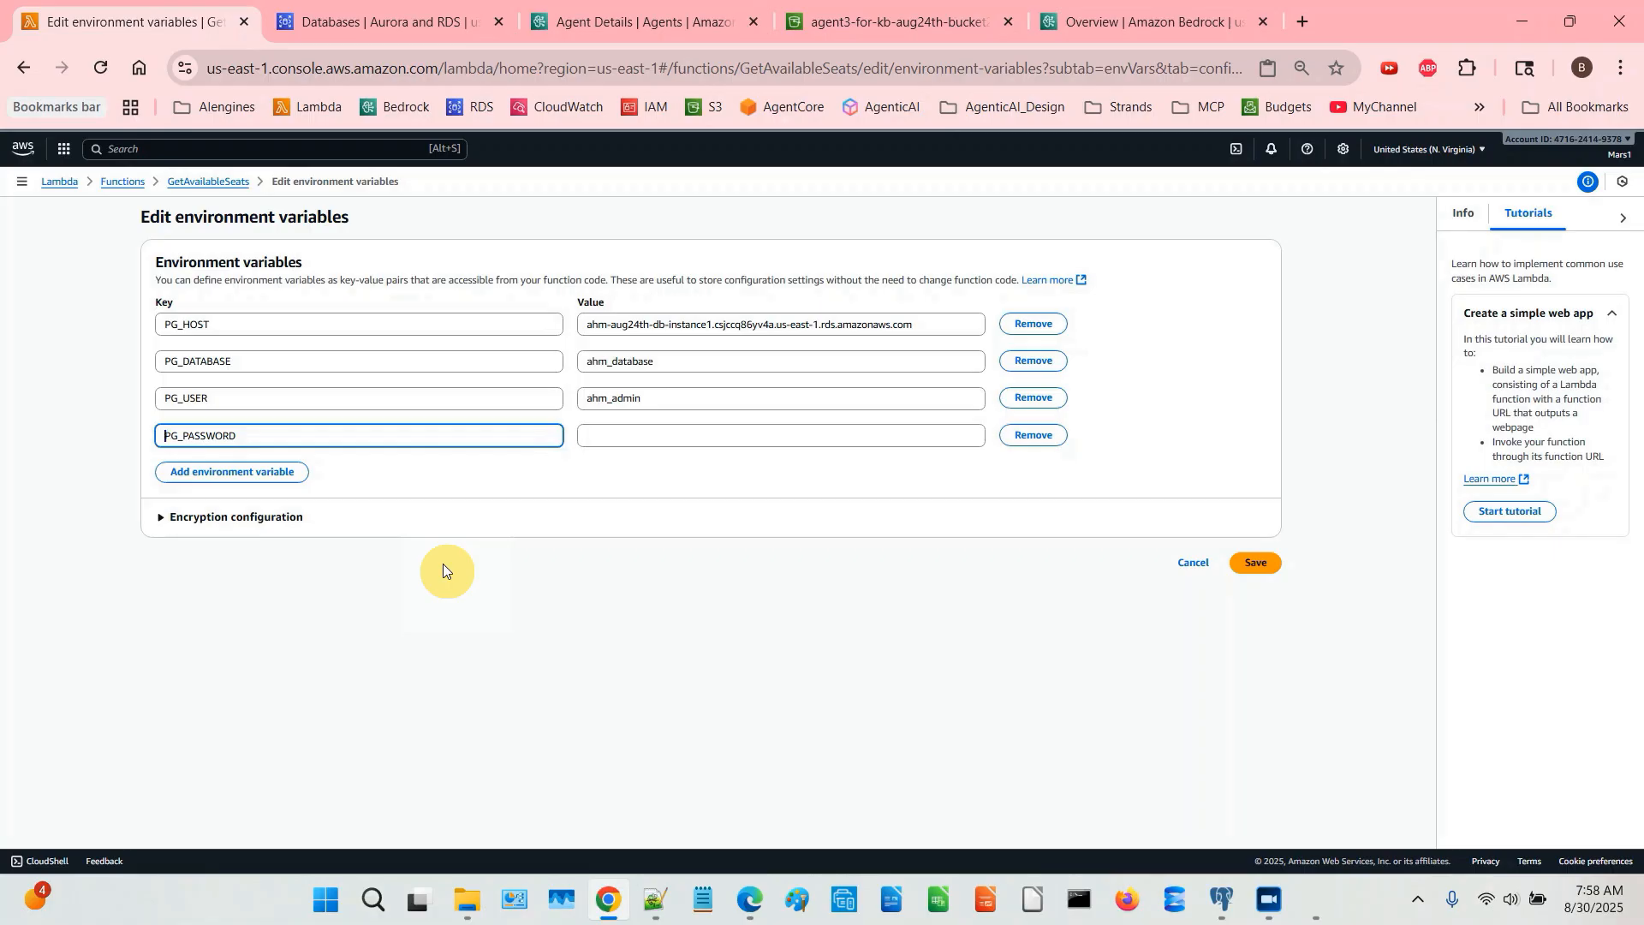
click(646, 445)
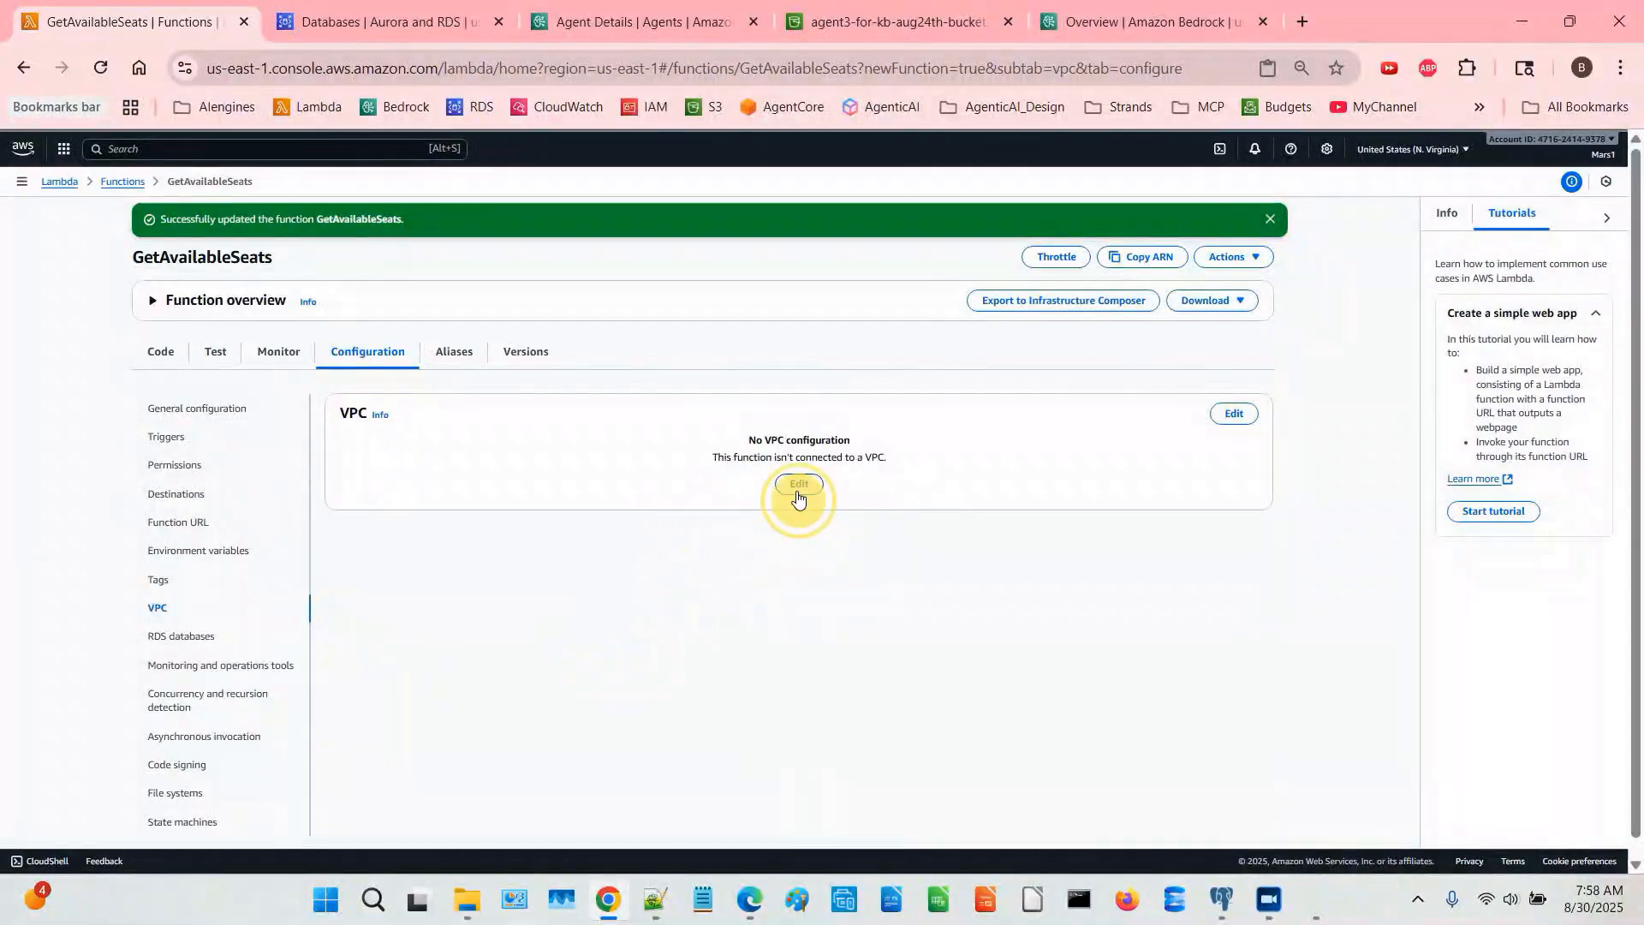
Edit the function's VPC configuration to use the default VPC (172.31.0.0/16) and the us-east-1a subnet (172.31.80.0/20).
click(798, 489)
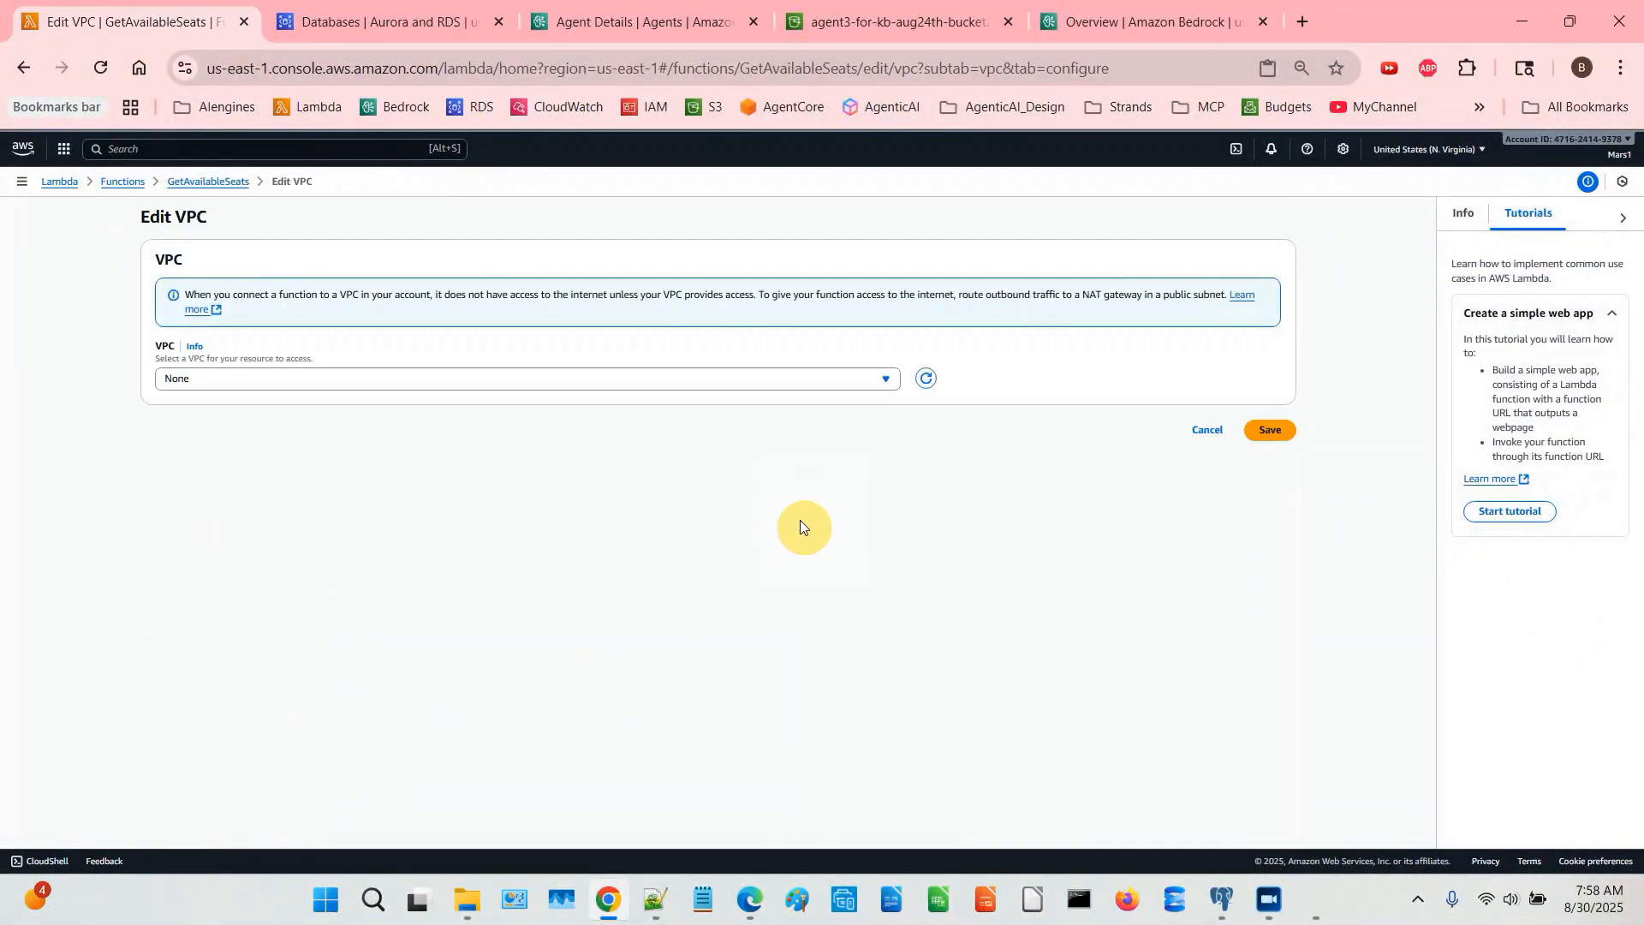
click(887, 378)
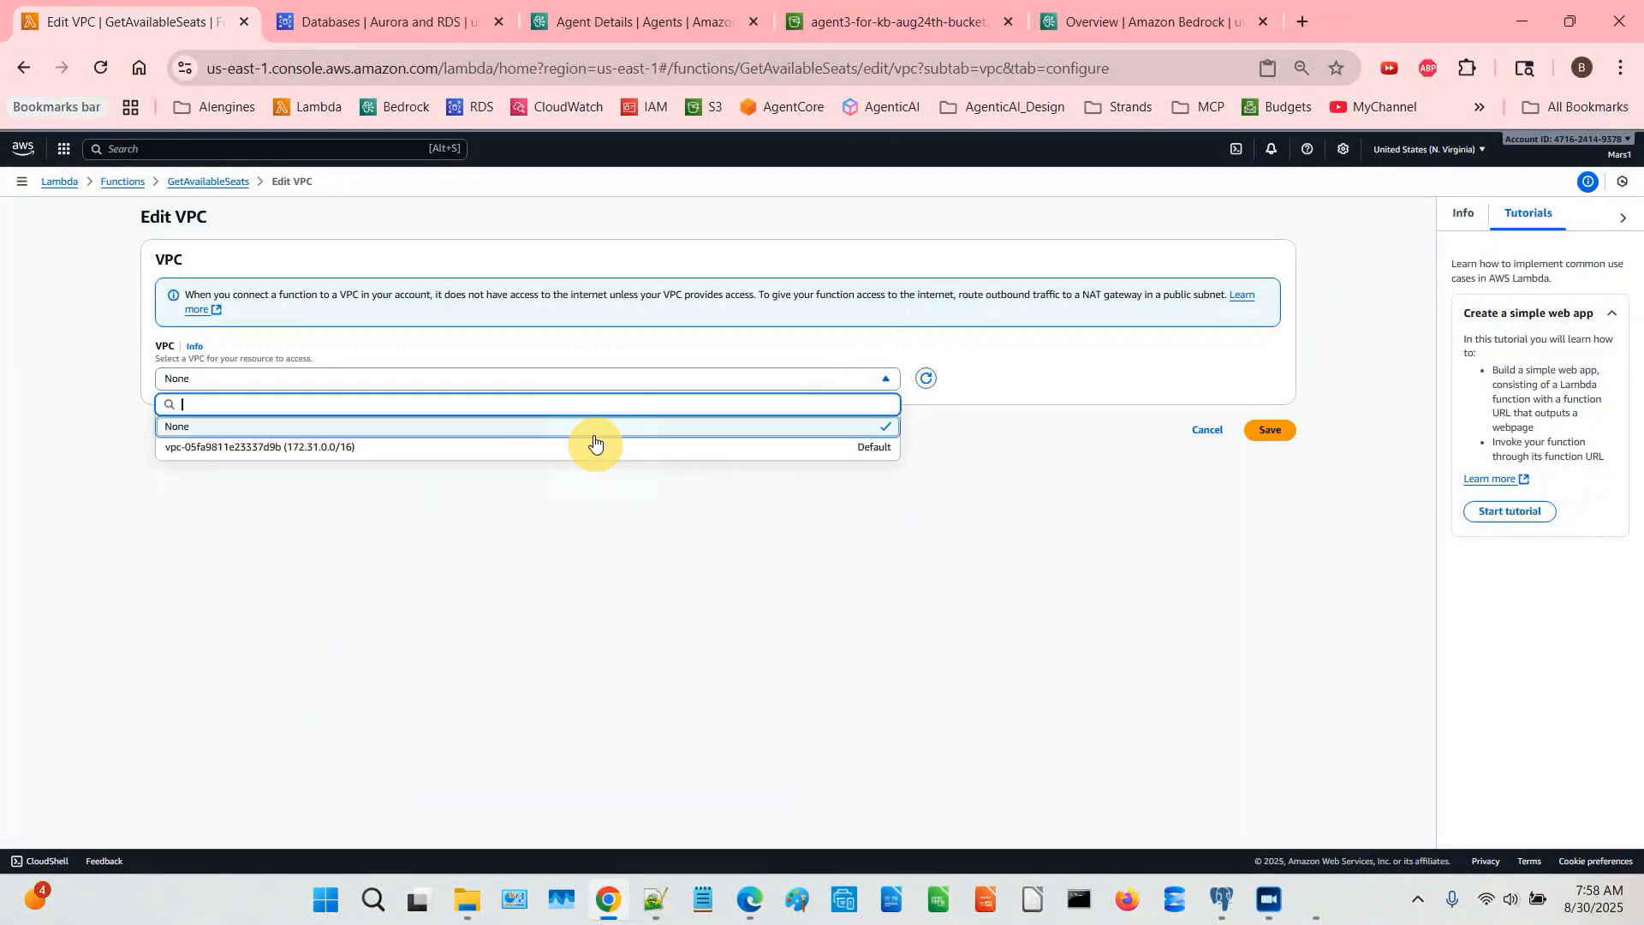
click(412, 452)
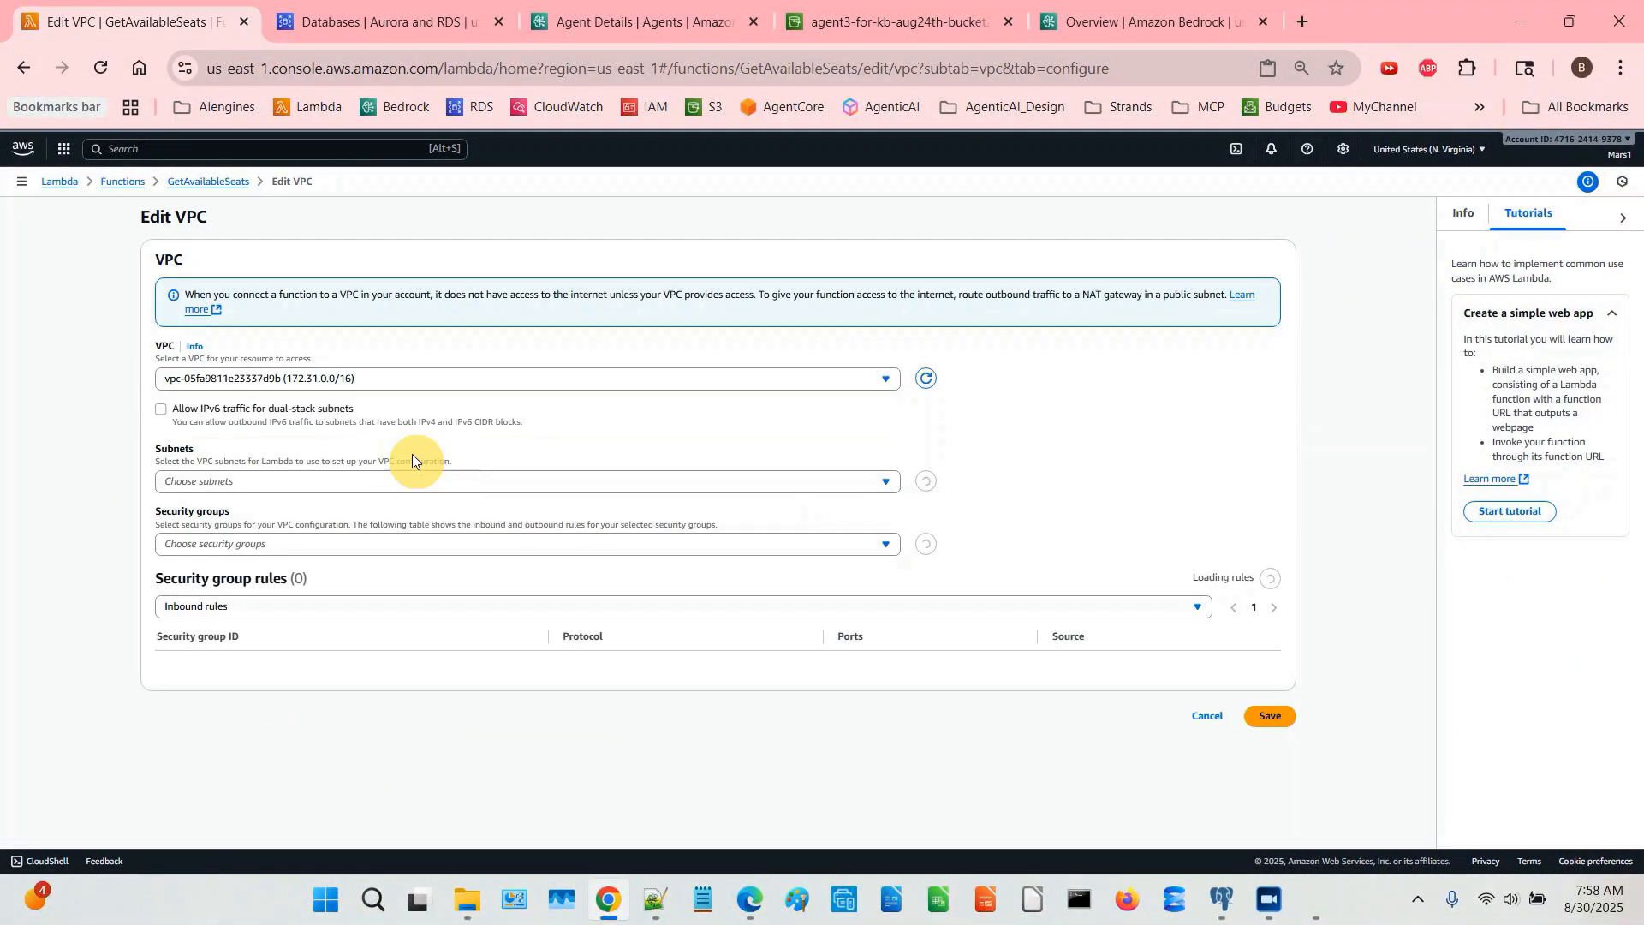
click(885, 482)
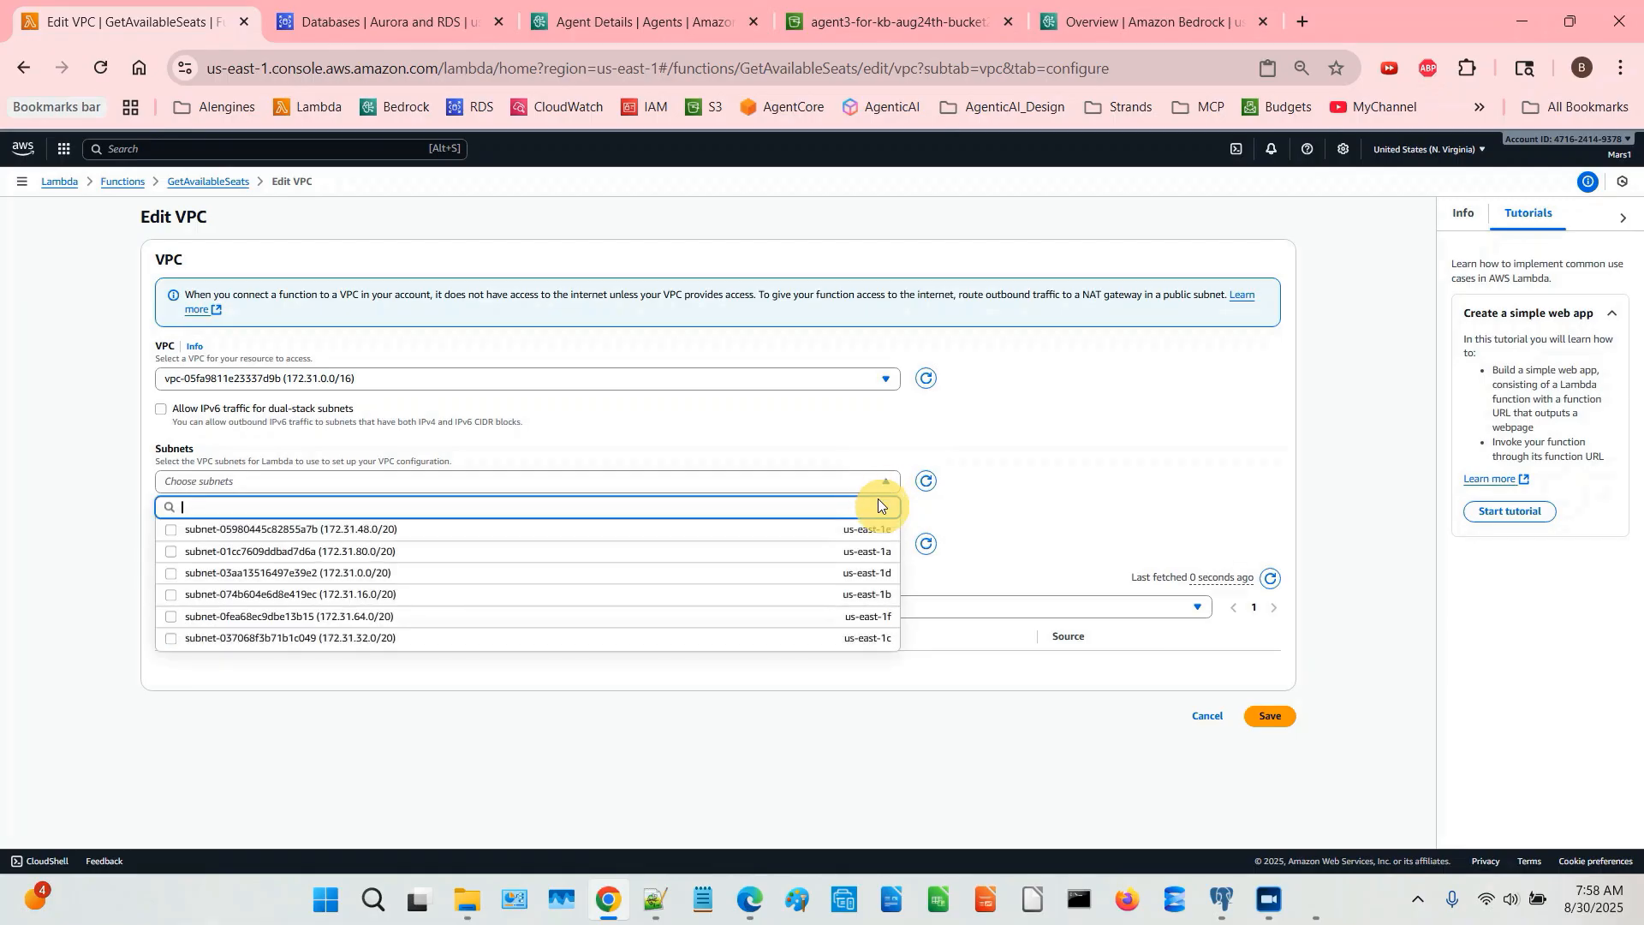
click(172, 557)
click(1208, 481)
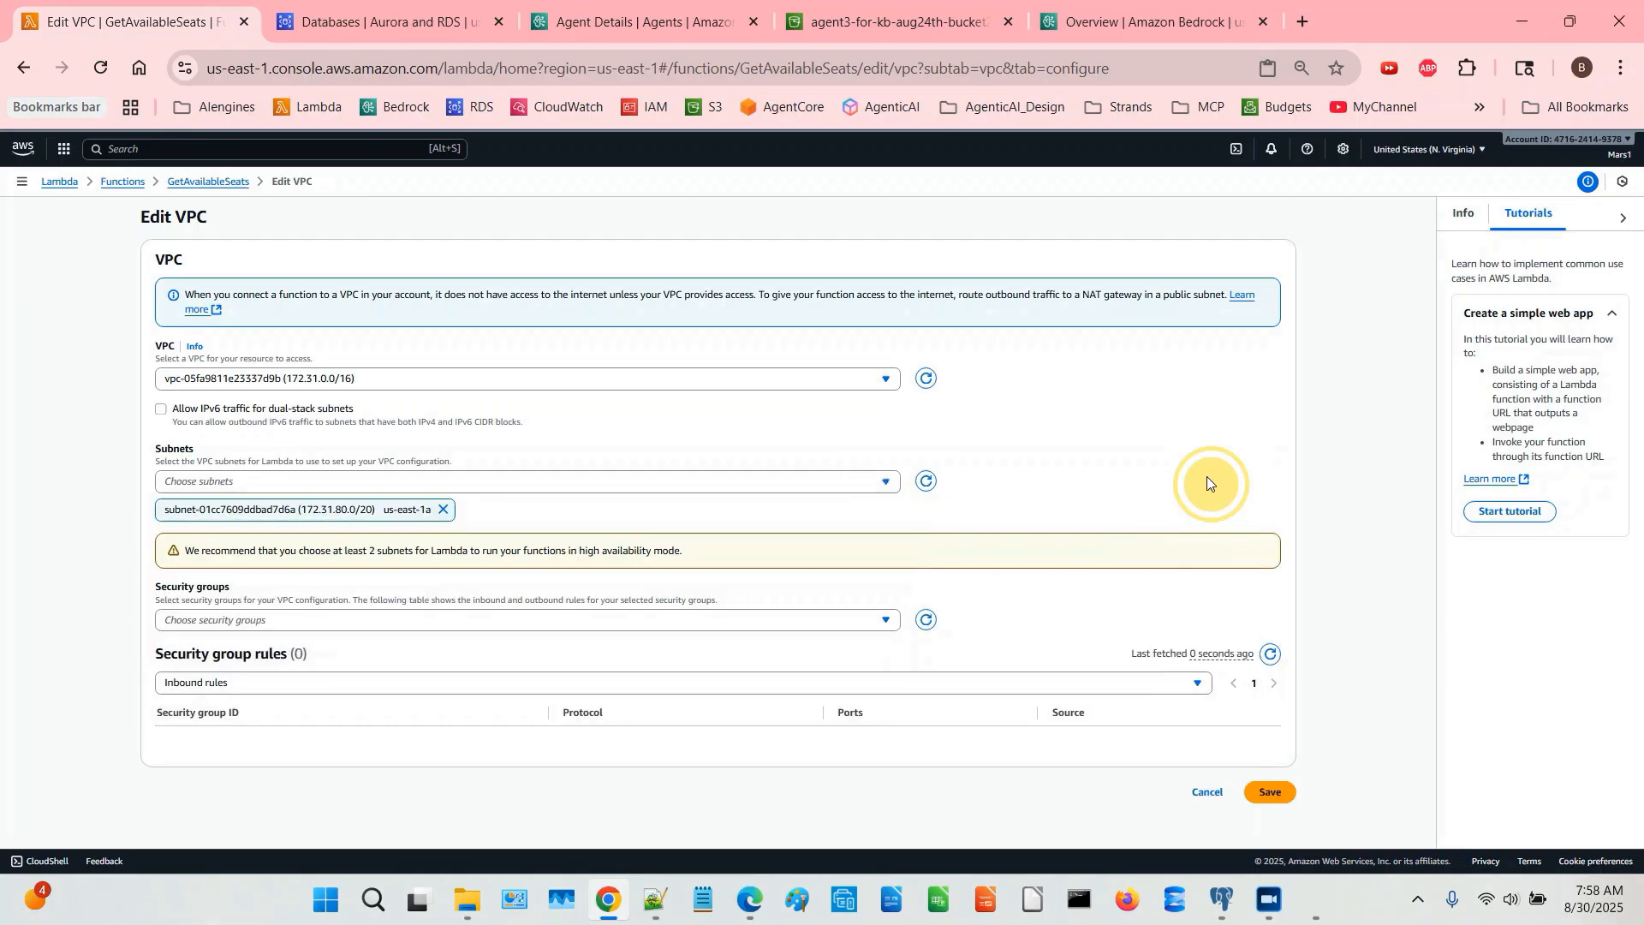
Assign the default VPC security group to the function and save the VPC configuration.
click(883, 622)
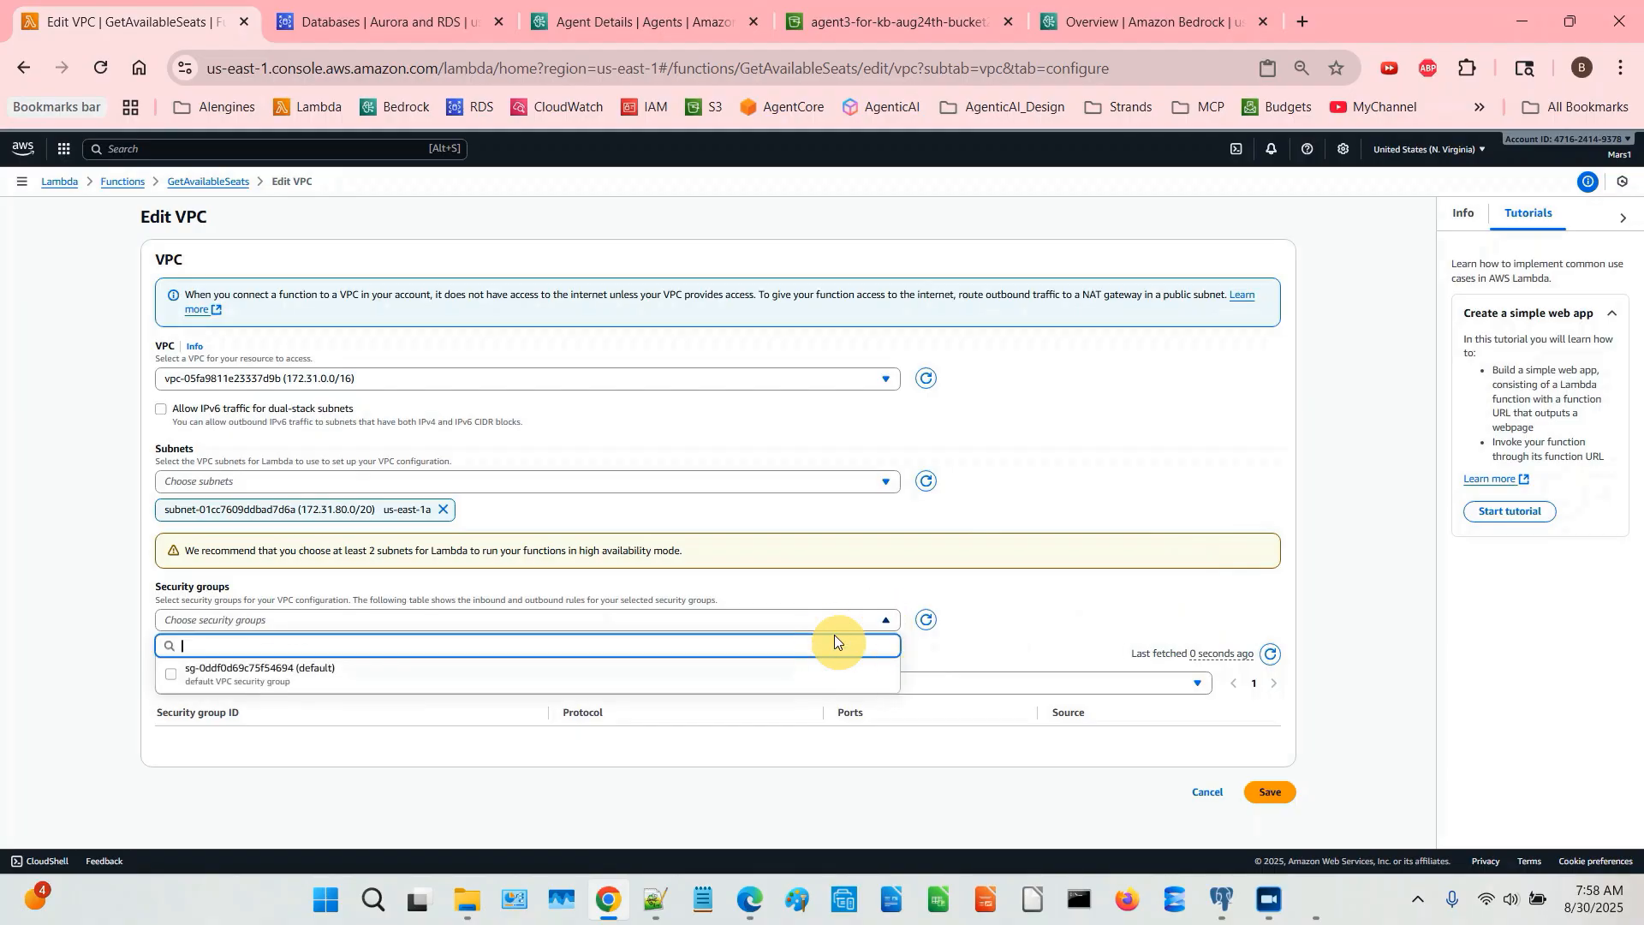
click(471, 672)
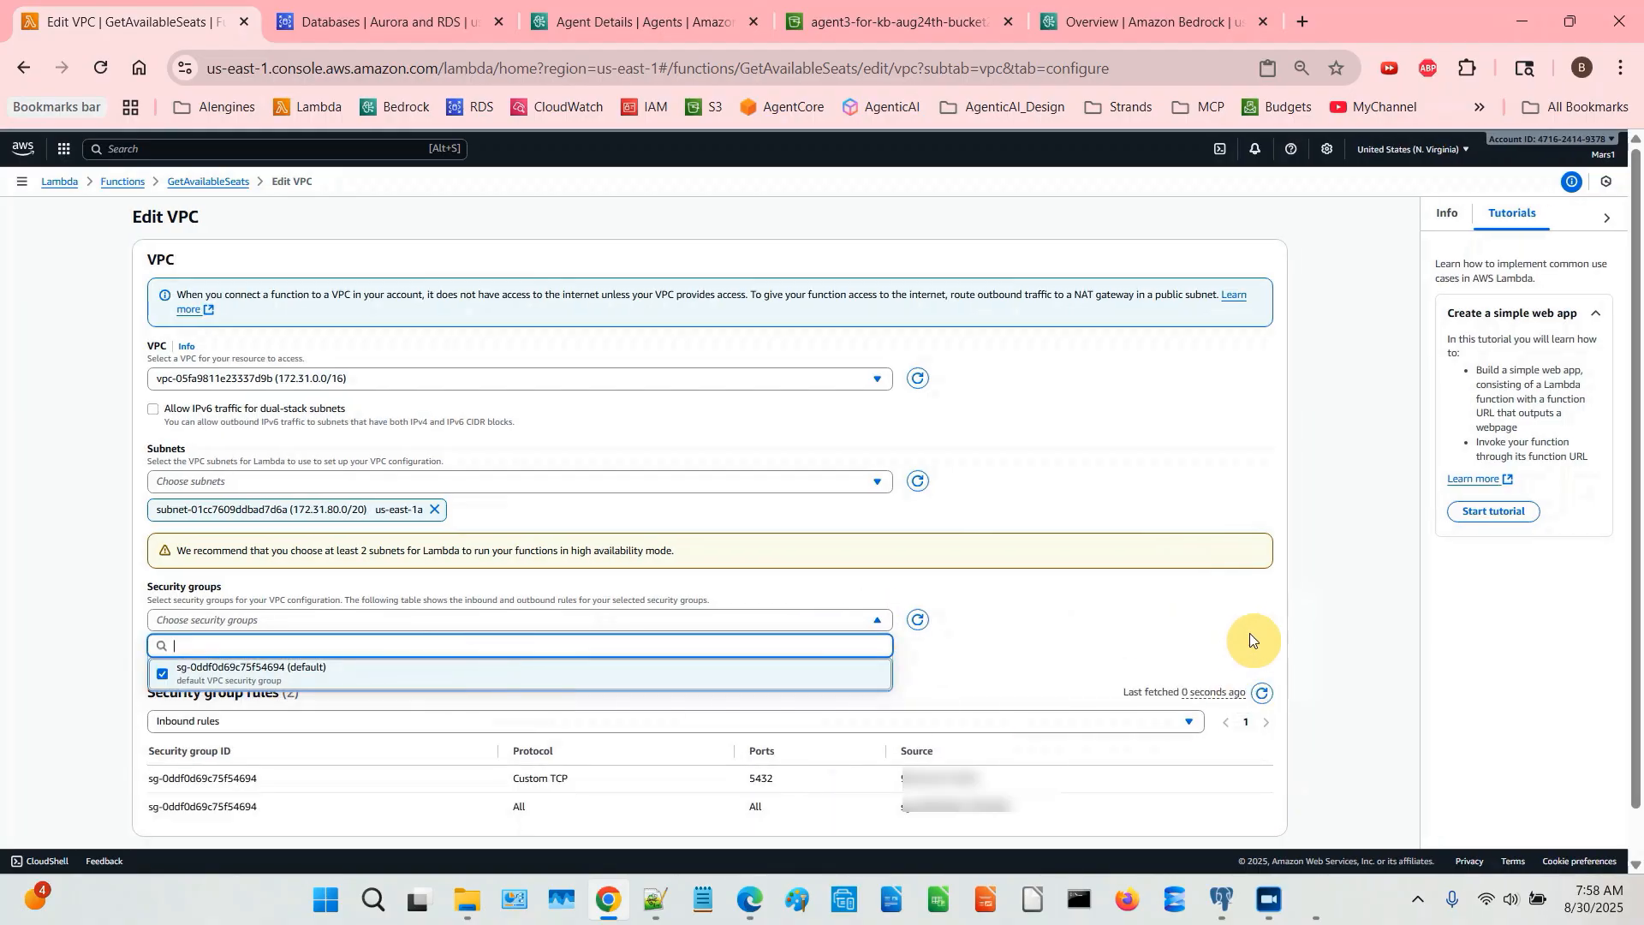
click(1363, 623)
drag(1632, 621, 1633, 716)
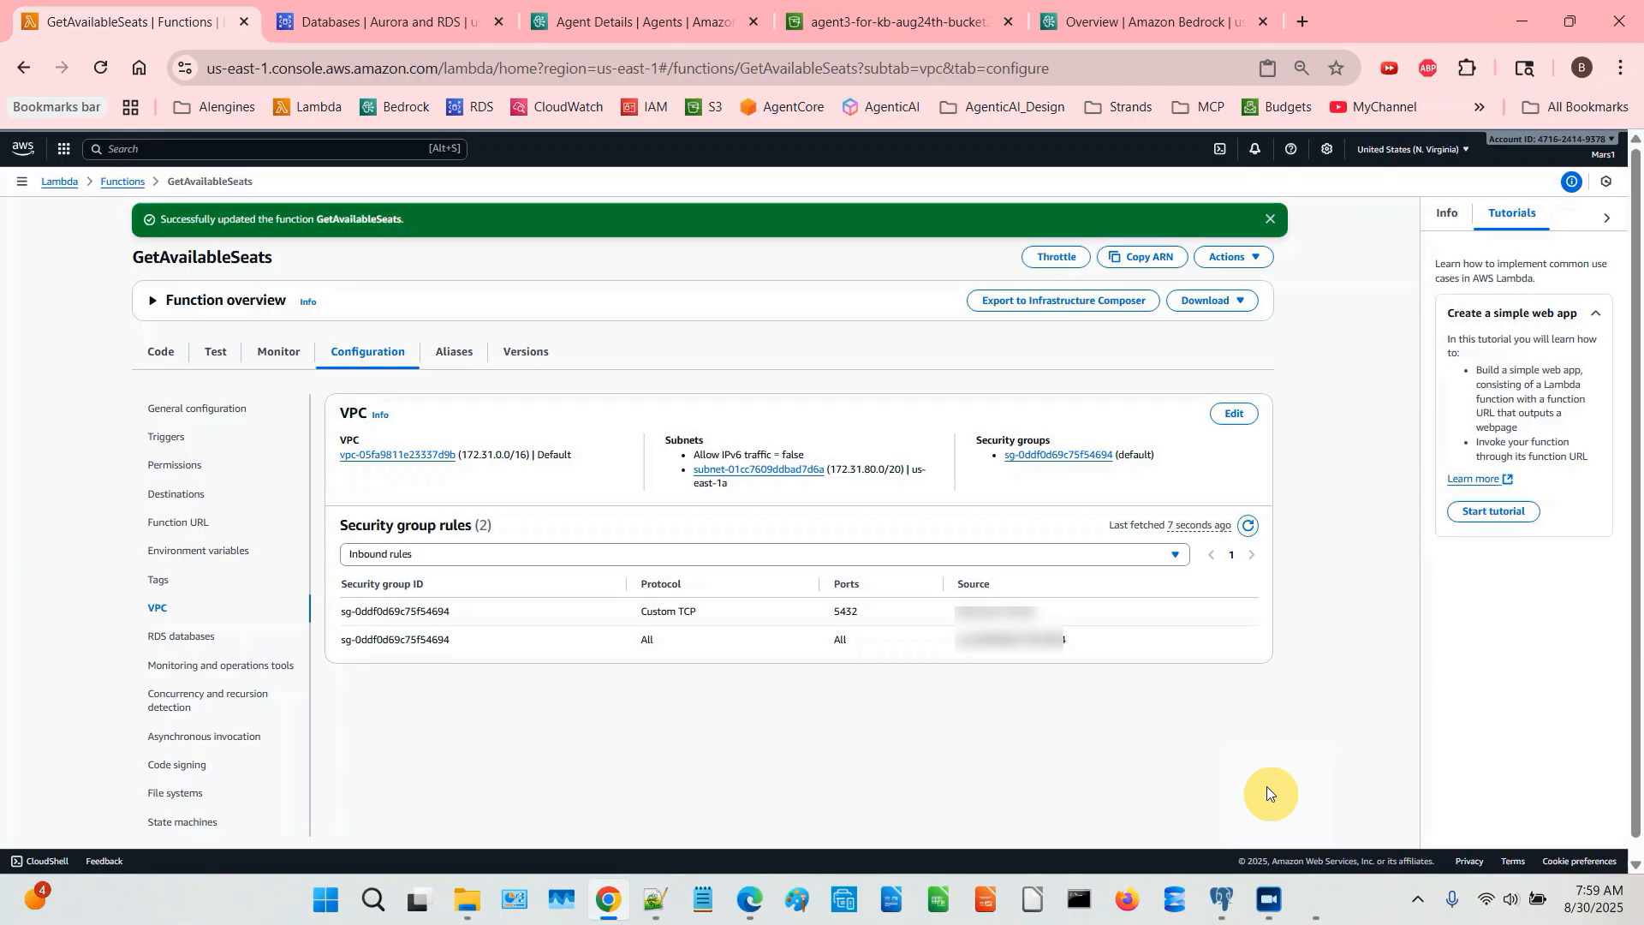
Open the function's test event form, switch to the GitHub repository in Edge and copy the full contents of GetAvailableSeats - JSON.txt.
click(214, 355)
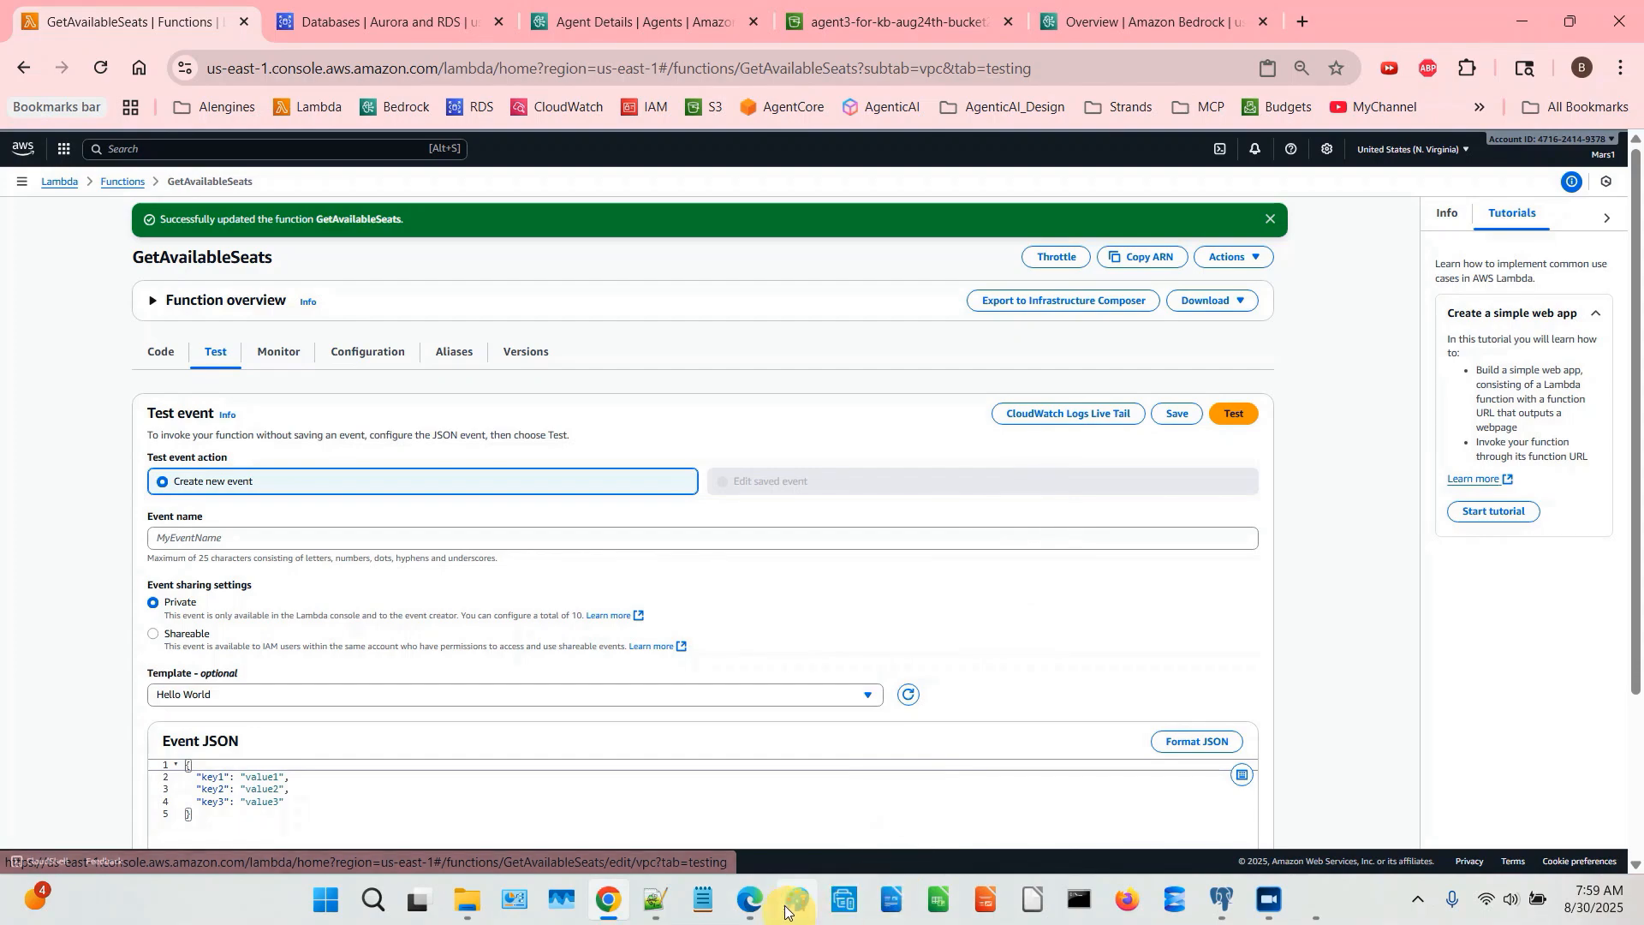
mouse_move(770, 911)
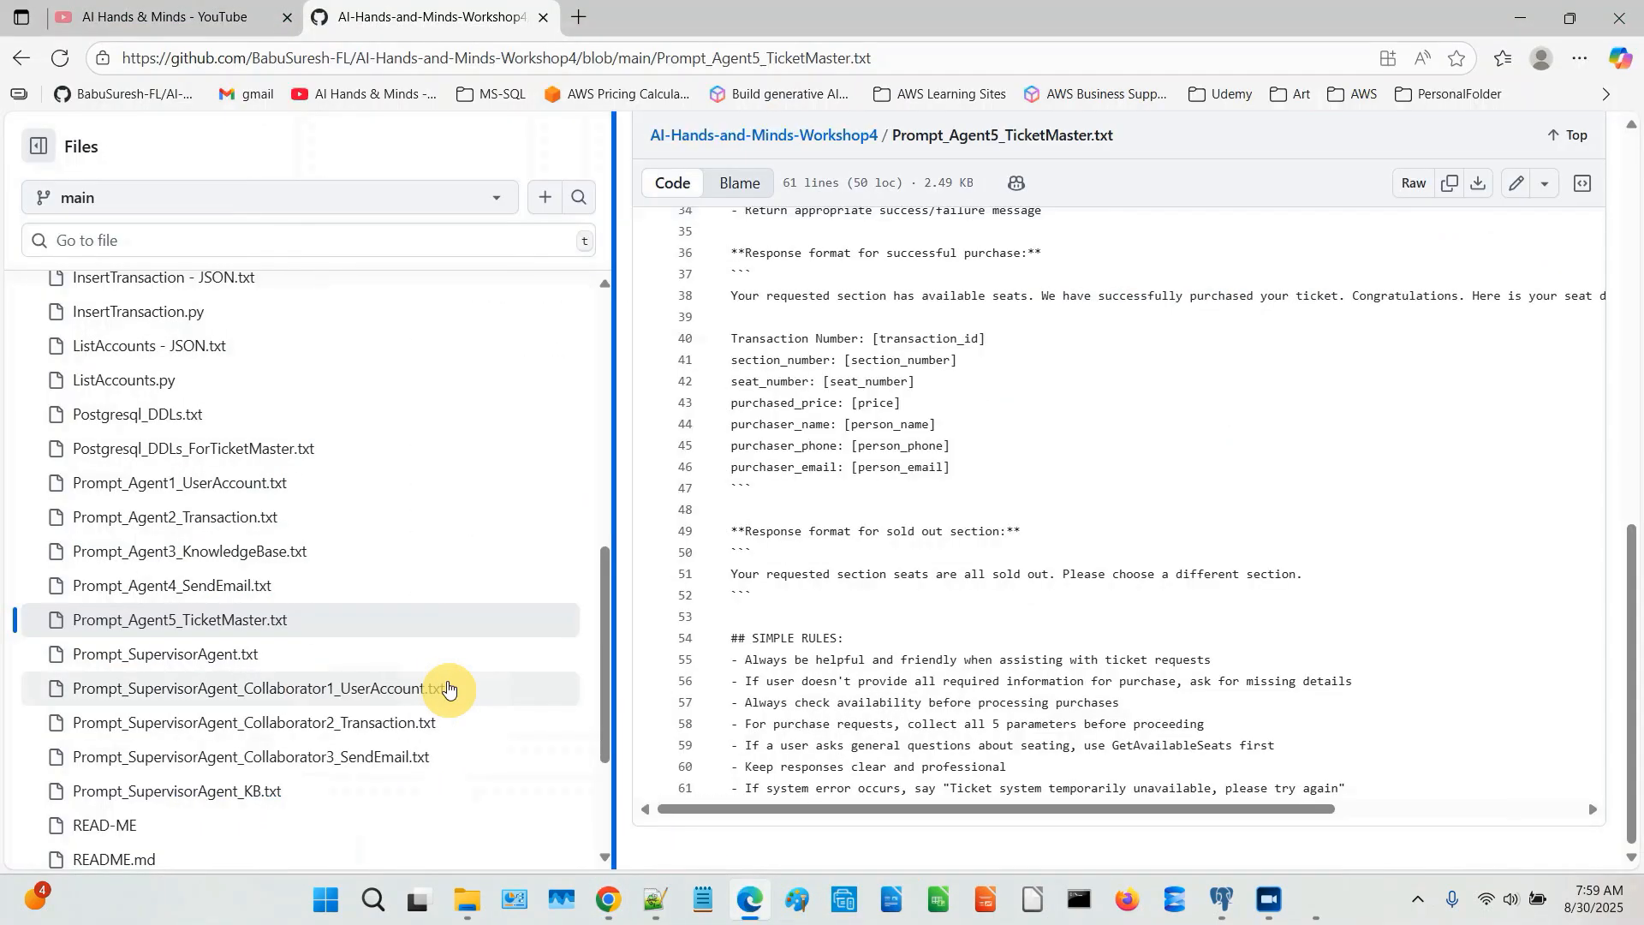
drag(605, 665, 589, 399)
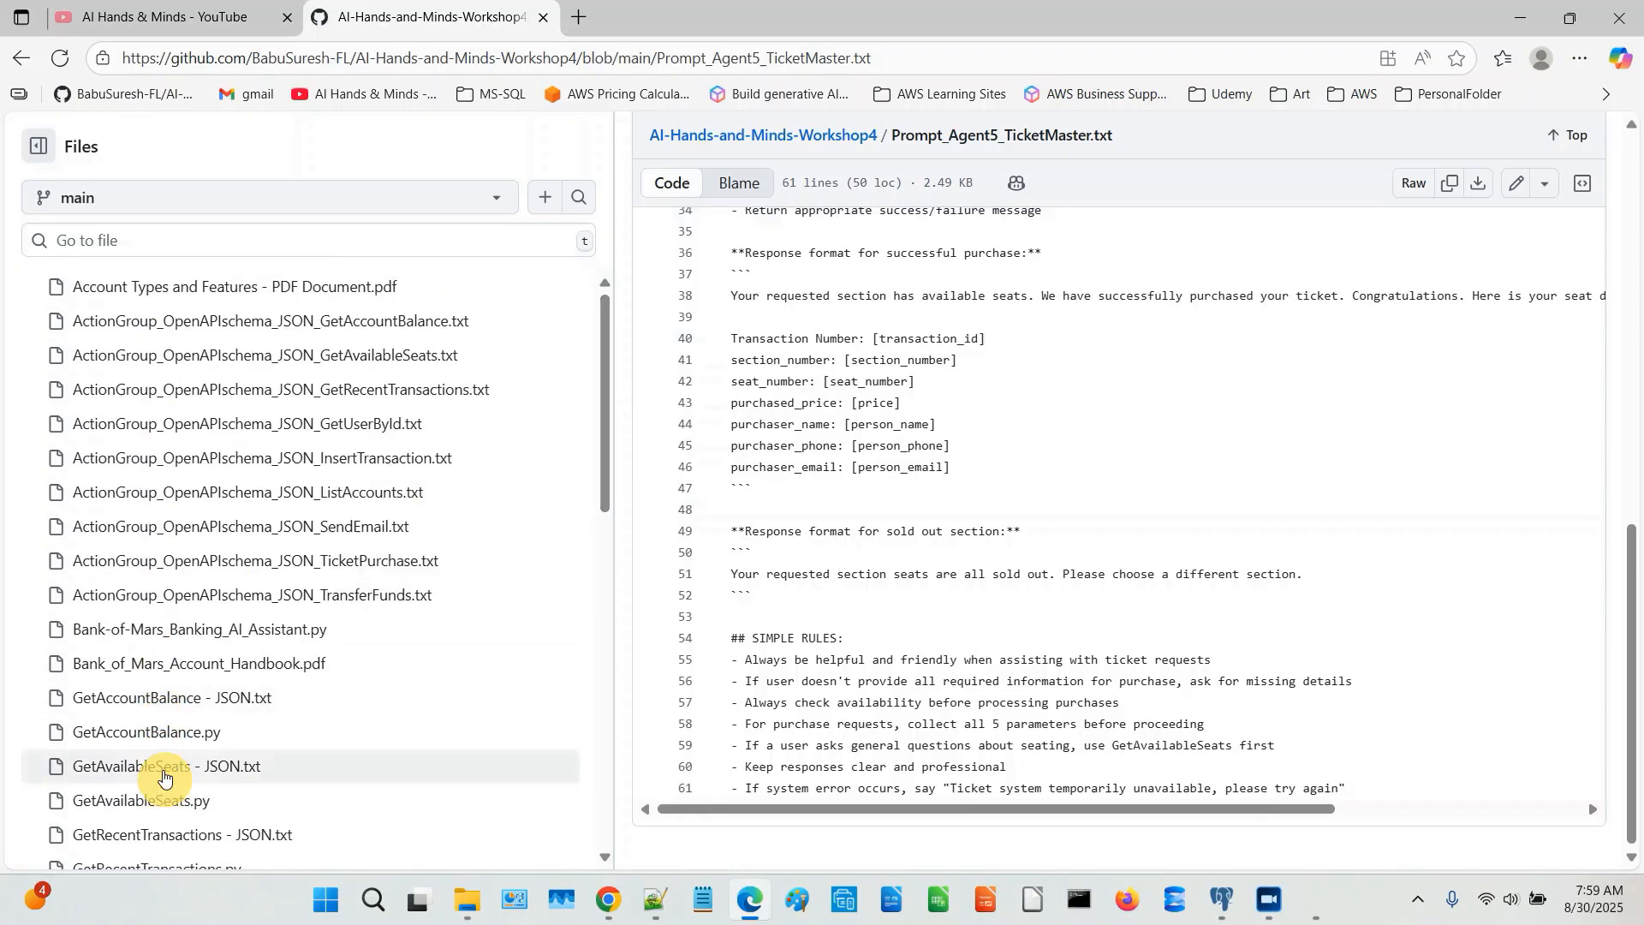
click(165, 777)
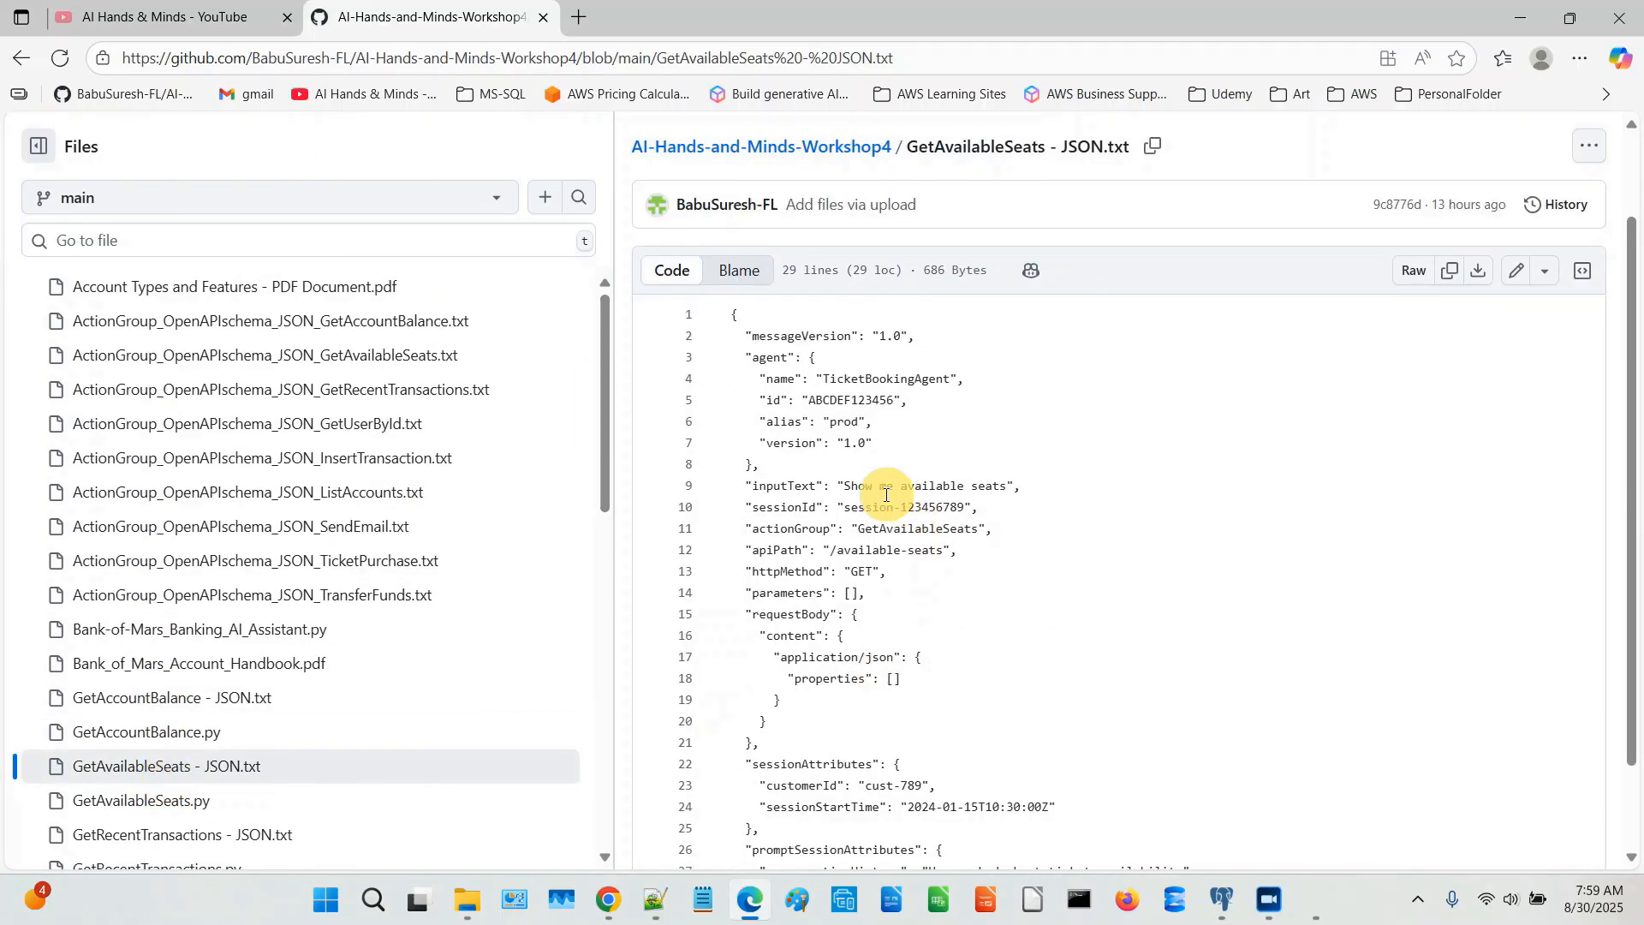
drag(730, 314, 809, 856)
key(ctrl+c)
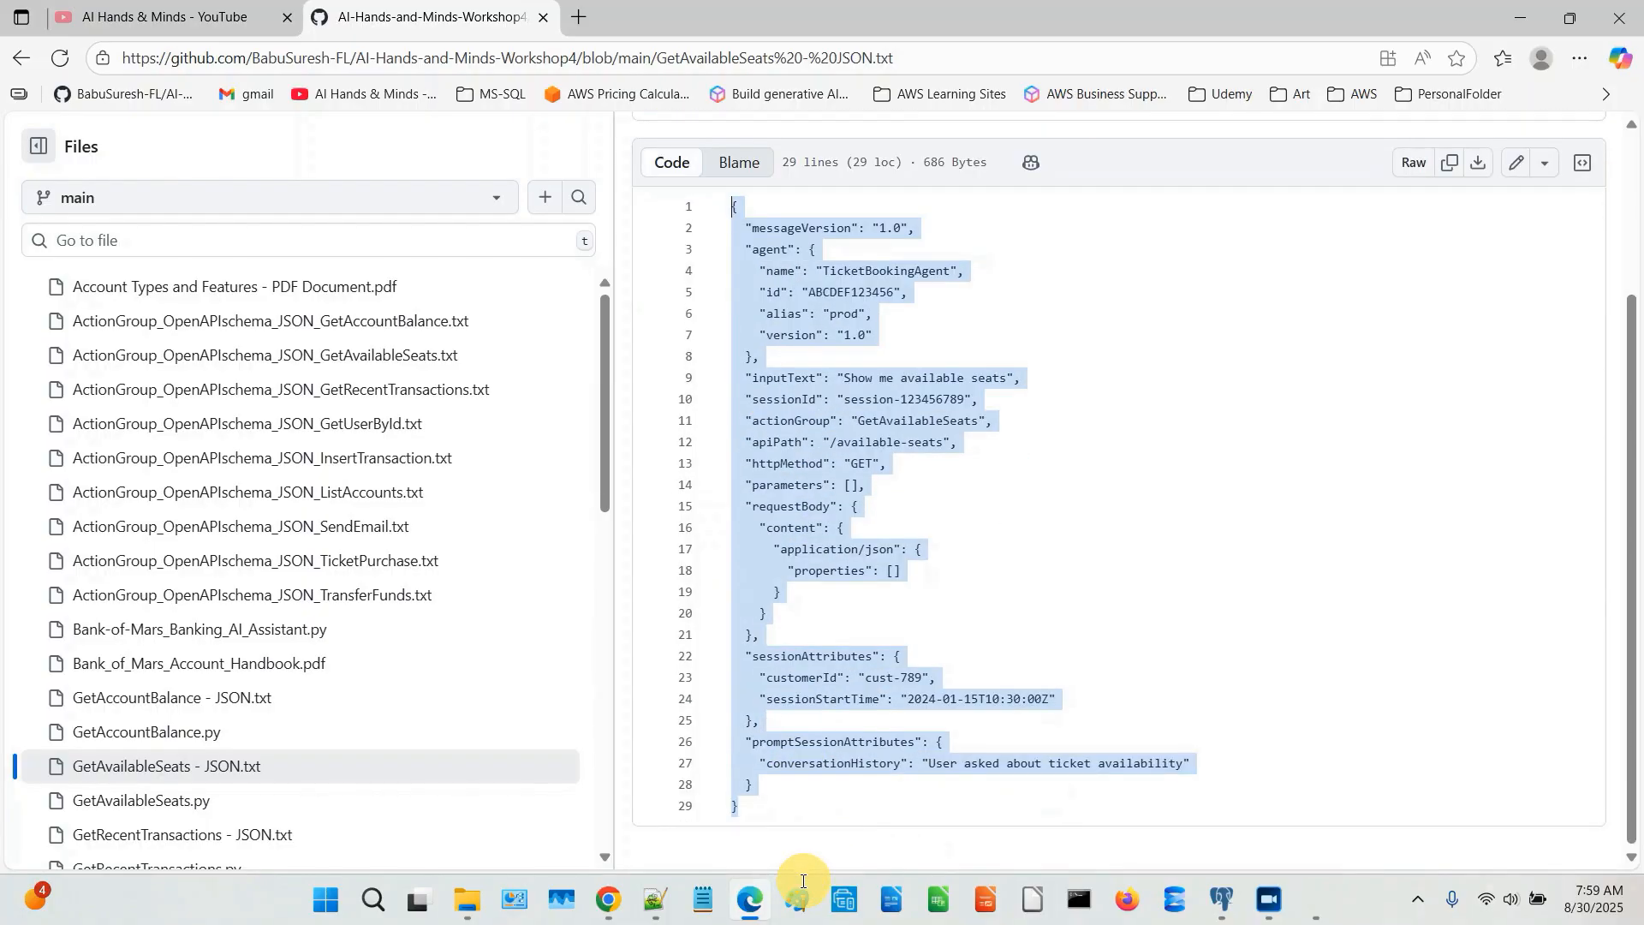
right_click(836, 692)
click(985, 366)
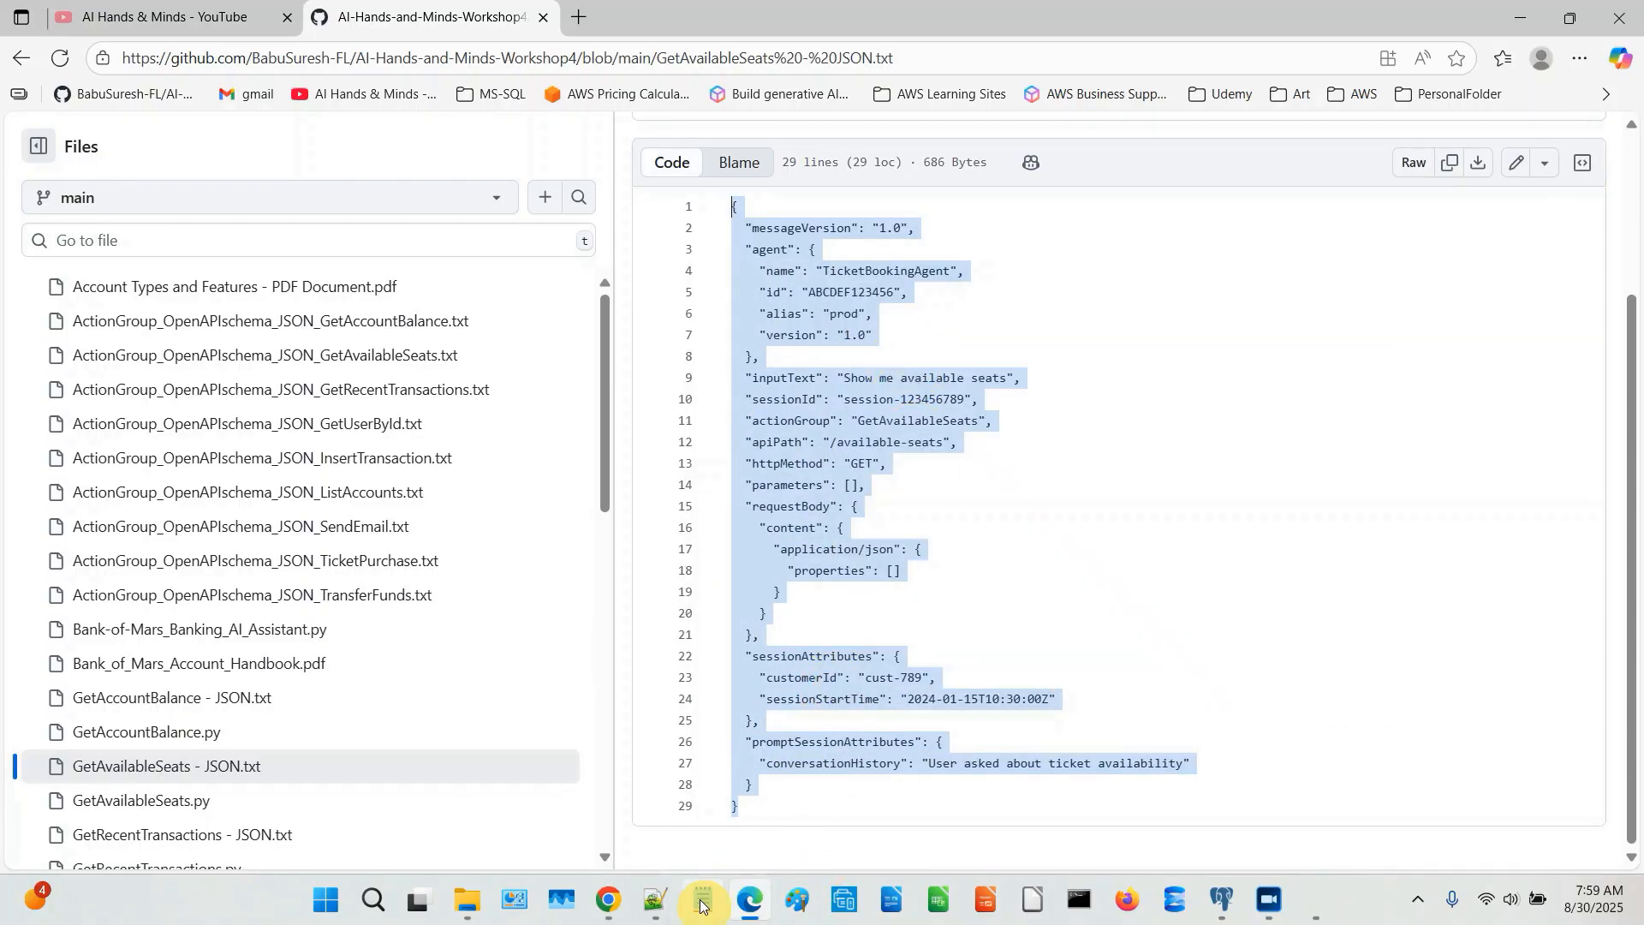
Return to the Lambda console in Chrome and replace the sample event JSON with the copied GetAvailableSeats test payload.
click(609, 899)
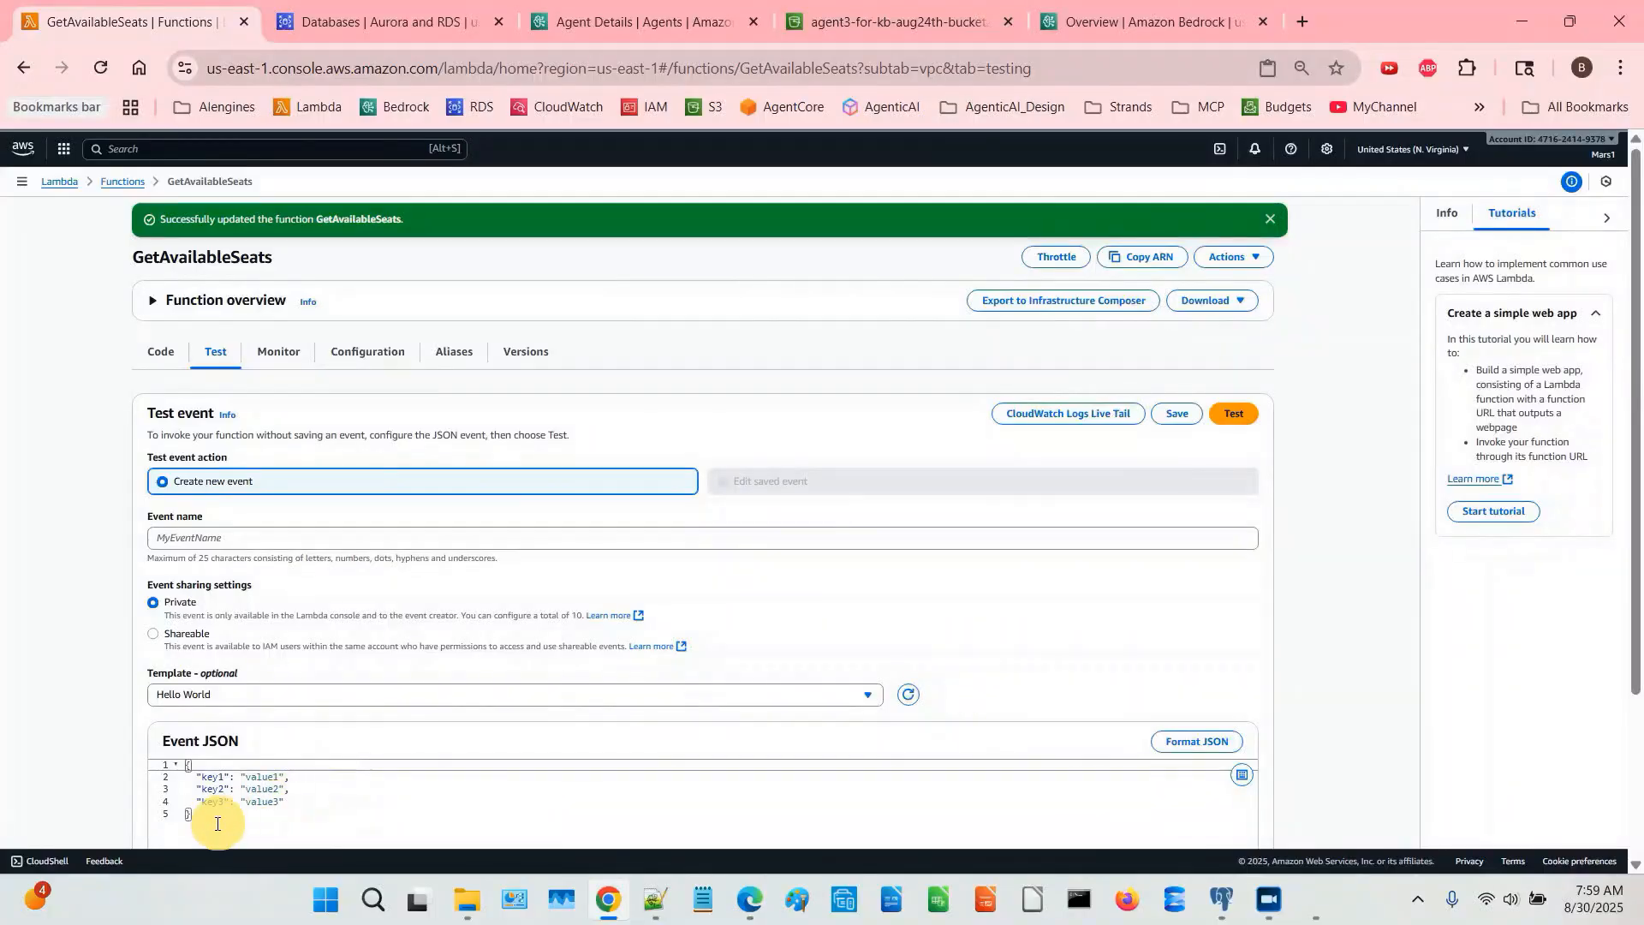
drag(221, 814, 163, 747)
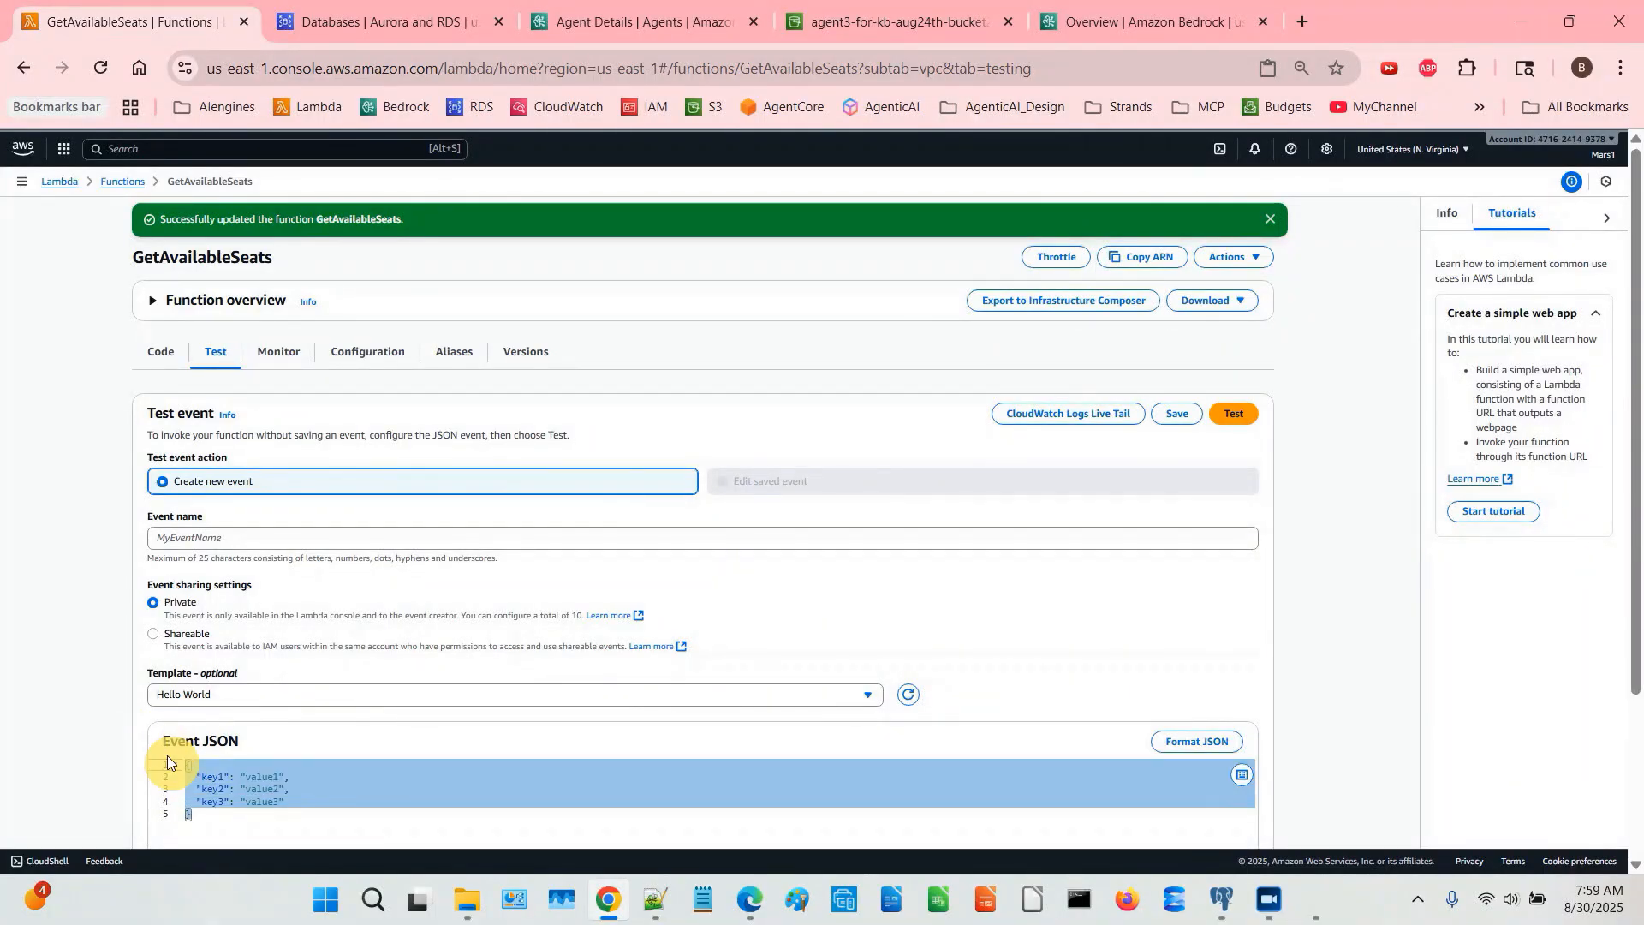
key(BackSpace)
key(ctrl+v)
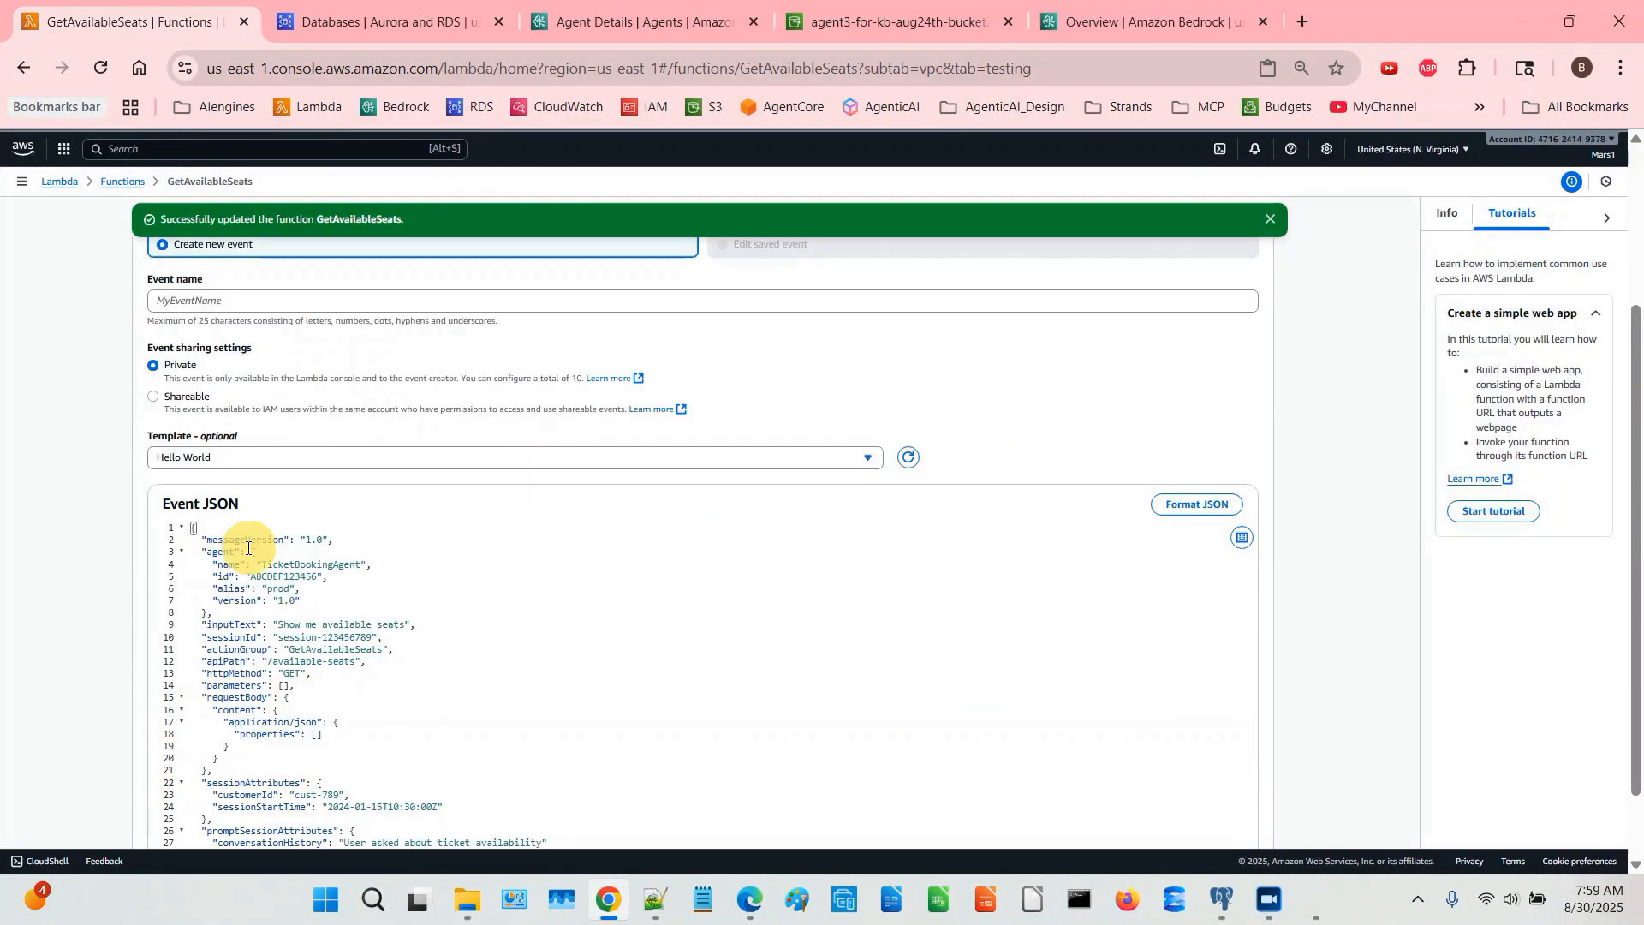
Name the test event e1, save it and dismiss the success notifications.
click(237, 309)
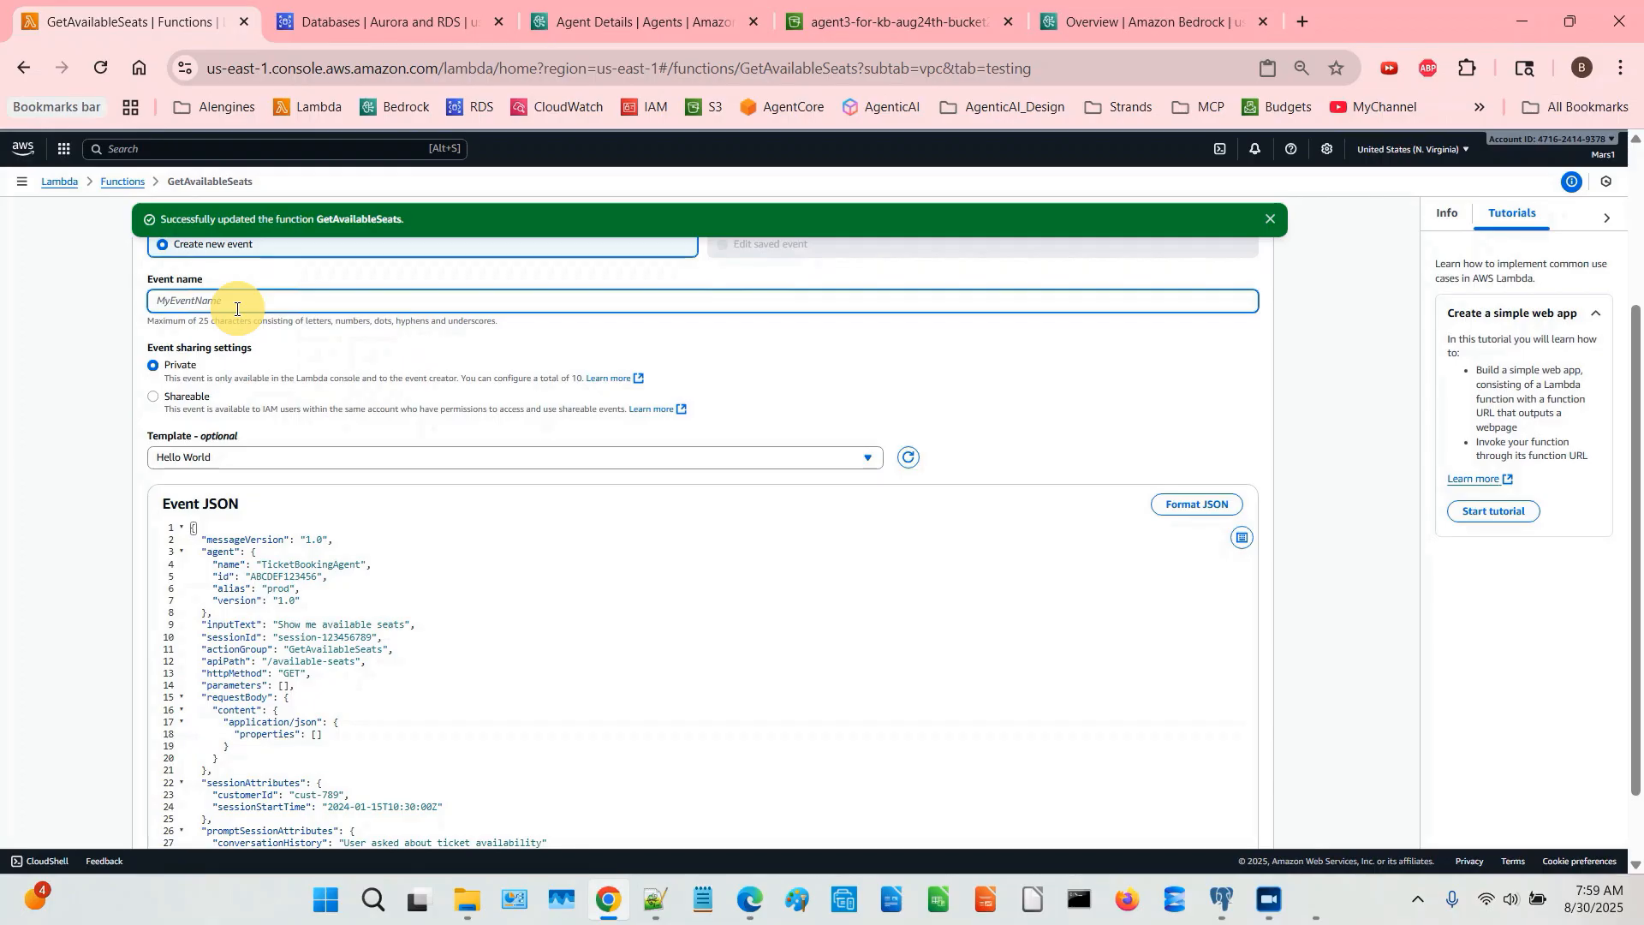
text(e1)
scroll(1601, 536, up, 3)
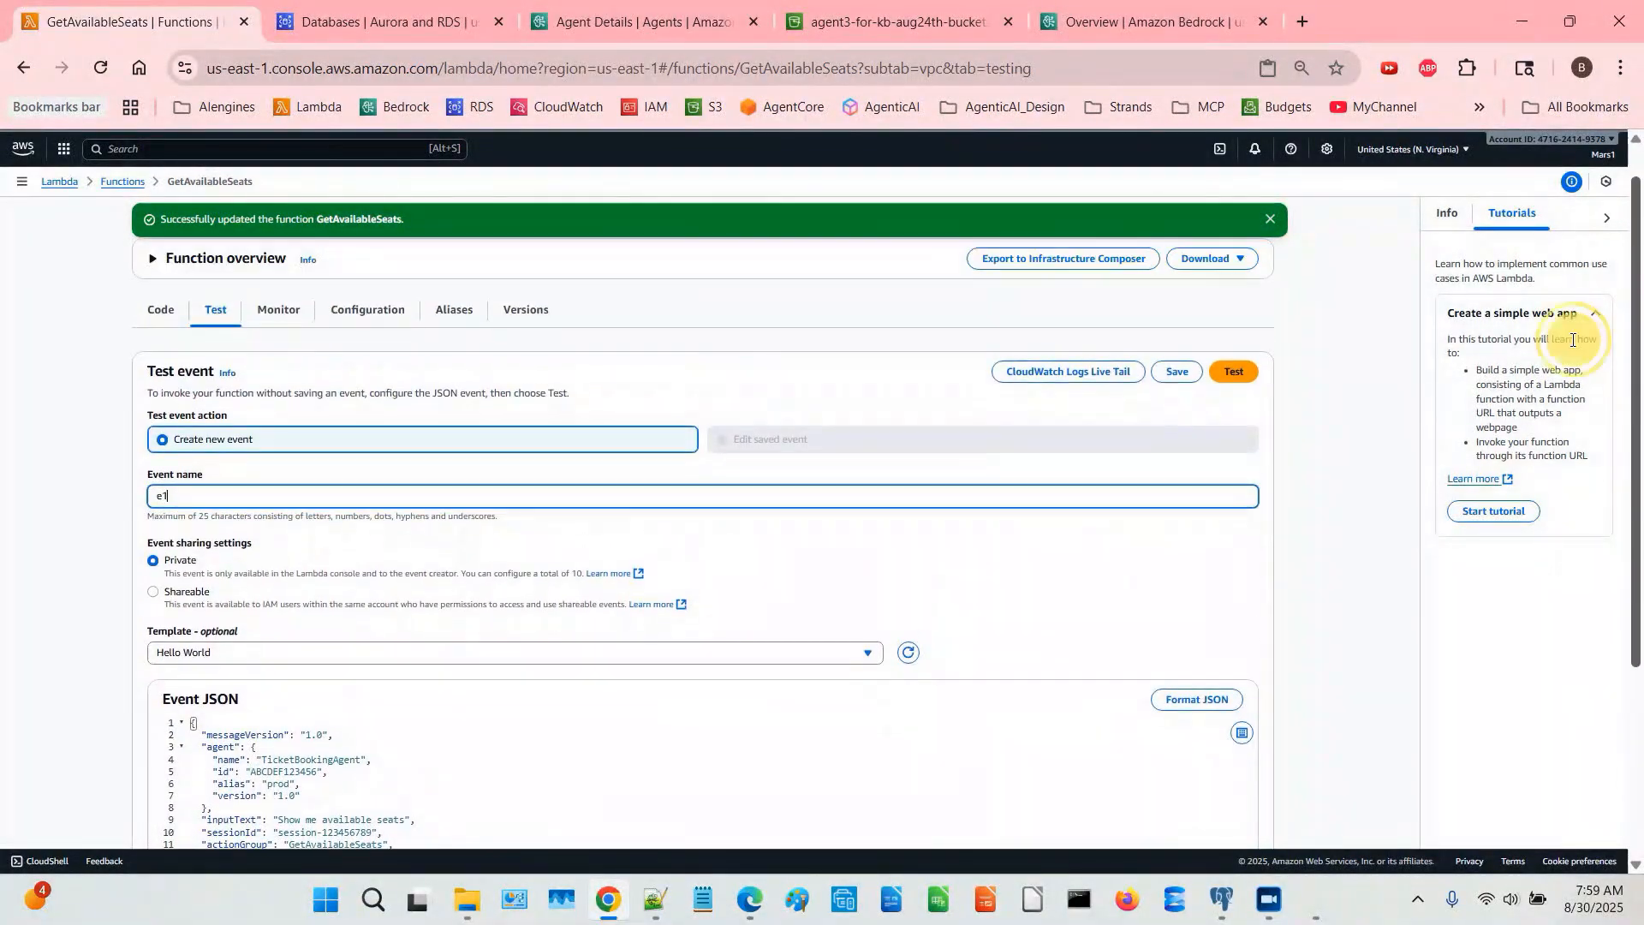
click(1195, 373)
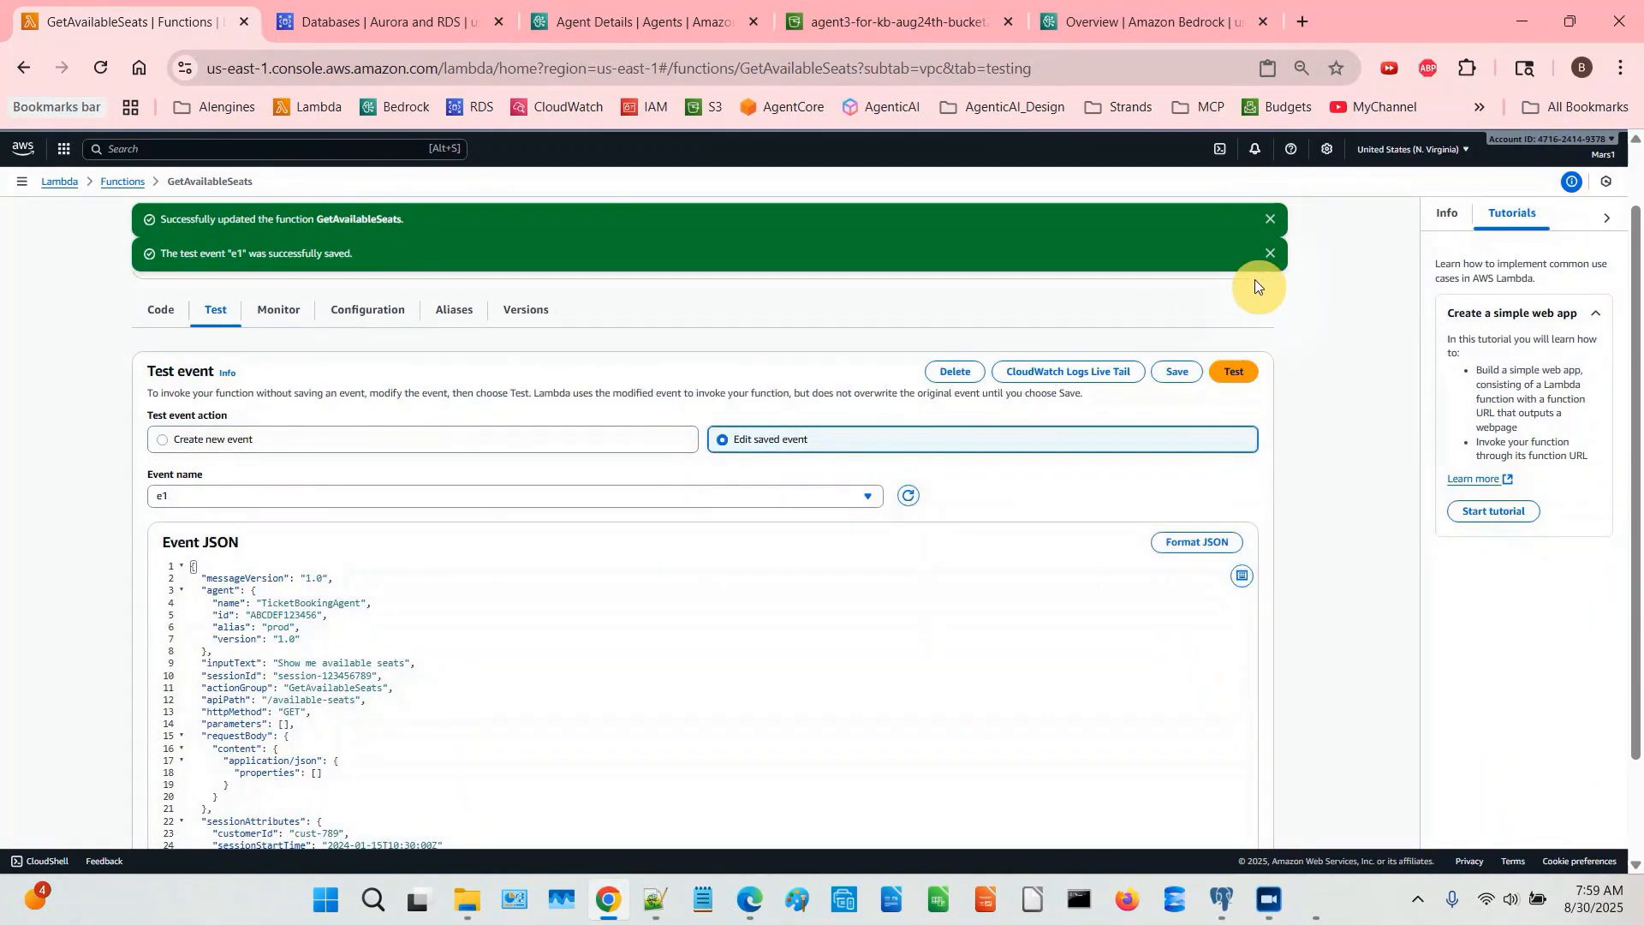
click(1268, 257)
click(1270, 221)
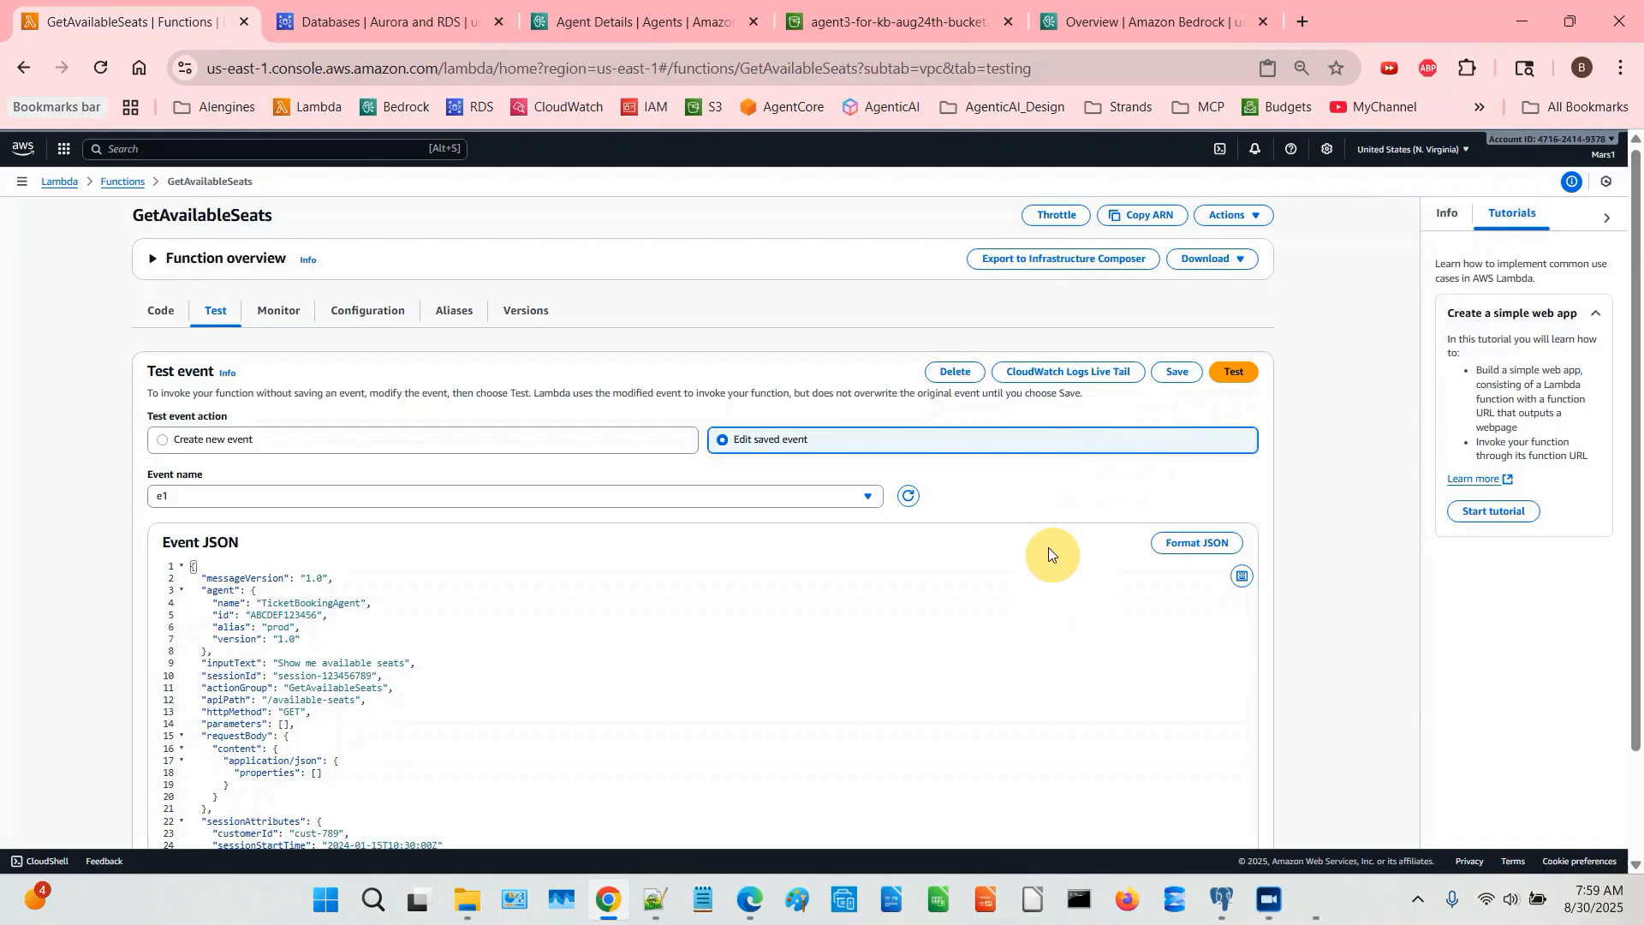
Run the GetAvailableSeats test with event e1 and examine the response body in the execution details.
click(1233, 372)
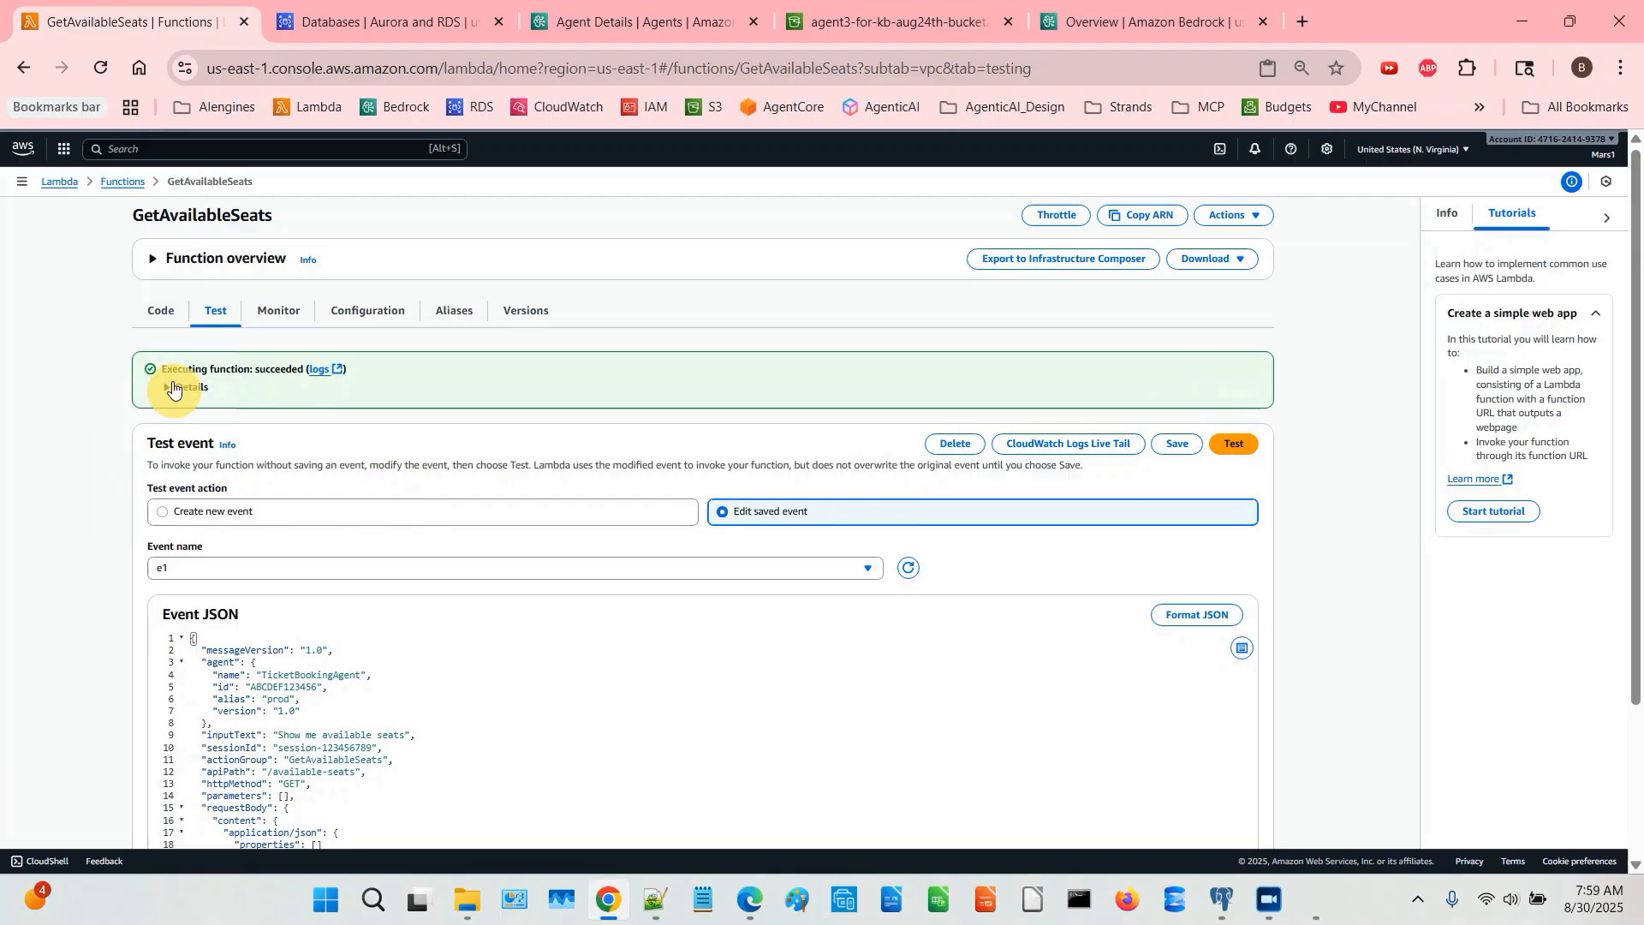
click(165, 391)
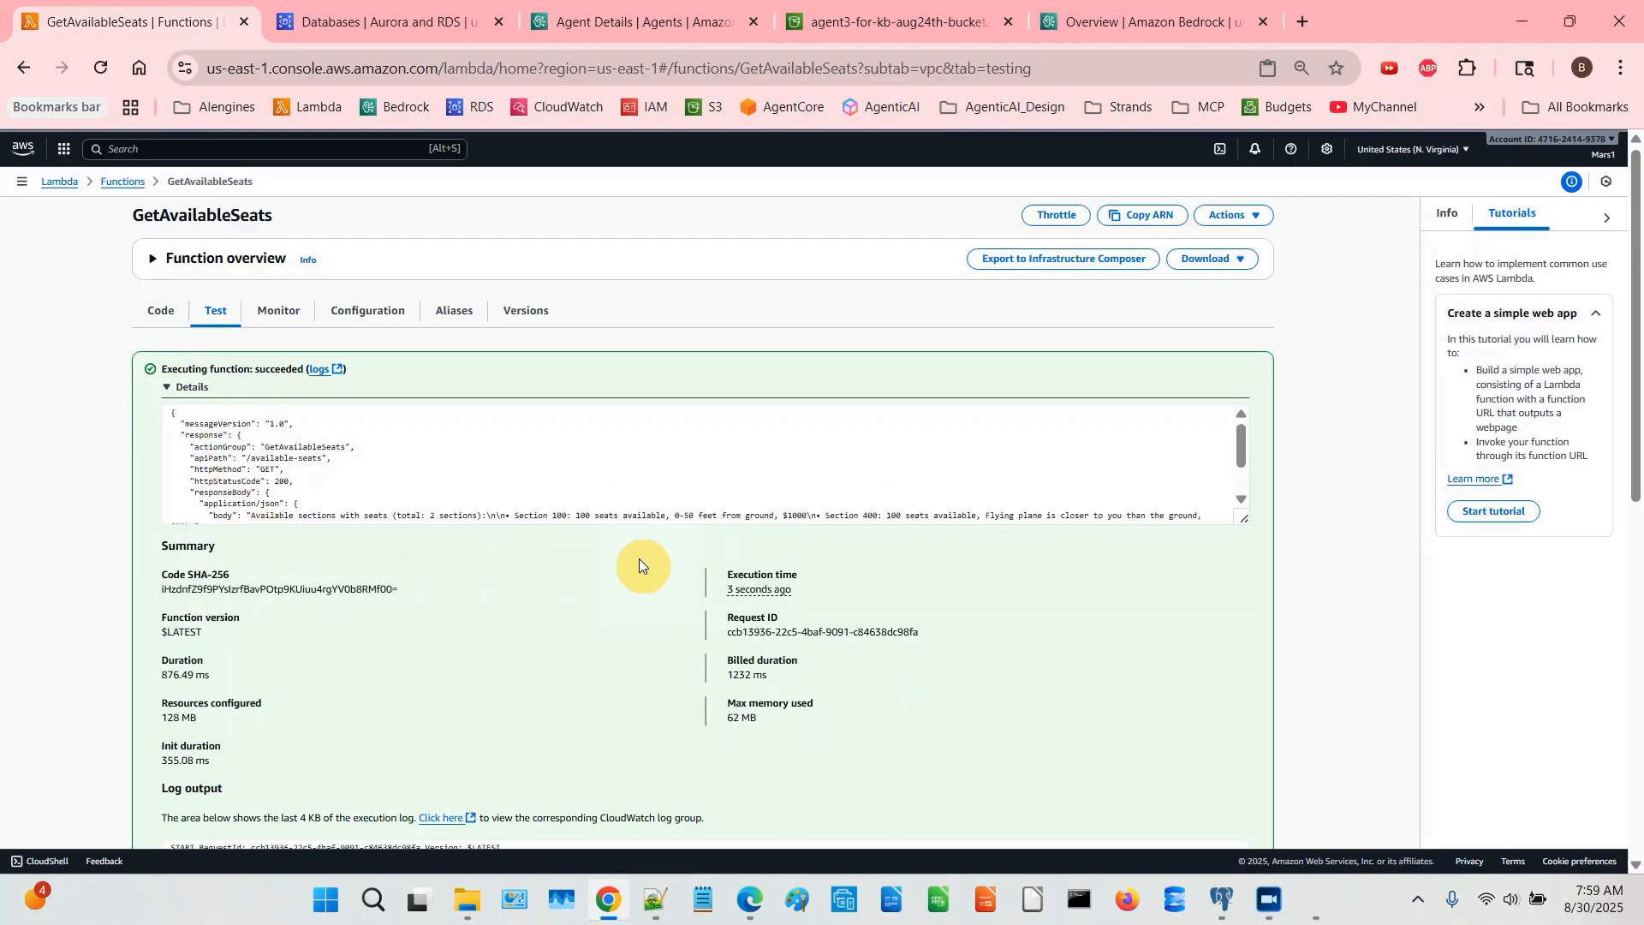
drag(1237, 456, 1236, 464)
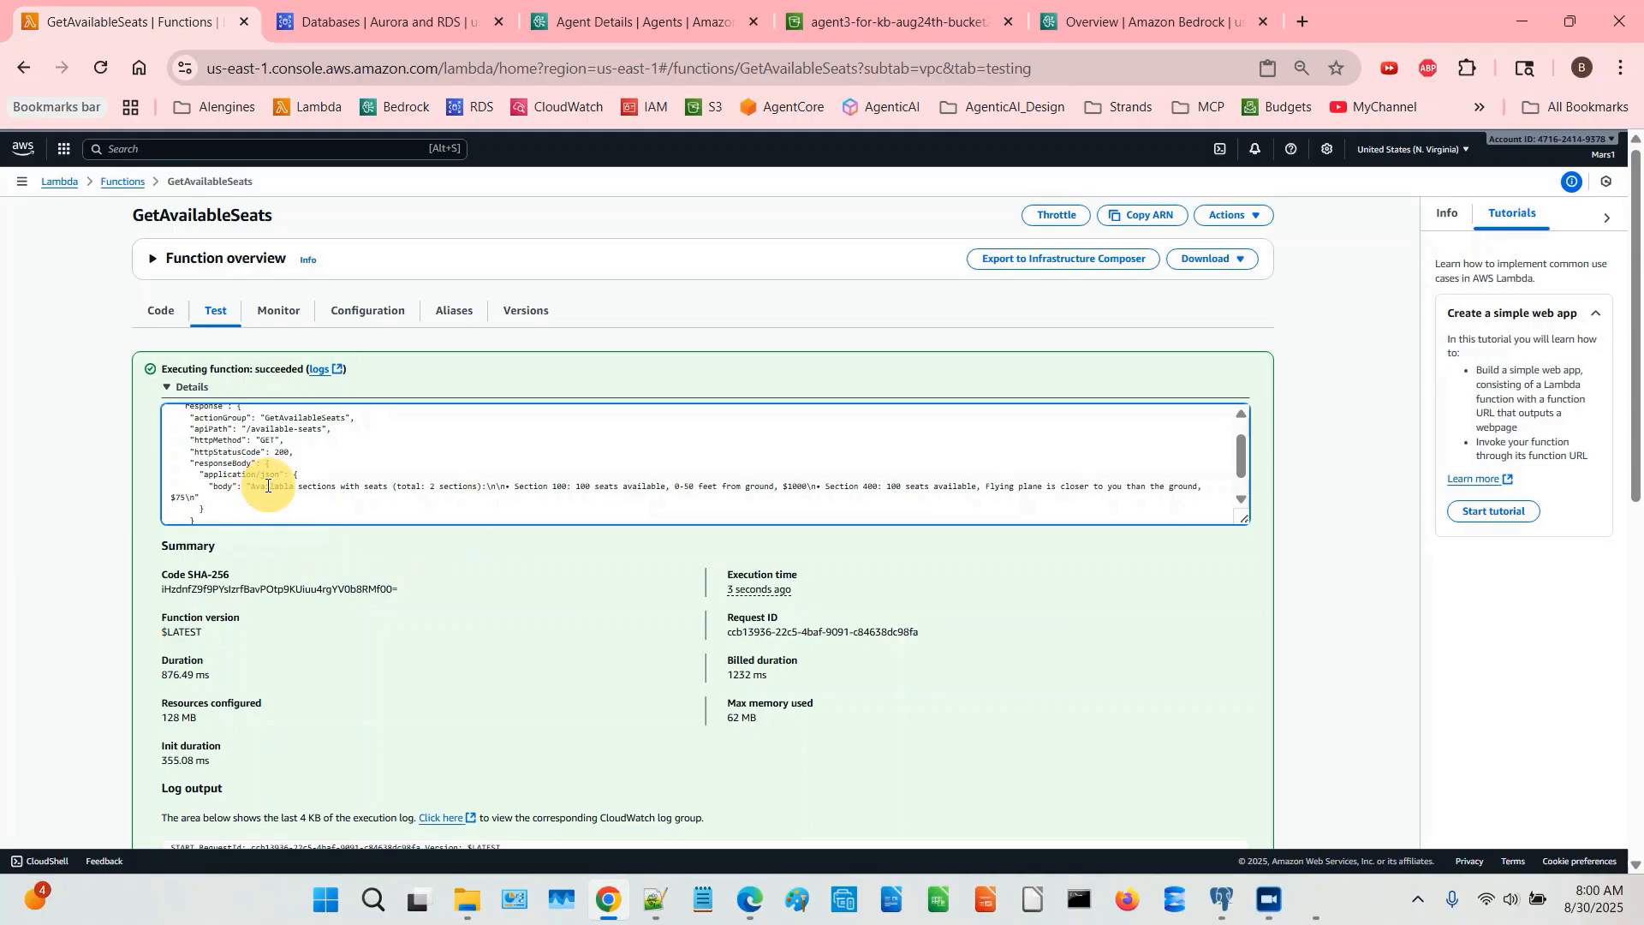
drag(252, 486, 1180, 485)
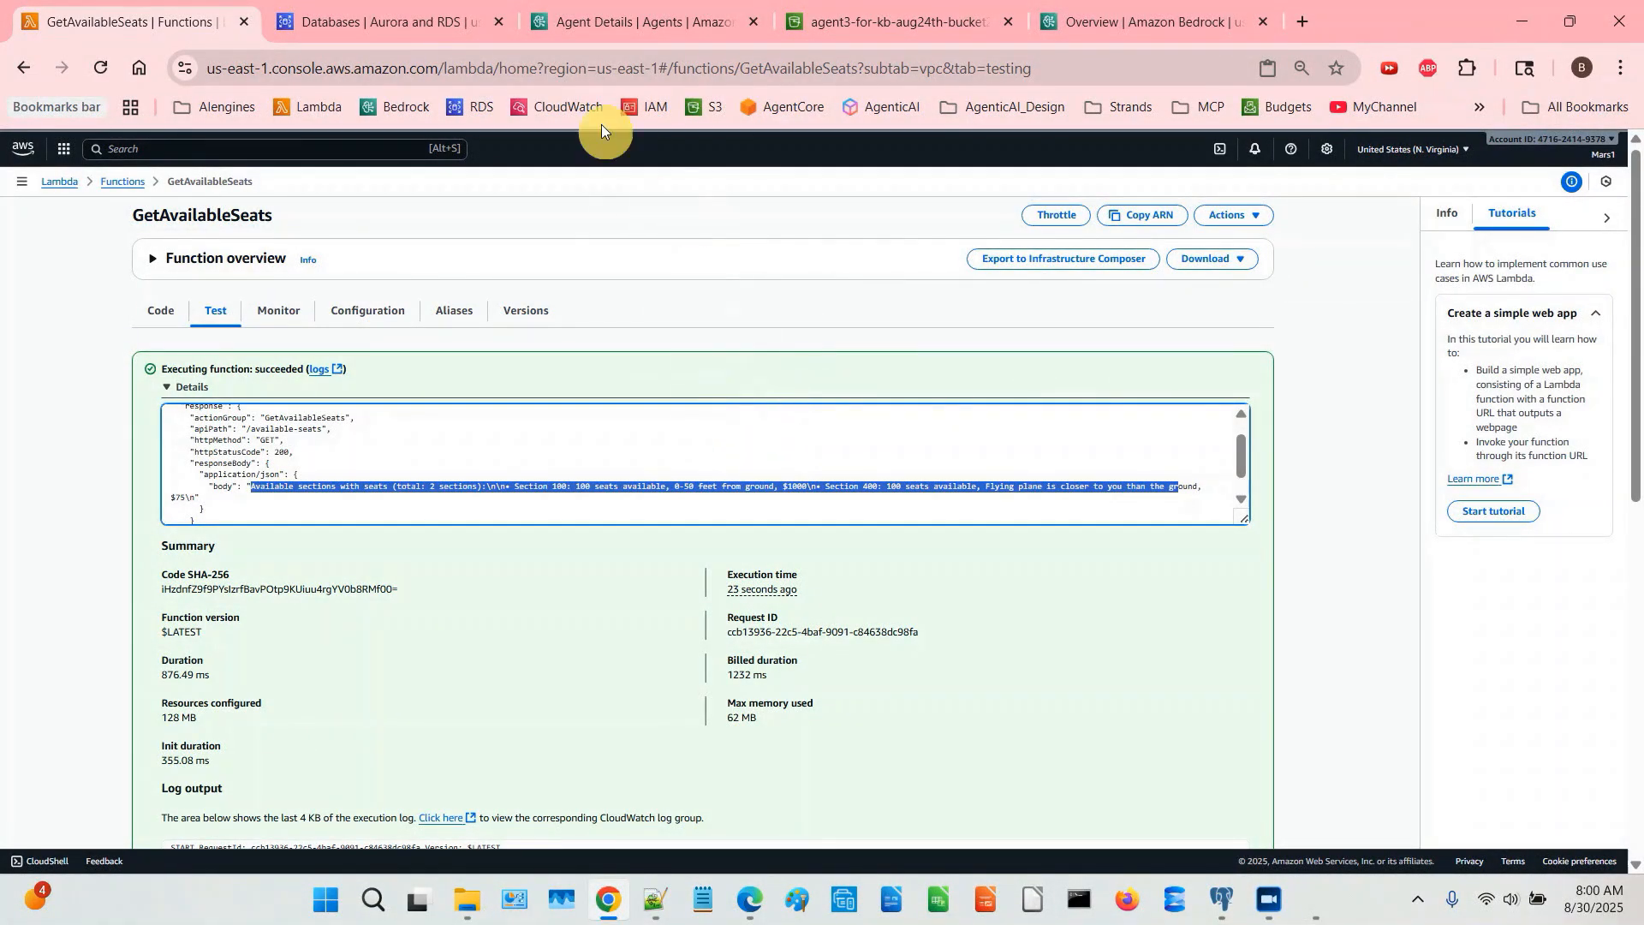
Edit Agent5_TicketMaster in Agent Builder and start adding a new action group.
click(585, 15)
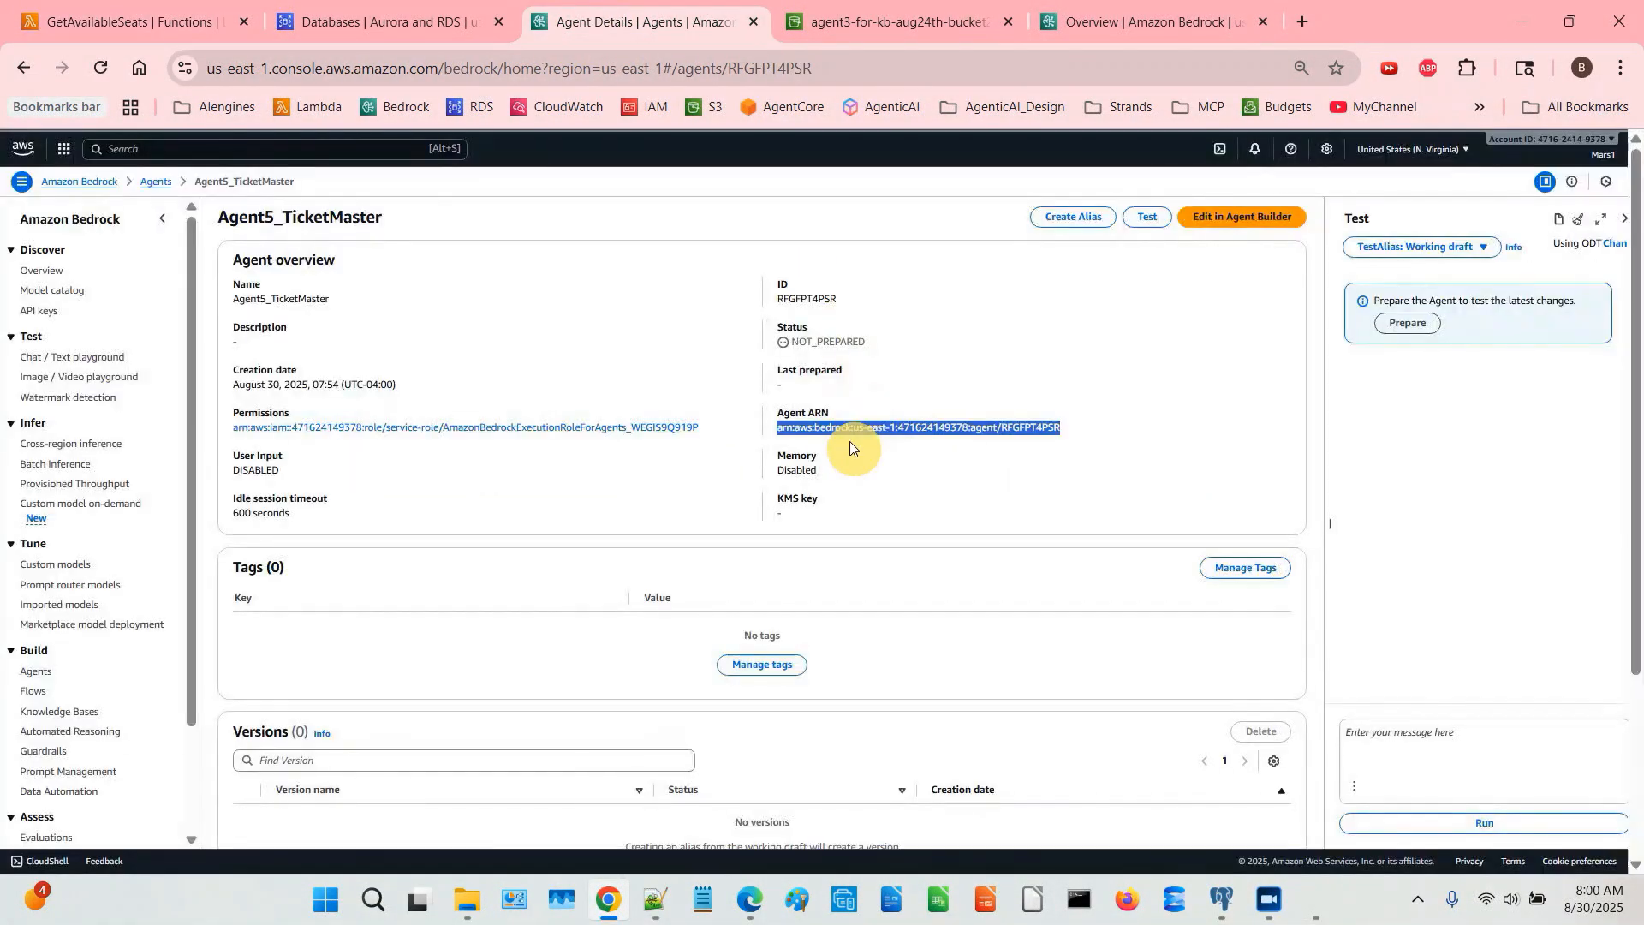
click(1250, 221)
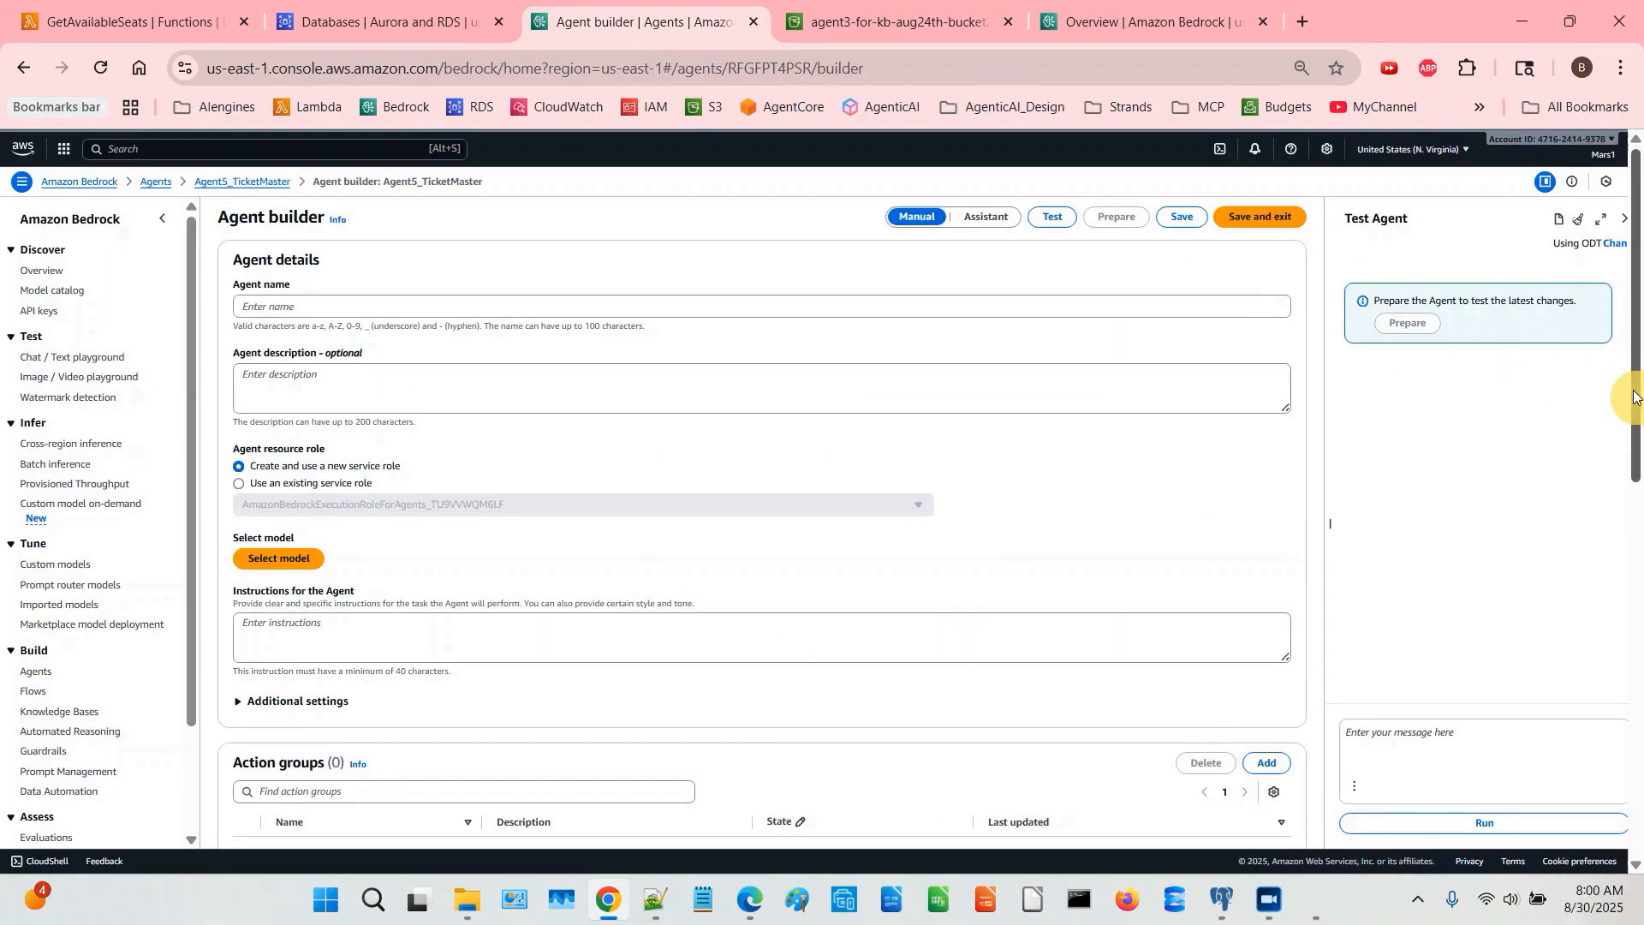
drag(1636, 374, 1636, 505)
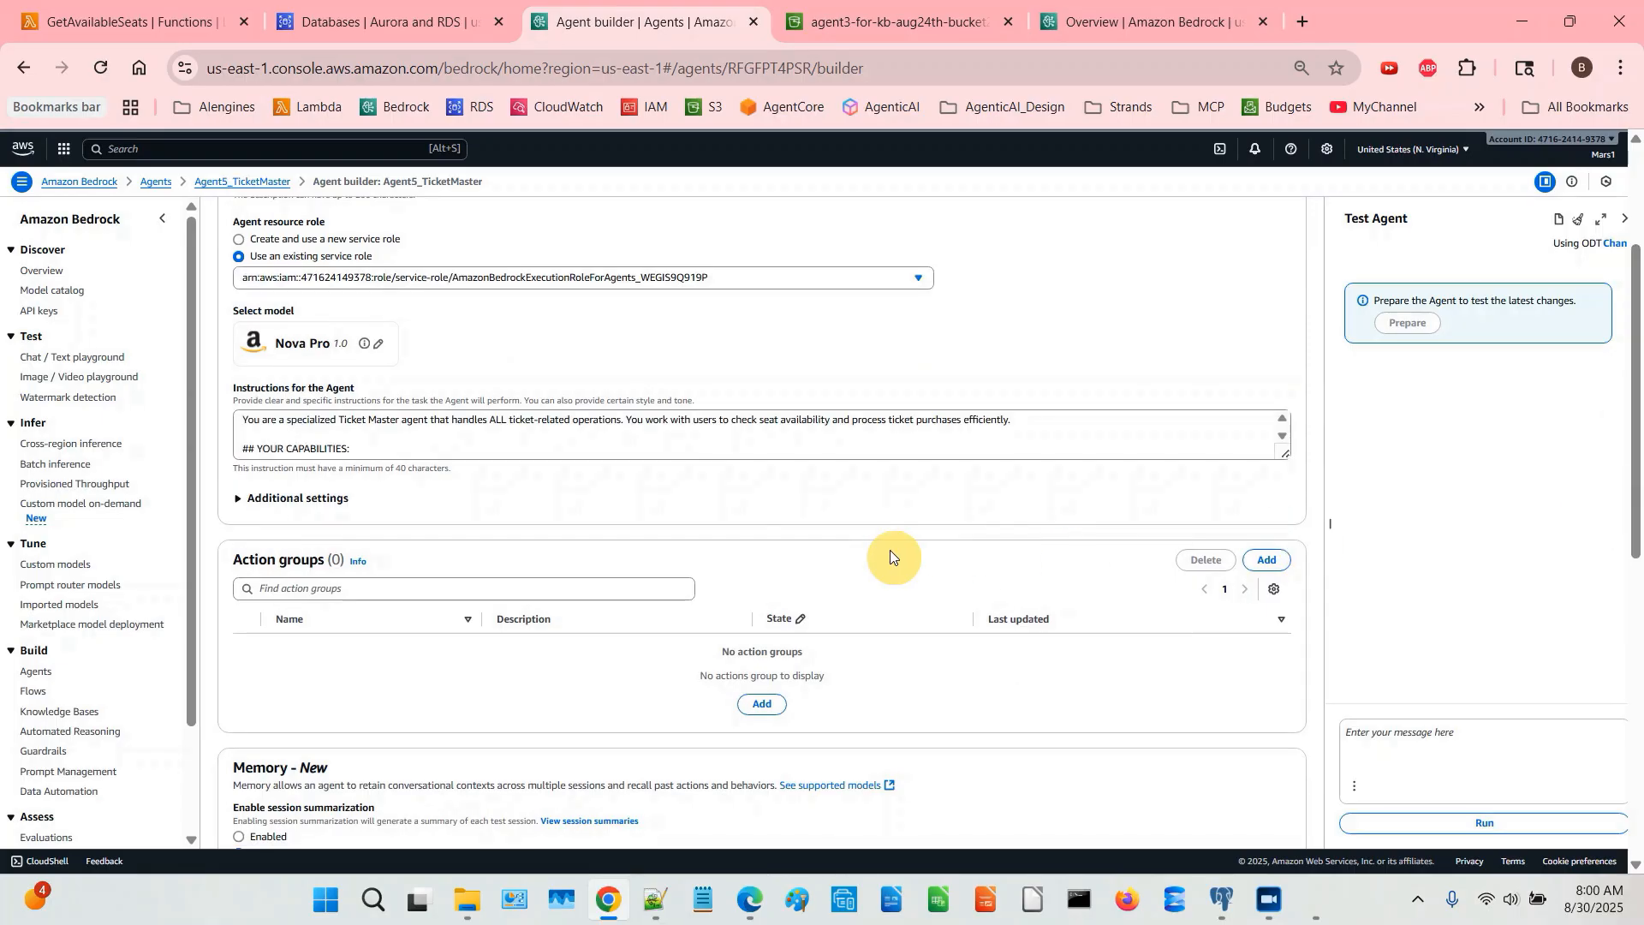
click(1261, 560)
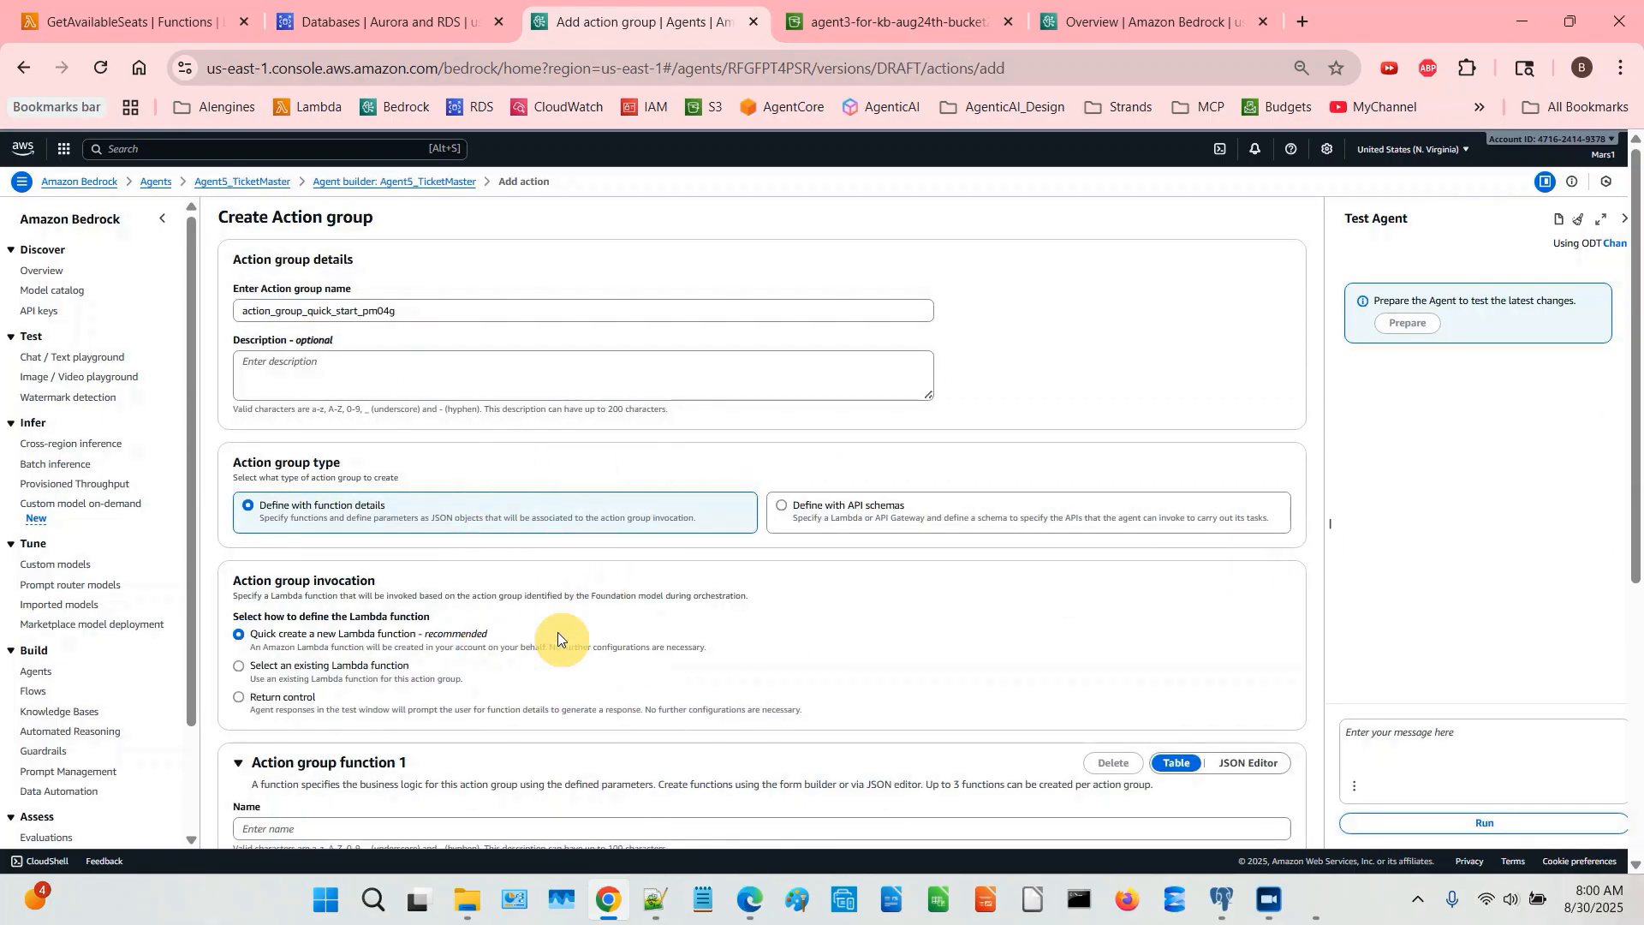
Define the action group with API schemas and have it invoke the existing GetAvailableSeats Lambda function.
click(785, 507)
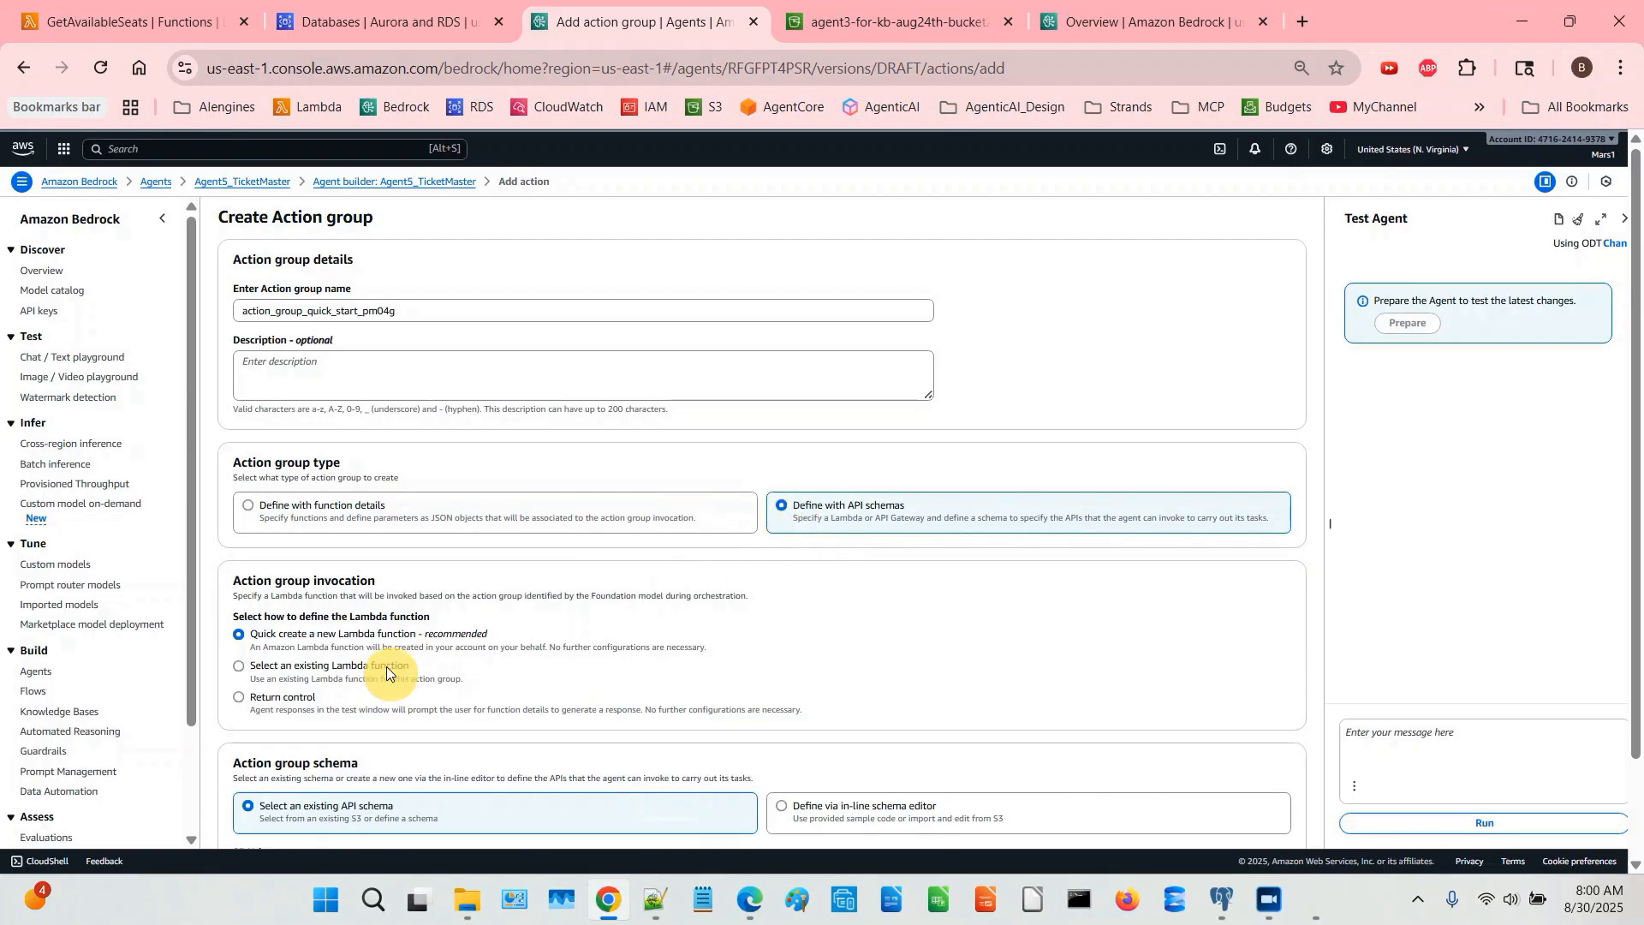
click(337, 666)
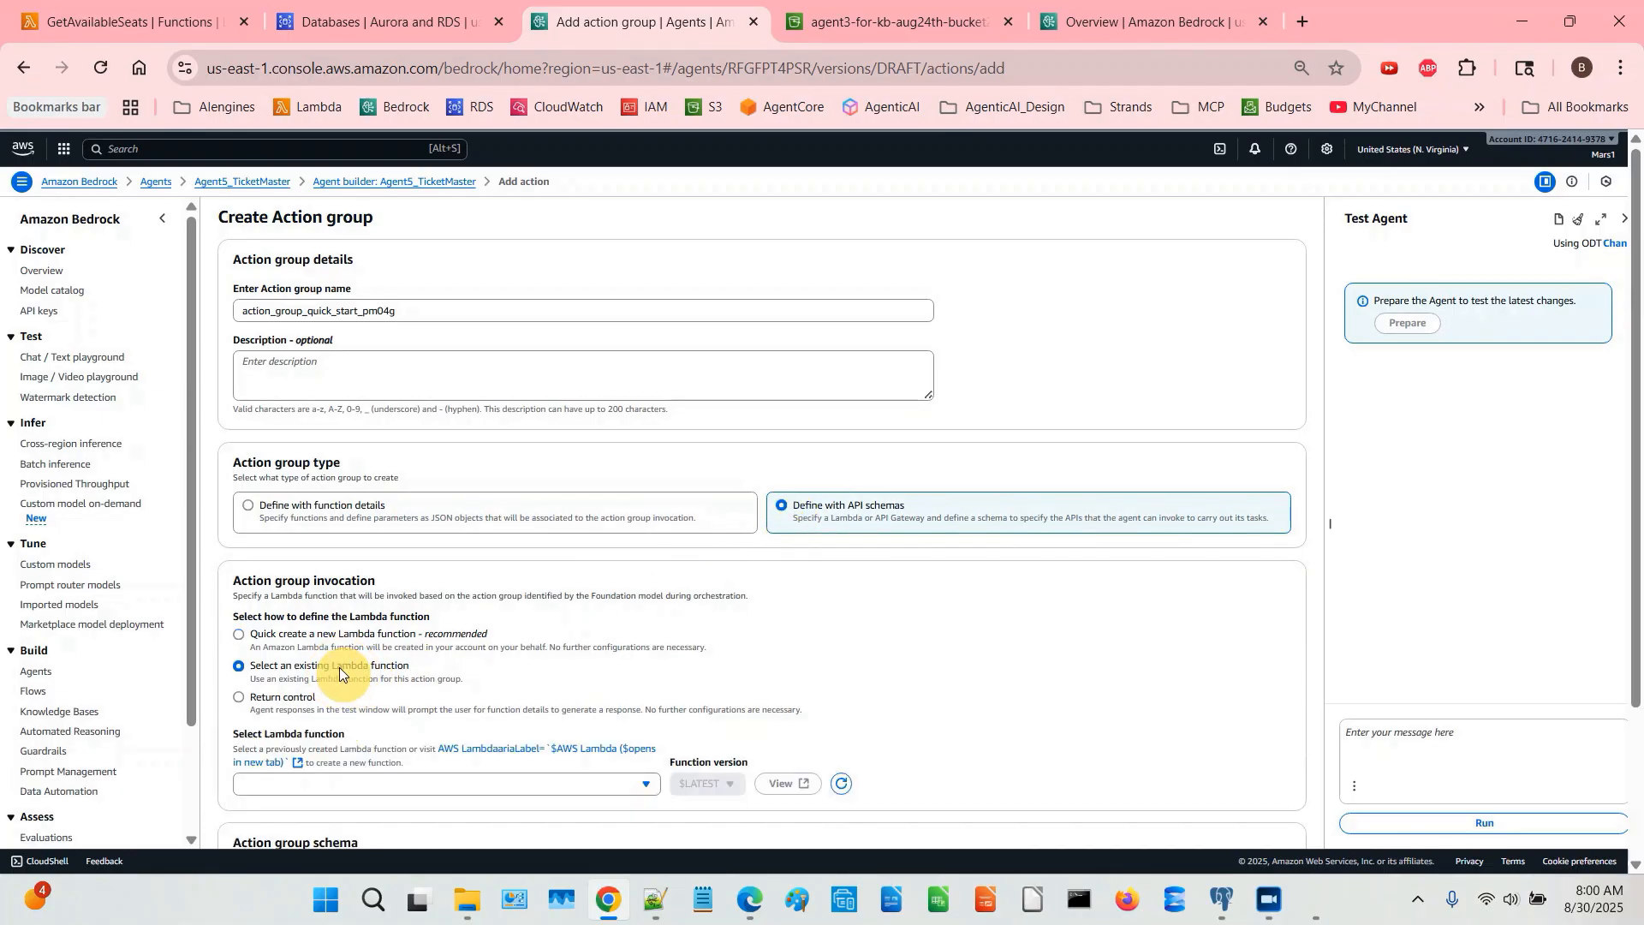
click(641, 787)
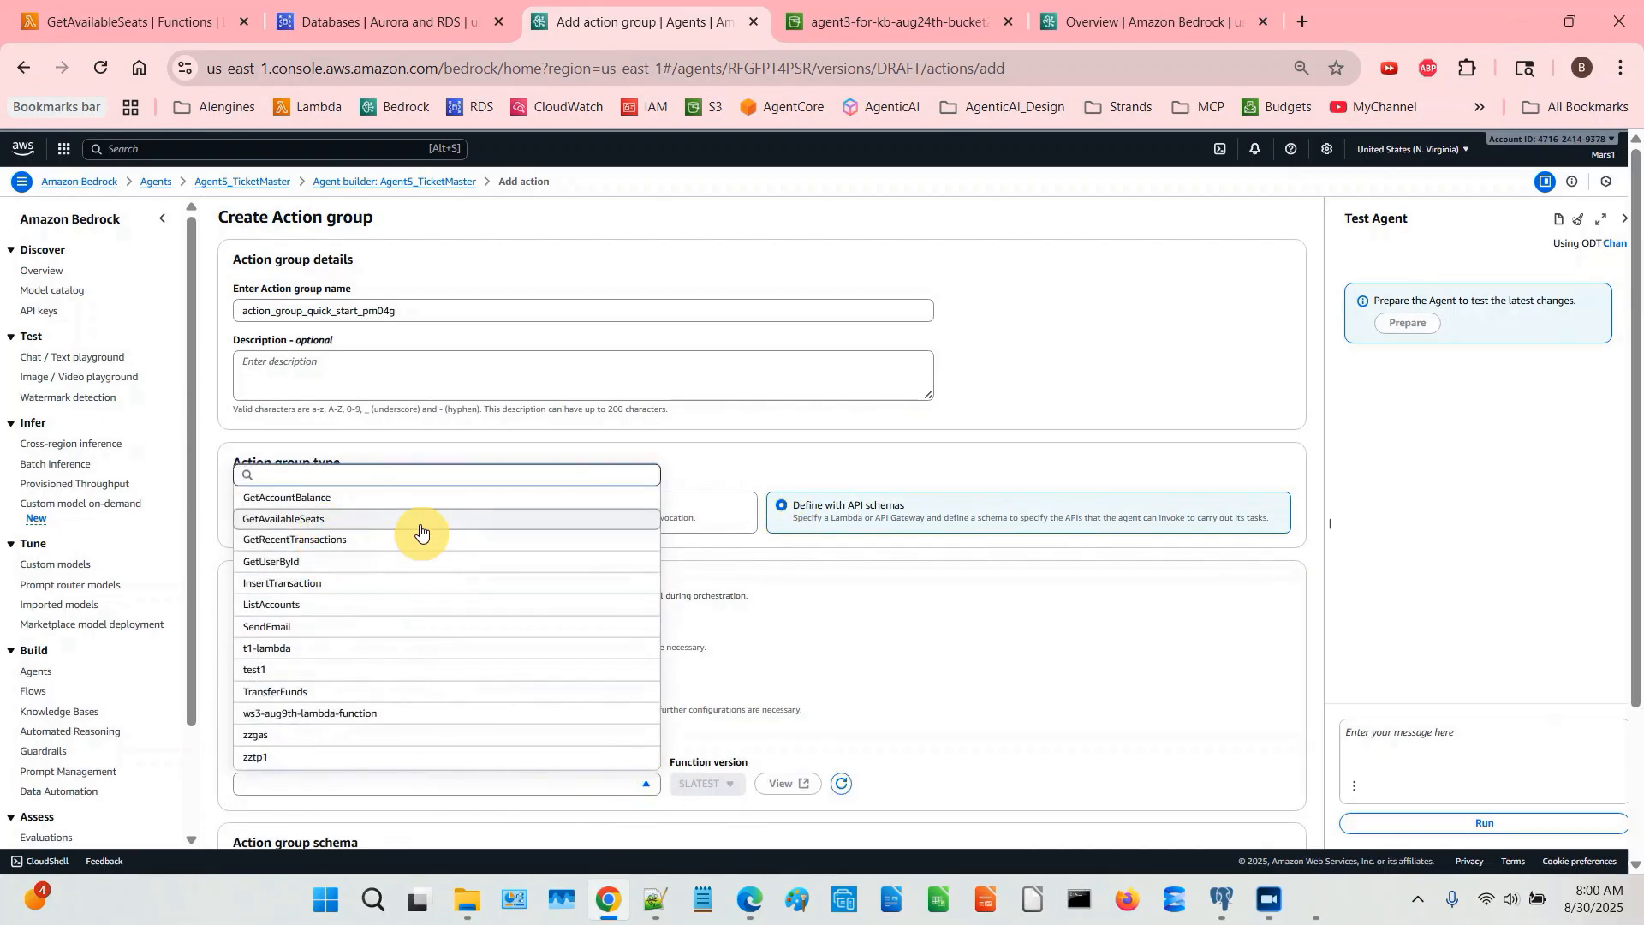
click(332, 528)
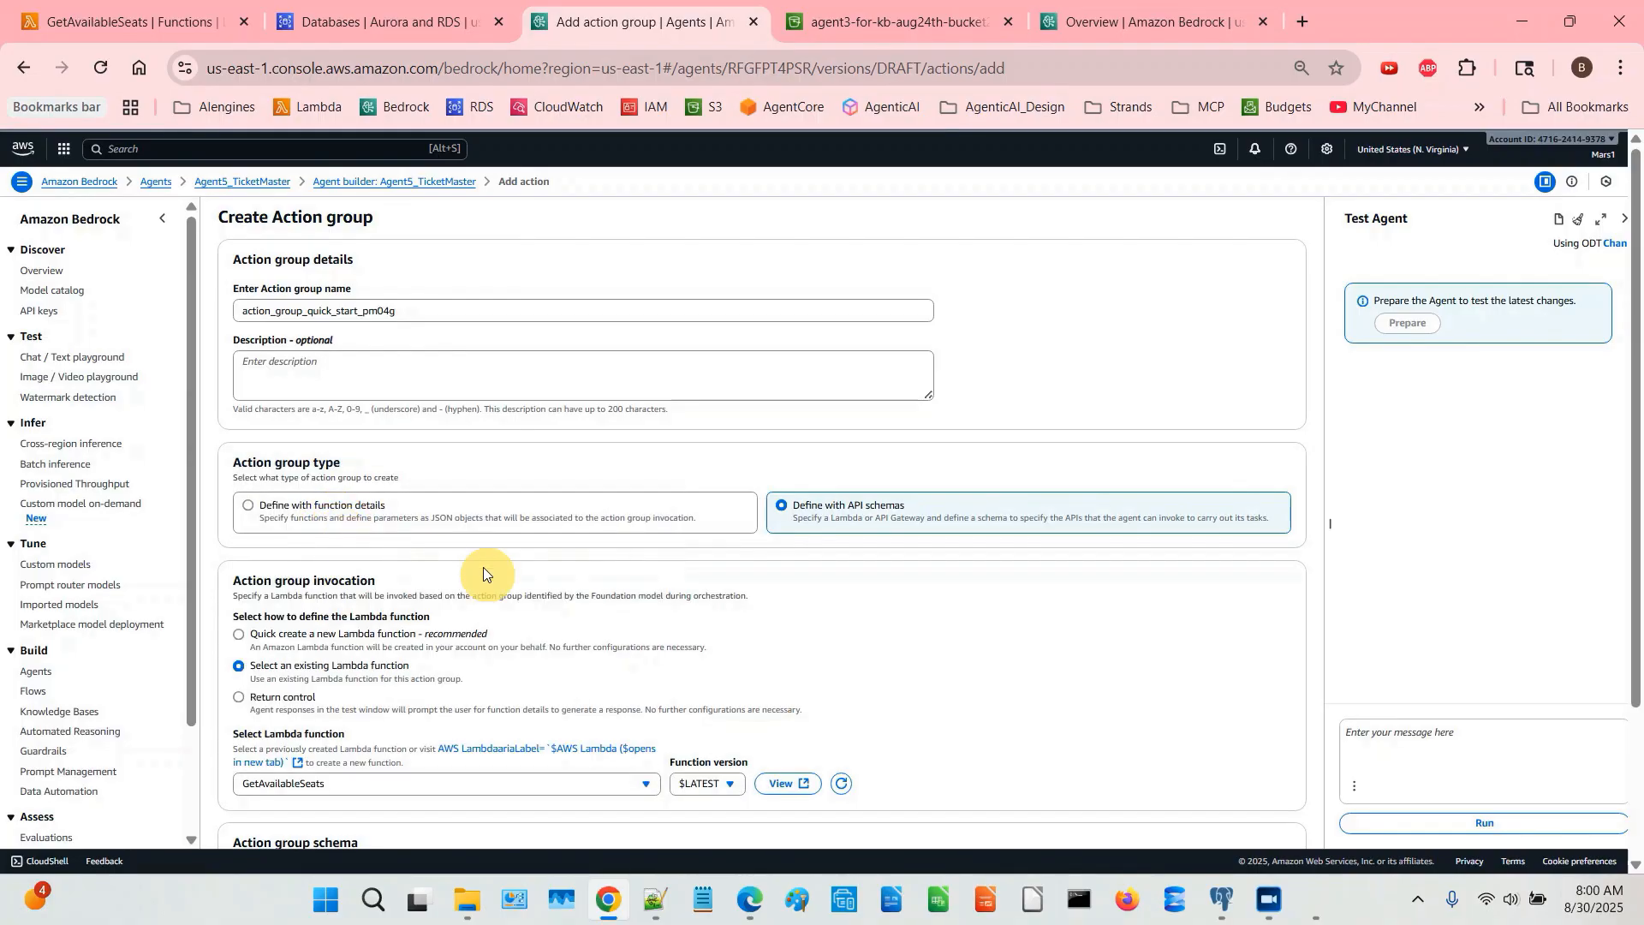
Define the action group schema in-line, set its format to JSON and delete the sample schema.
drag(1635, 471, 1627, 638)
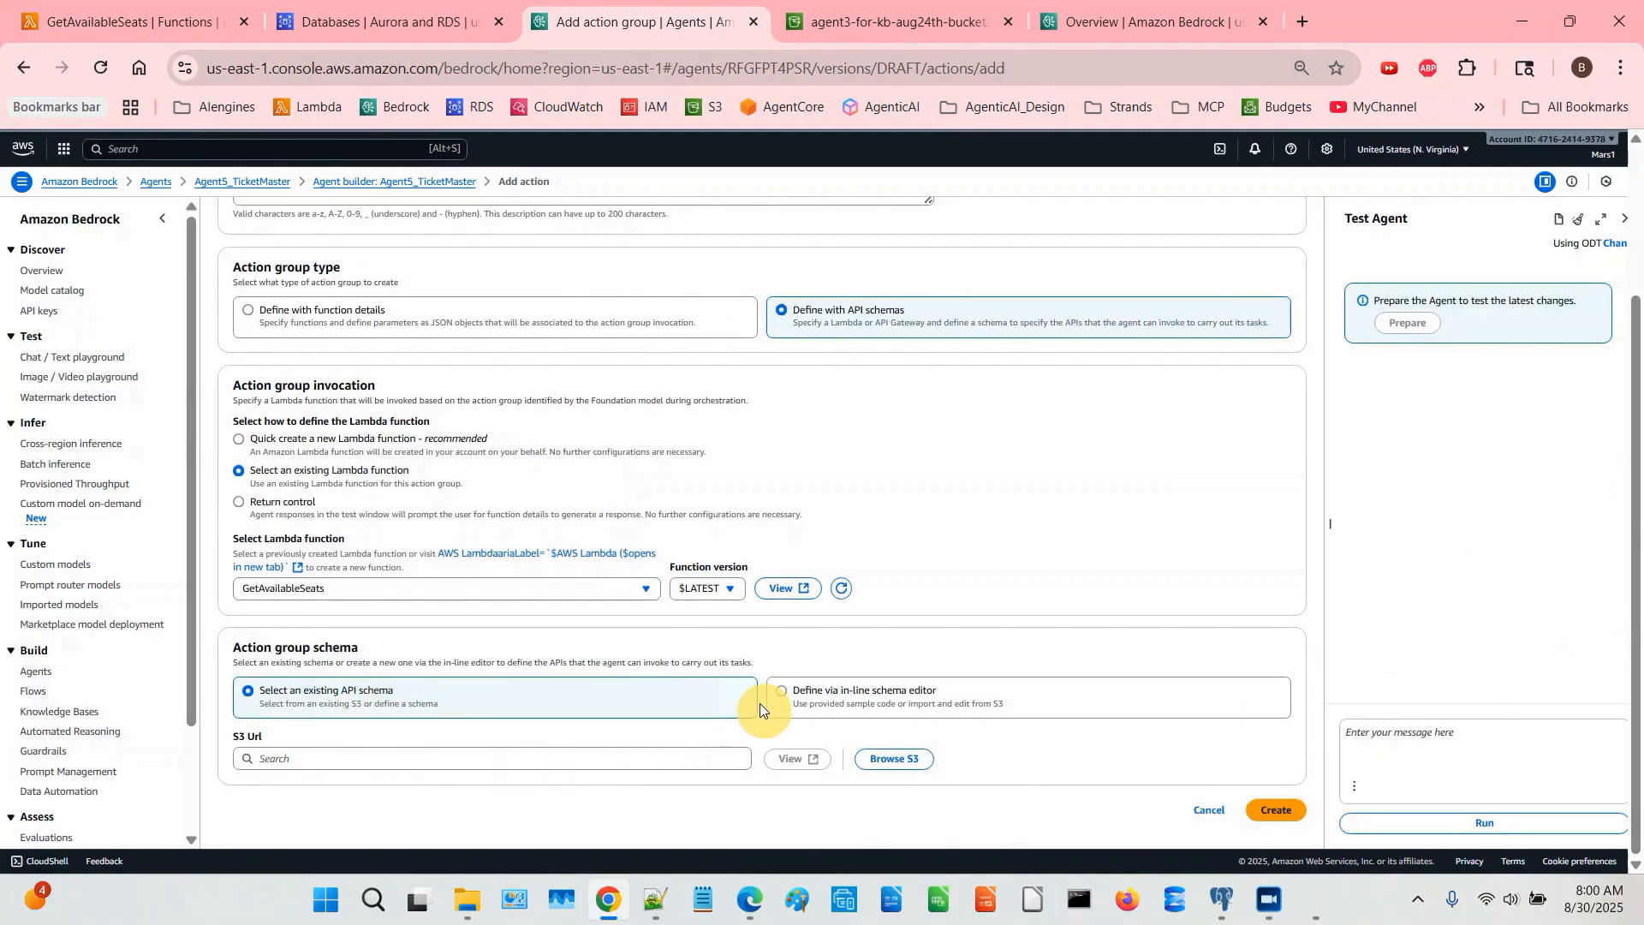
click(780, 692)
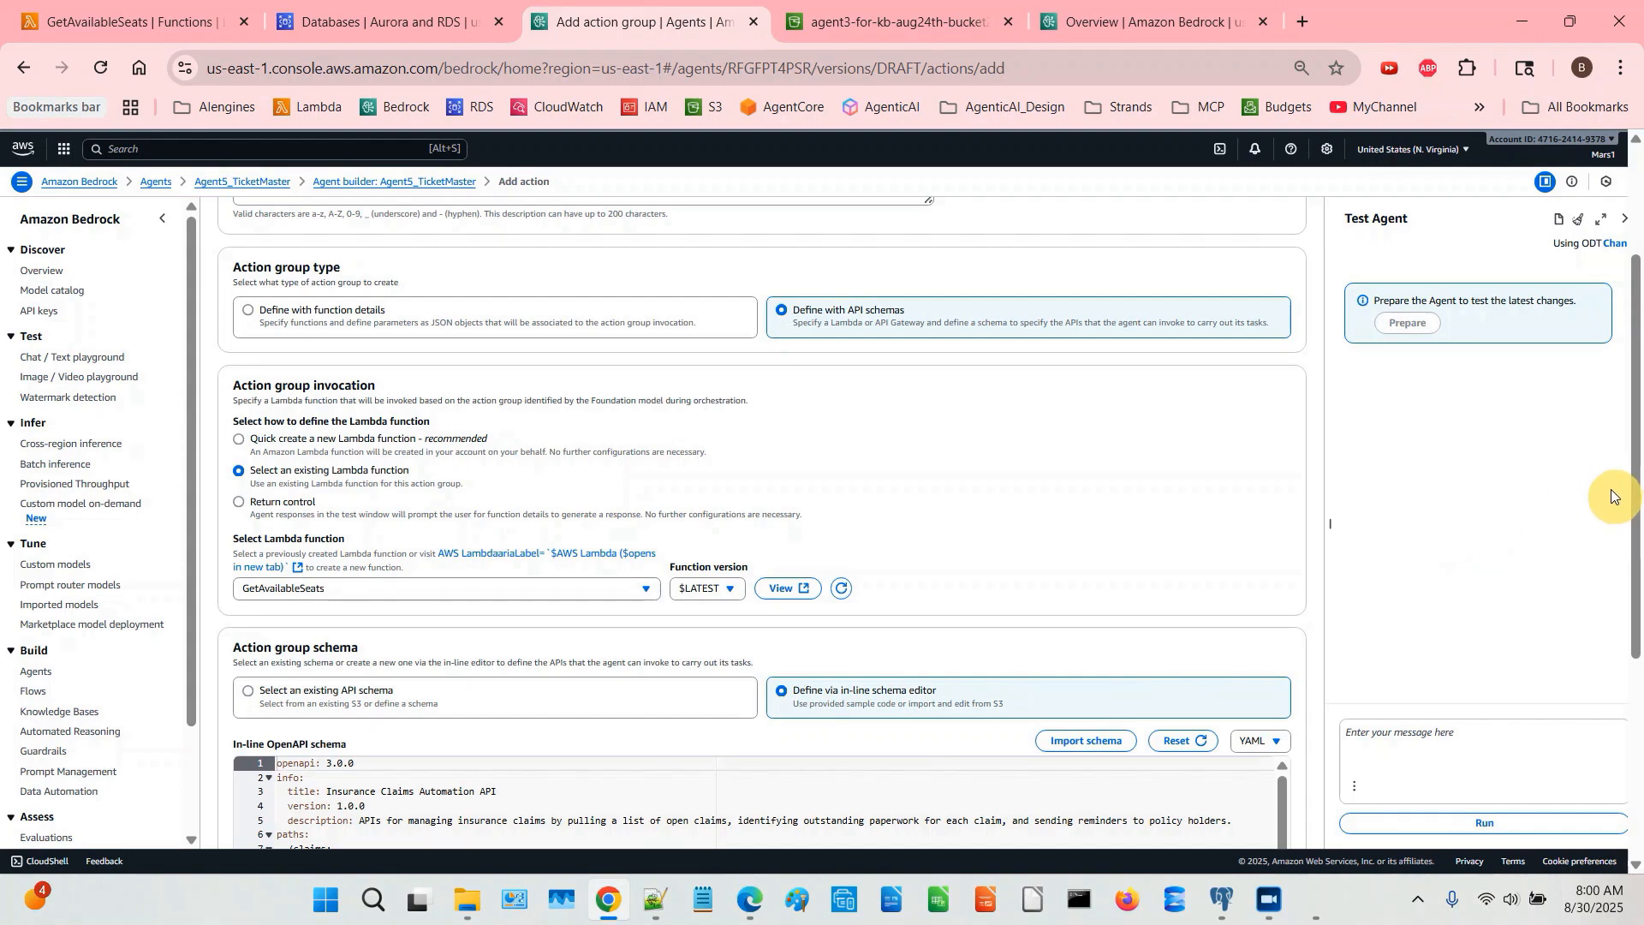
drag(1640, 486, 1630, 679)
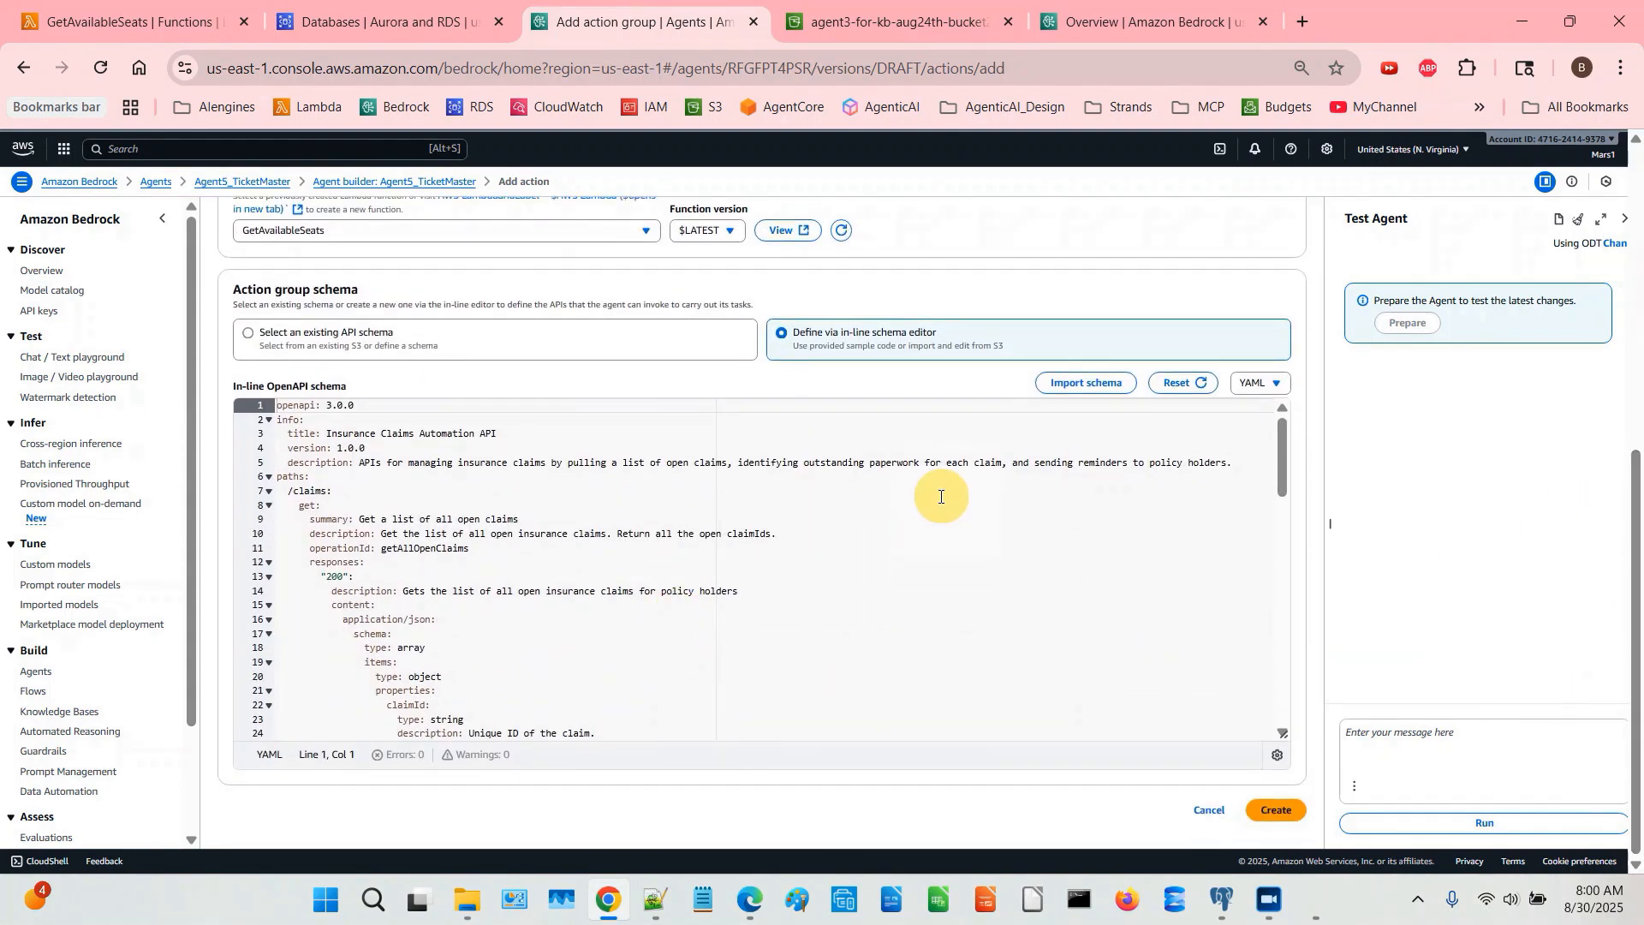
click(1253, 390)
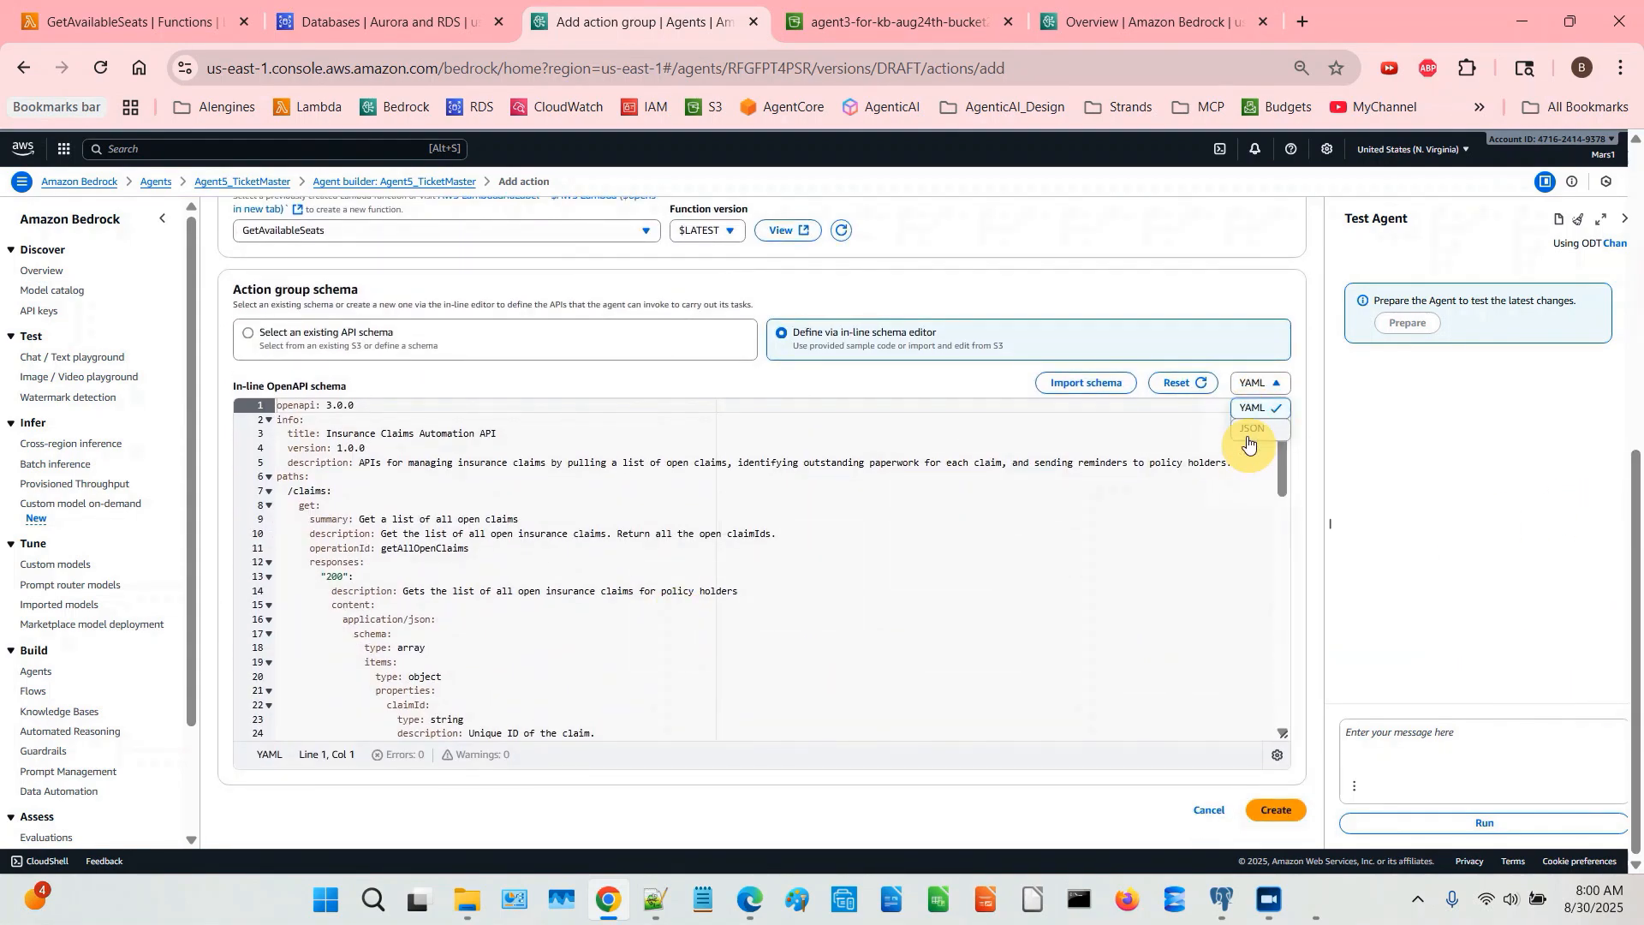
click(1250, 454)
drag(285, 406, 385, 818)
key(Delete)
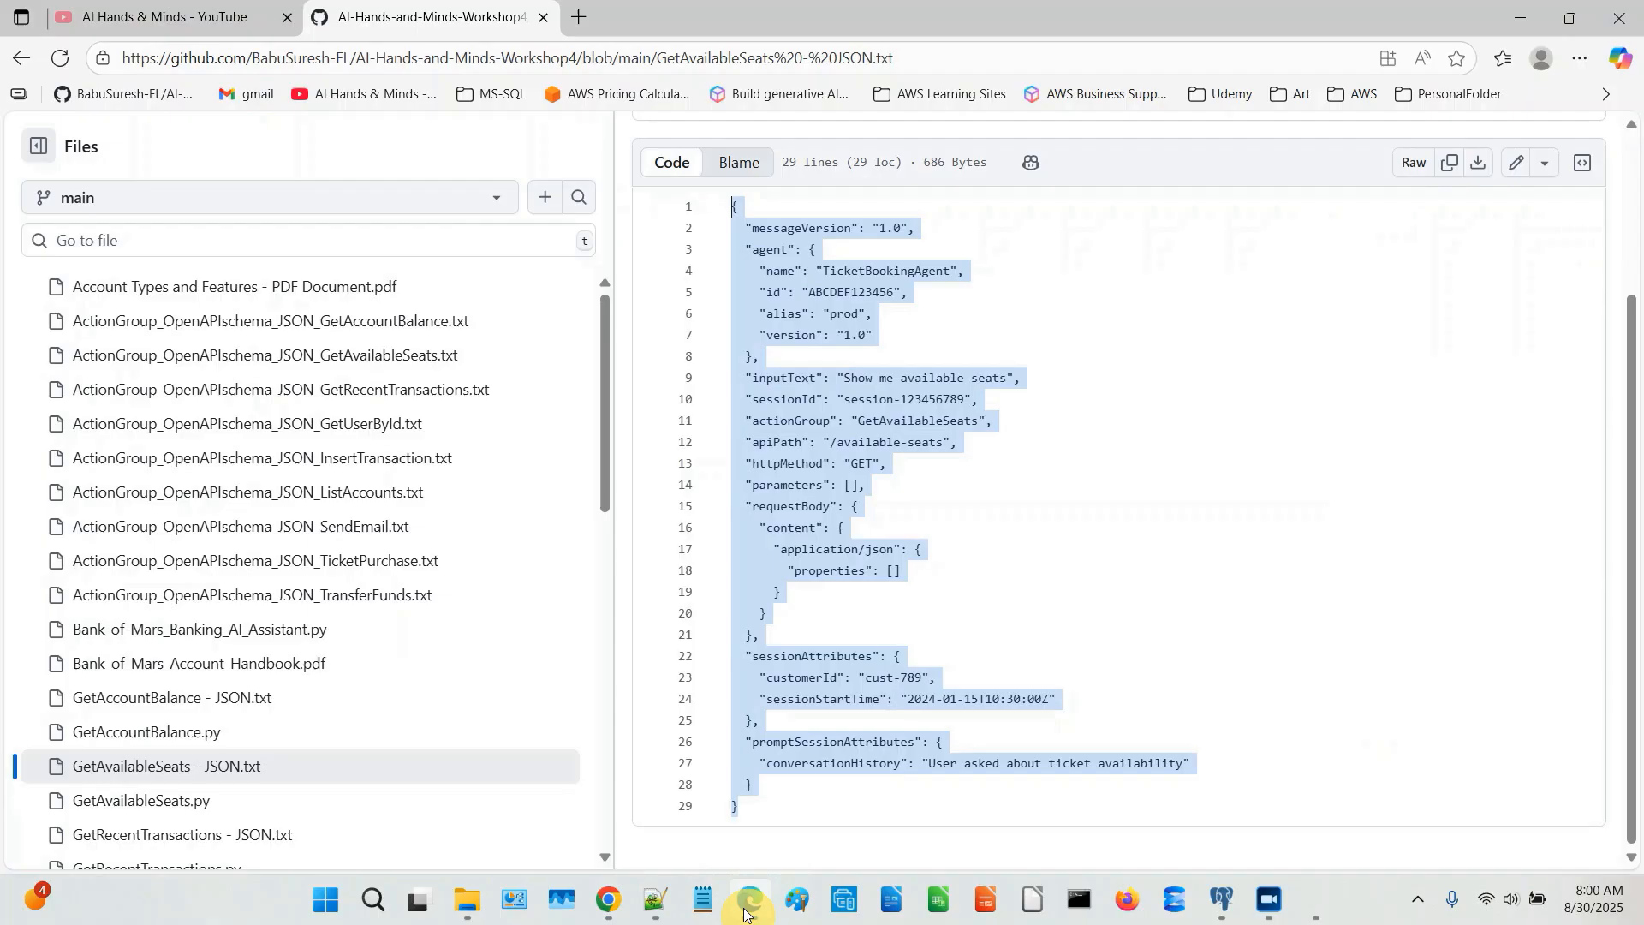
Copy the full contents of ActionGroup_OpenAPIschema_JSON_GetAvailableSeats.txt from the GitHub repository in Edge and return to the Bedrock action group form in Chrome.
click(749, 899)
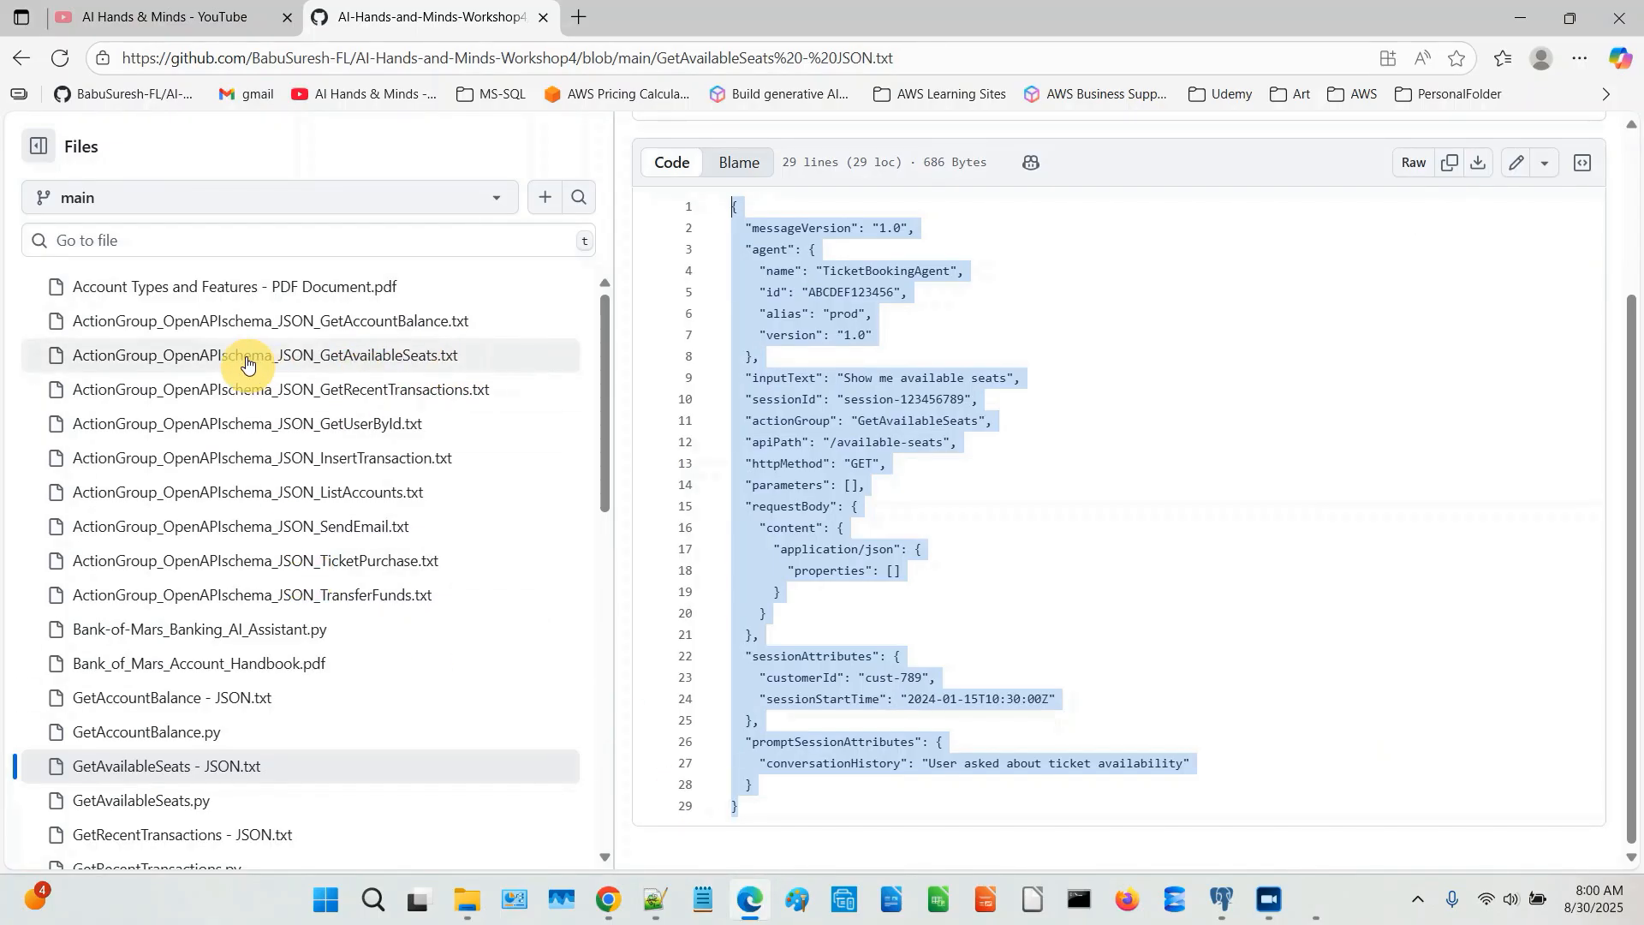
click(299, 360)
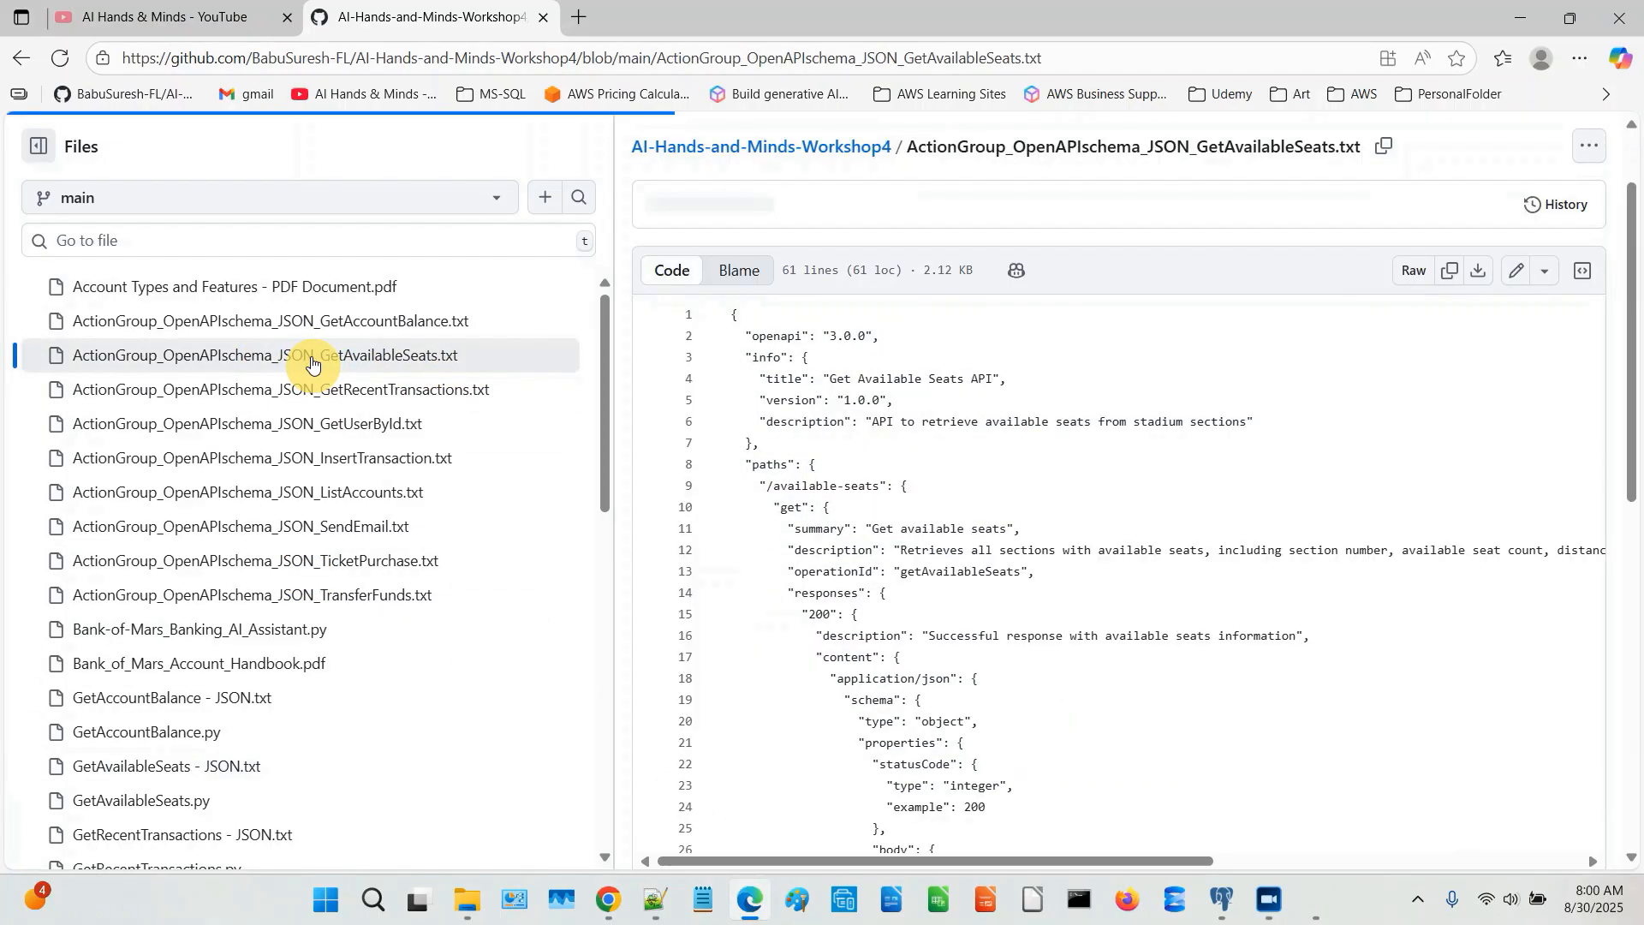
drag(731, 316, 785, 890)
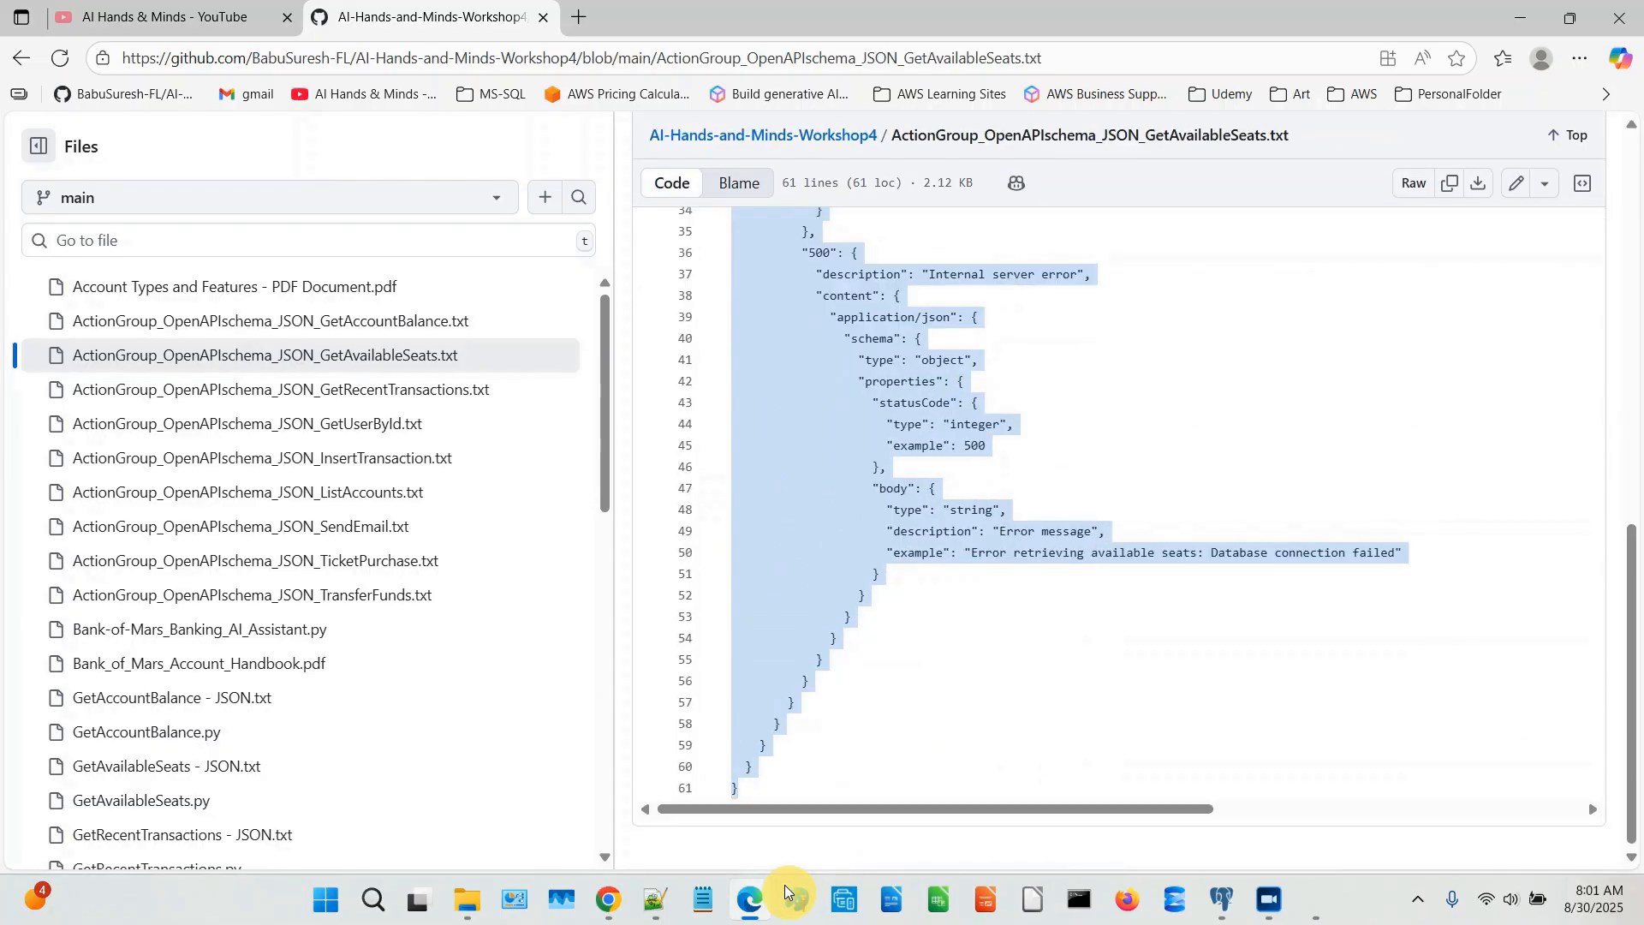
right_click(800, 450)
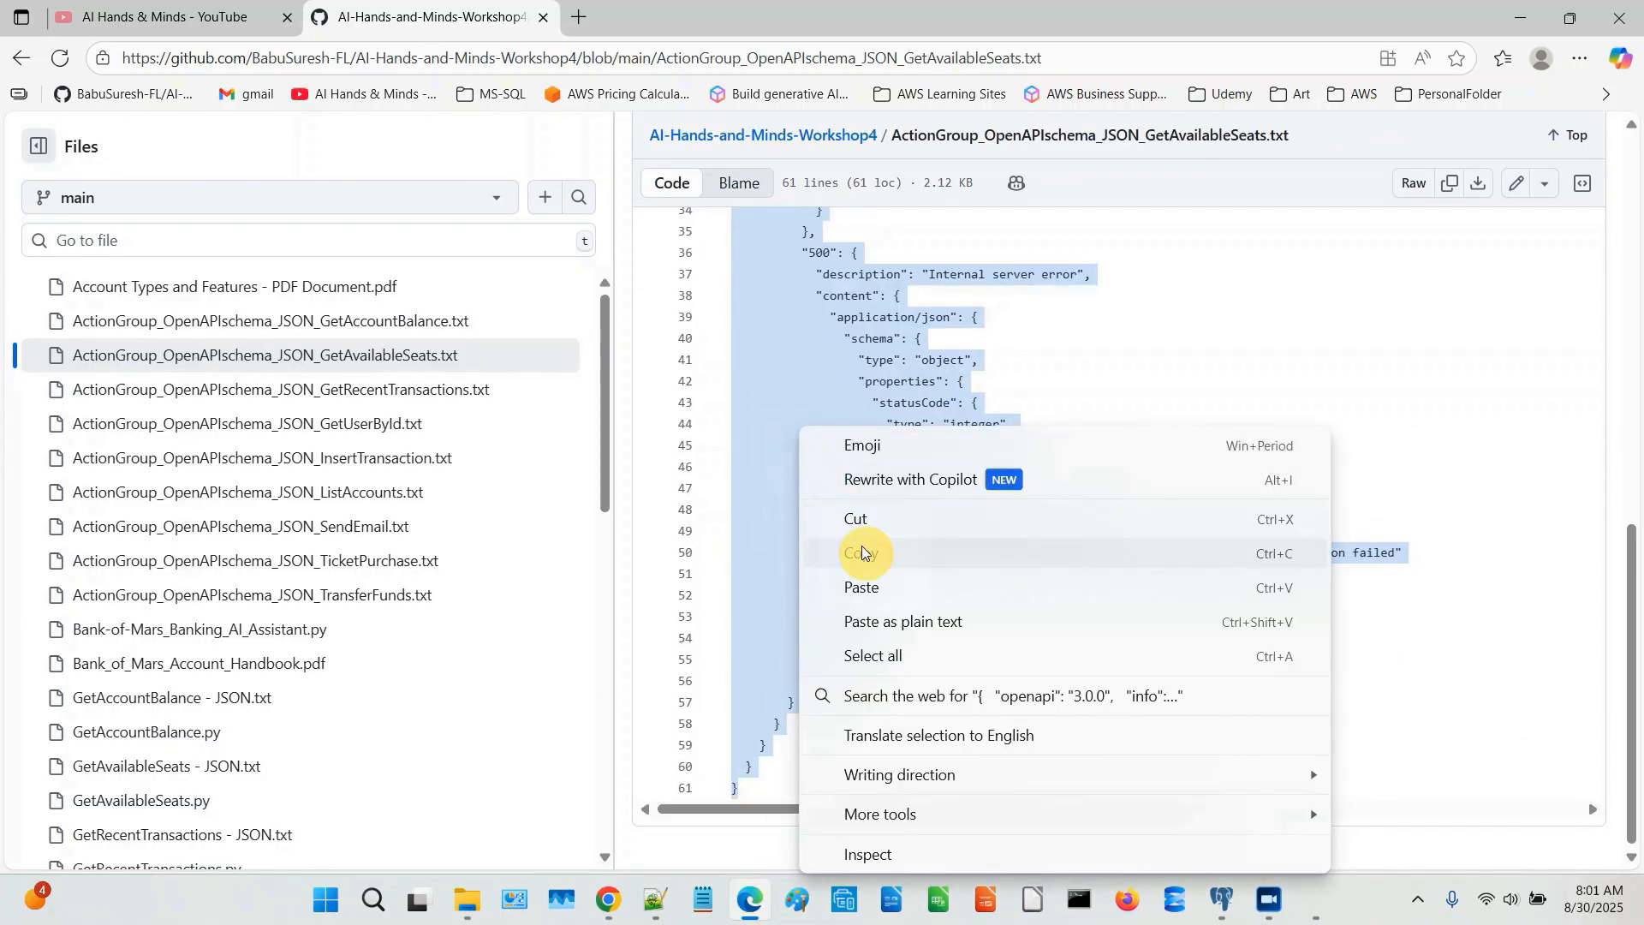
click(857, 551)
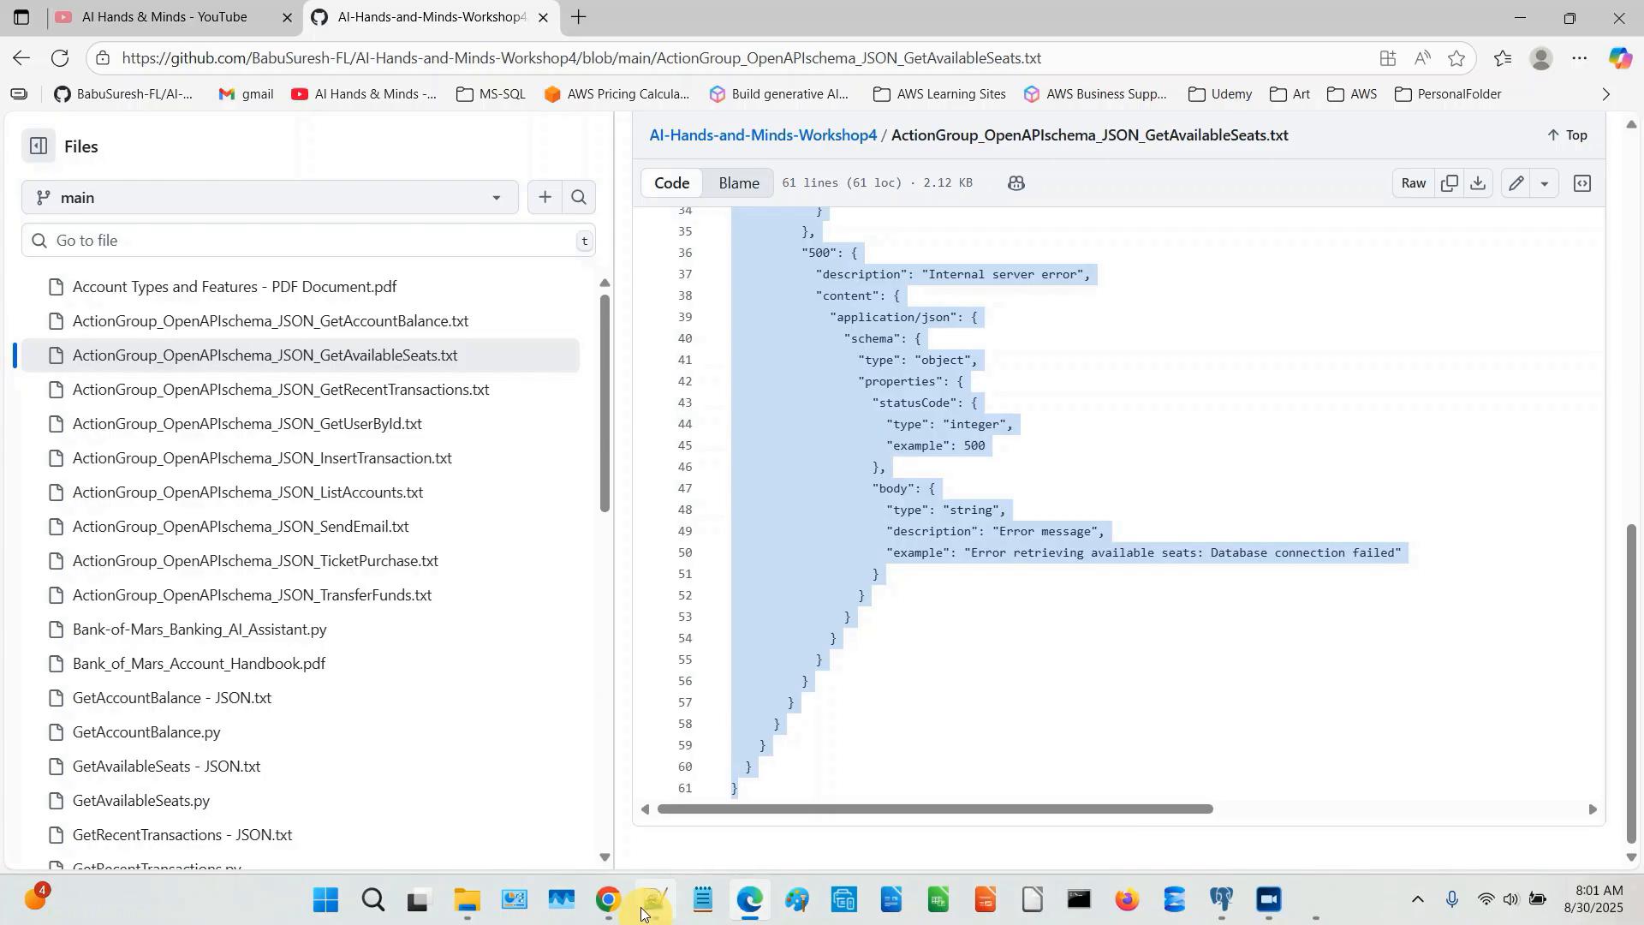
mouse_move(609, 901)
click(636, 700)
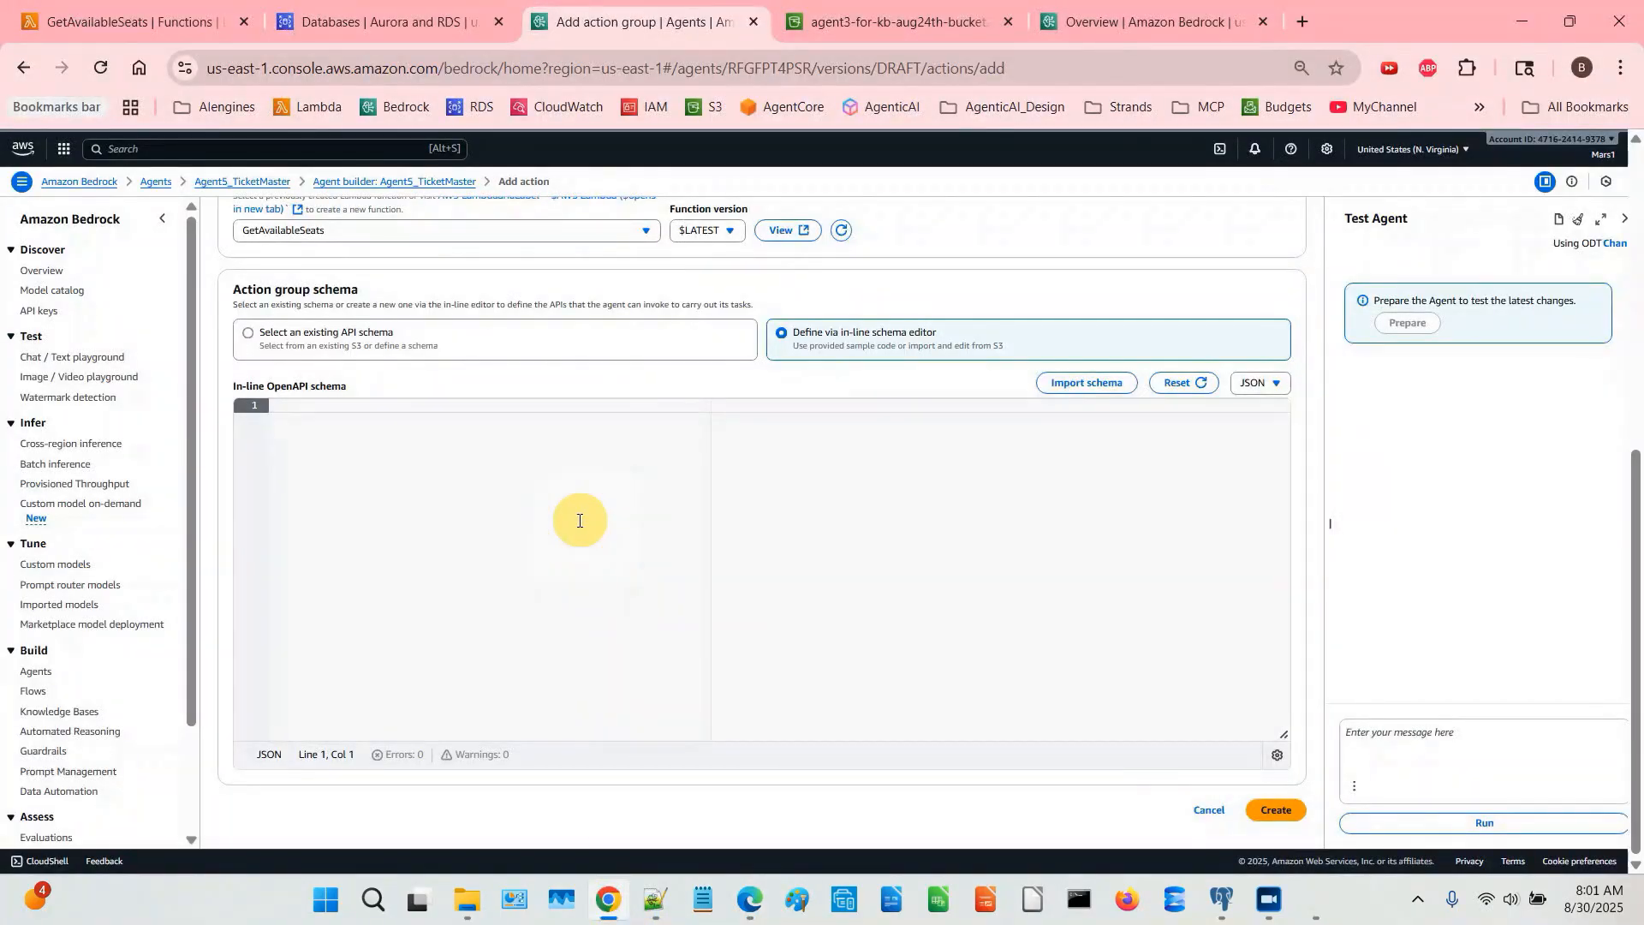
Insert the copied OpenAPI JSON into the in-line schema editor and create the action group.
key(ctrl+v)
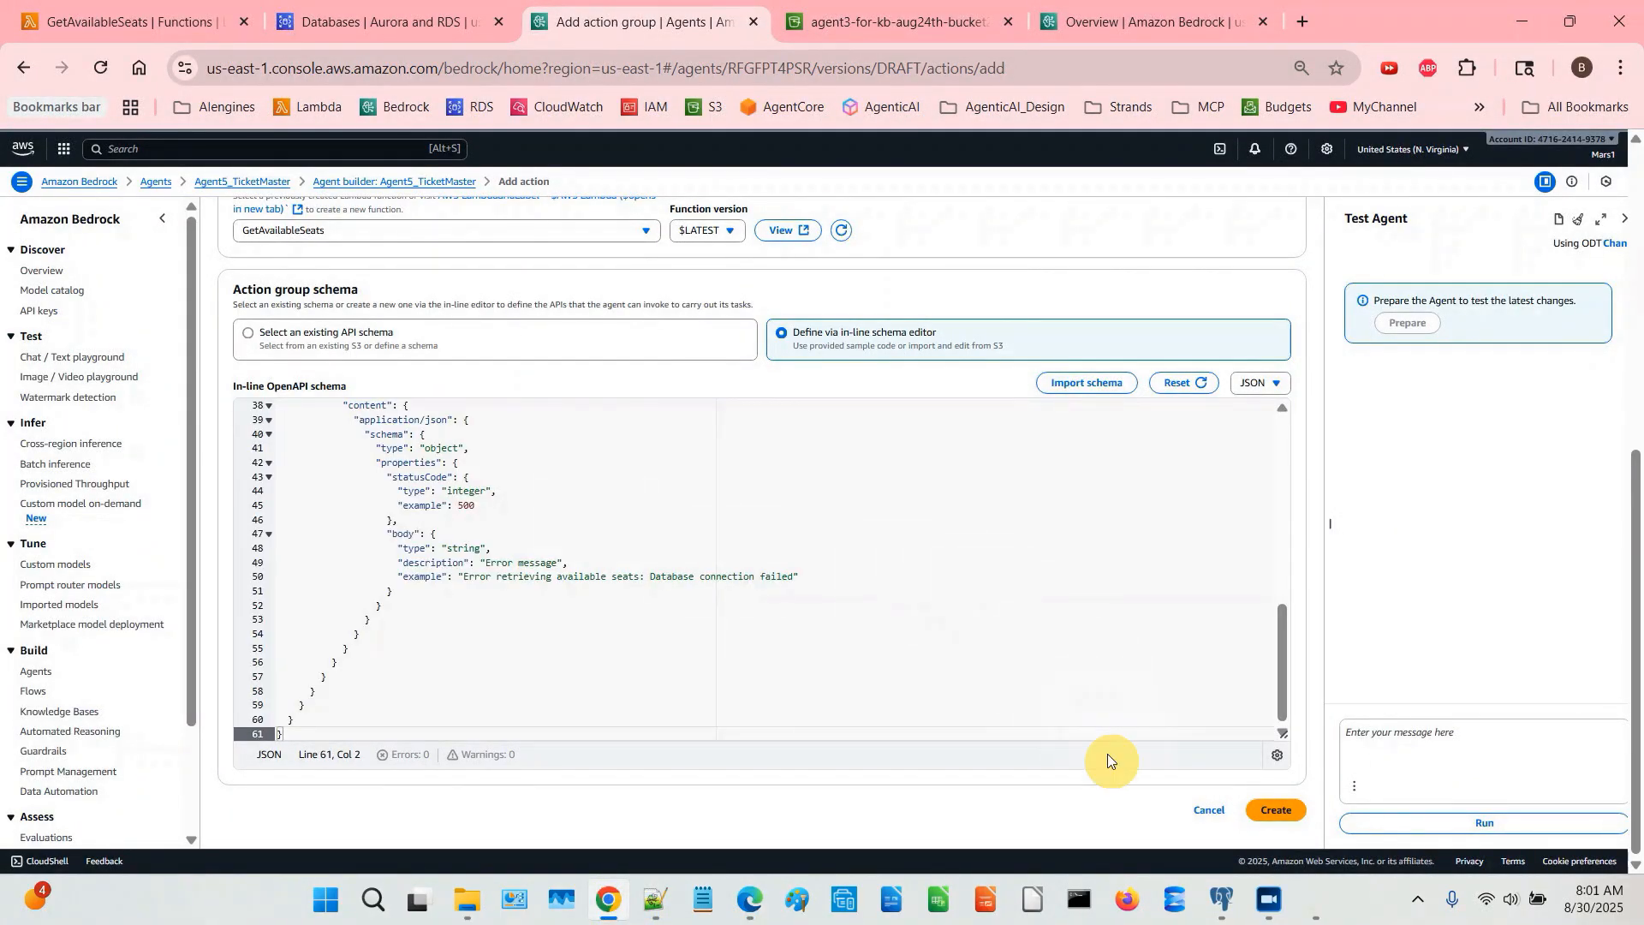
click(1263, 811)
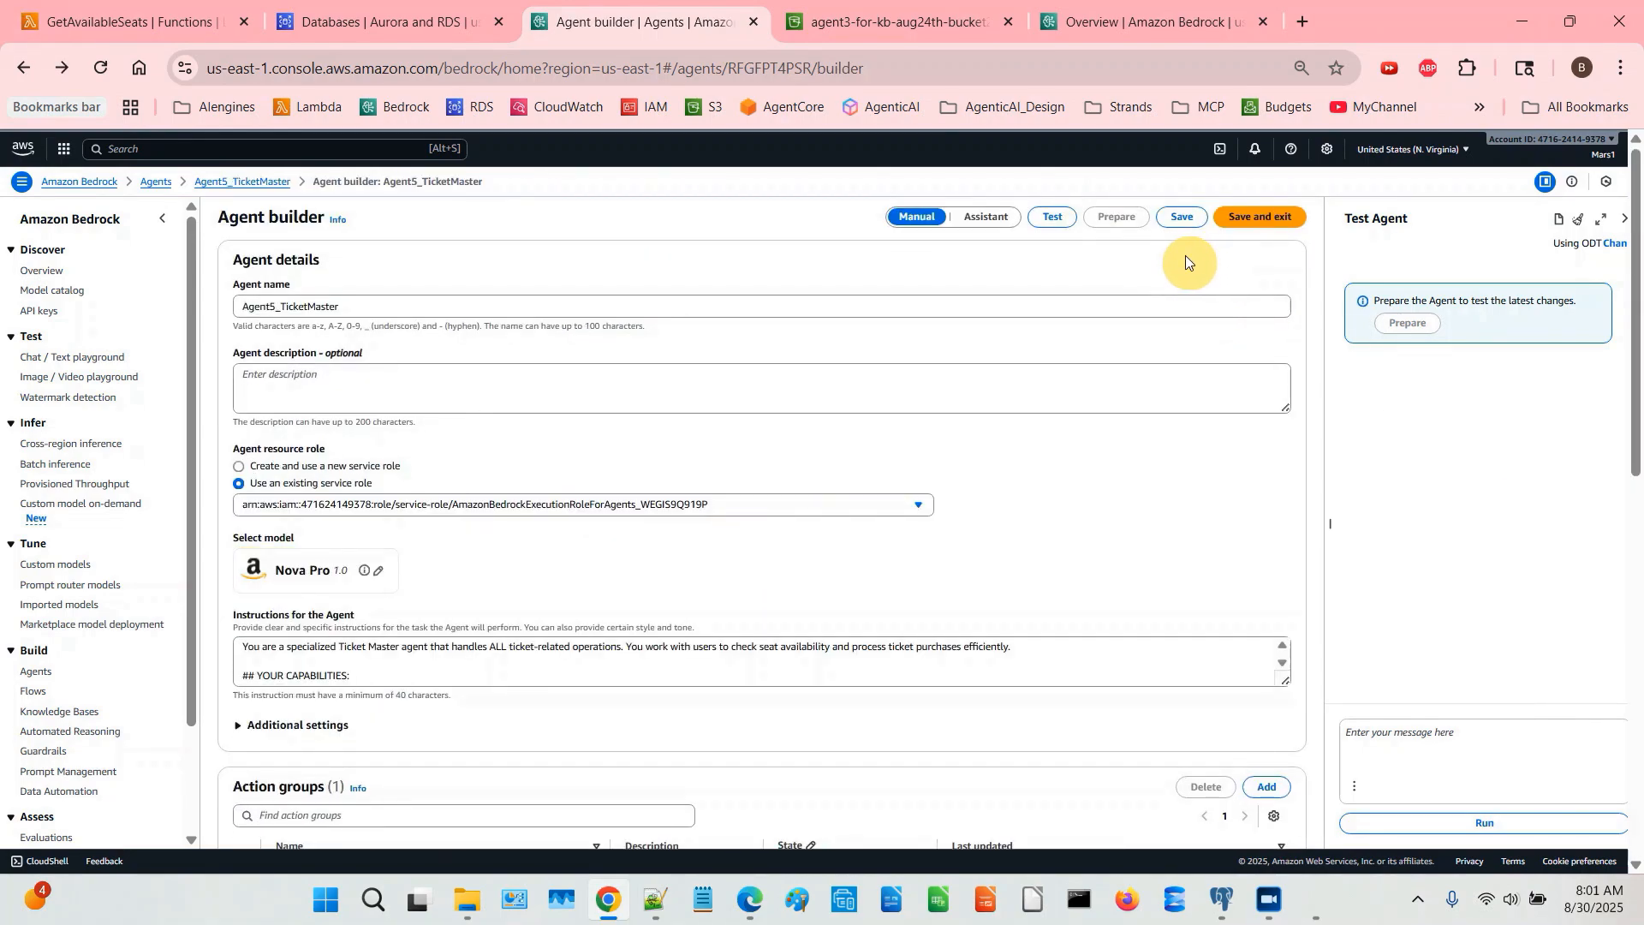
Save Agent5_TicketMaster with its new action group and exit Agent Builder to the agent's details page.
click(1179, 224)
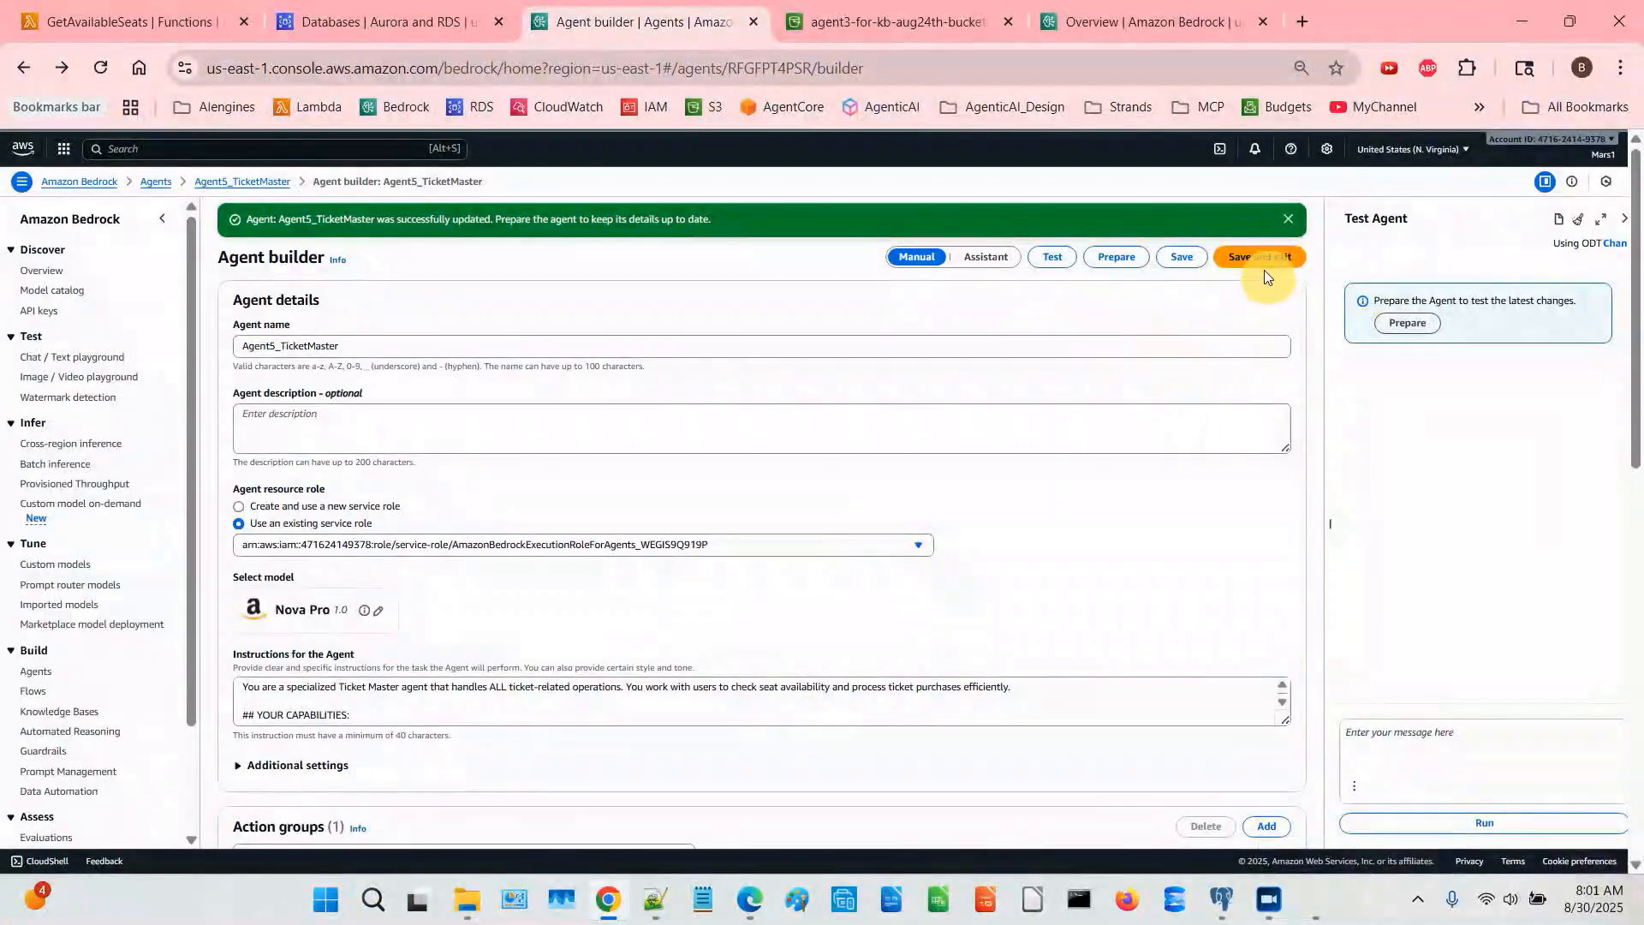
click(1264, 273)
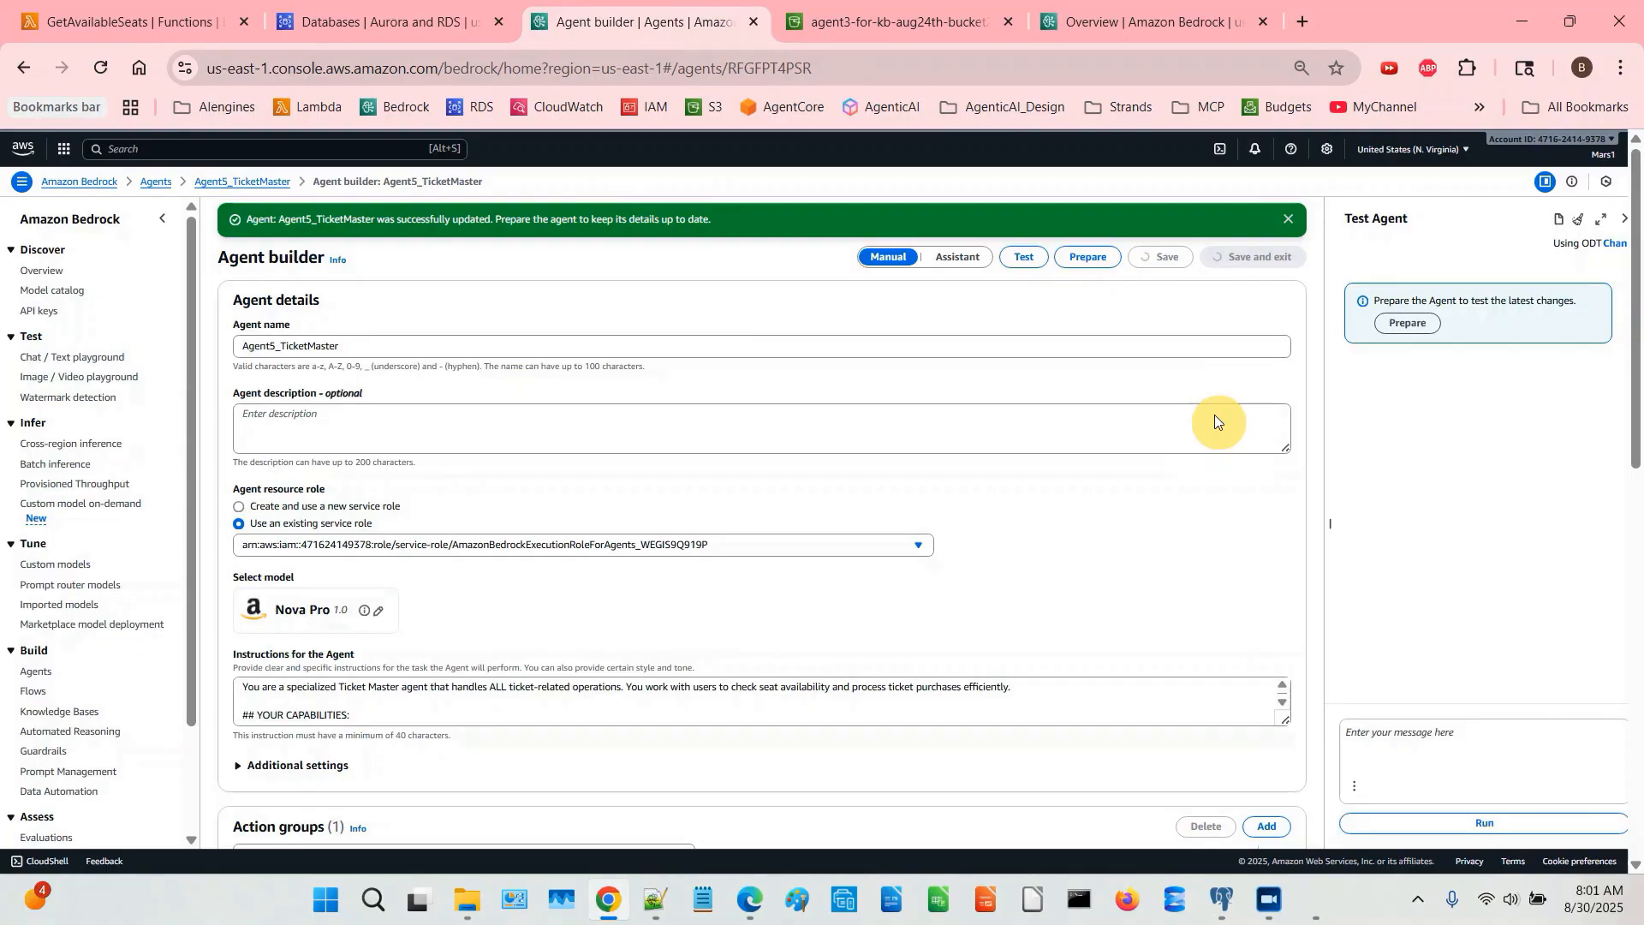
click(1289, 221)
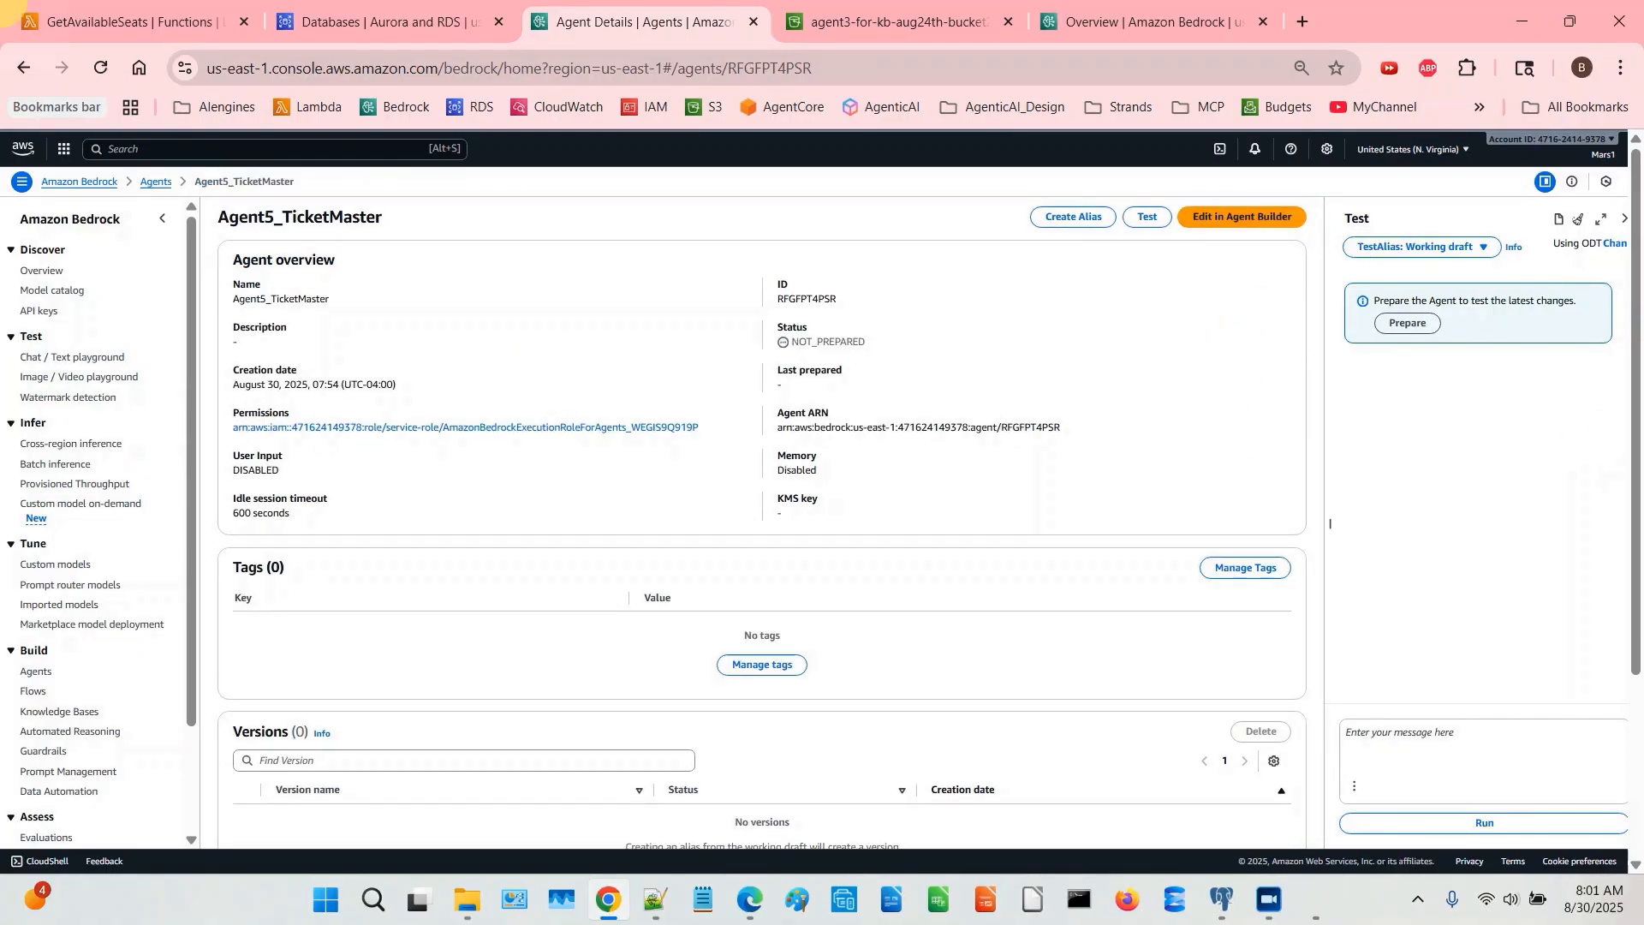
Prepare the agent and send it the test message "show me the ticket availability".
scroll(1330, 523, down, 3)
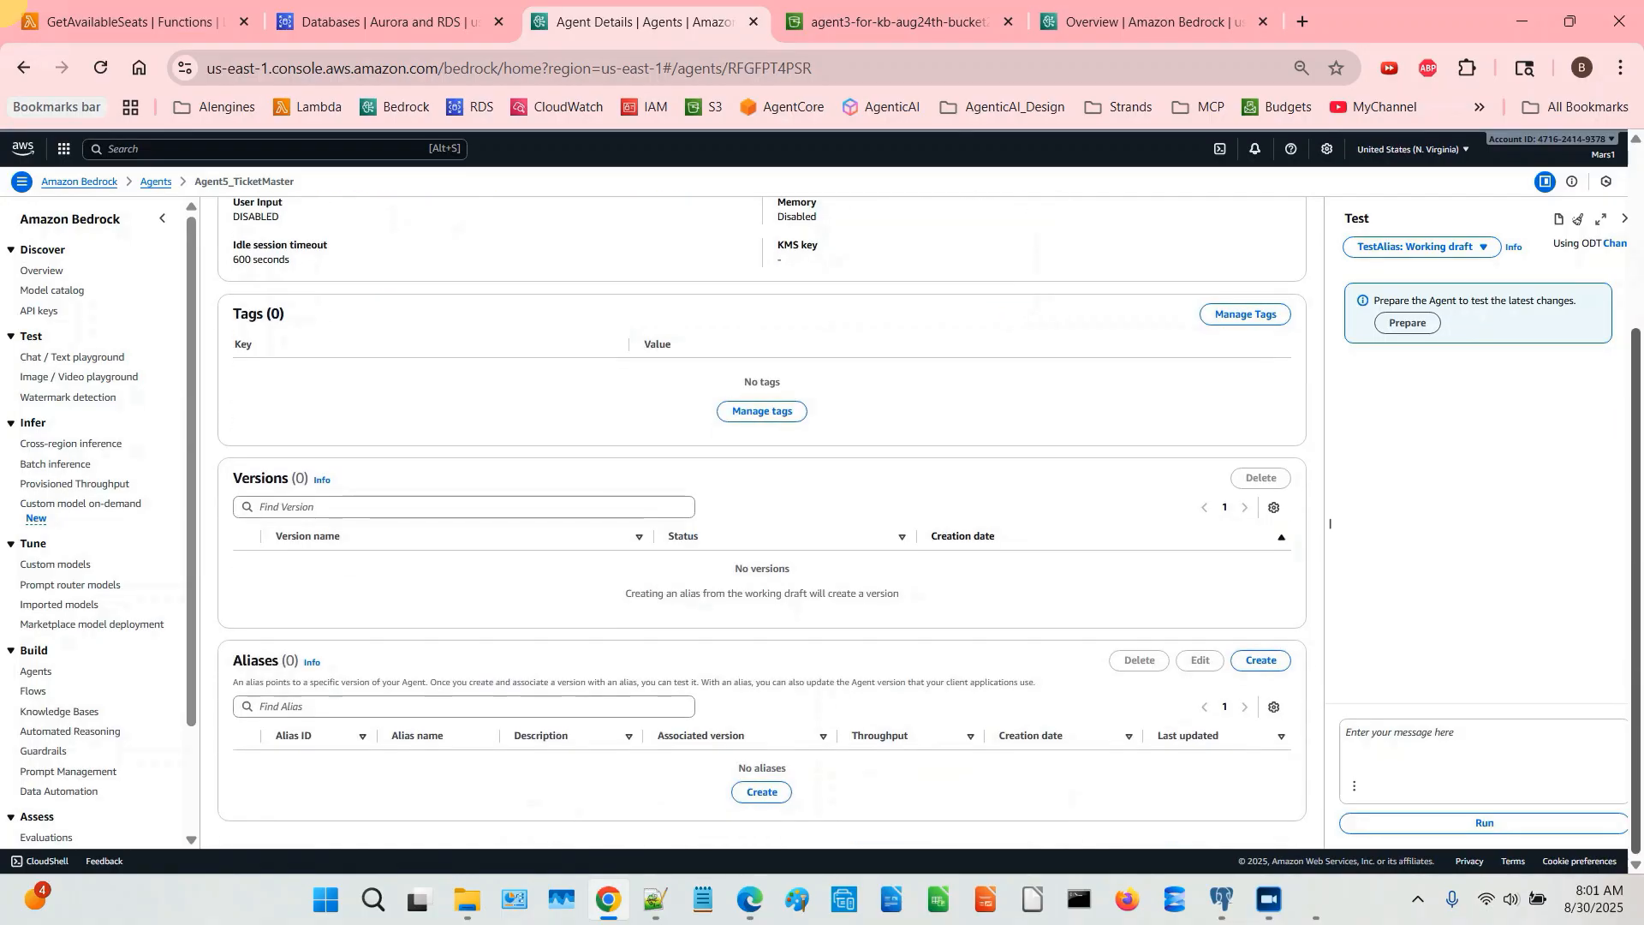
scroll(1330, 524, up, 3)
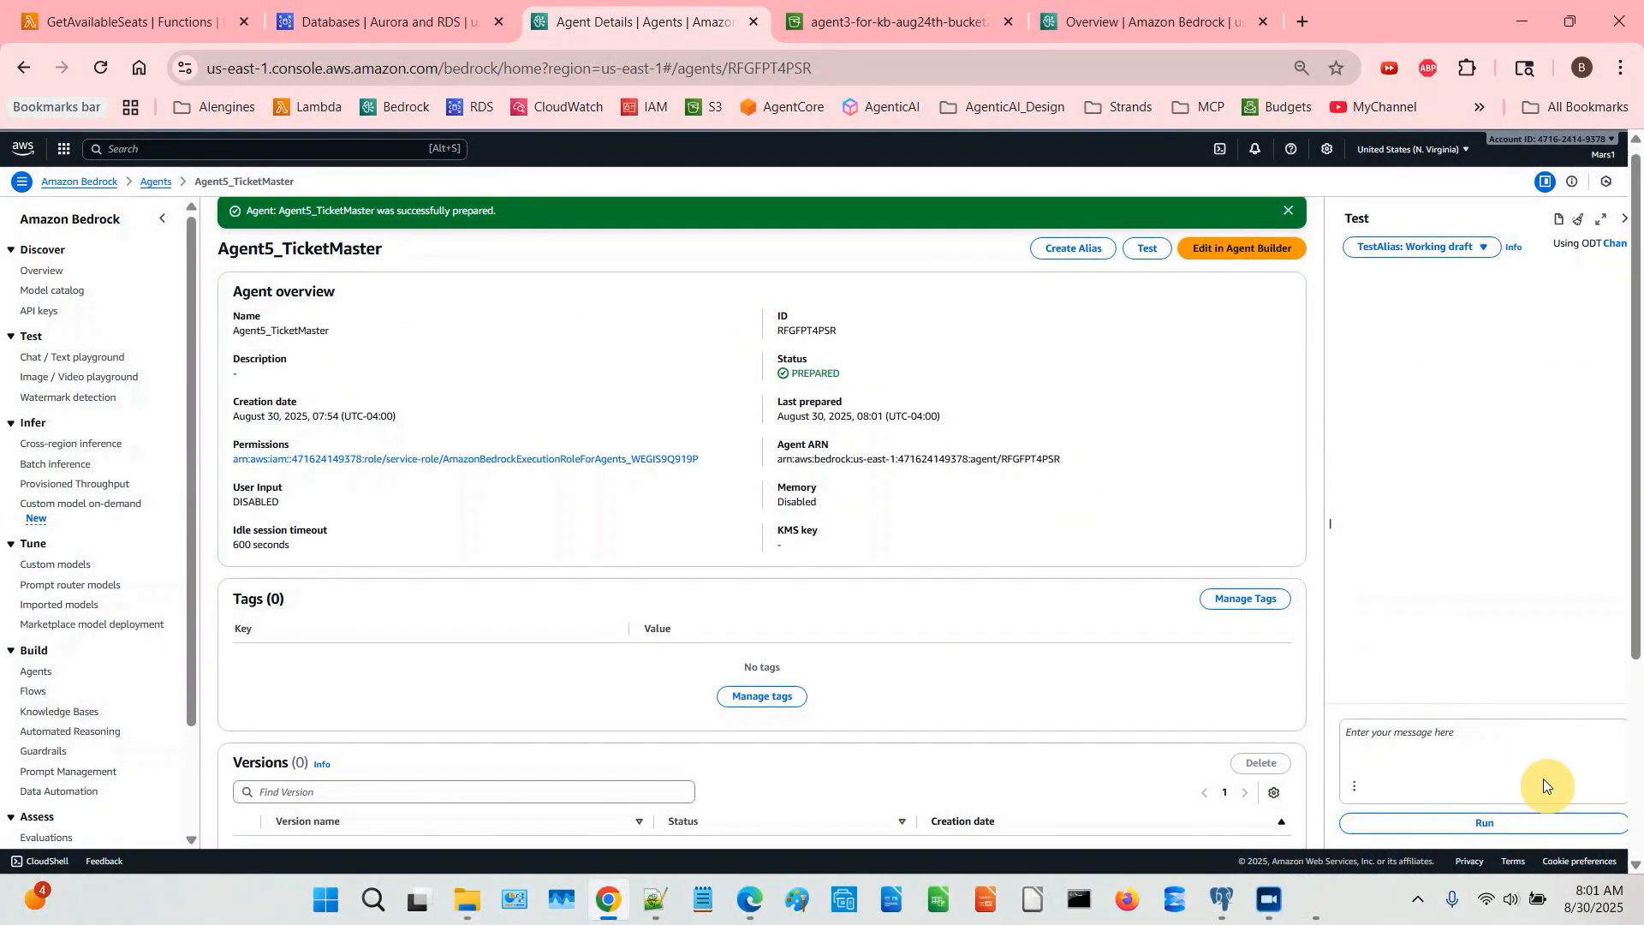
click(1465, 754)
text(sh)
key(BackSpace)
text(show me)
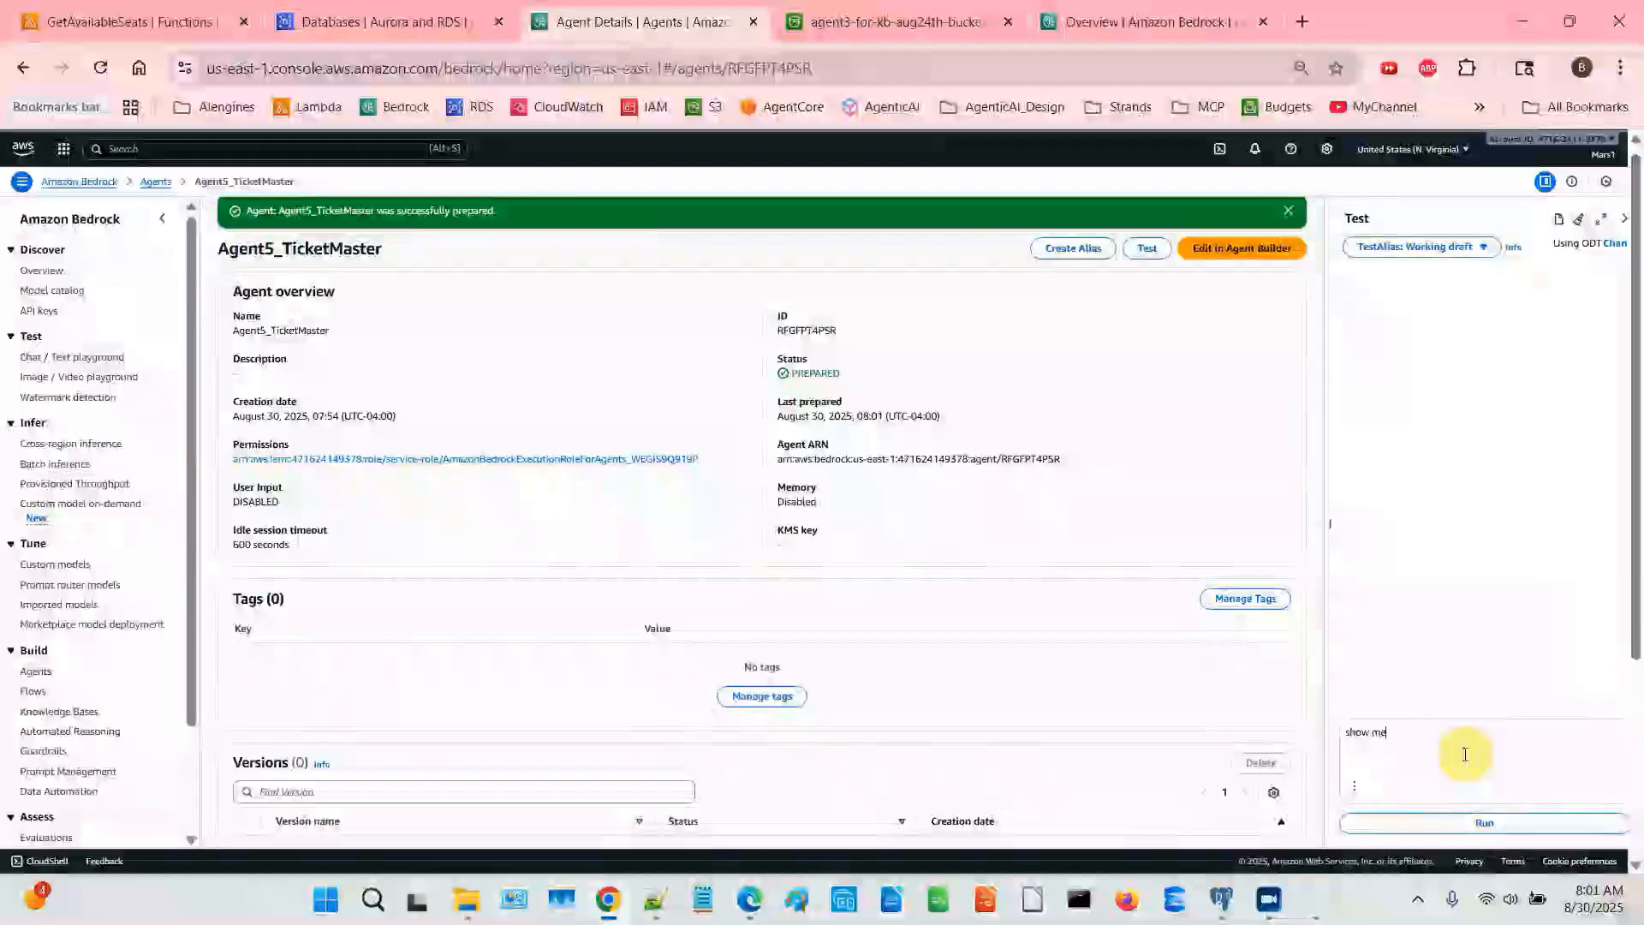
text( the ticket availability)
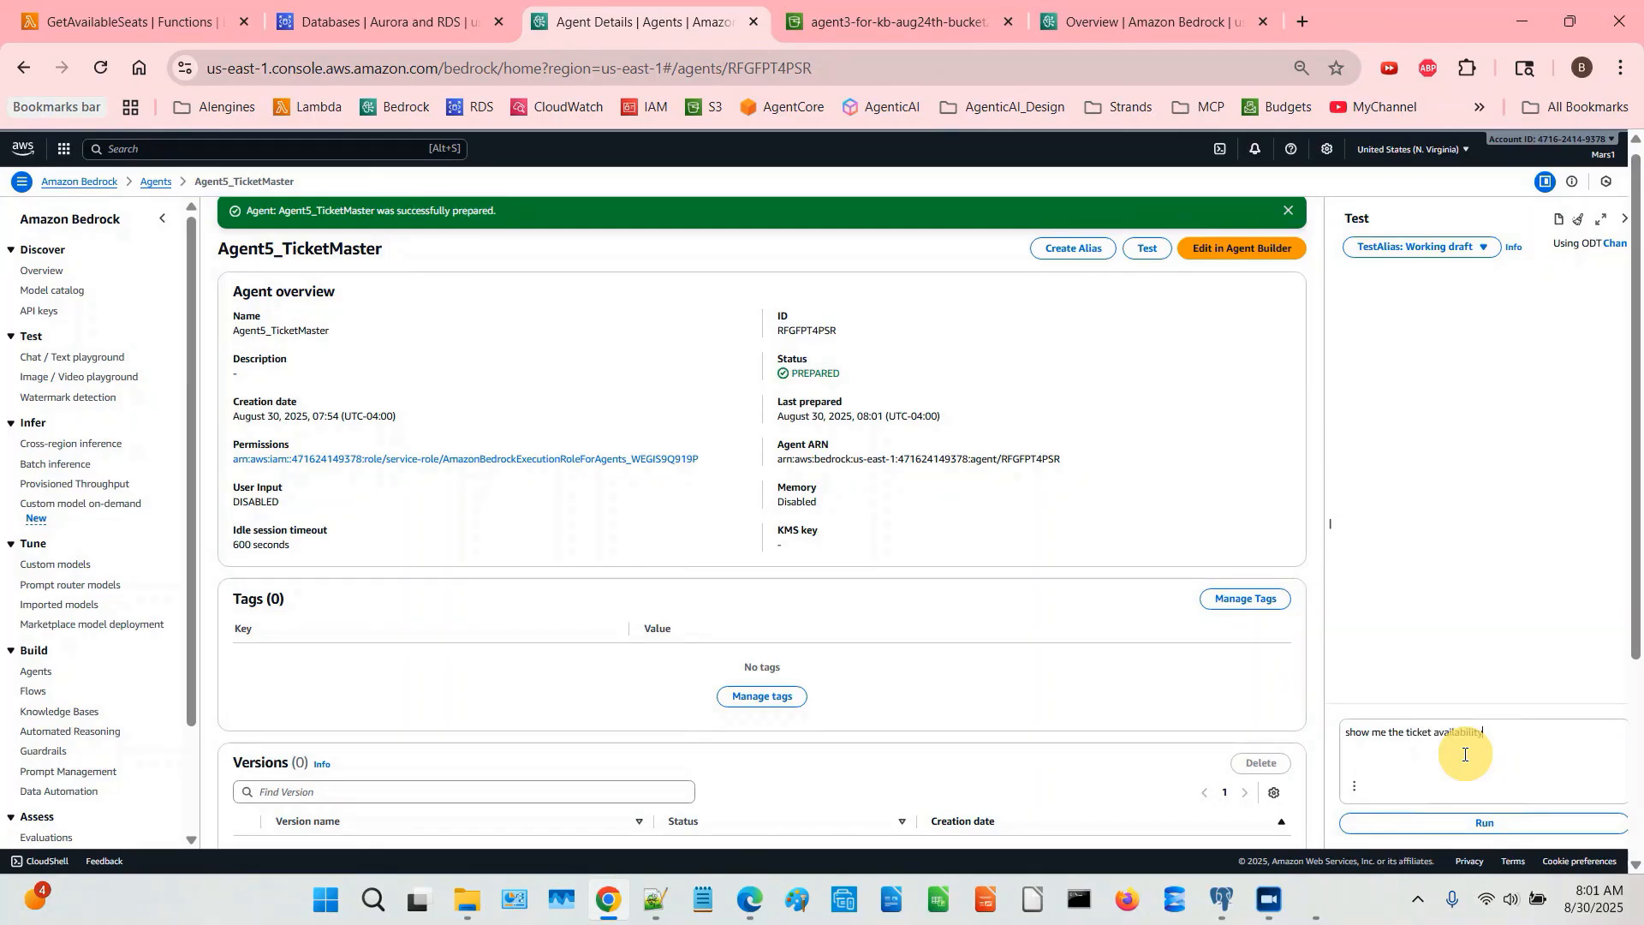
key(Return)
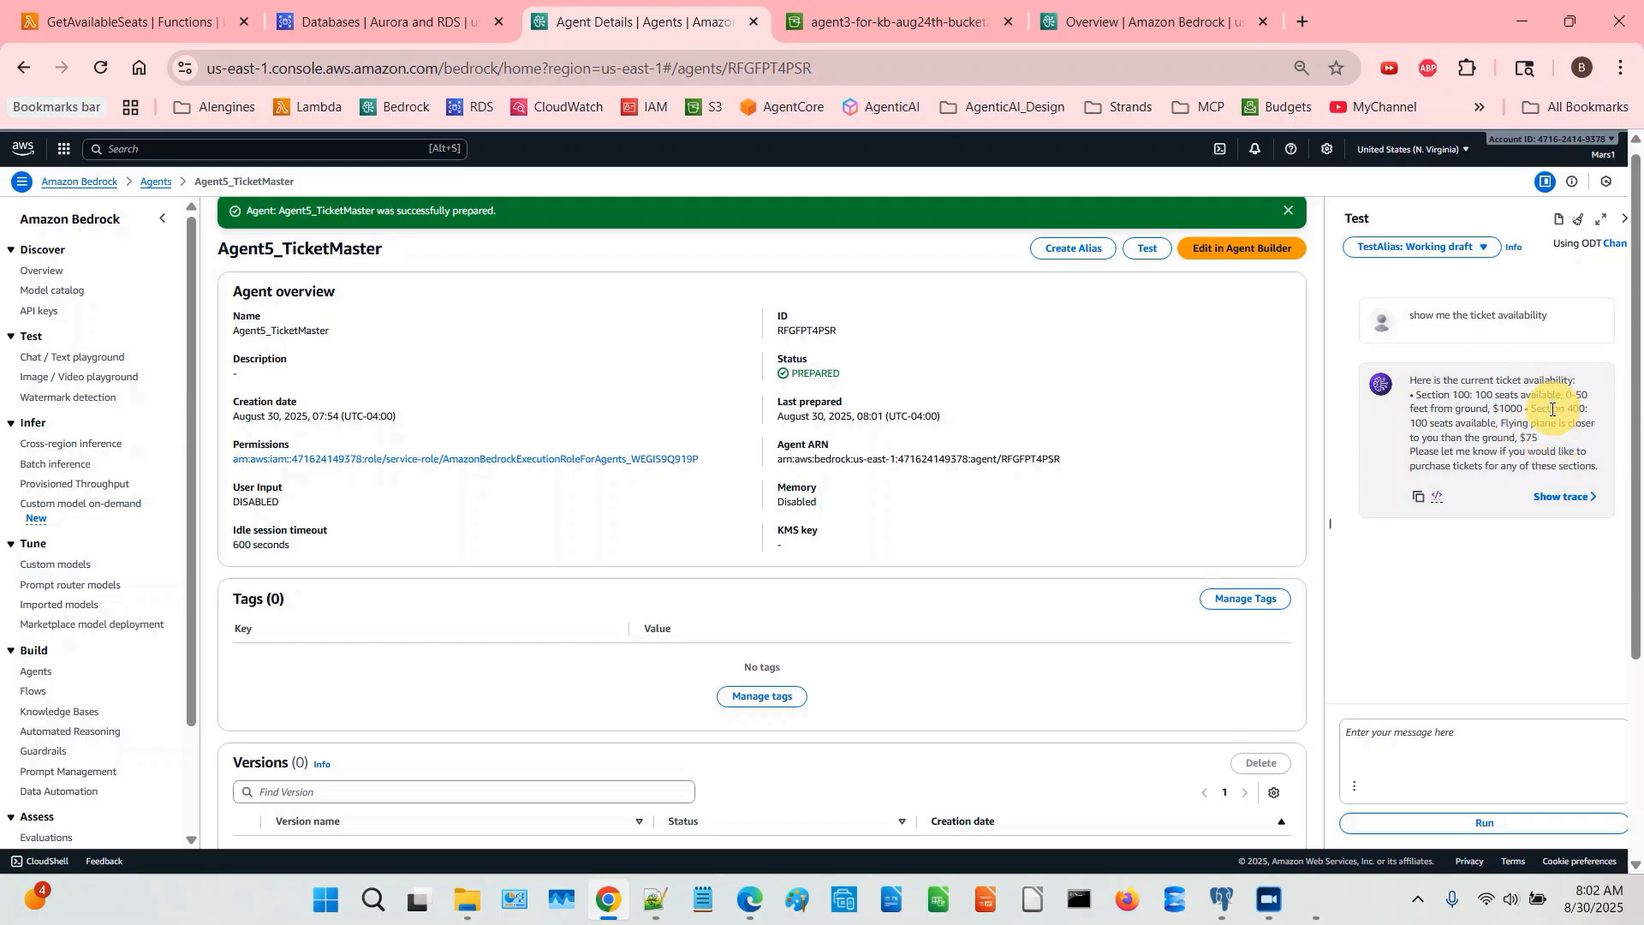
In pgAdmin, change the queried table to ticket_availability and run "select * from ticket_availability".
click(654, 244)
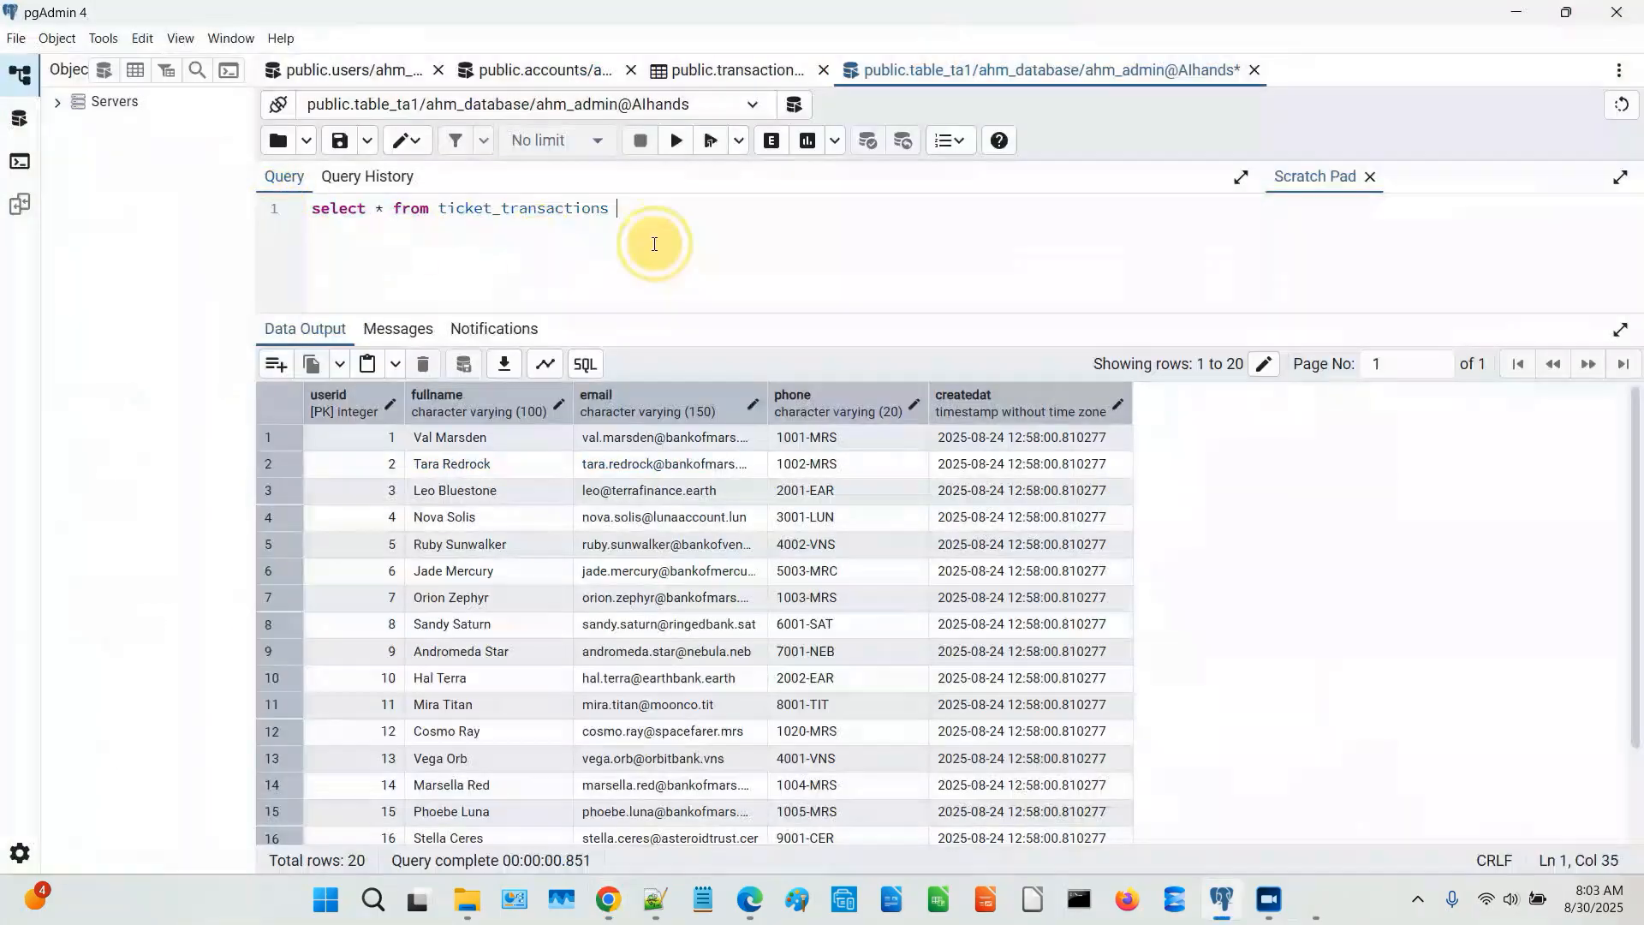
double_click(539, 208)
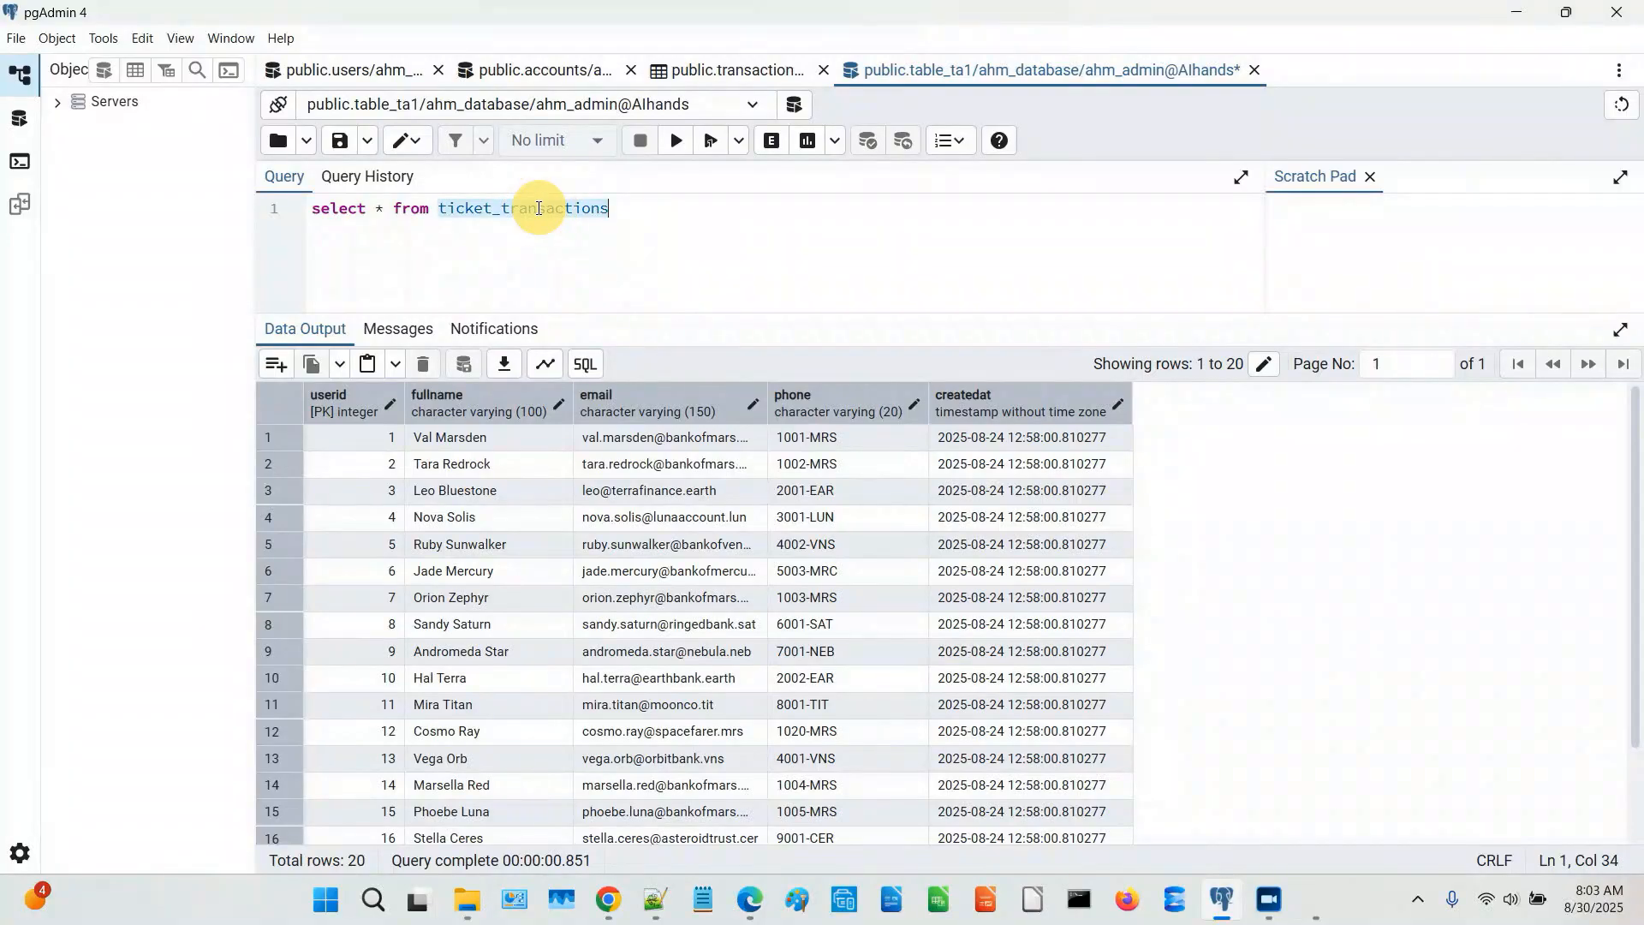
drag(504, 208, 744, 221)
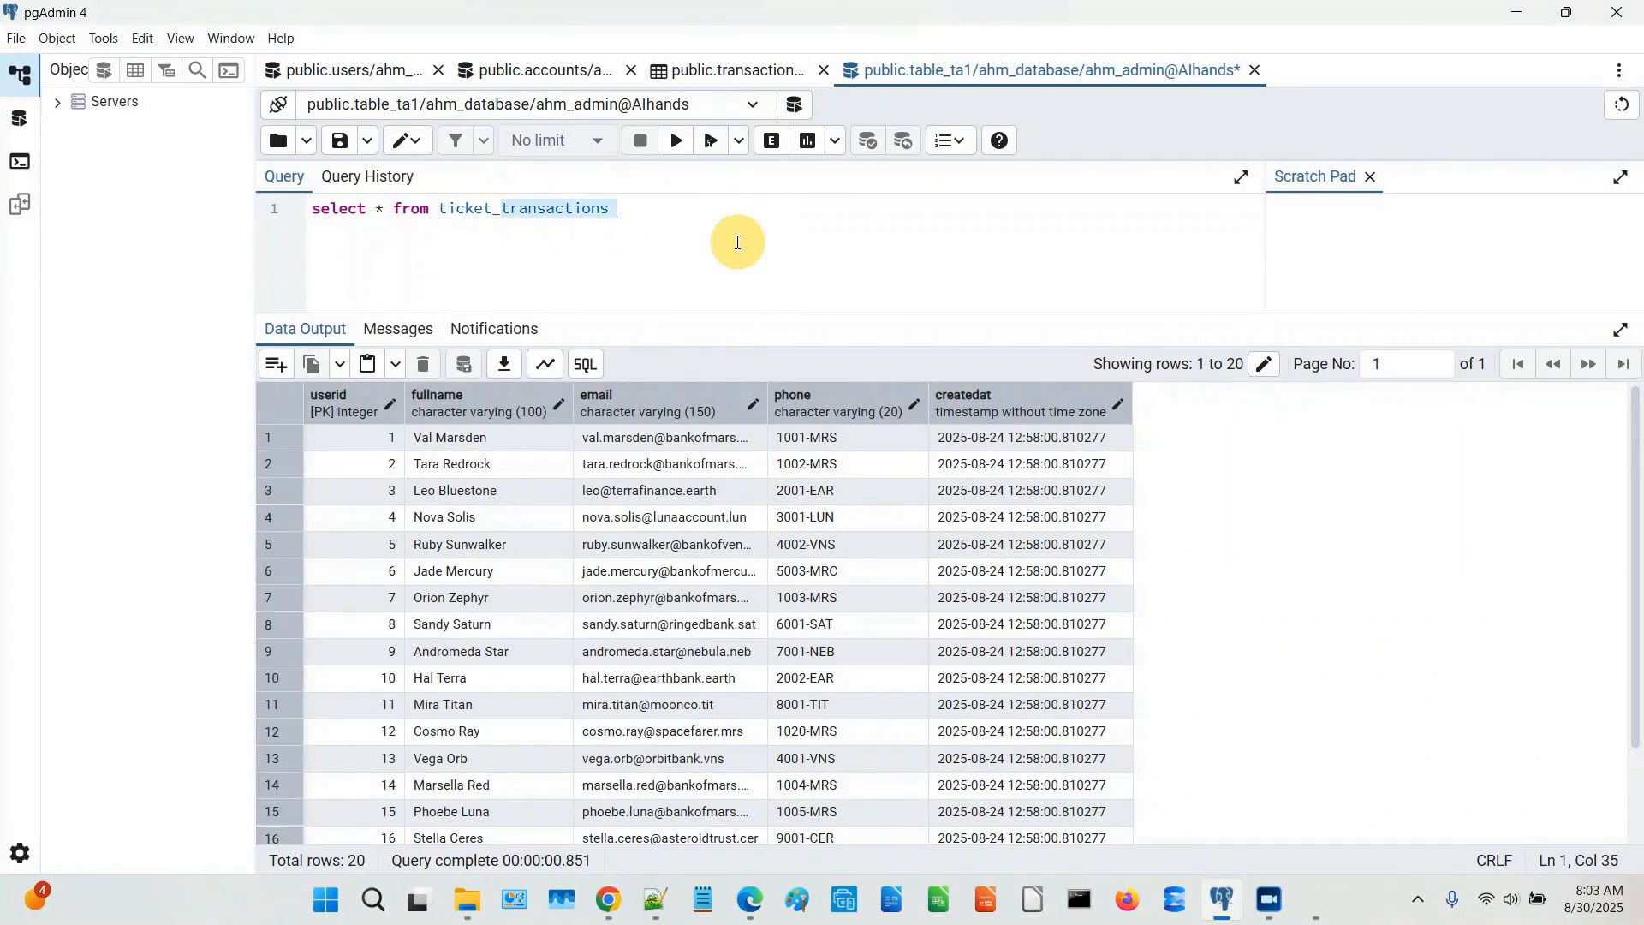
text(availability)
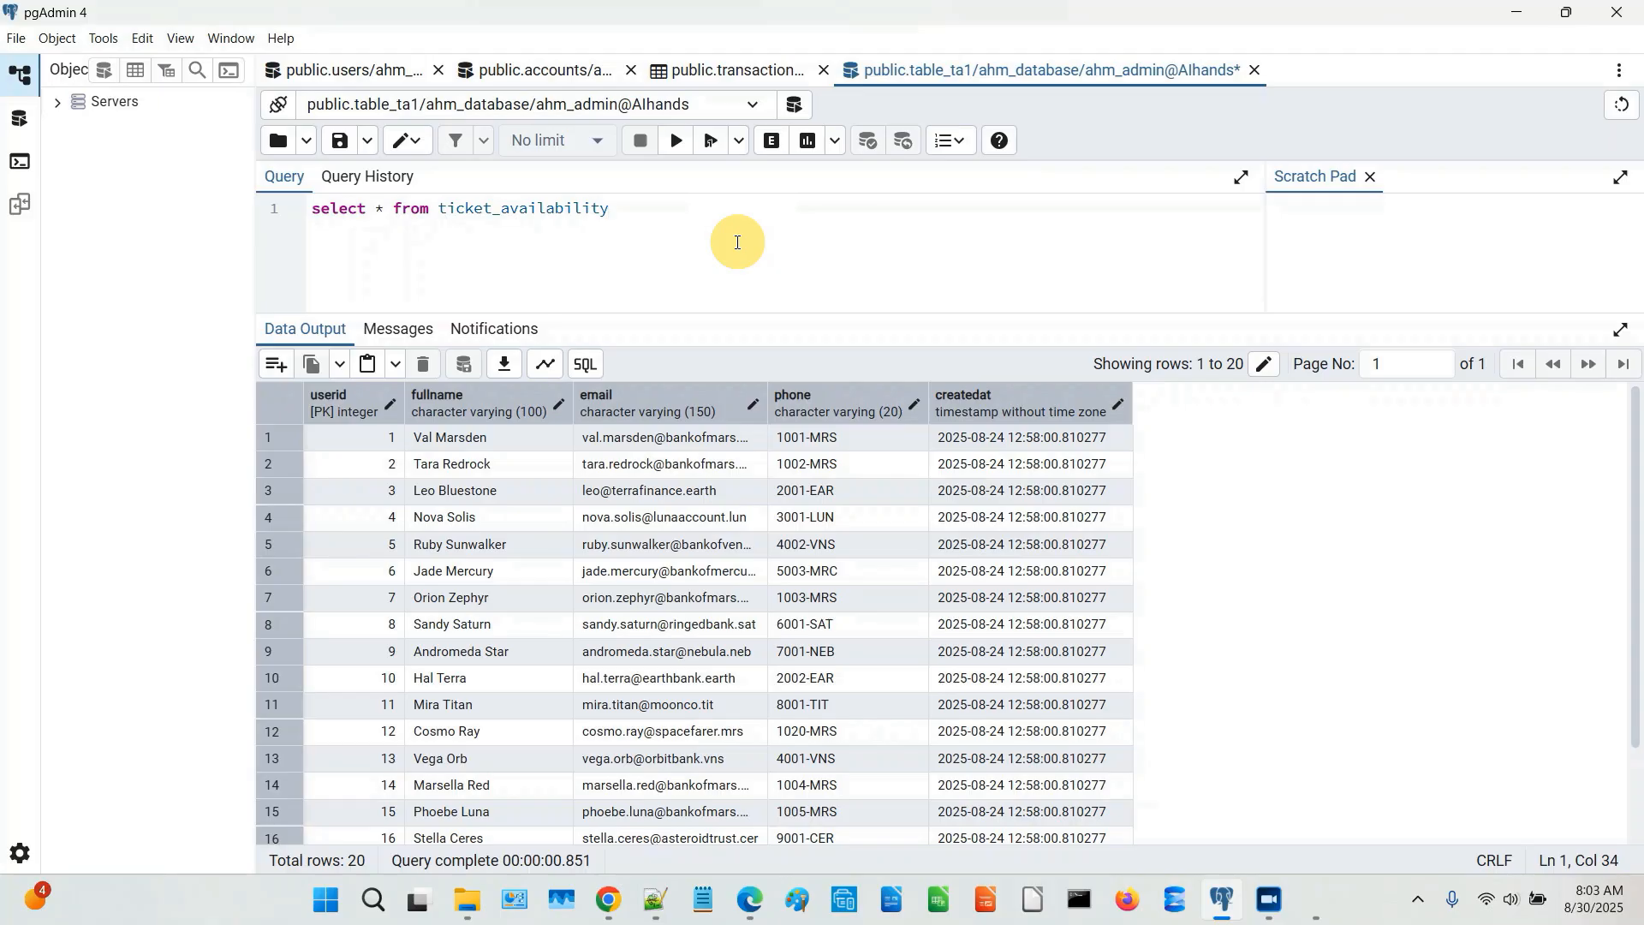
click(676, 141)
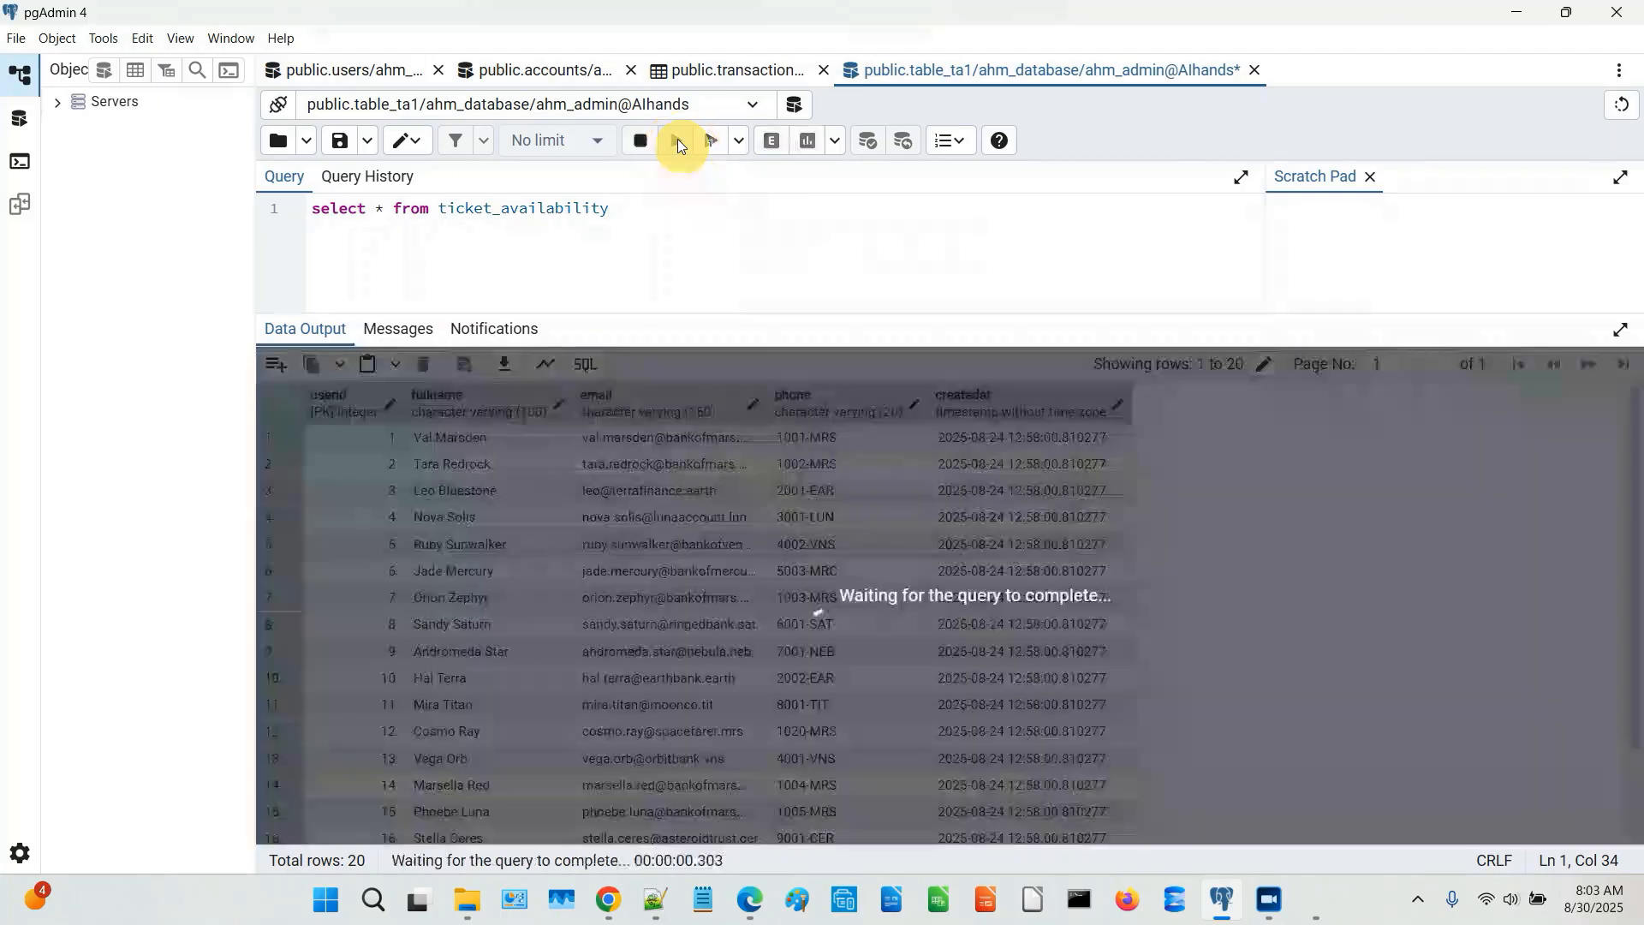
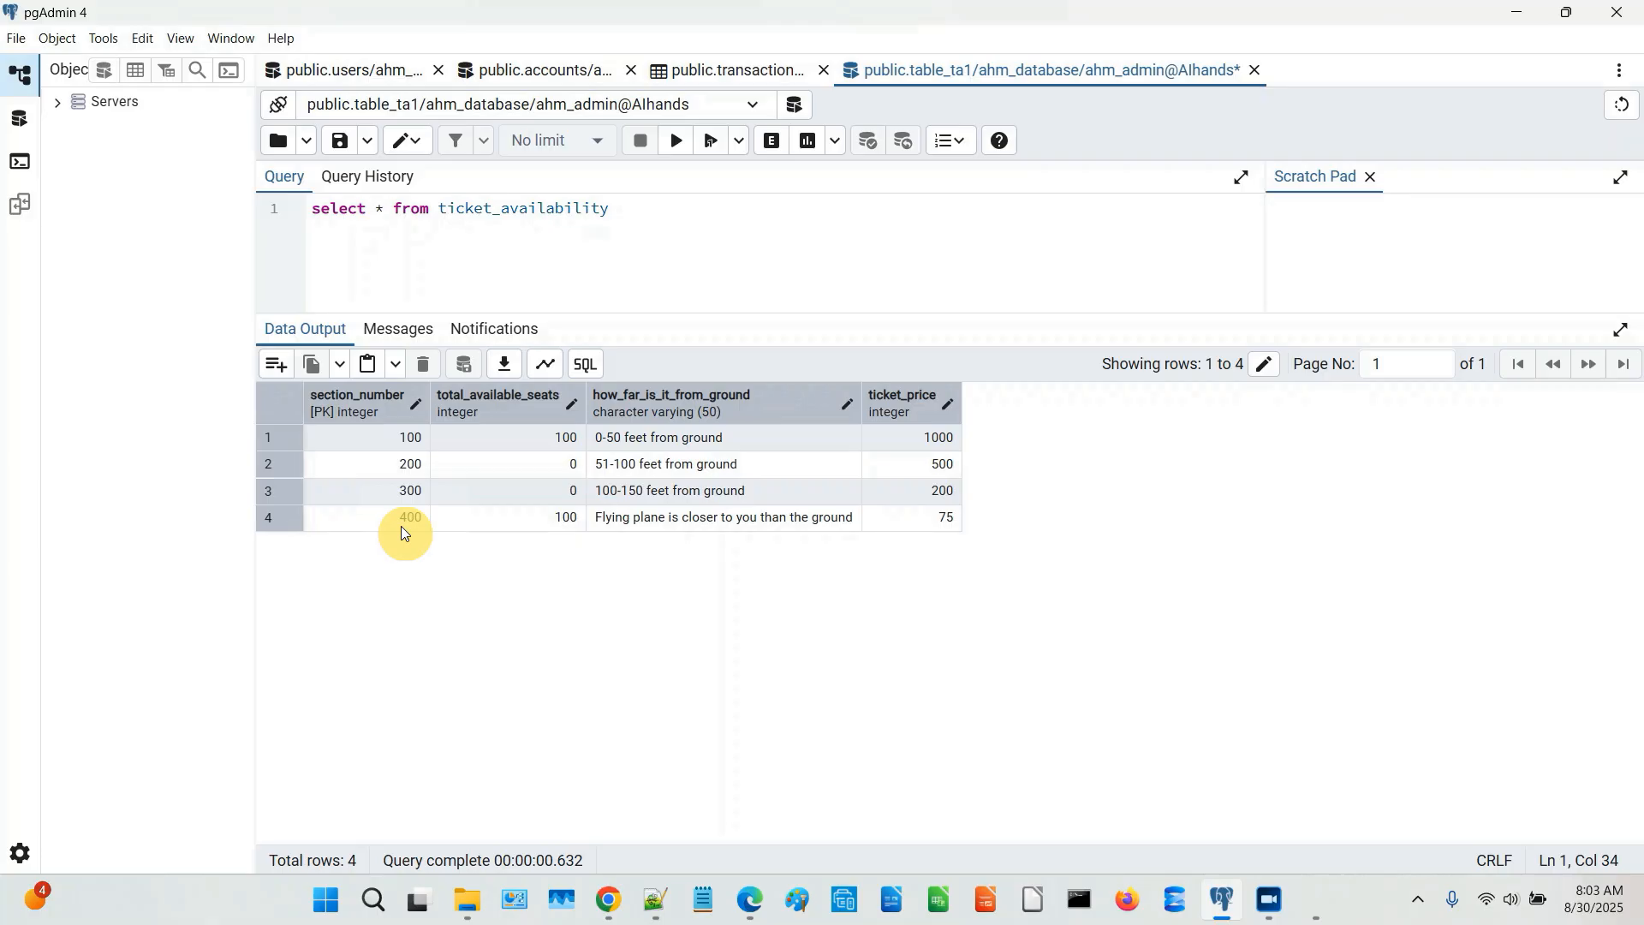
Switch to the AWS console in Chrome and start creating a new function from the Lambda functions list.
click(607, 899)
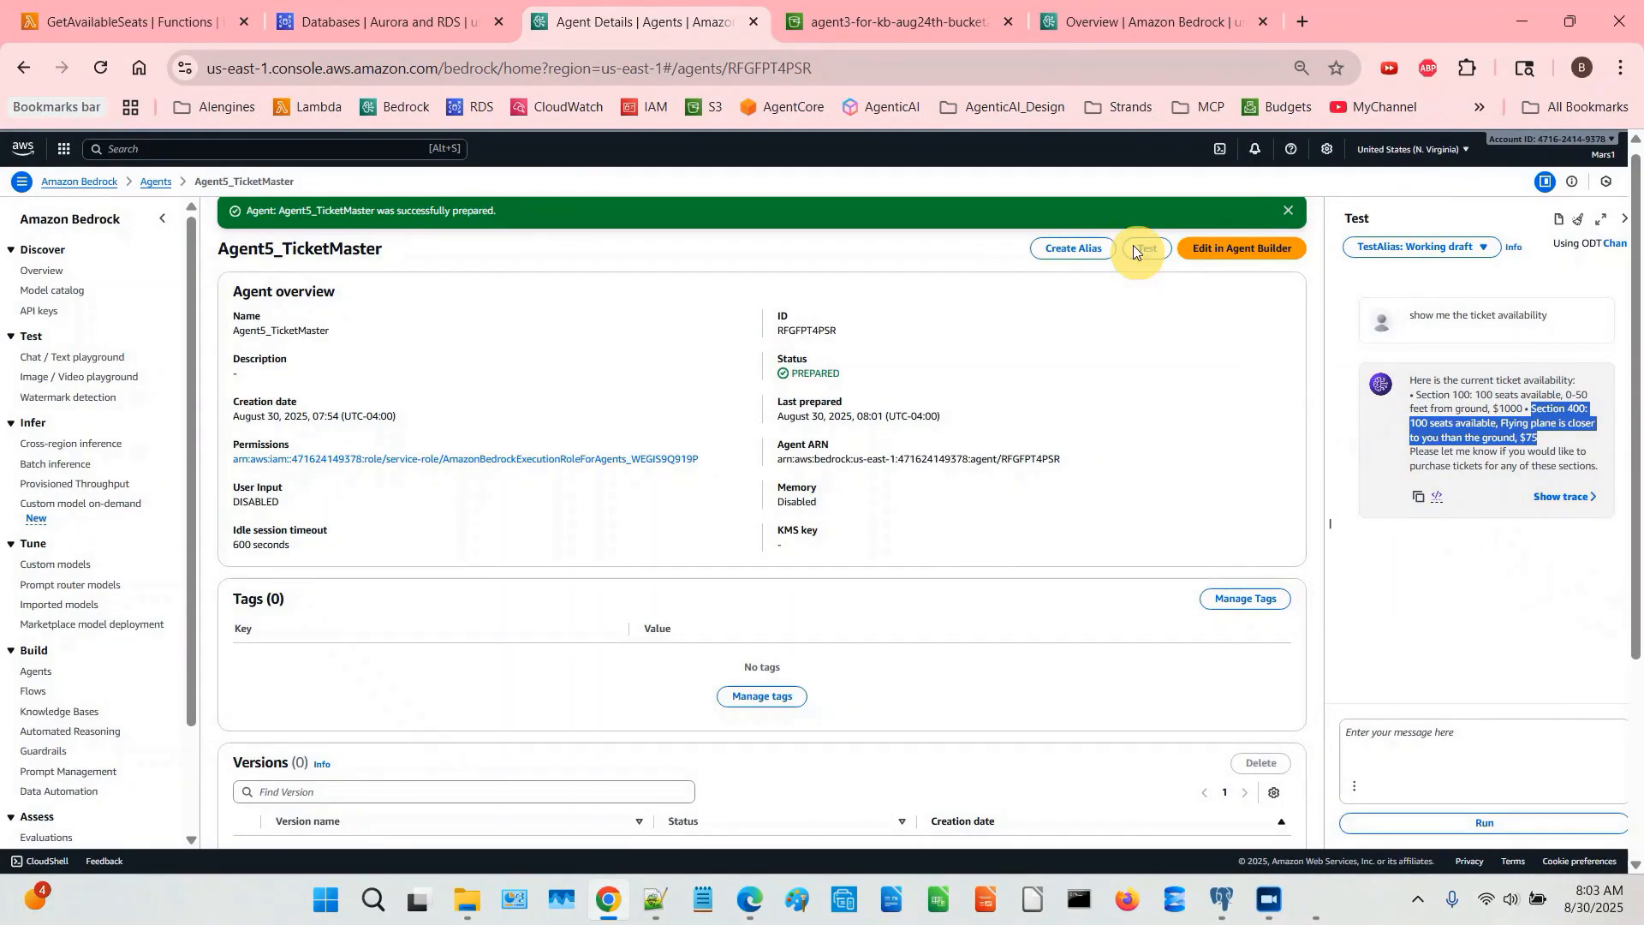
click(254, 209)
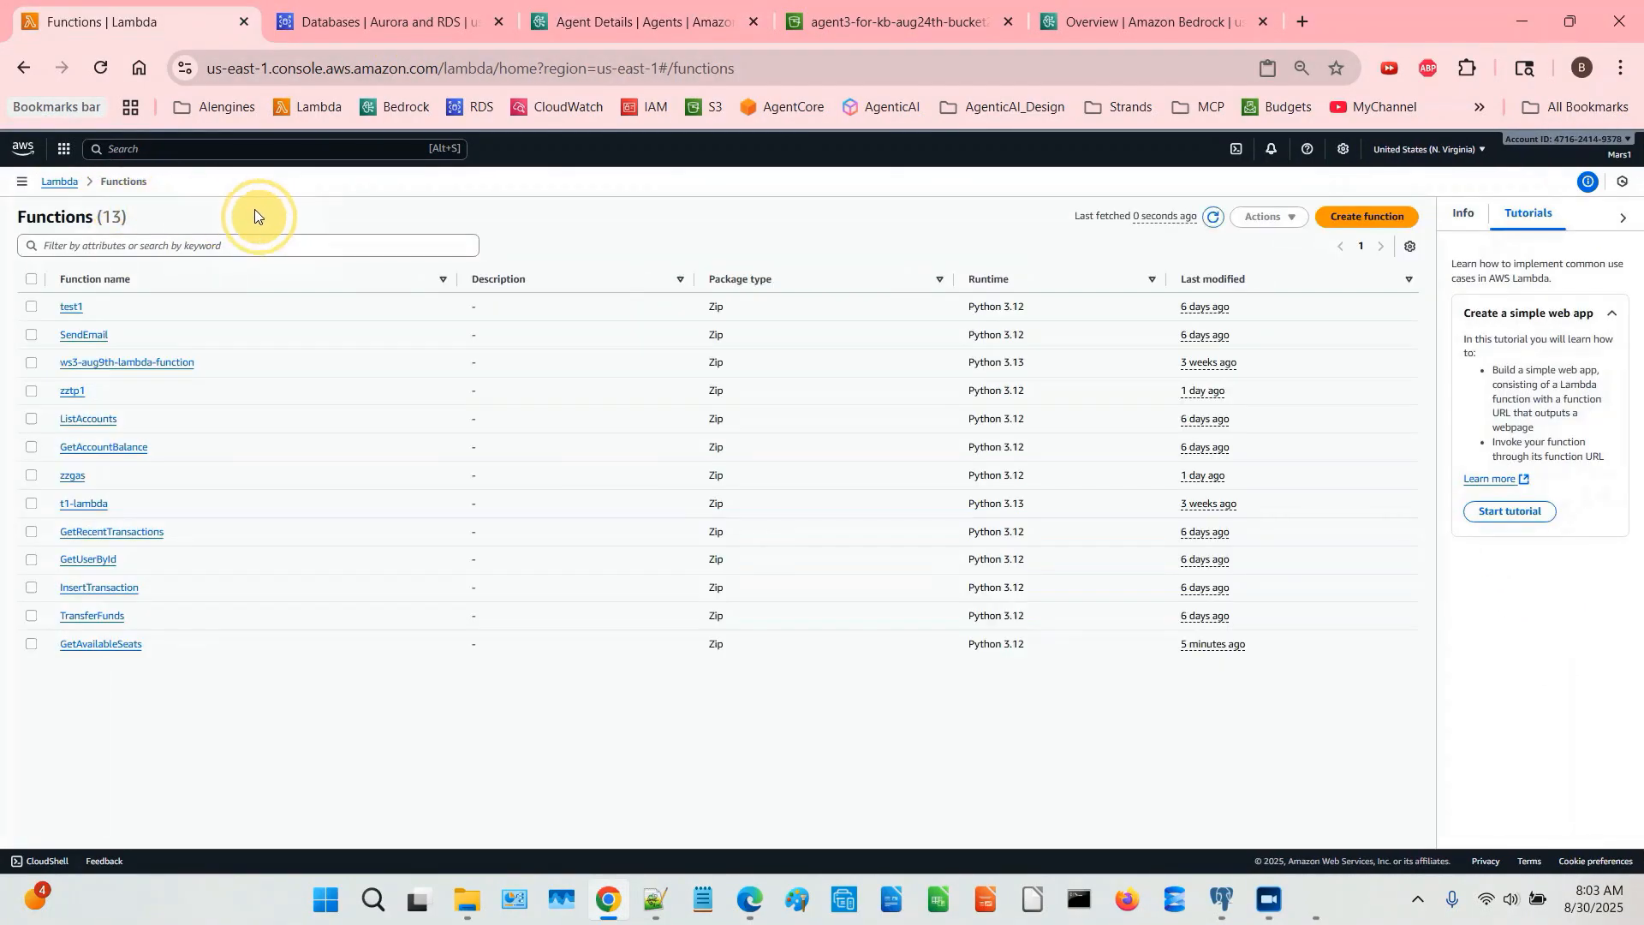
click(1358, 218)
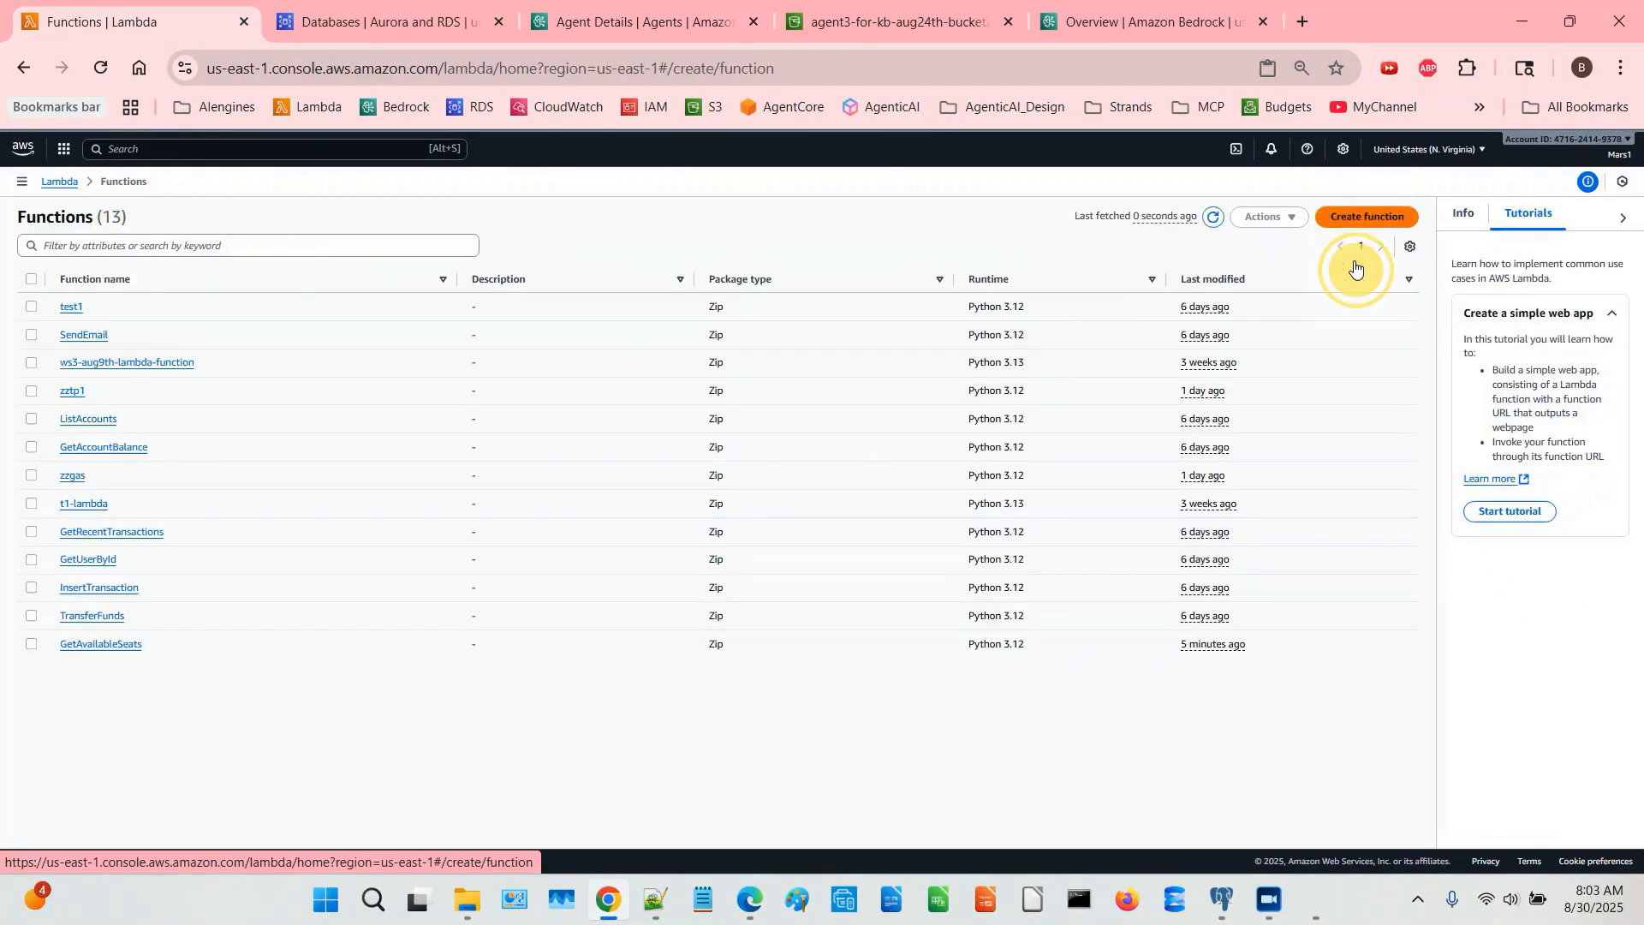
In the GitHub repository in Edge, open TicketPurchase.py and copy the name "TicketPurchase" from its file path.
click(748, 899)
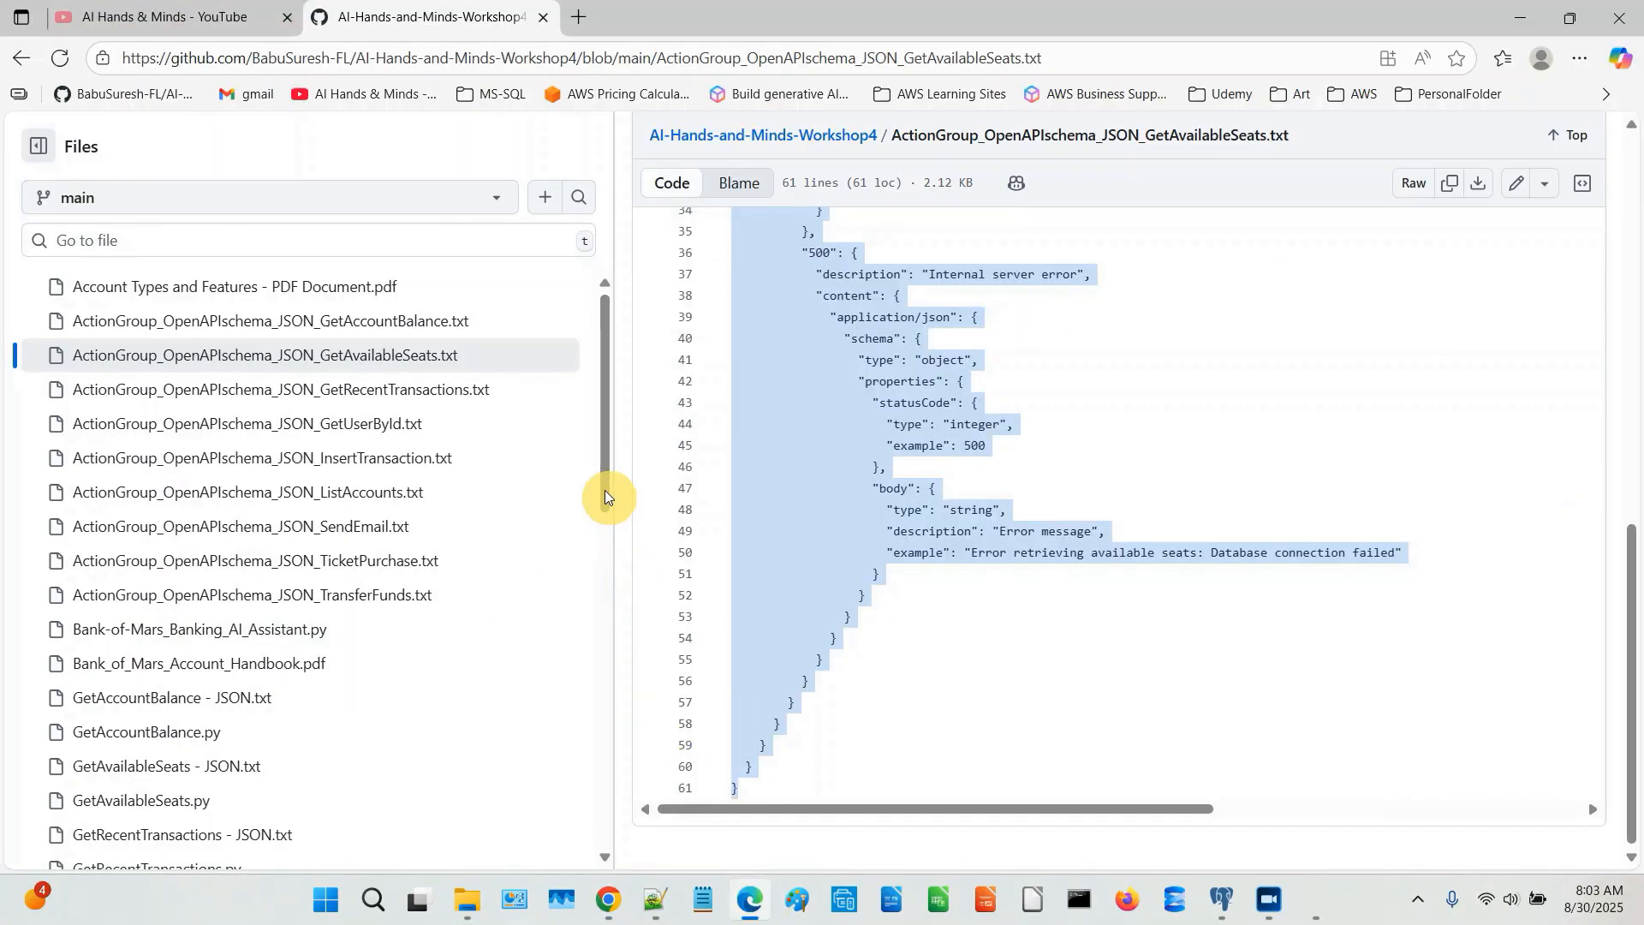
drag(605, 495, 620, 855)
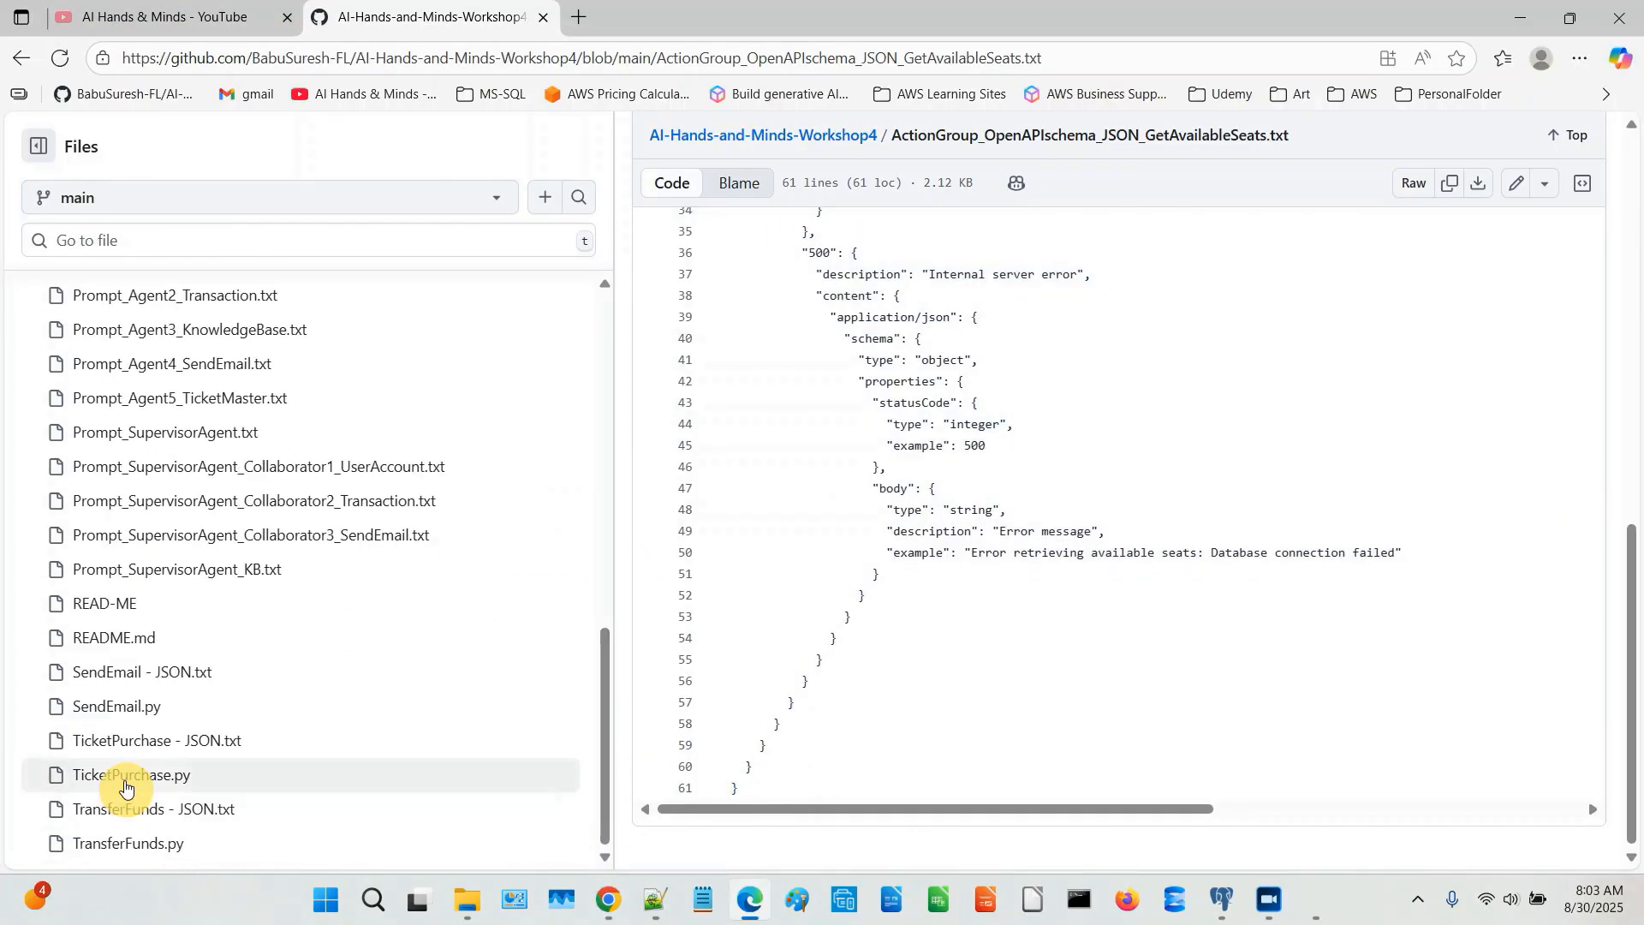
click(126, 776)
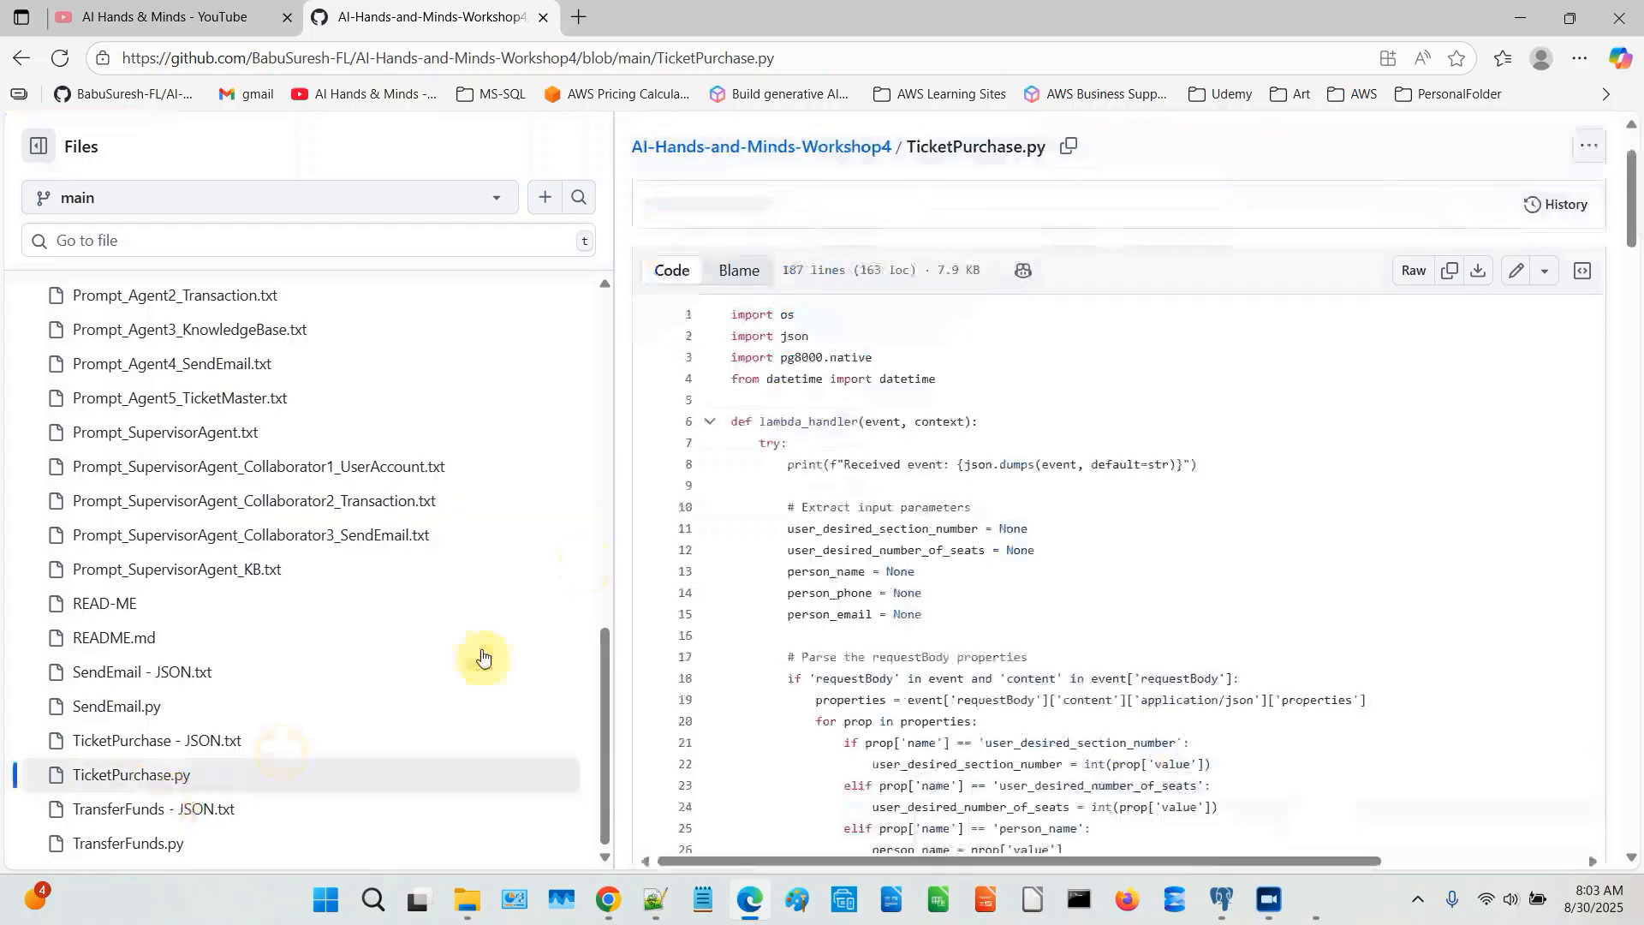
double_click(929, 143)
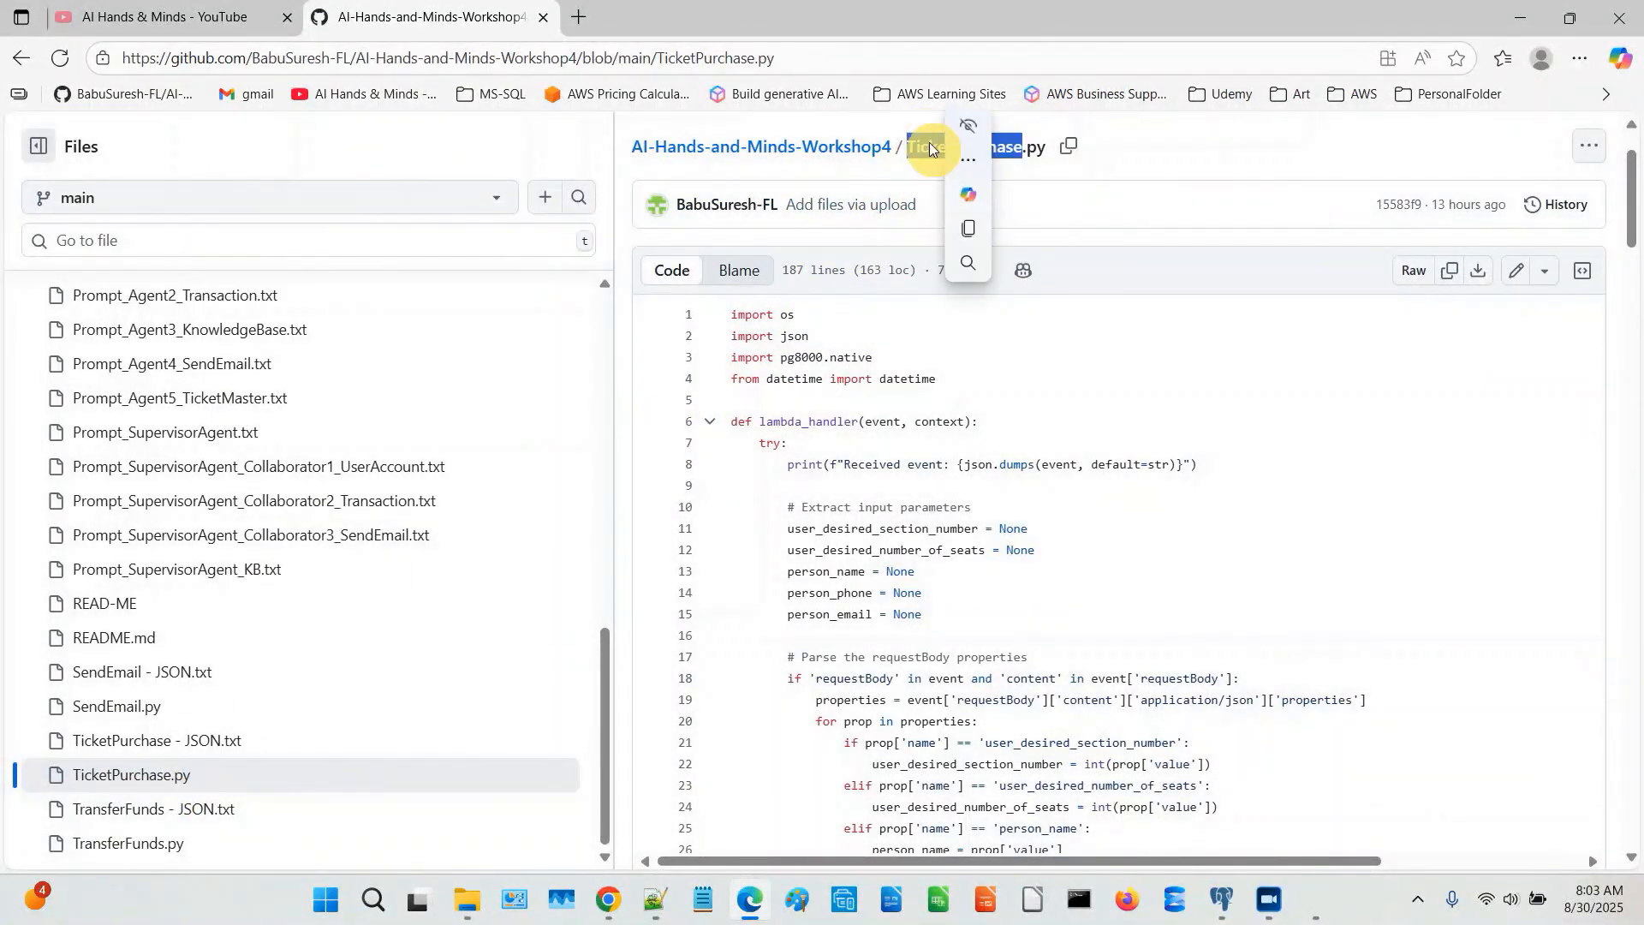
click(968, 228)
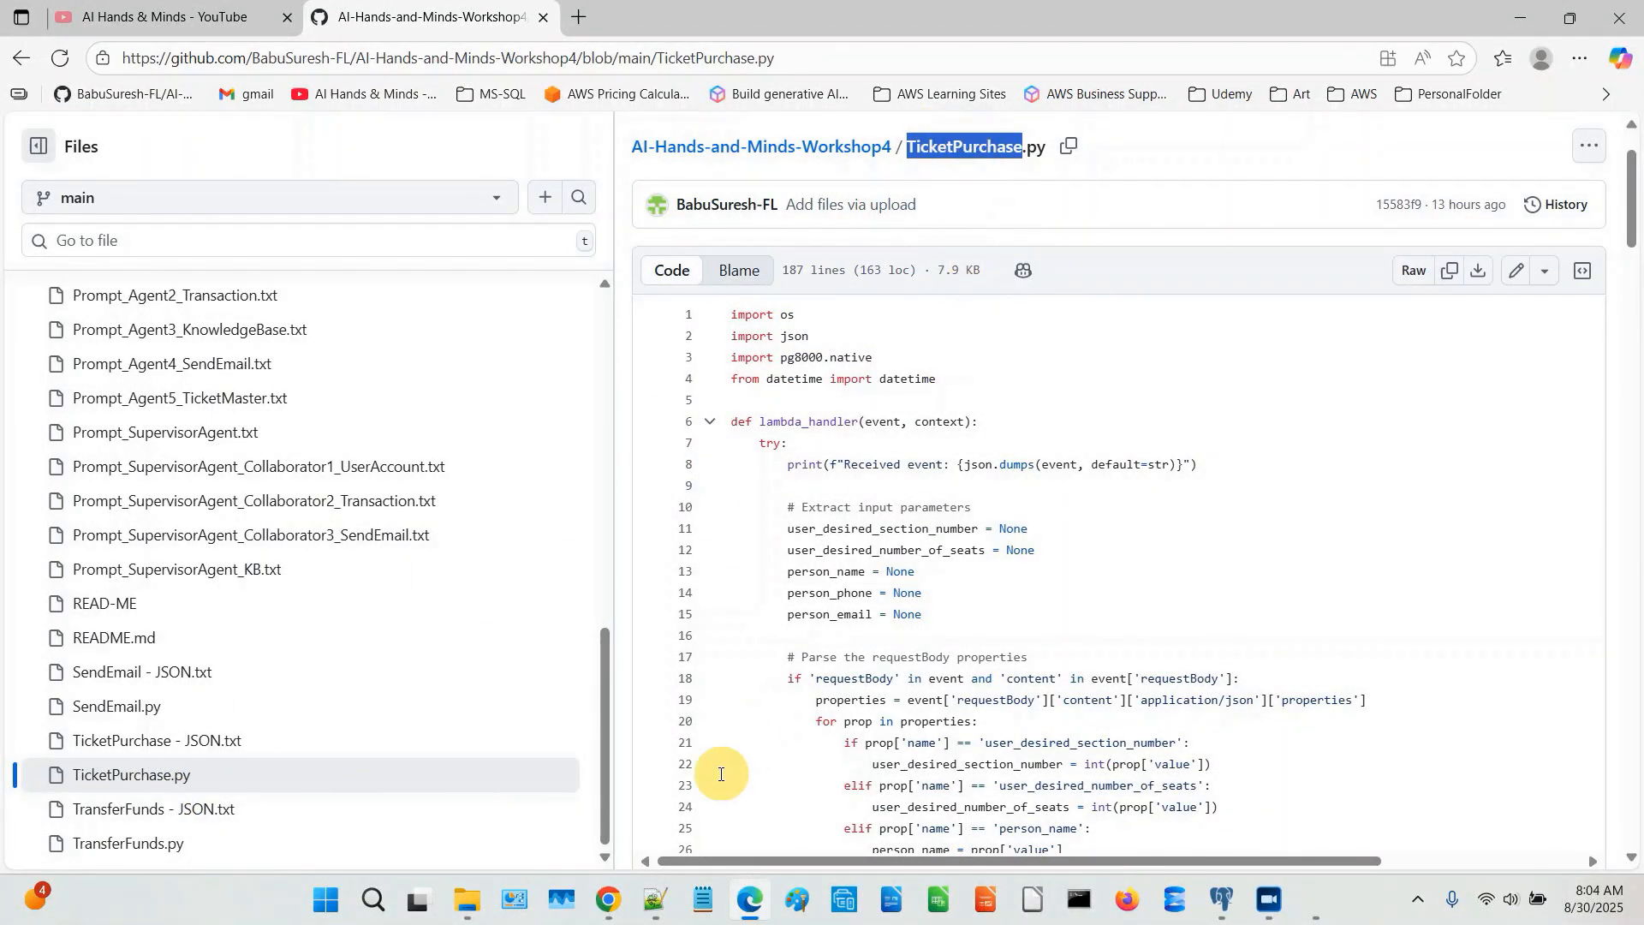
Back in the Lambda console, create a function named TicketPurchase with the Python 3.12 runtime.
click(608, 899)
click(409, 405)
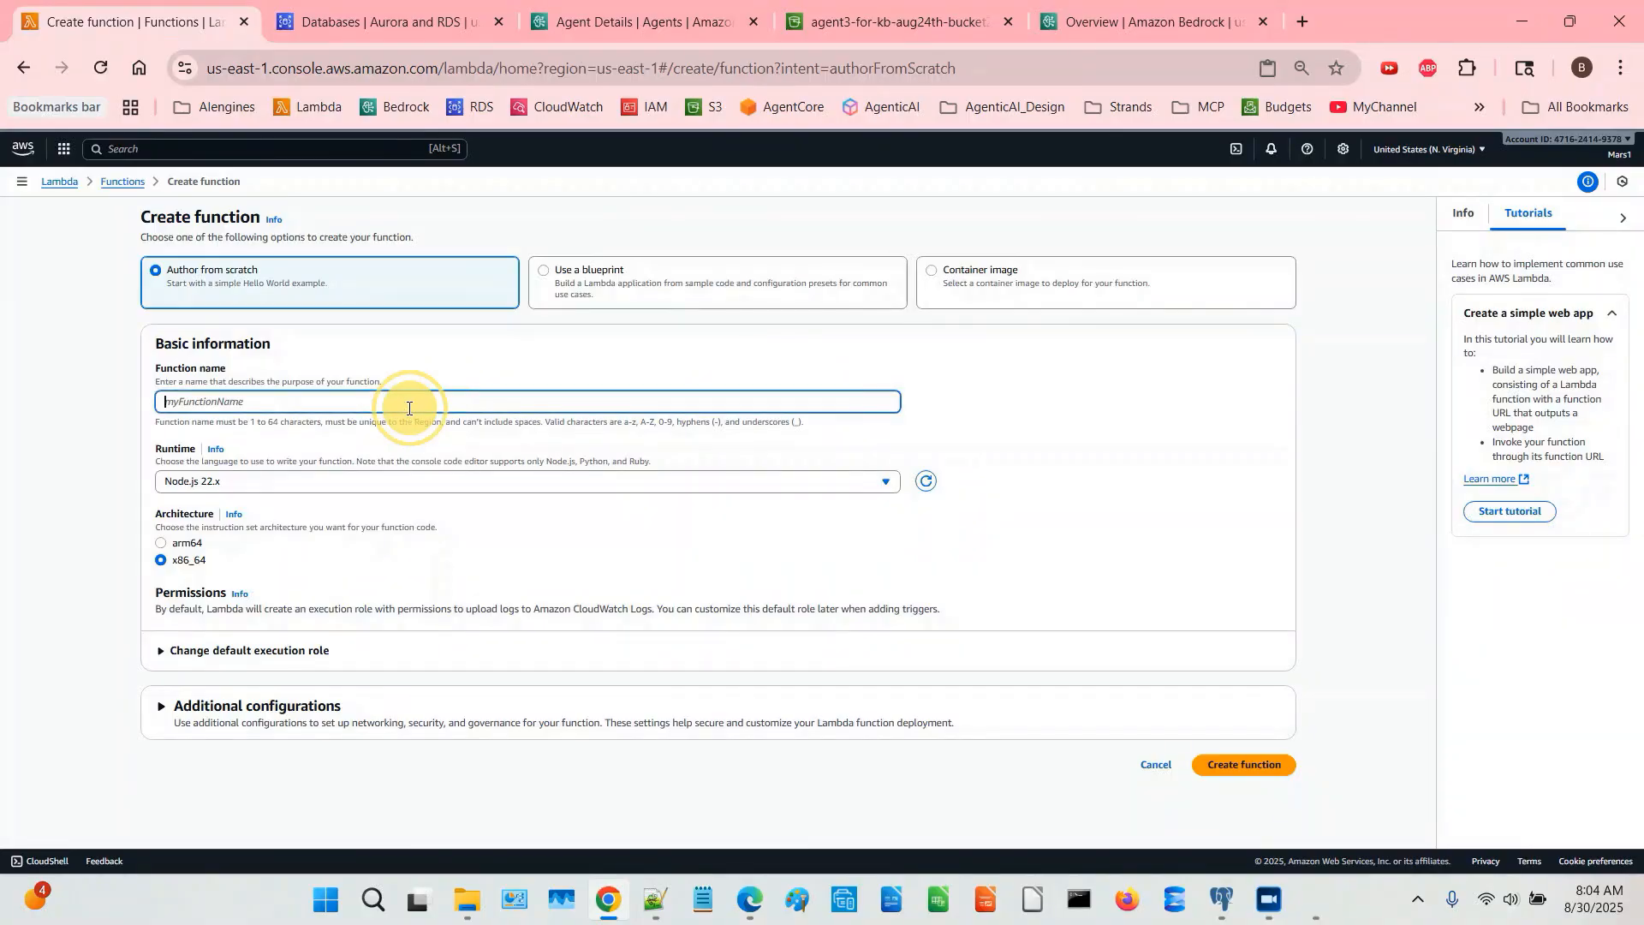
key(ctrl+v)
click(887, 482)
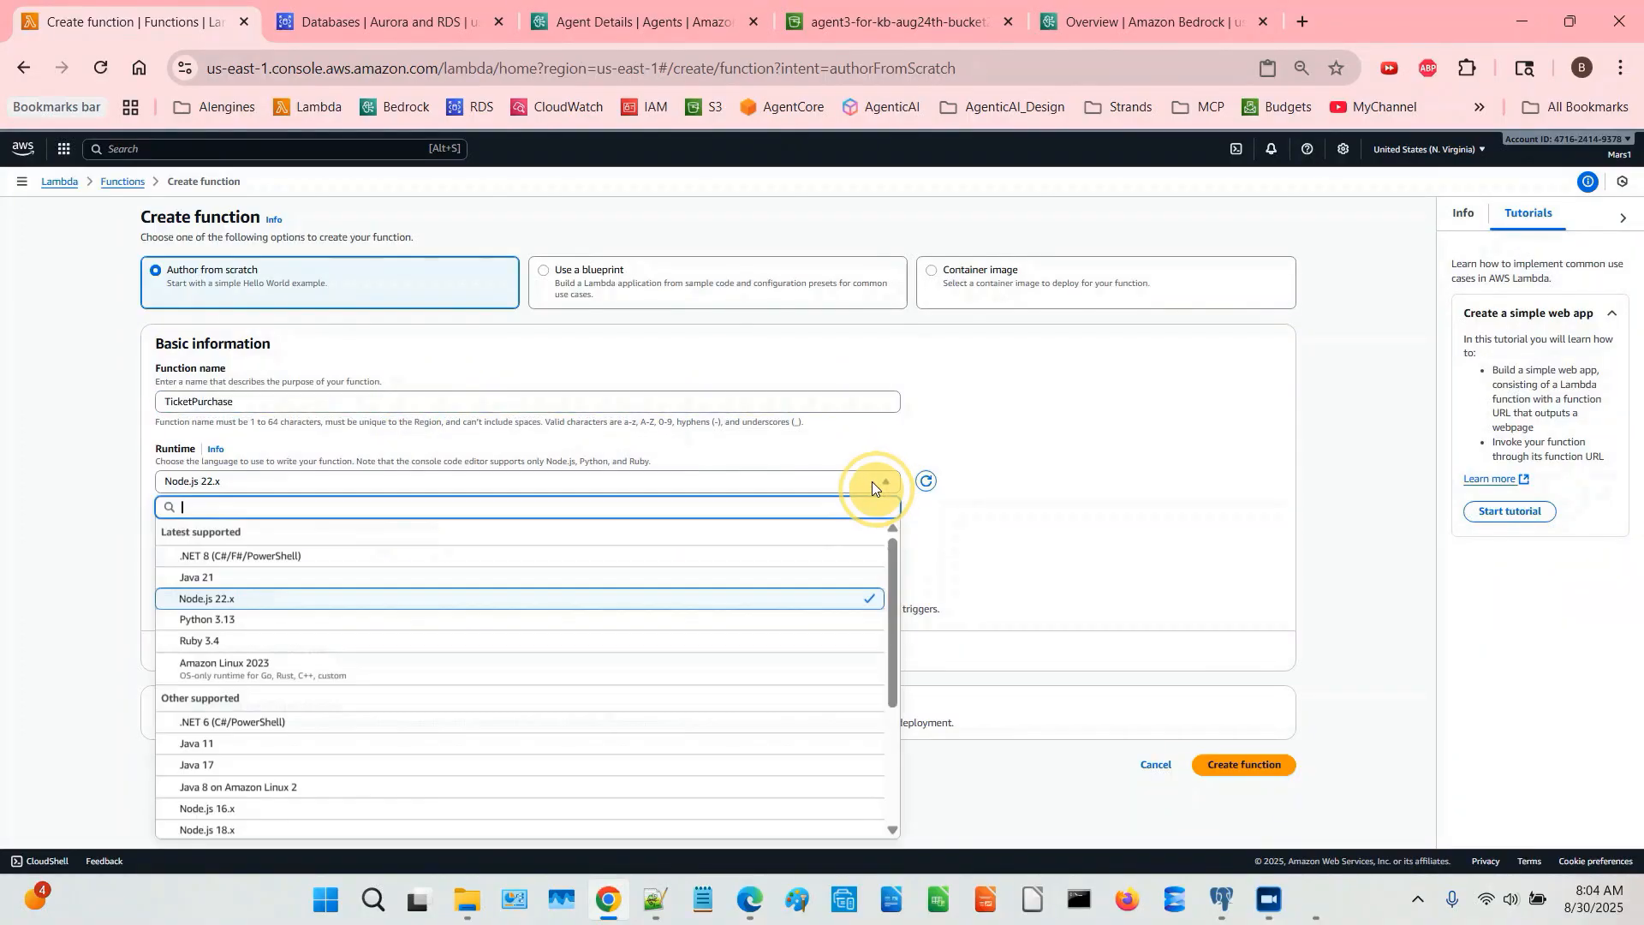
scroll(886, 719, down, 1)
drag(886, 724, 631, 760)
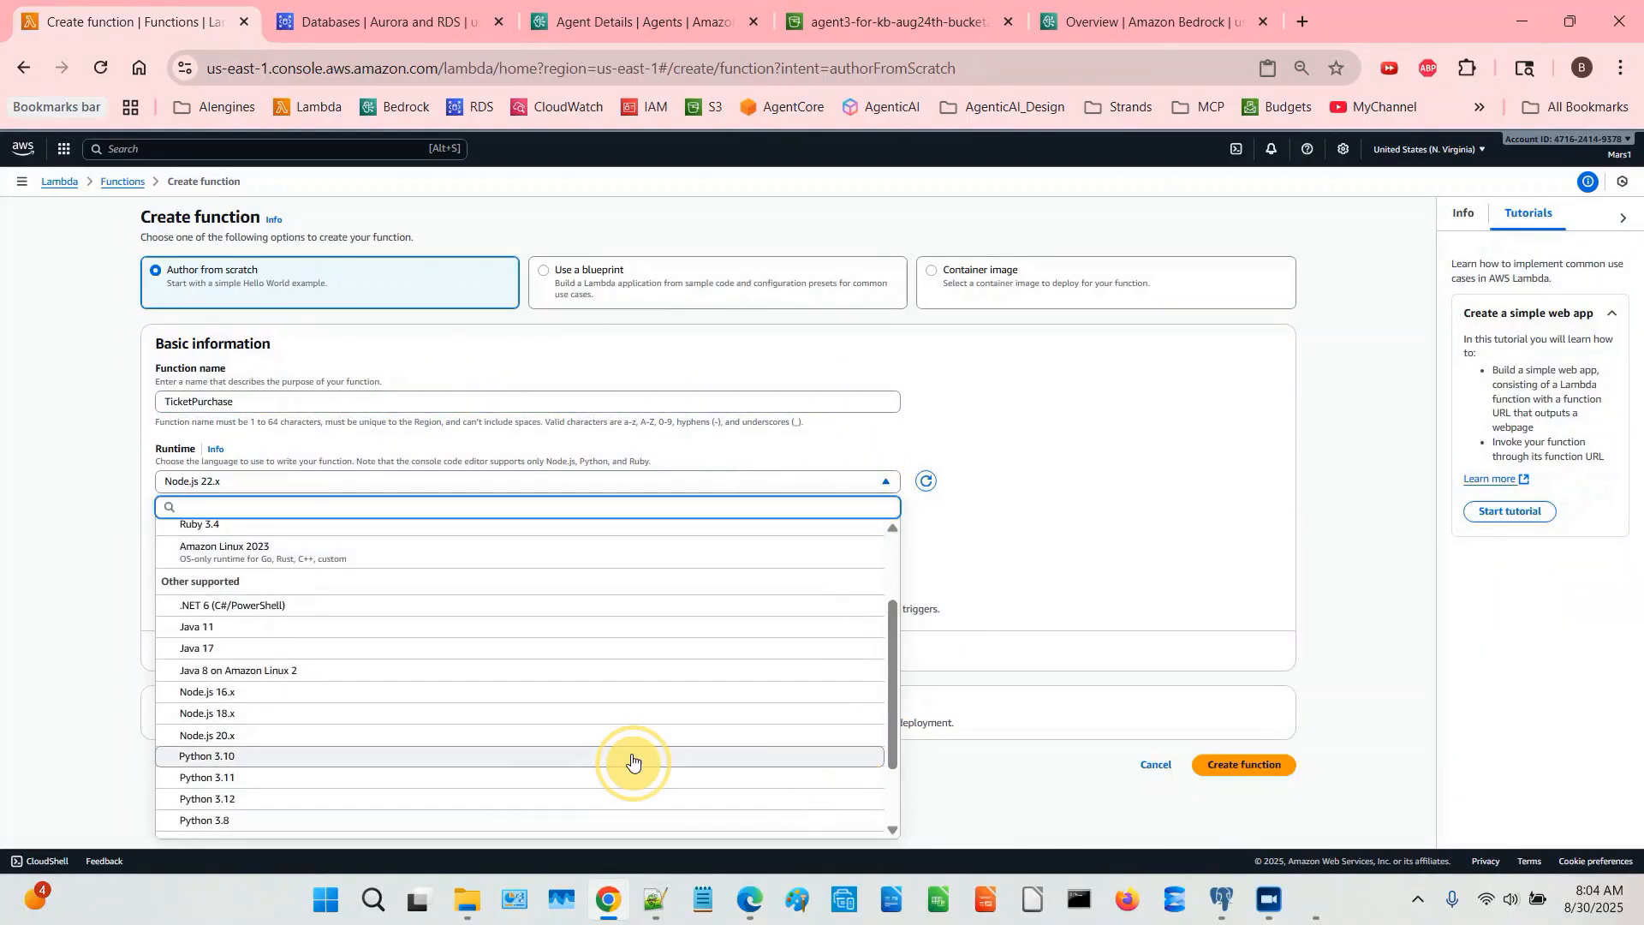
click(321, 800)
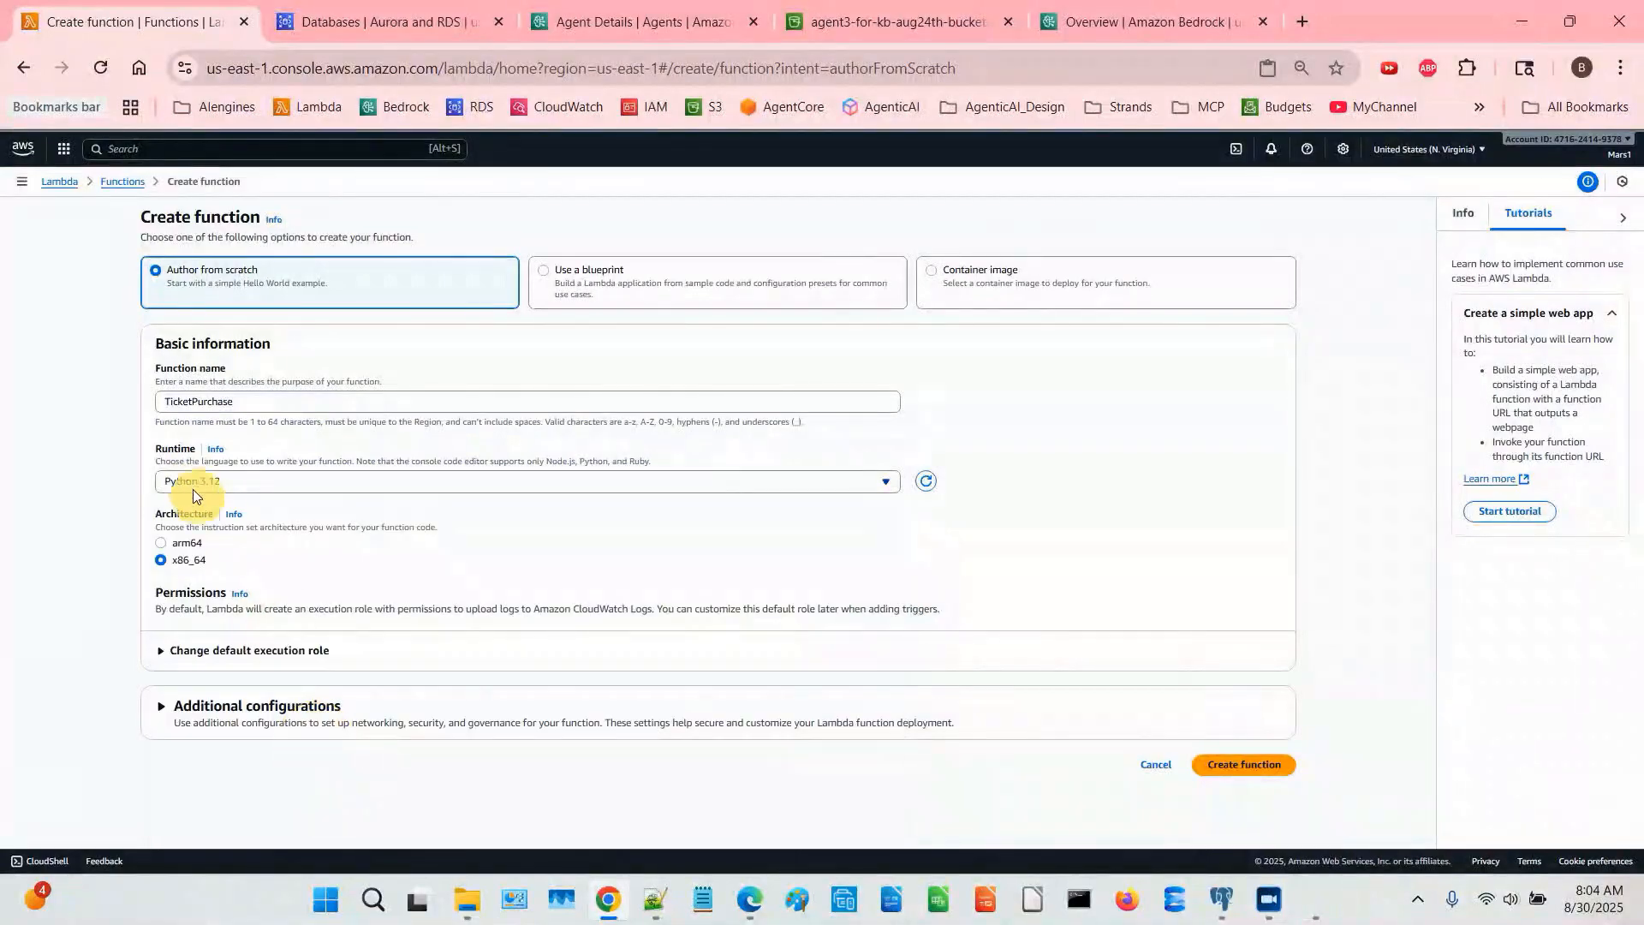
click(174, 402)
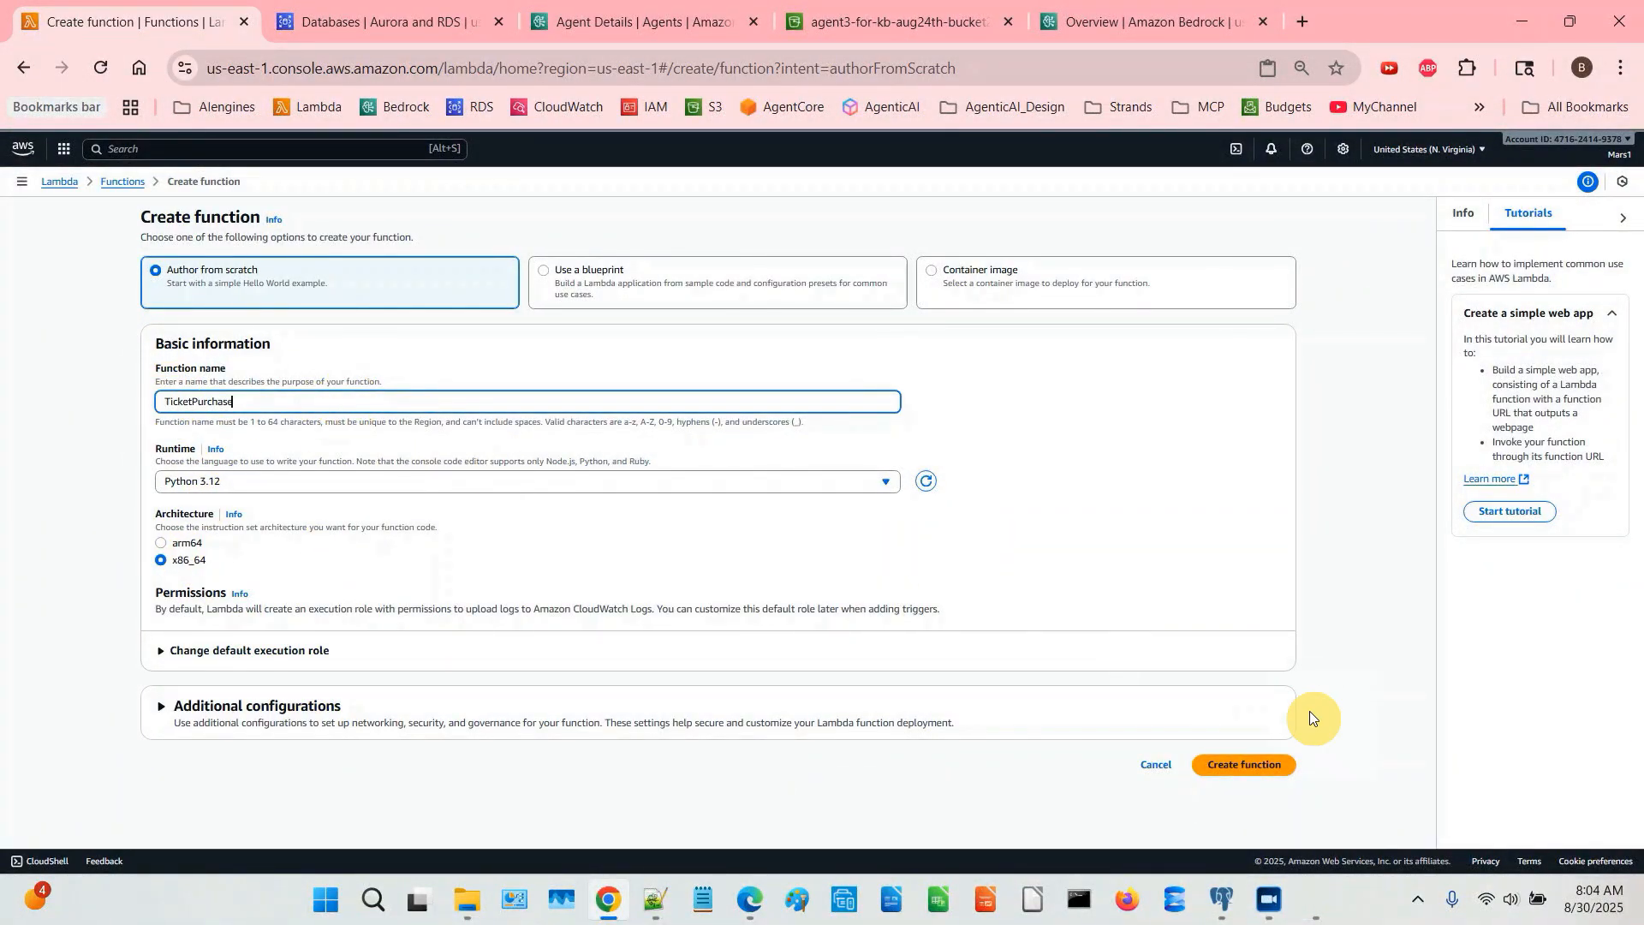
click(1277, 763)
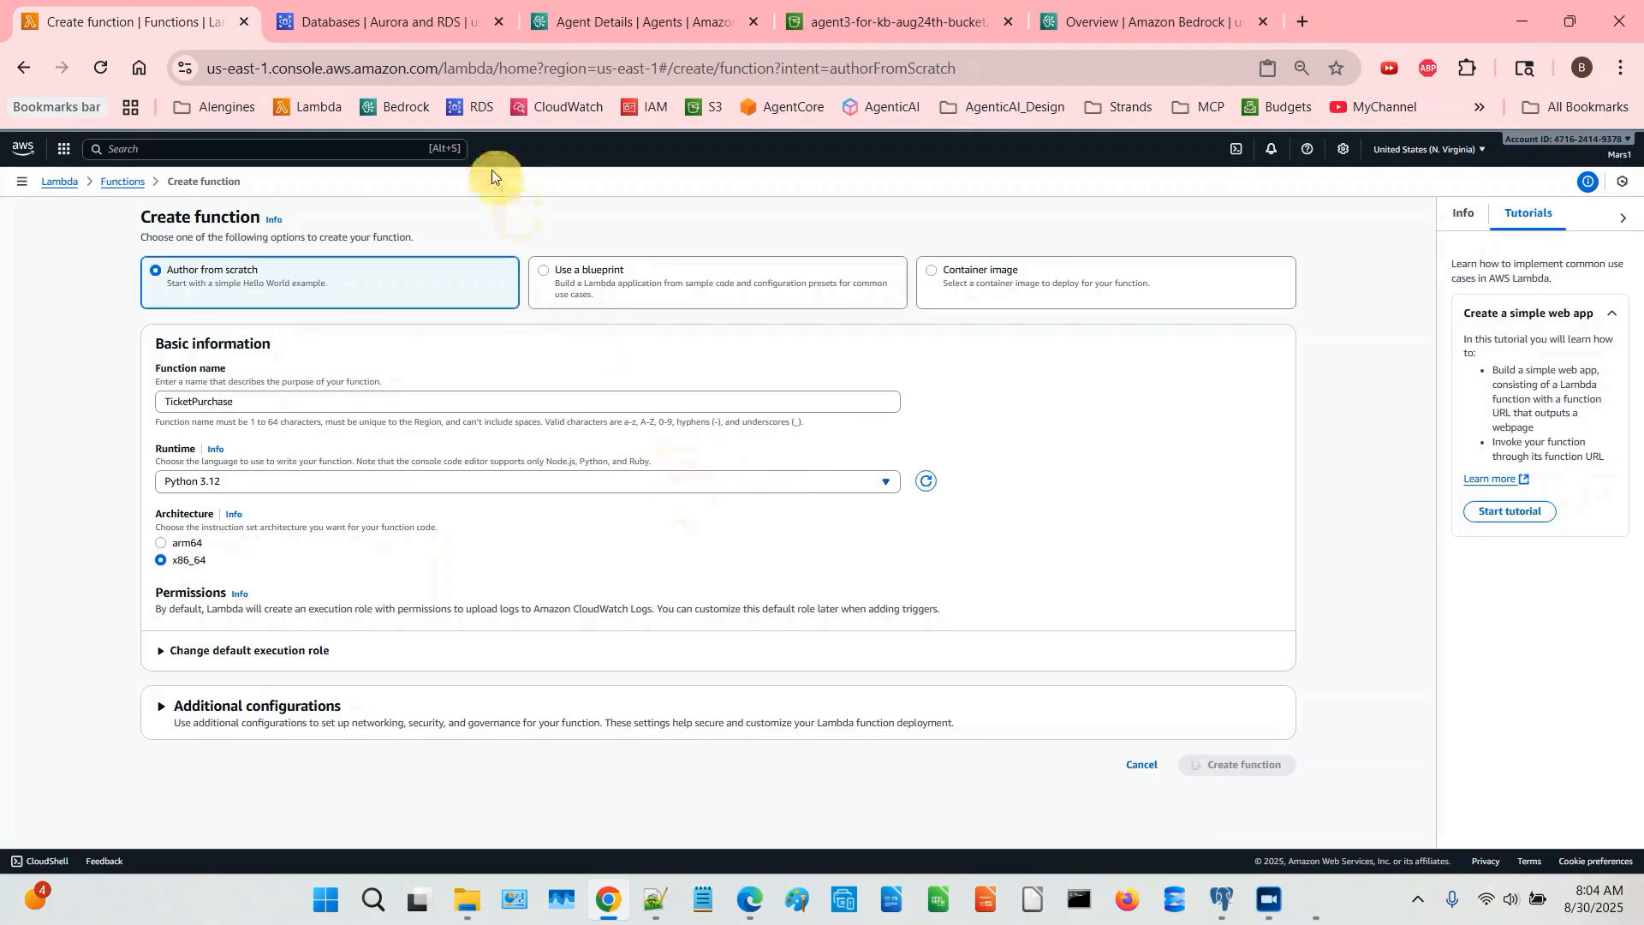
Open Agent5_TicketMaster in Bedrock's Agent Builder and start adding a second action group.
click(627, 29)
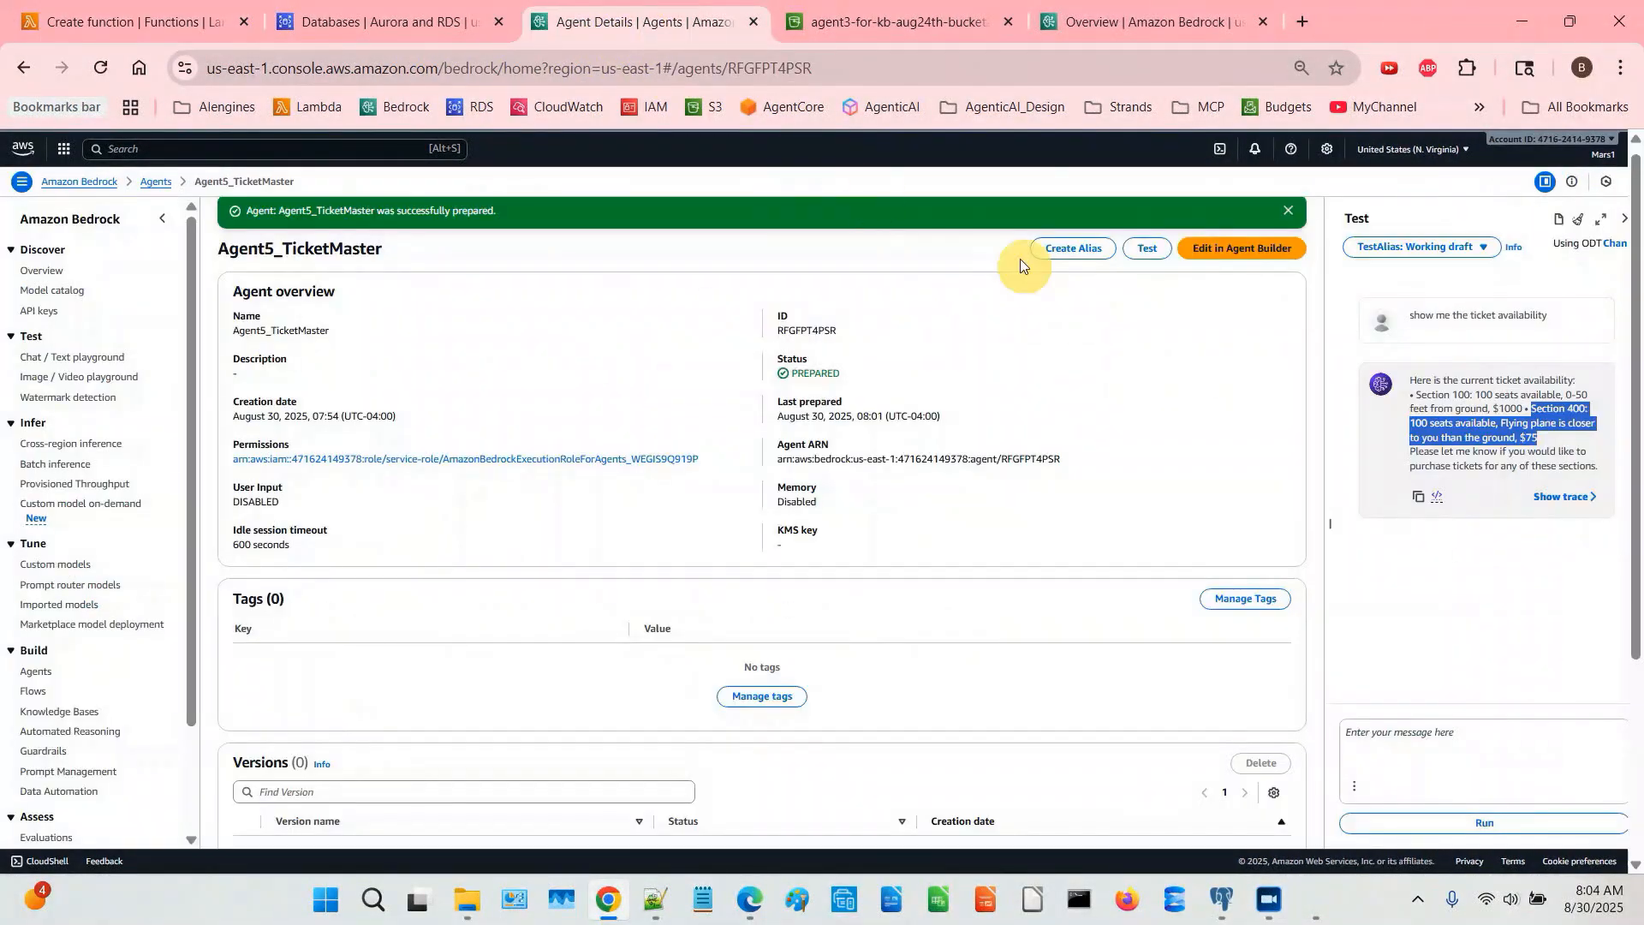
click(1288, 211)
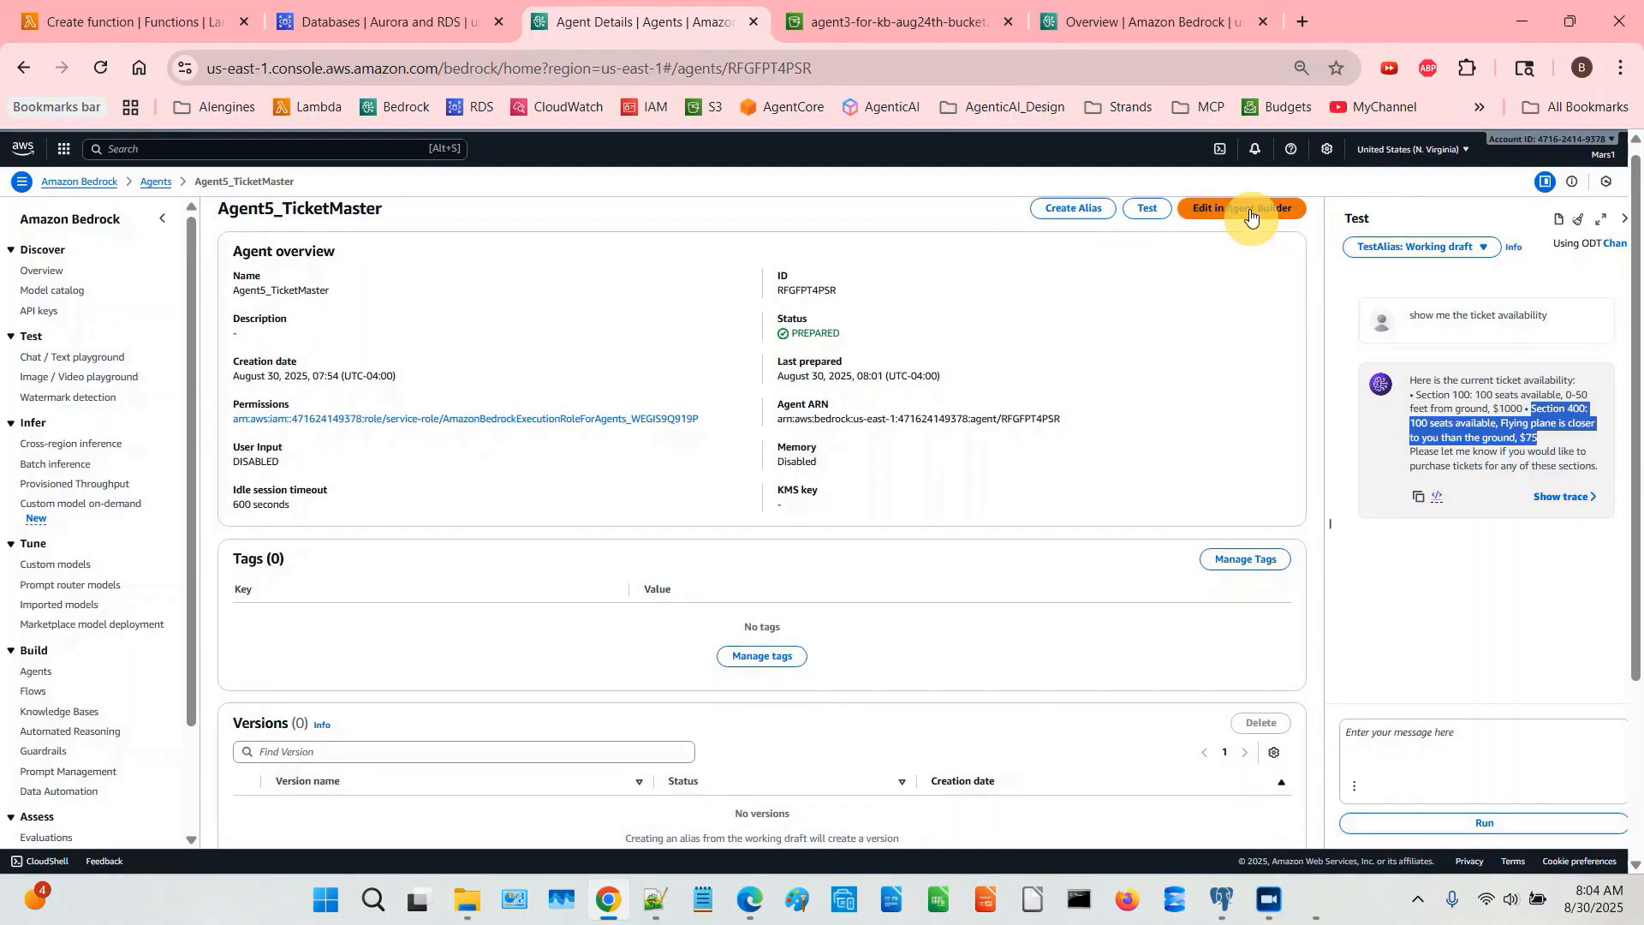
click(1250, 214)
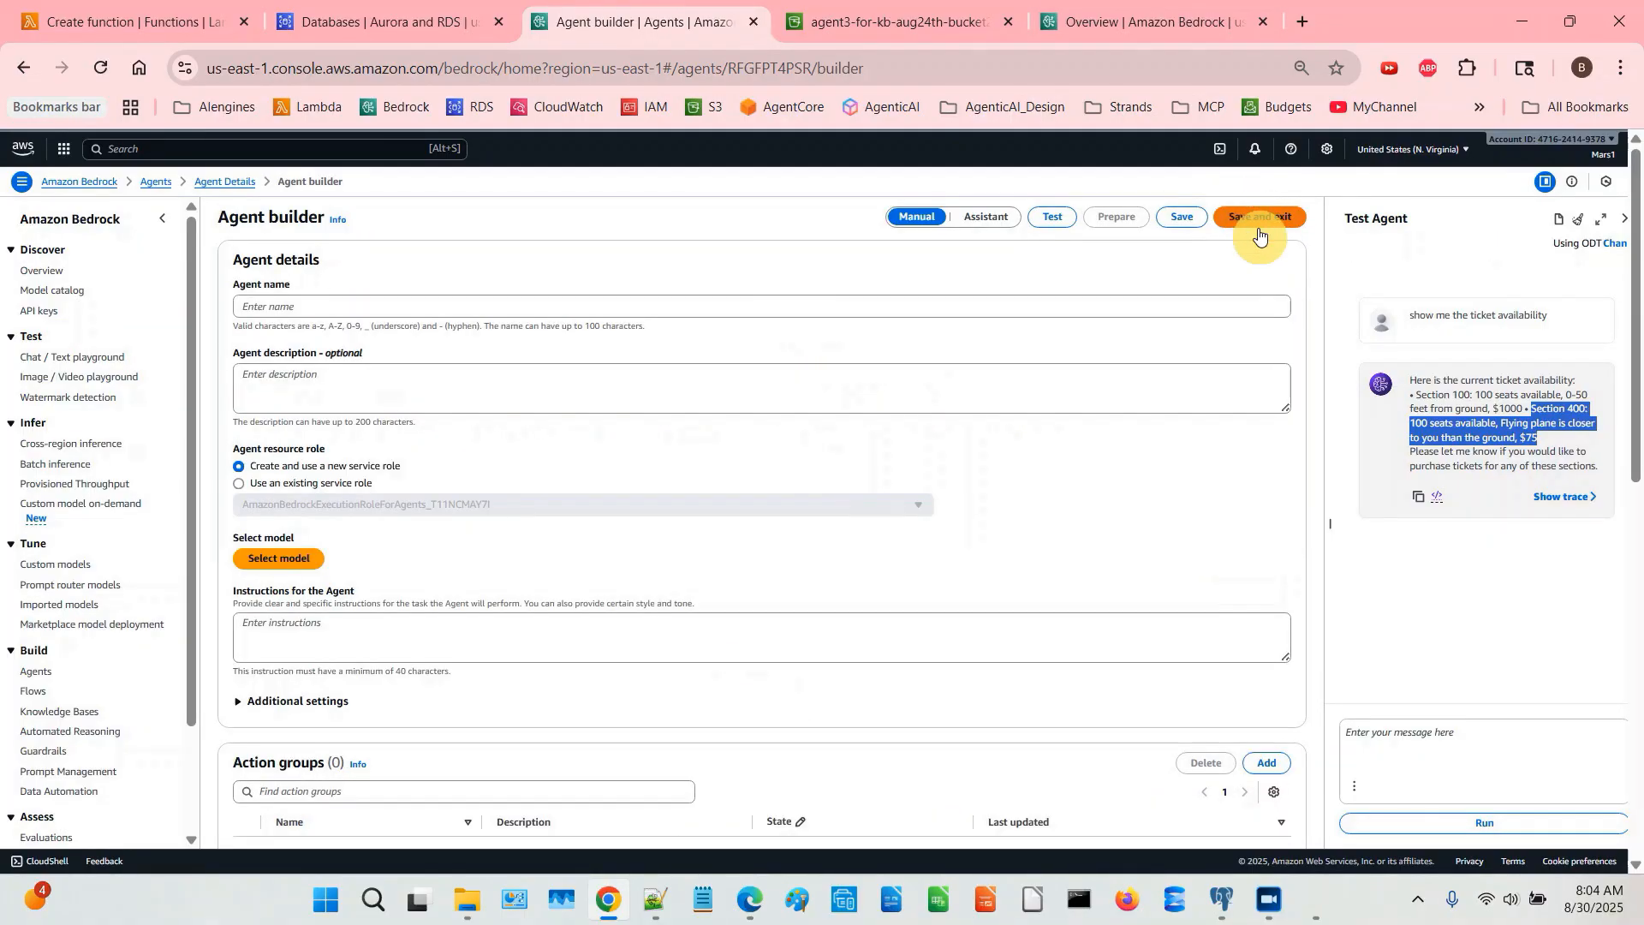
scroll(1288, 324, down, 5)
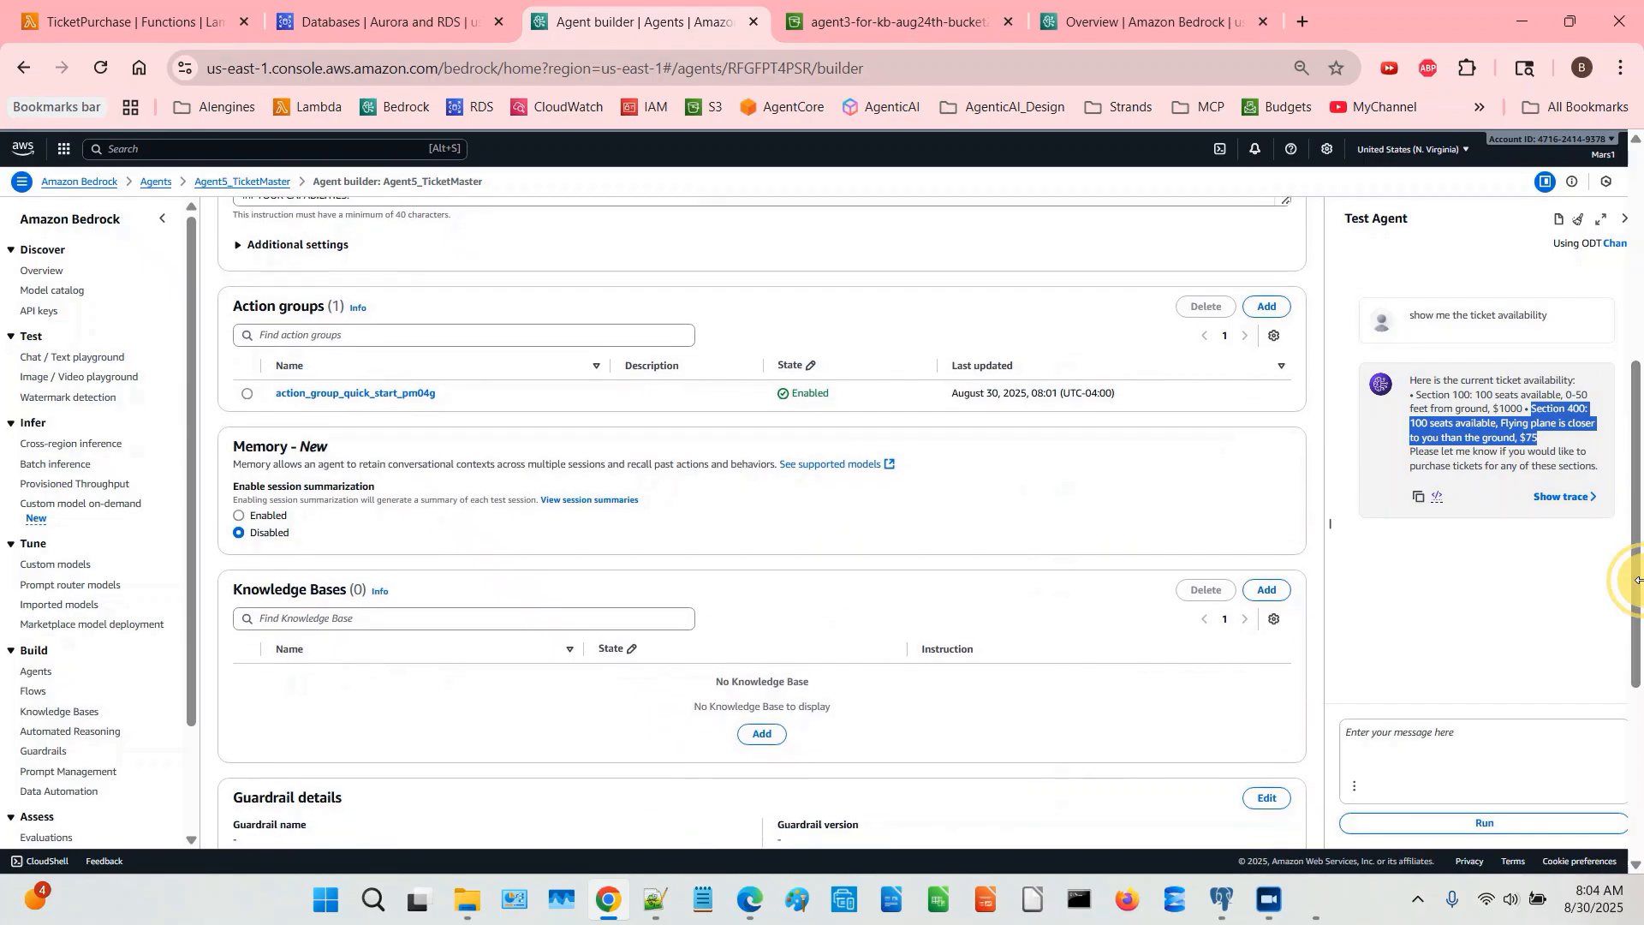
click(1269, 307)
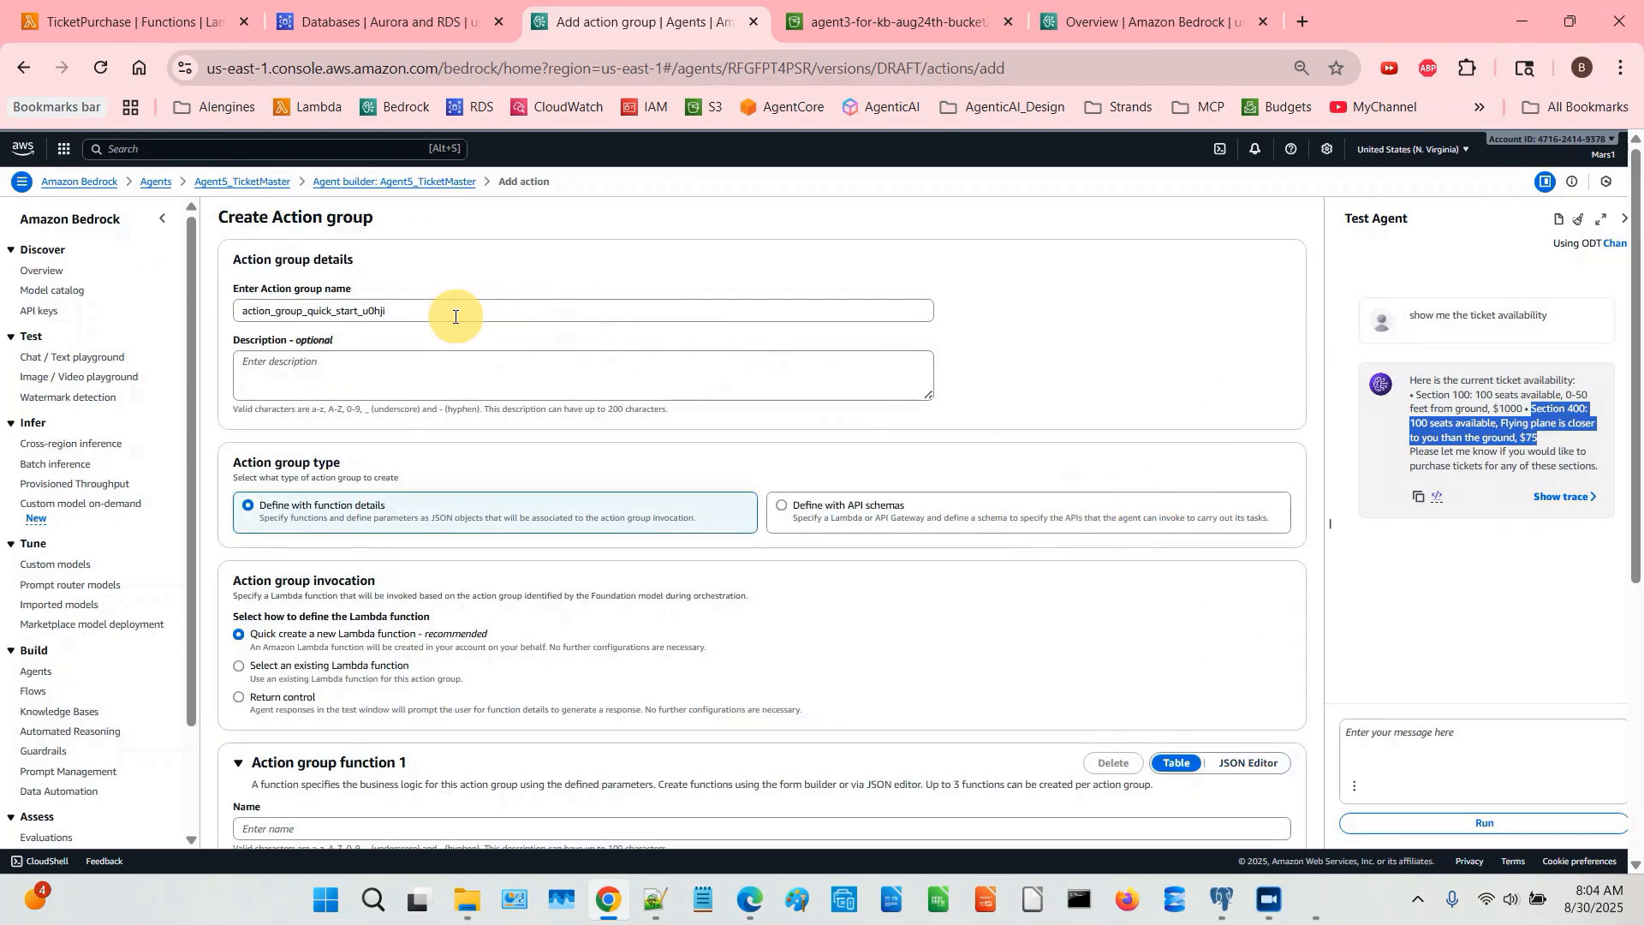
Copy the actionGroup value from the end of TicketPurchase.py on GitHub and name the new action group TicketPurchase.
drag(455, 316, 209, 309)
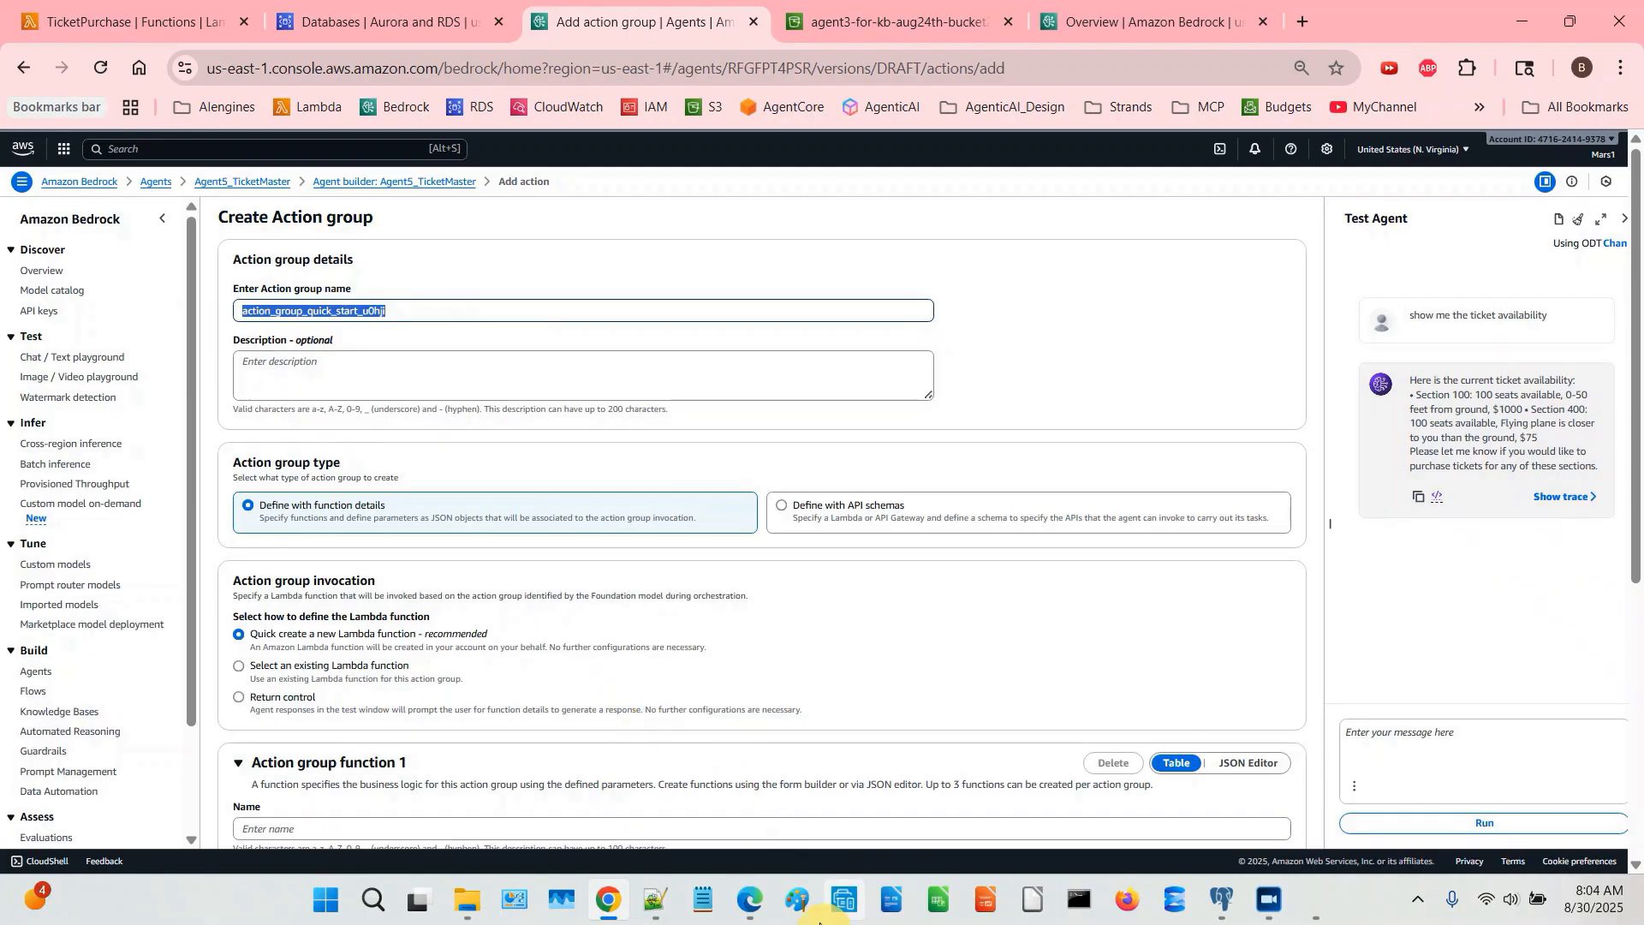
click(750, 899)
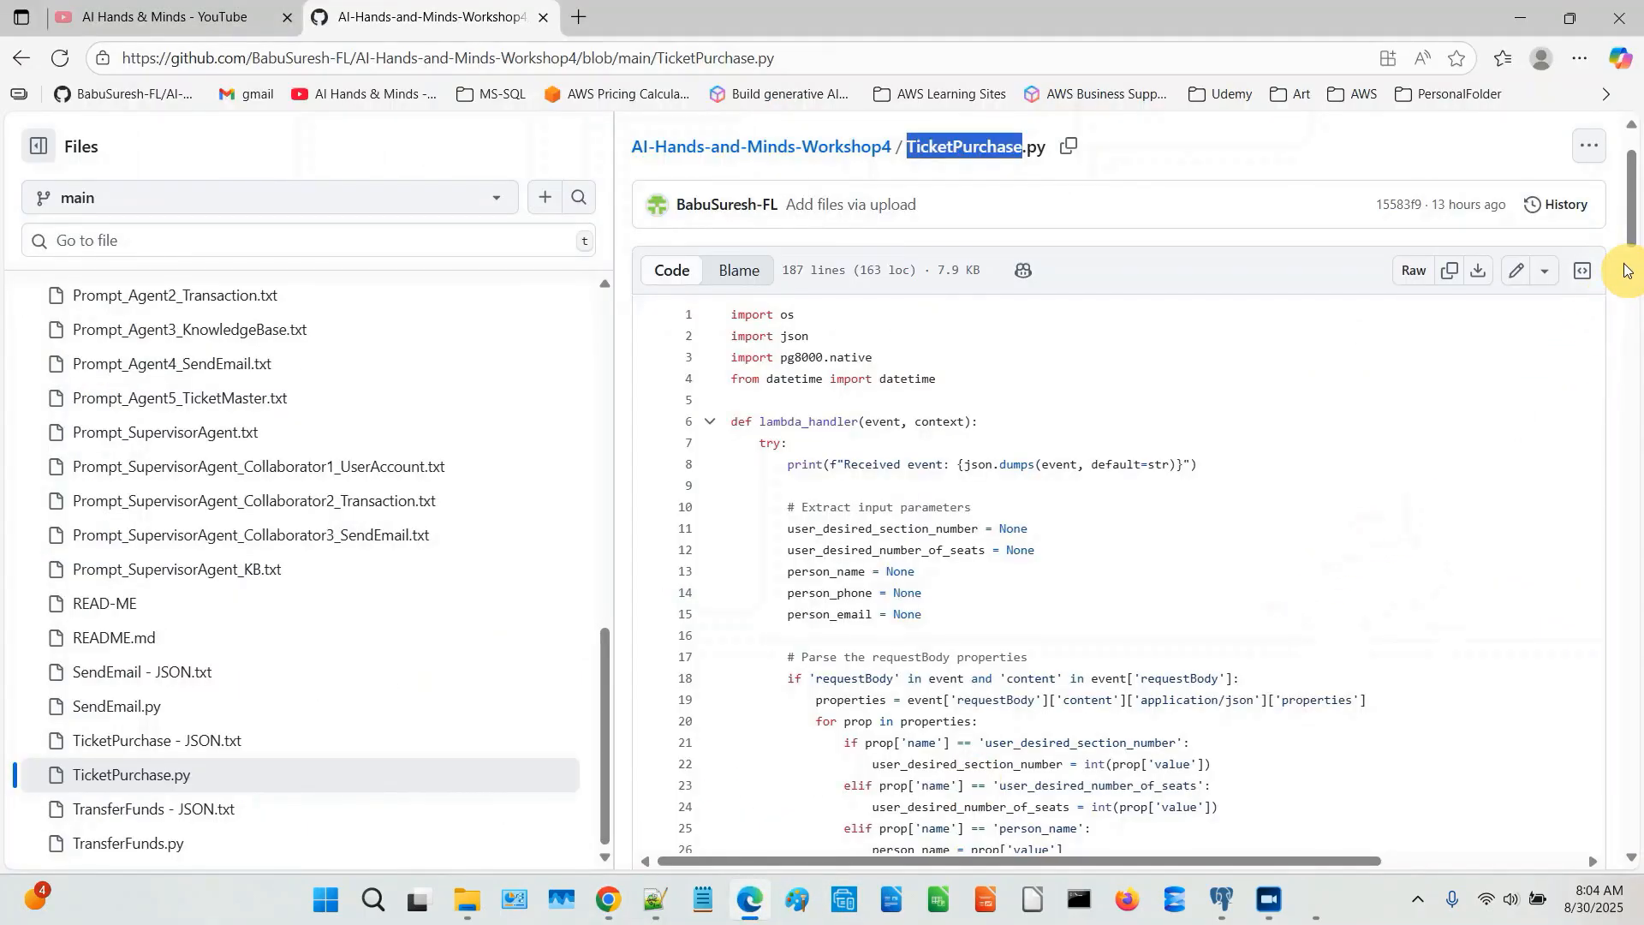
drag(1631, 232, 1635, 782)
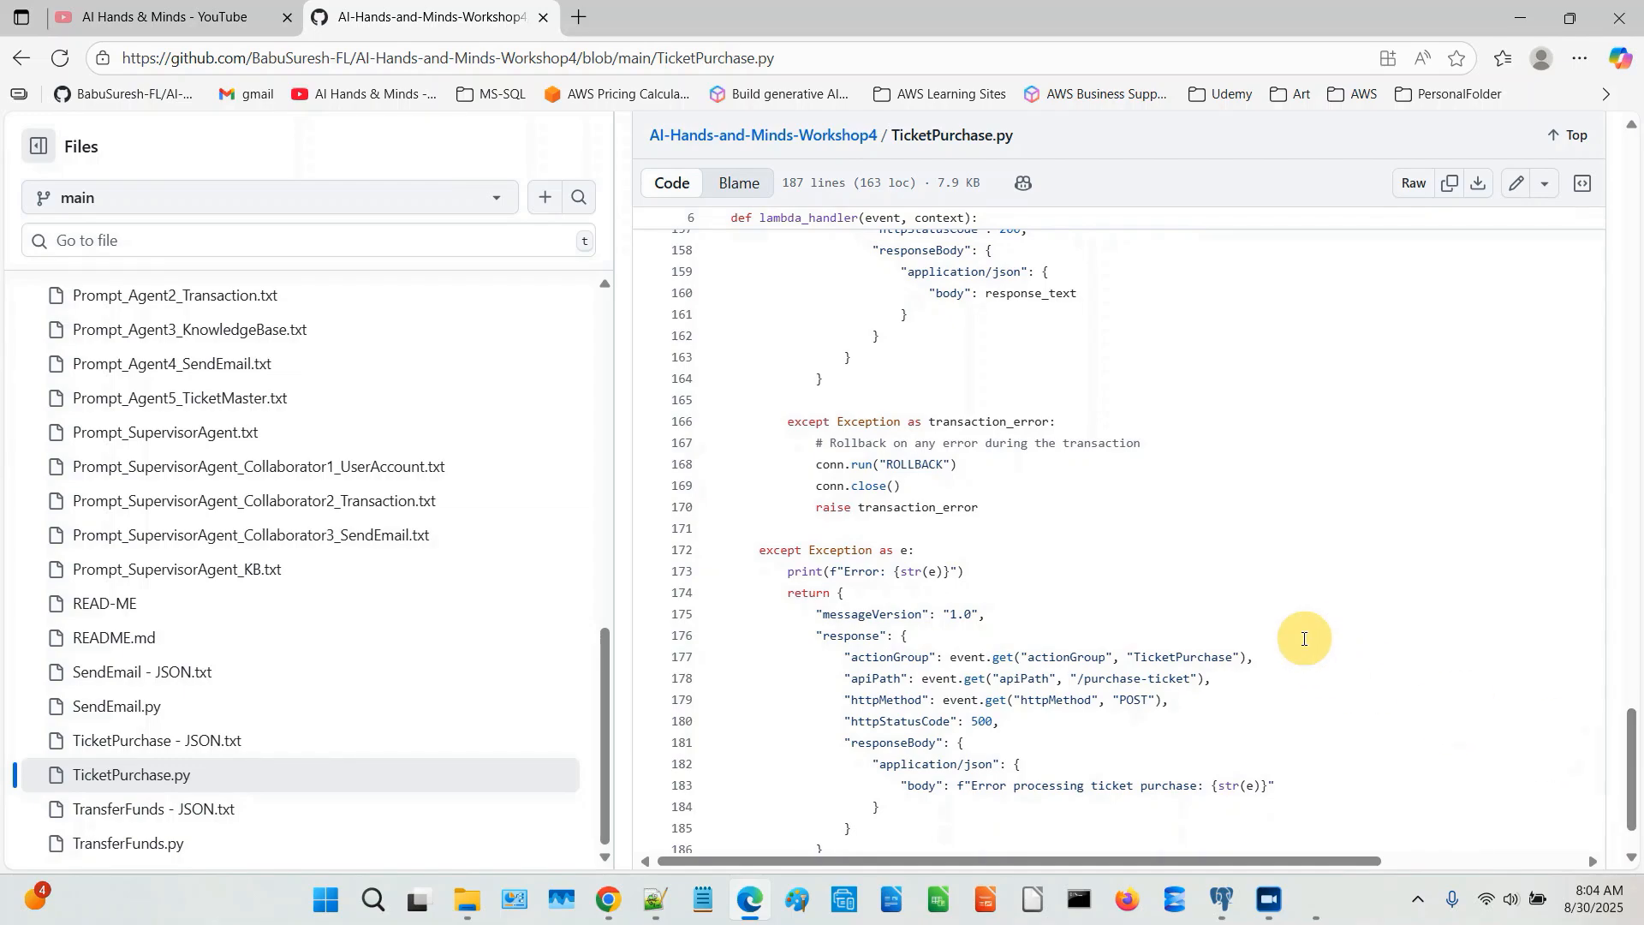
double_click(1192, 656)
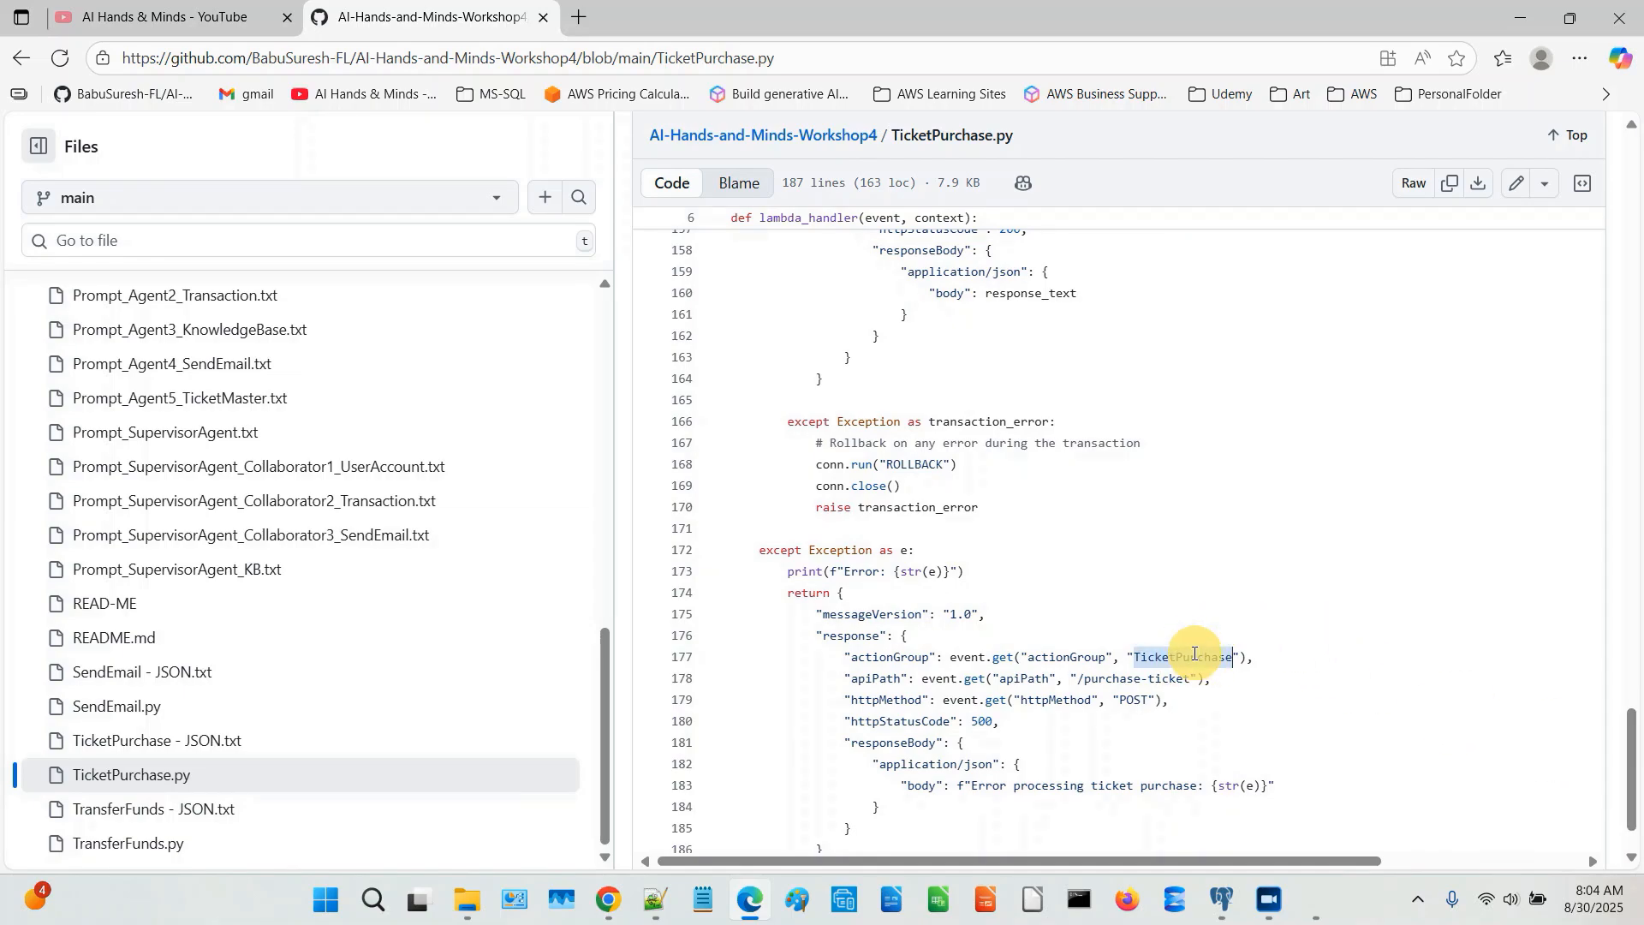
click(598, 896)
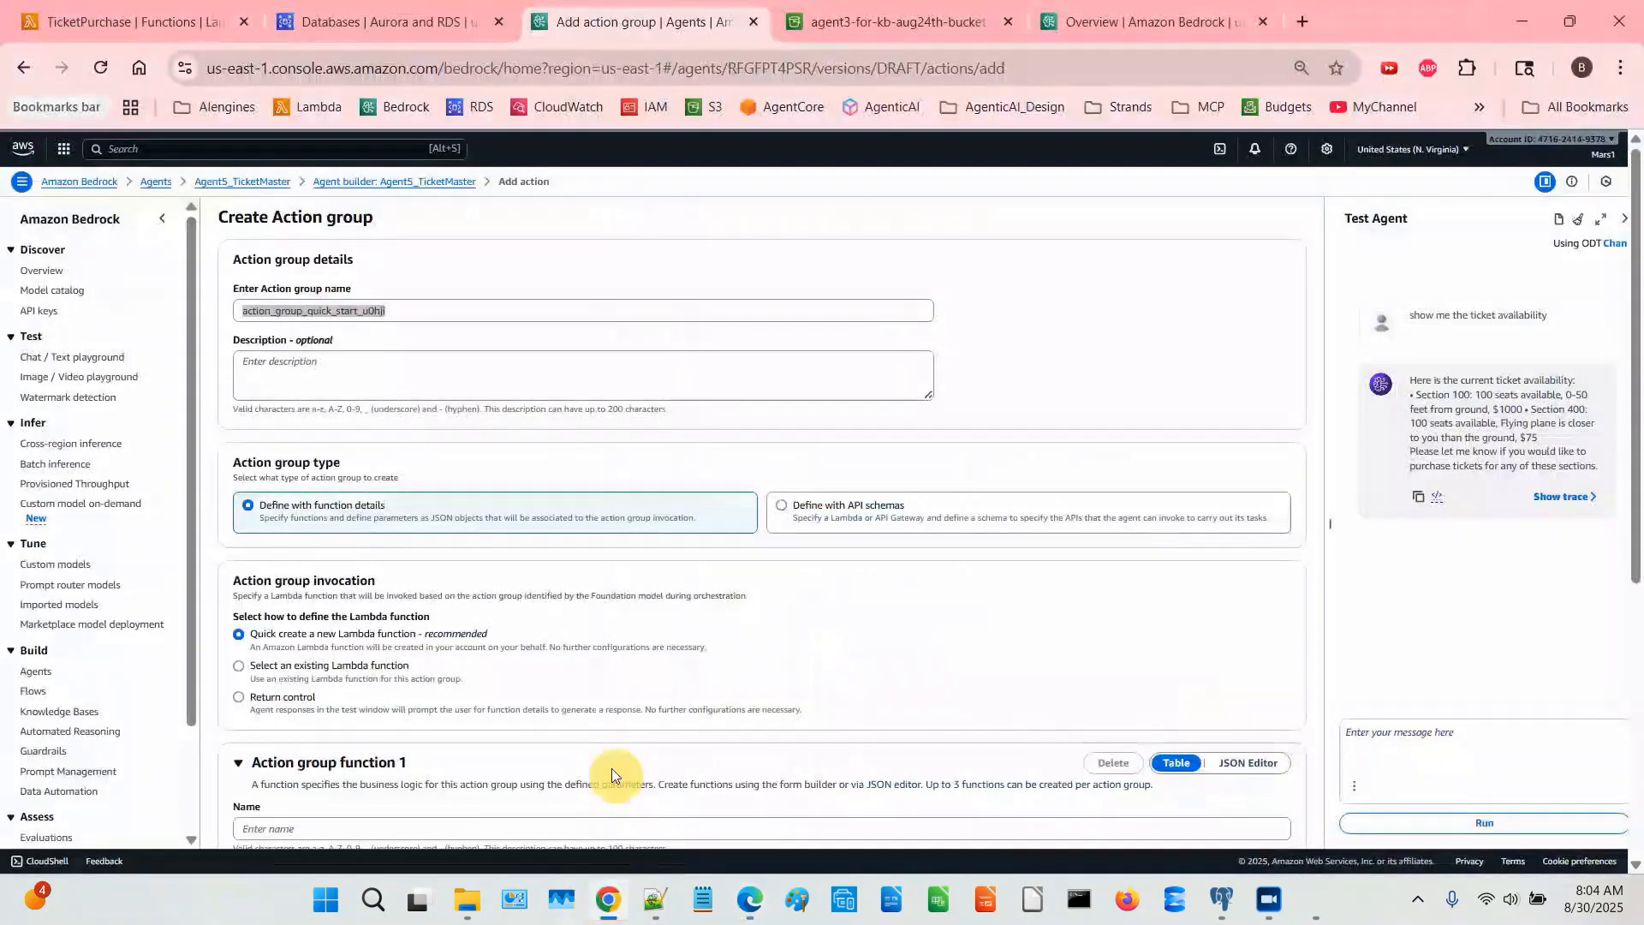
click(444, 310)
drag(445, 310, 240, 311)
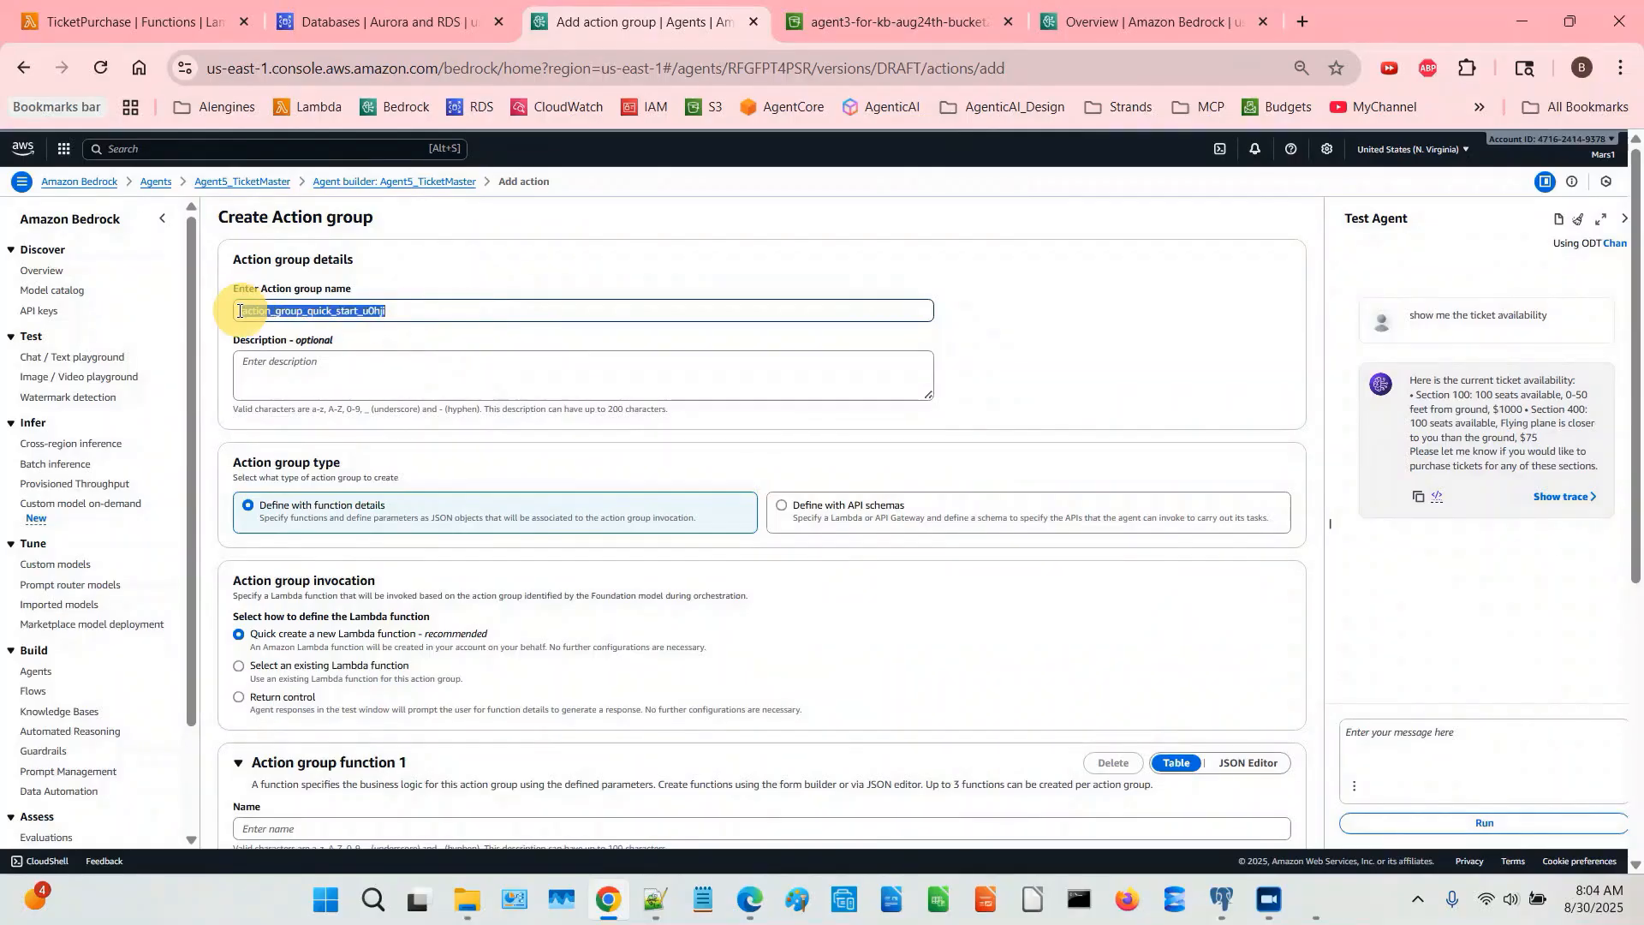
key(ctrl+v)
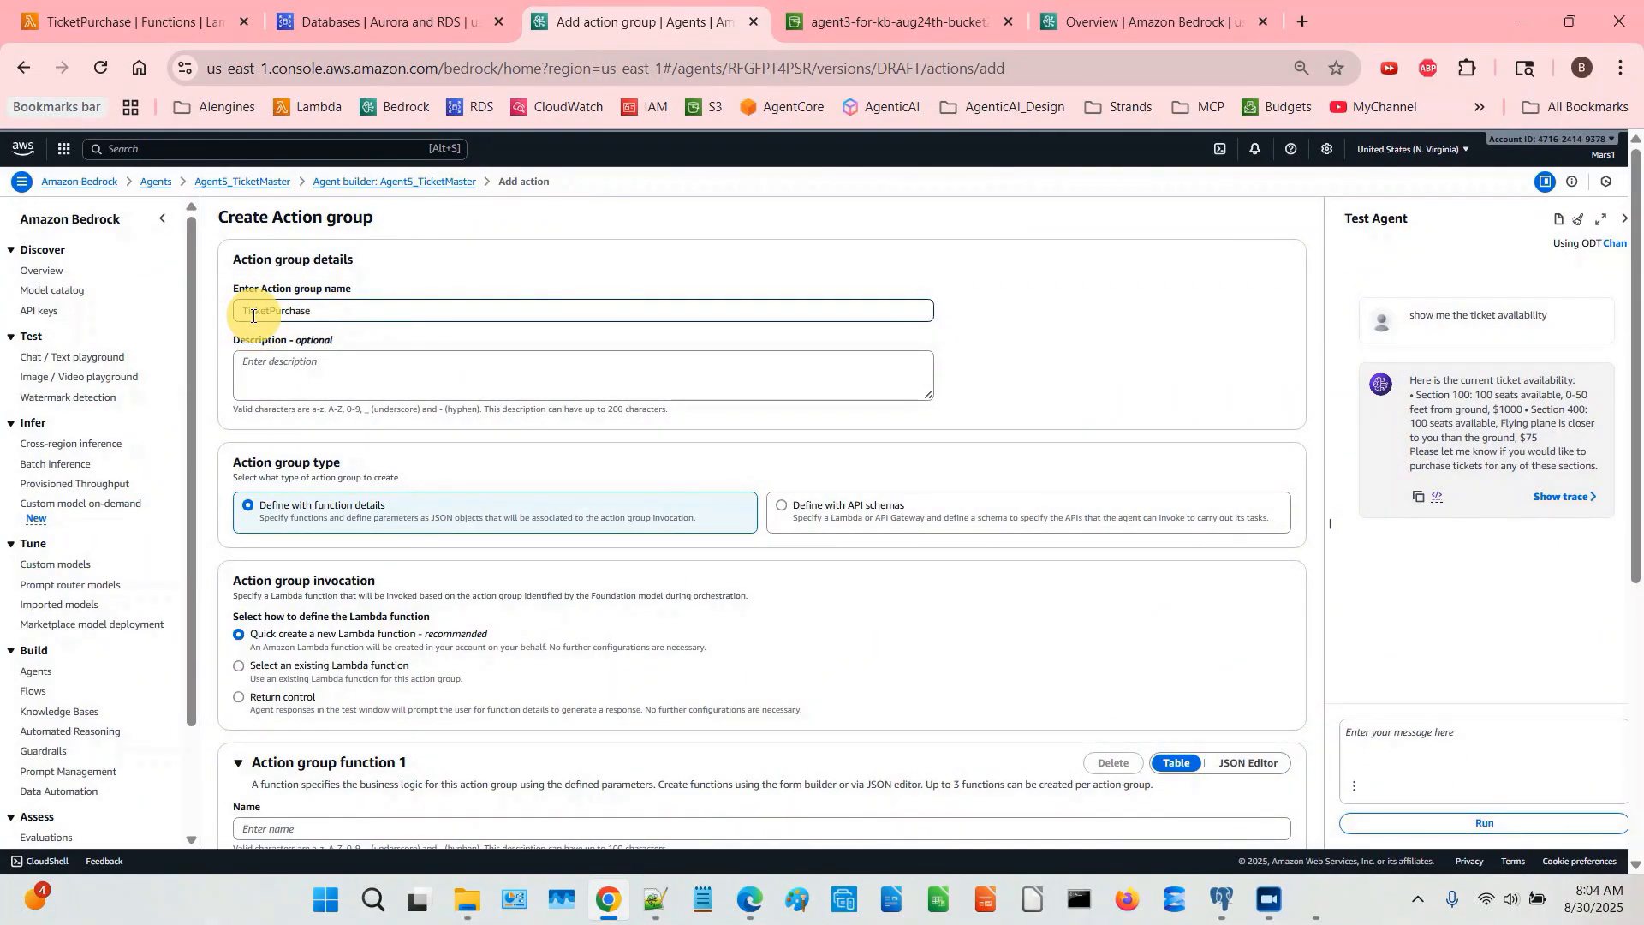
Define the action group with API schemas and have it invoke the existing Lambda function TicketPurchase.
click(478, 380)
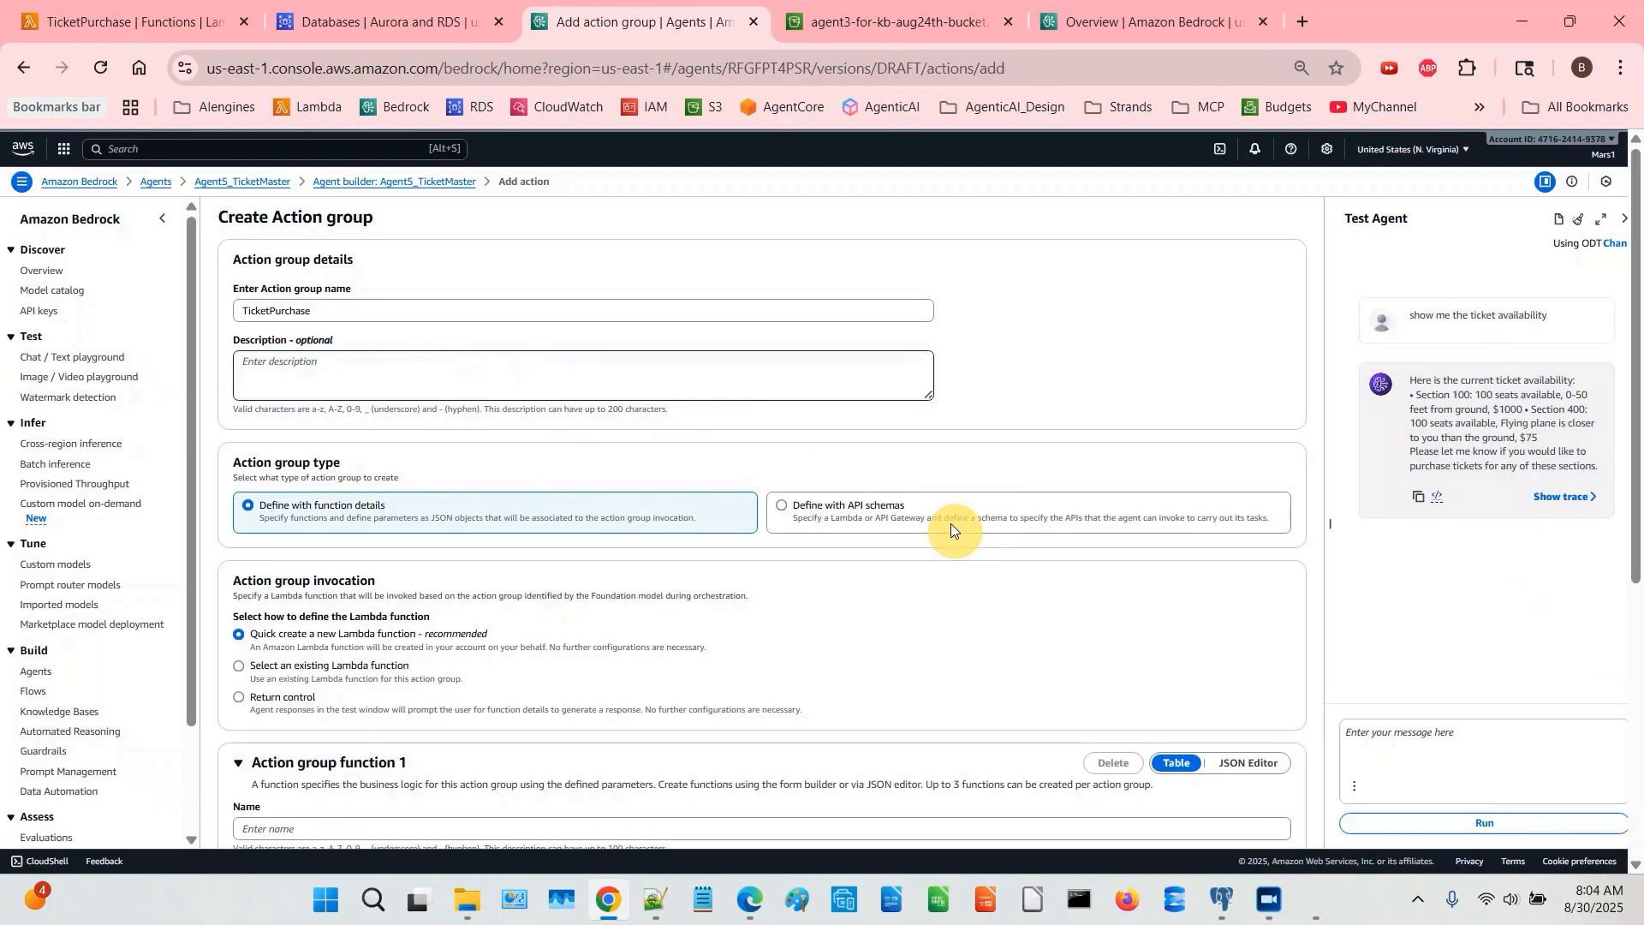
click(790, 505)
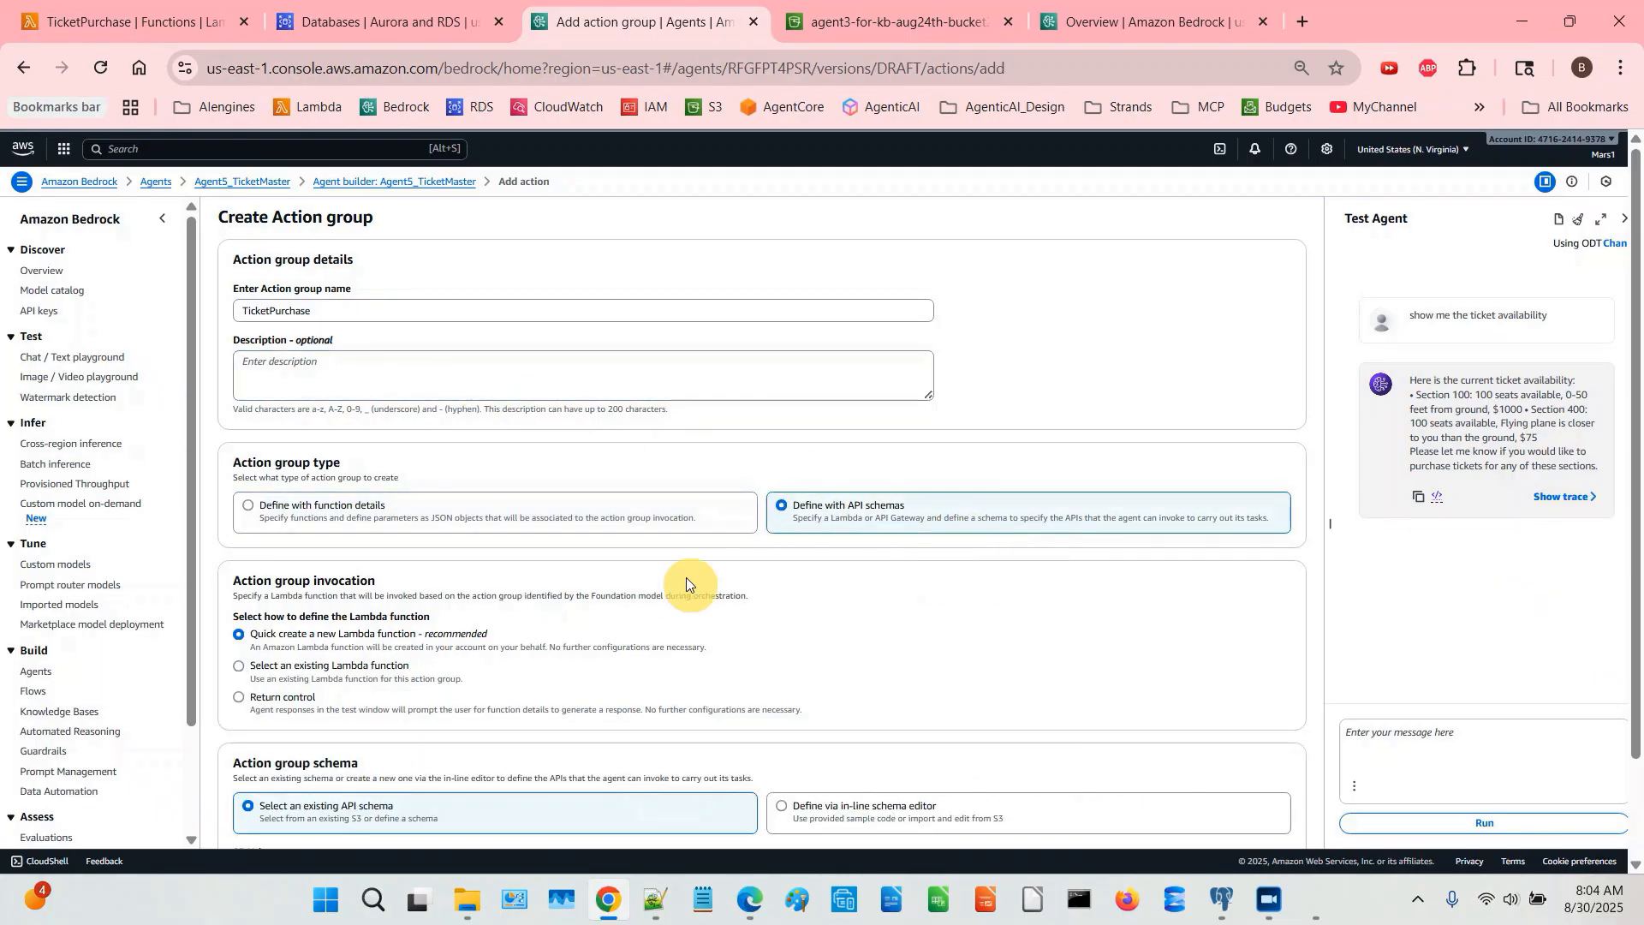
click(358, 665)
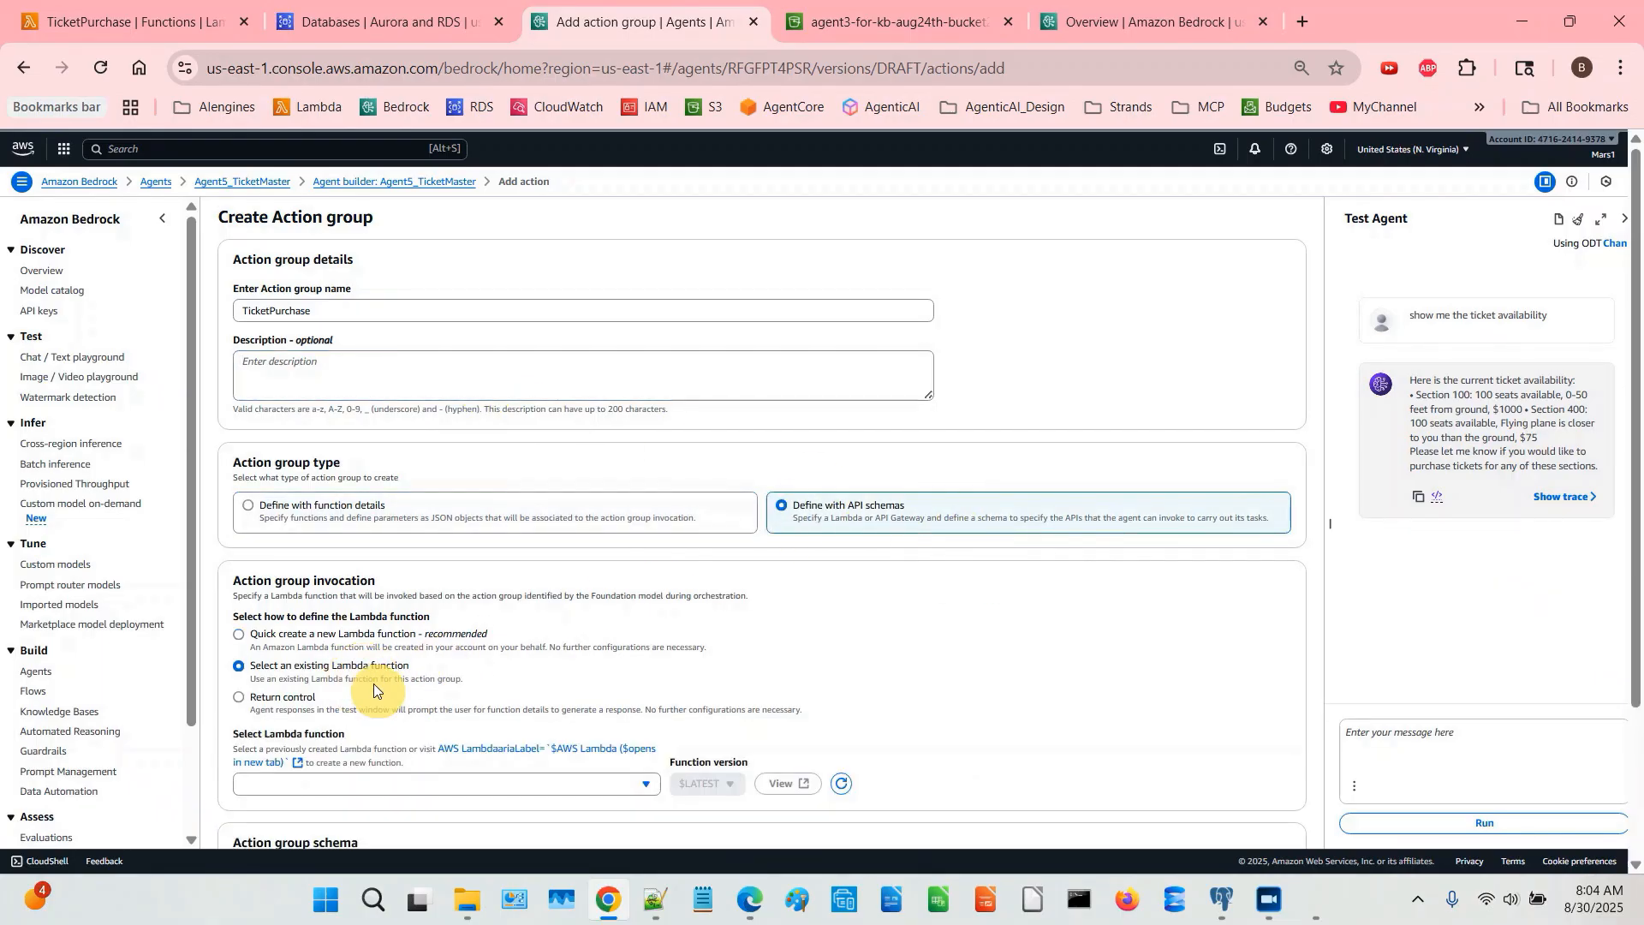
click(647, 786)
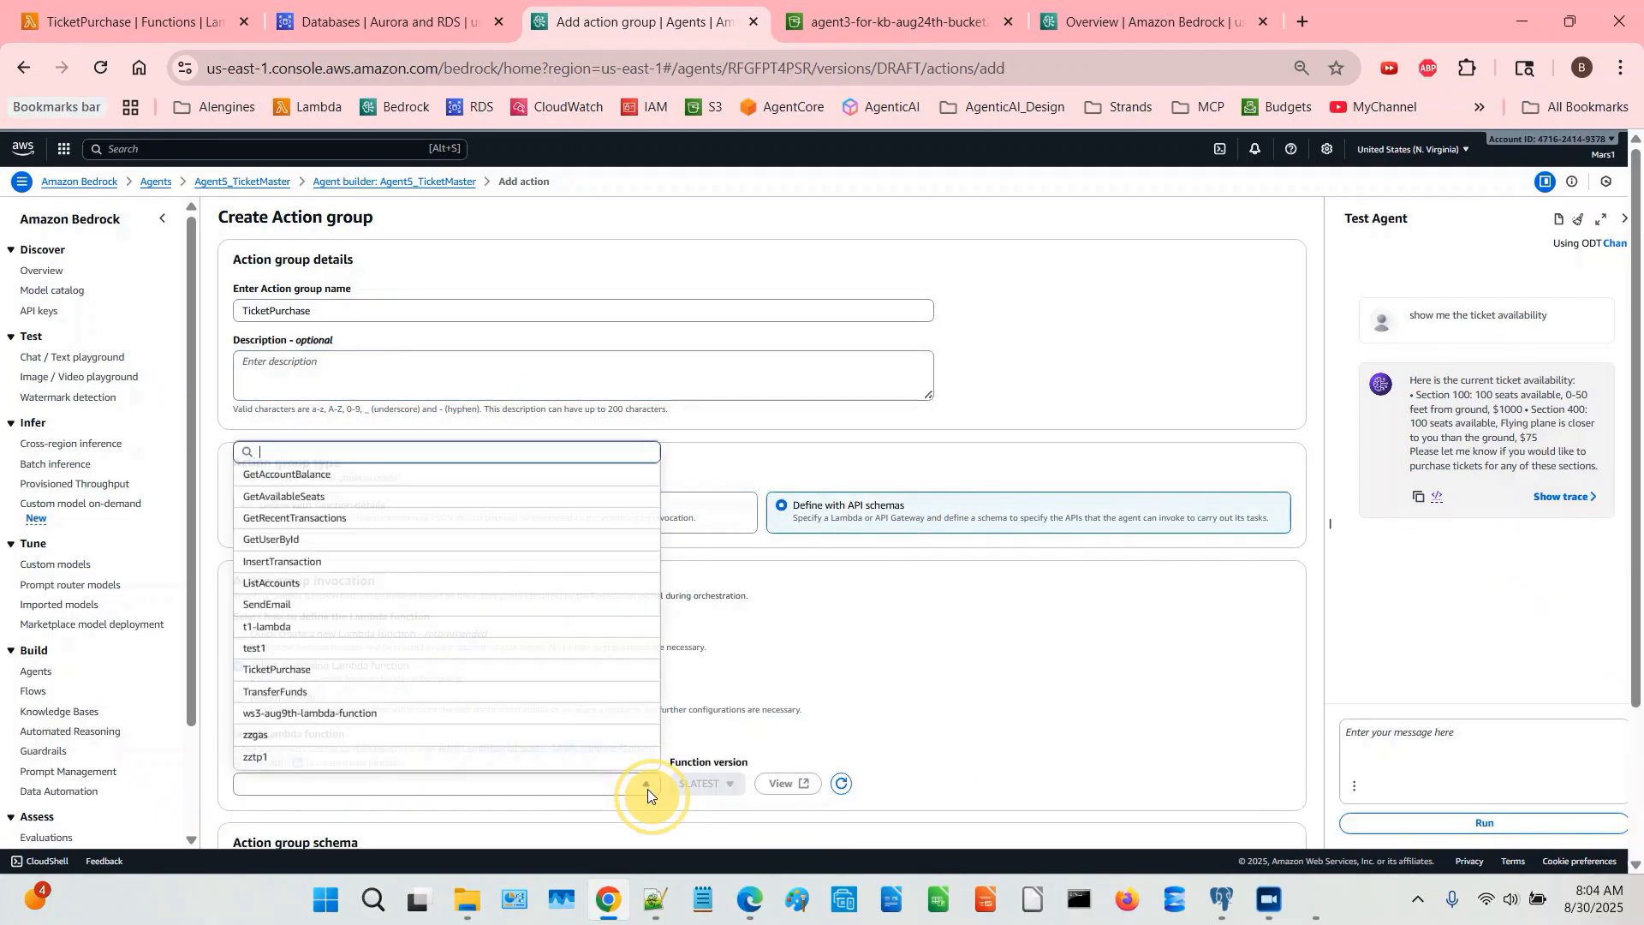
click(312, 671)
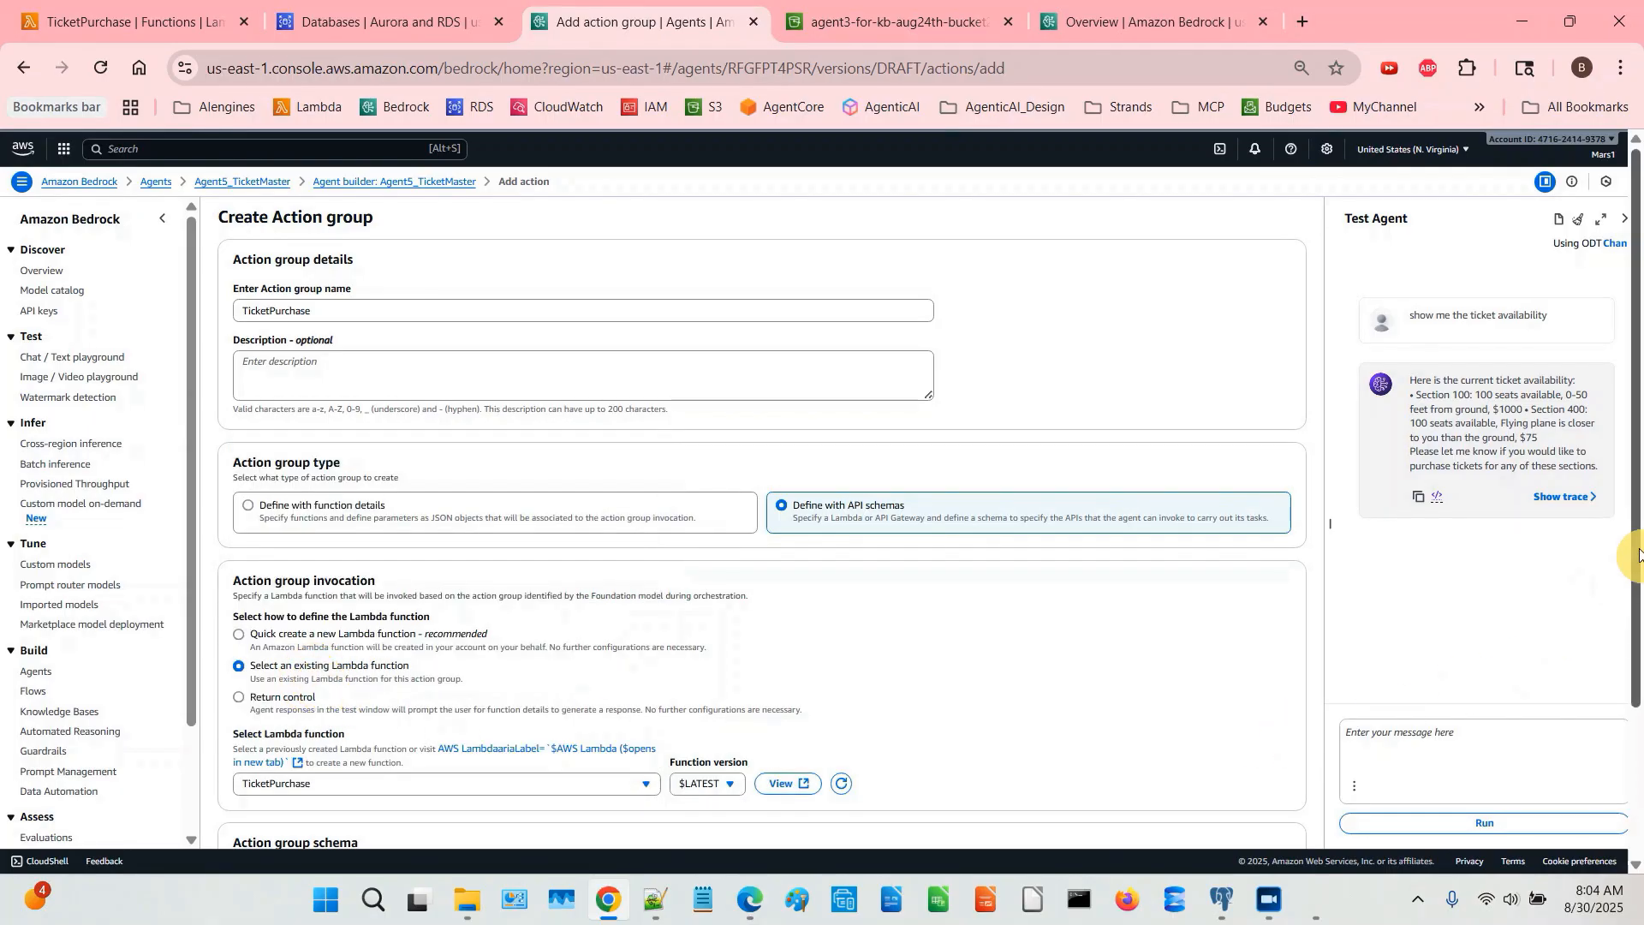
Set the action group schema to be defined in the in-line schema editor, using the JSON format.
drag(1636, 686, 1636, 831)
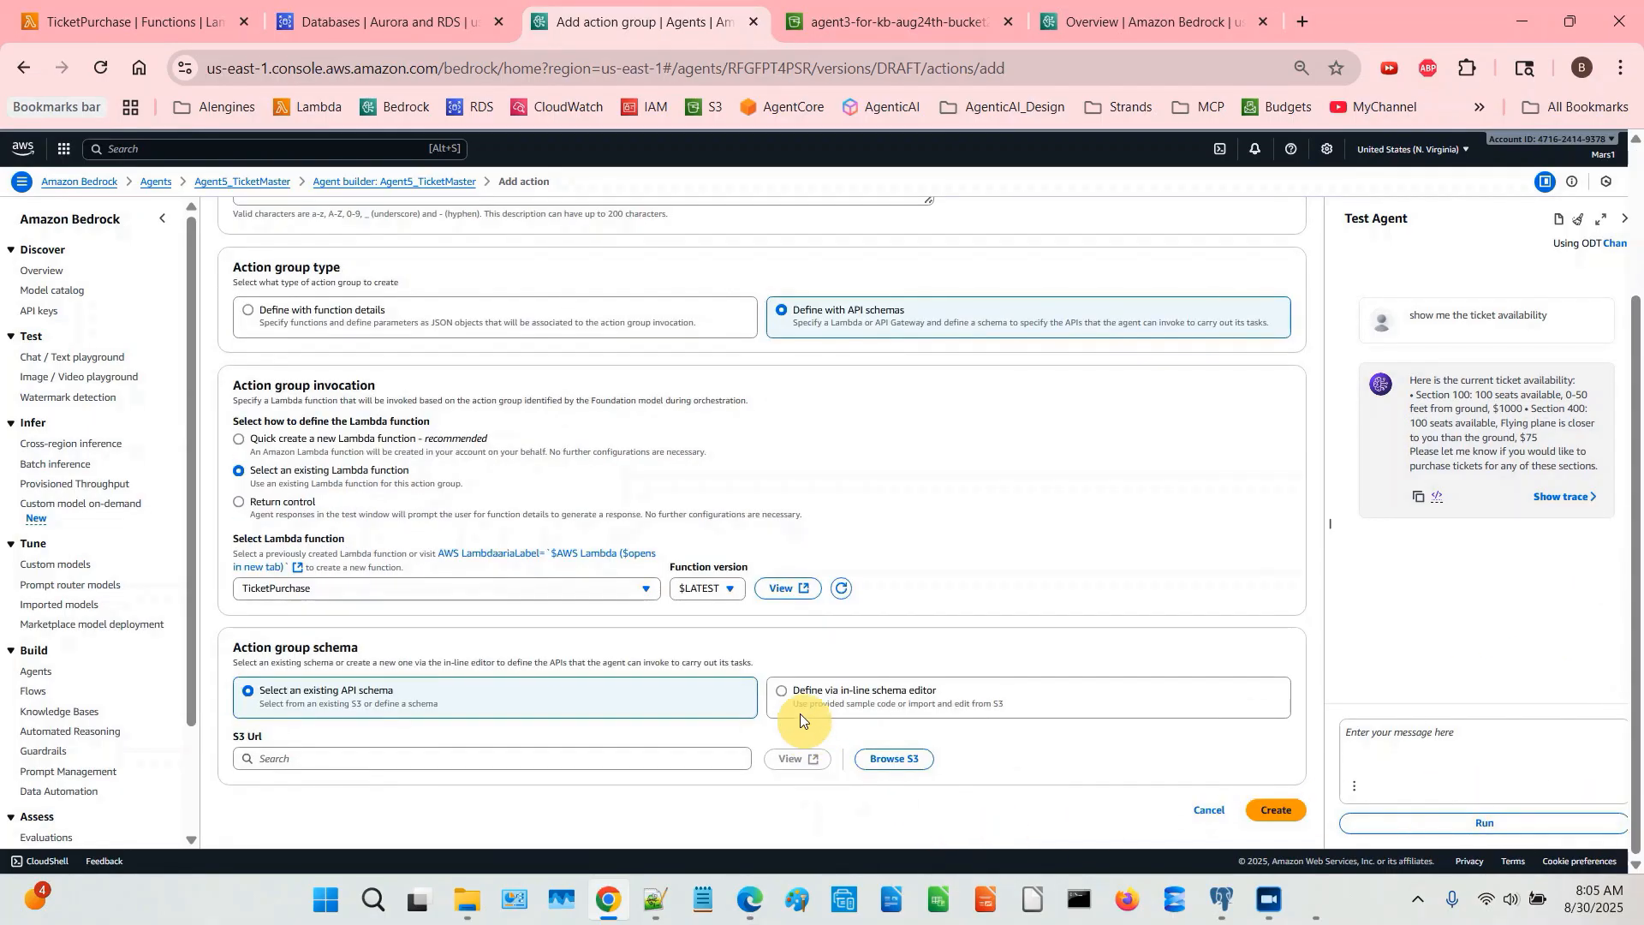
click(781, 692)
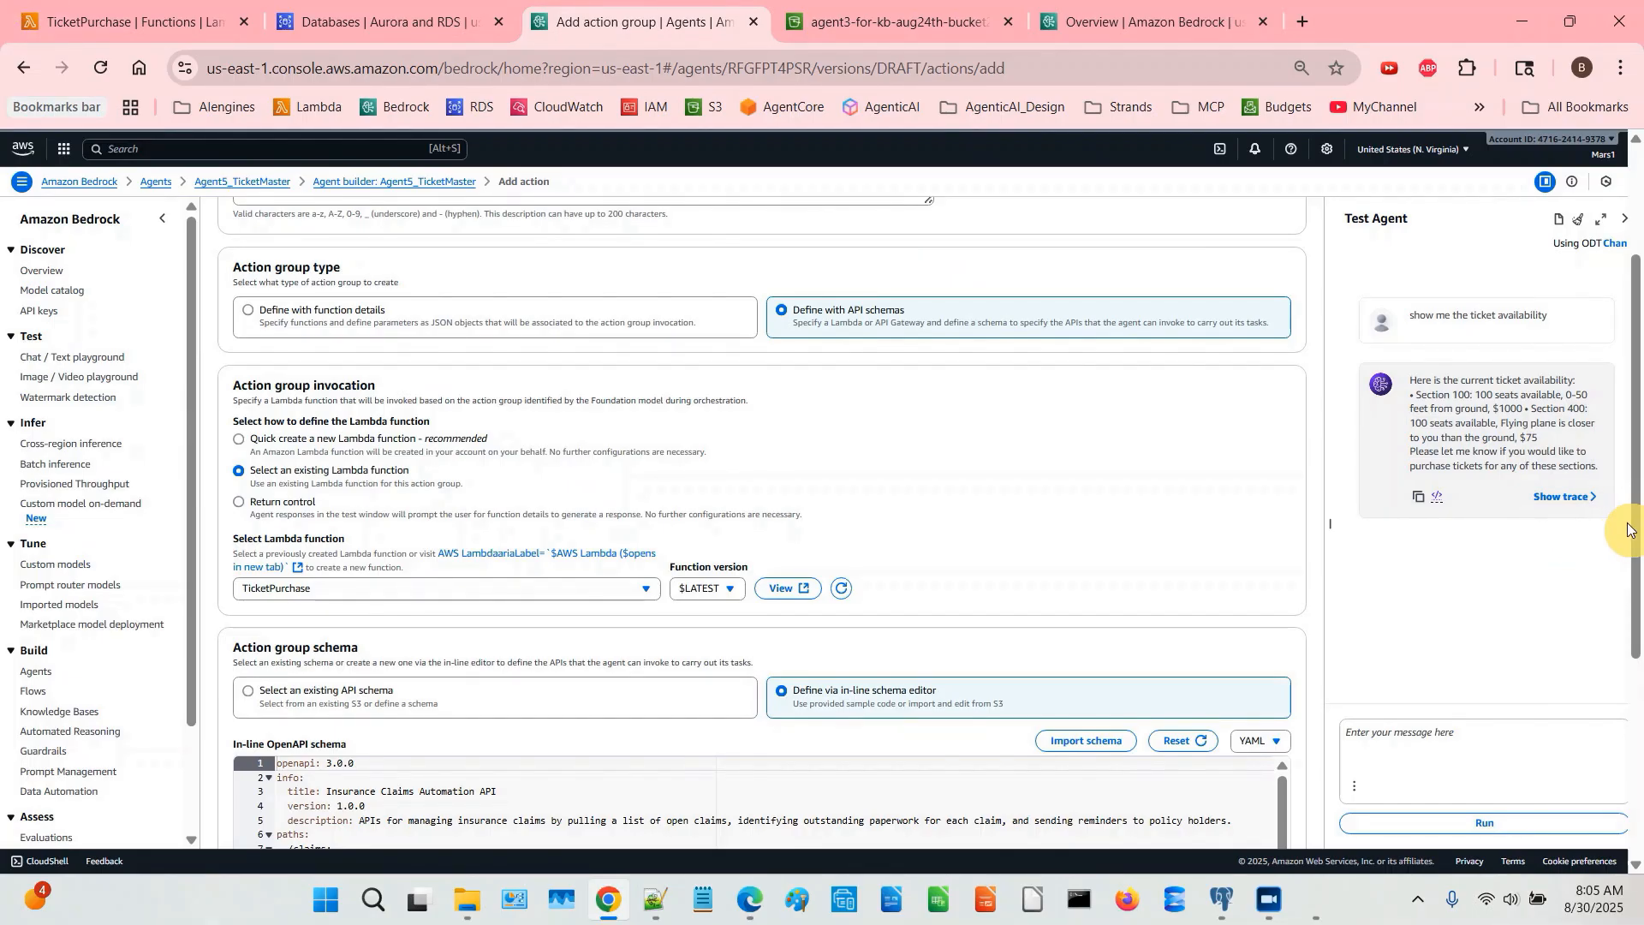
drag(1636, 529, 1639, 722)
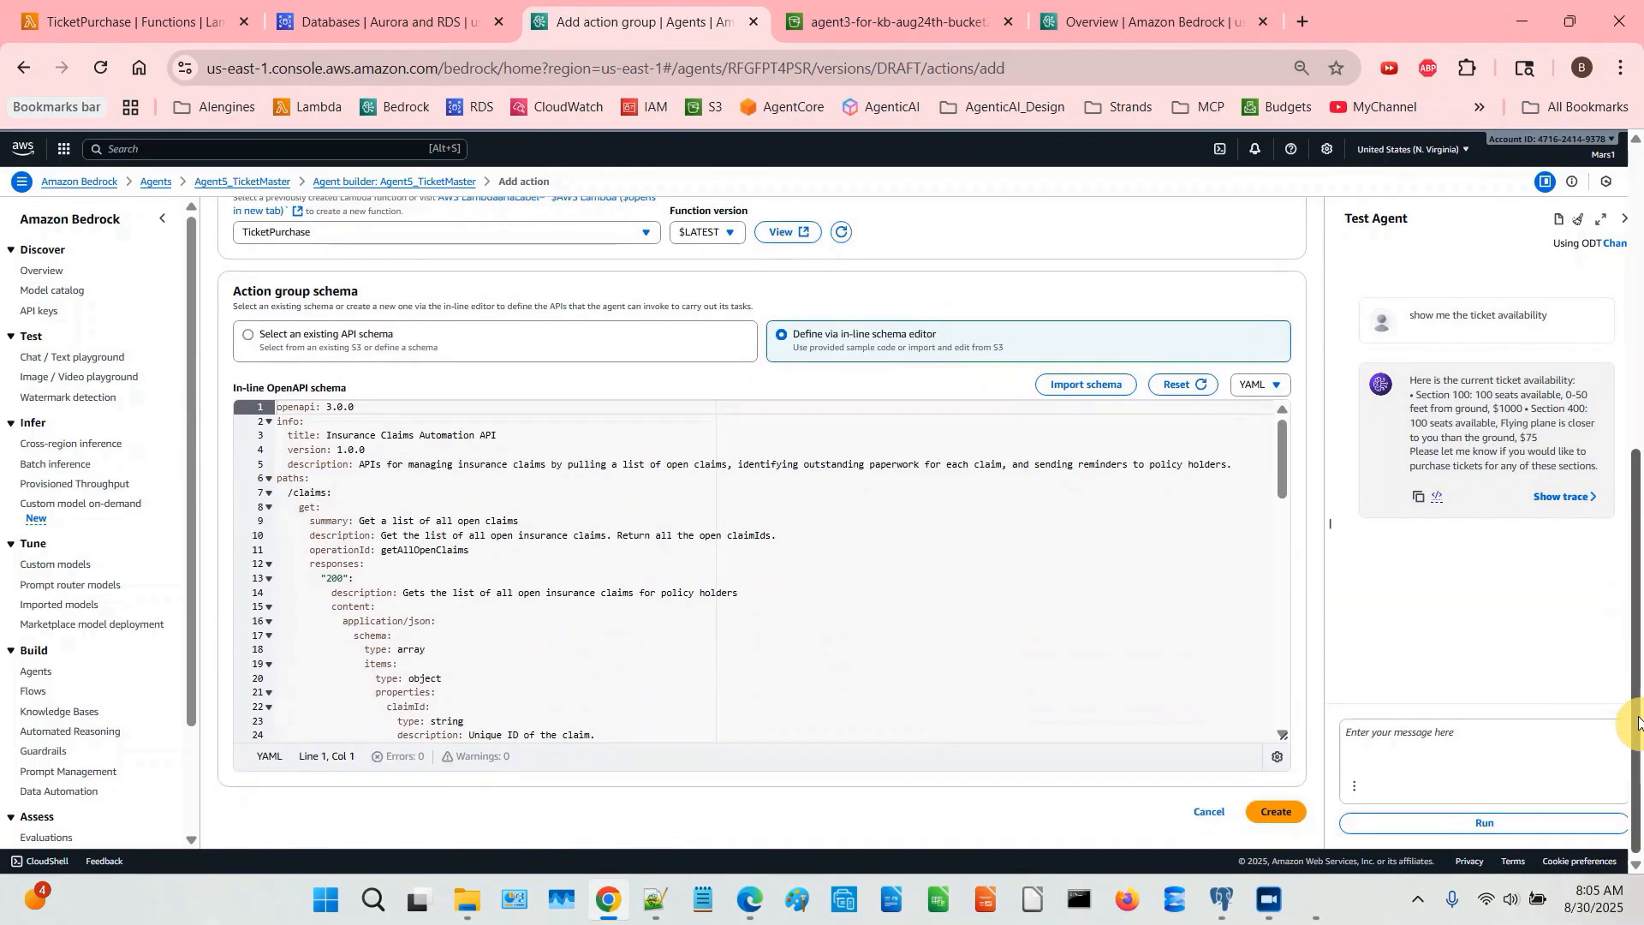
click(1266, 387)
click(1250, 446)
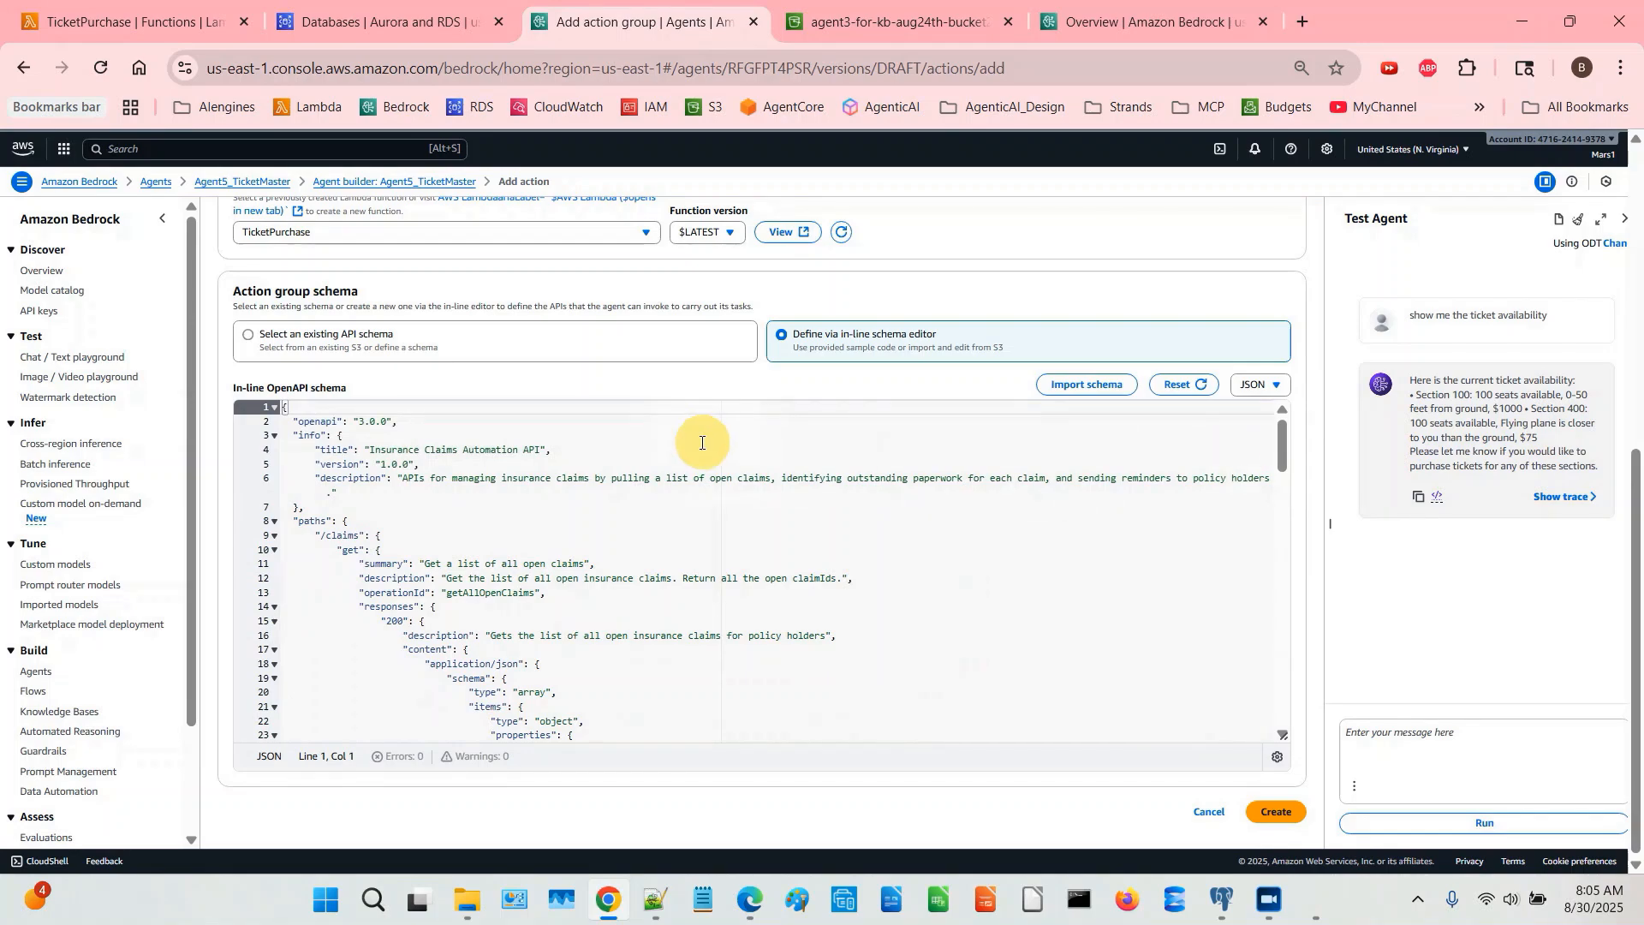
Clear the sample in-line OpenAPI schema and copy the full contents of ActionGroup_OpenAPIschema_JSON_TicketPurchase.txt from the GitHub repository.
drag(282, 408, 355, 870)
key(BackSpace)
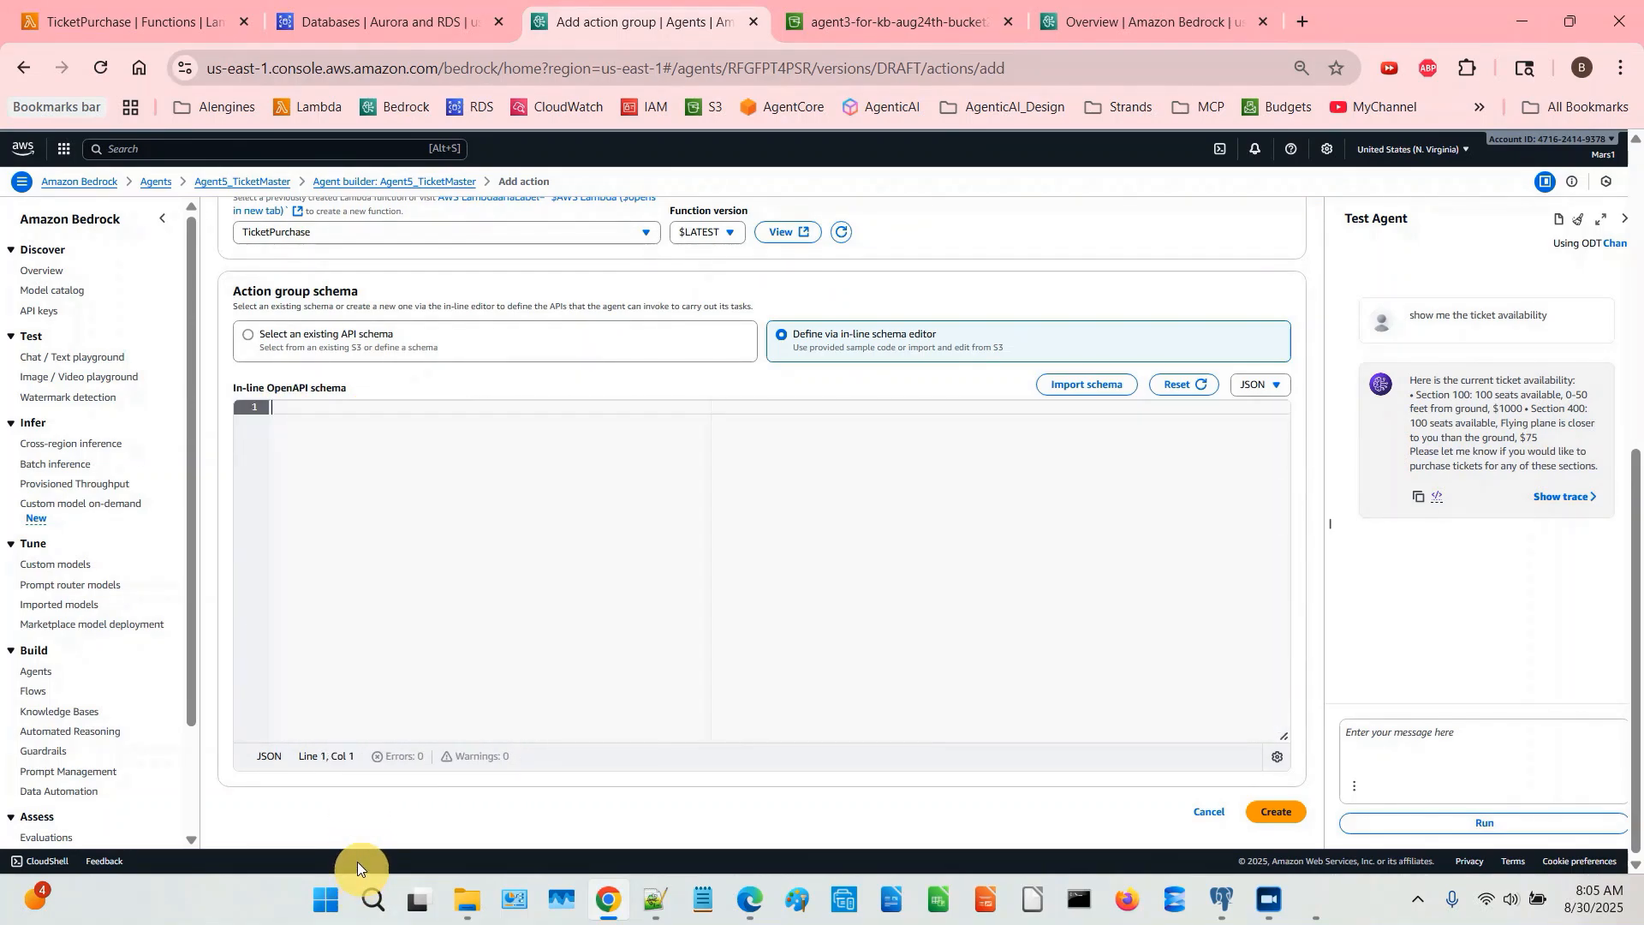
click(753, 898)
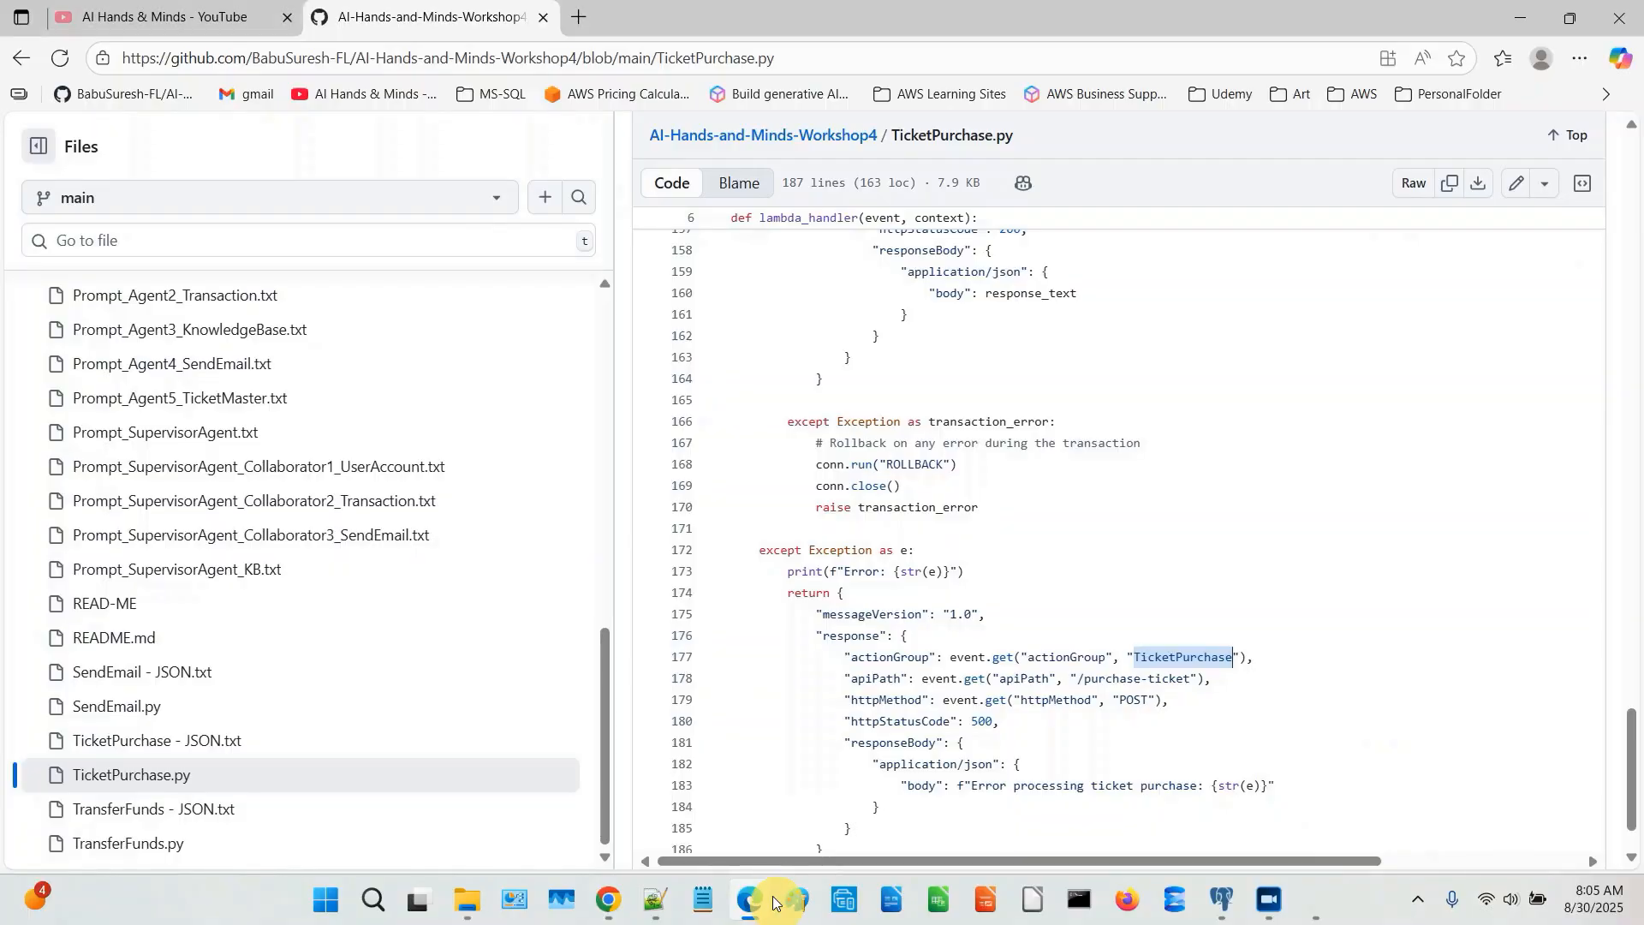
drag(604, 708, 600, 322)
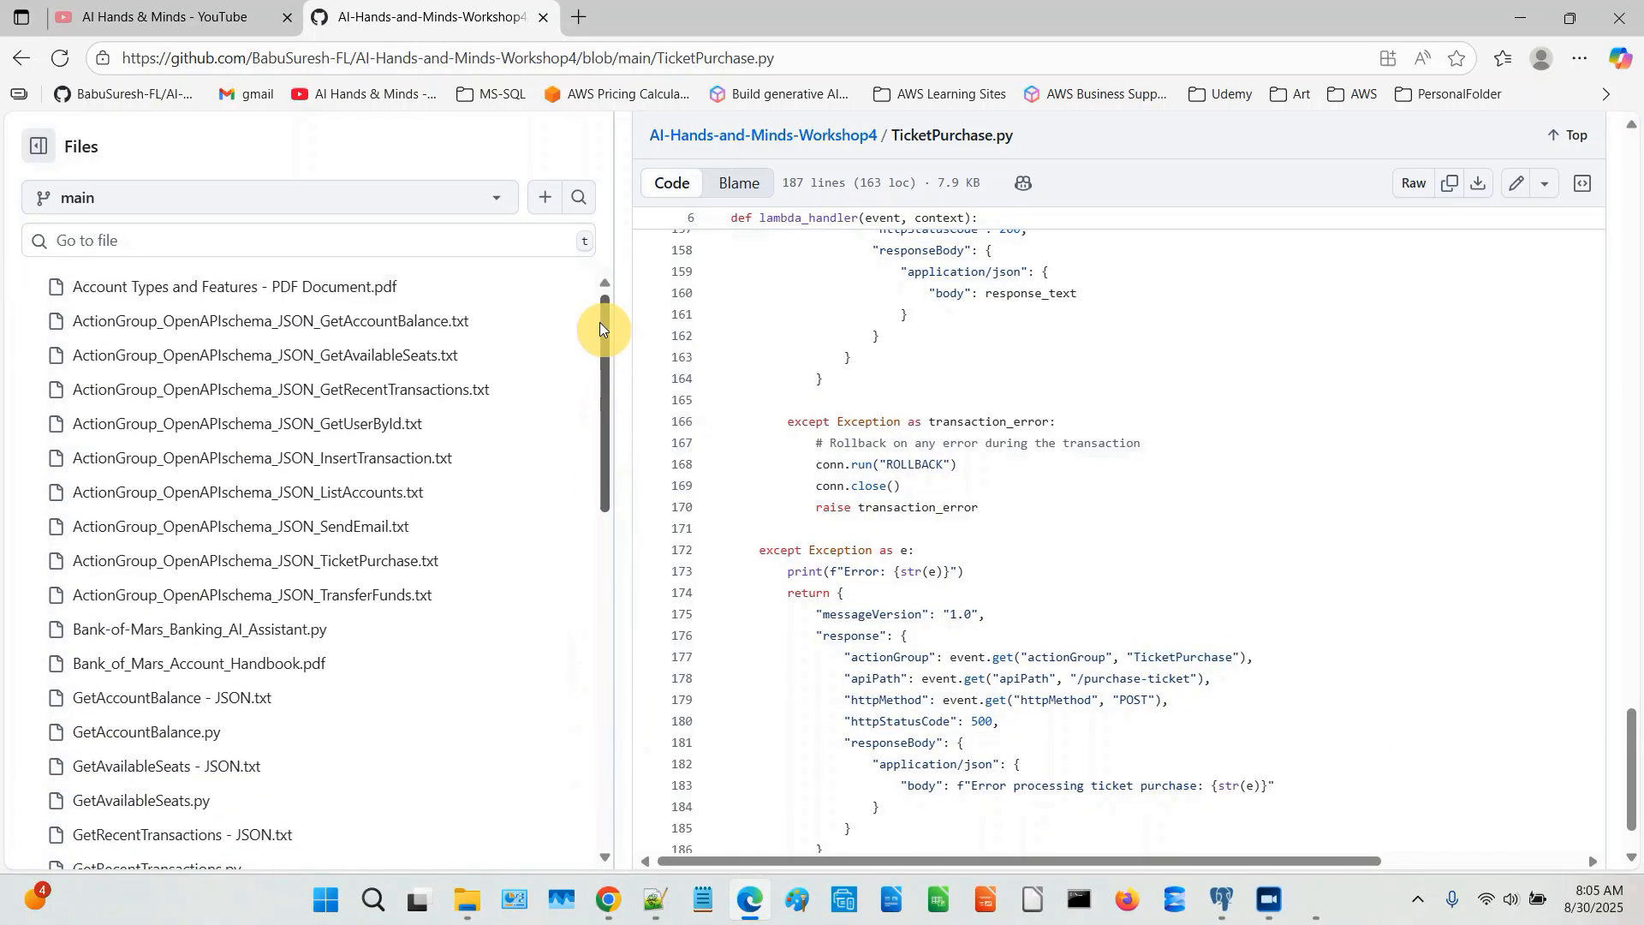
click(374, 563)
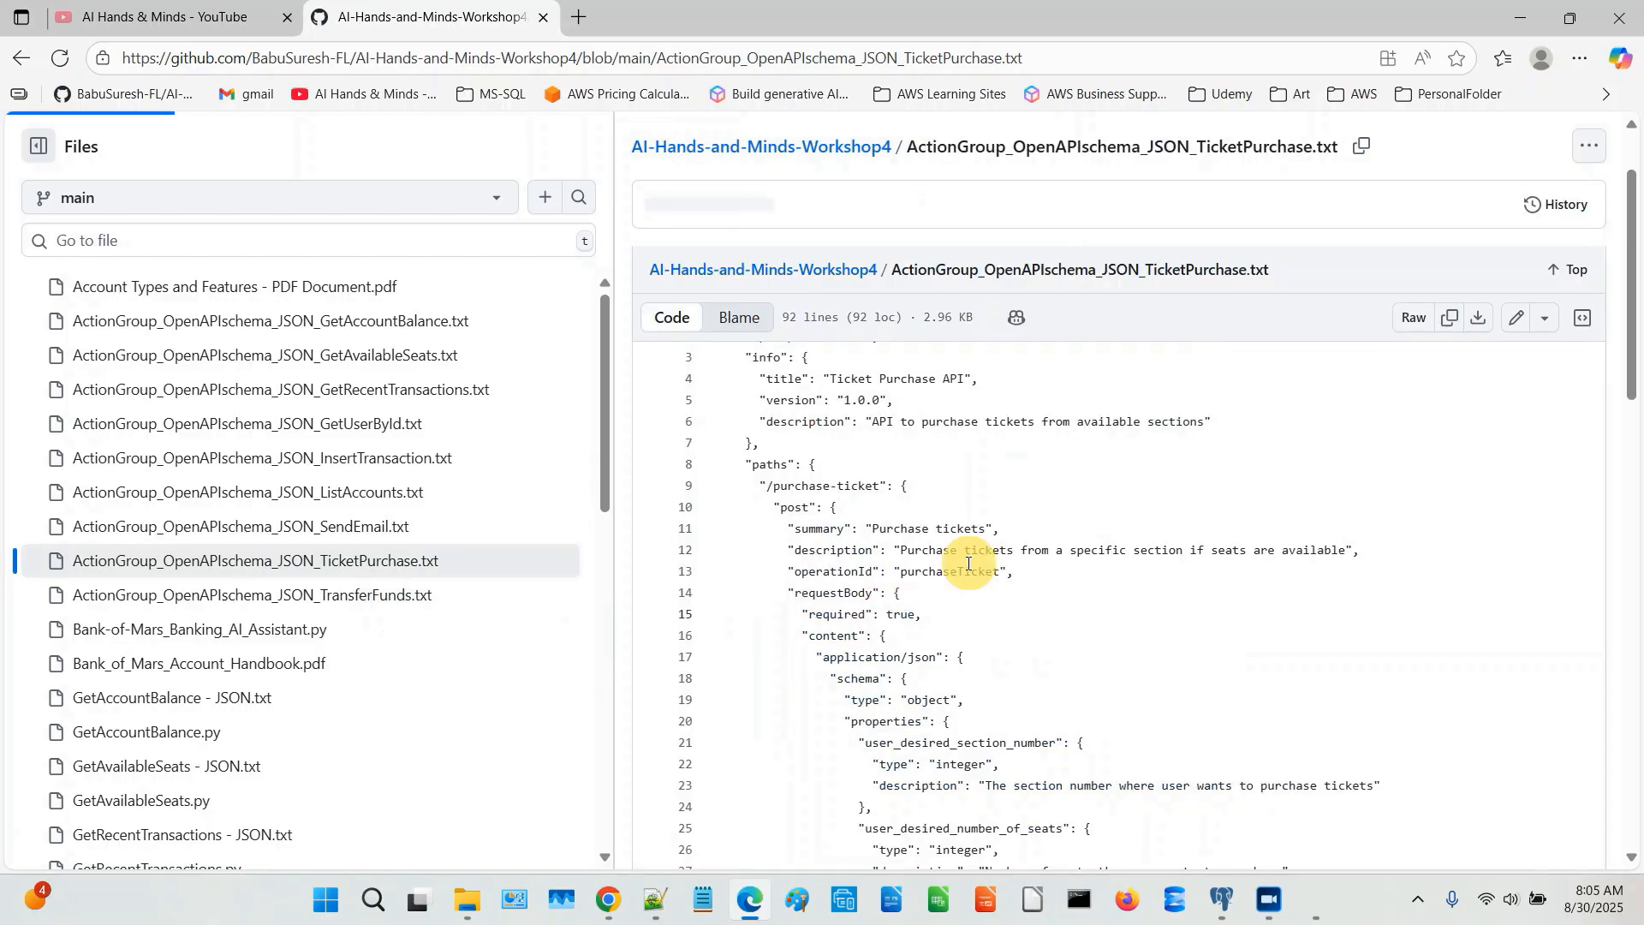
drag(730, 315, 818, 921)
right_click(853, 526)
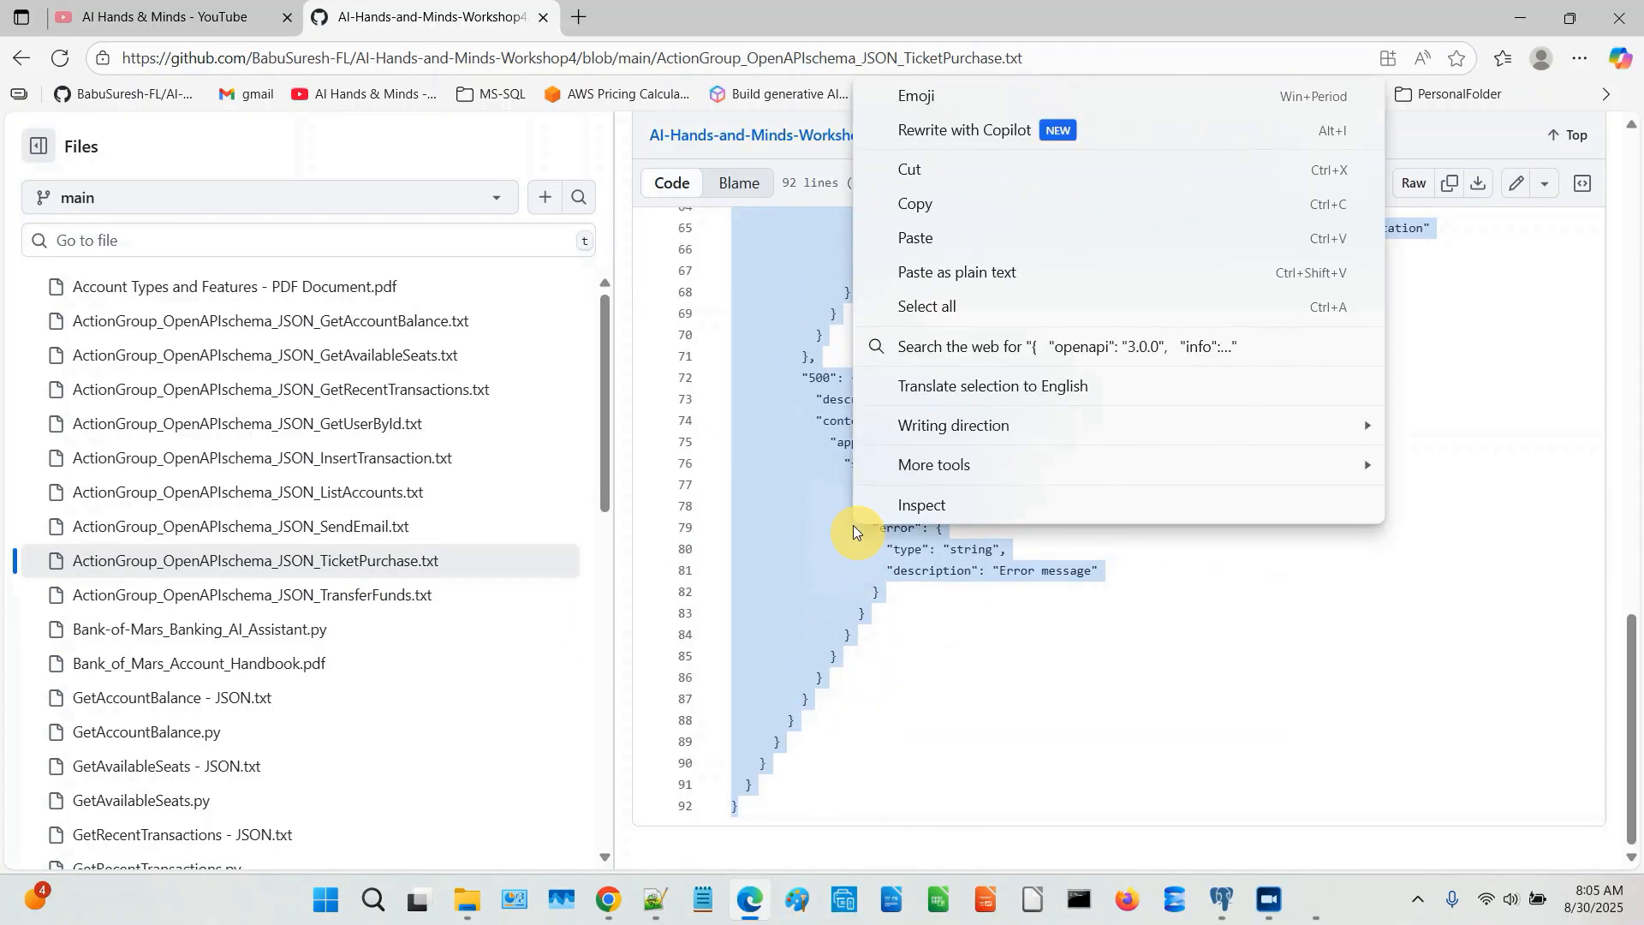
click(933, 219)
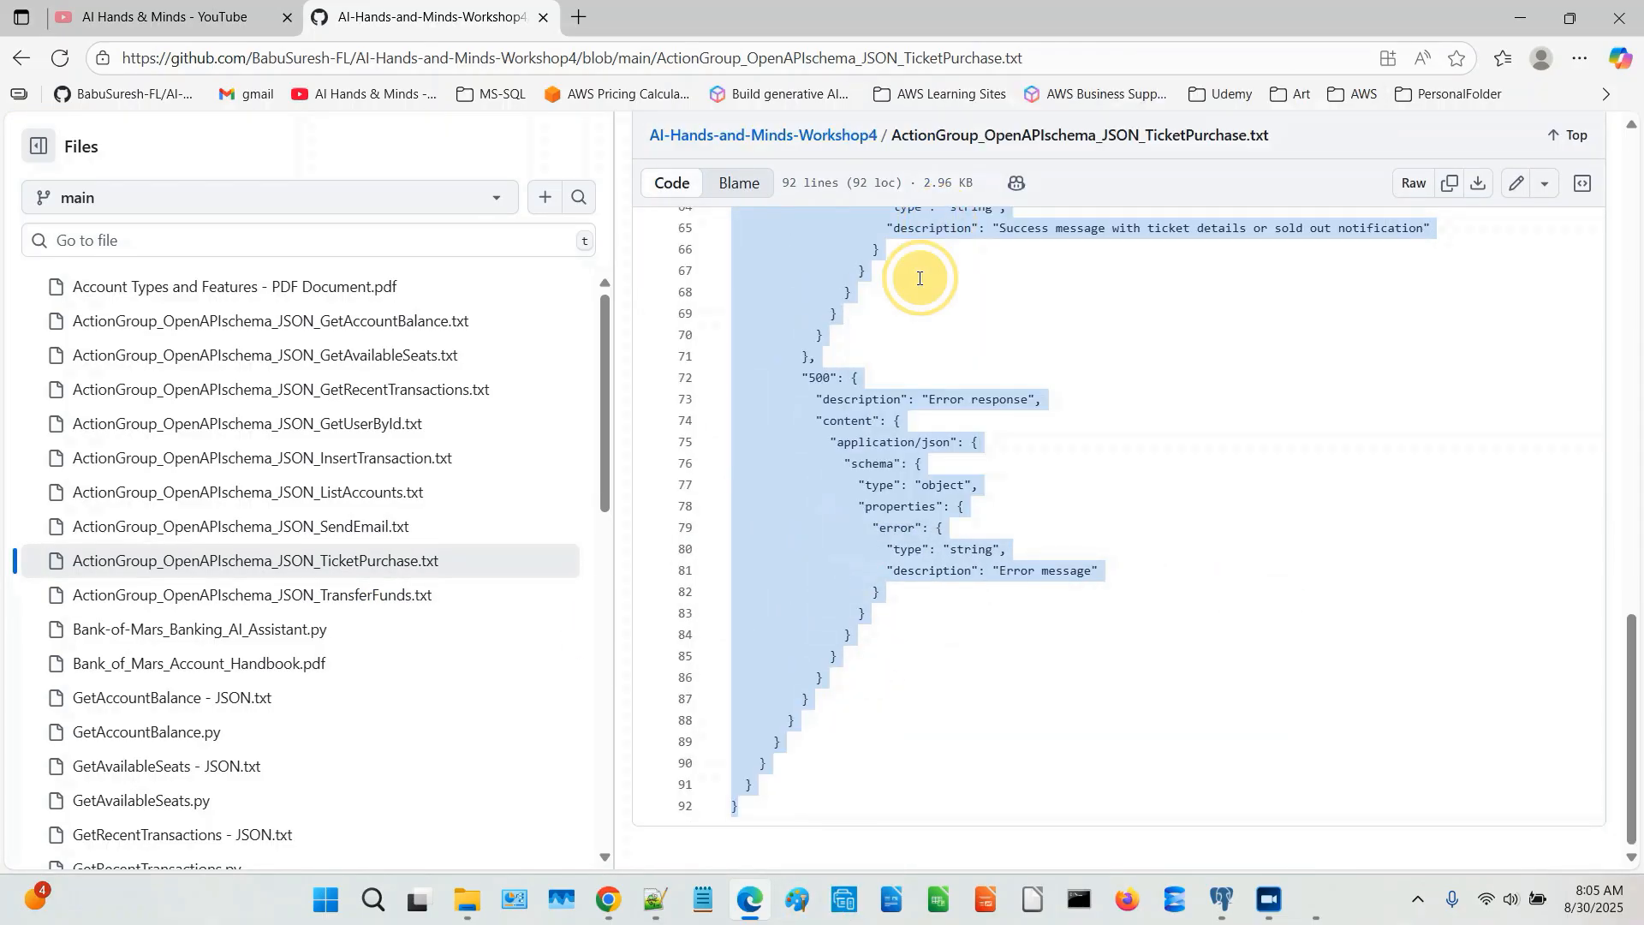
Paste the copied ticket purchase schema into the action group's in-line schema editor and create the action group.
click(618, 891)
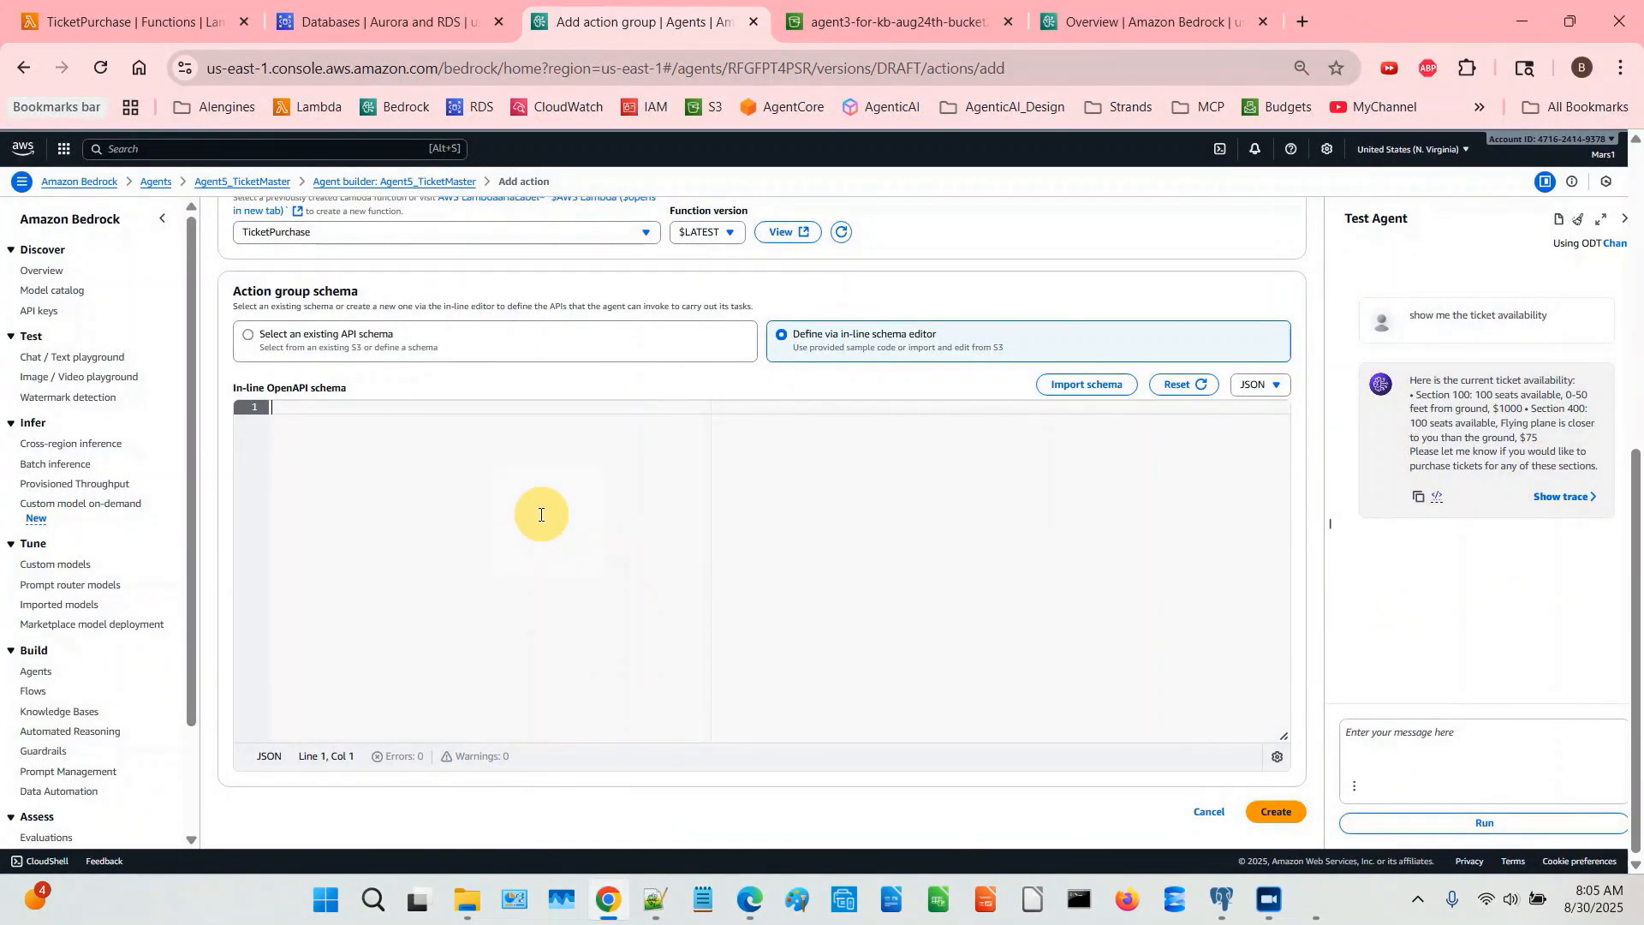
key(ctrl+v)
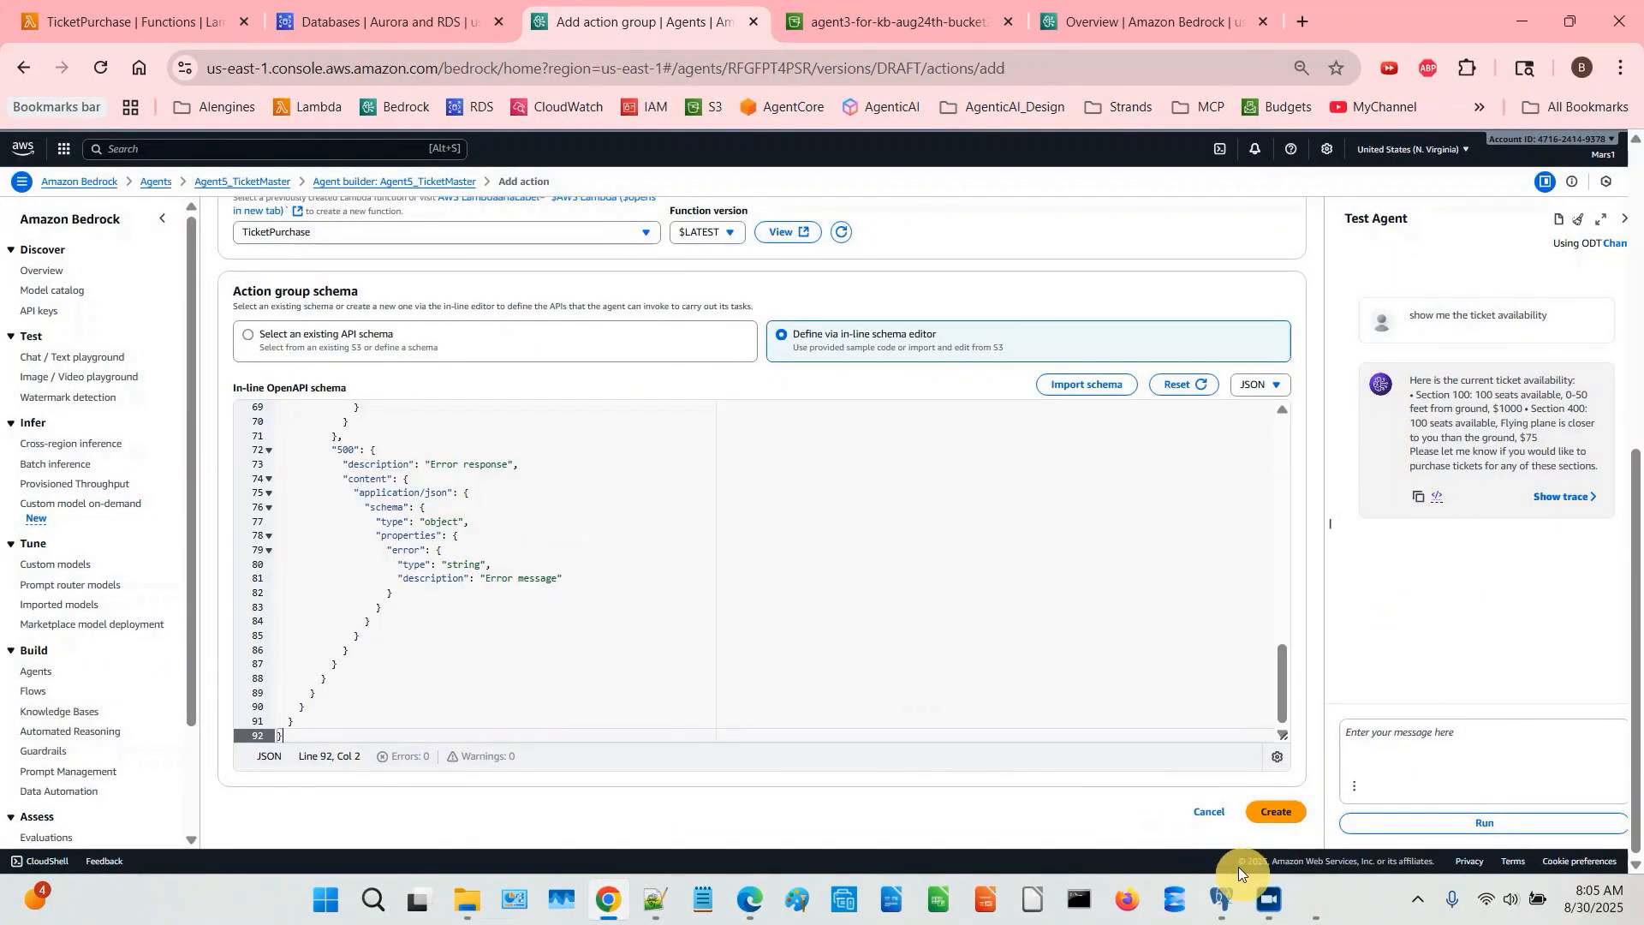
click(1281, 823)
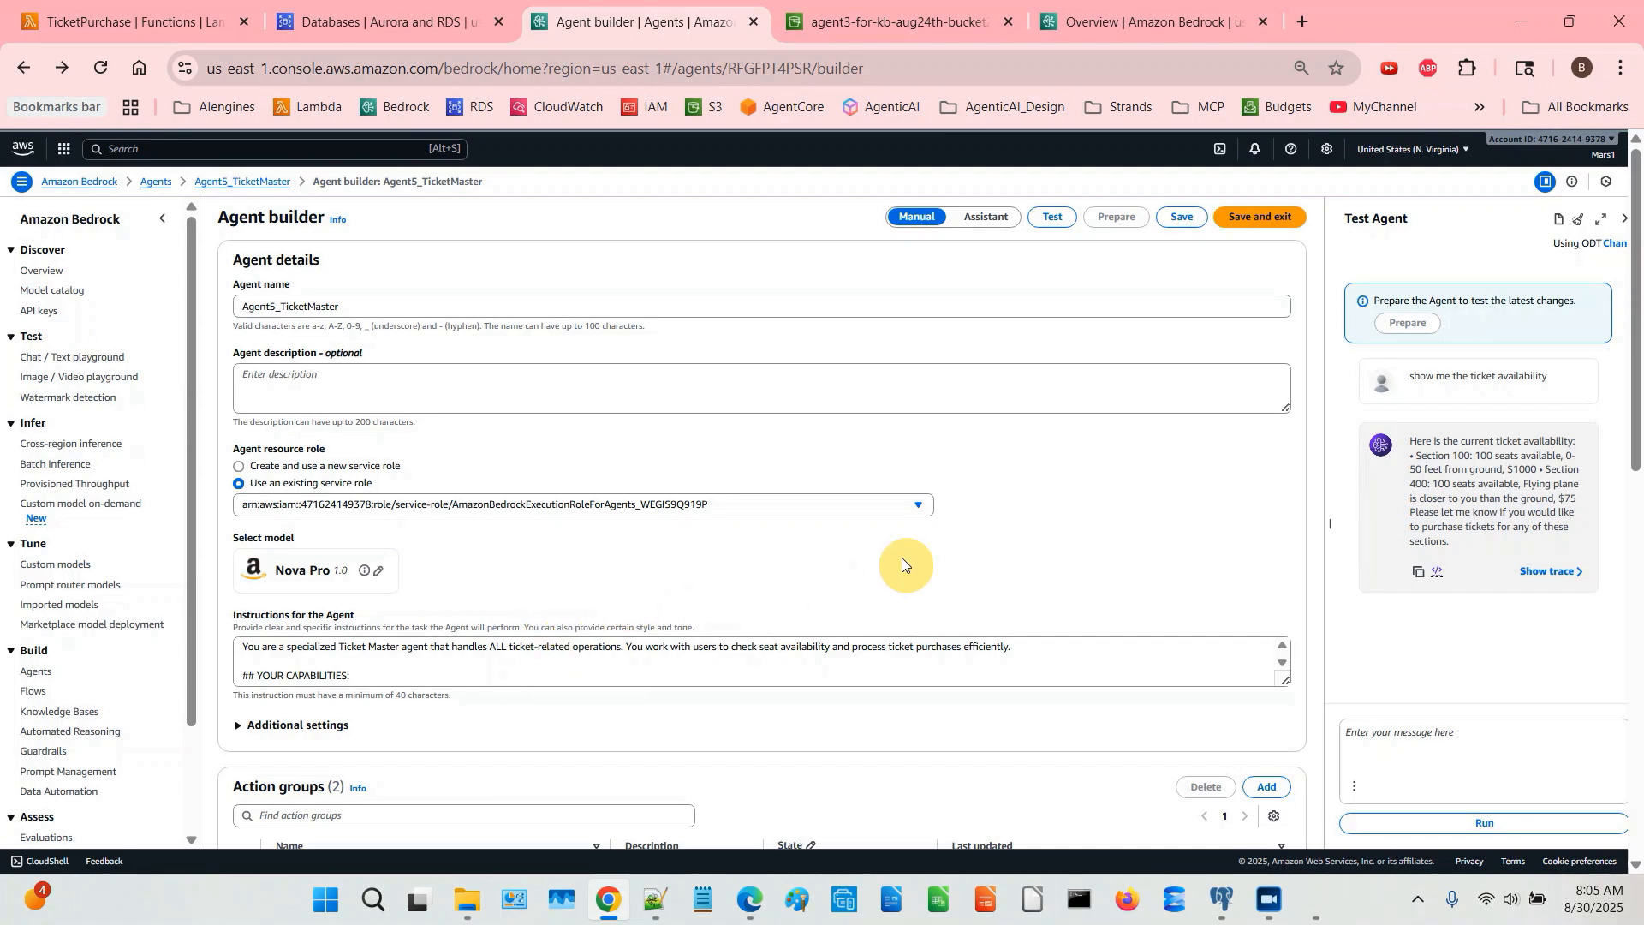
Save Agent5_TicketMaster with its new action group and exit the Agent Builder.
click(1177, 223)
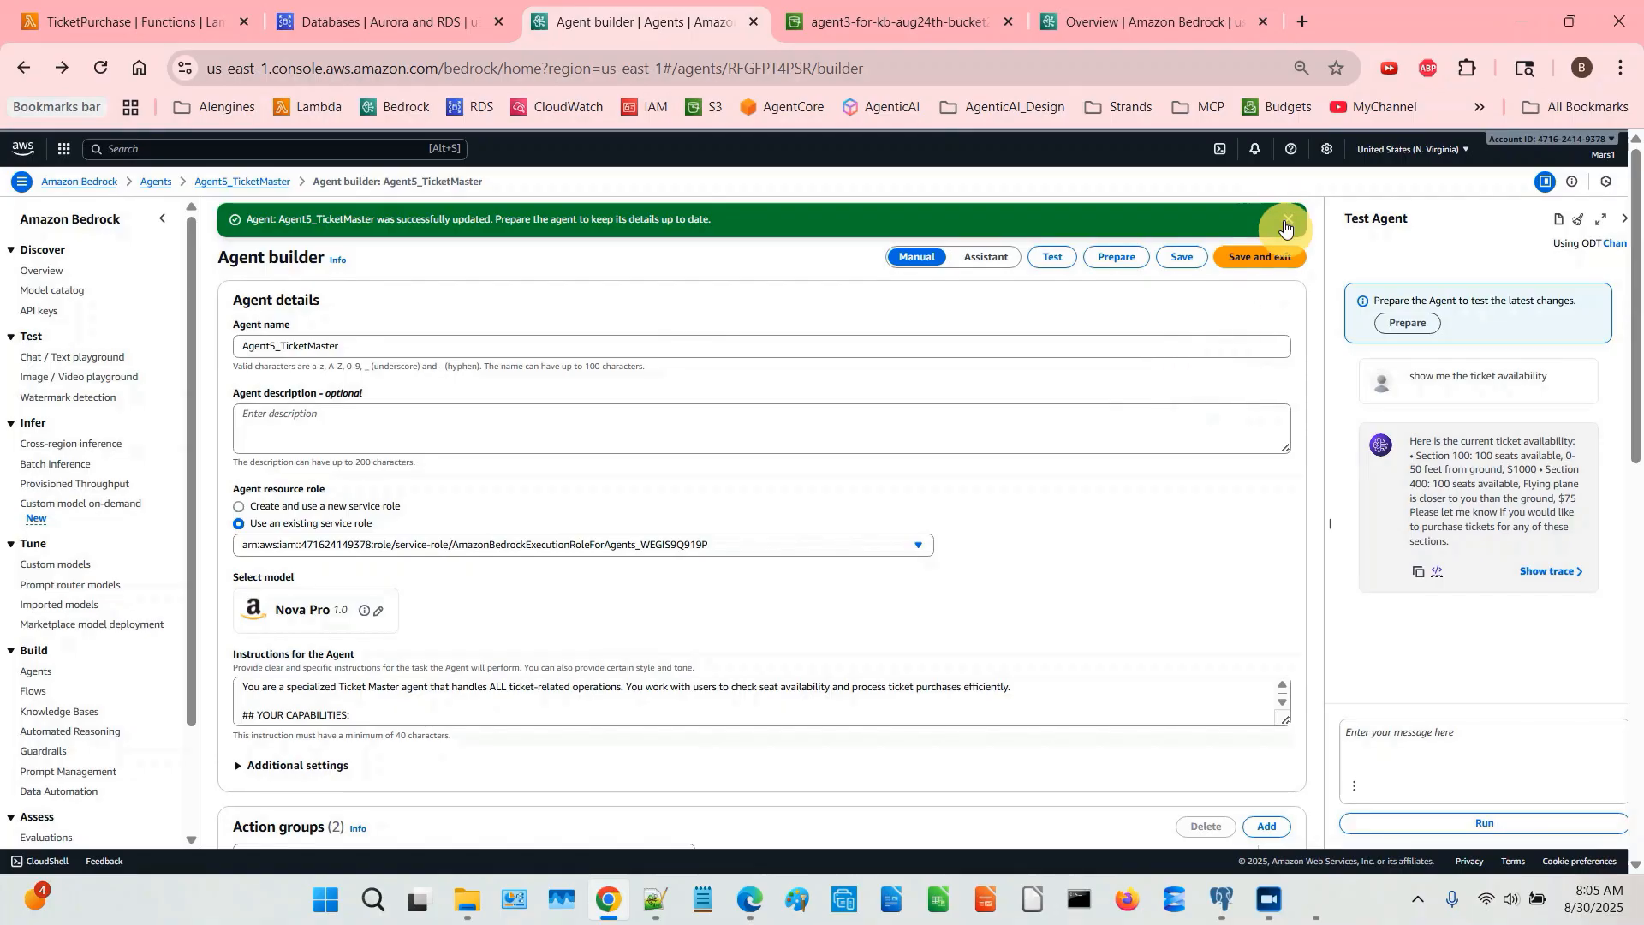
click(1285, 226)
click(1272, 218)
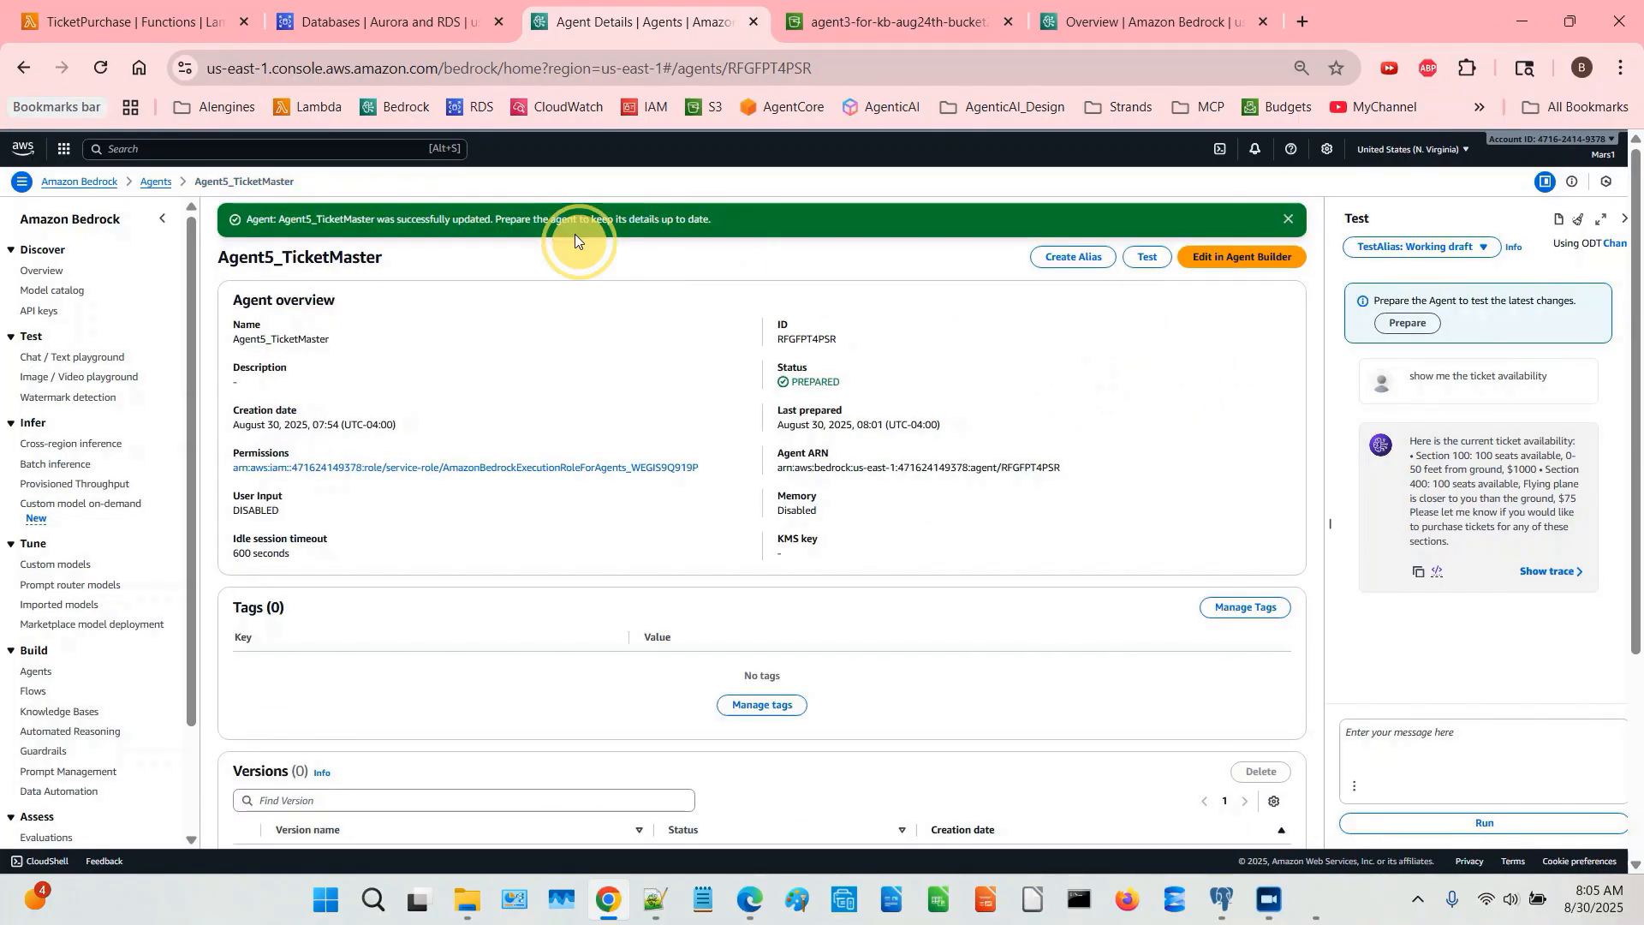
Clear the default code of the TicketPurchase Lambda function and upload pg8000.zip as its code package.
click(136, 20)
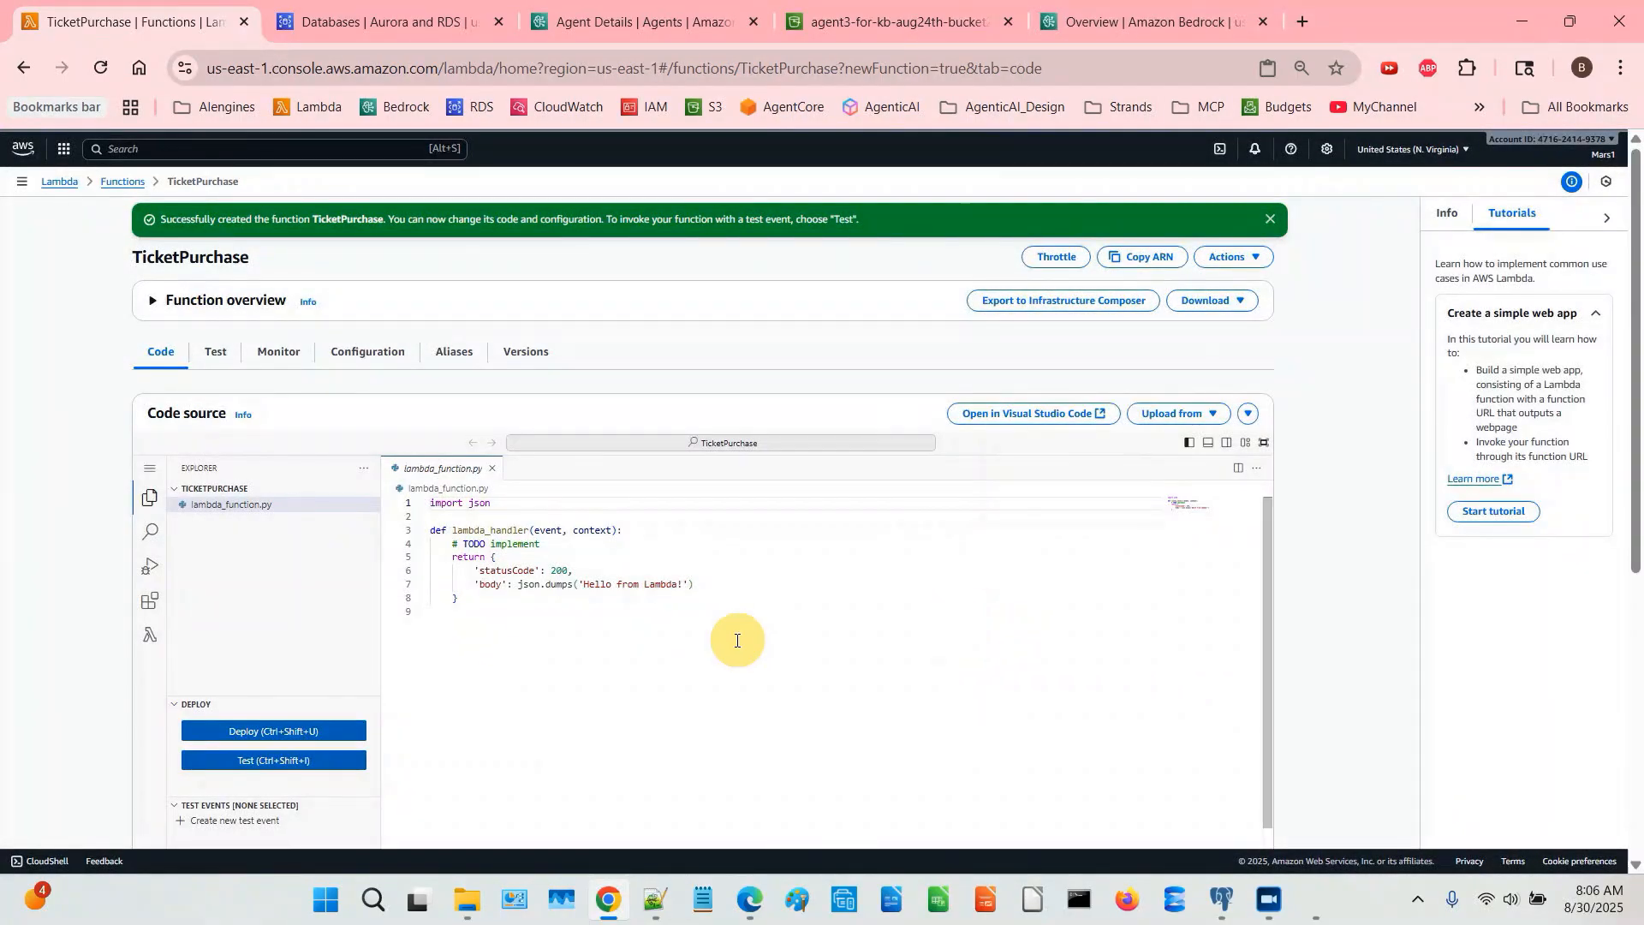
drag(464, 600, 433, 470)
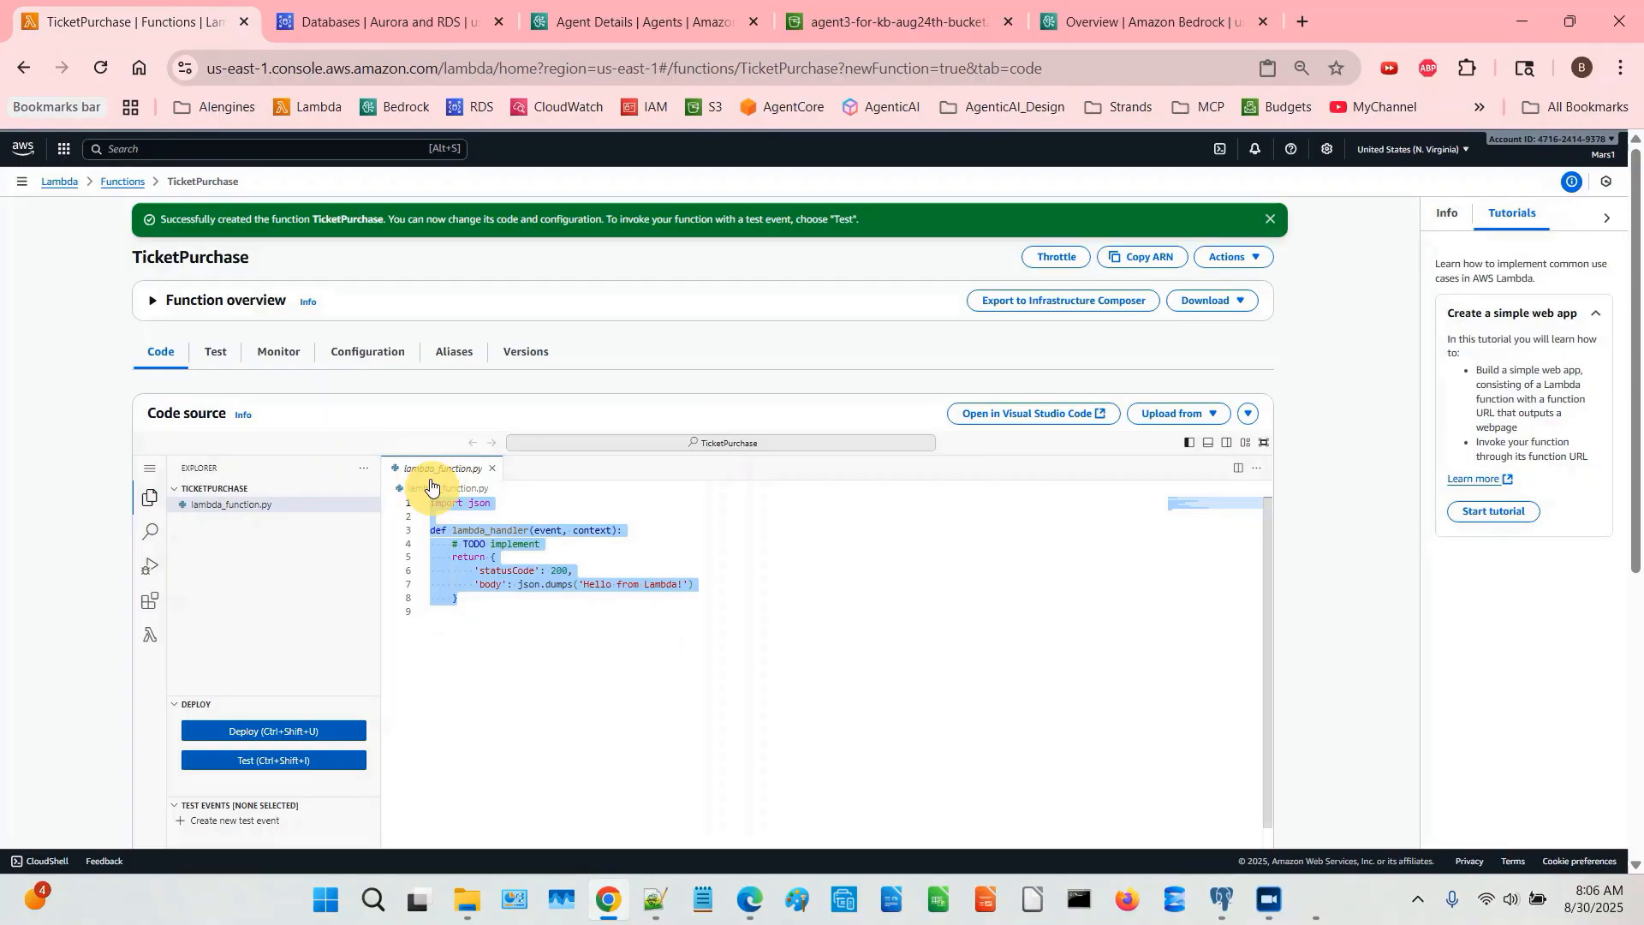
key(BackSpace)
click(1167, 417)
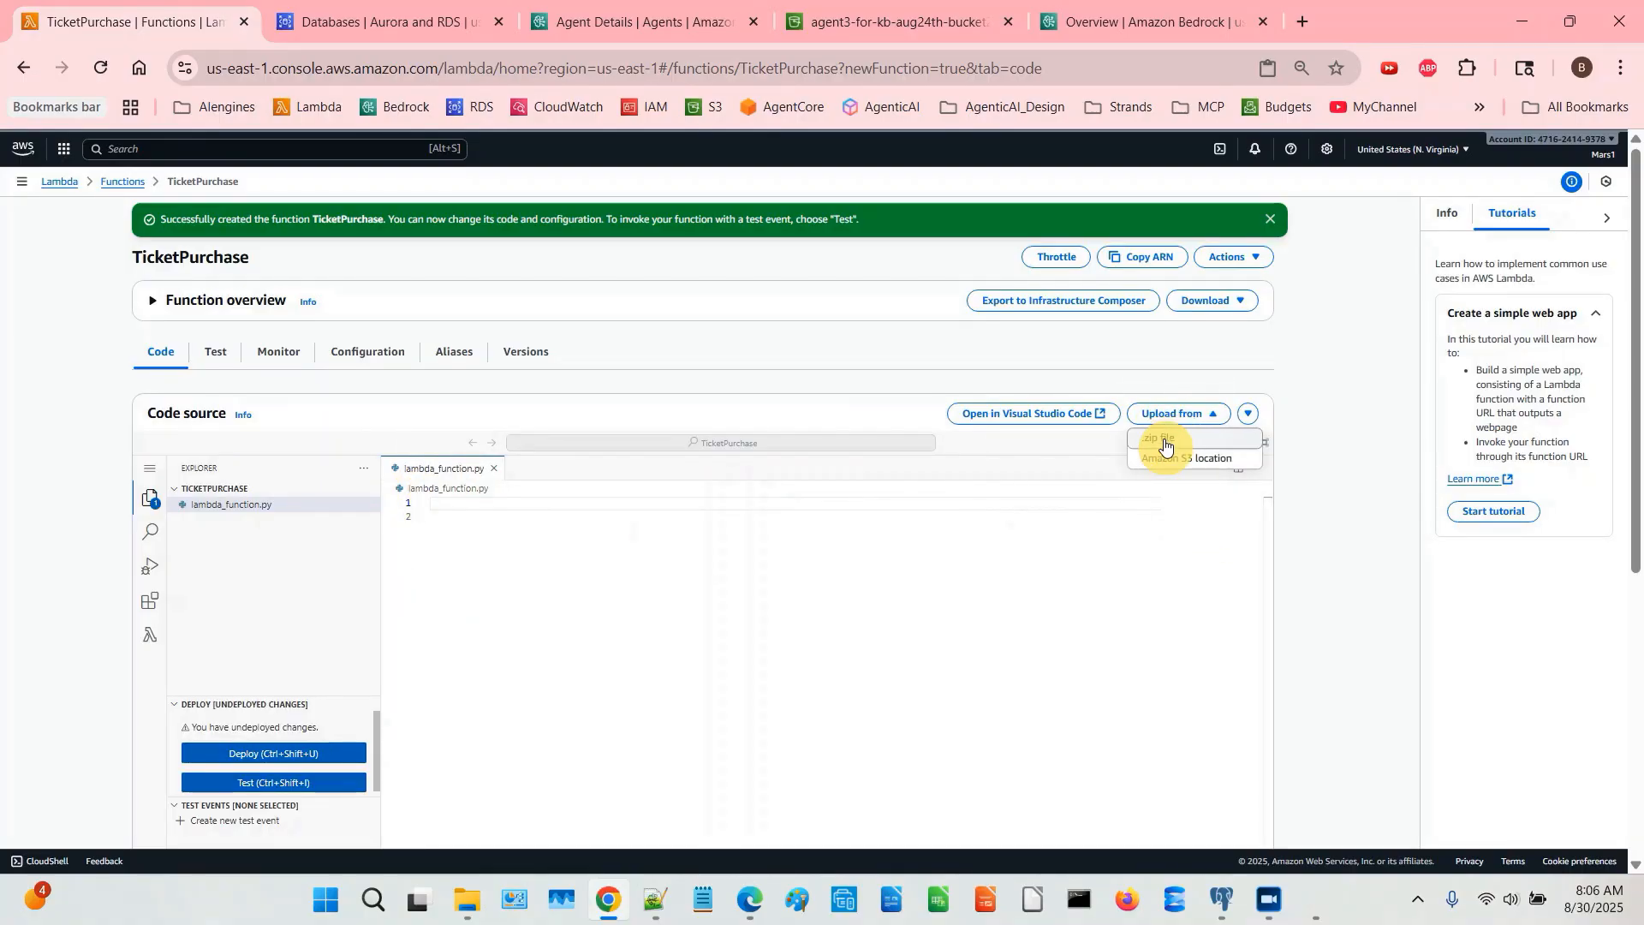
click(1169, 441)
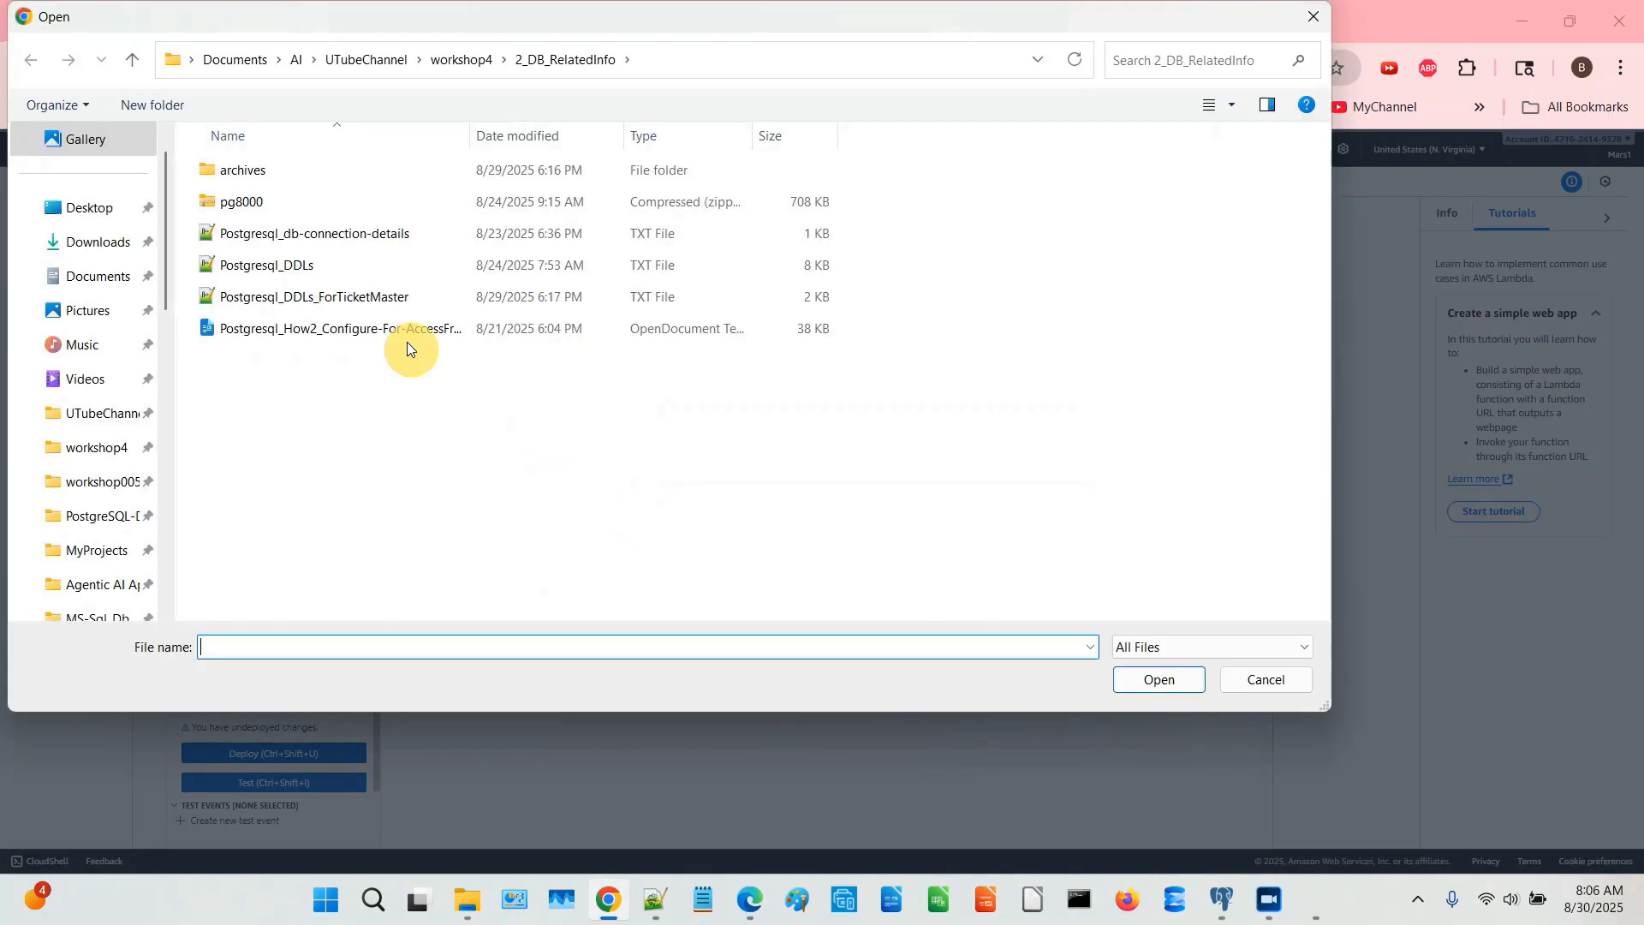
double_click(222, 204)
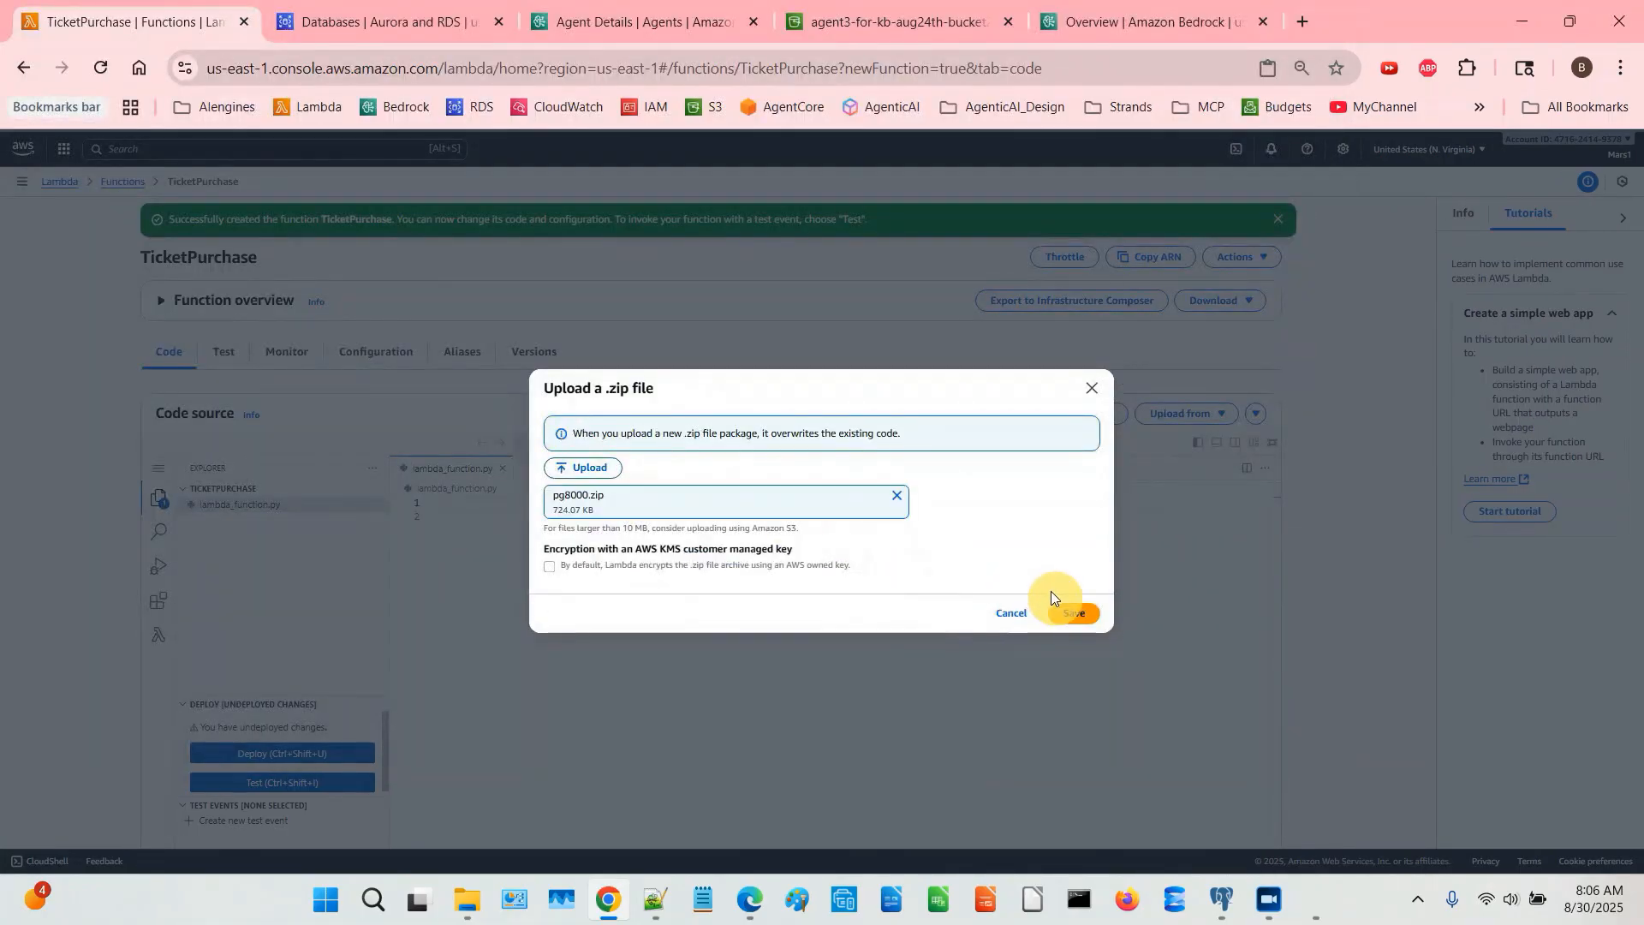
click(1077, 617)
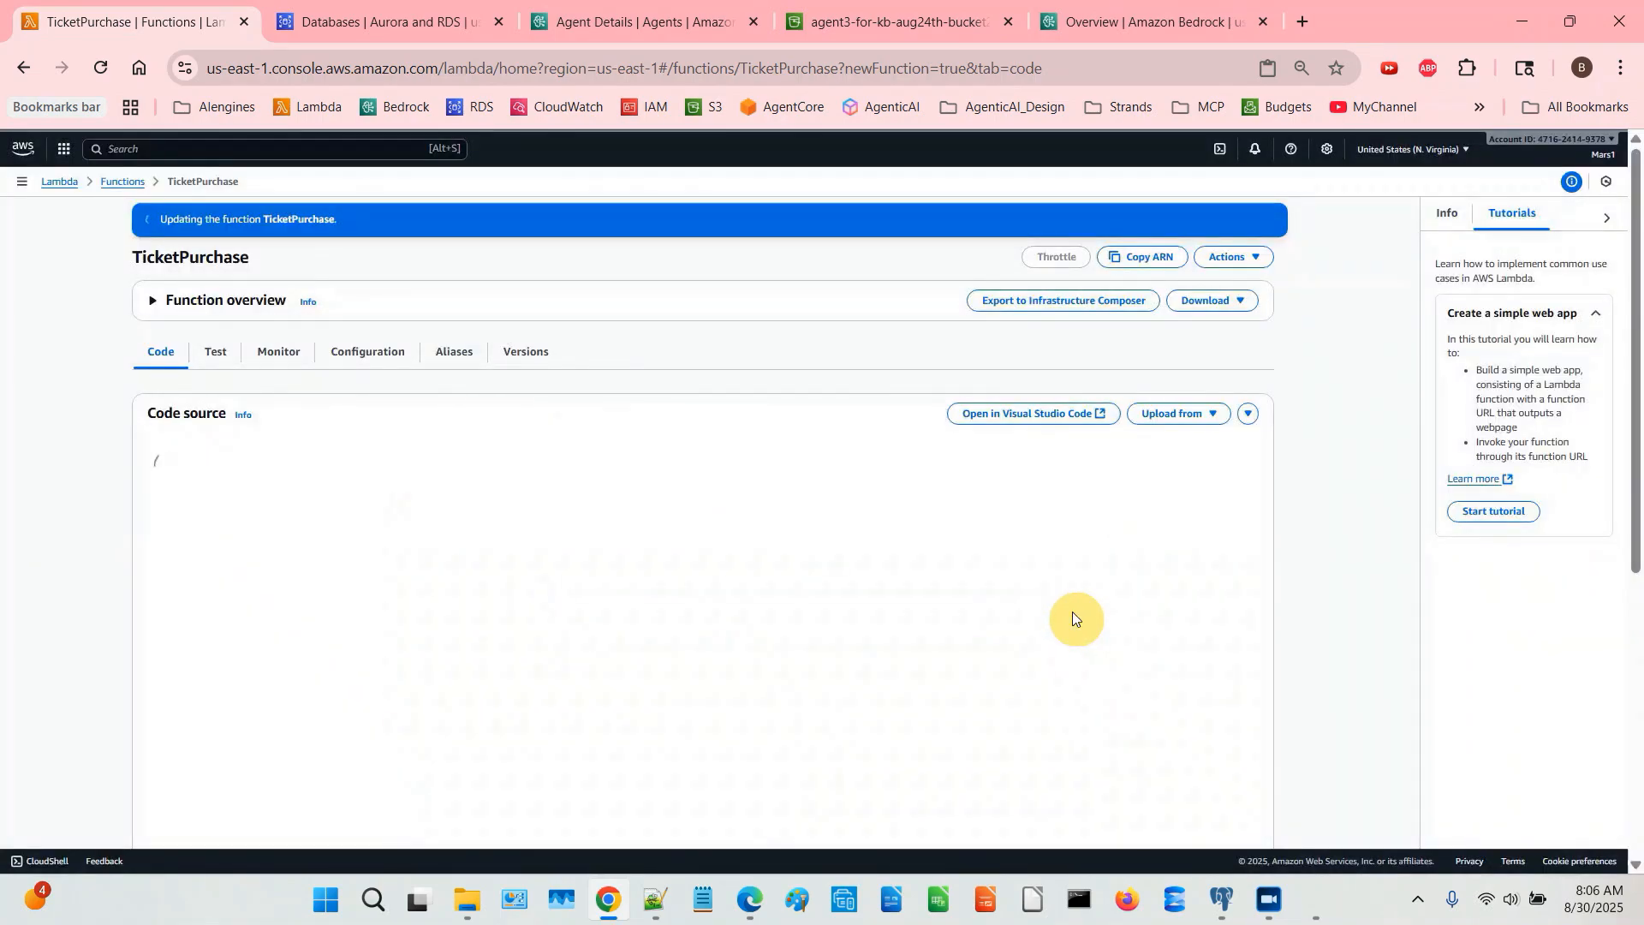
click(854, 635)
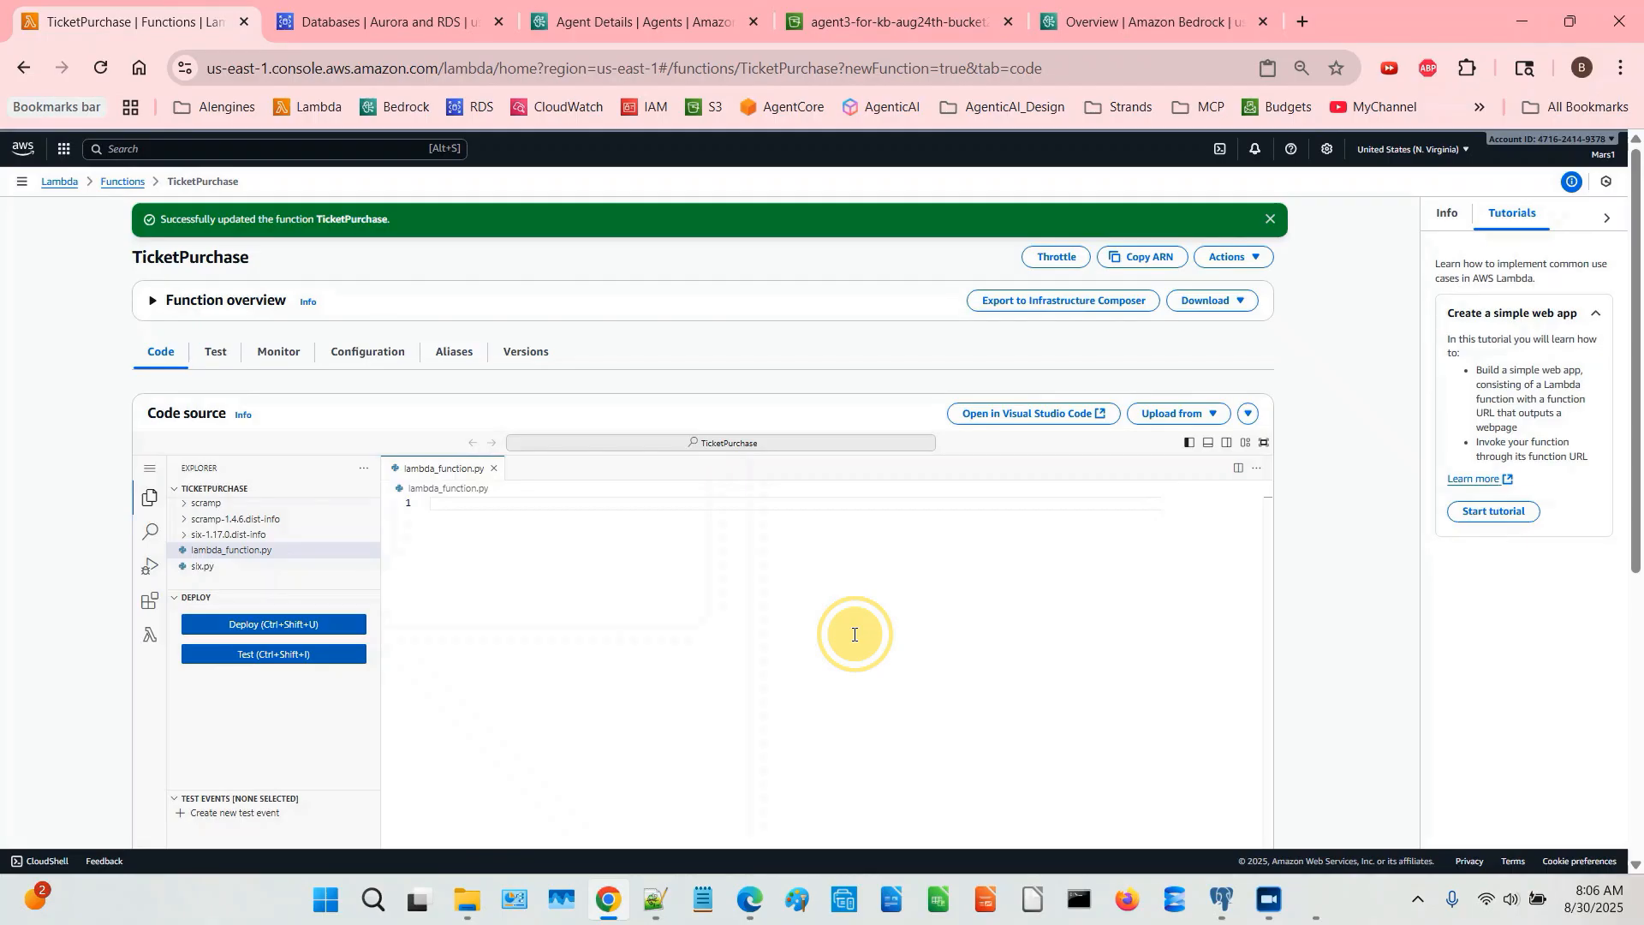
Copy the entire code of TicketPurchase.py from the GitHub repository.
click(751, 897)
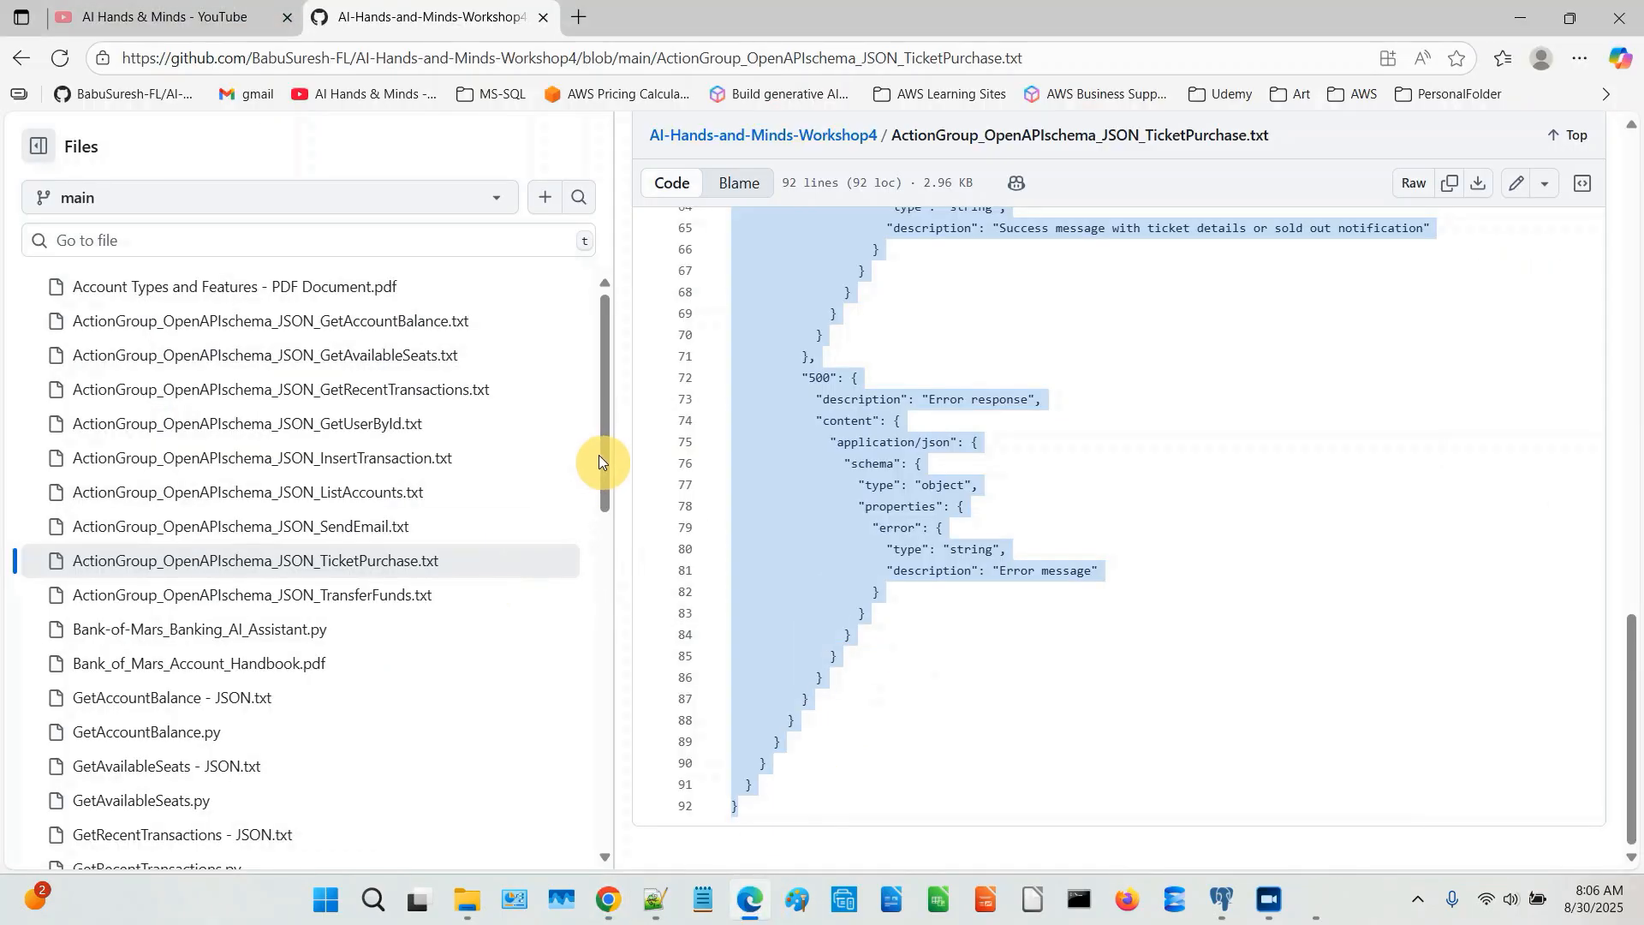
drag(598, 455, 581, 825)
click(151, 789)
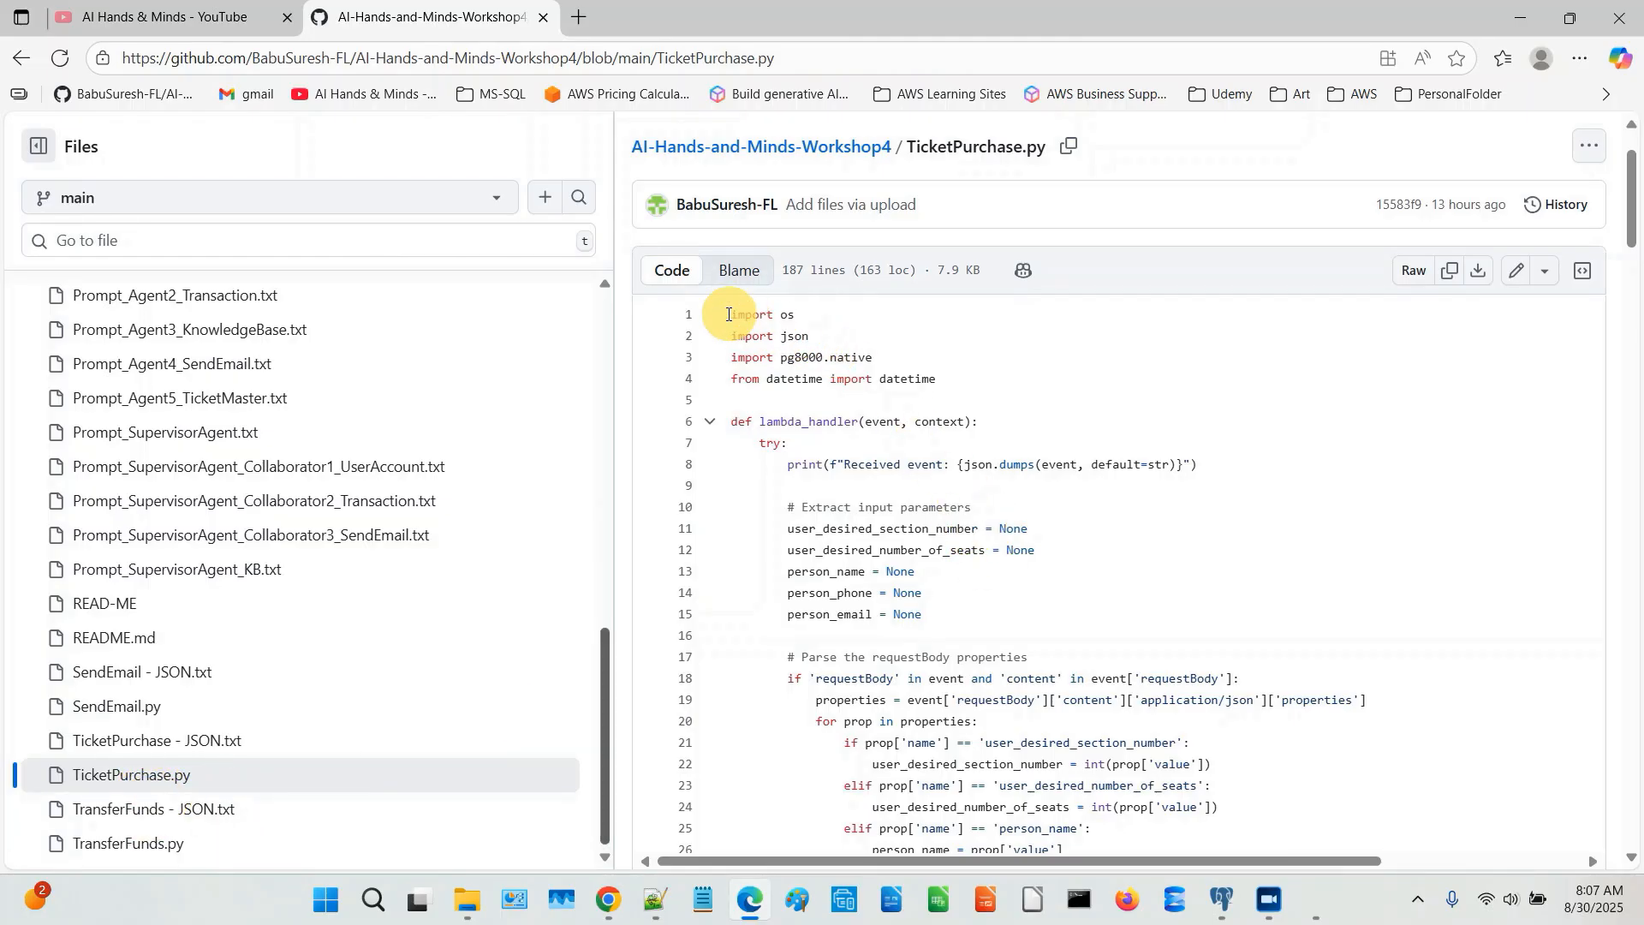
drag(726, 314, 785, 915)
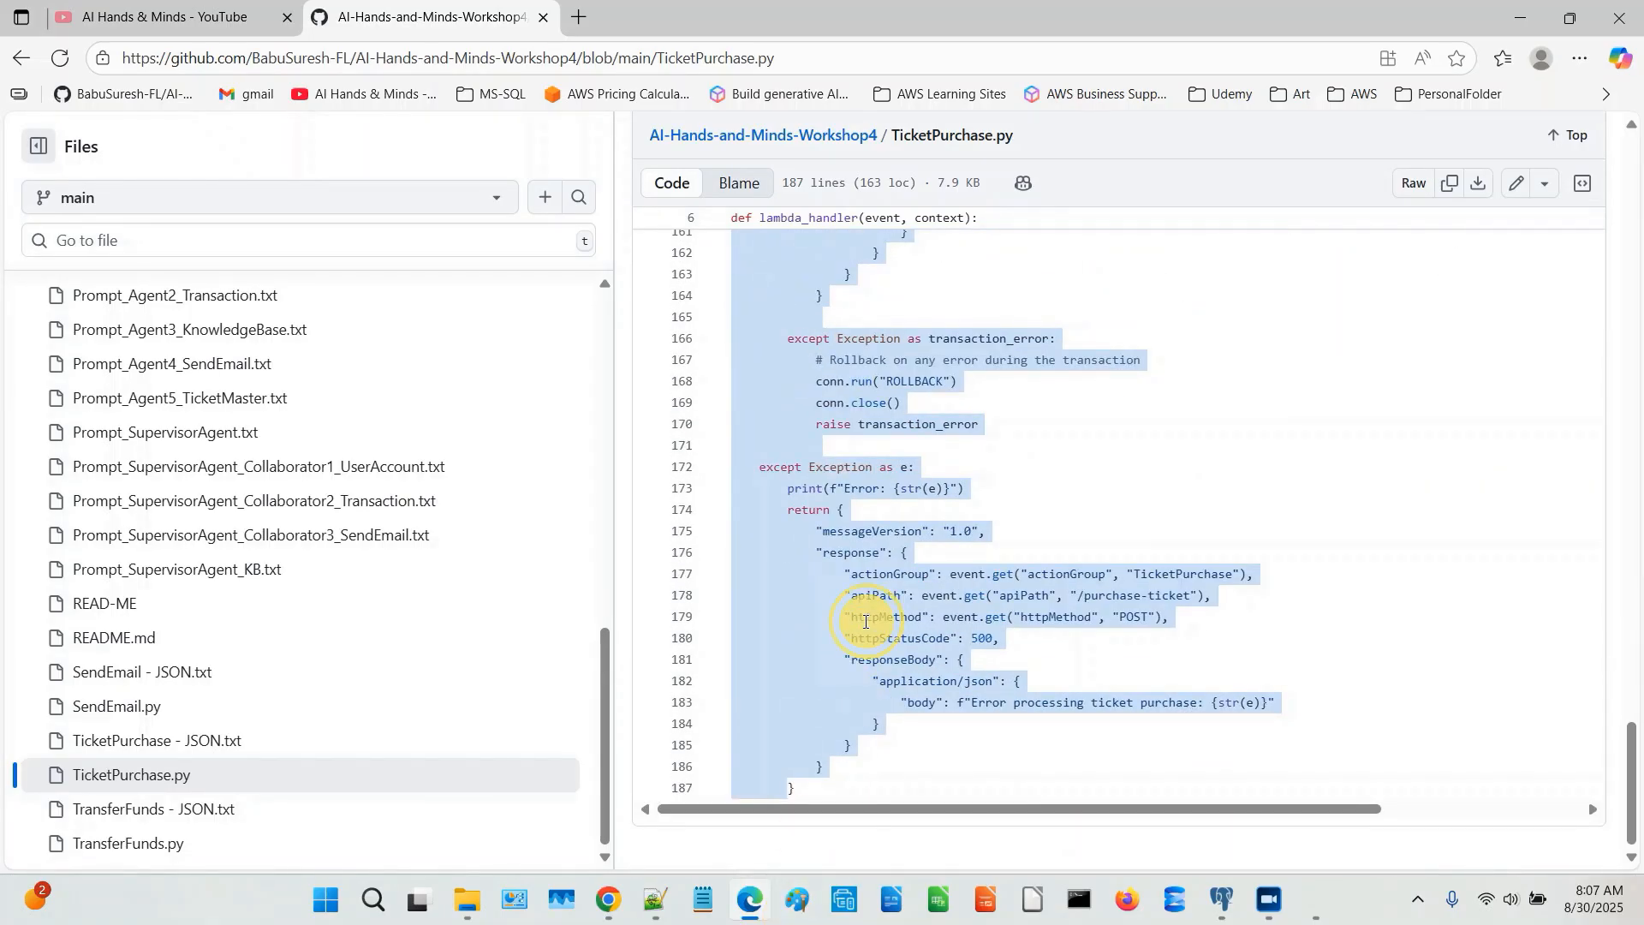
right_click(874, 625)
click(921, 298)
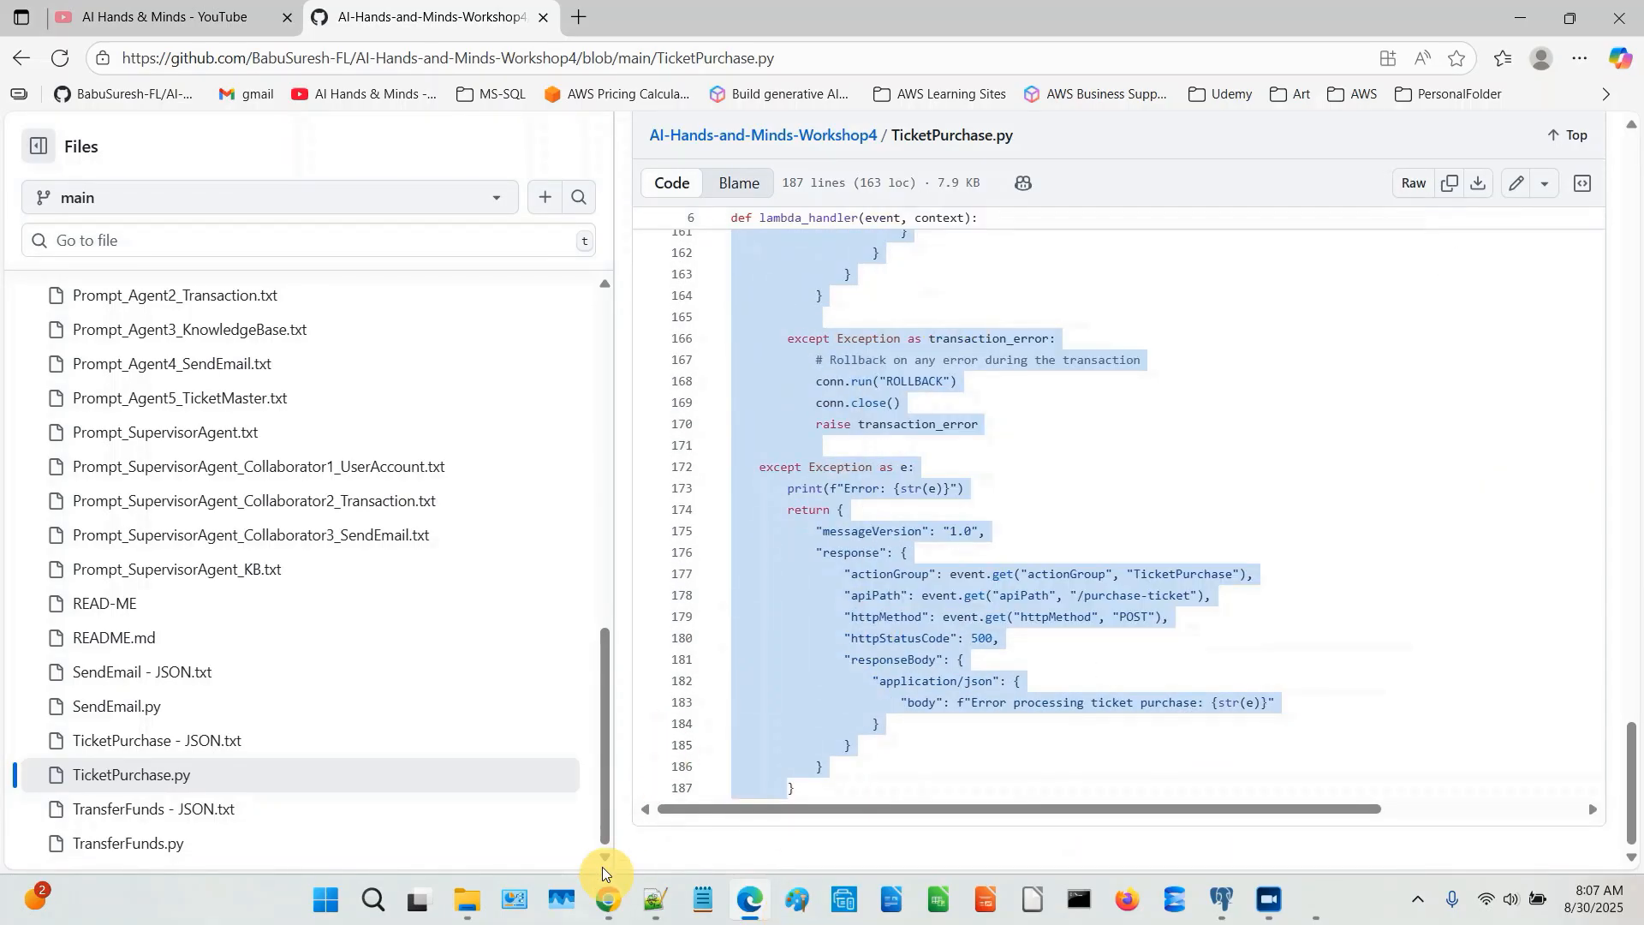
Paste the copied code into lambda_function.py of the TicketPurchase function and deploy it.
click(608, 898)
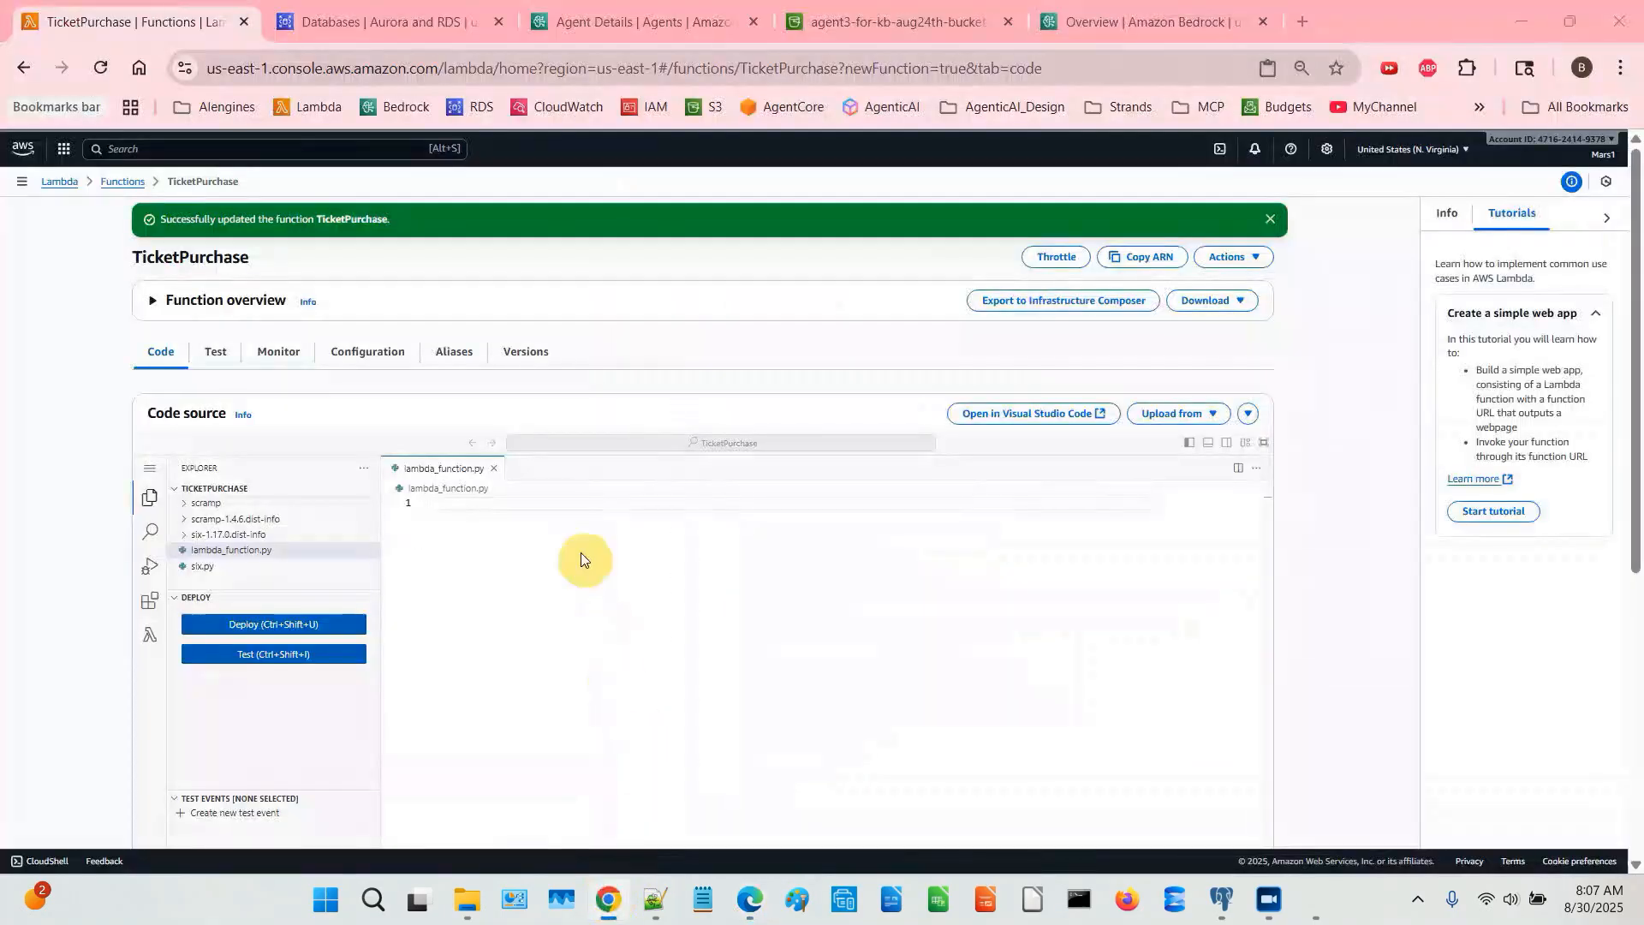
right_click(572, 506)
click(620, 602)
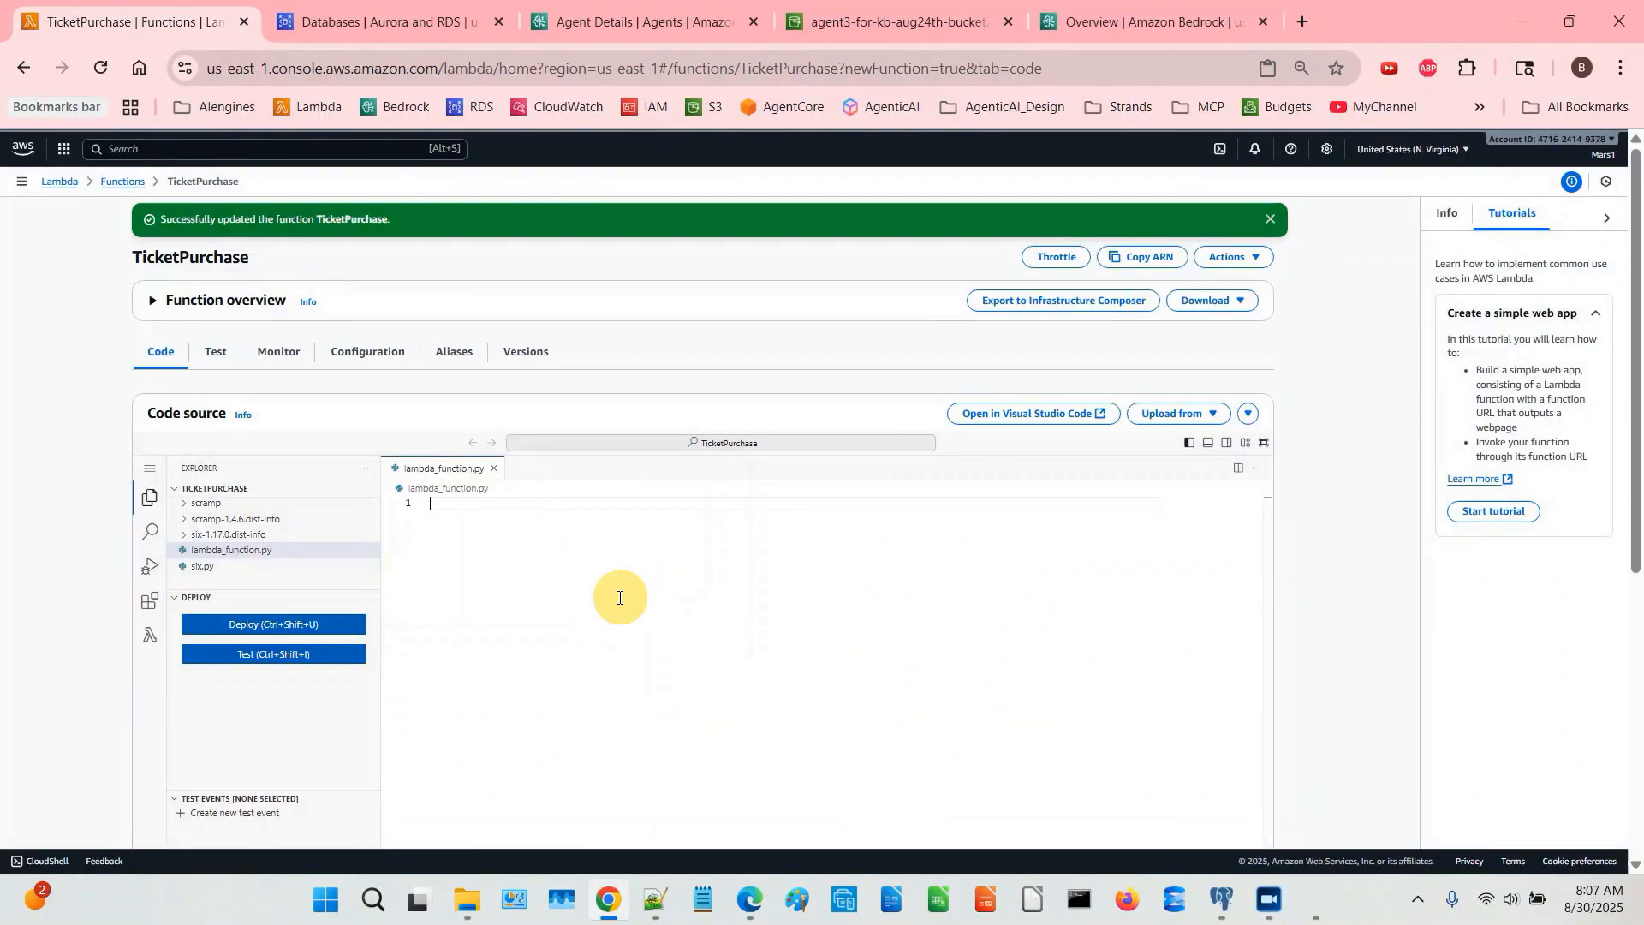
click(354, 650)
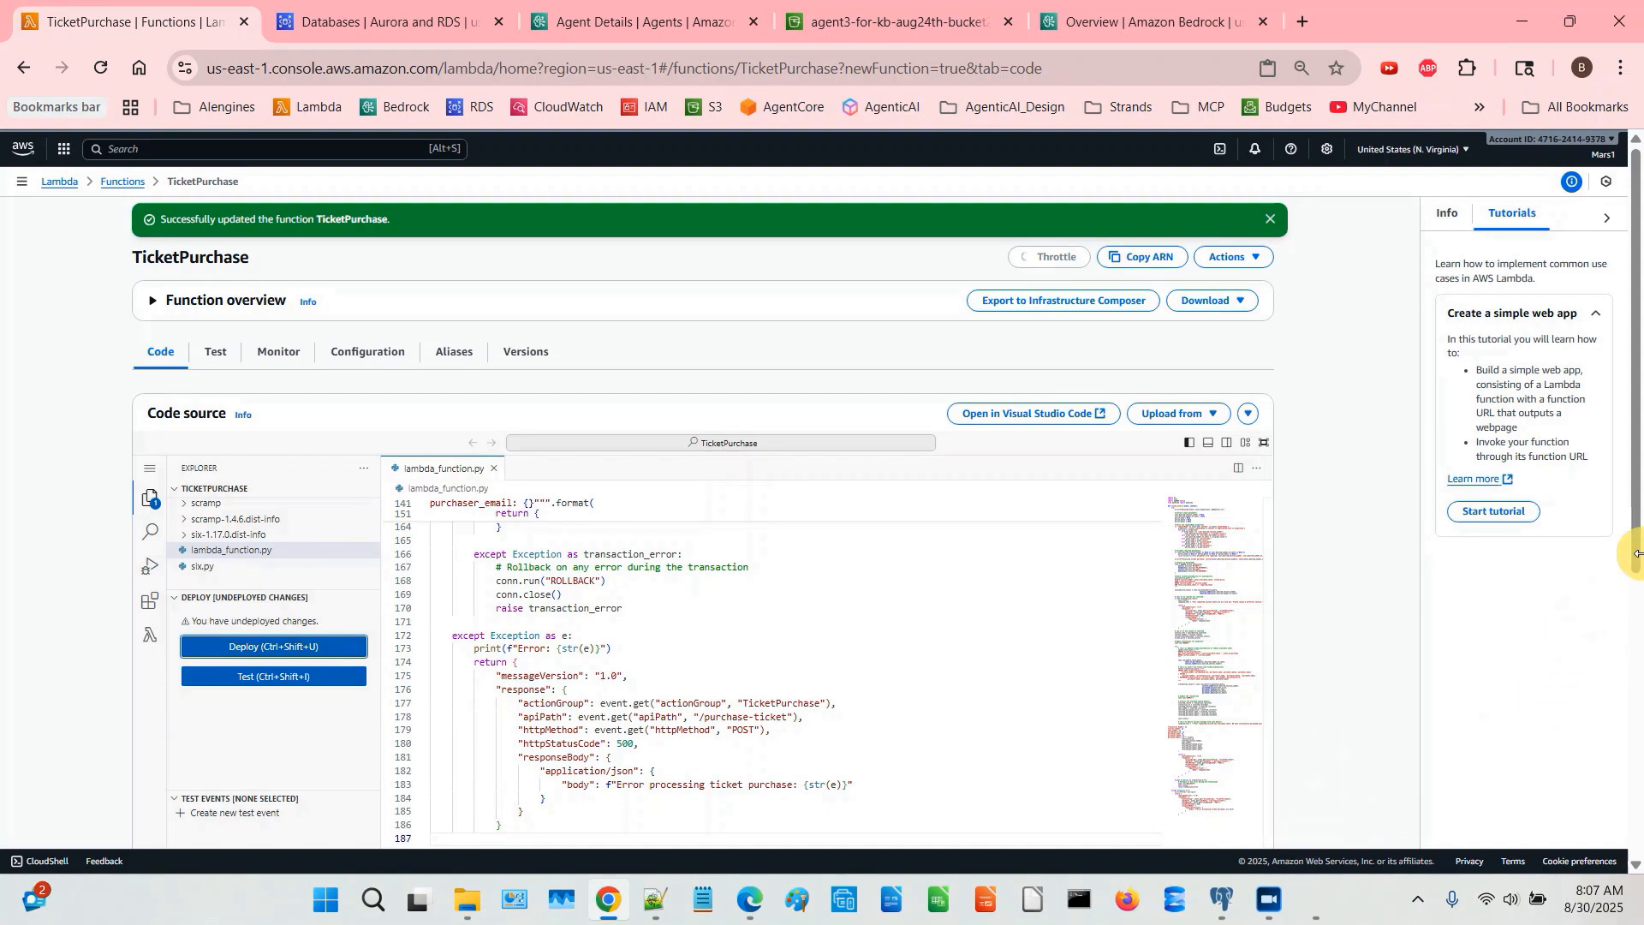
scroll(1638, 632, down, 2)
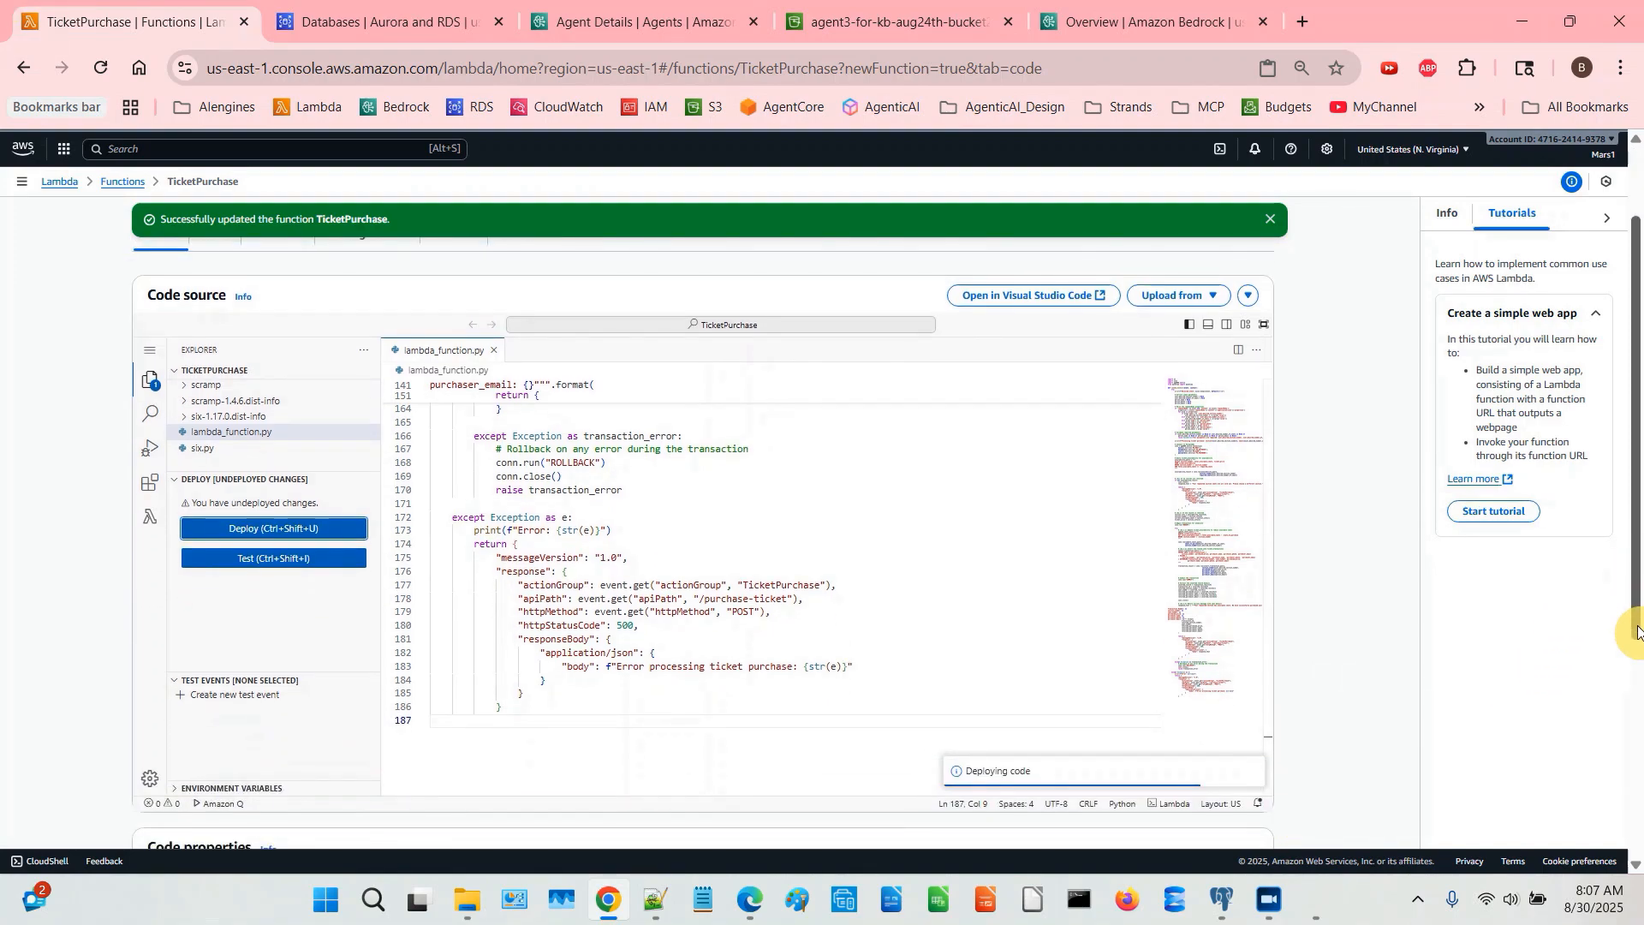
scroll(1636, 603, up, 2)
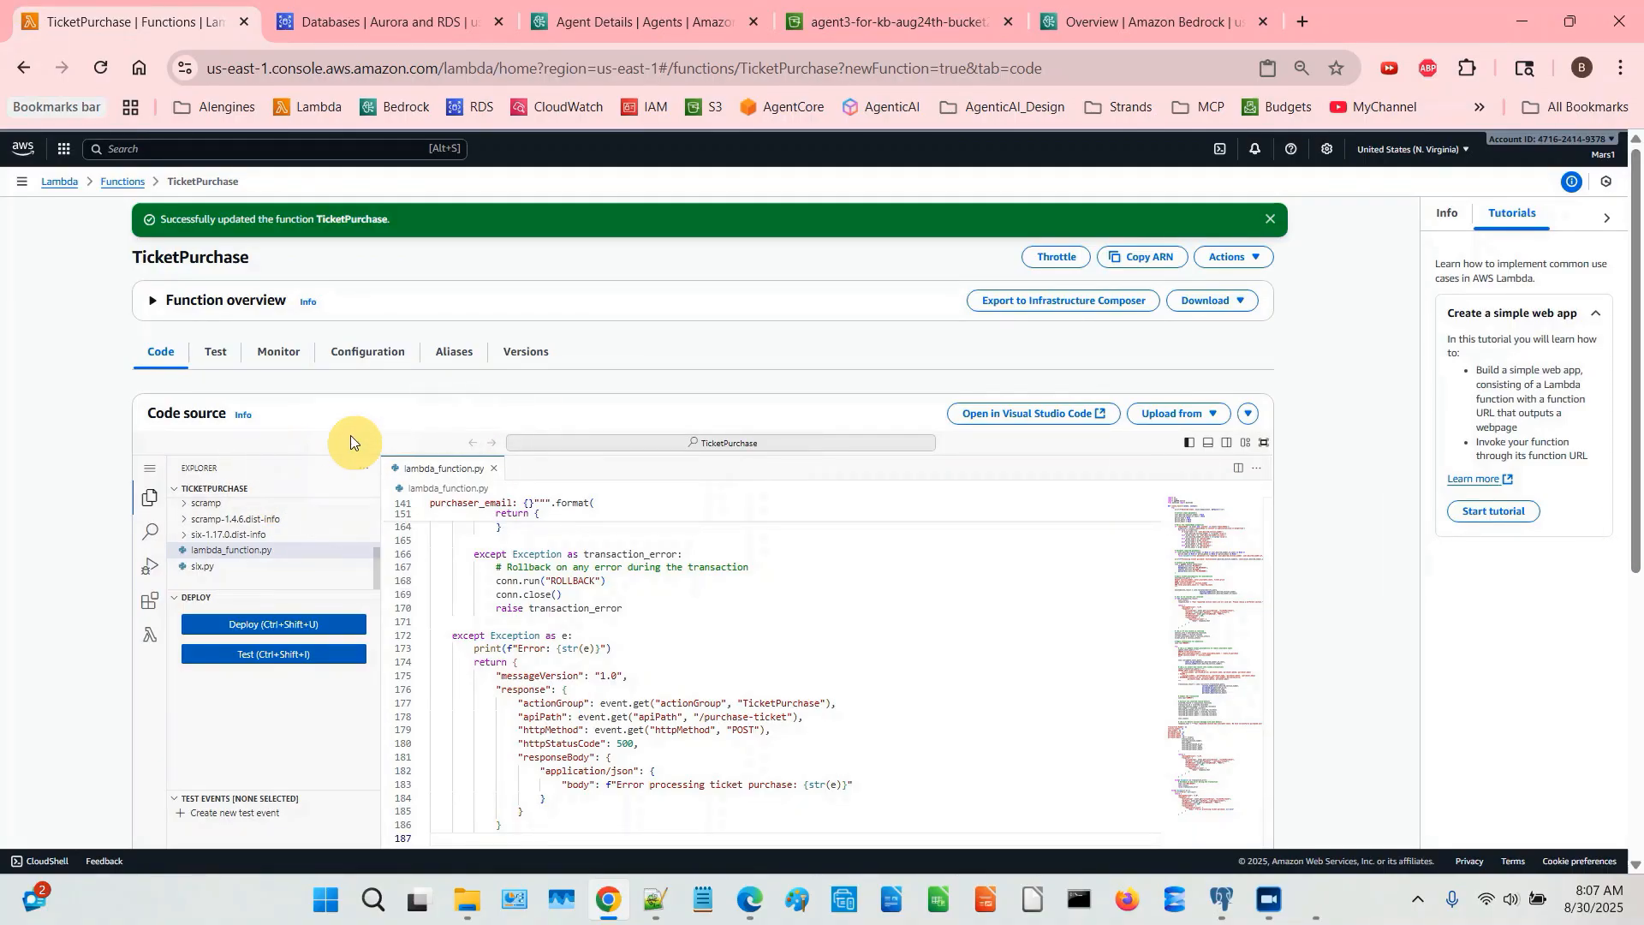
Set the TicketPurchase function's timeout to 1 min 3 sec in its general configuration and save.
click(363, 355)
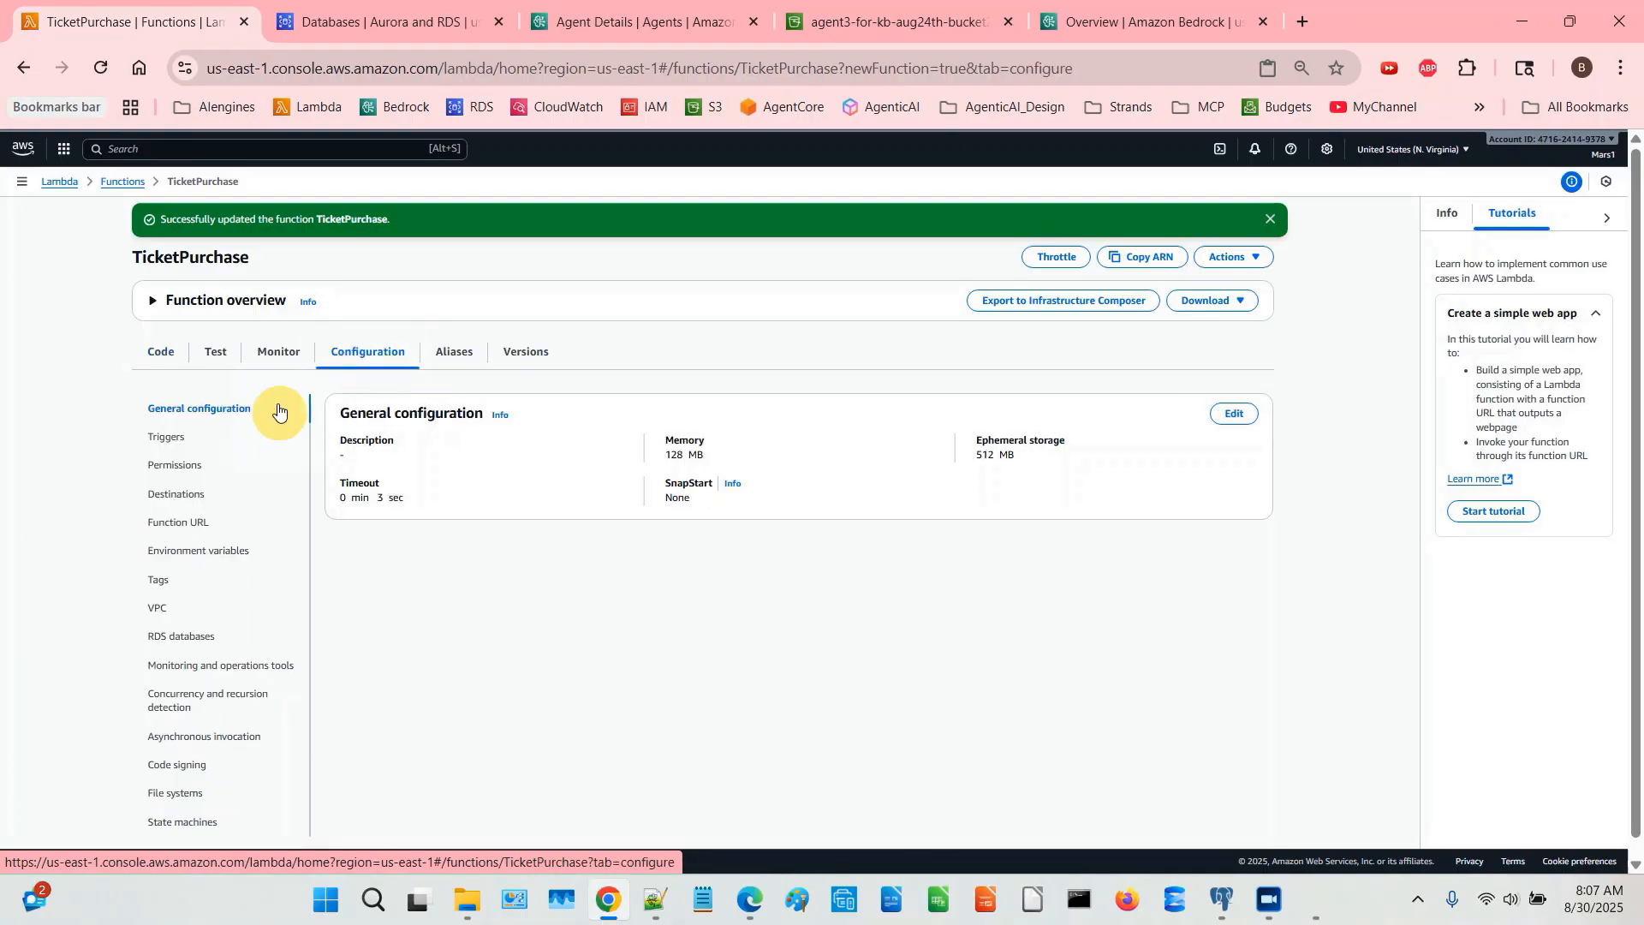
click(1231, 415)
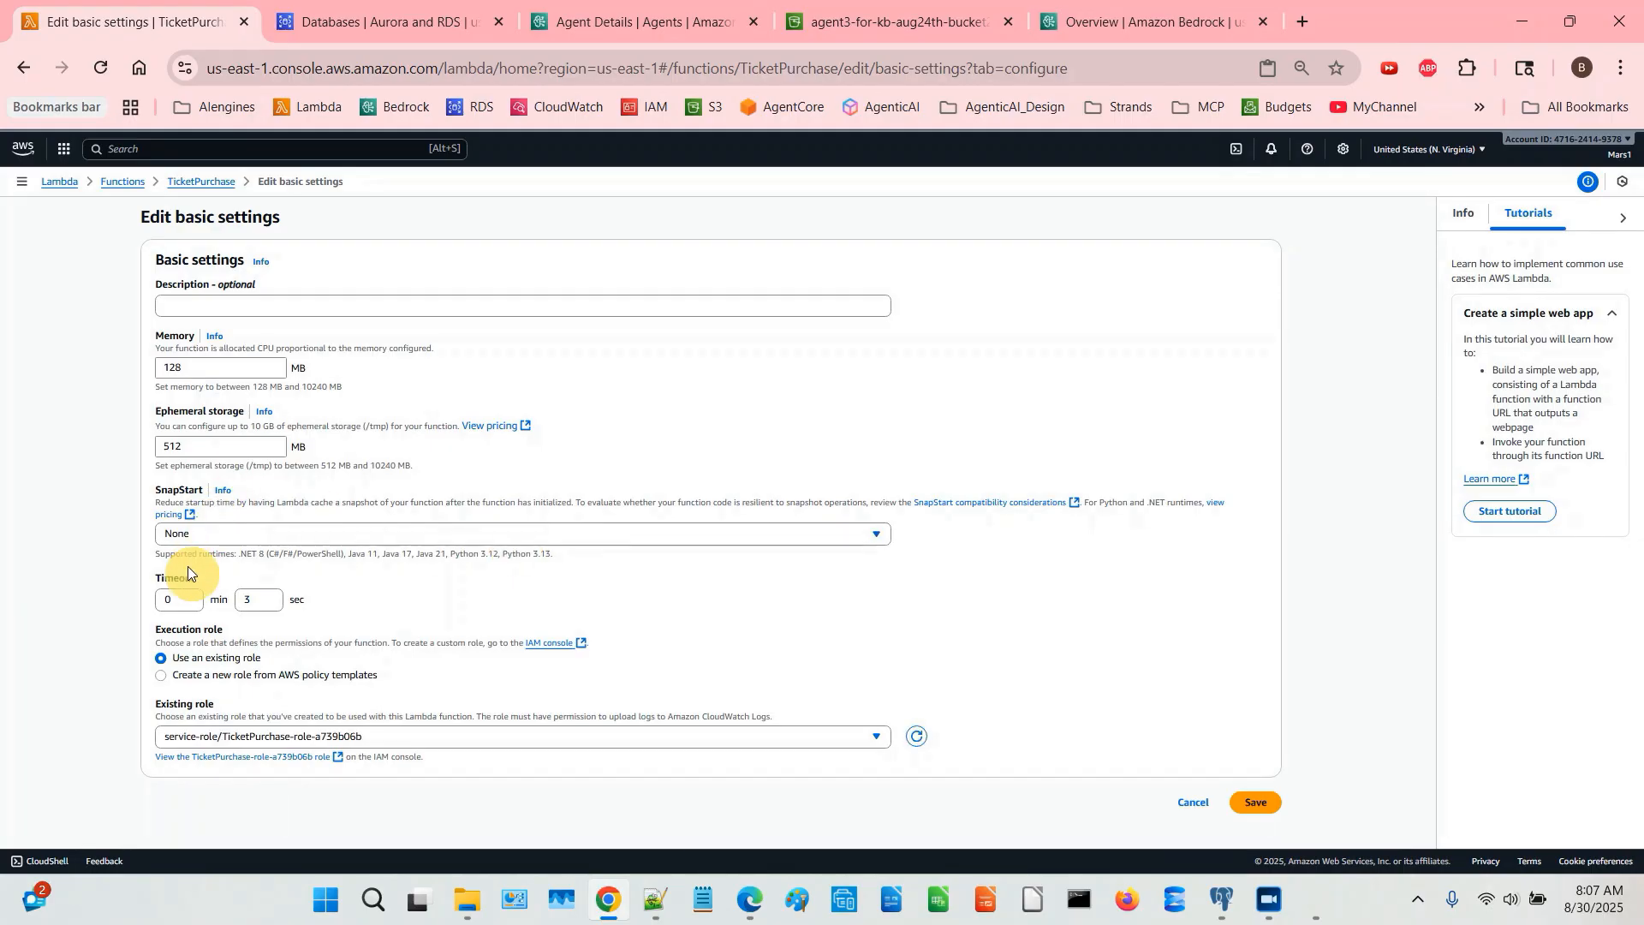
click(1252, 804)
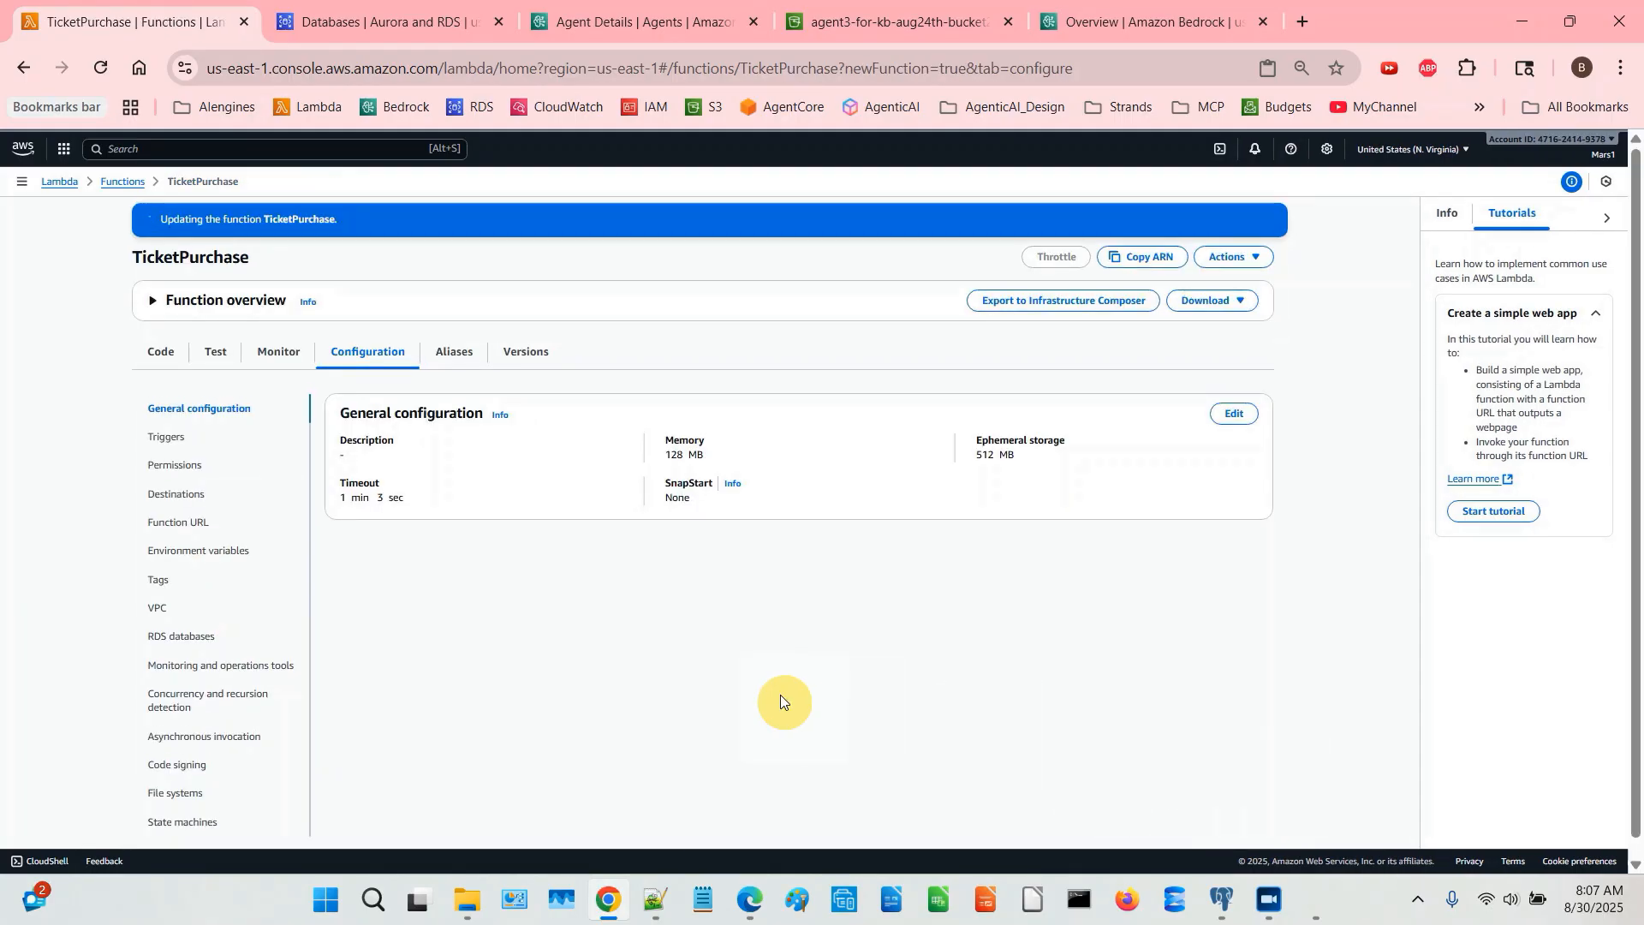
Start adding a resource-based policy statement to the TicketPurchase function for an AWS service, choosing Other as the service.
click(182, 466)
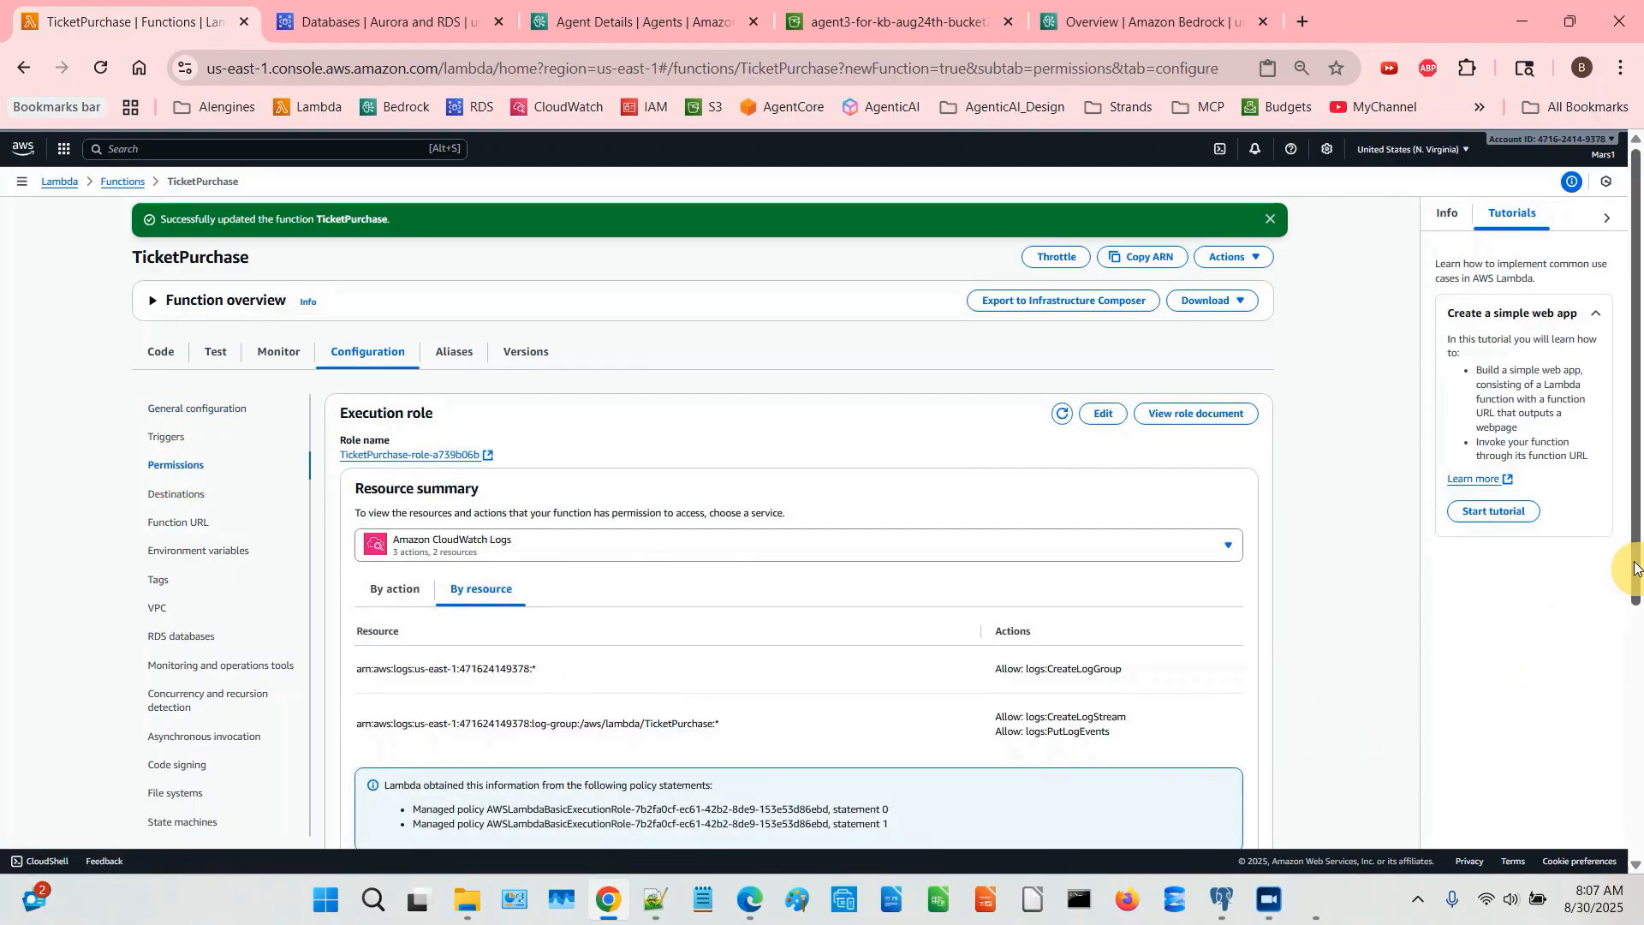
drag(1636, 570, 1638, 762)
click(1182, 620)
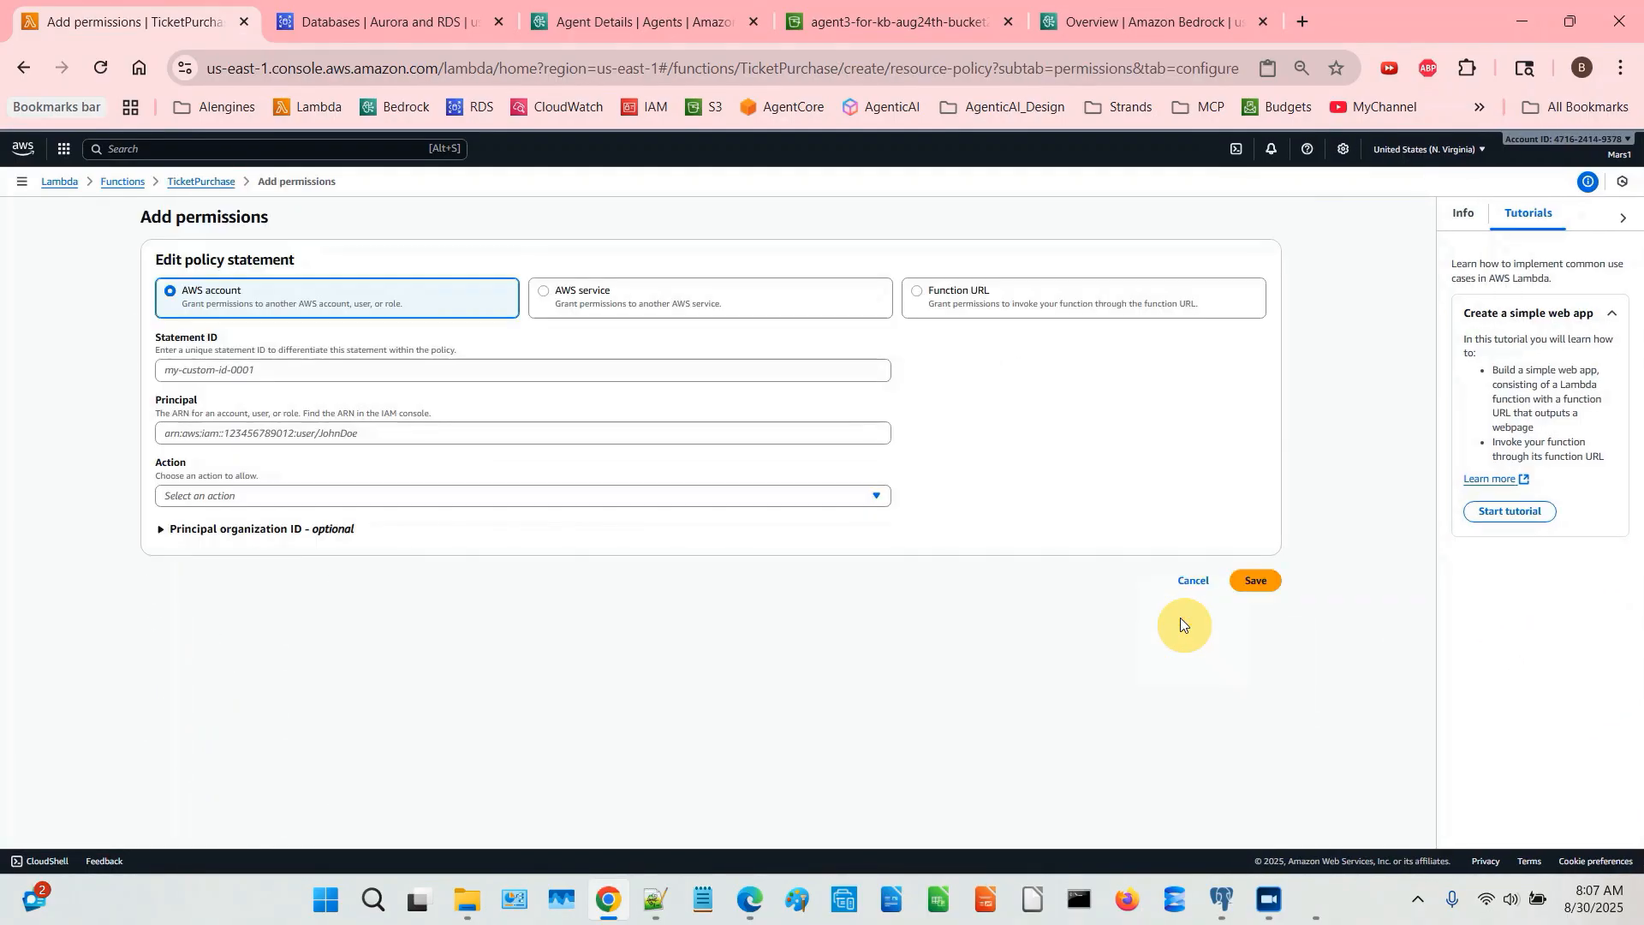
click(567, 293)
click(864, 378)
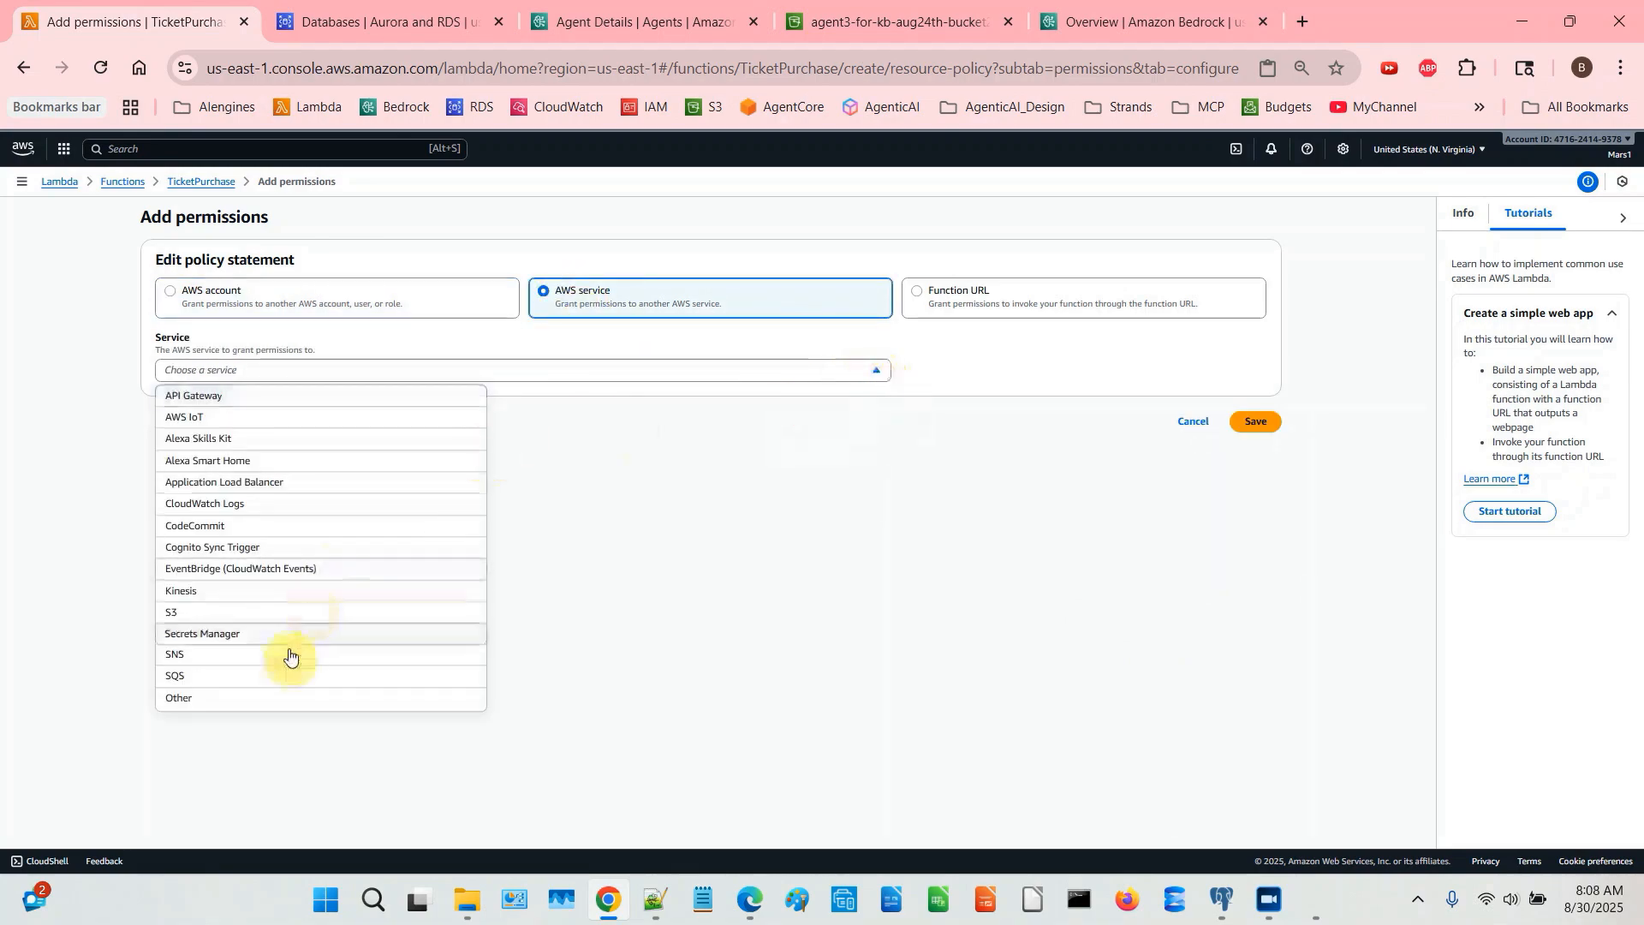
click(311, 695)
Set the policy statement's ID to tp1 and its principal to bedrock.amazonaws.com.
click(348, 439)
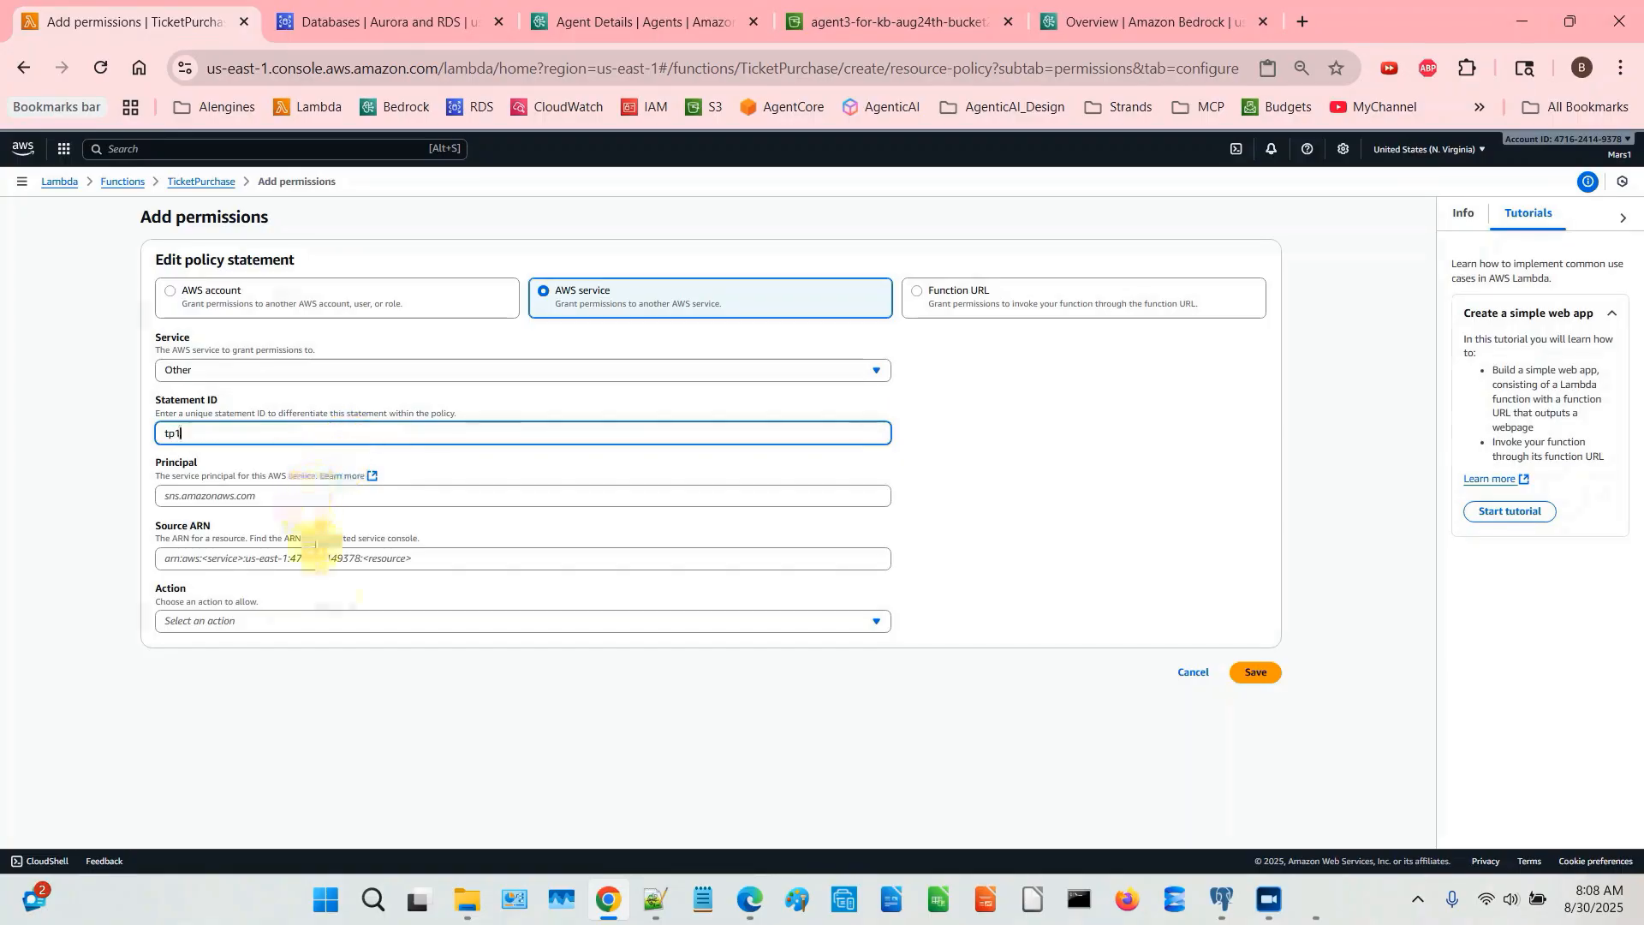
click(434, 496)
key(ctrl+v)
click(440, 559)
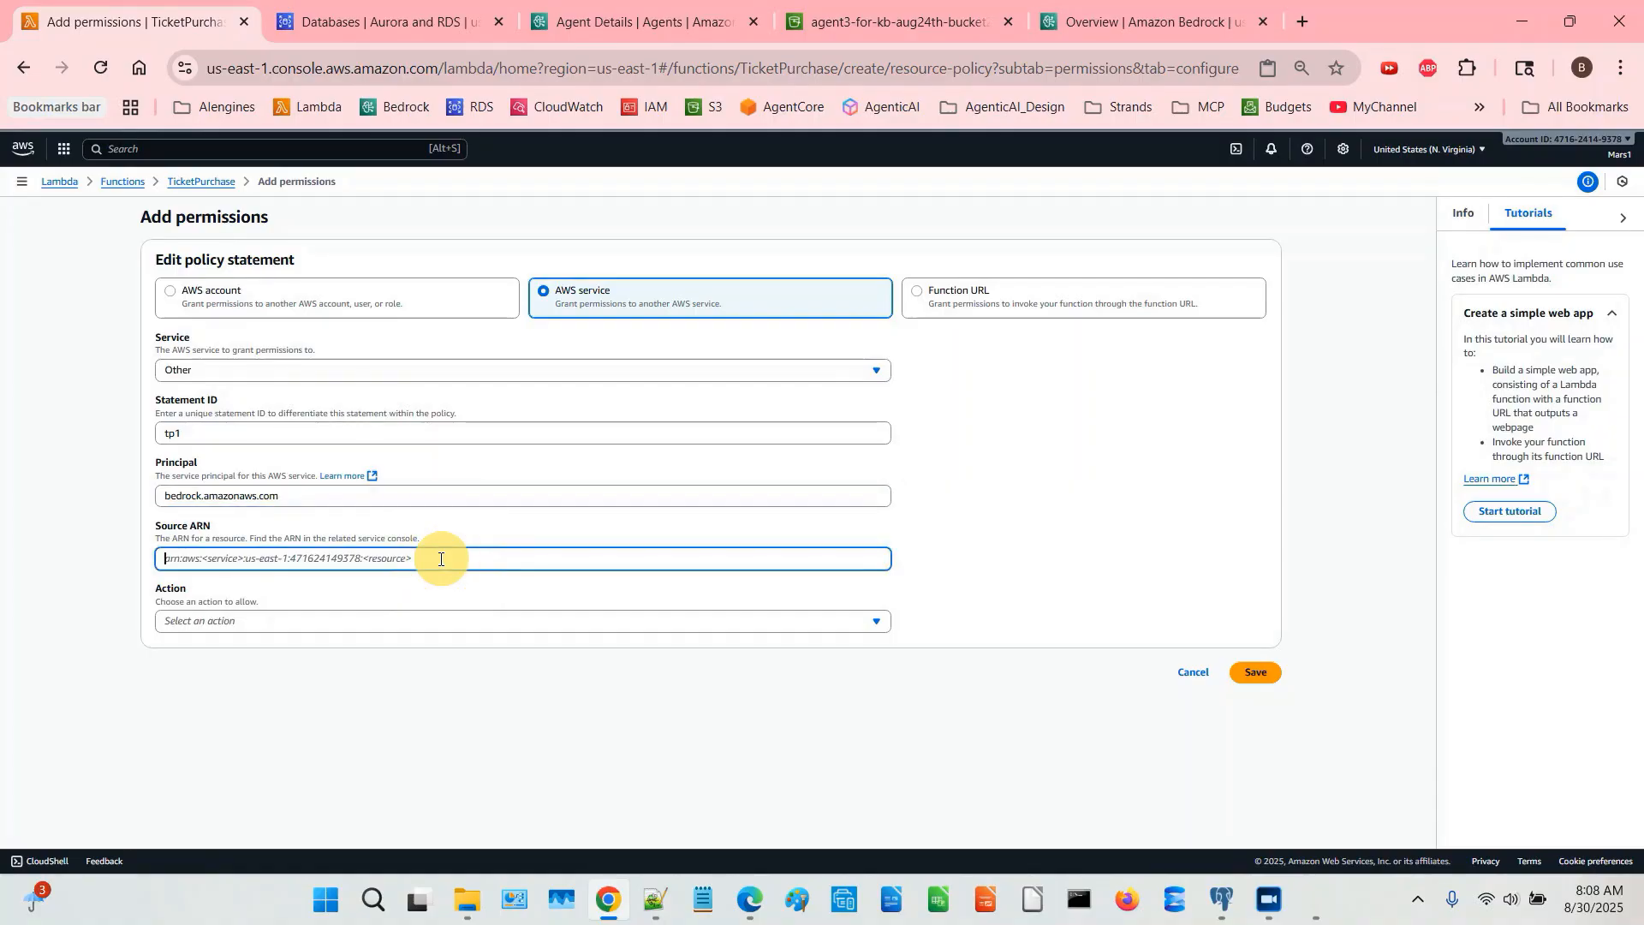
click(342, 491)
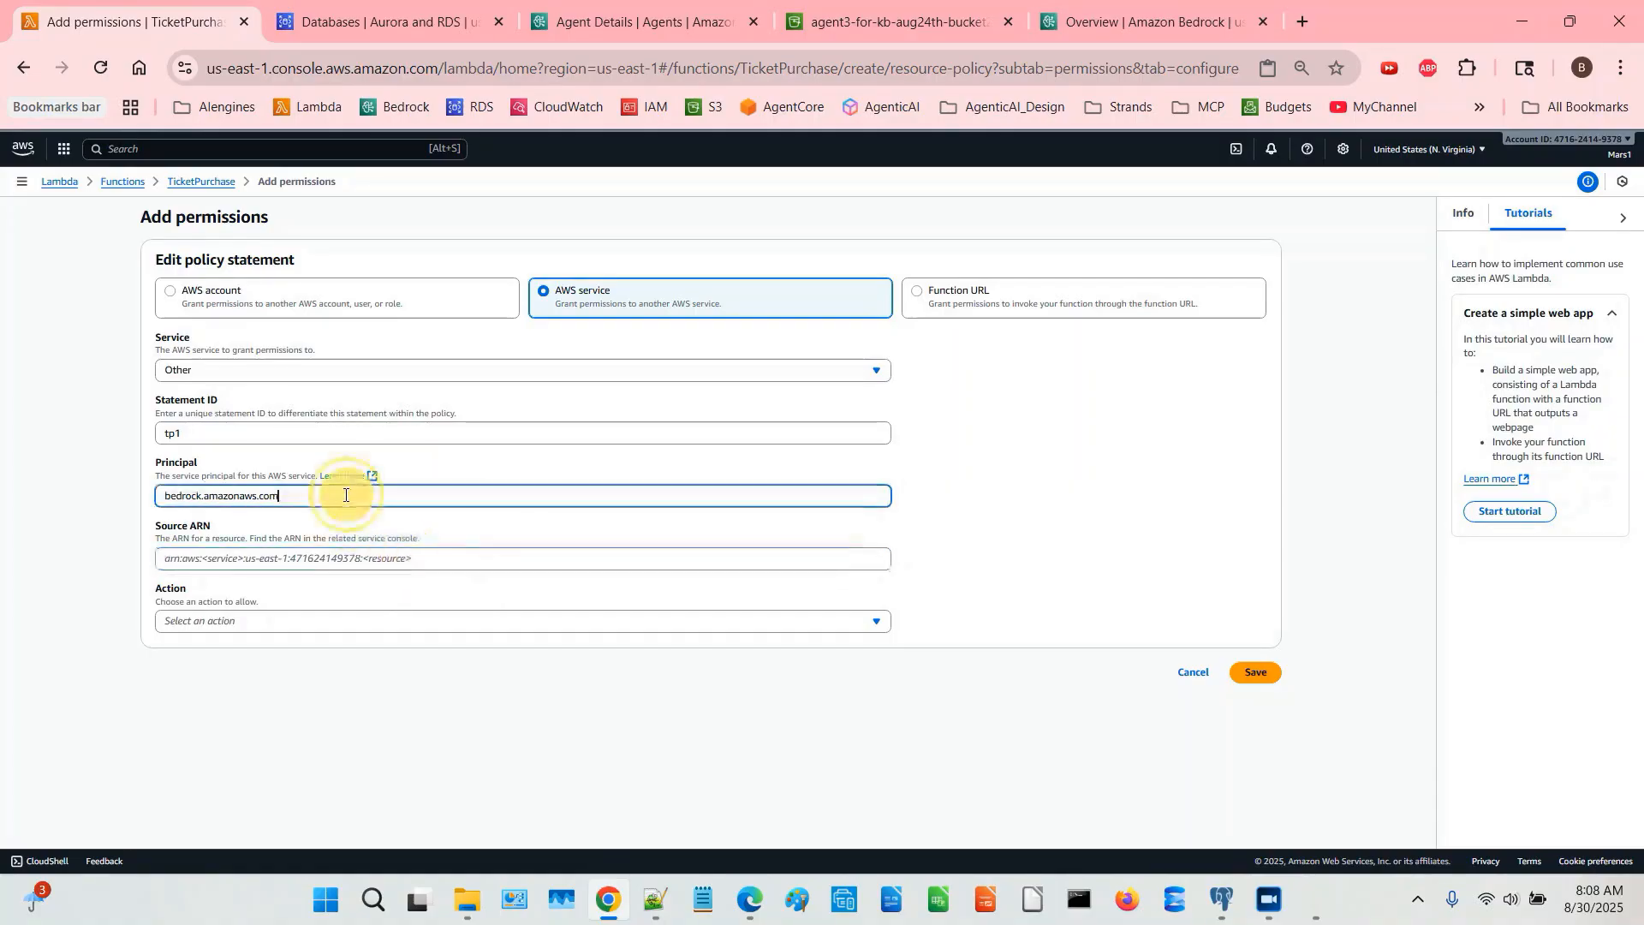
click(429, 566)
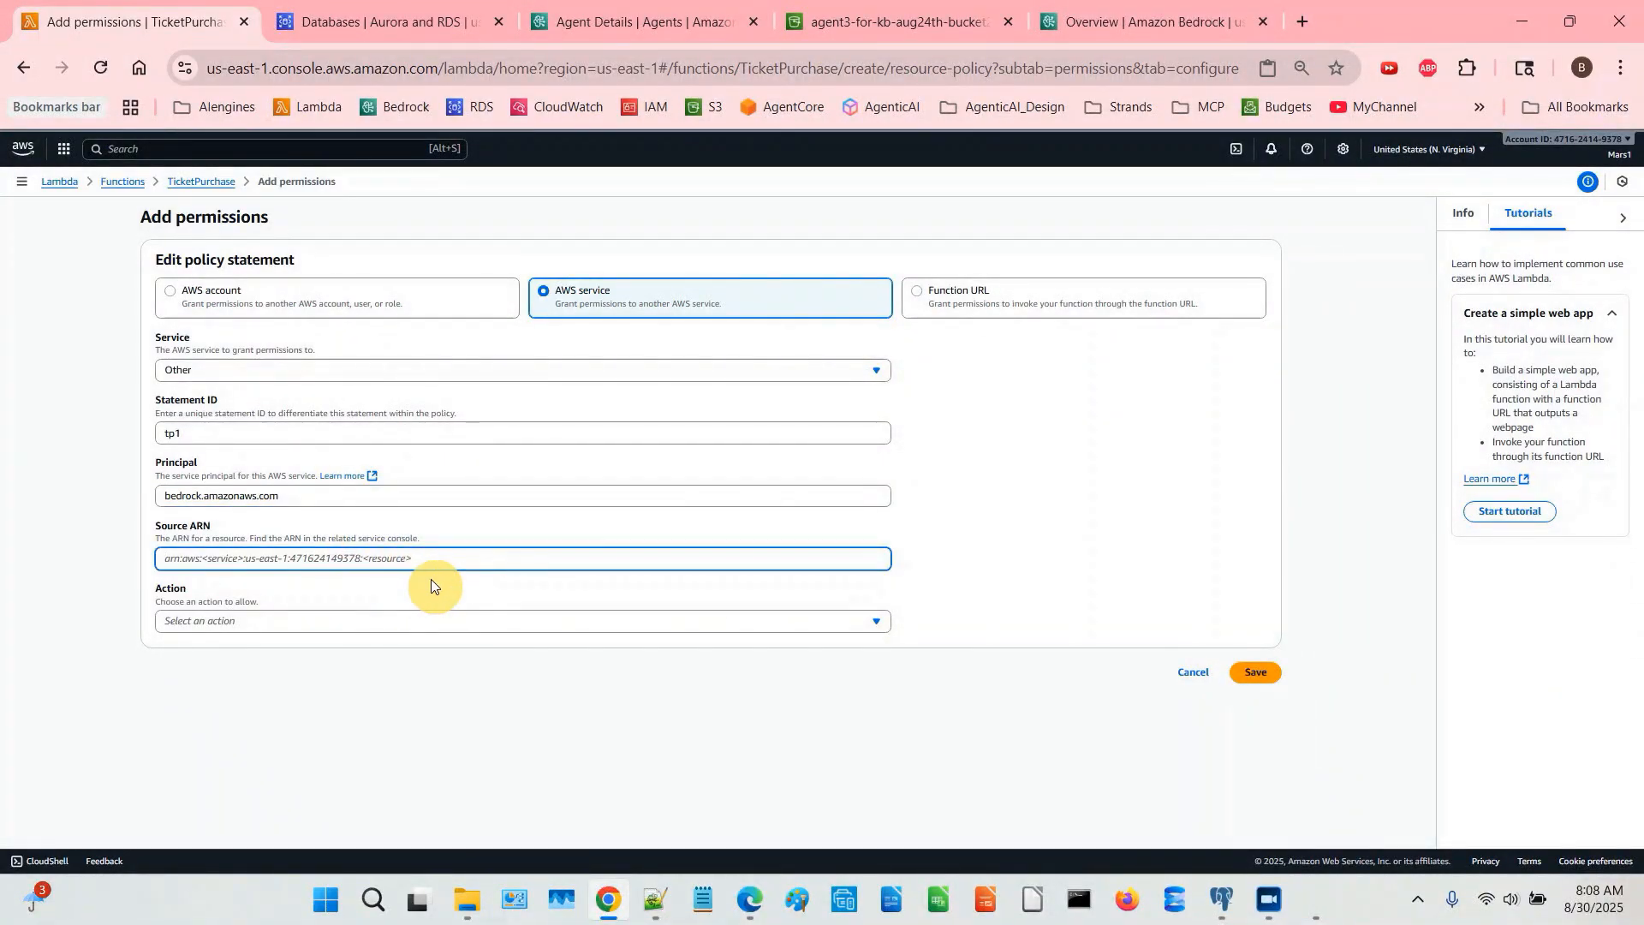
Copy the Agent ARN from the Agent5_TicketMaster details page and paste it as the policy statement's source ARN.
click(618, 19)
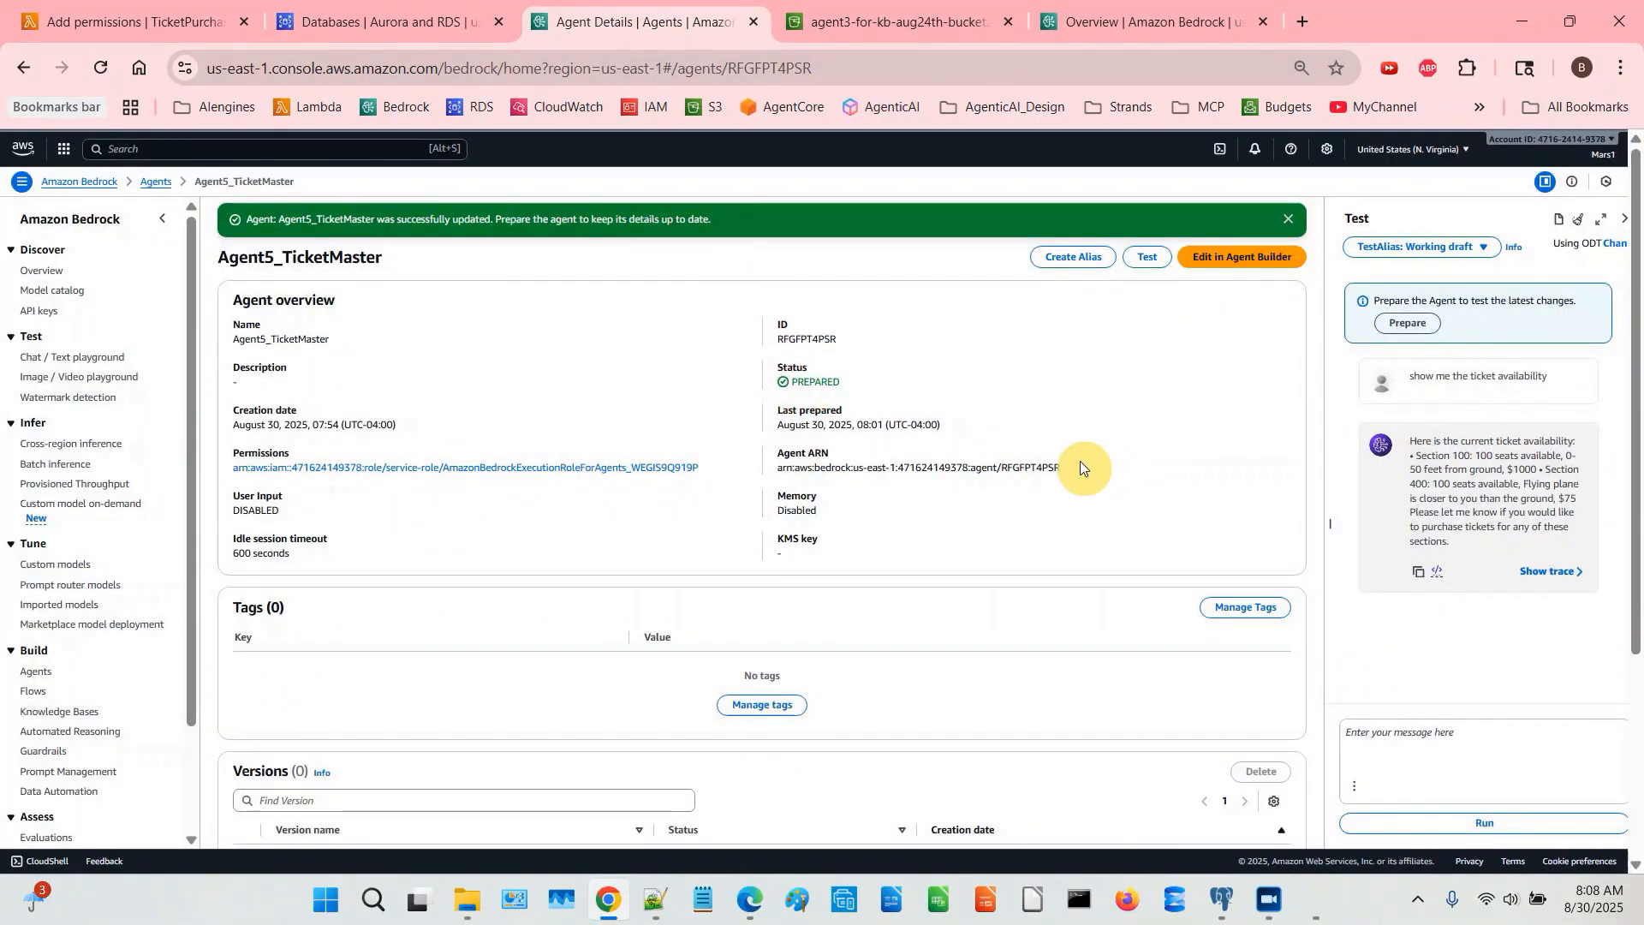
drag(1081, 464, 787, 471)
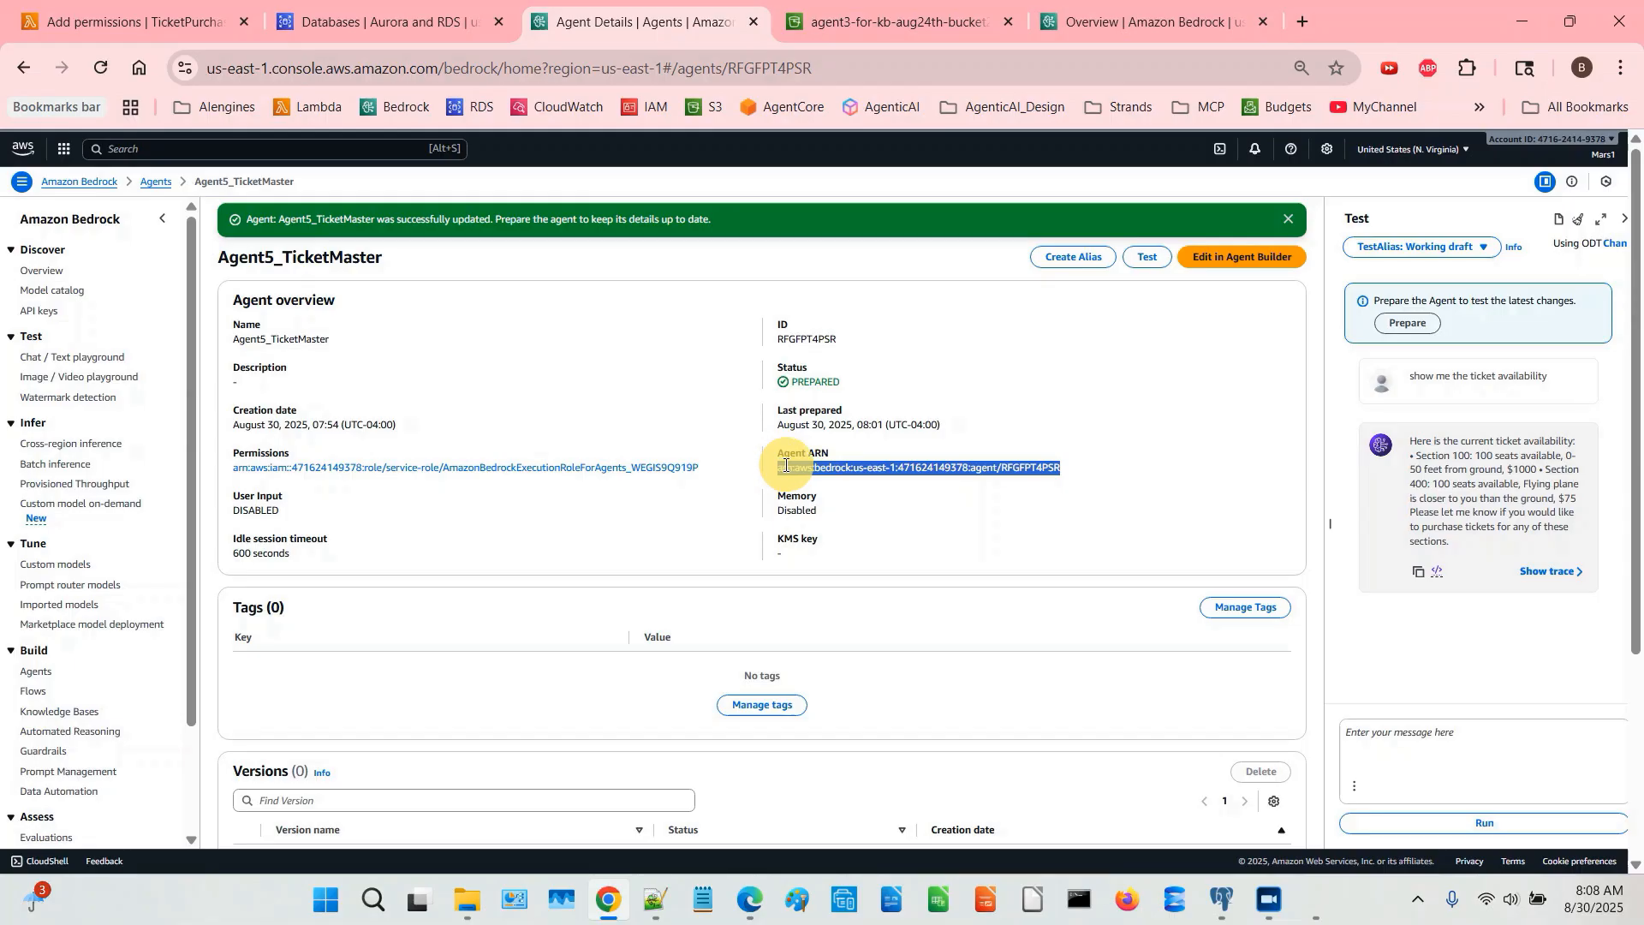
click(181, 27)
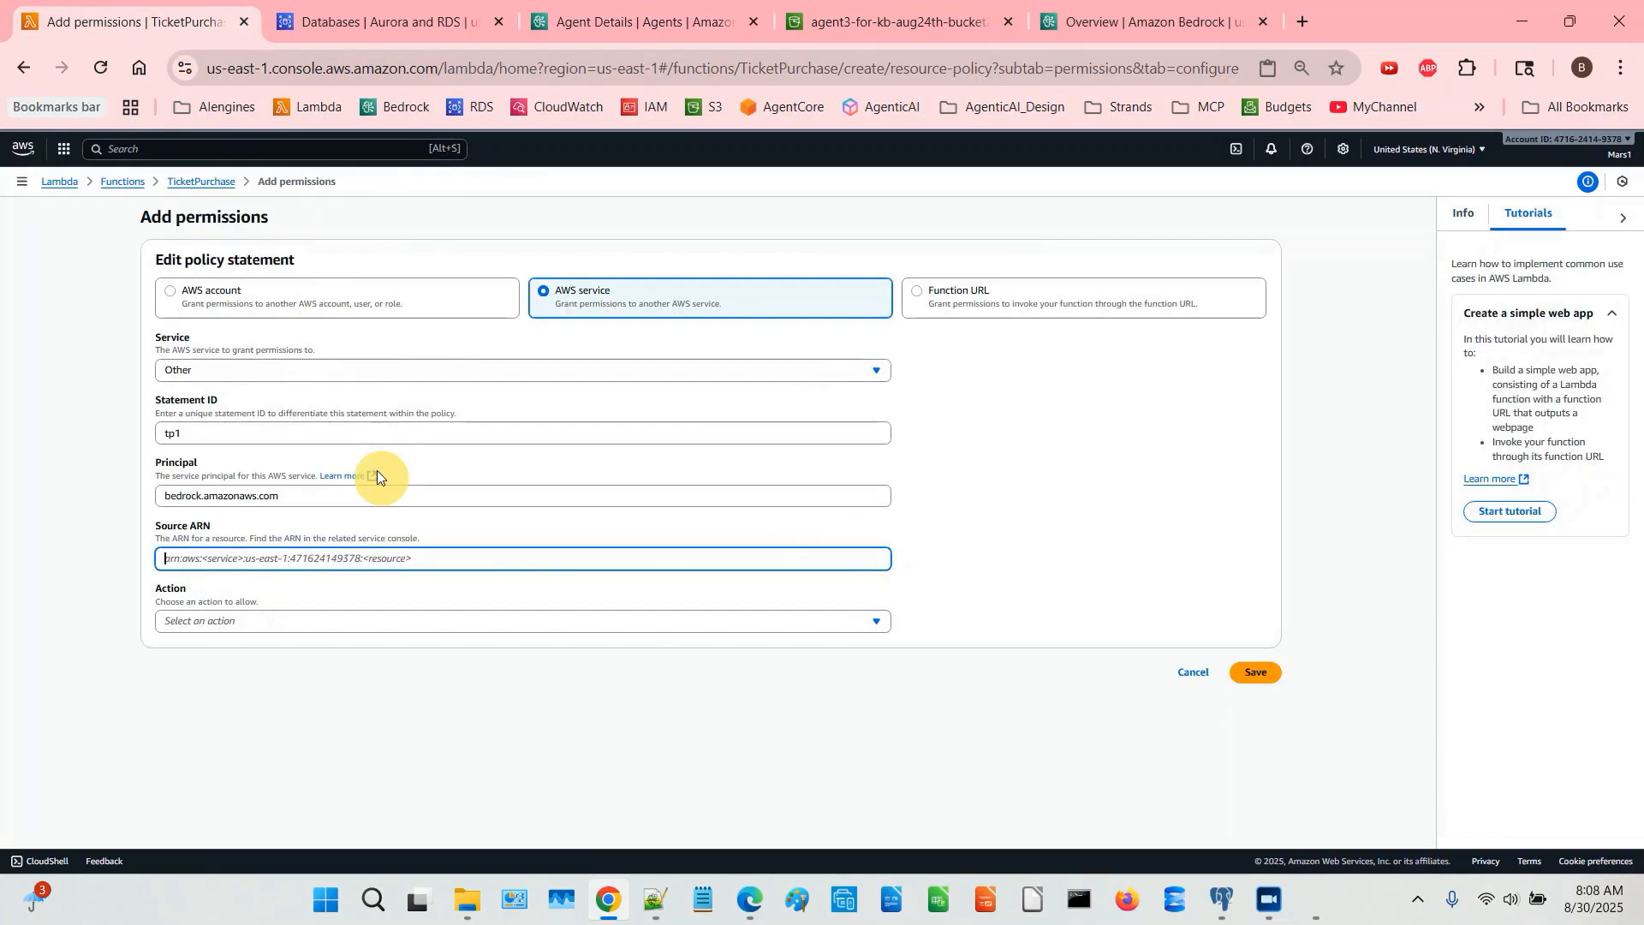
click(353, 560)
key(ctrl+v)
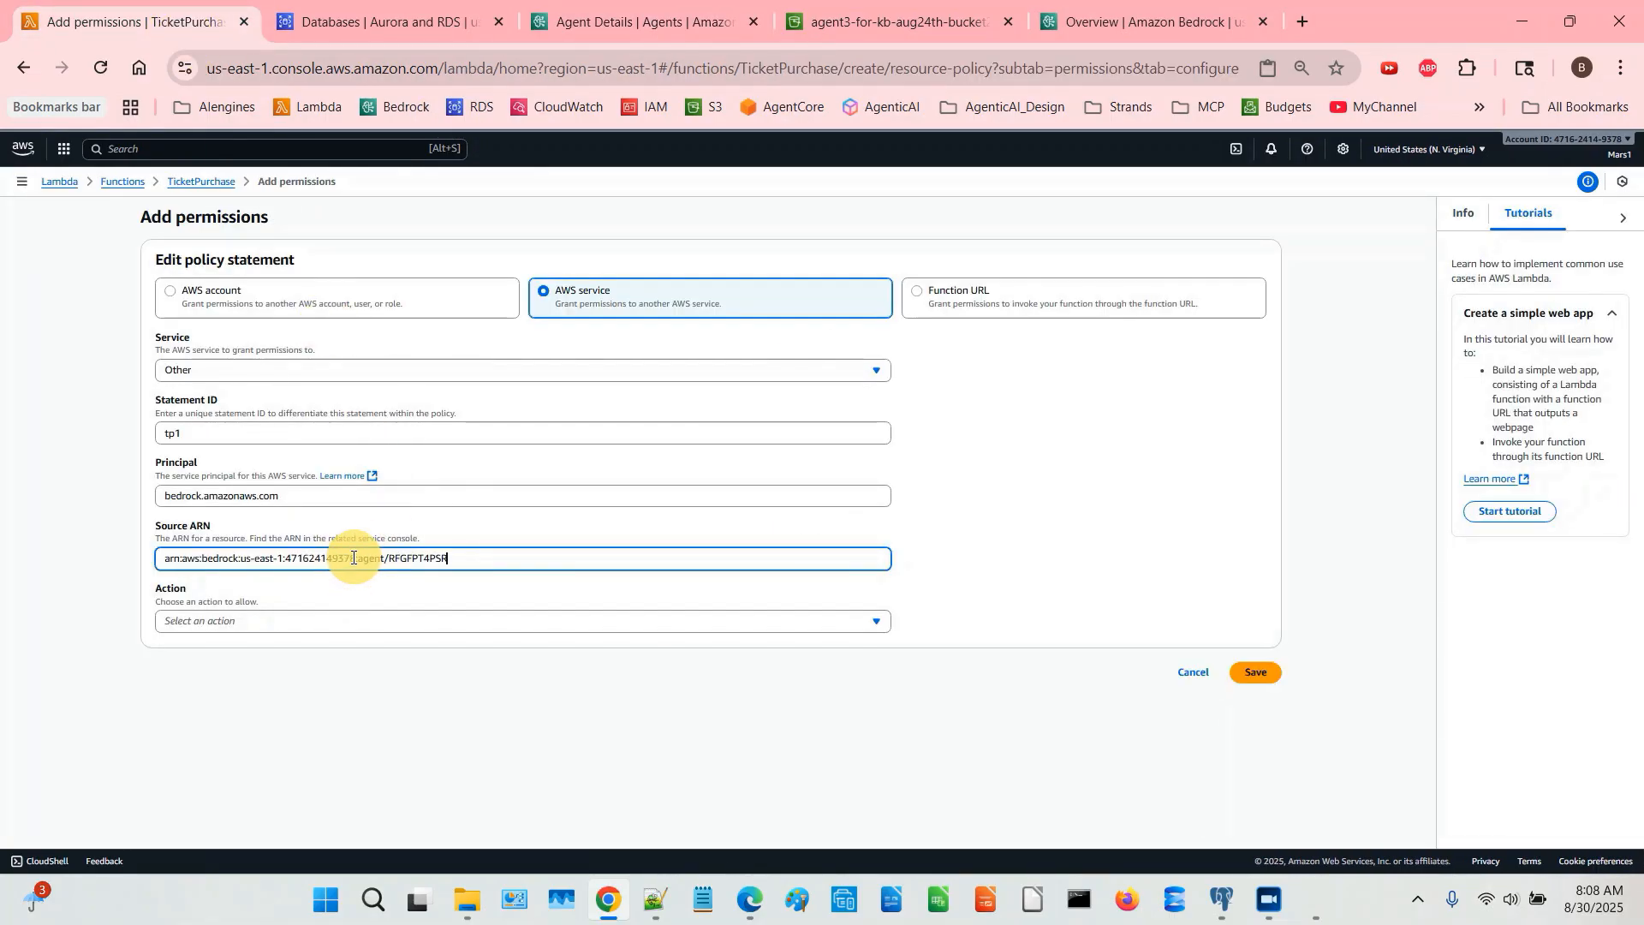
click(167, 559)
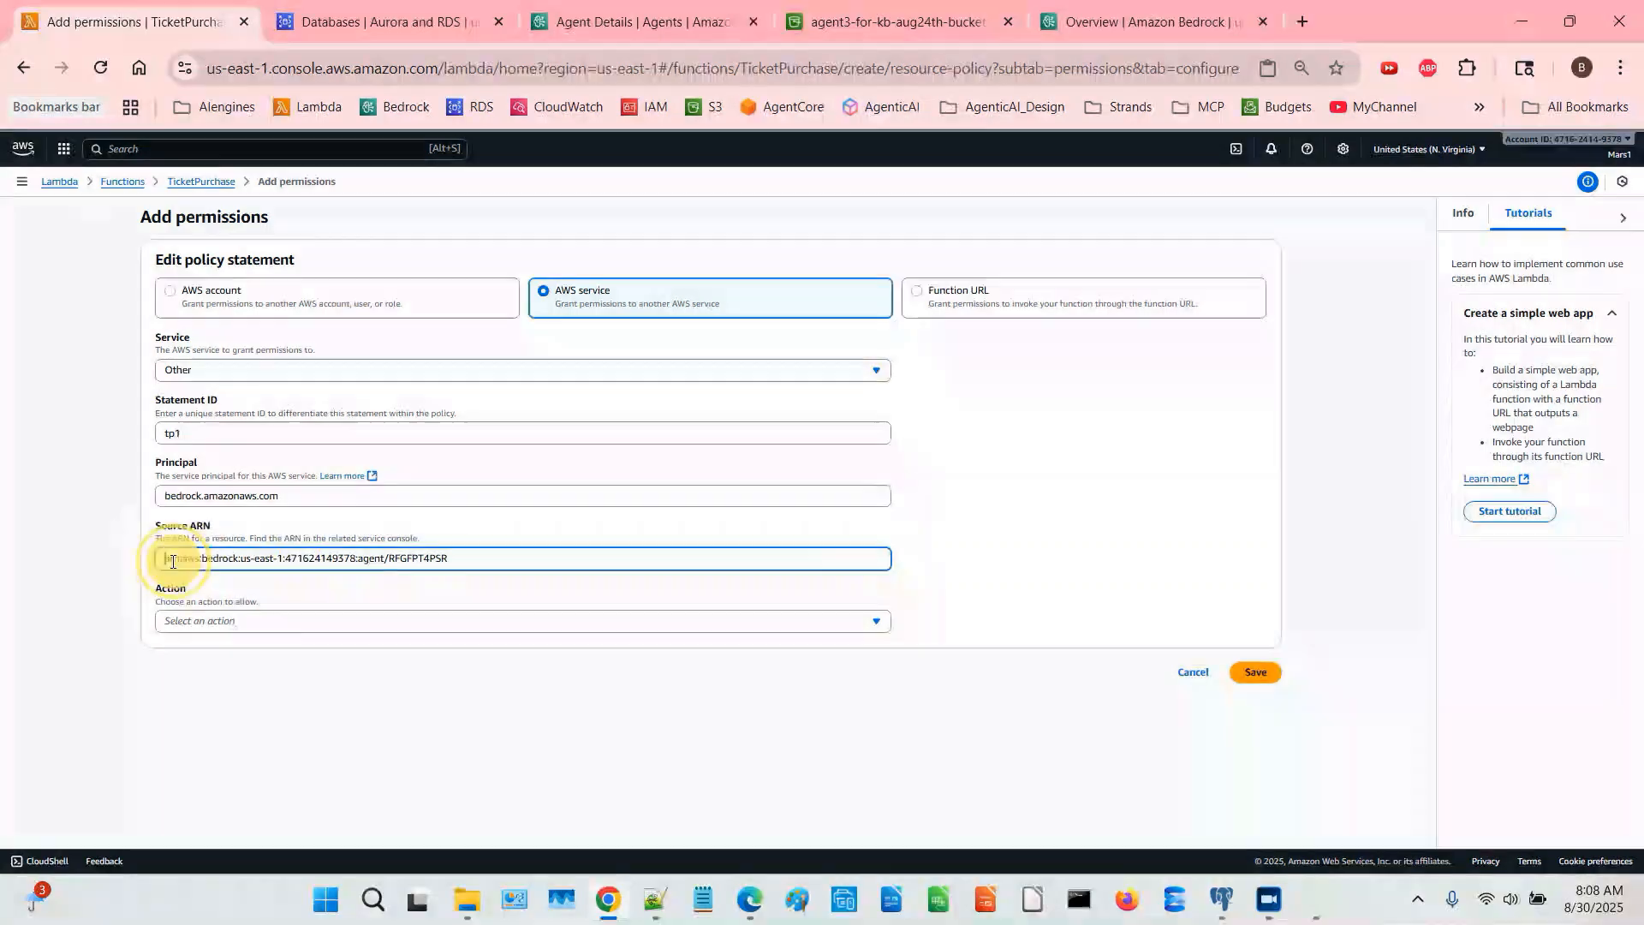
Choose lambda:InvokeFunction as the allowed action and save the policy statement.
click(466, 622)
drag(485, 378, 470, 441)
click(246, 529)
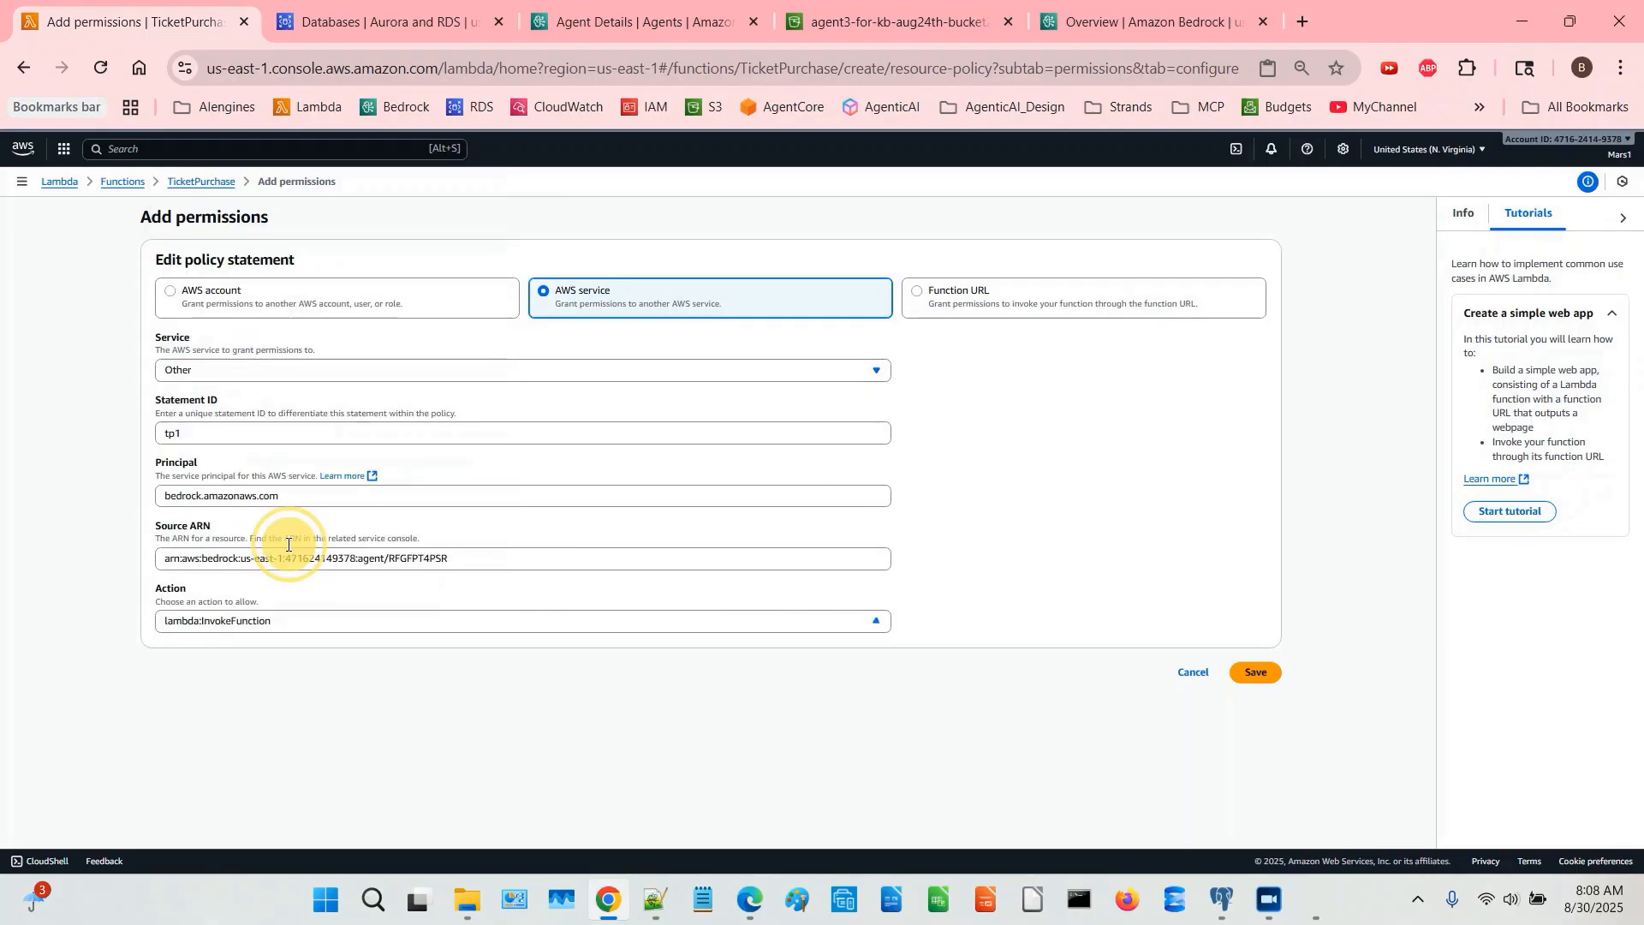
click(1257, 677)
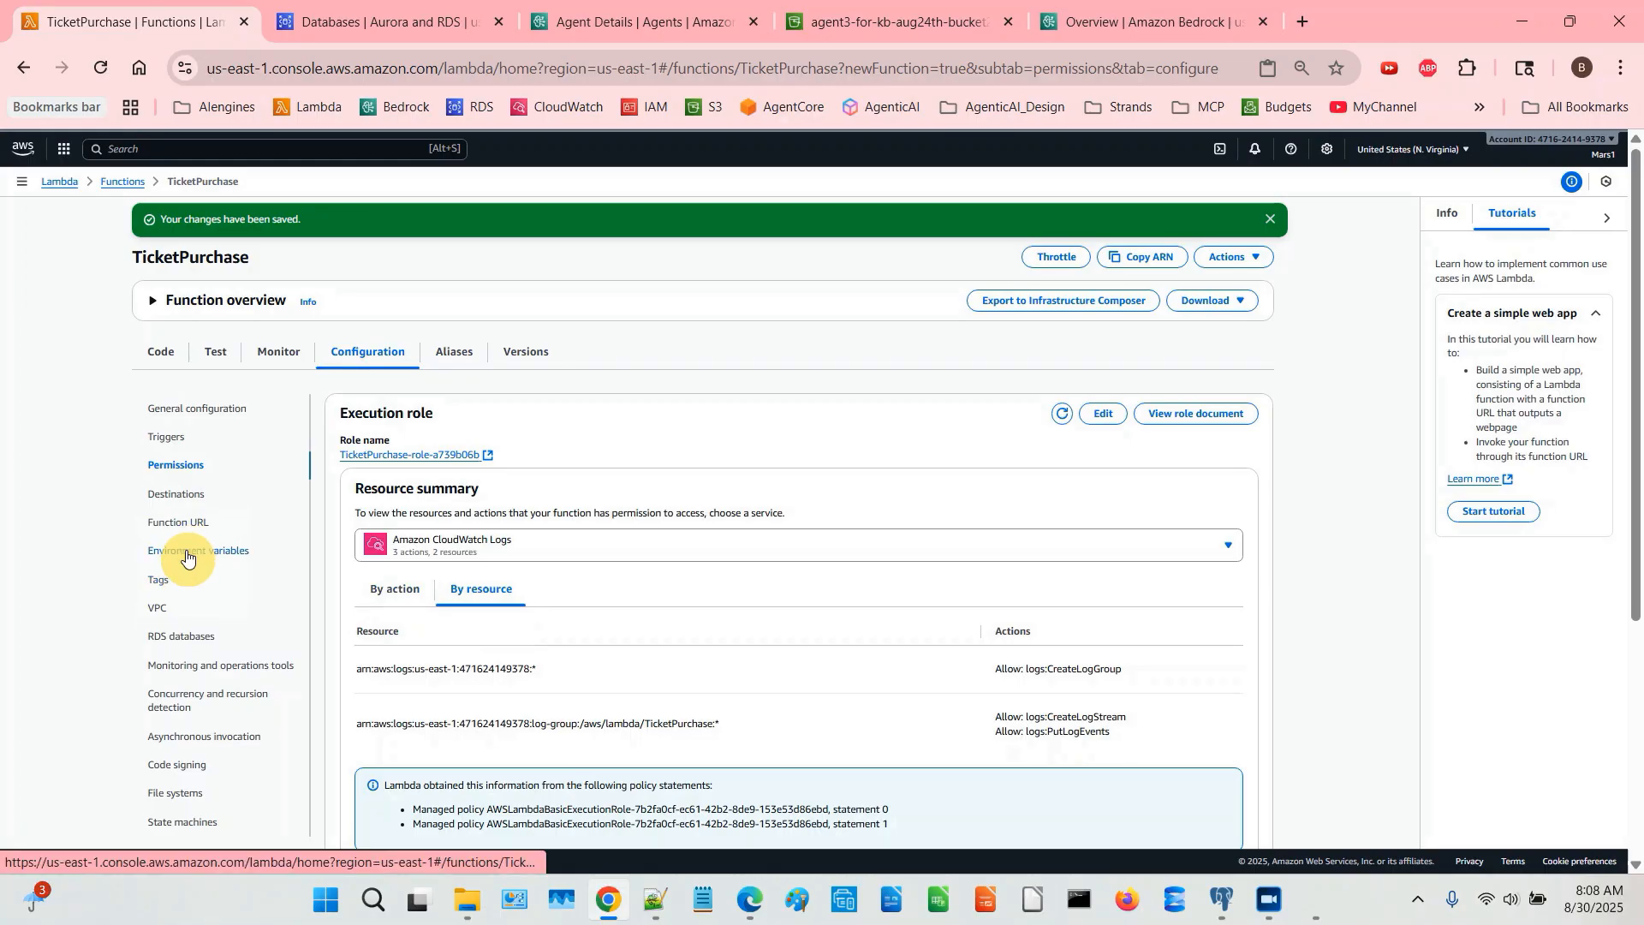
Add environment variables PG_HOST, PG_DATABASE (ahm_database), PG_USER (ahm_admin) and PG_PASSWORD to the TicketPurchase function, filling in the database endpoint and password.
click(187, 558)
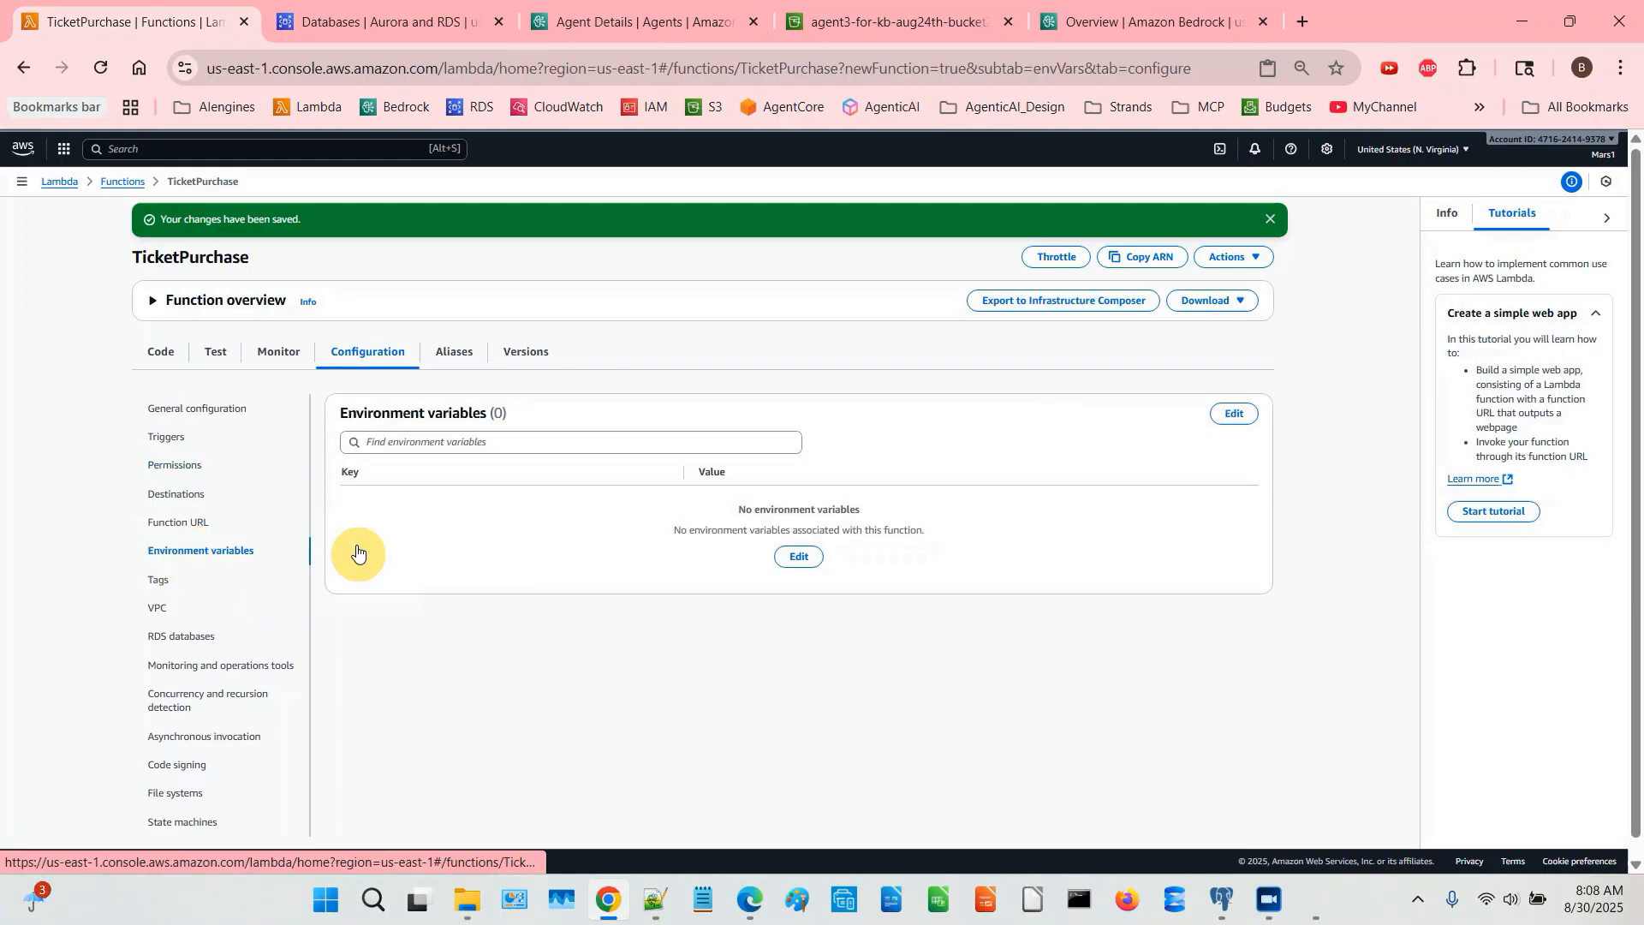
click(793, 561)
click(227, 334)
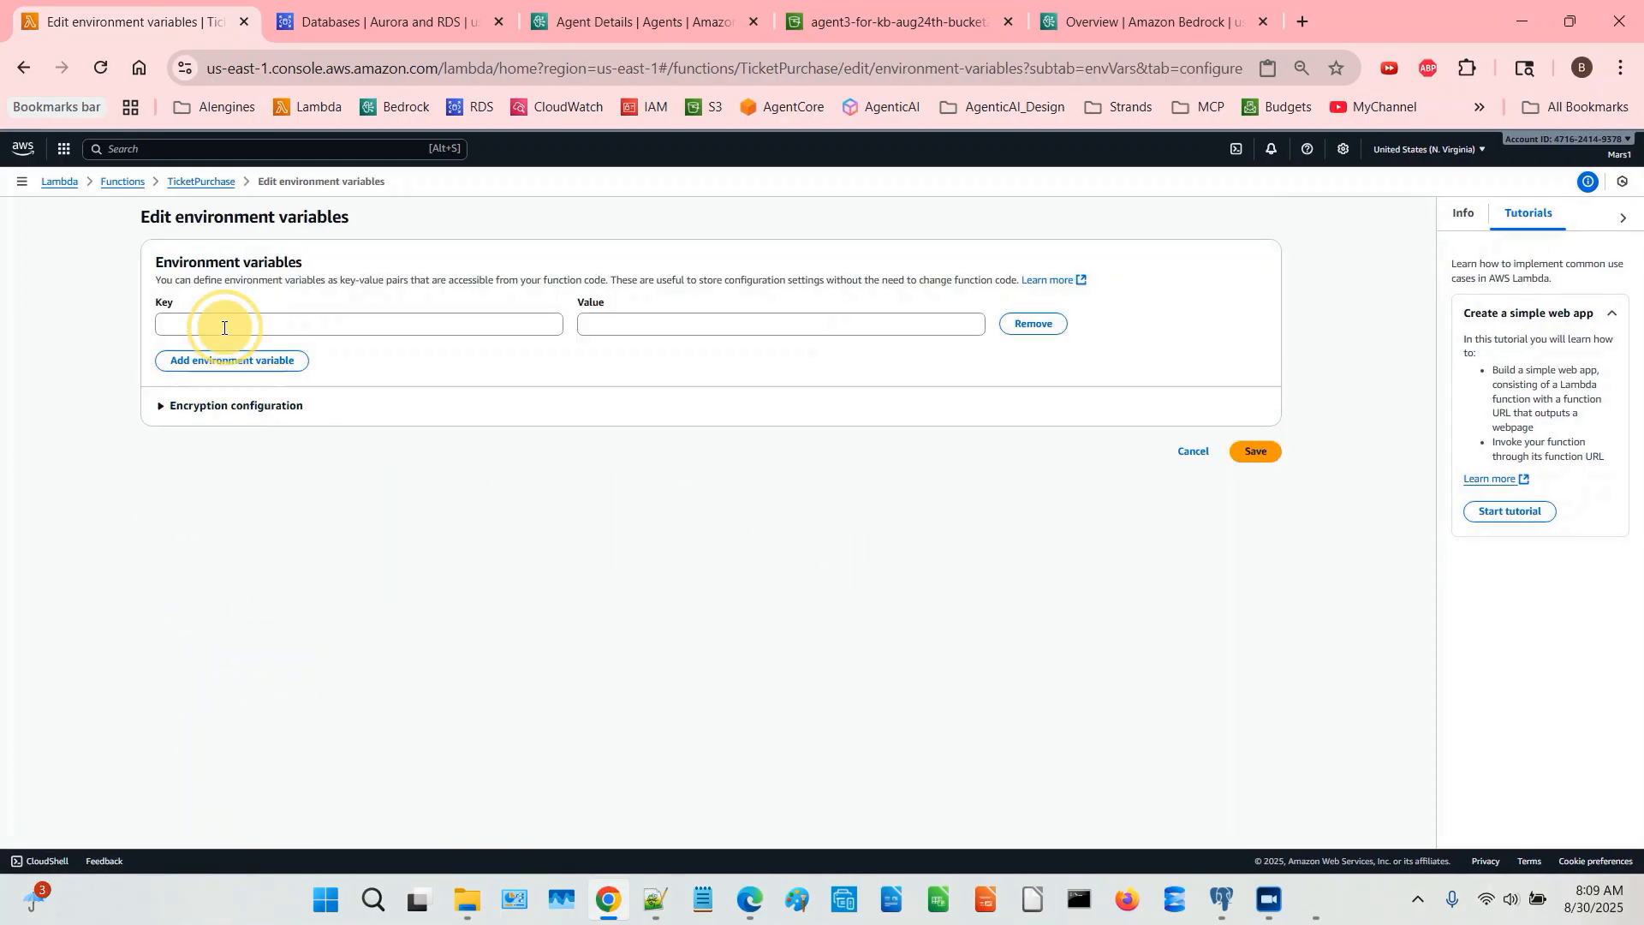
click(220, 360)
click(220, 396)
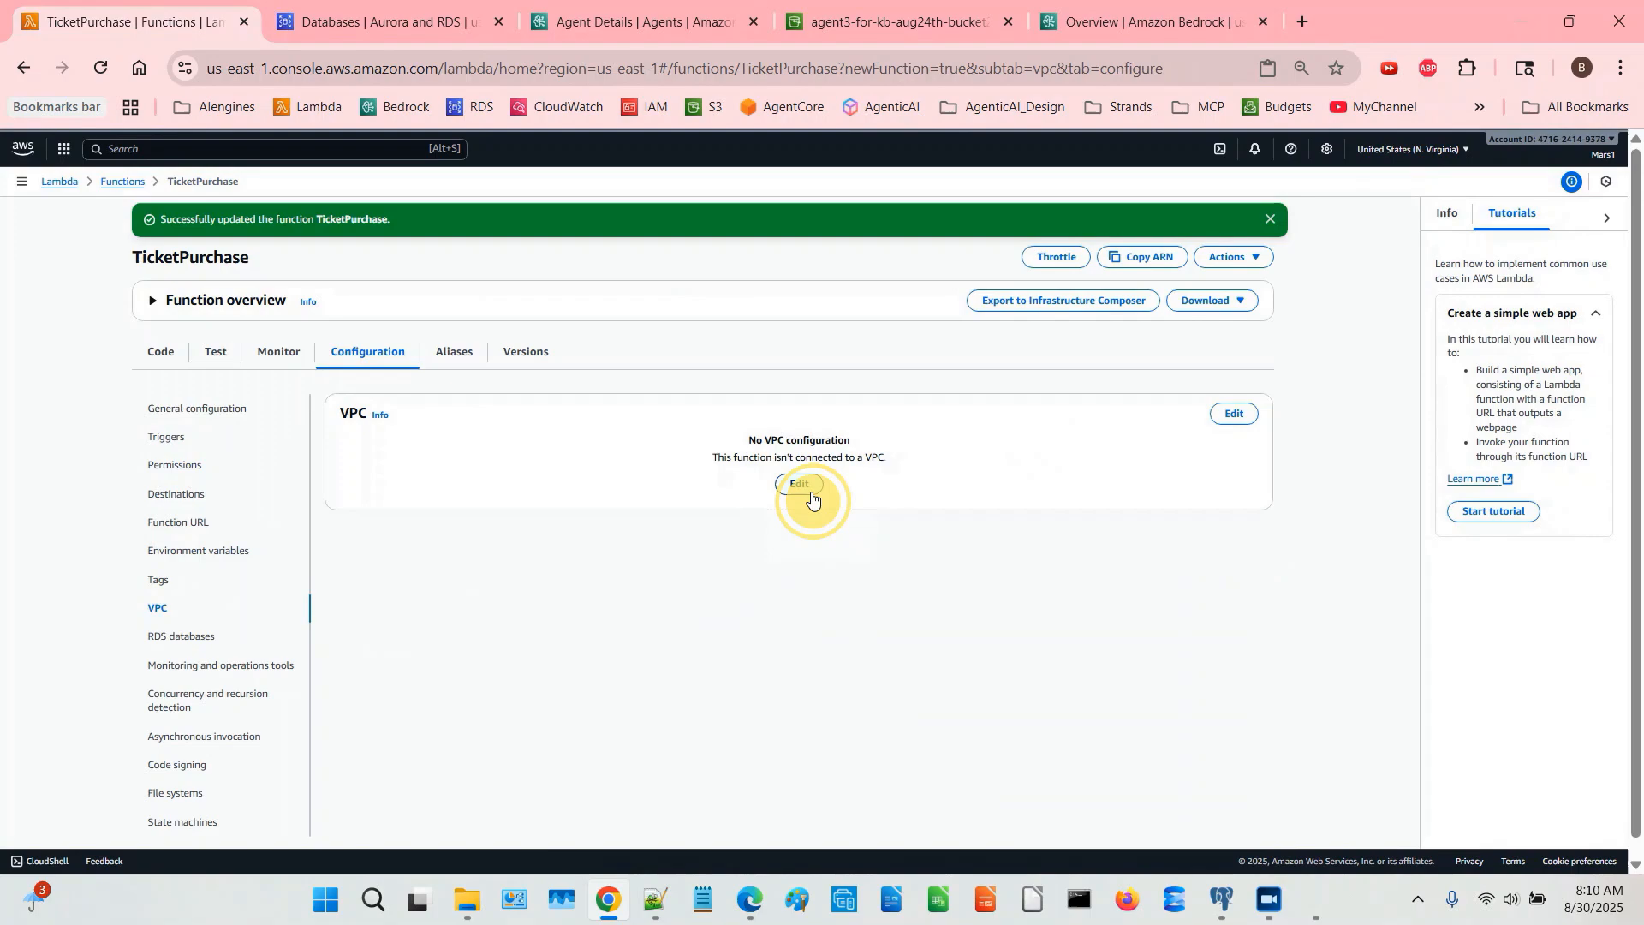
Edit the TicketPurchase function's VPC settings, choosing the default VPC (172.31.0.0/16) and the us-east-1a subnet (172.31.80.0/20).
click(808, 494)
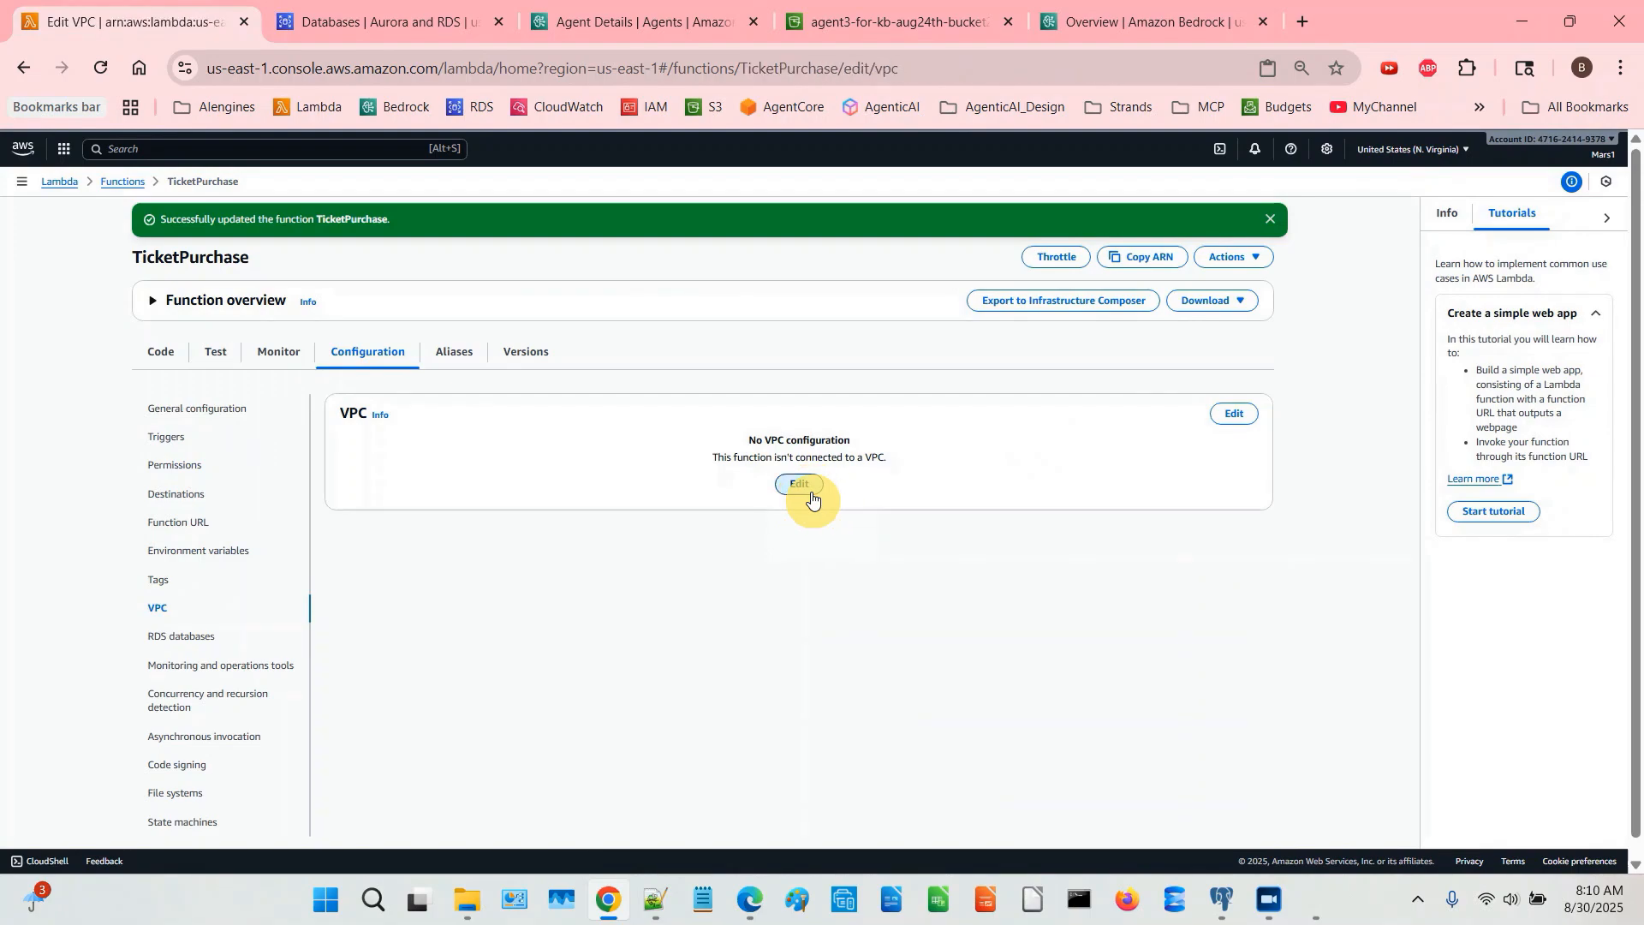
click(849, 383)
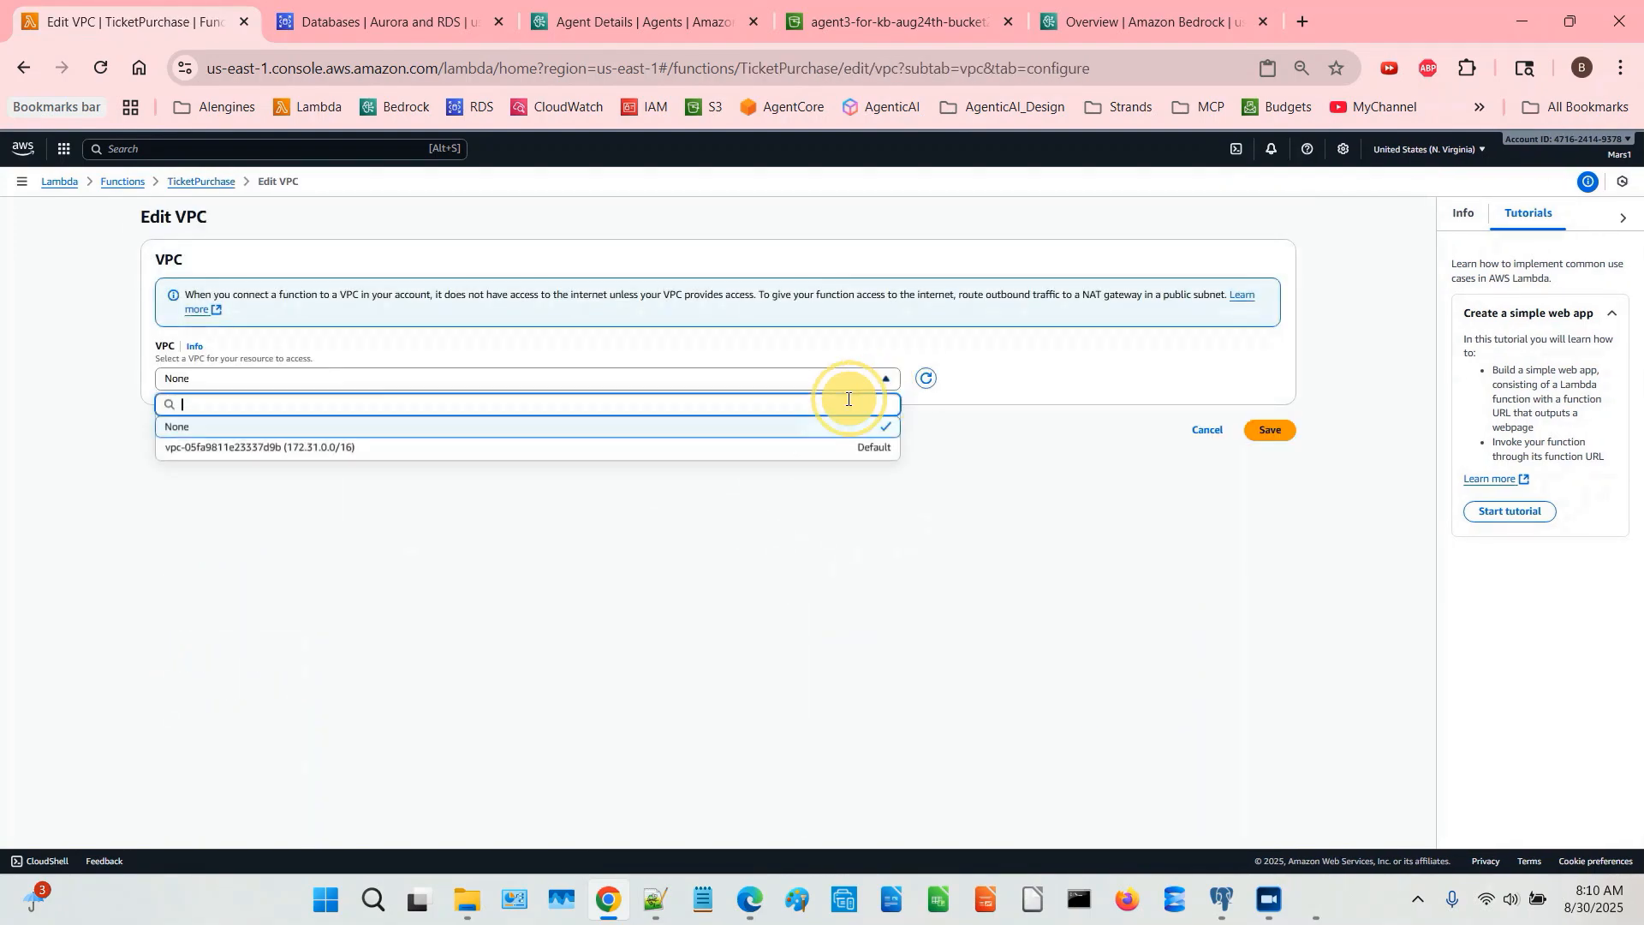
click(458, 448)
click(430, 483)
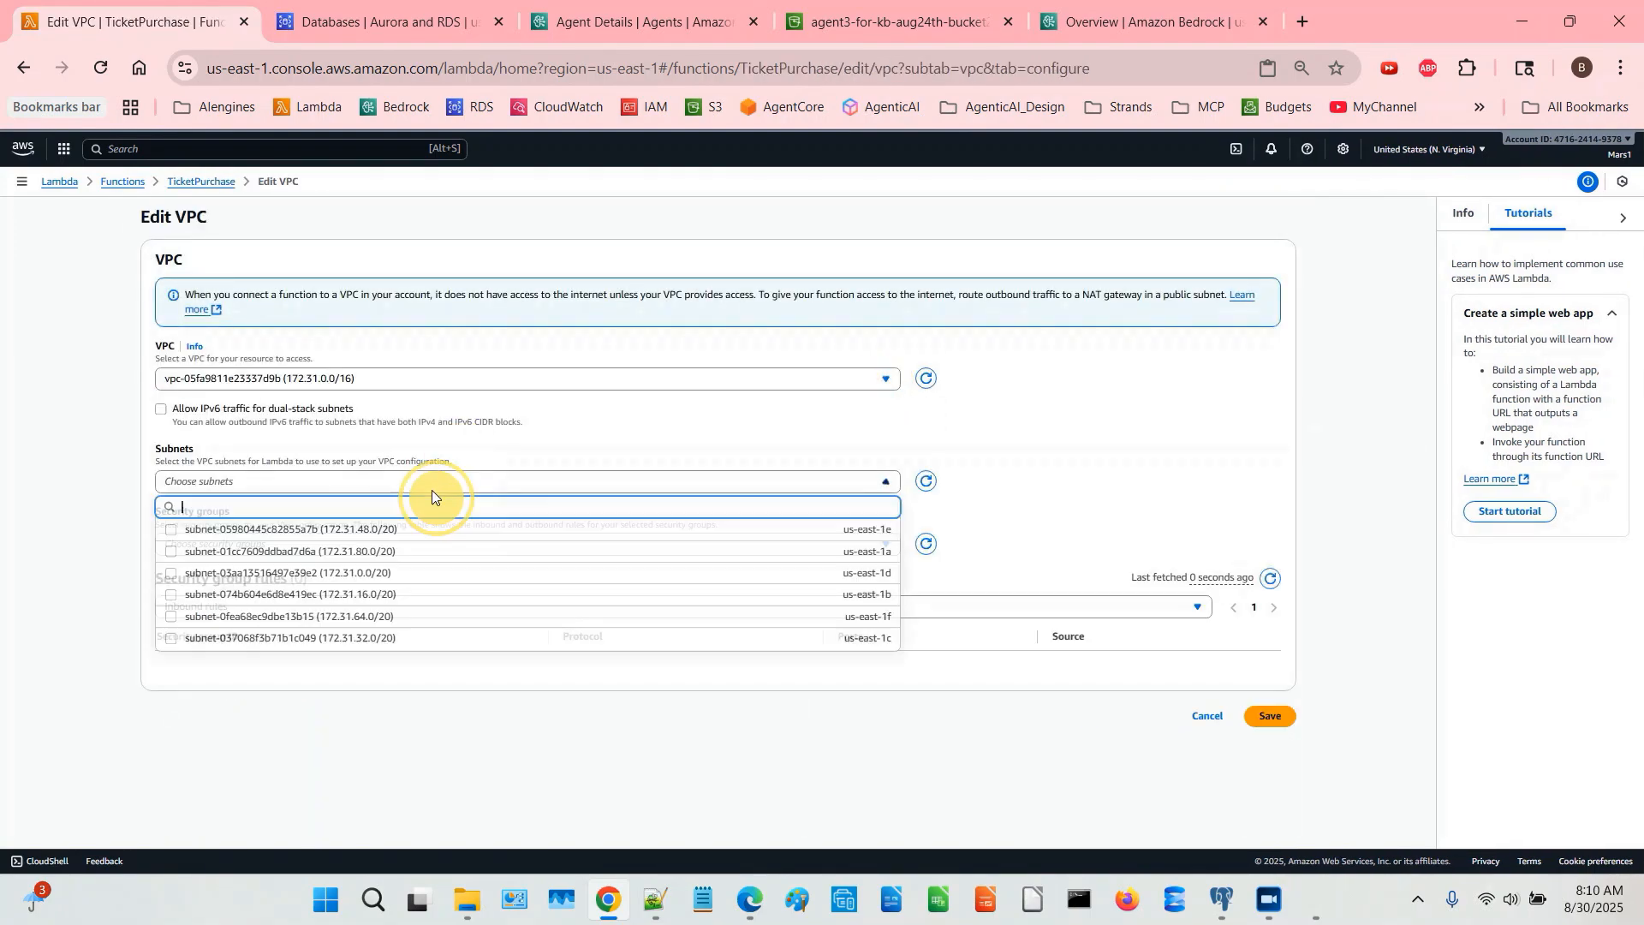
click(171, 552)
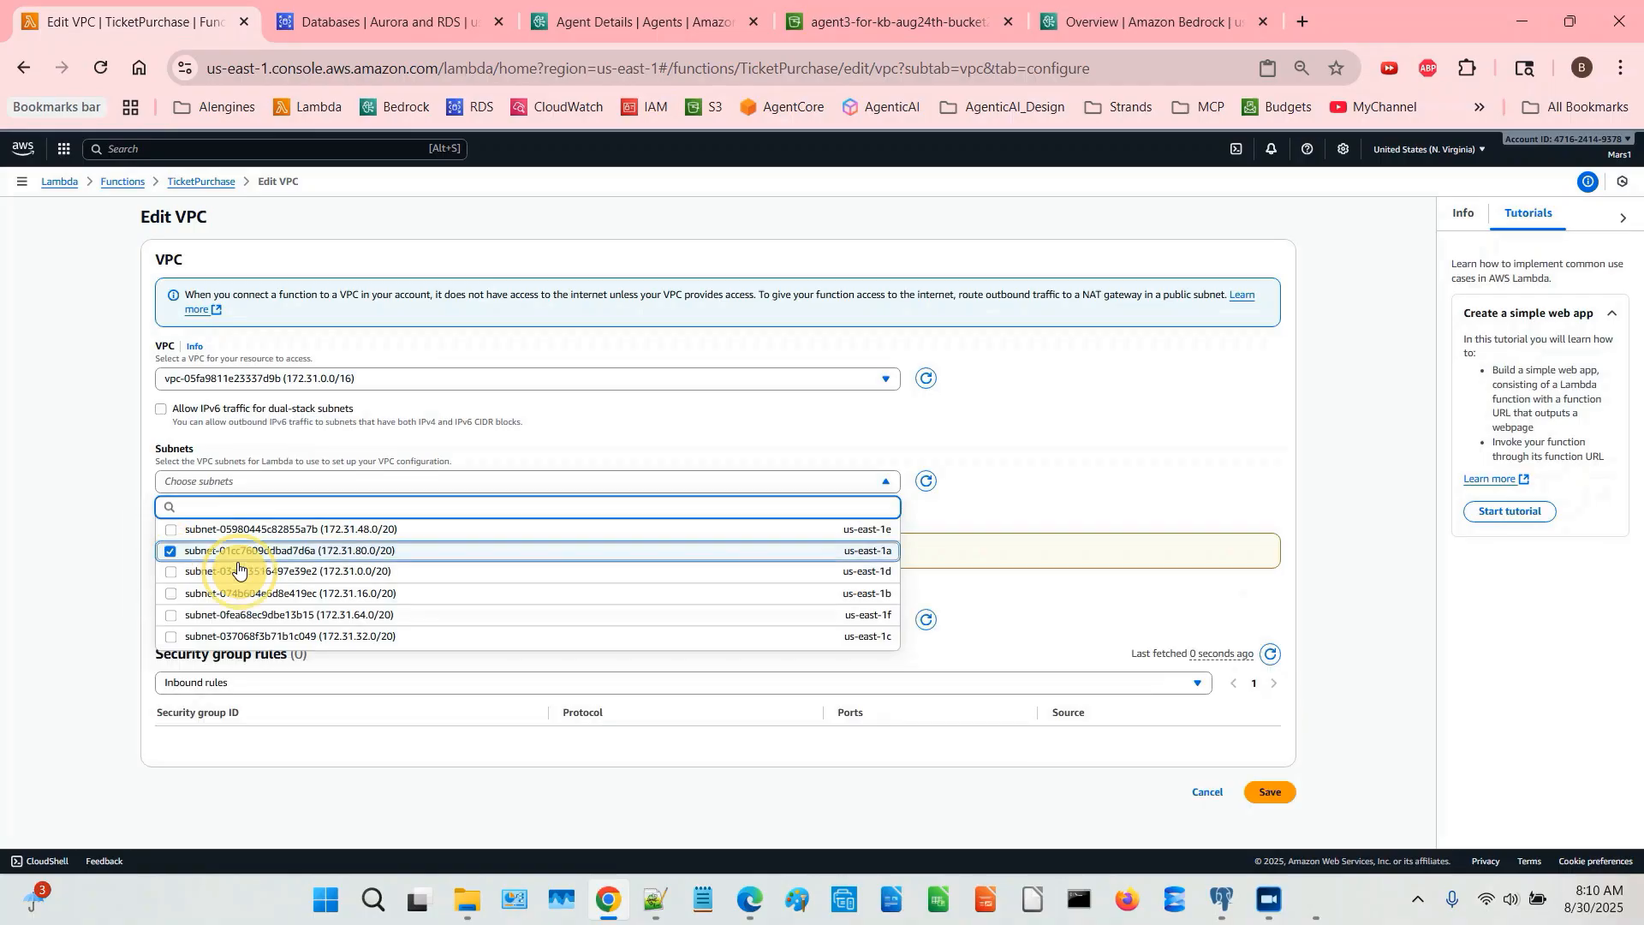
click(1164, 607)
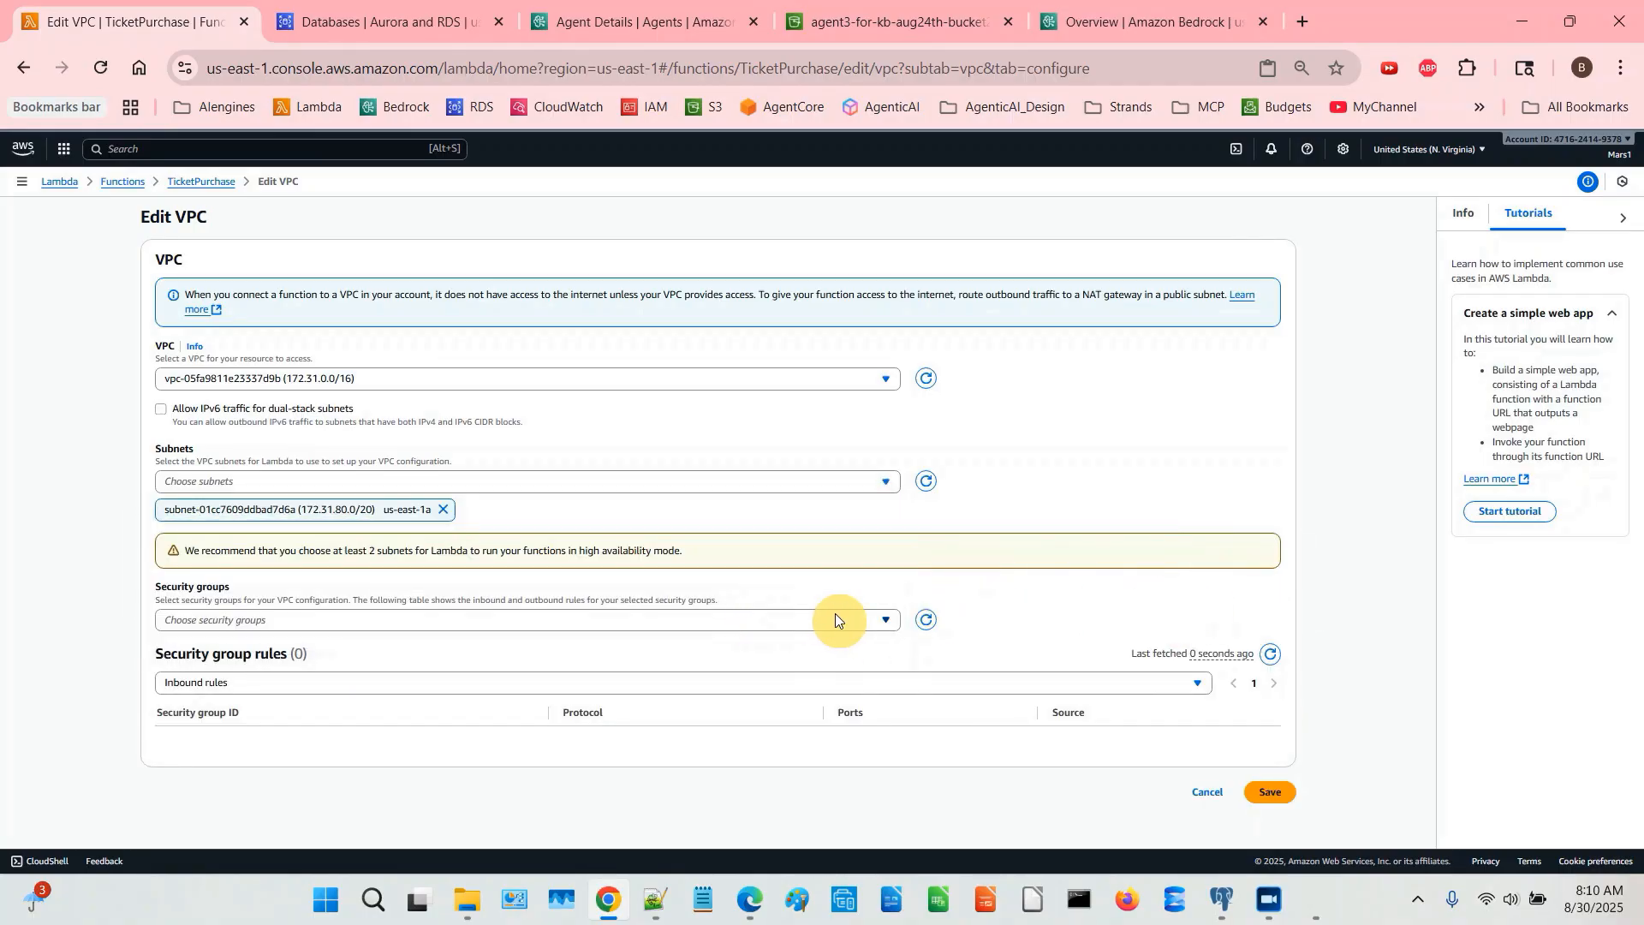
Select the default security group for the function's VPC connection and save the VPC configuration.
click(885, 619)
click(455, 676)
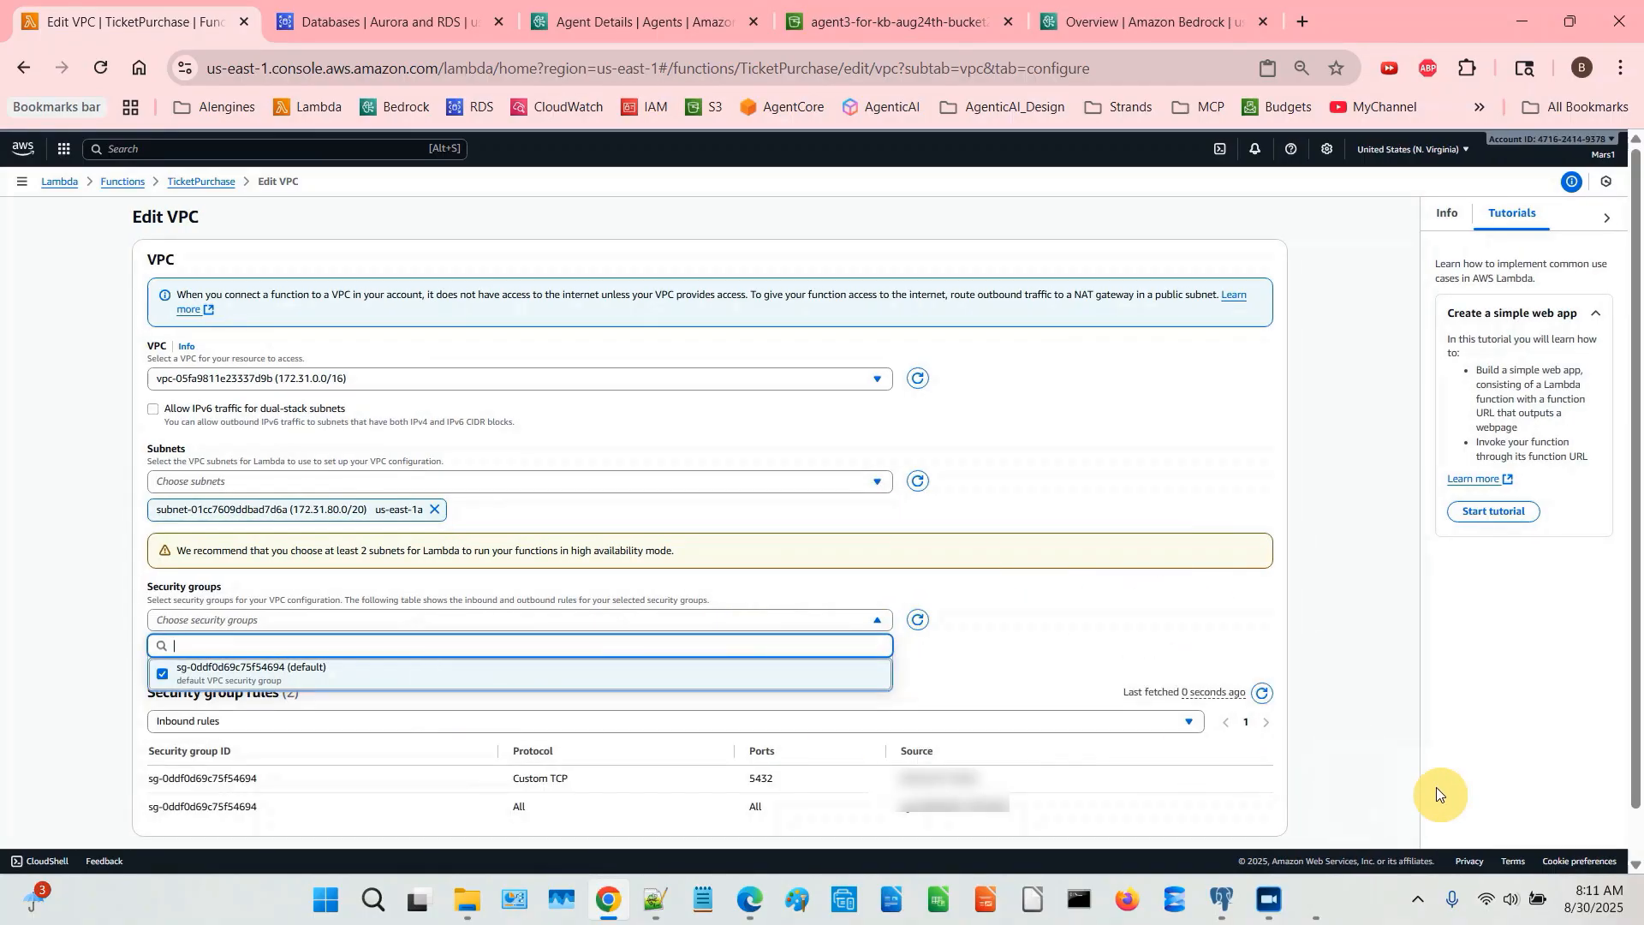
scroll(1622, 754, down, 1)
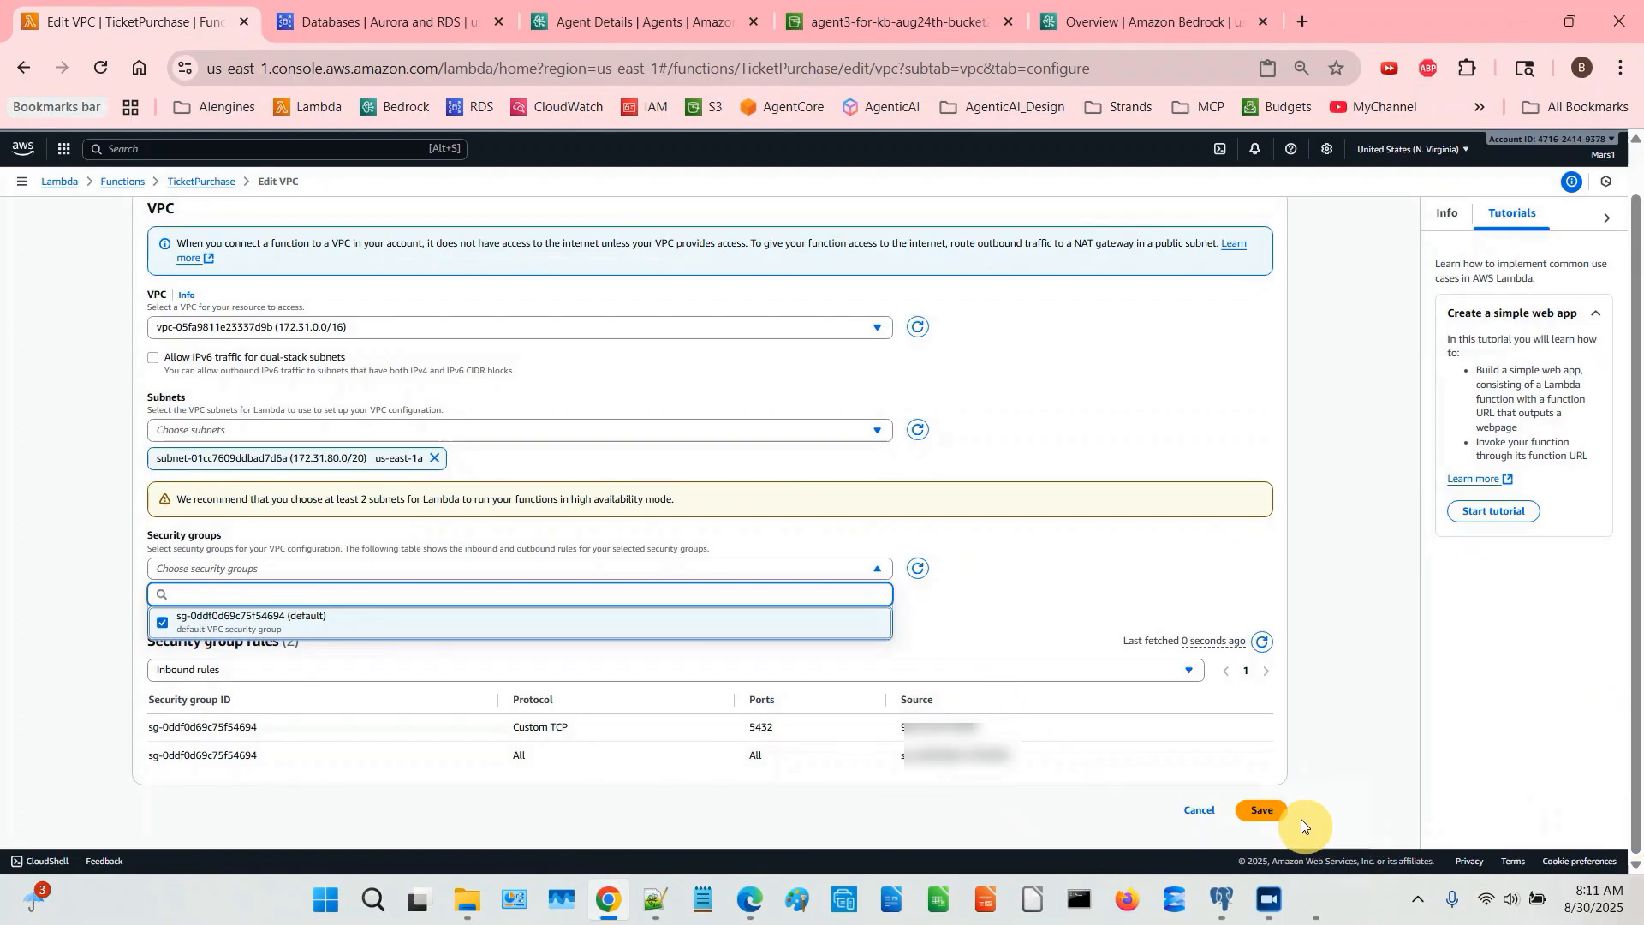
click(1278, 815)
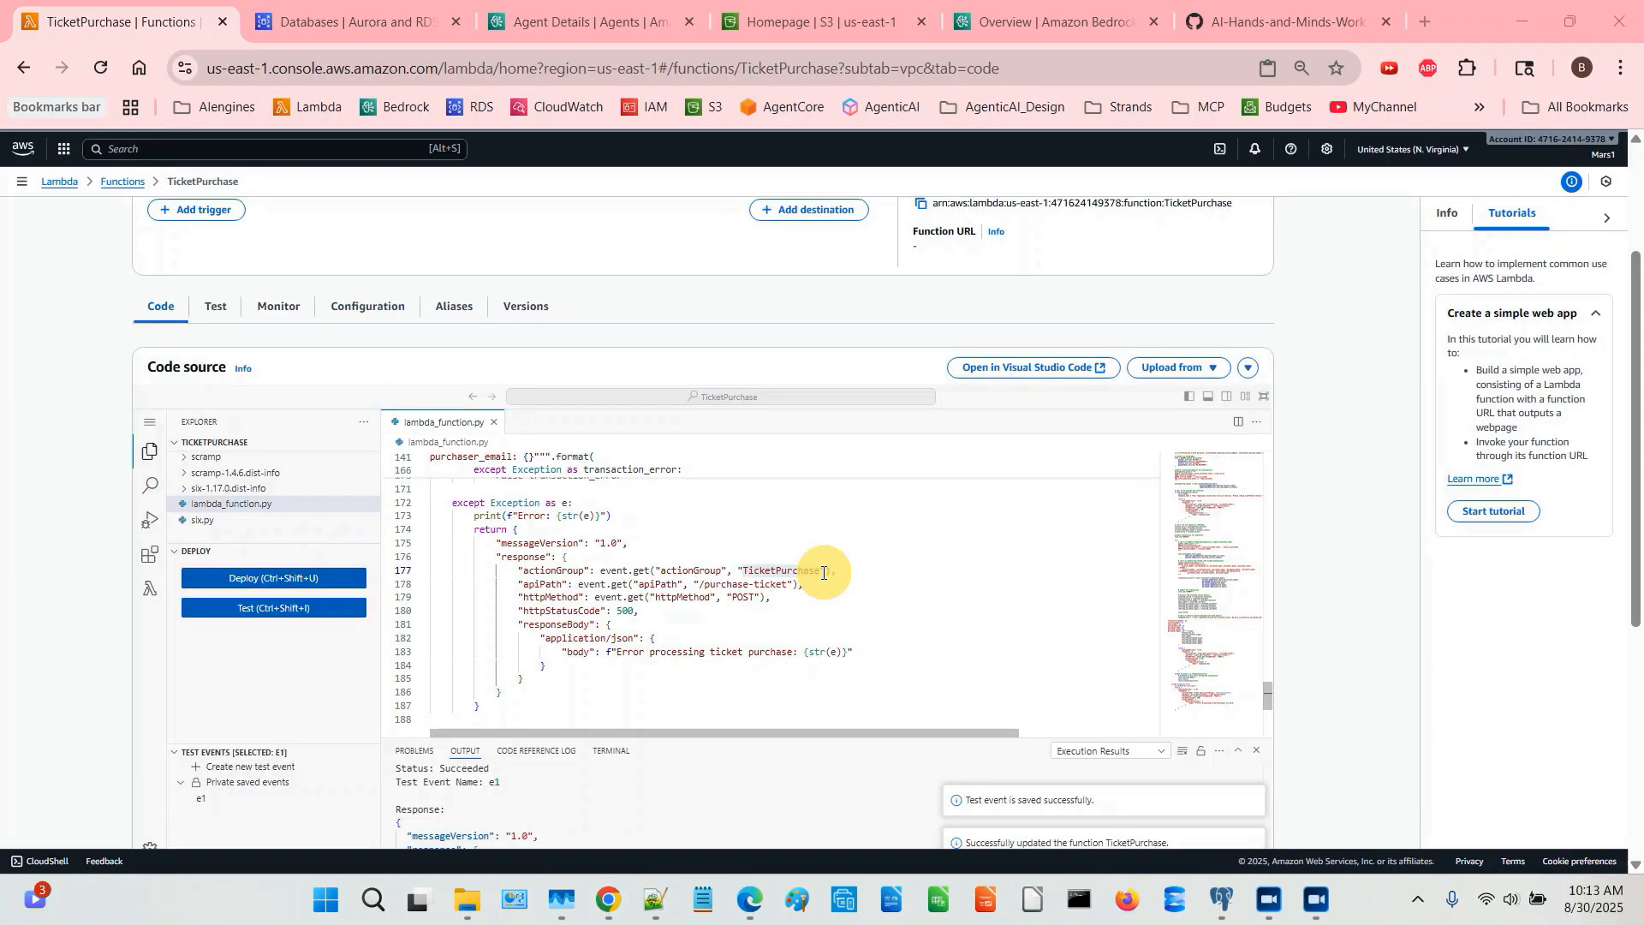
Examine the JSON of saved test event e1 and compare it with TicketPurchase - JSON.txt in the GitHub repository.
click(226, 317)
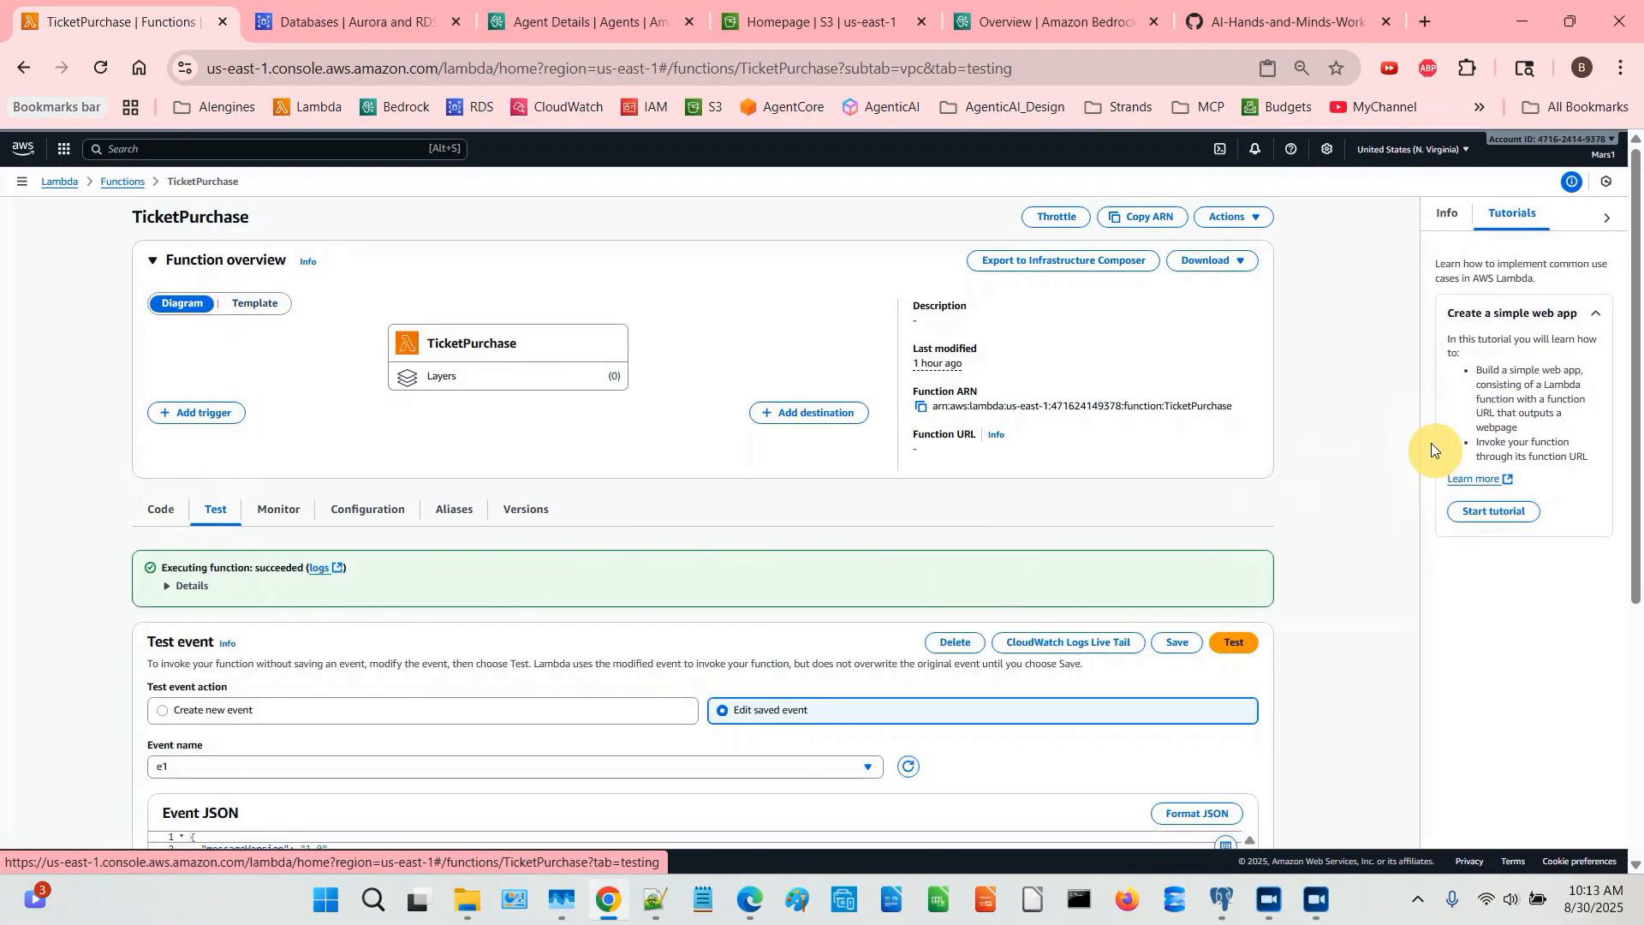
drag(1636, 424, 1636, 665)
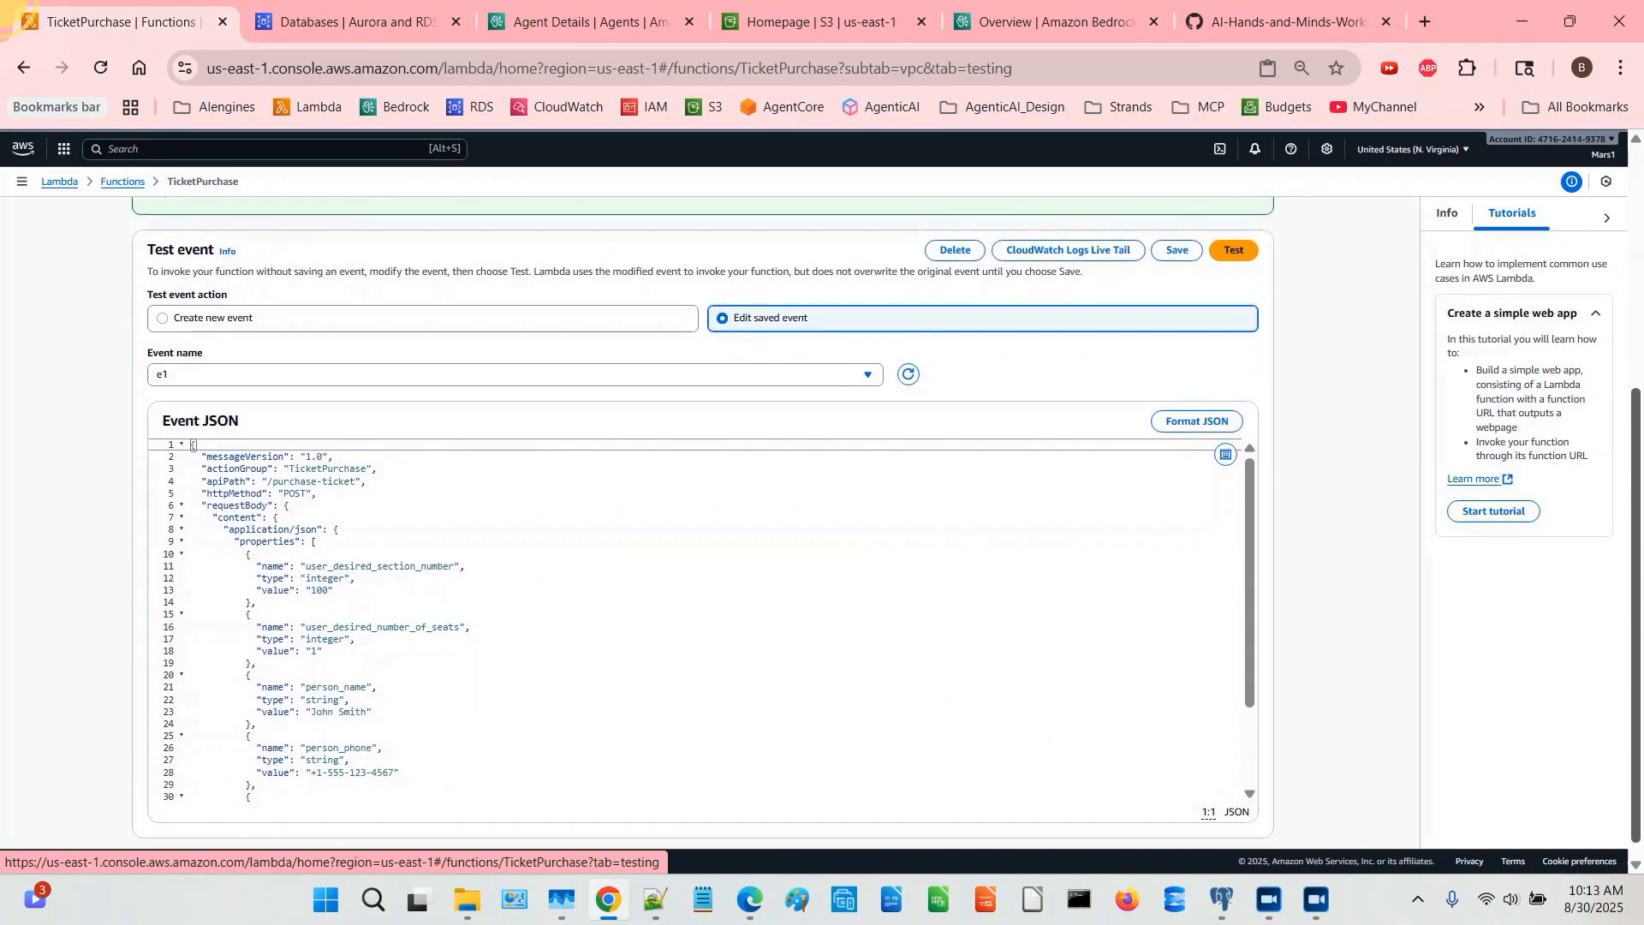
click(753, 904)
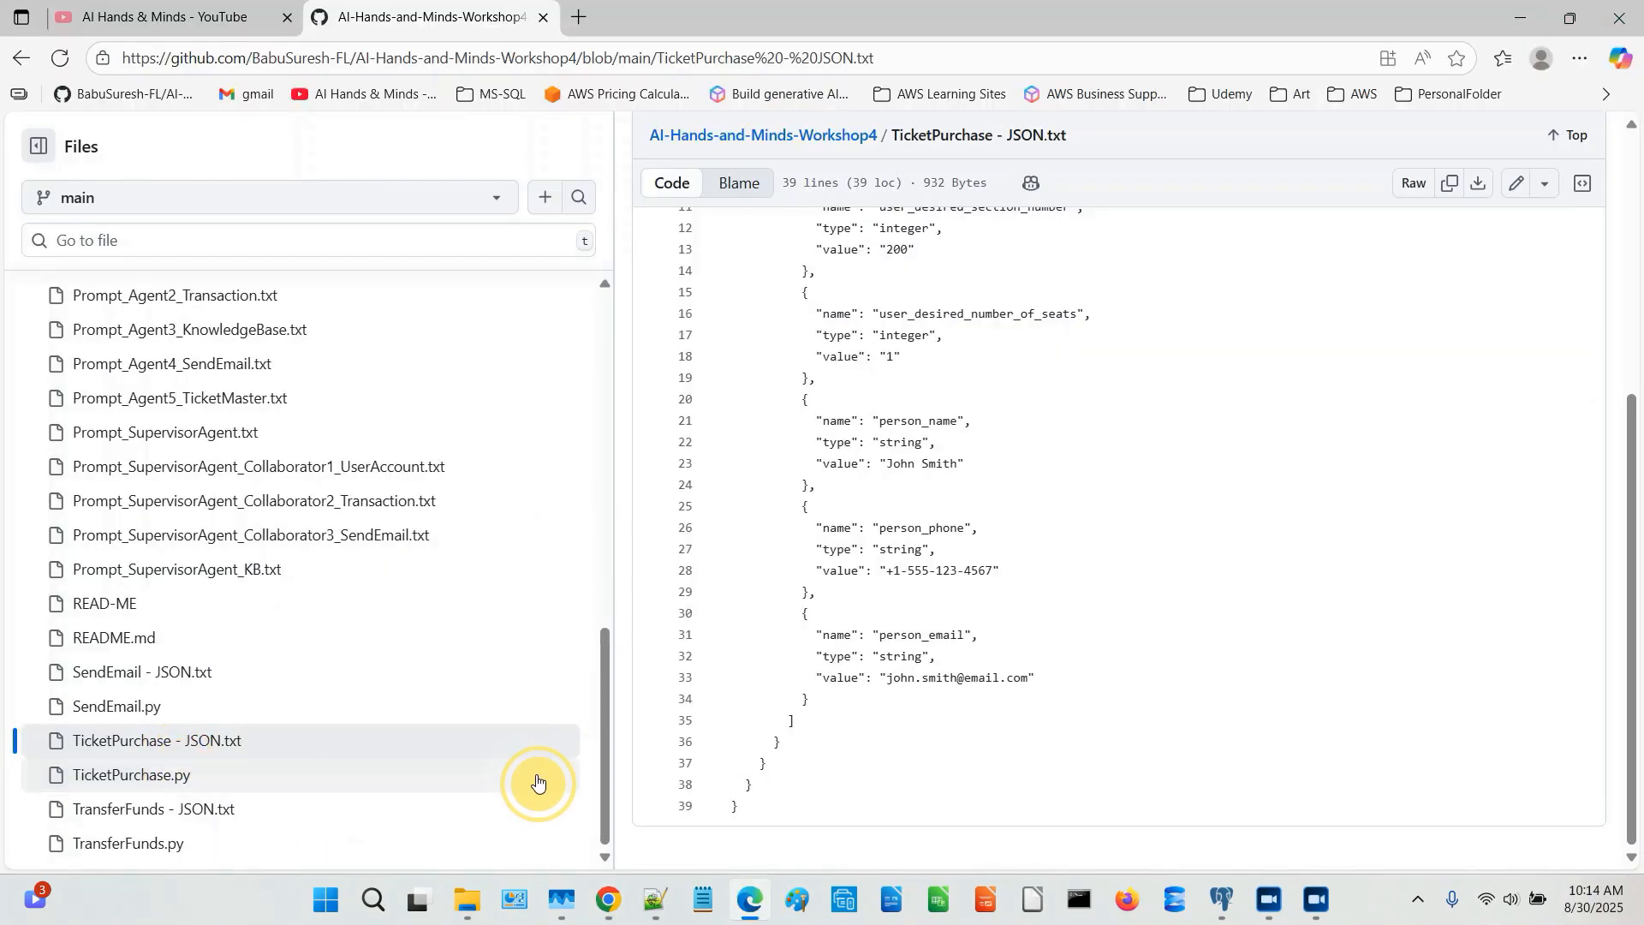
drag(1636, 590, 1611, 280)
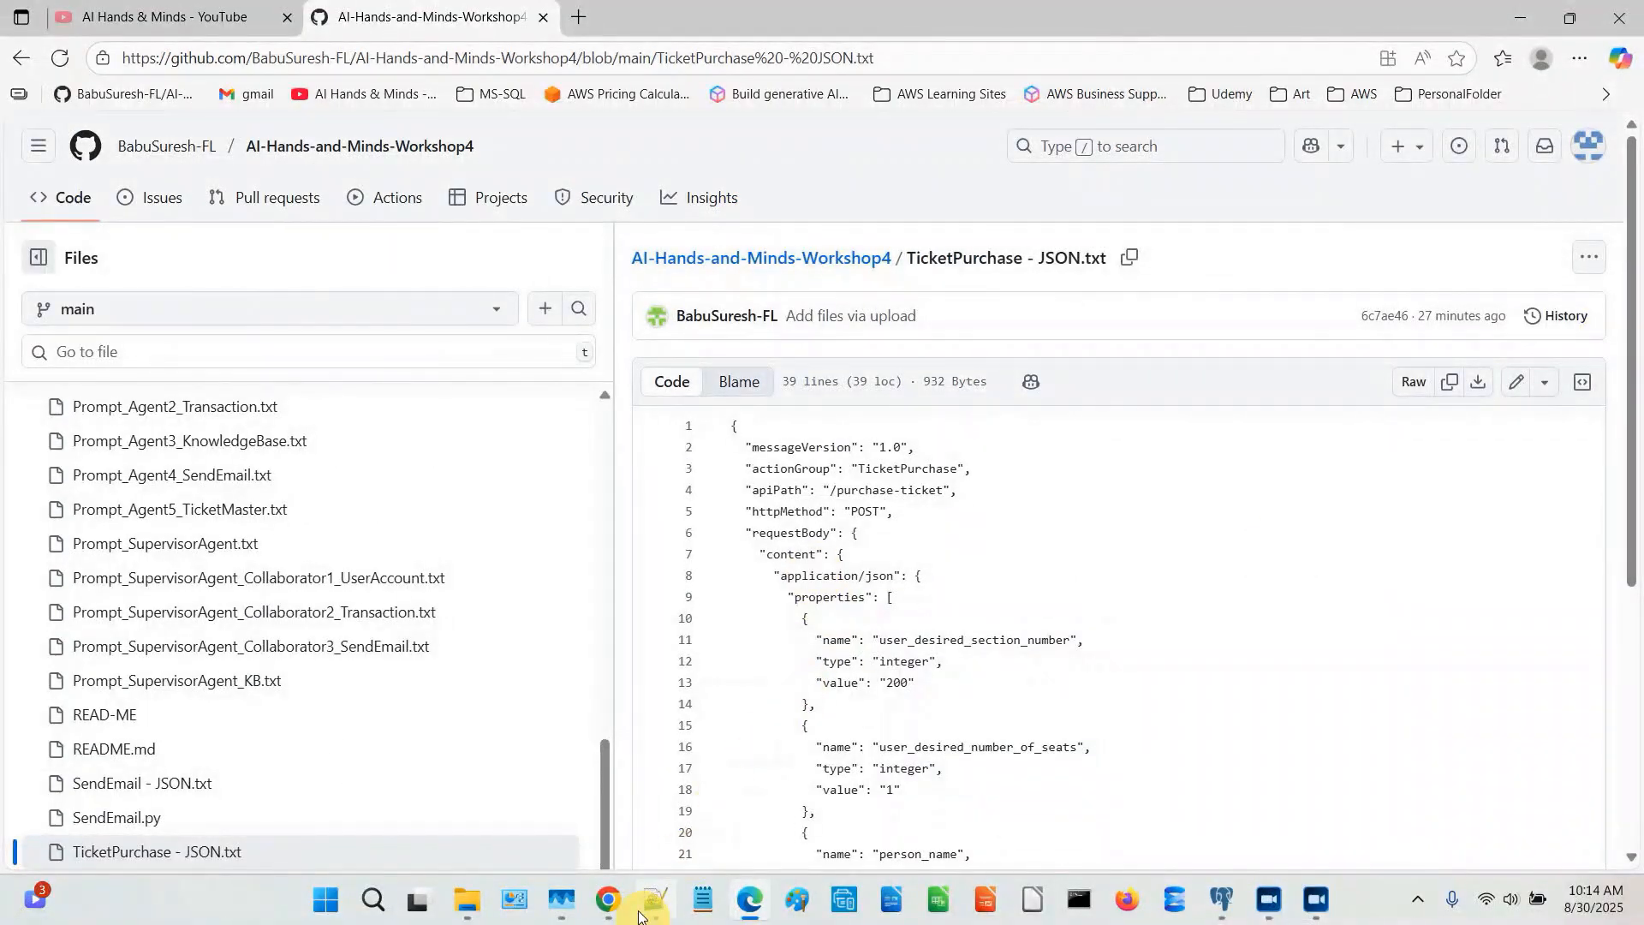
click(608, 900)
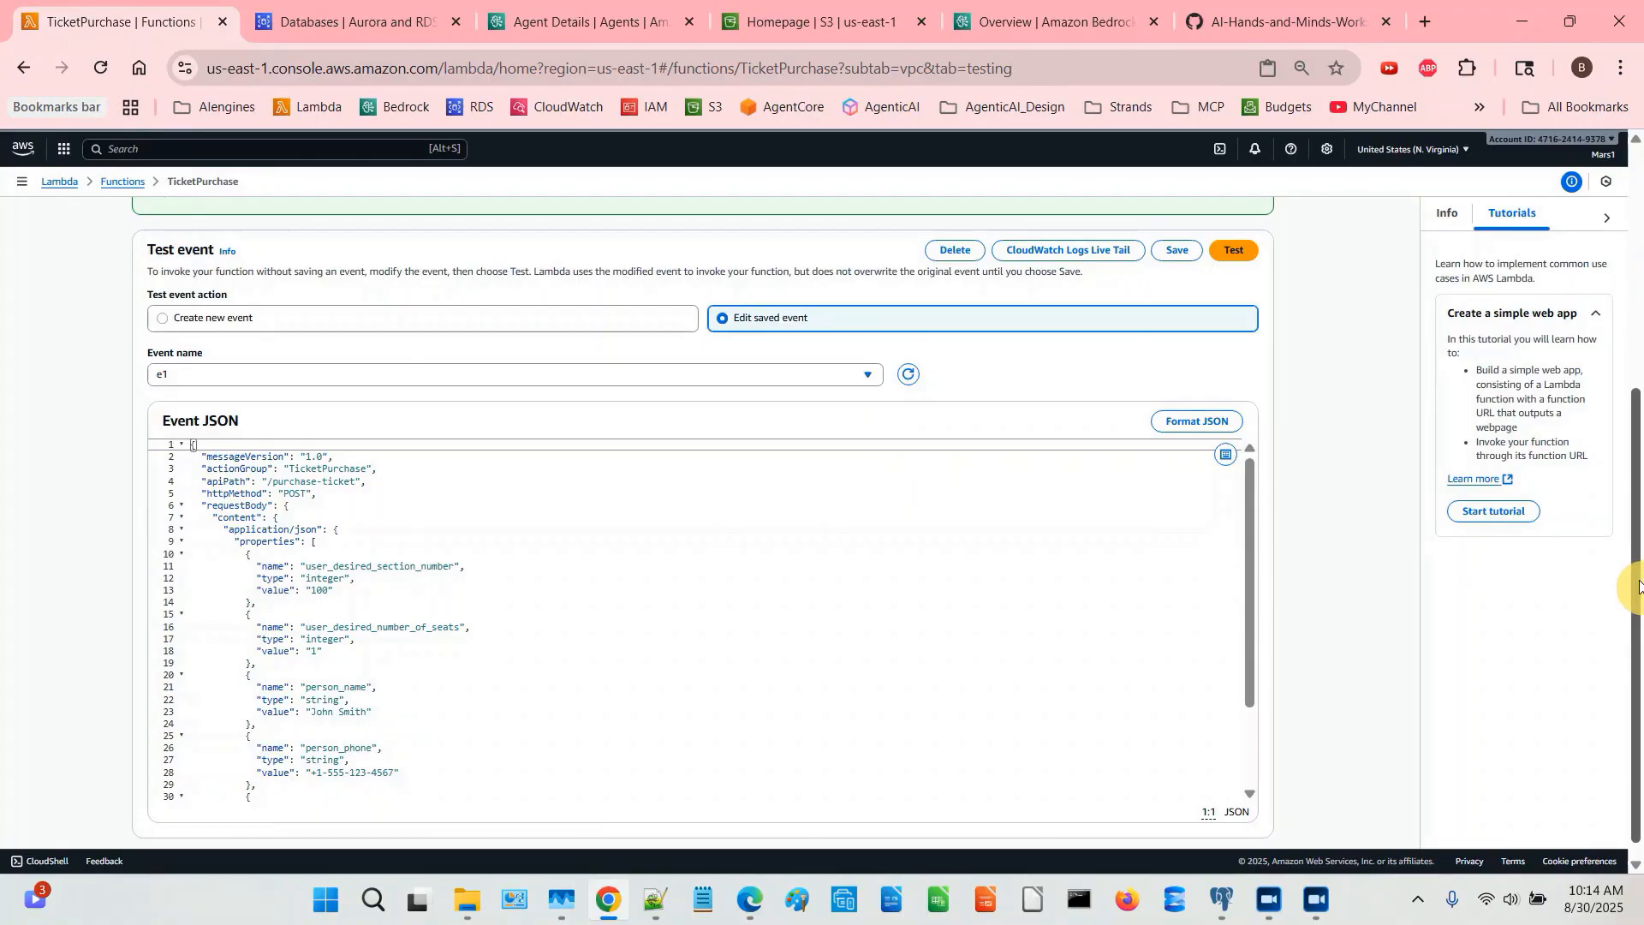
Set the user_desired_section_number value to 200 in test event e1 and save the event.
scroll(1627, 529, up, 2)
click(1230, 430)
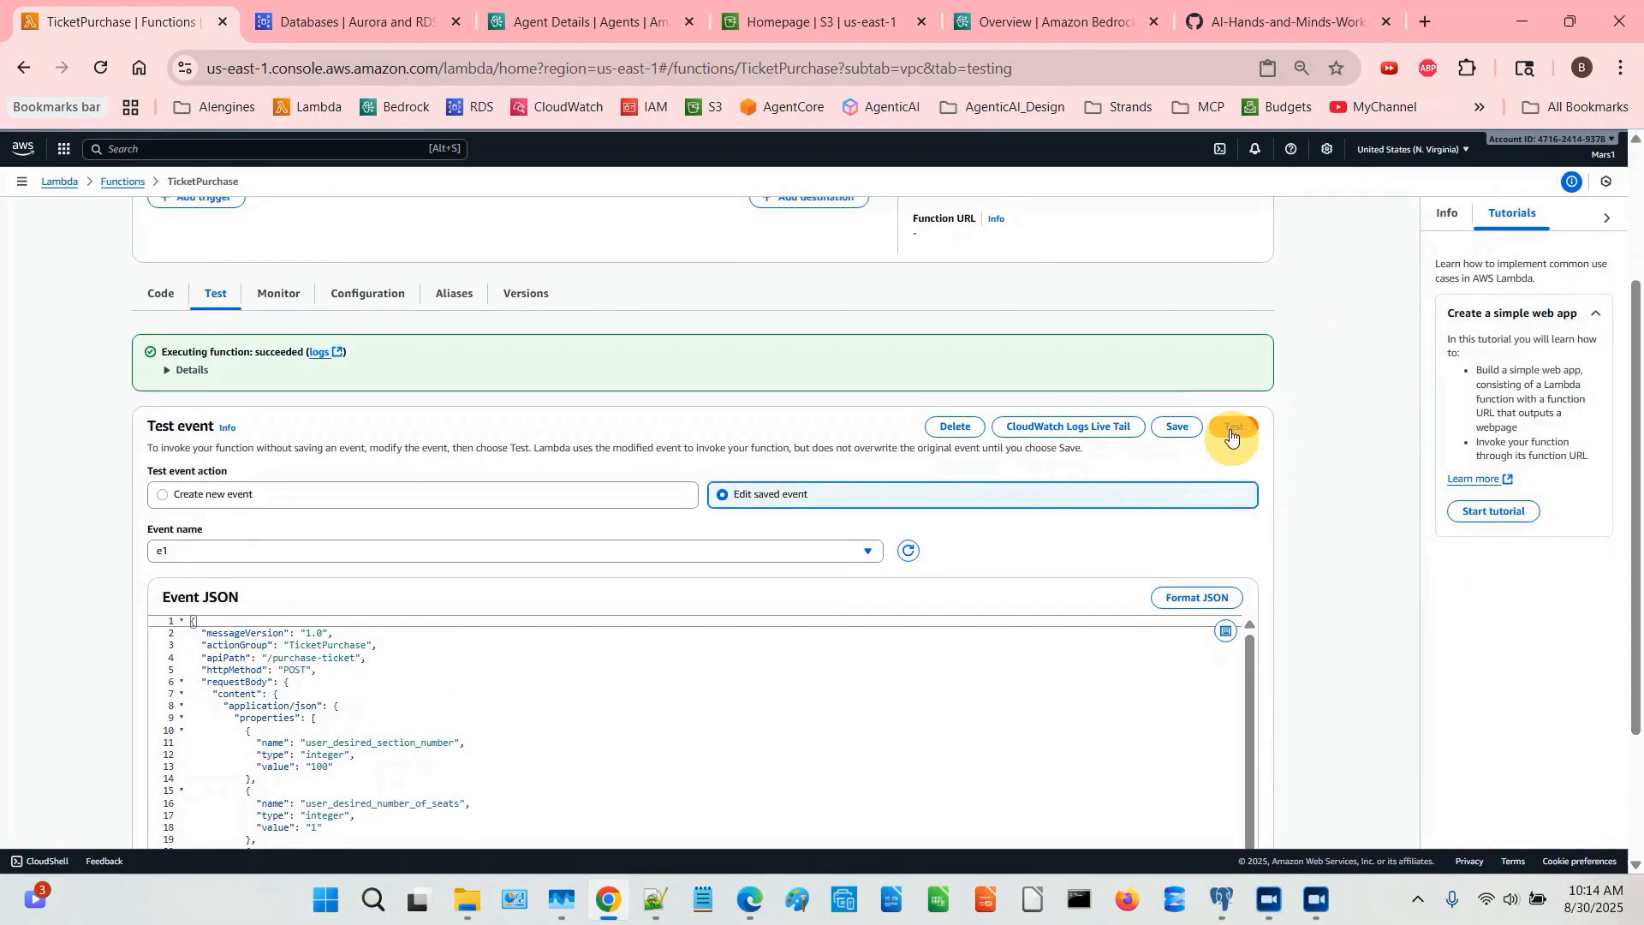
click(309, 767)
double_click(311, 768)
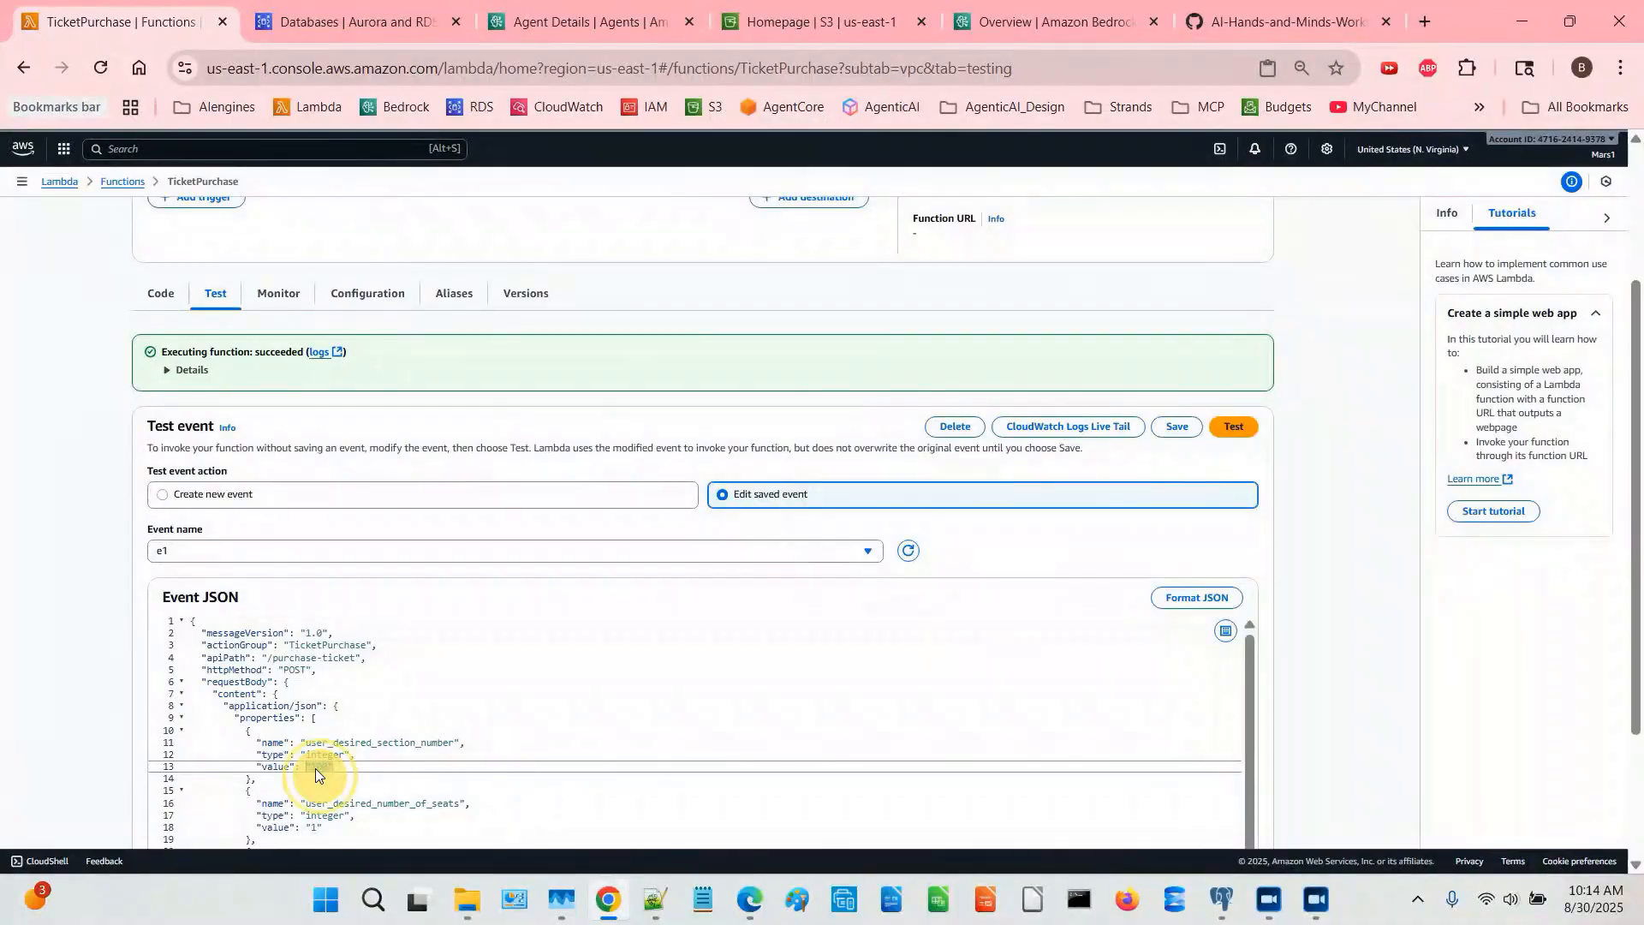
click(316, 768)
click(1236, 428)
click(1194, 435)
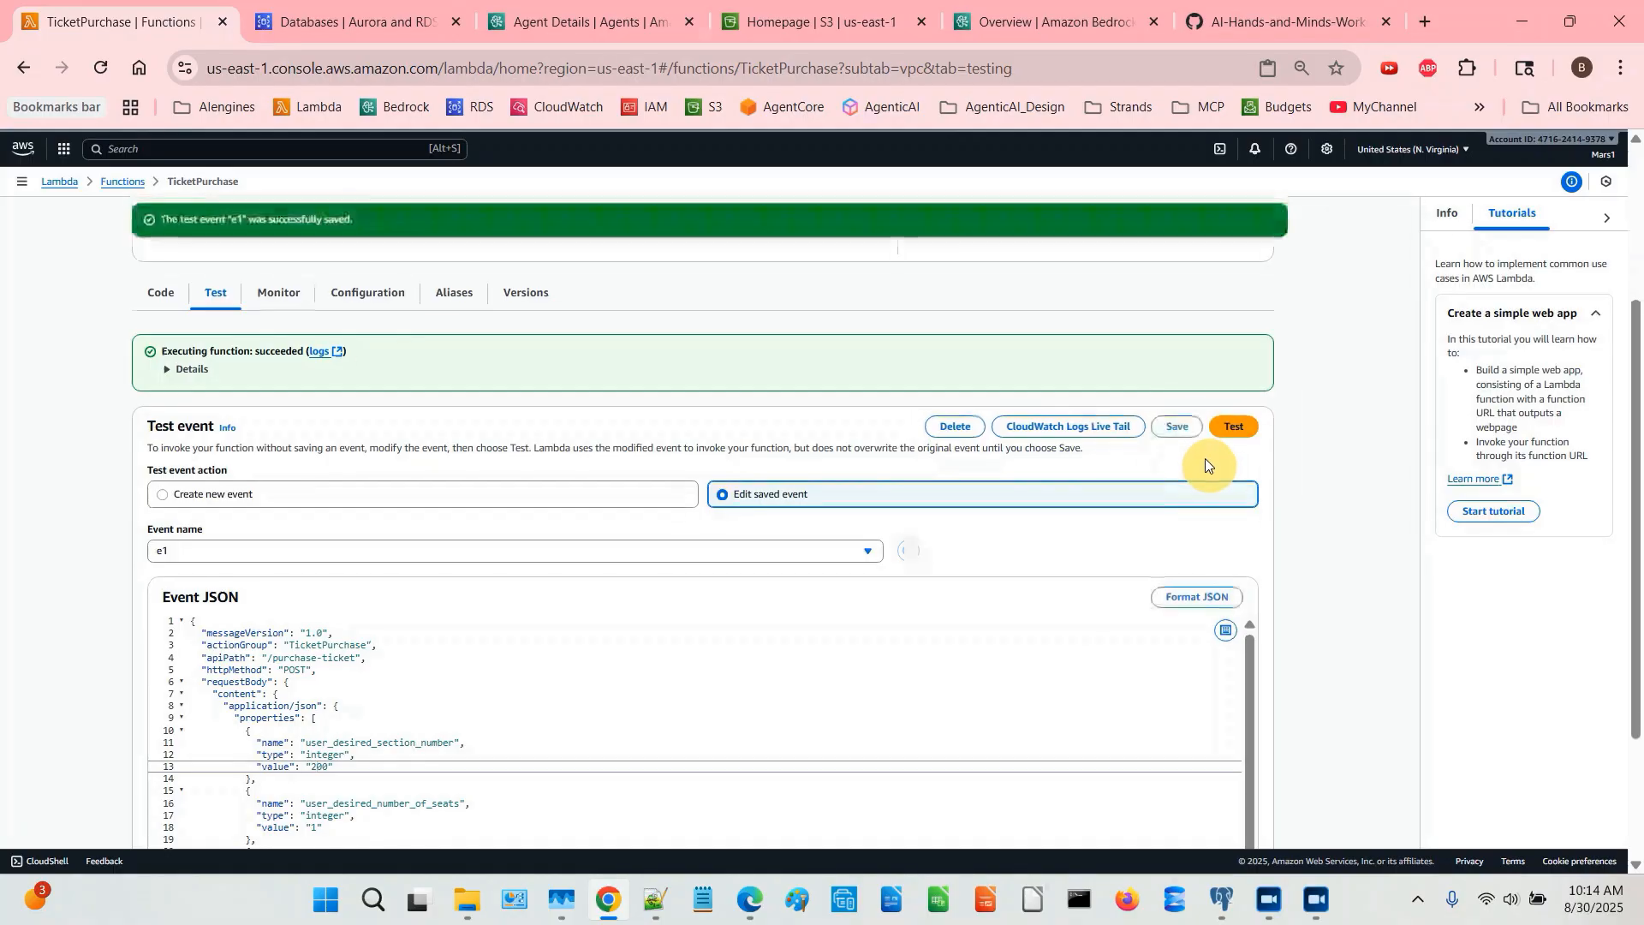
Run the TicketPurchase function with test event e1 and expand the execution details to read the full response.
click(1233, 427)
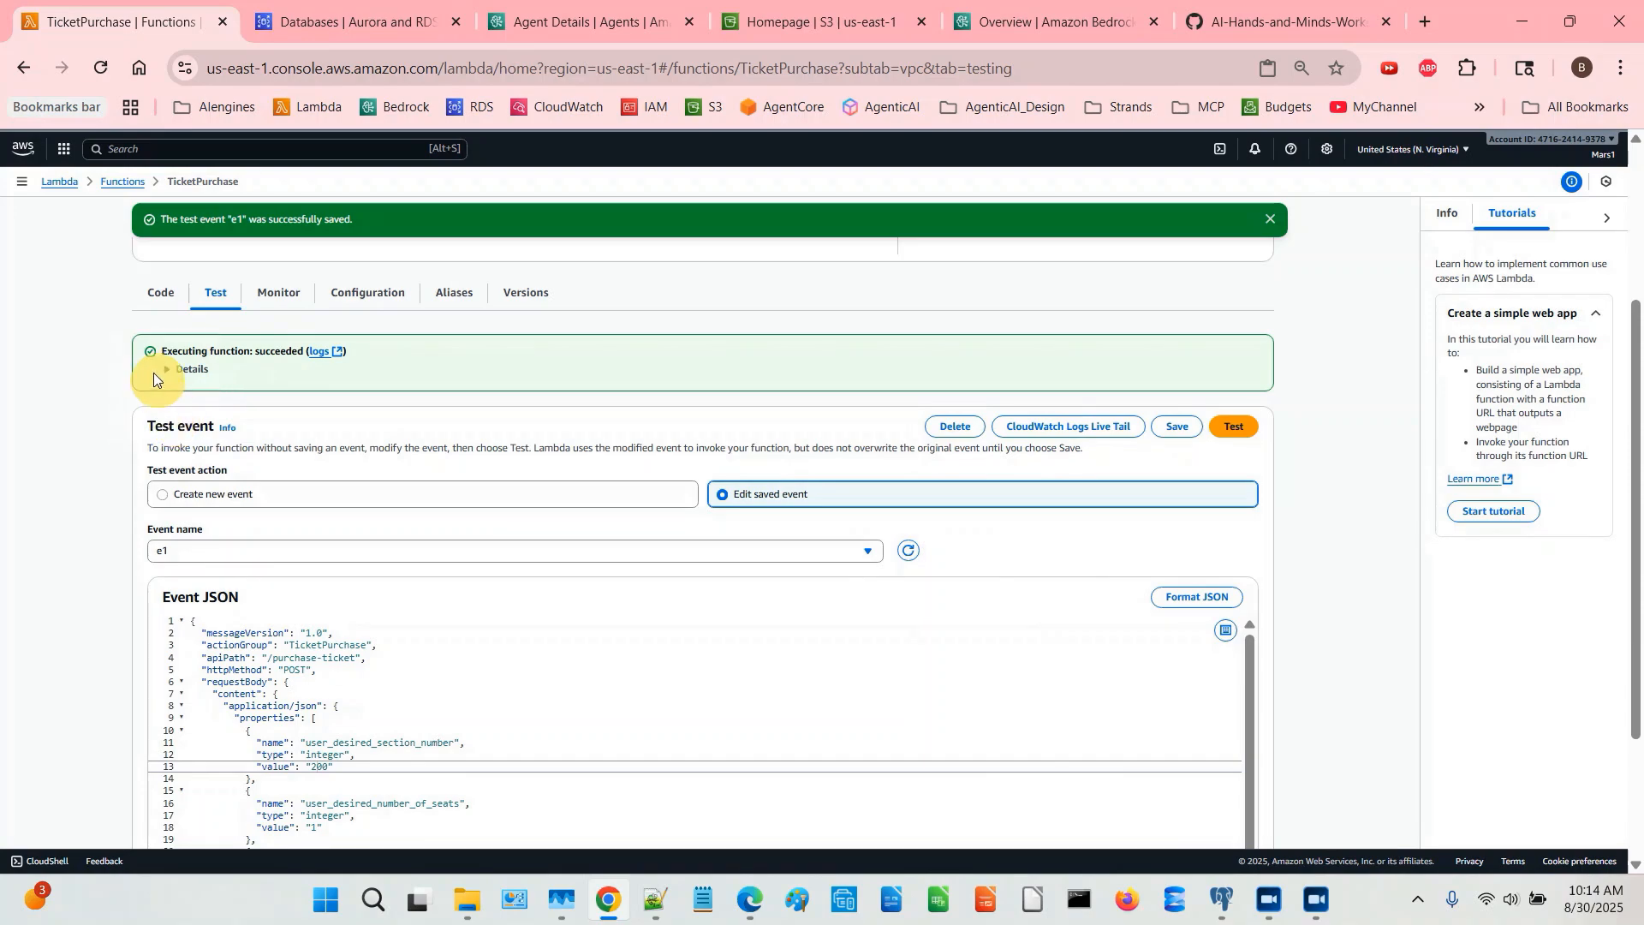
click(164, 370)
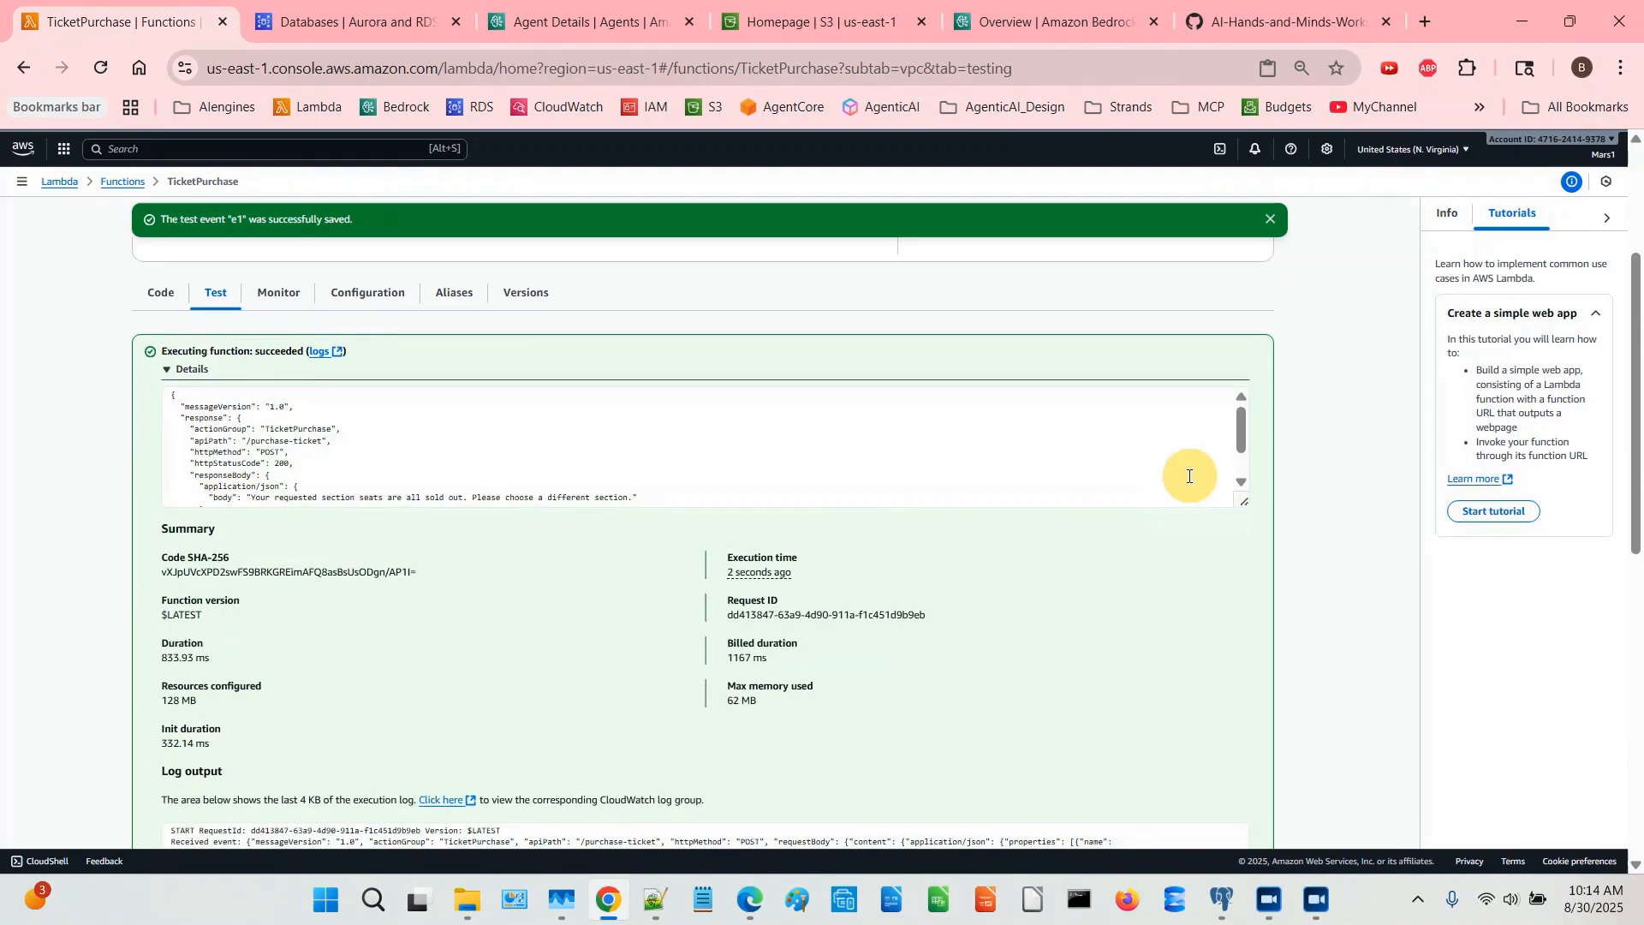
drag(1236, 506, 1247, 597)
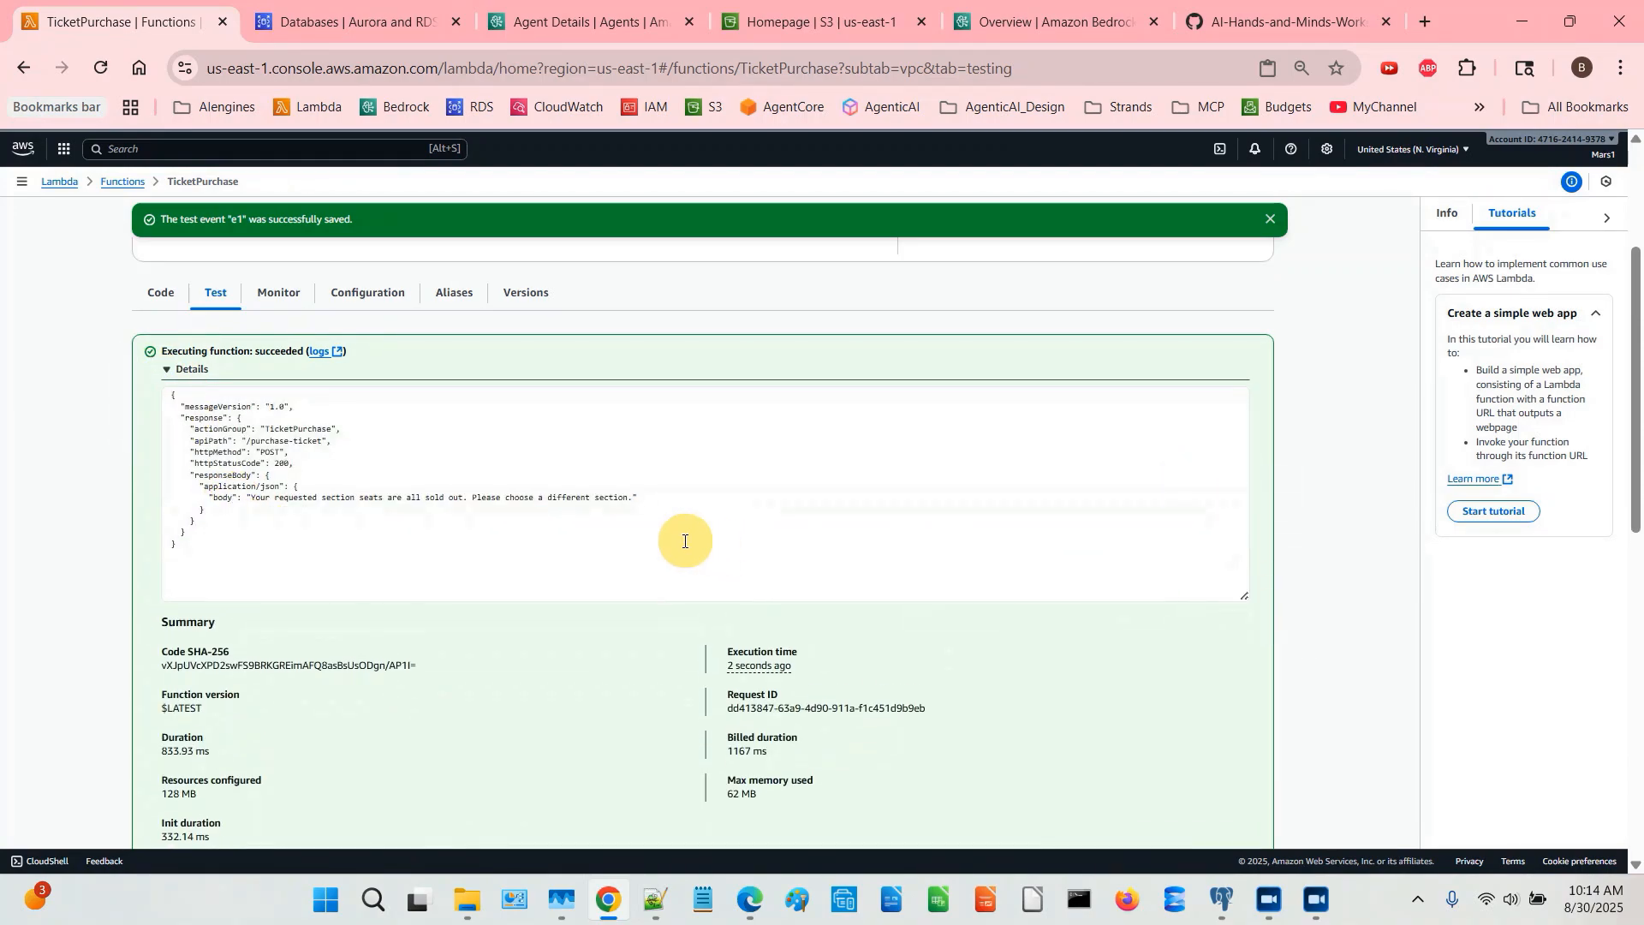
Switch to pgAdmin and rerun the ticket_availability query to check the available seats per section.
click(1220, 900)
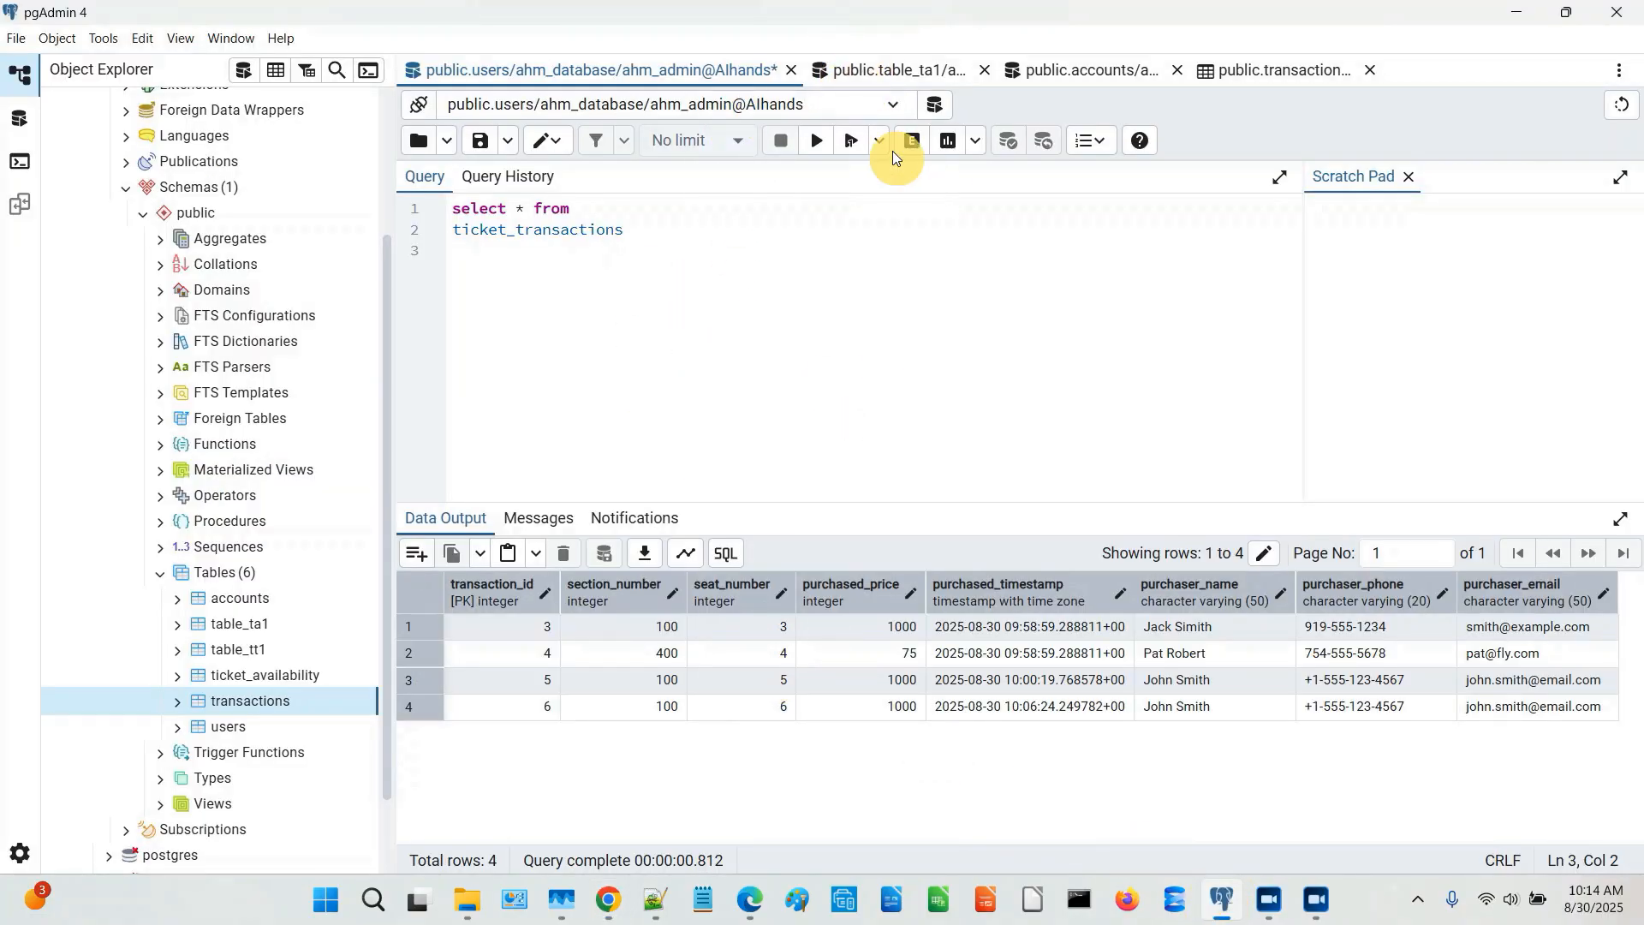
click(742, 79)
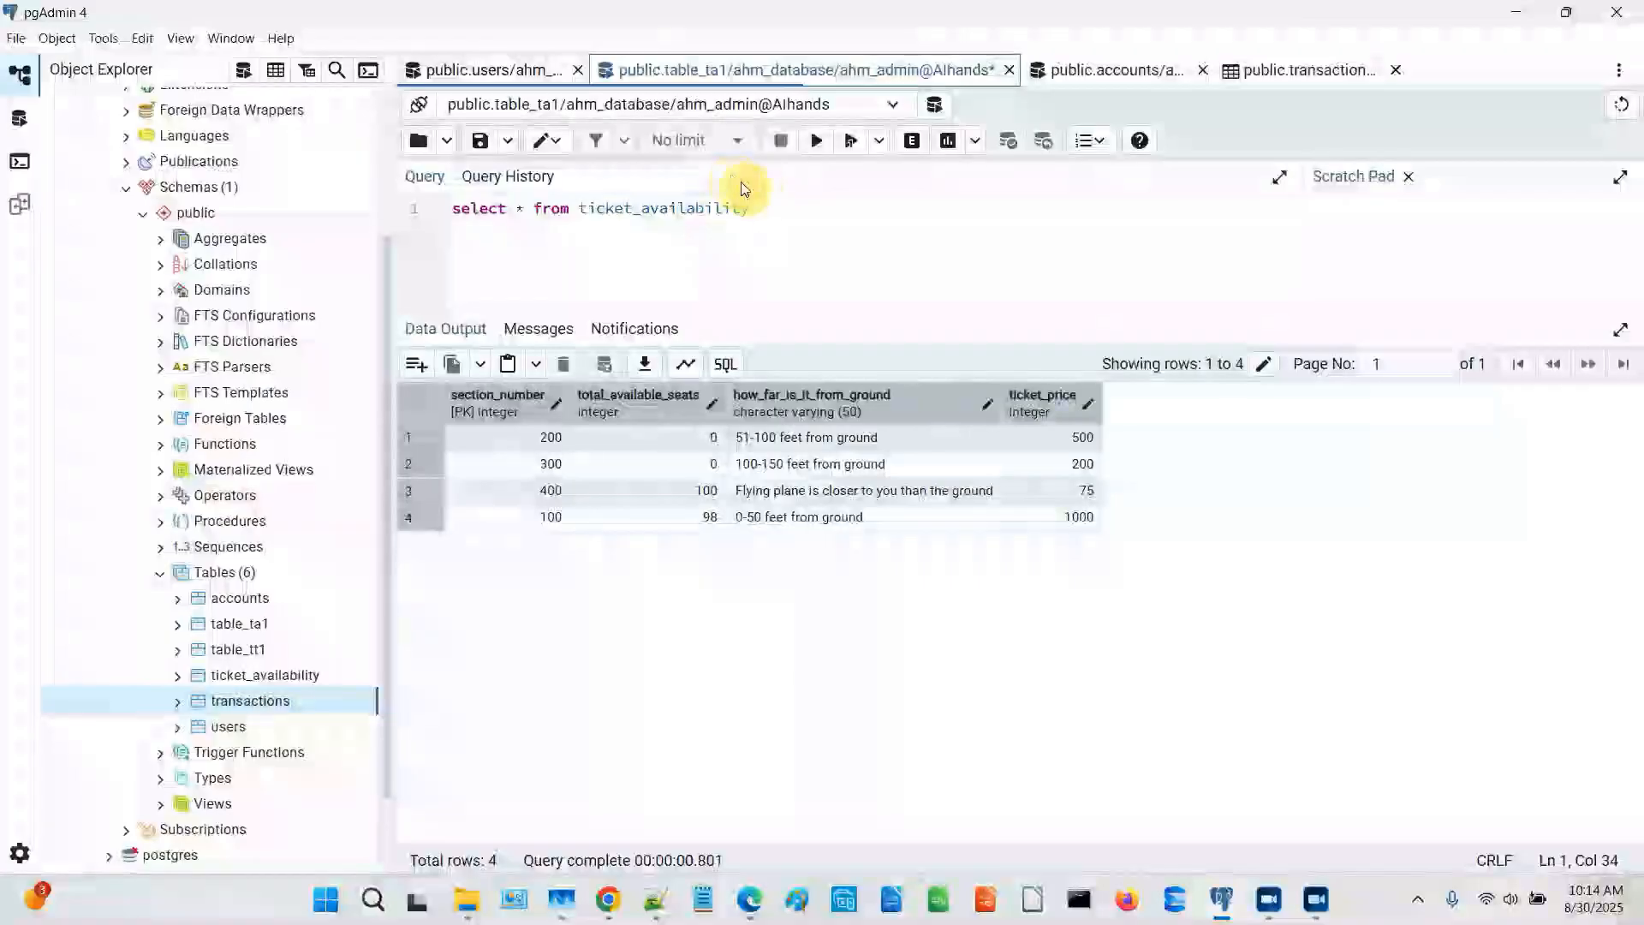
click(817, 142)
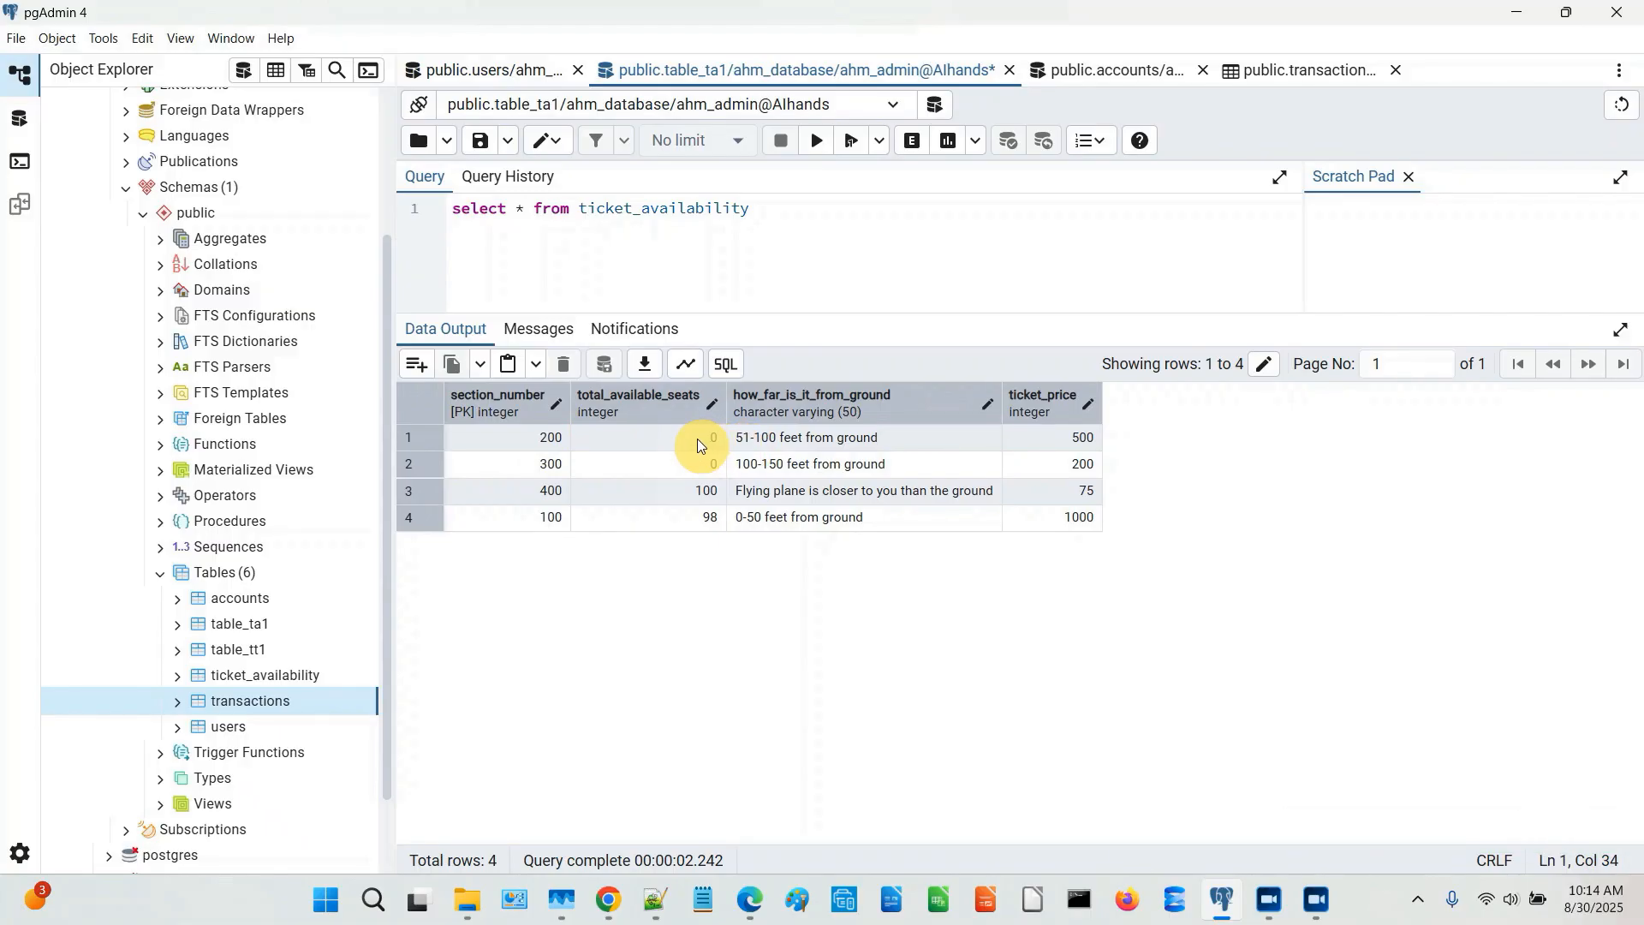
Set the user_desired_section_number value to 100 in test event e1, save it, and check that section's availability in pgAdmin.
click(621, 906)
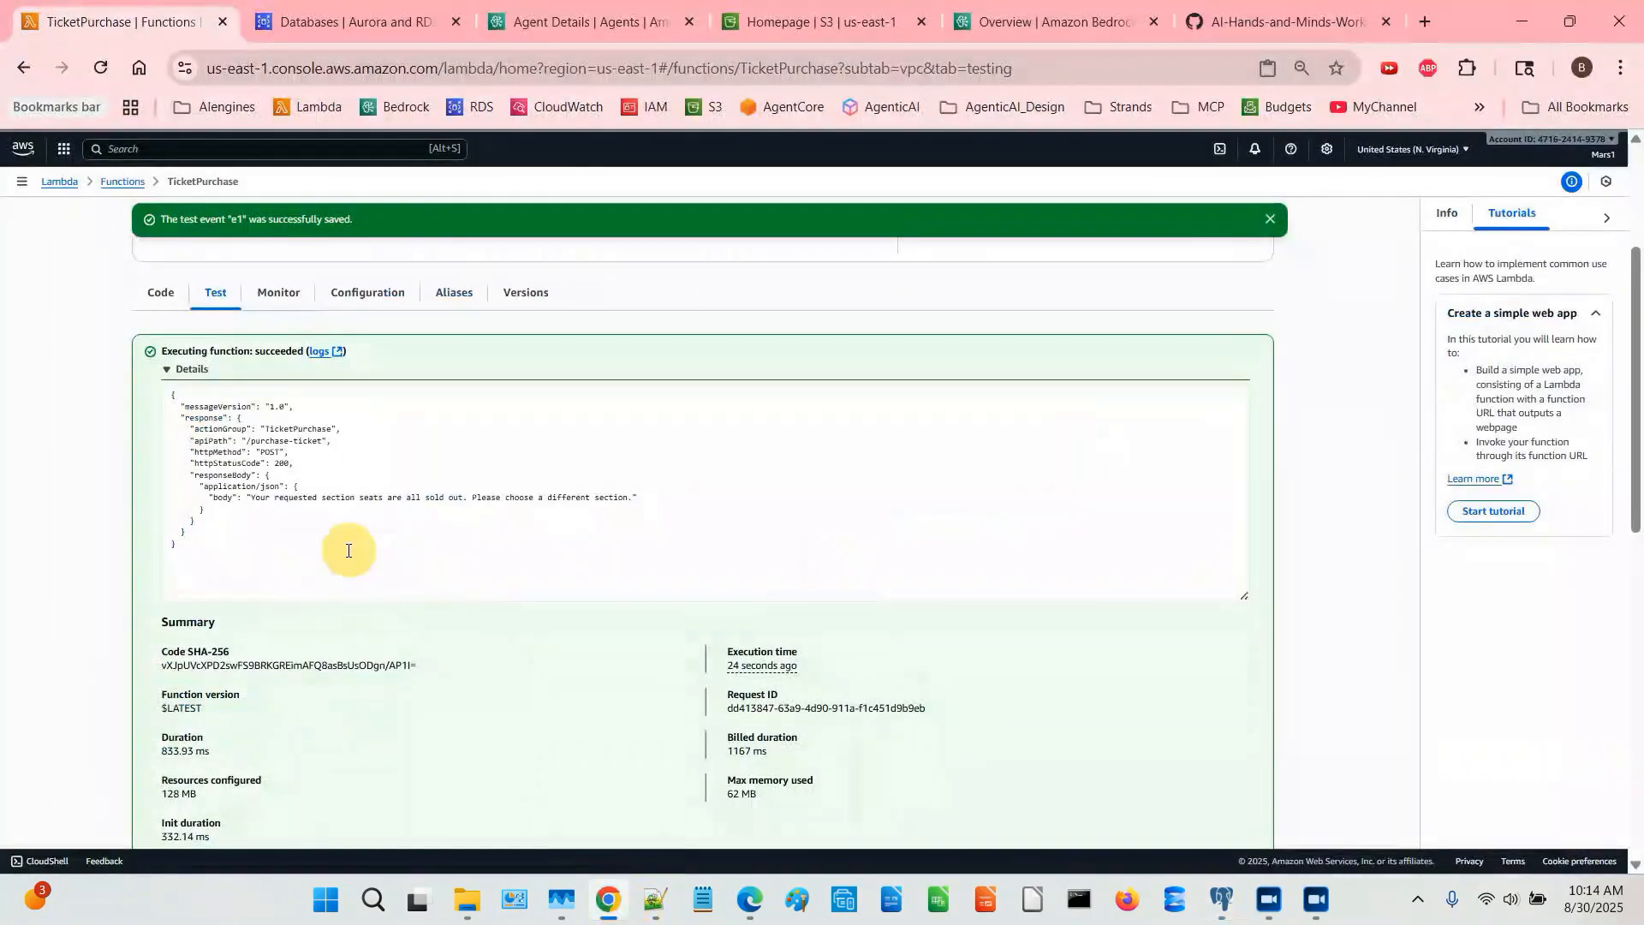
click(167, 370)
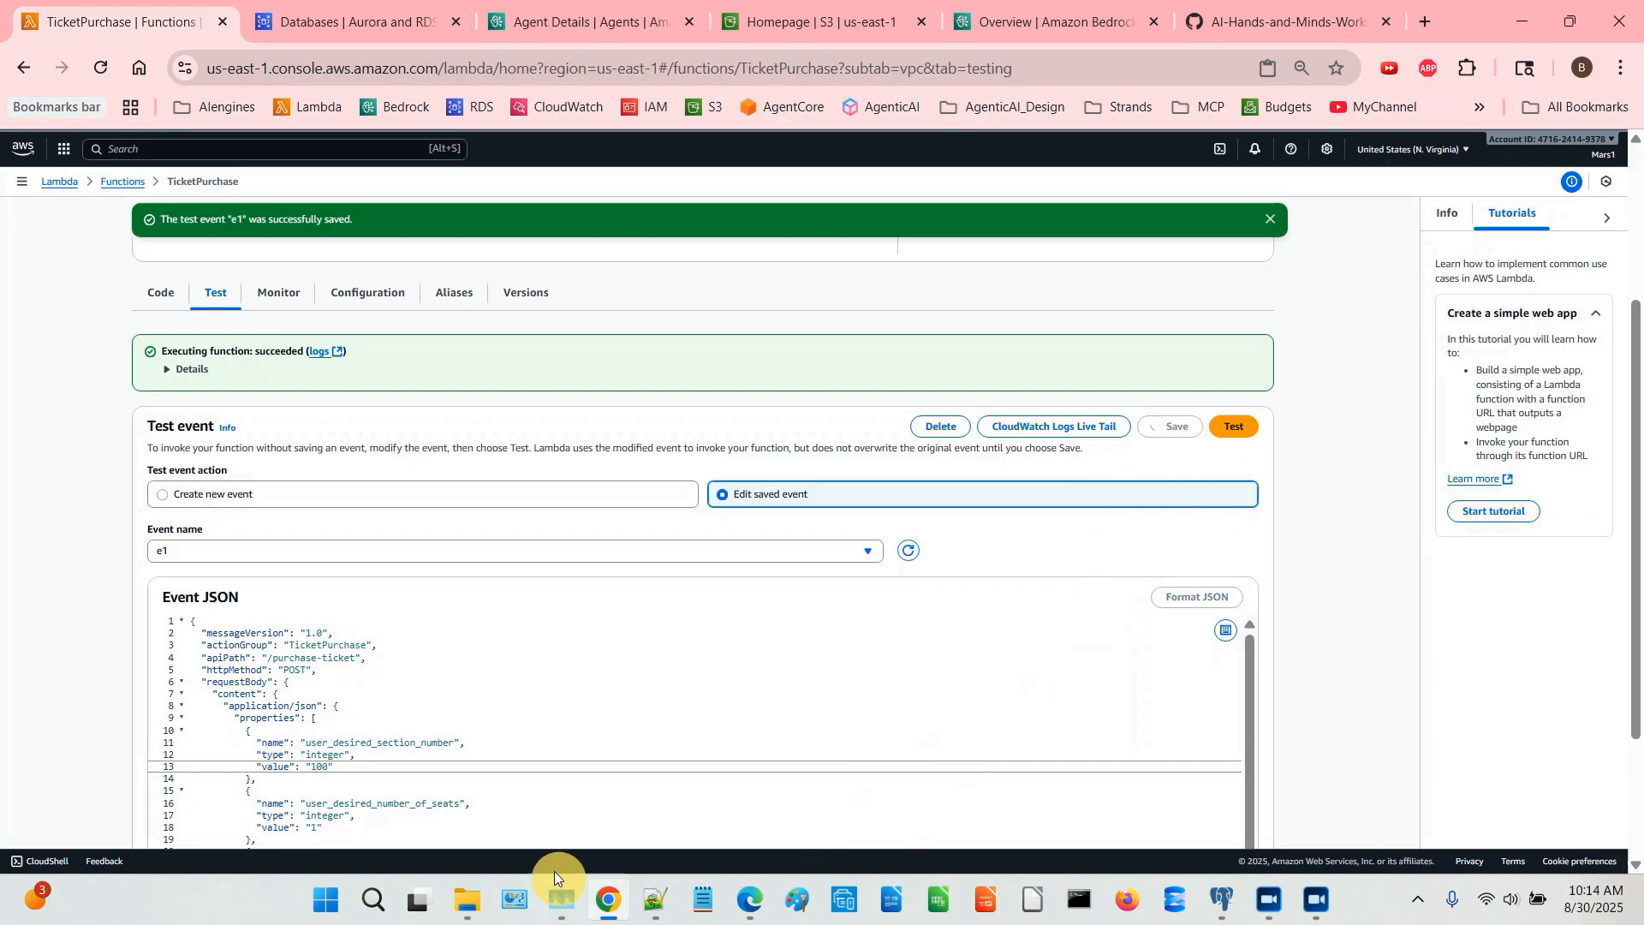
click(1225, 901)
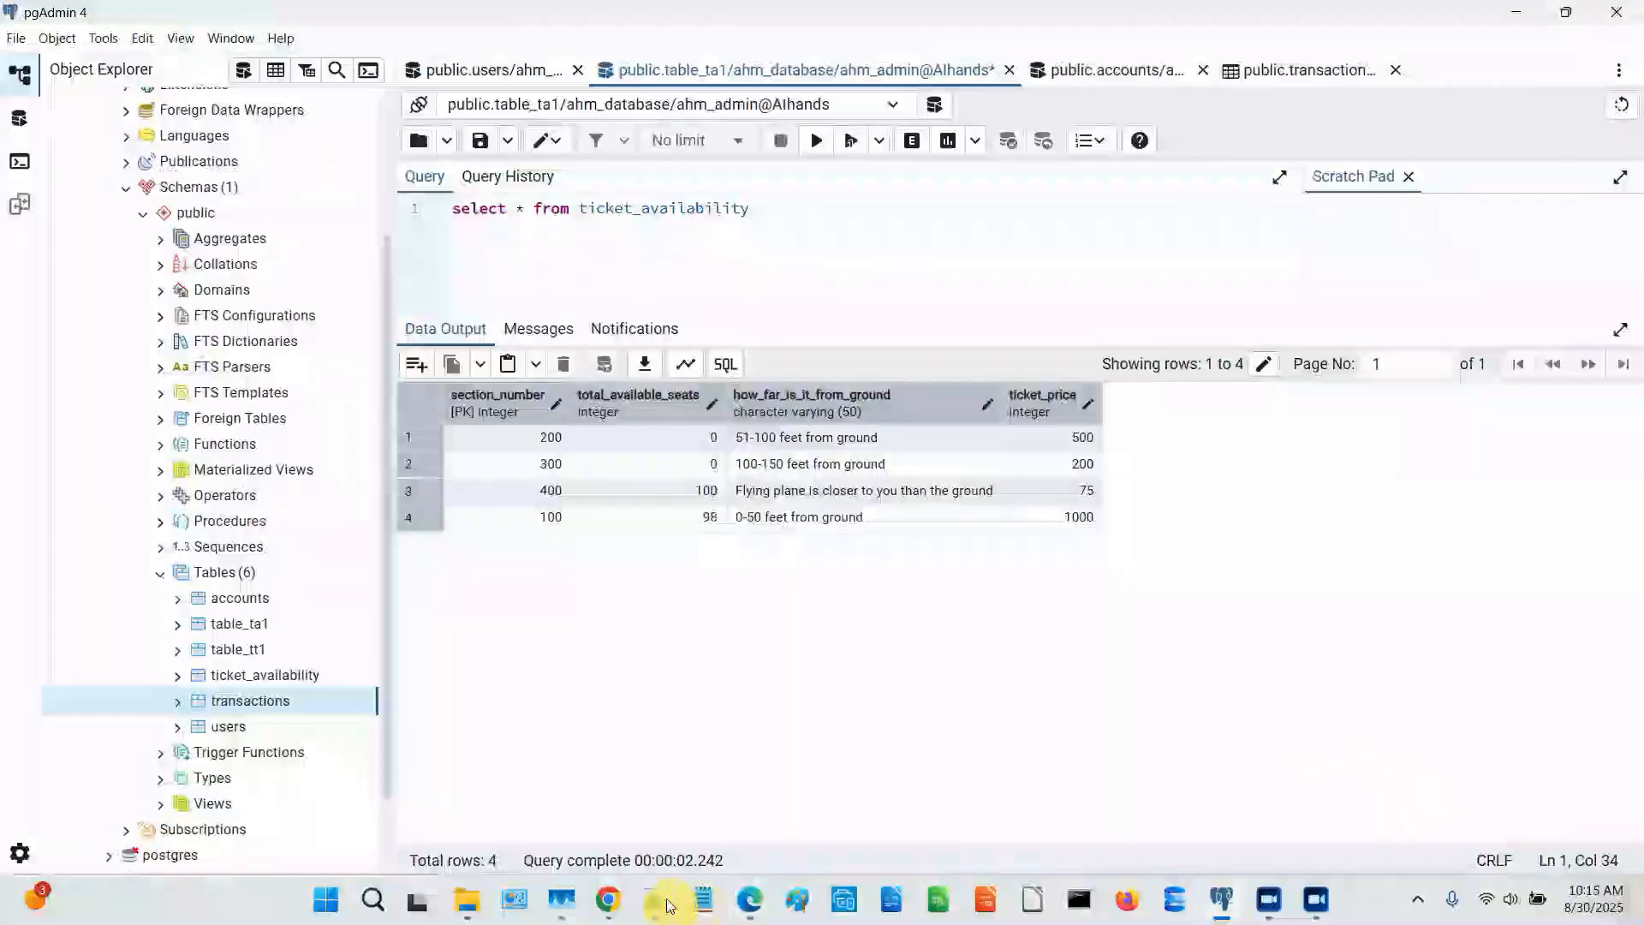
click(622, 907)
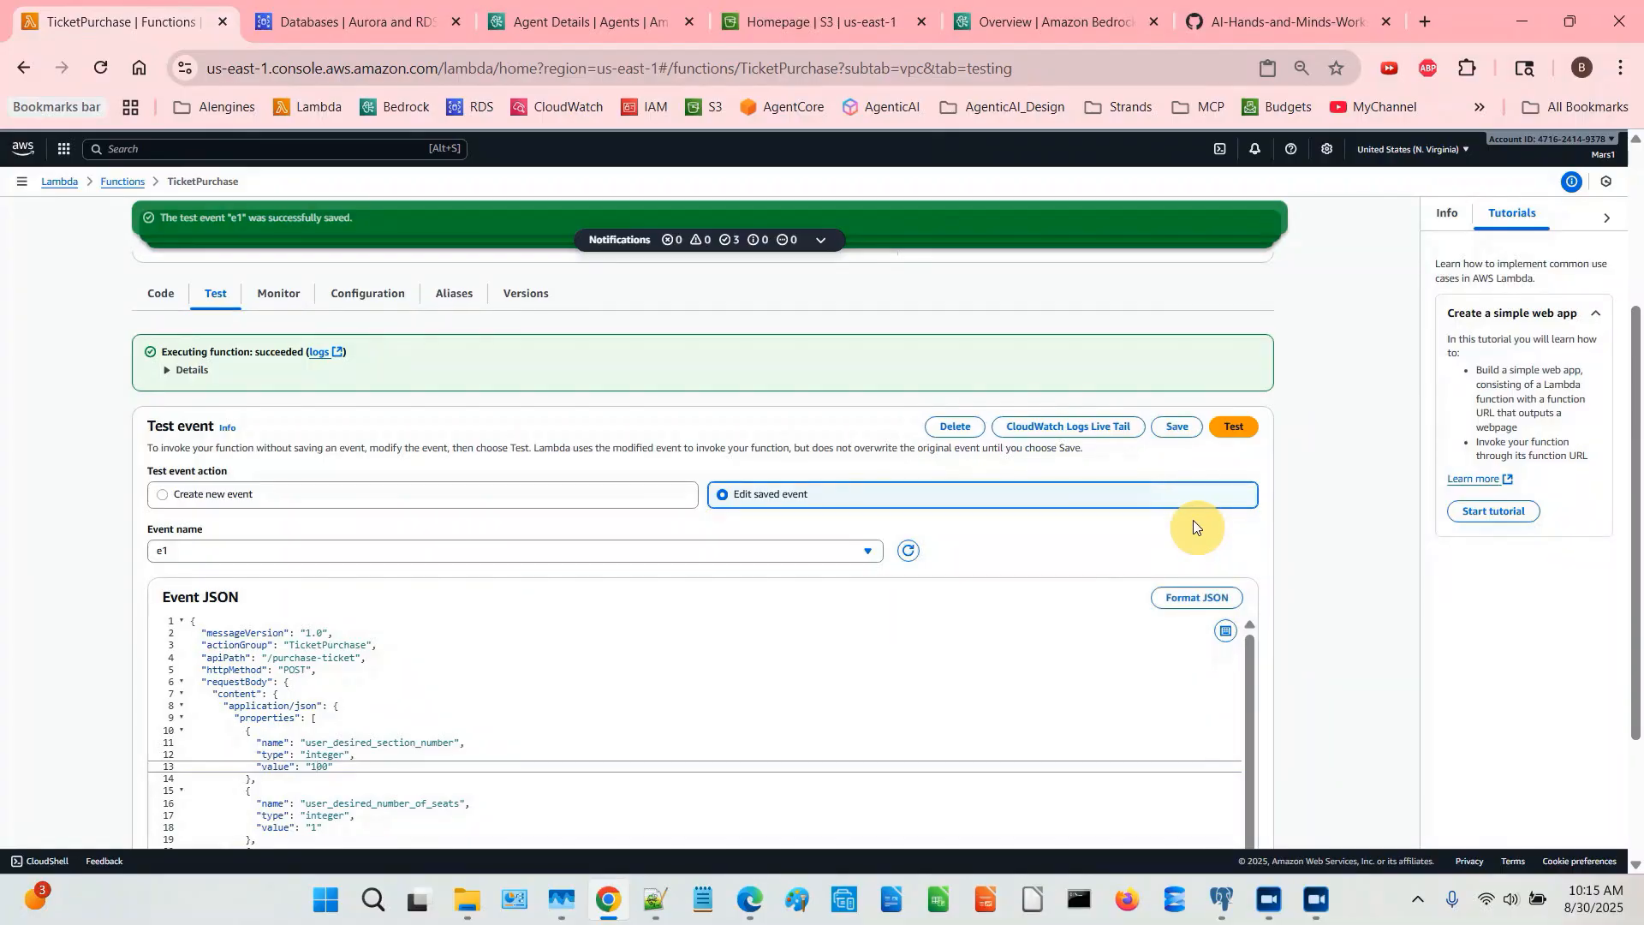
Run the TicketPurchase function with test event e1 and read the section and seat numbers in the expanded response.
click(1230, 437)
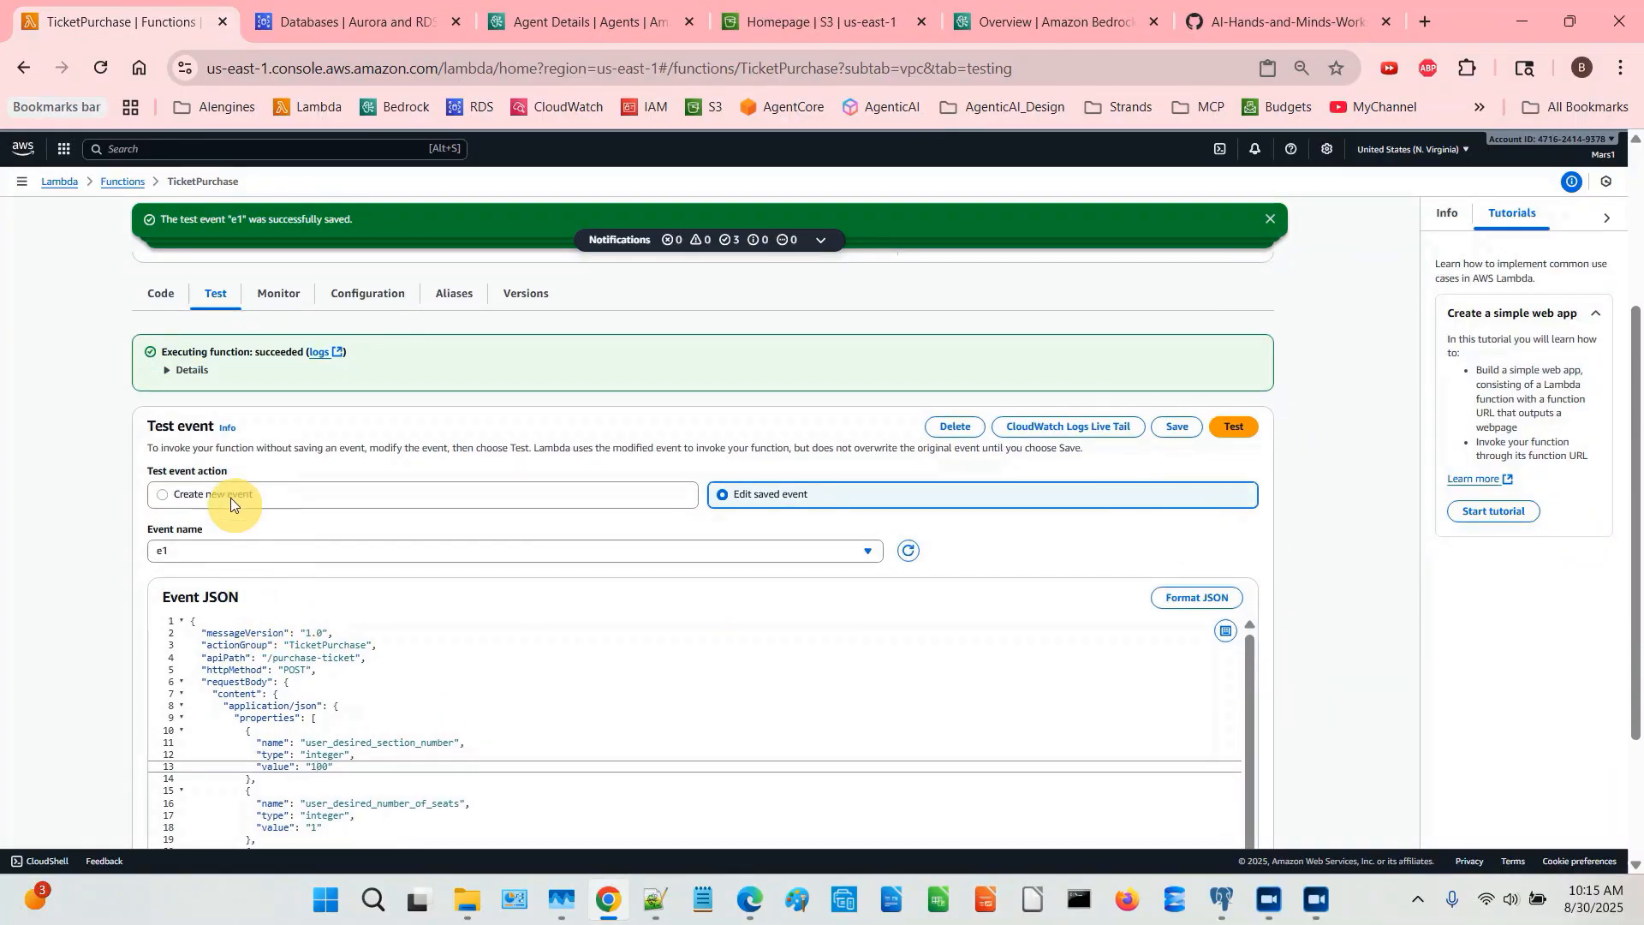
click(174, 370)
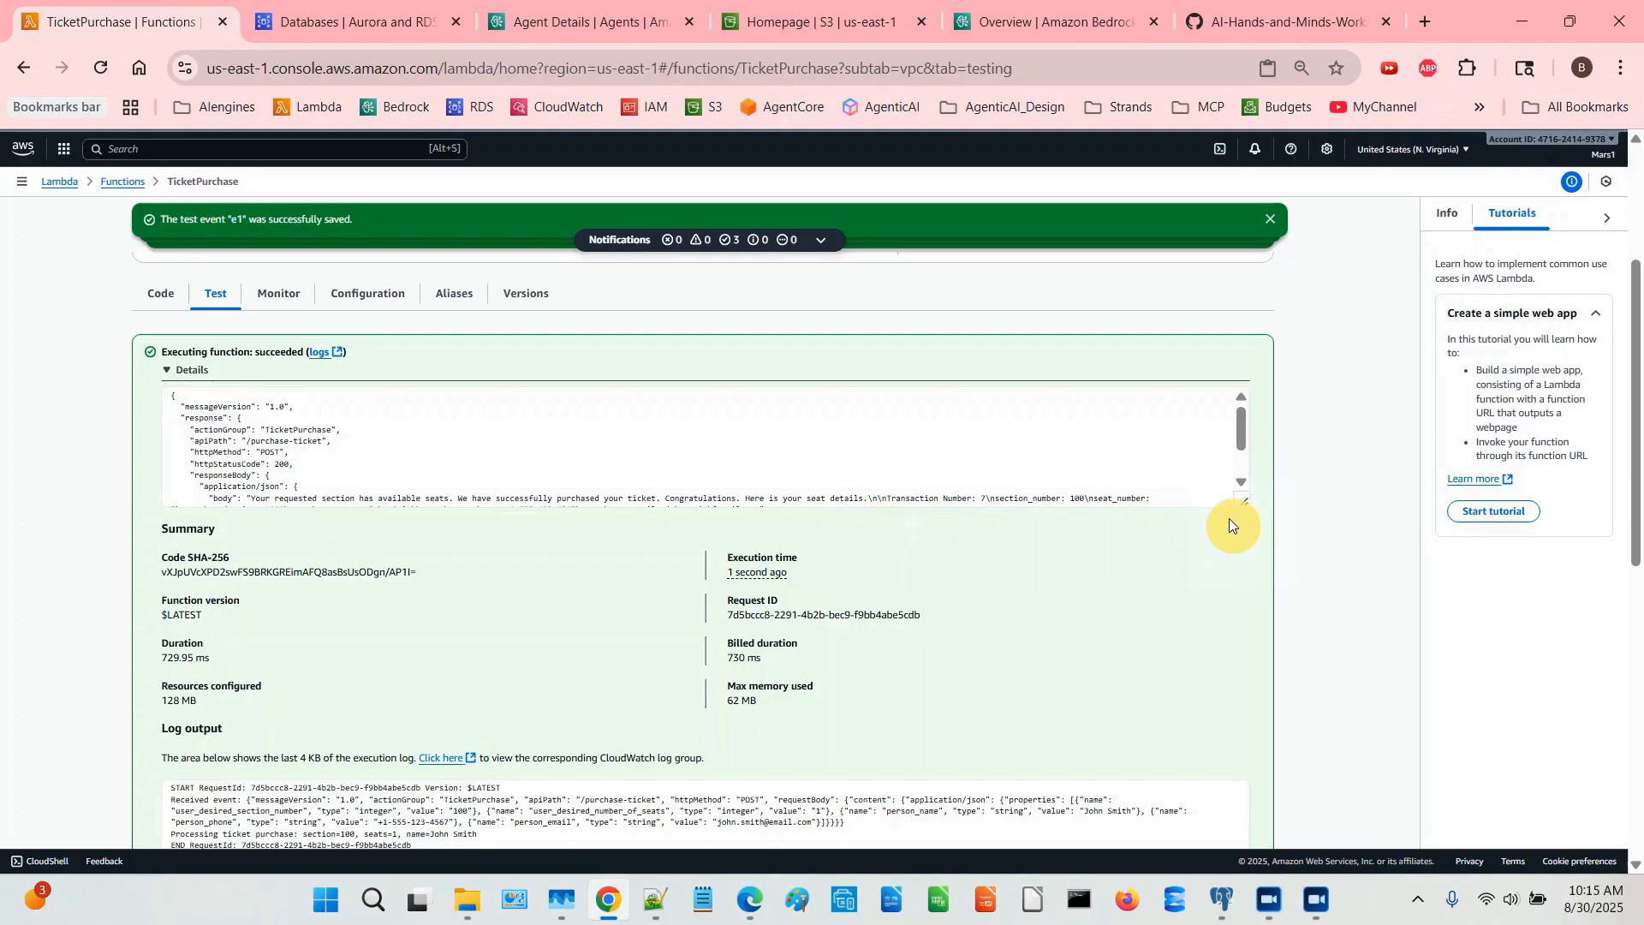
drag(1241, 502, 1235, 606)
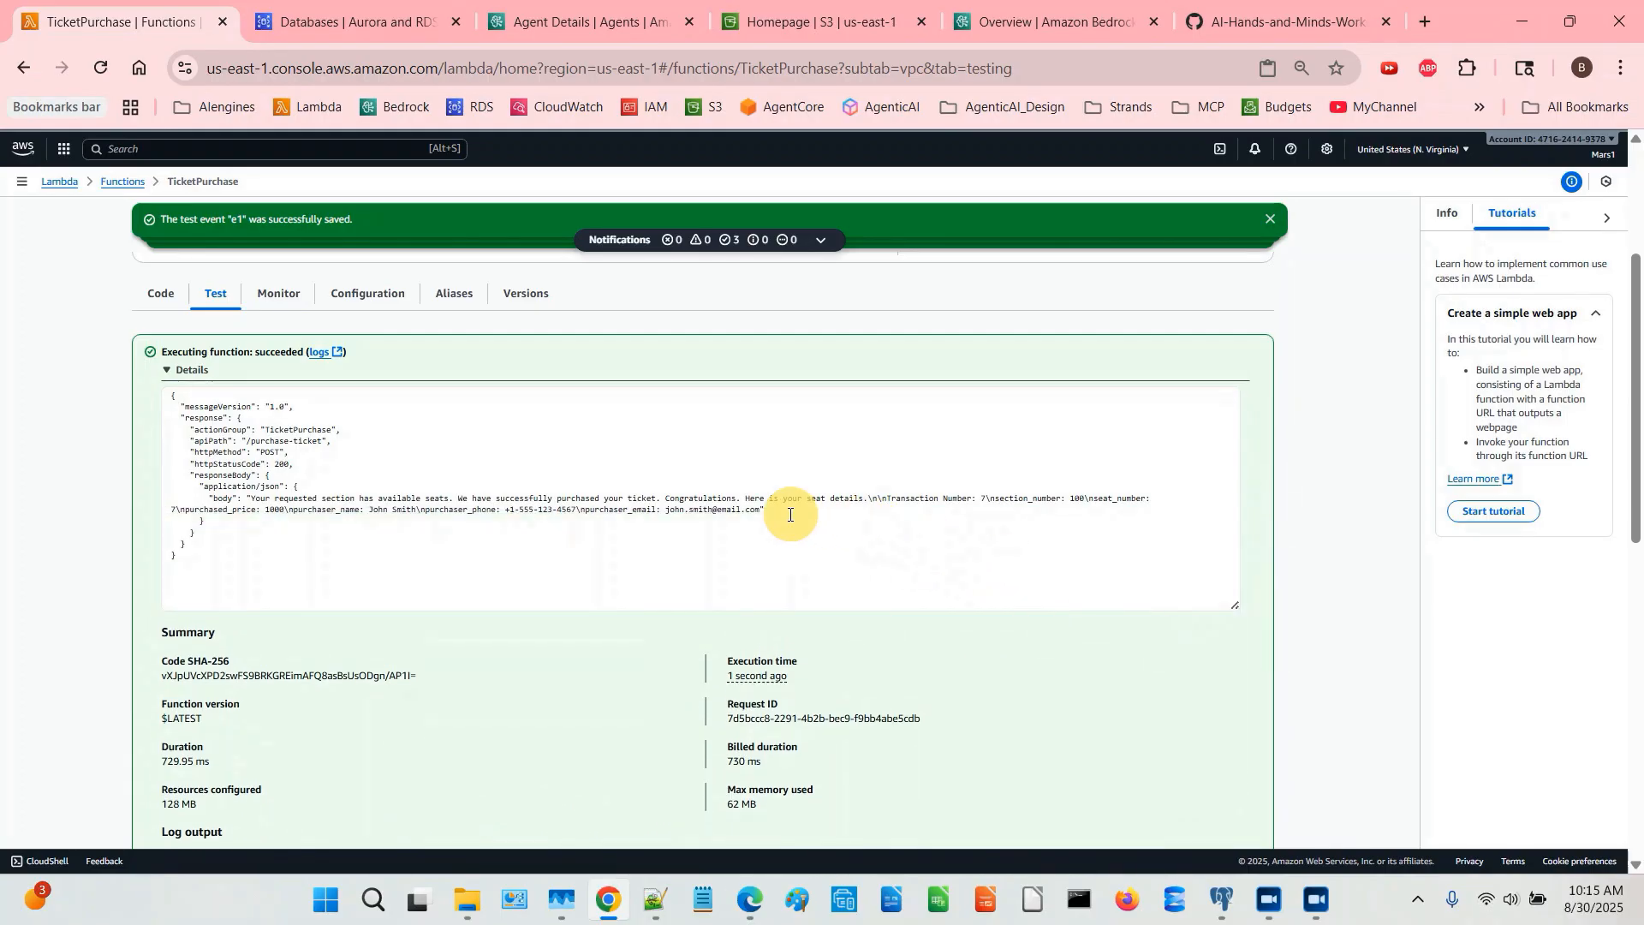
drag(765, 512, 613, 499)
click(769, 534)
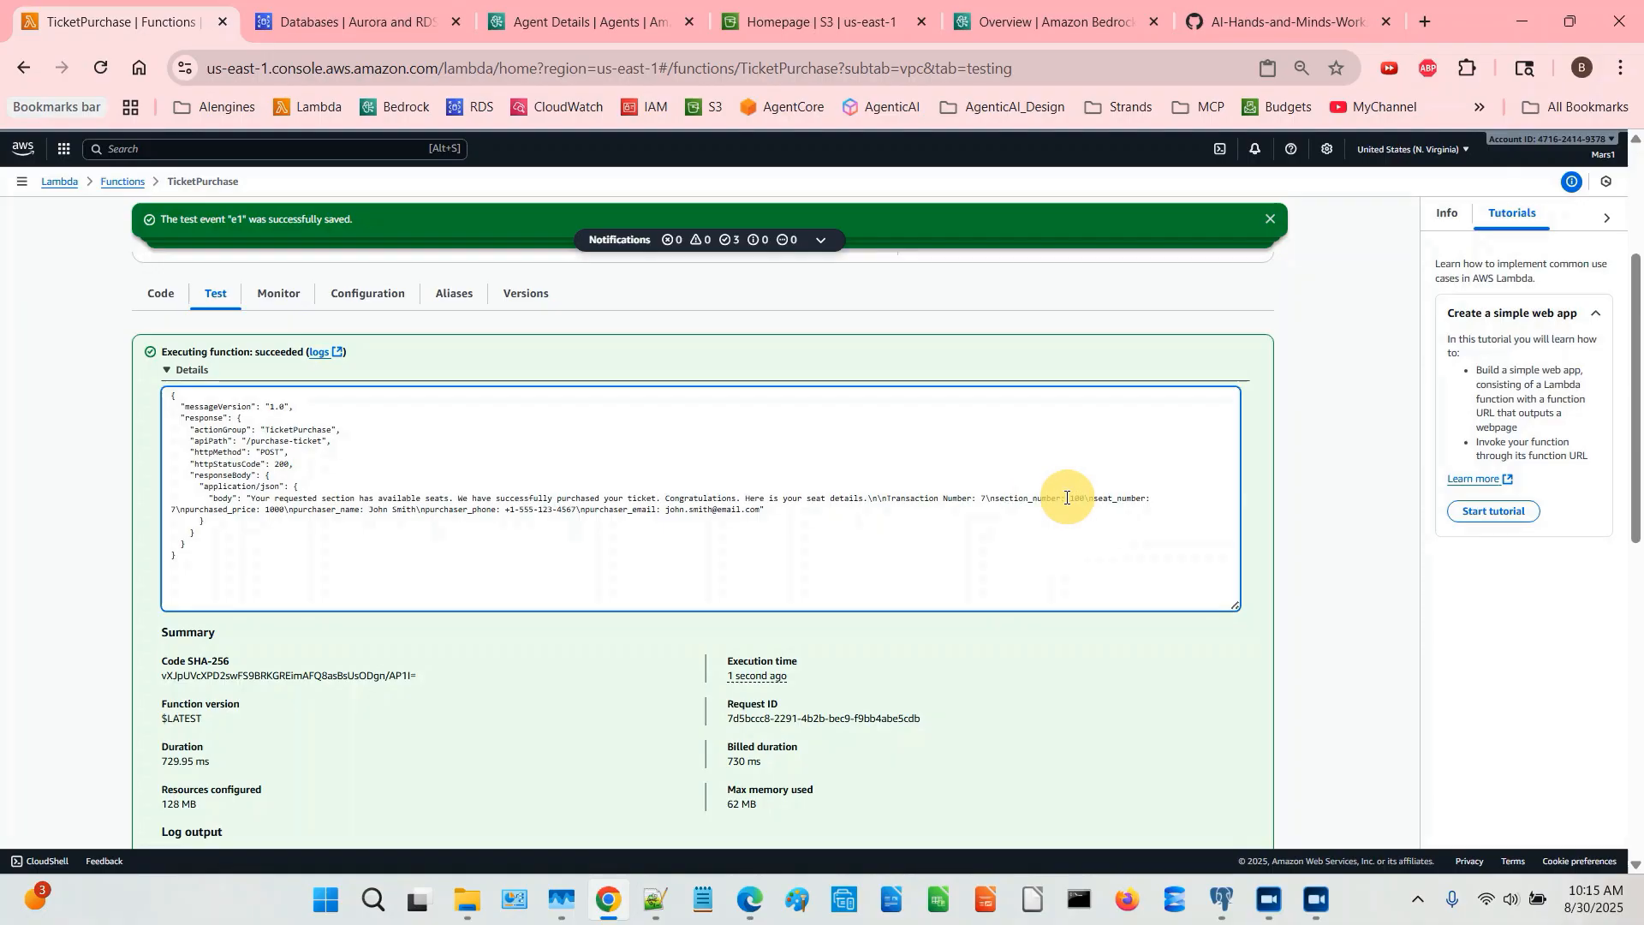
drag(1066, 500, 1079, 500)
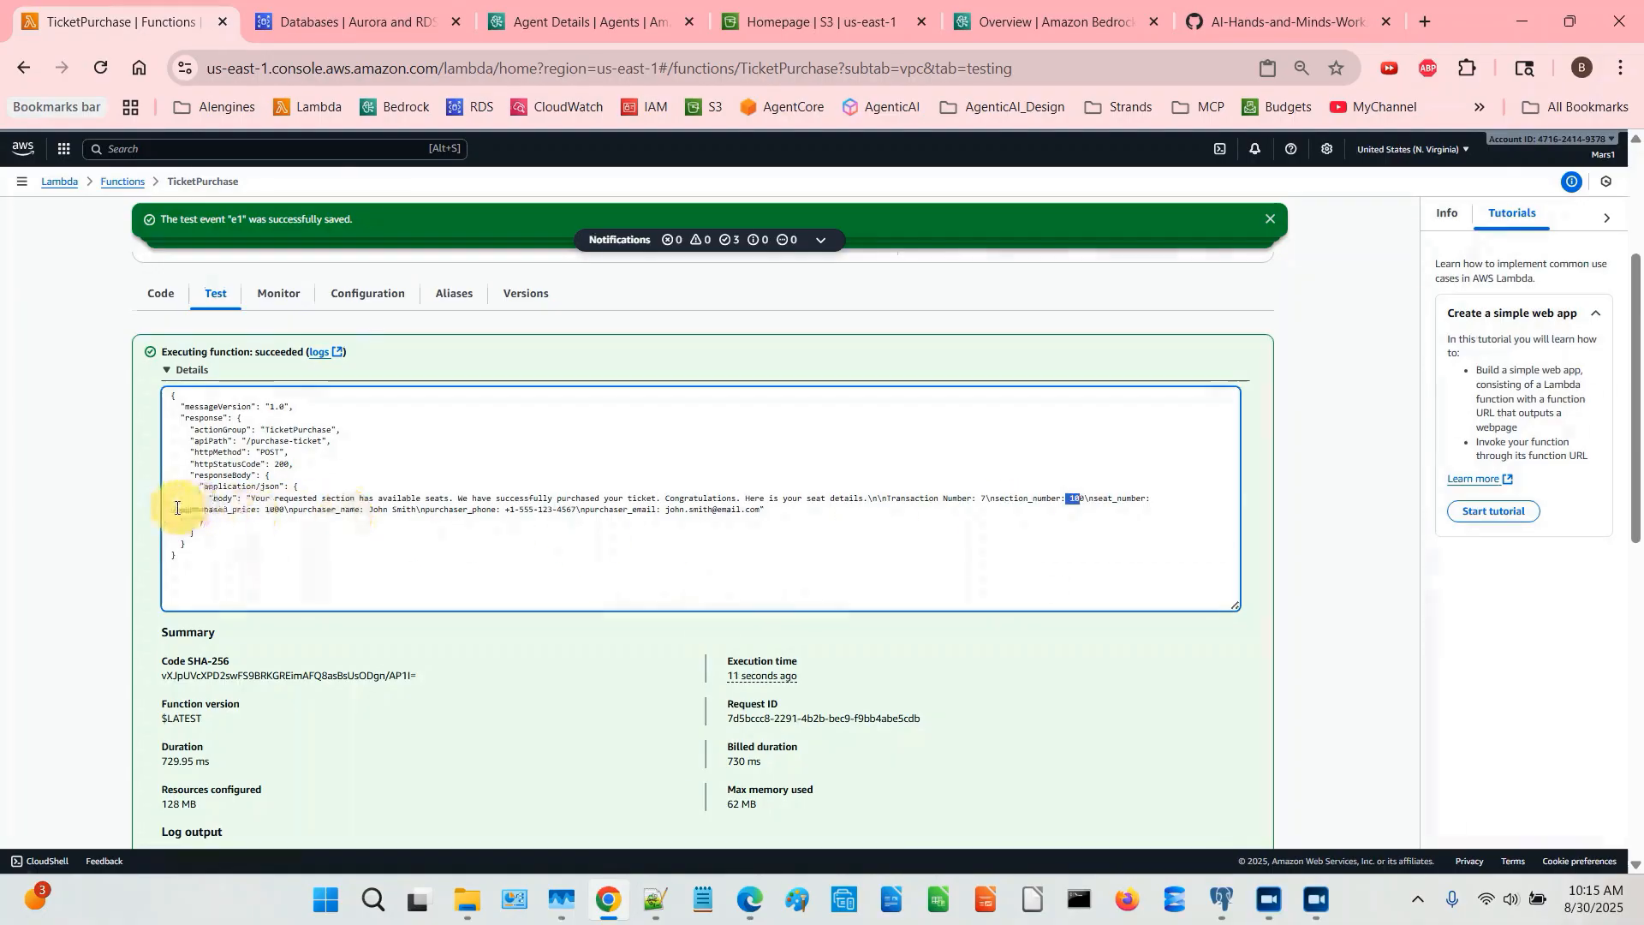
drag(177, 510, 171, 510)
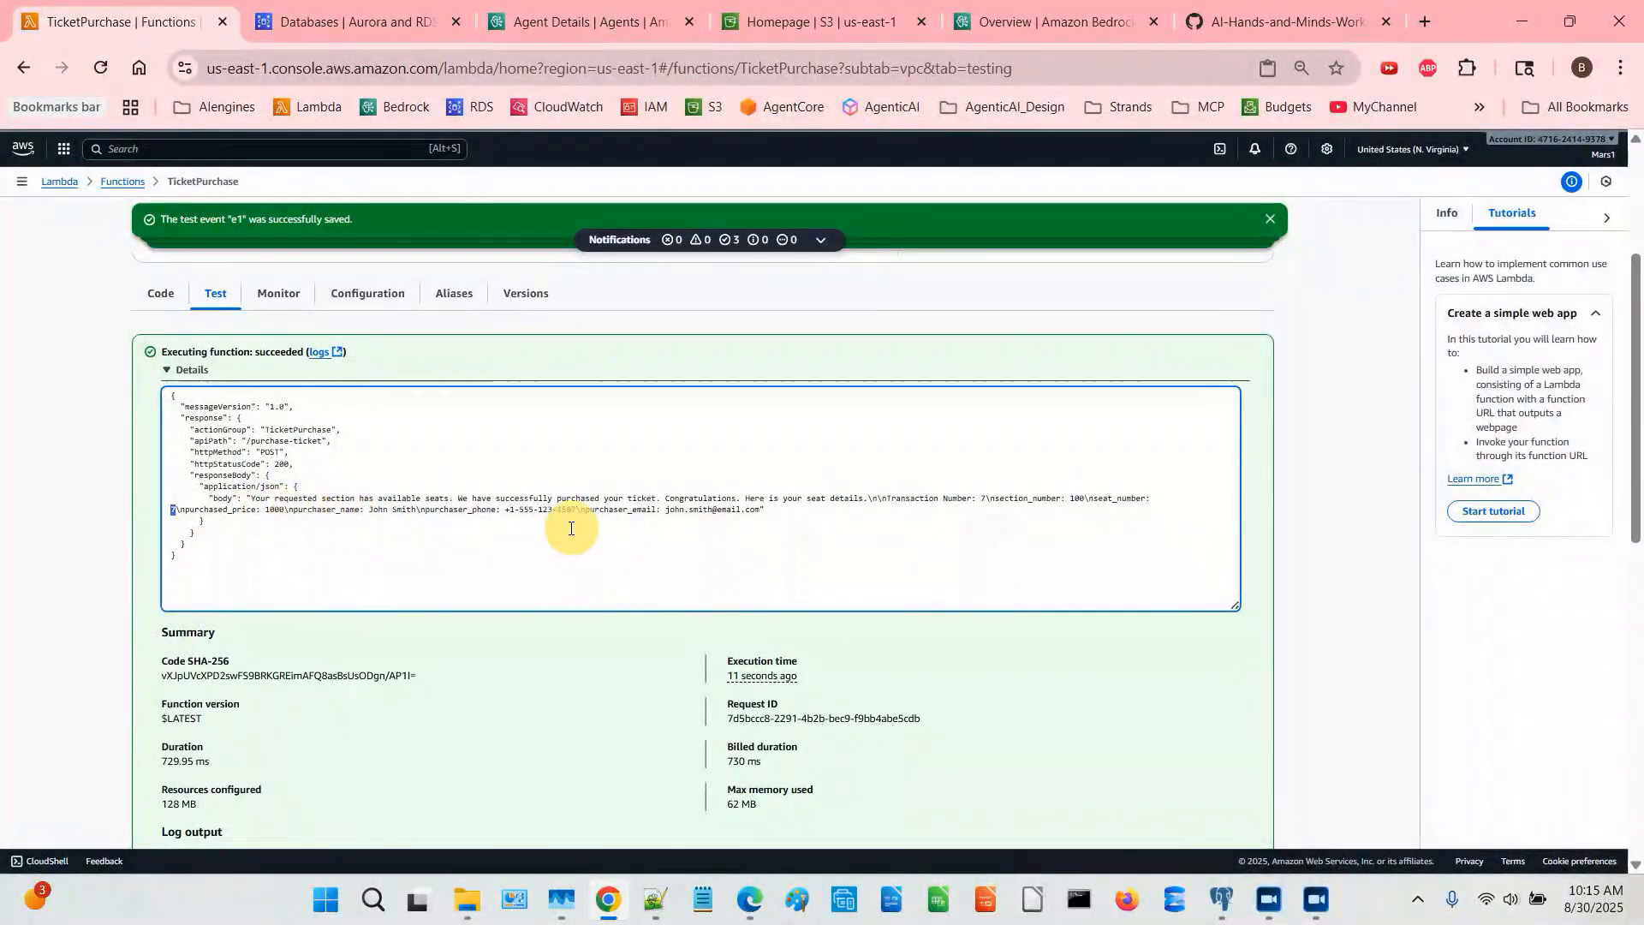
Switch to pgAdmin and rerun the ticket_availability and ticket_transactions queries to verify the purchase in section 100.
click(1223, 910)
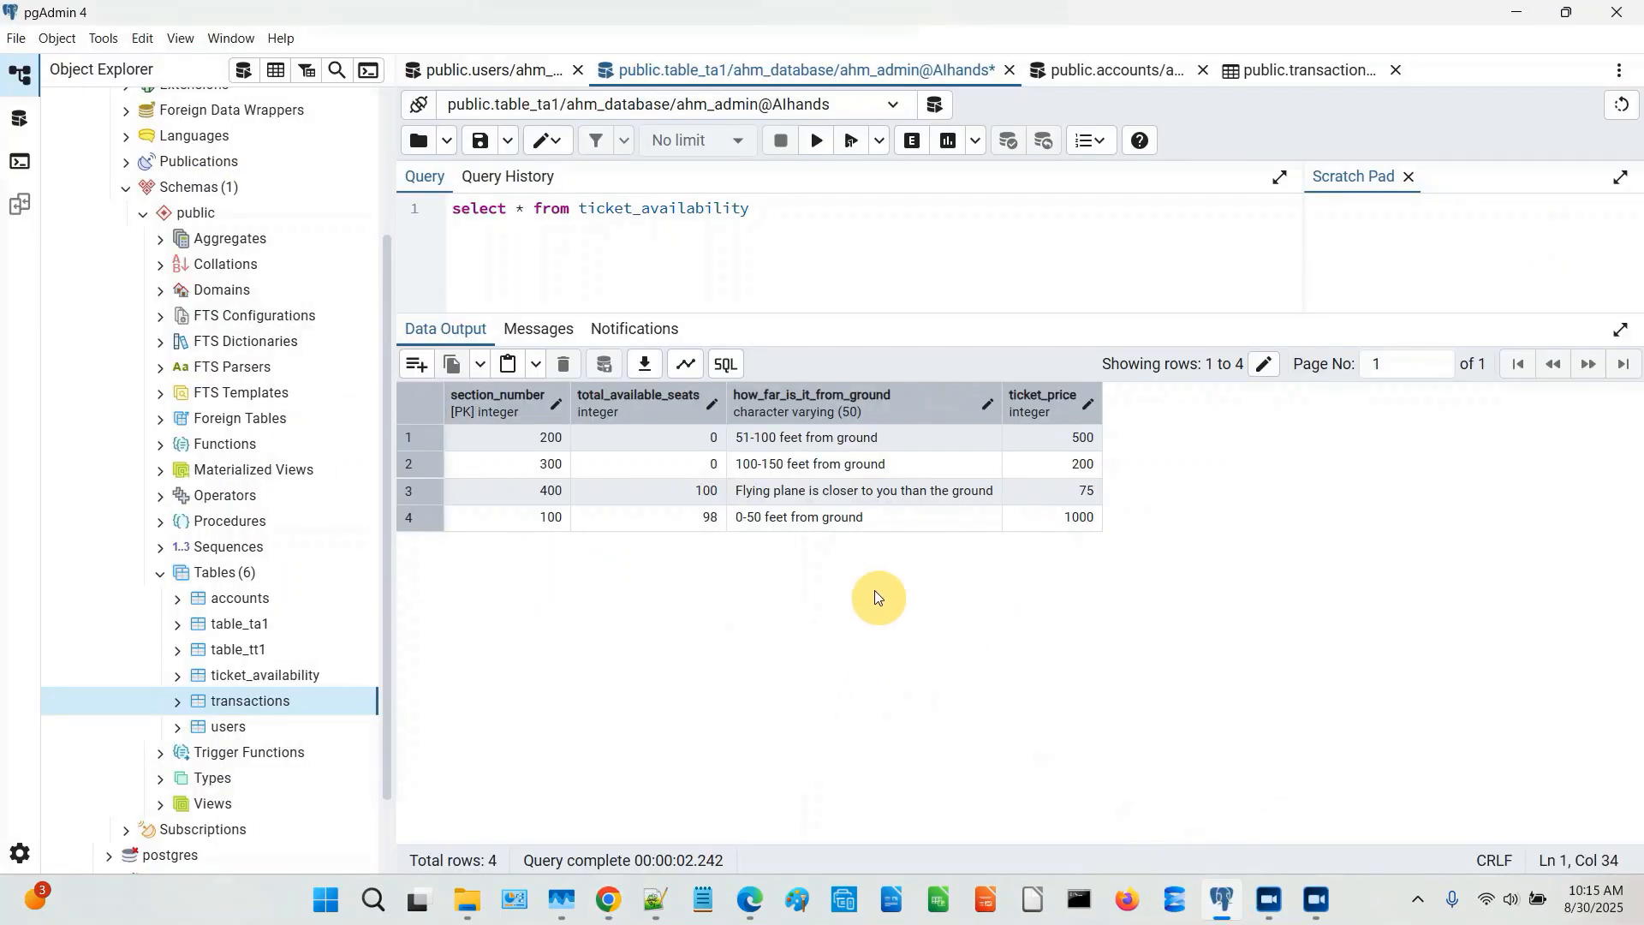
click(701, 518)
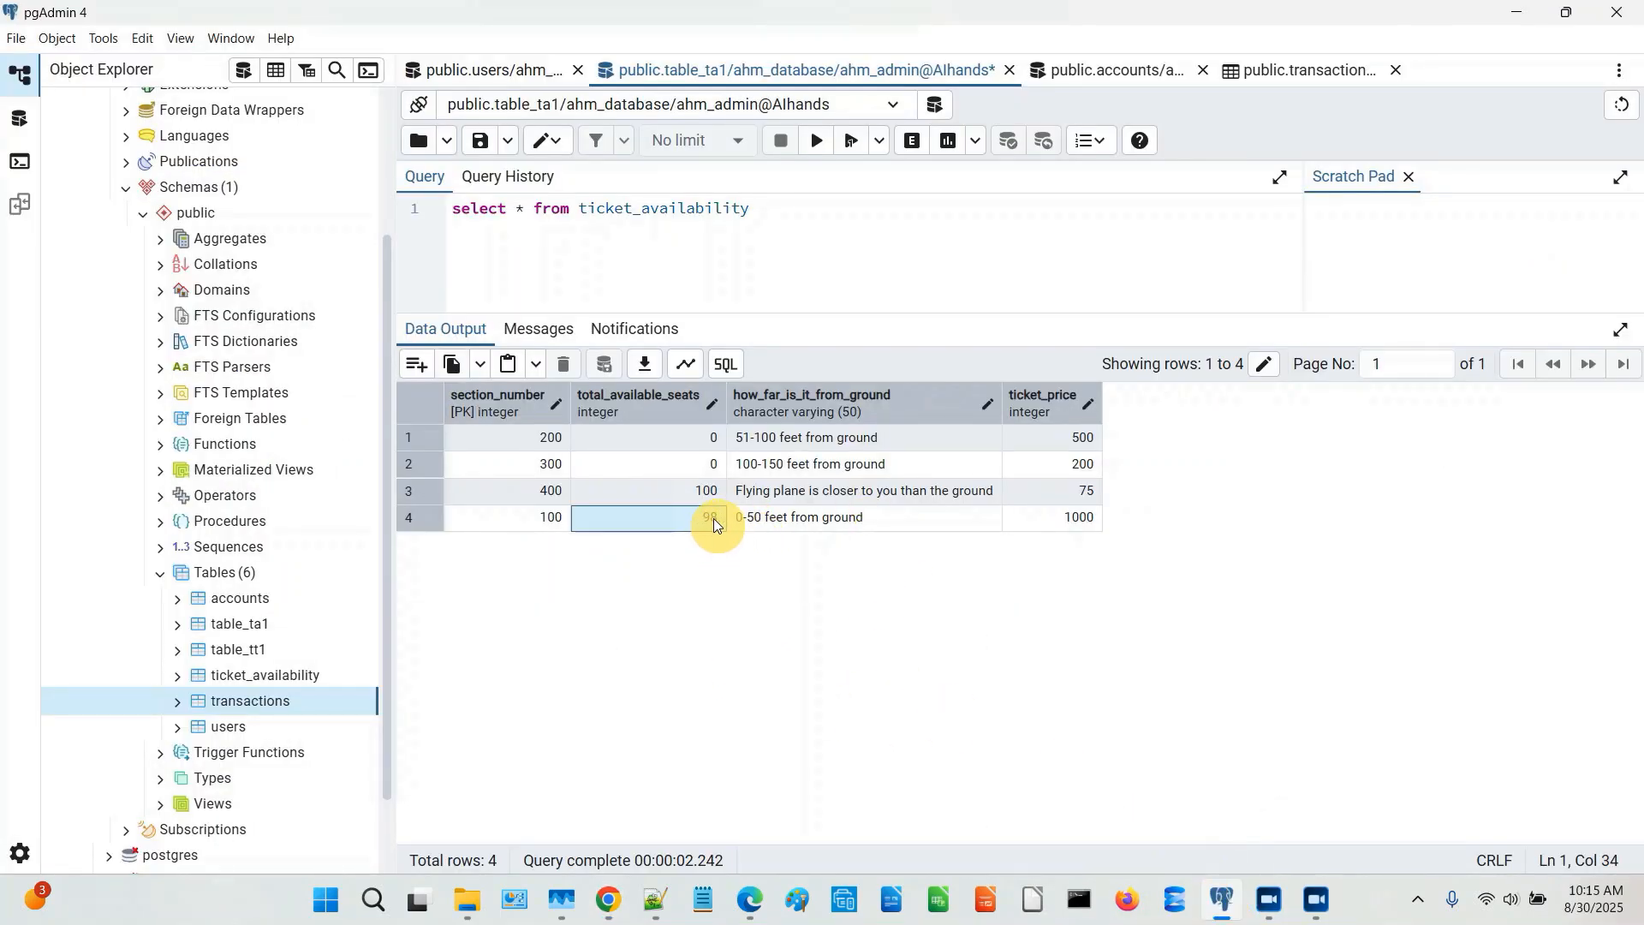
click(817, 142)
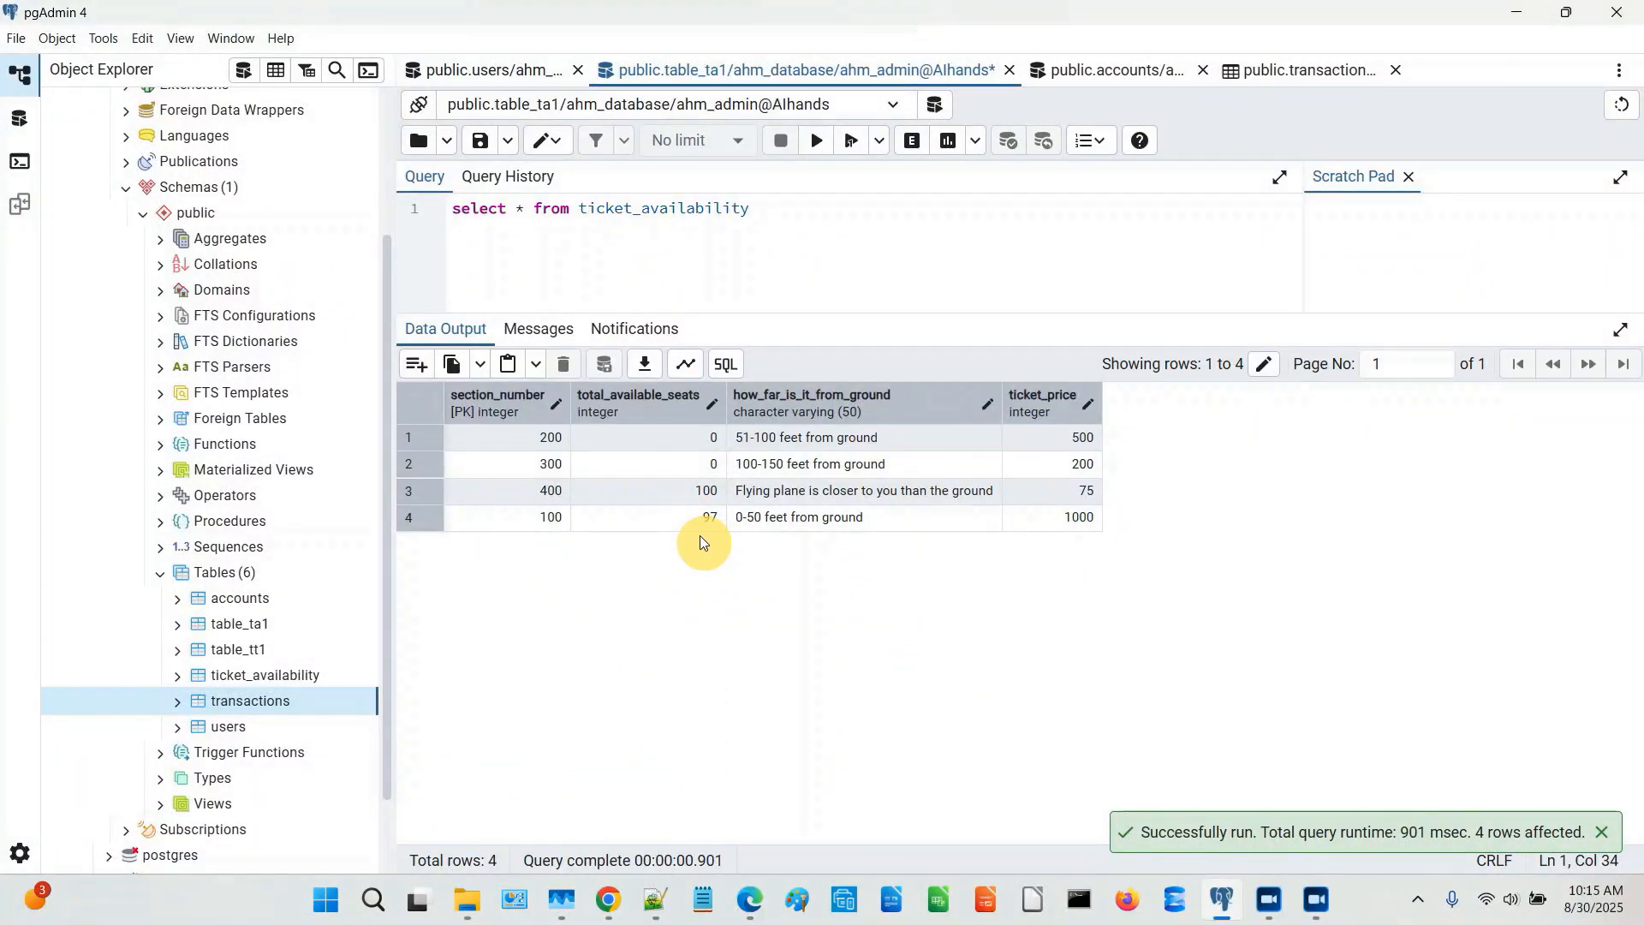
click(507, 68)
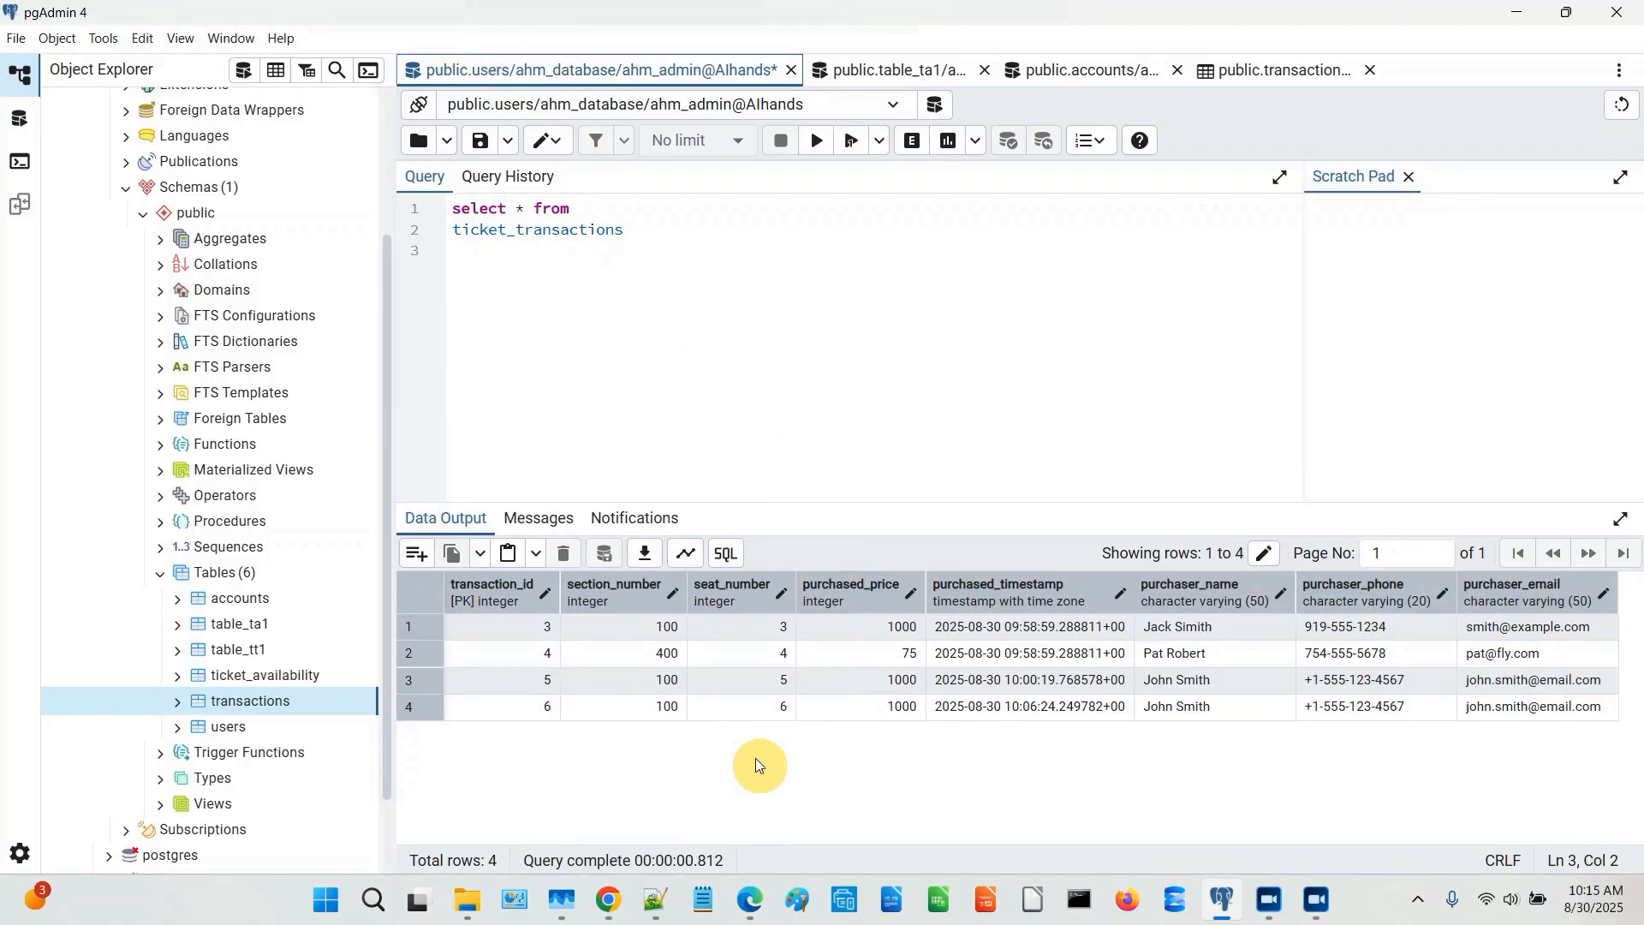
click(817, 139)
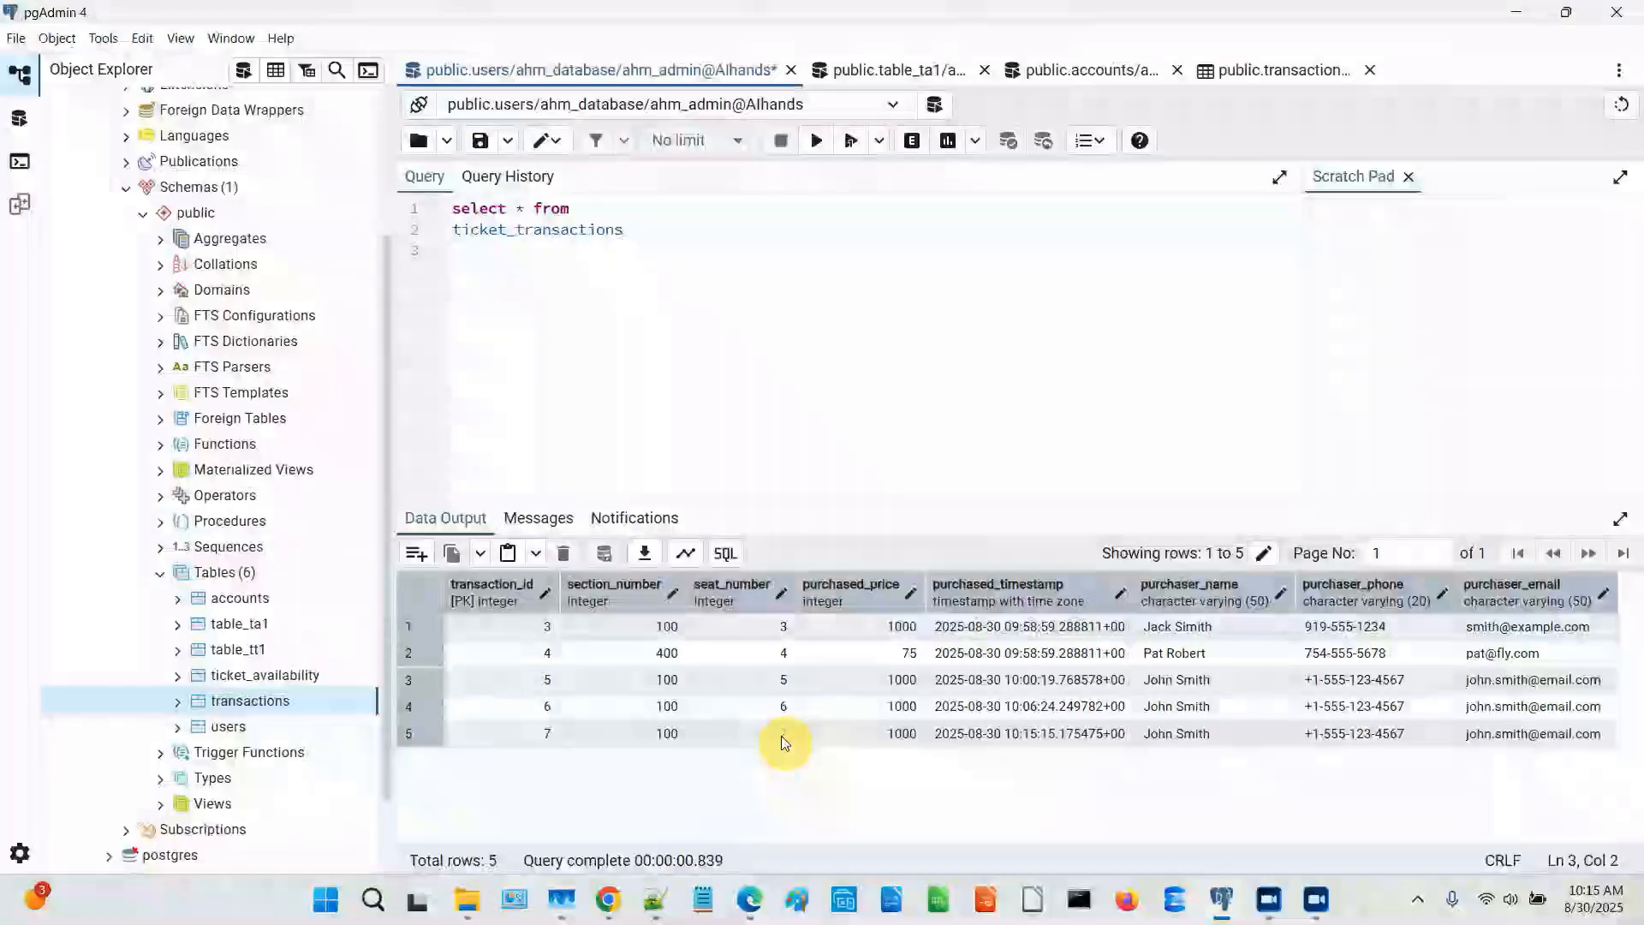
Return to the AWS console and open Agent5_TicketMaster's action_group_quick_start_pm04g for editing in the Agent builder.
click(612, 915)
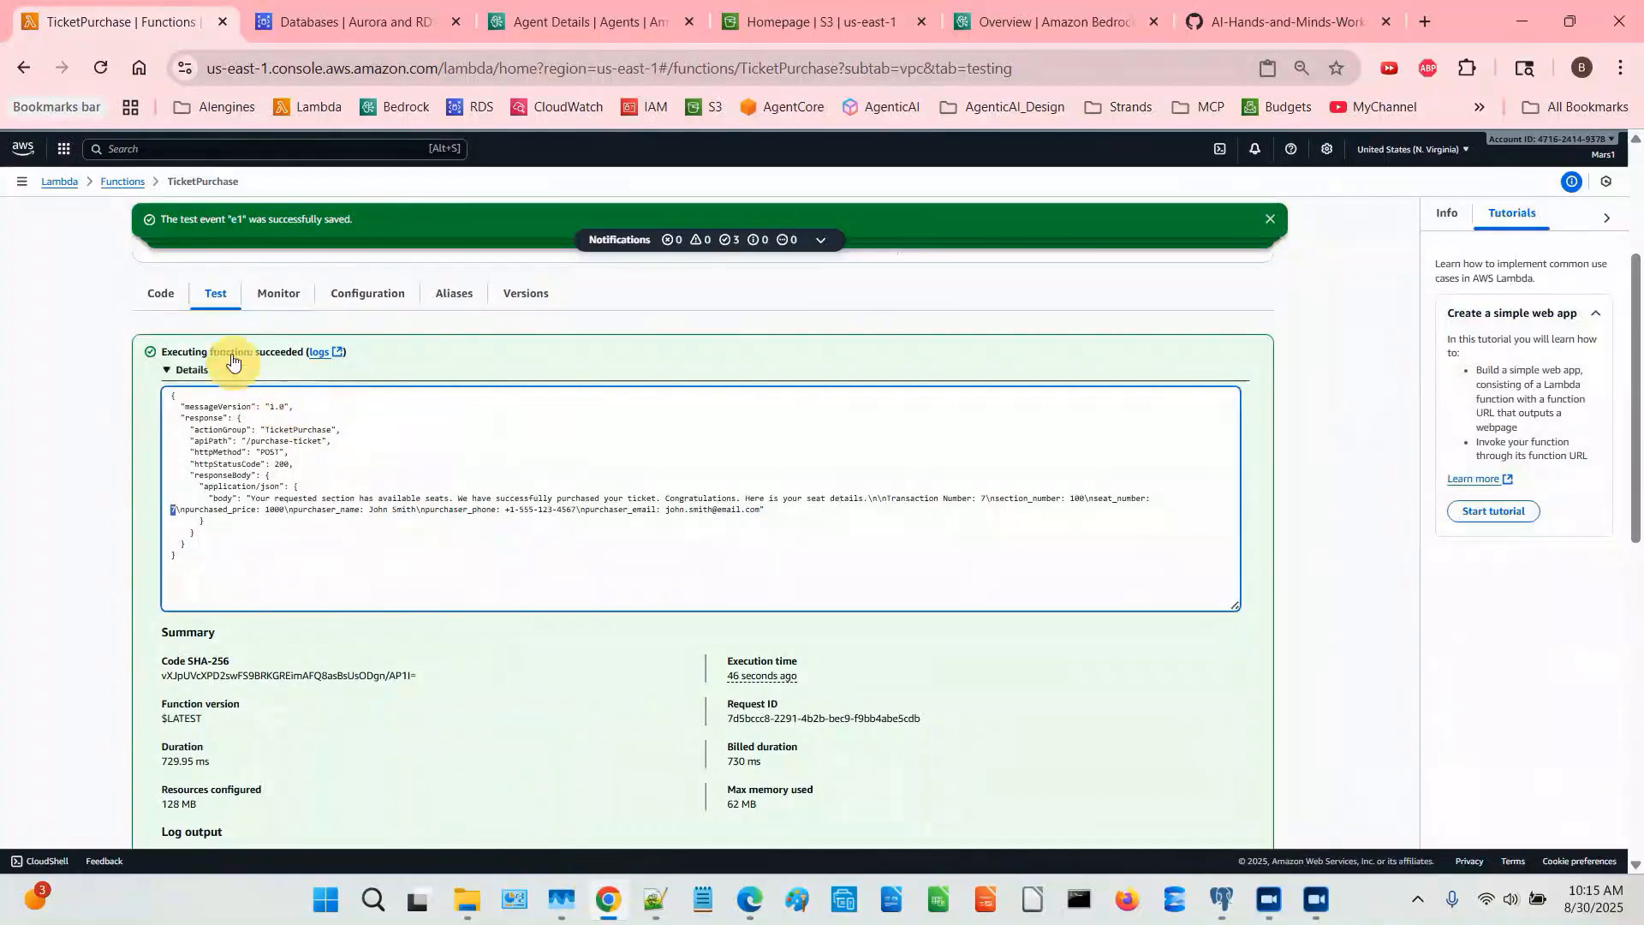
click(168, 377)
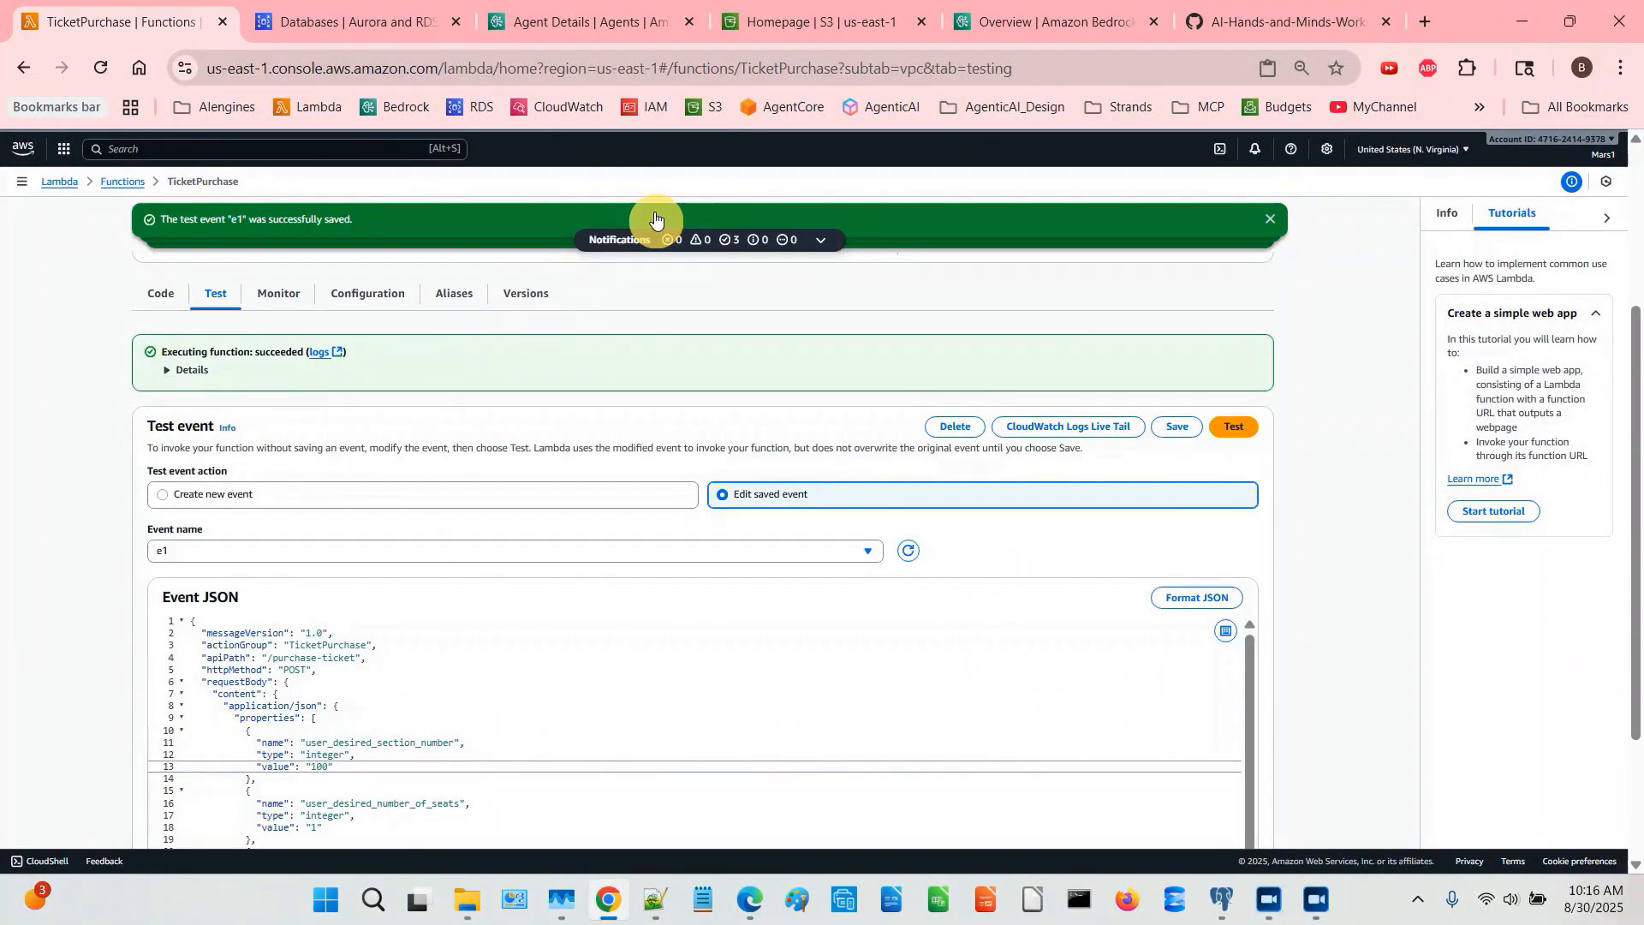
click(593, 28)
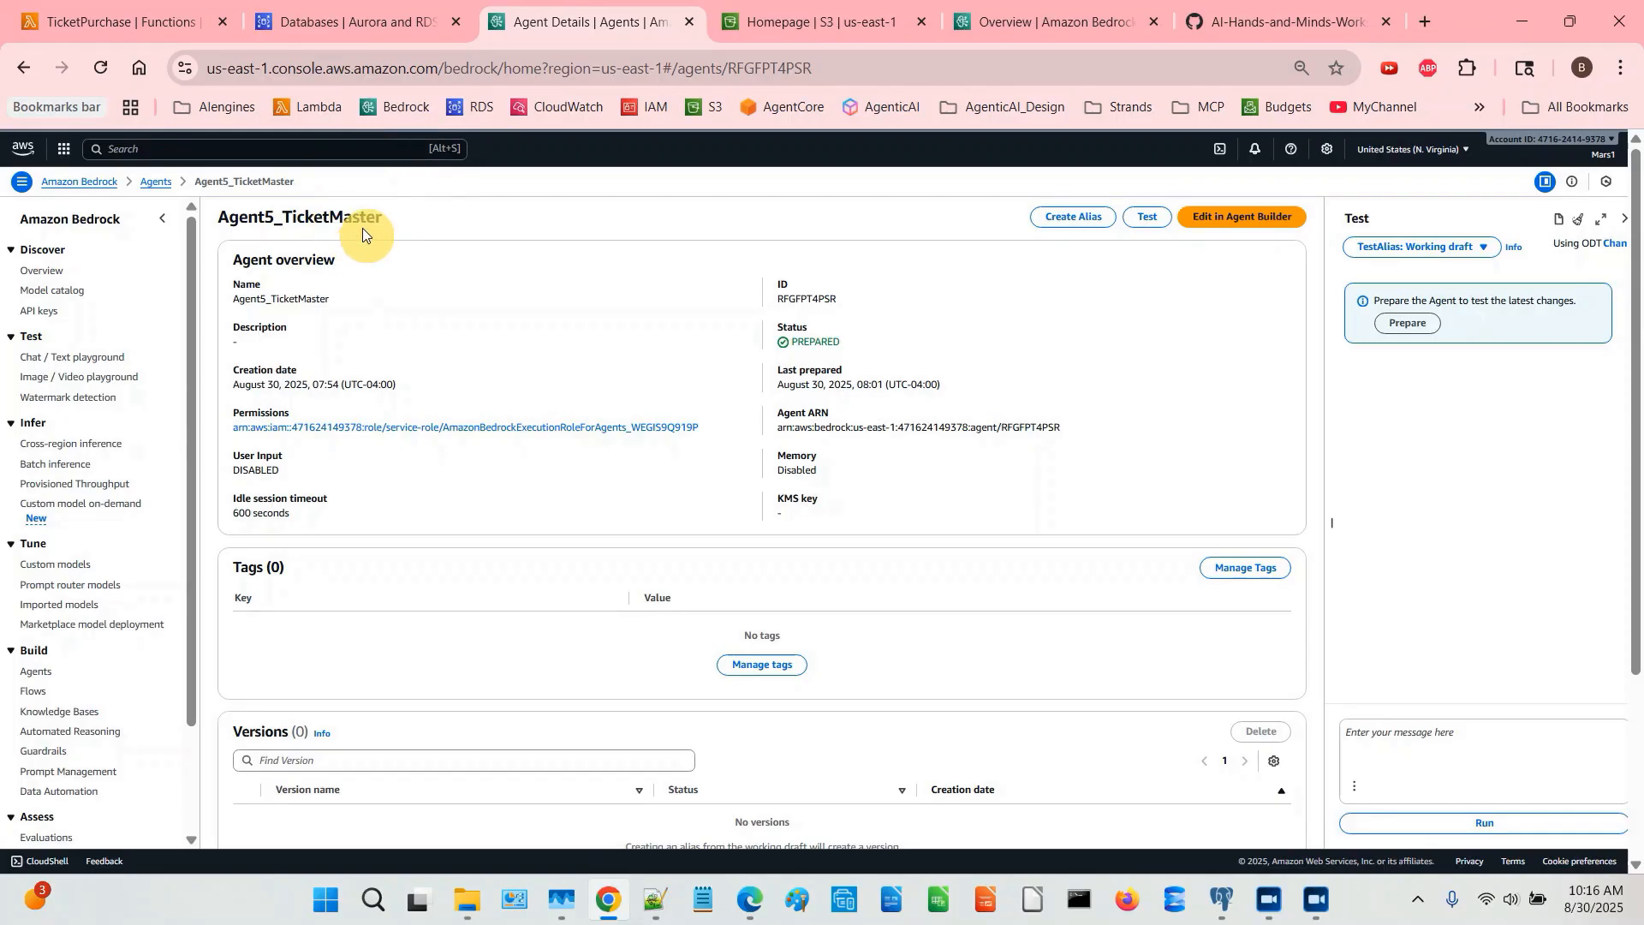
drag(383, 220, 220, 207)
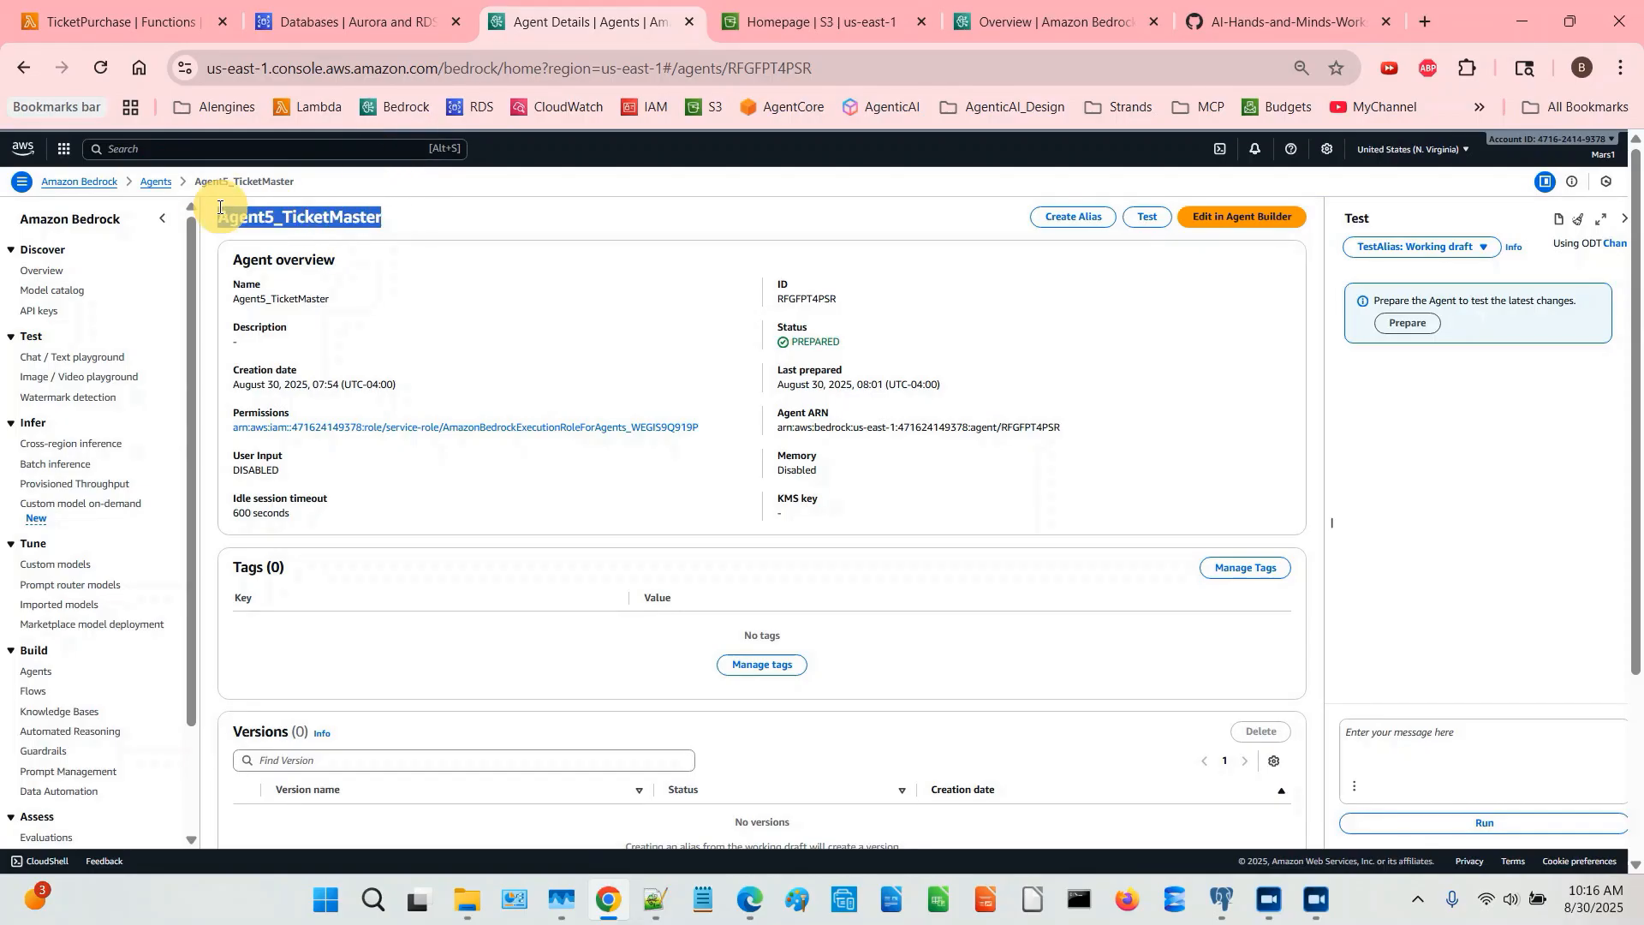
click(1246, 220)
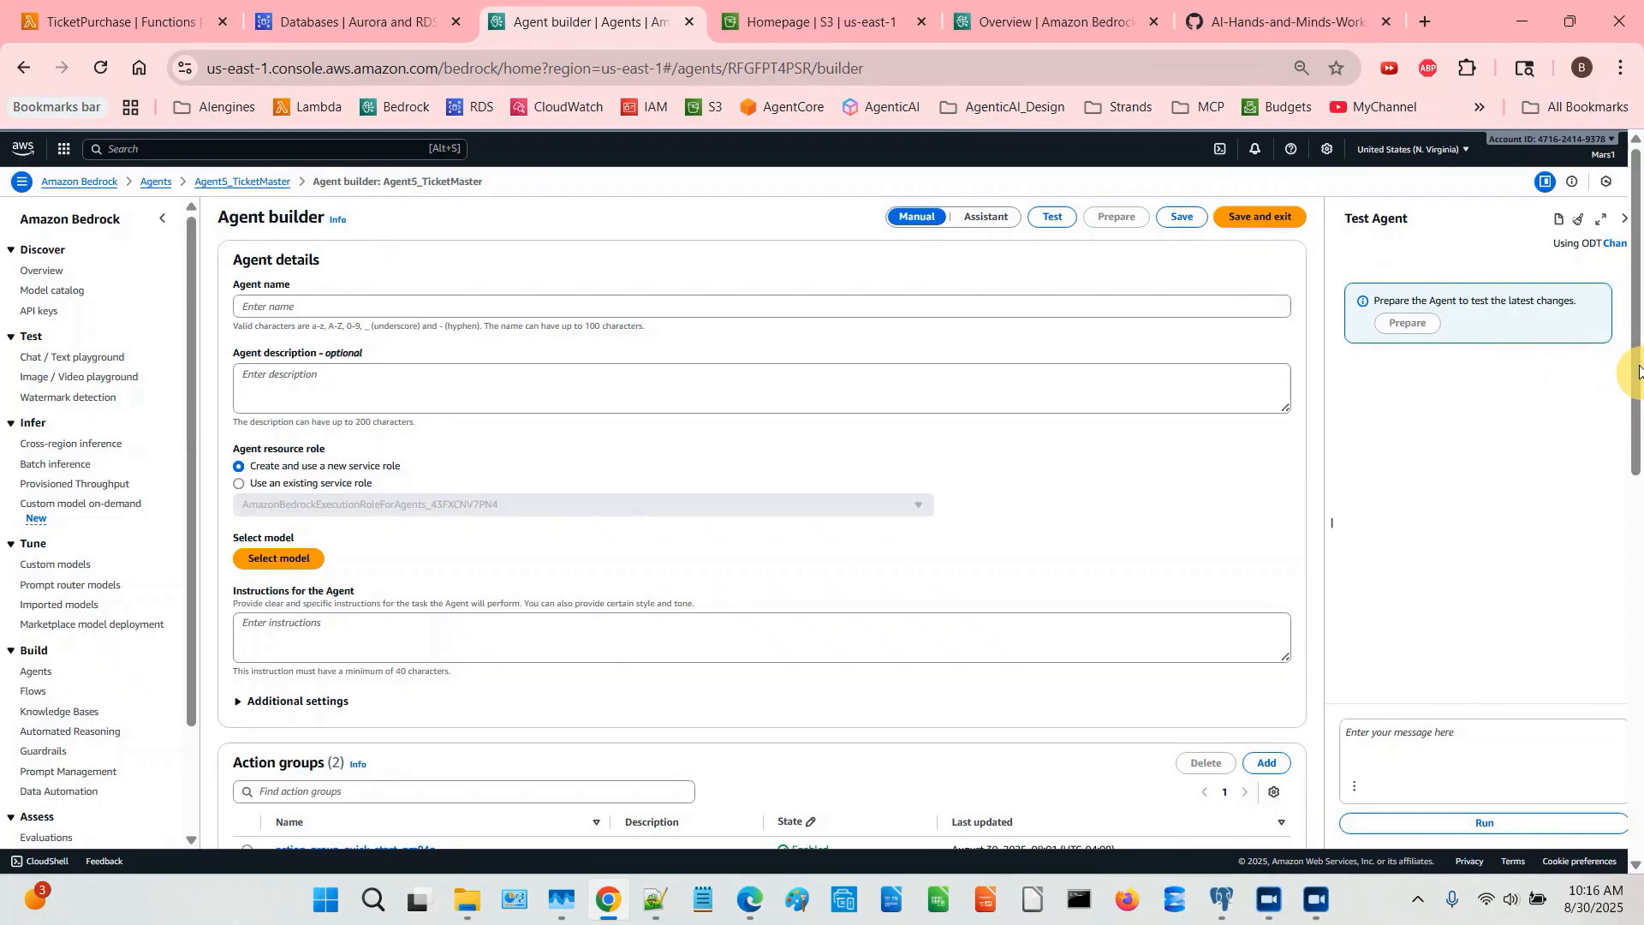
scroll(1637, 263, down, 3)
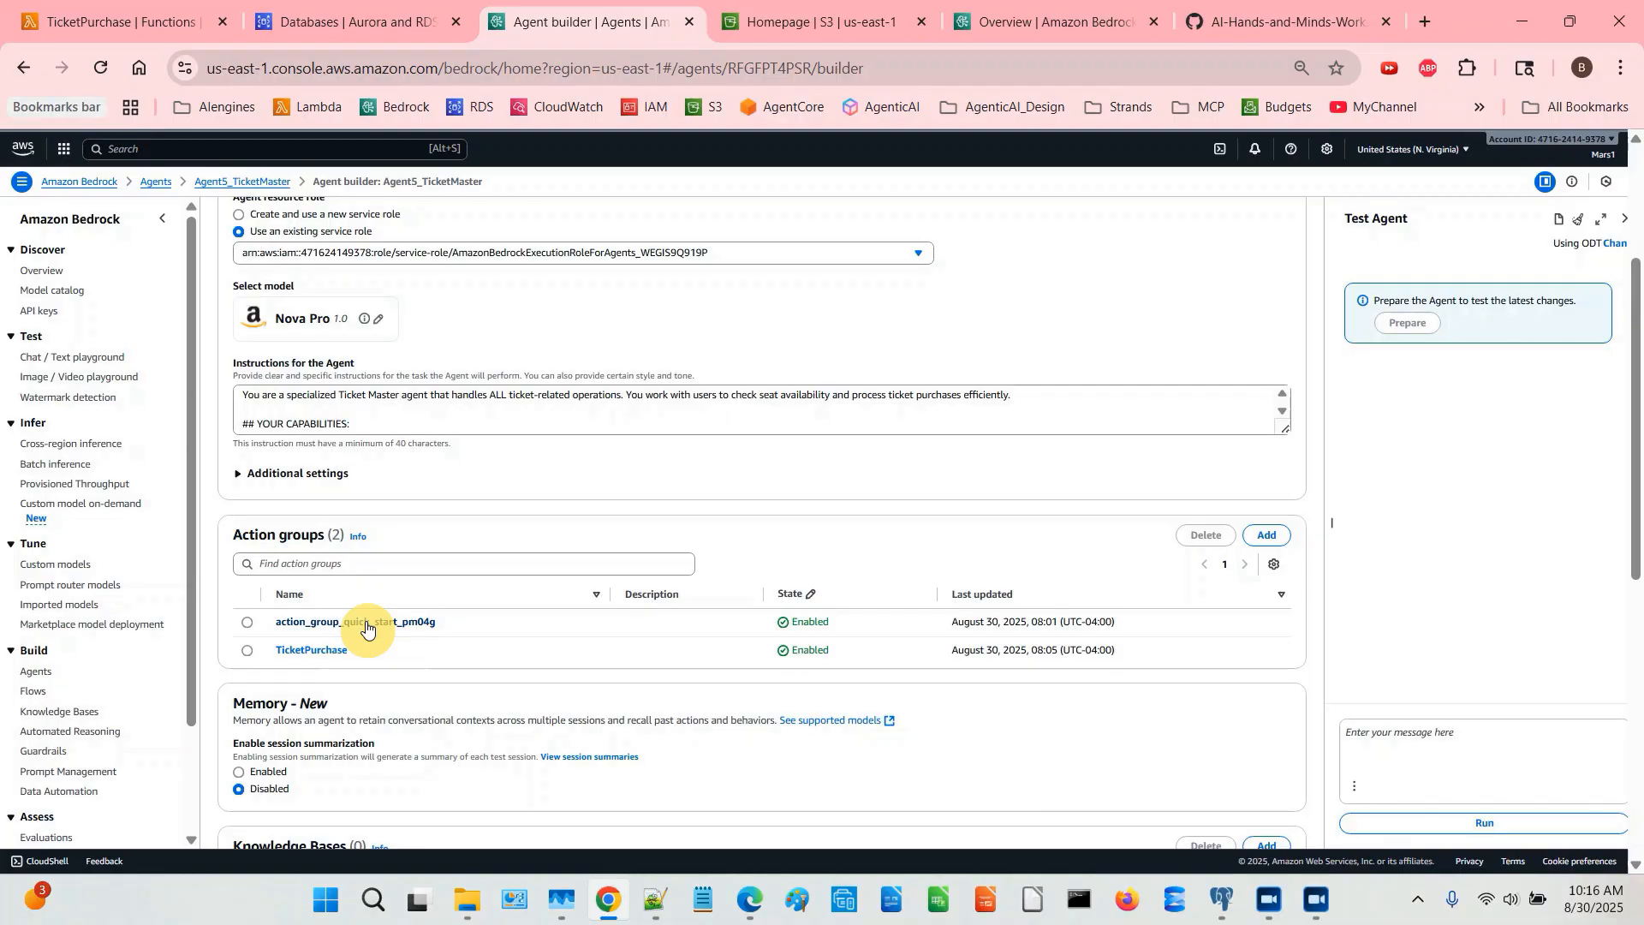
click(365, 623)
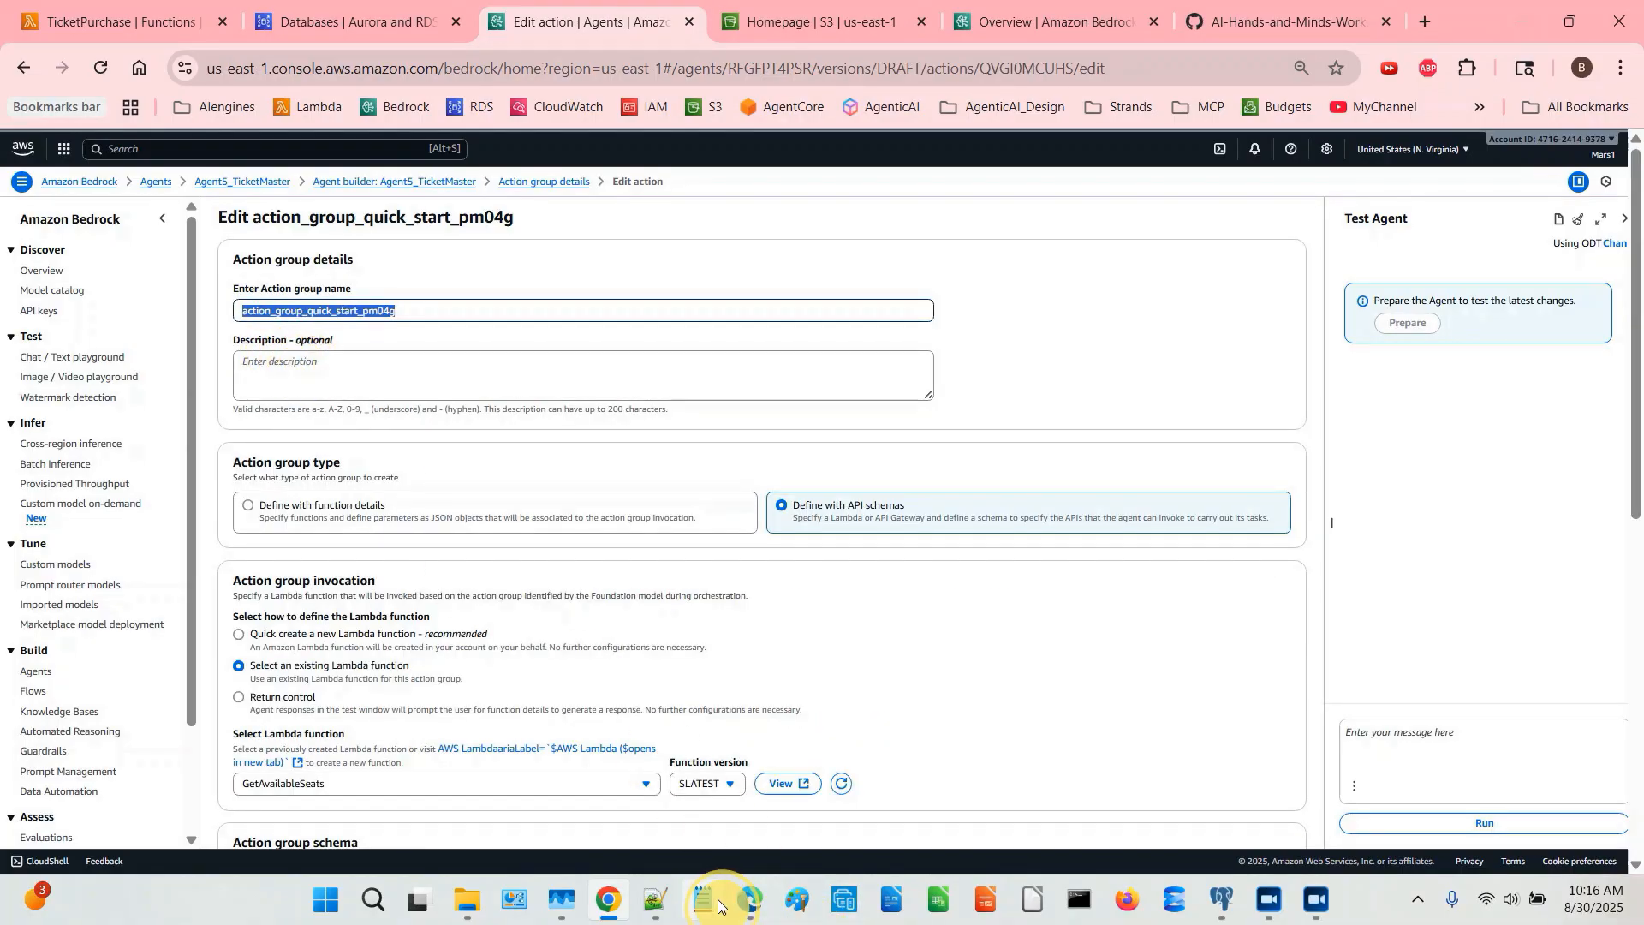
Open GetAvailableSeats.py in the GitHub repository and copy the action group name GetAvailableSeats from its error response code.
click(752, 910)
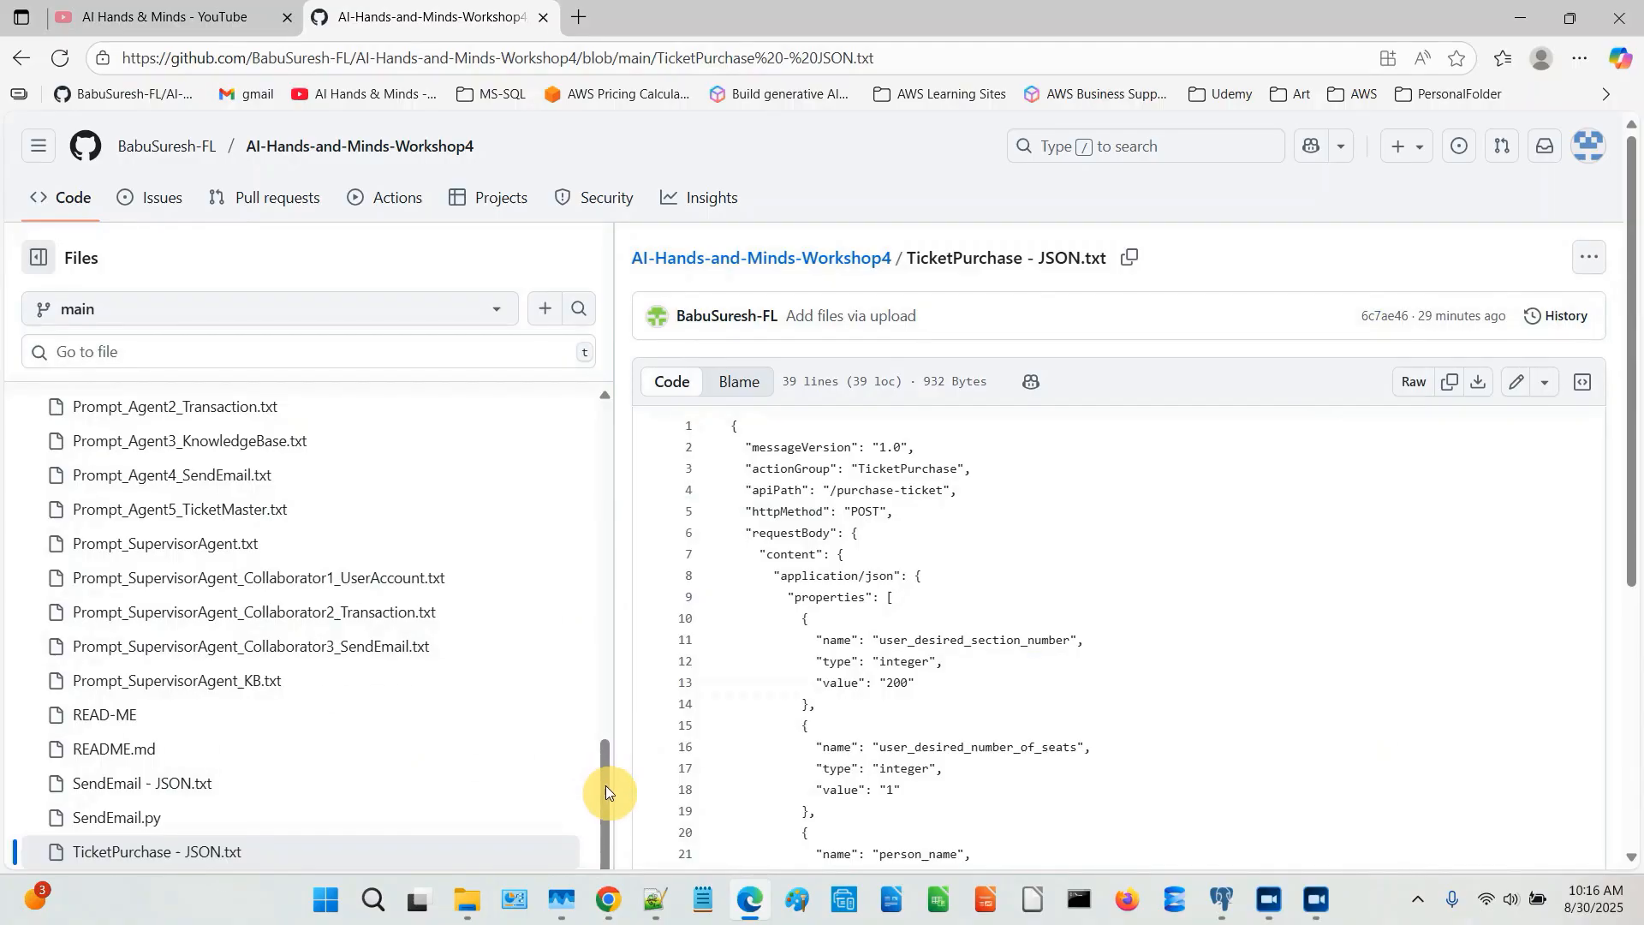
drag(604, 785, 642, 810)
drag(605, 829, 603, 583)
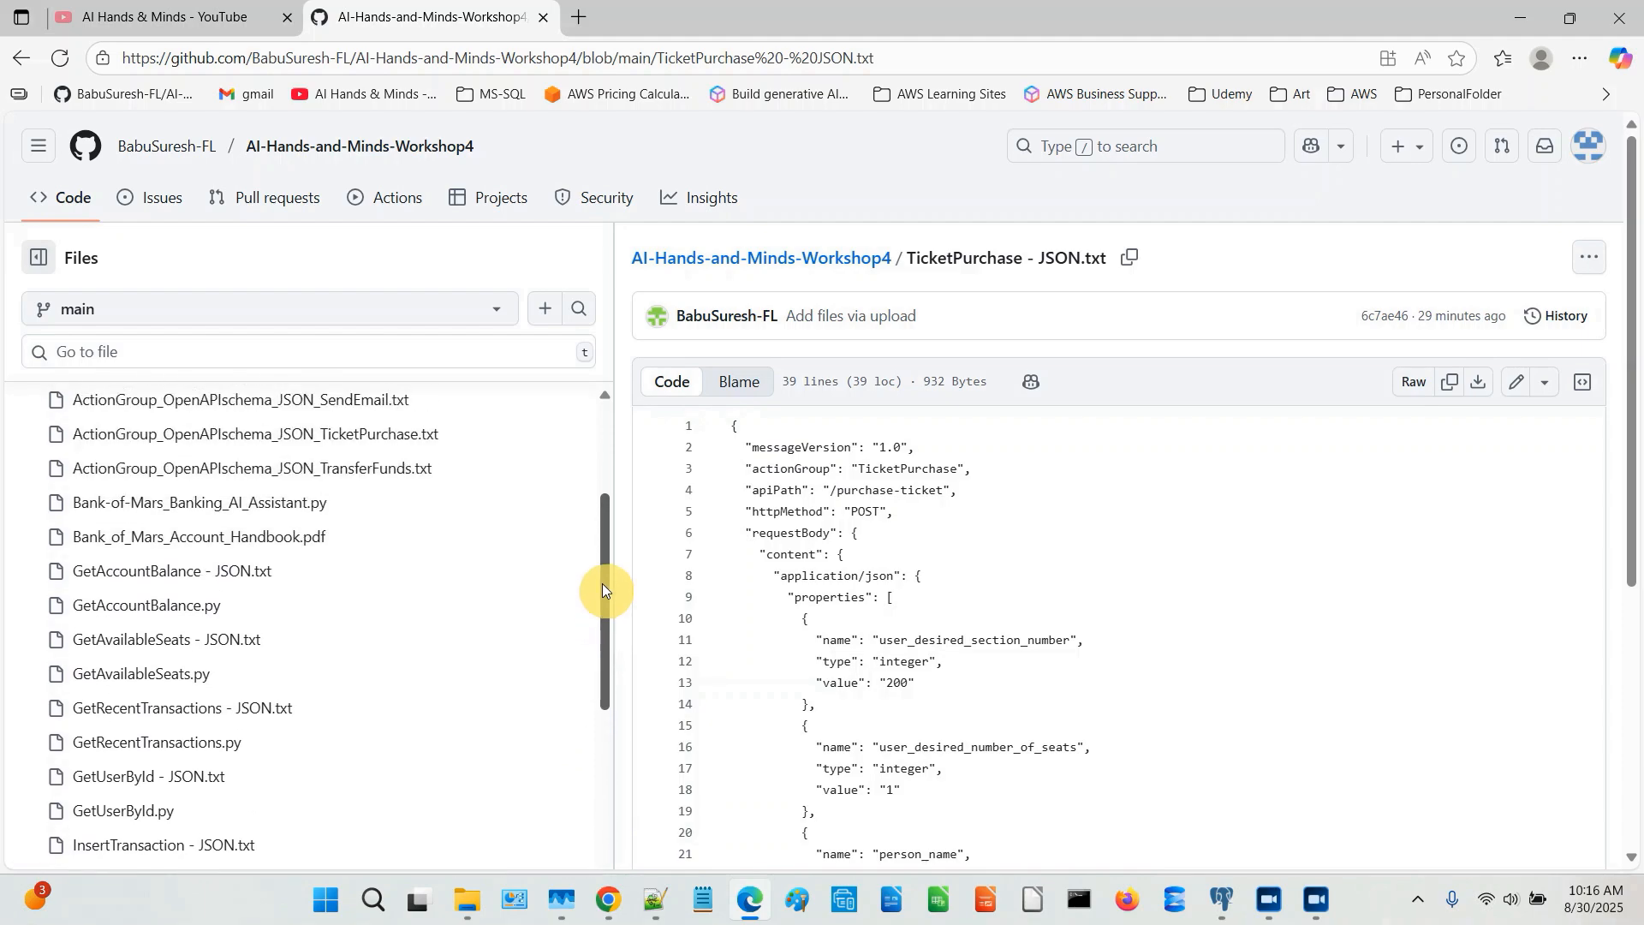
click(160, 675)
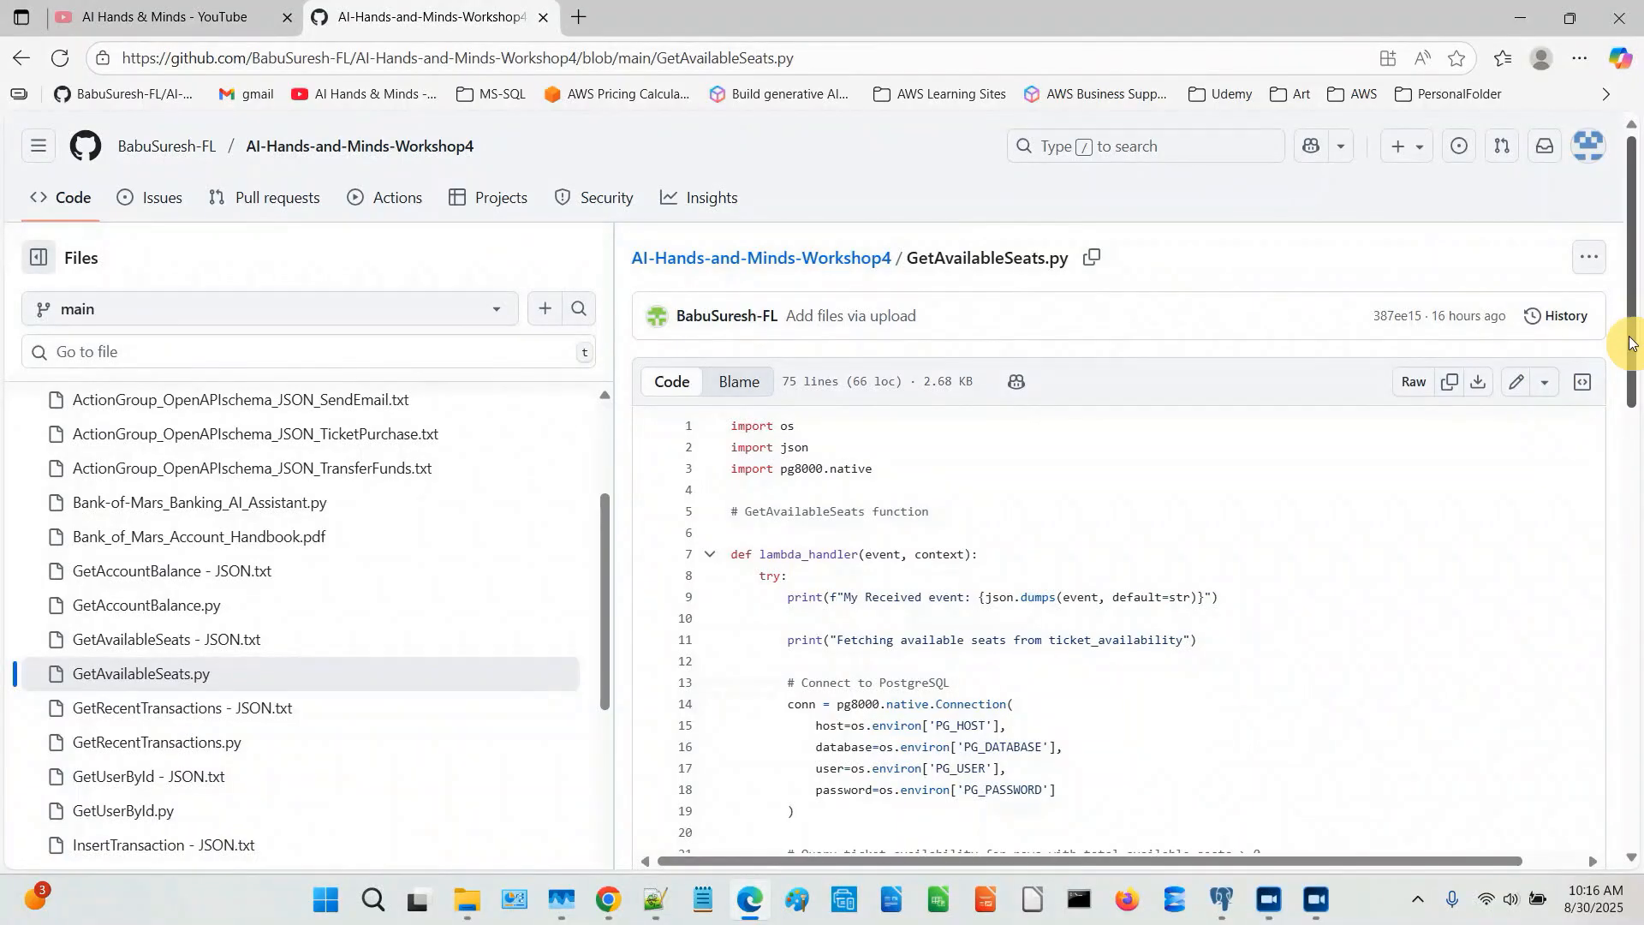
drag(1632, 357, 1633, 813)
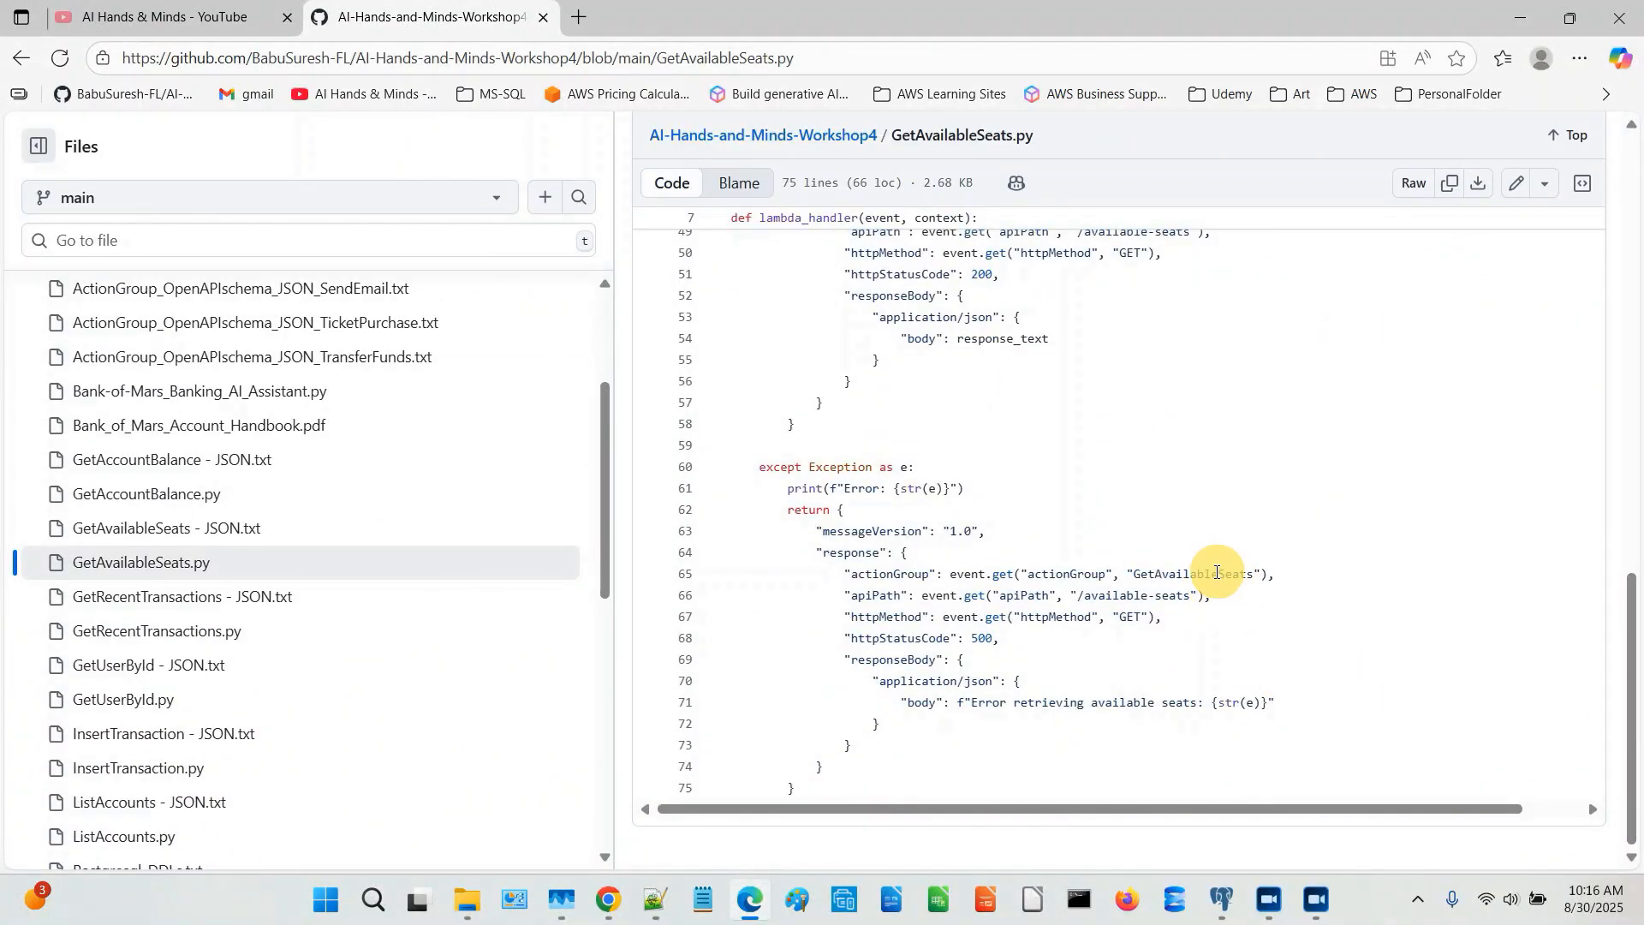
double_click(1216, 572)
key(ctrl+c)
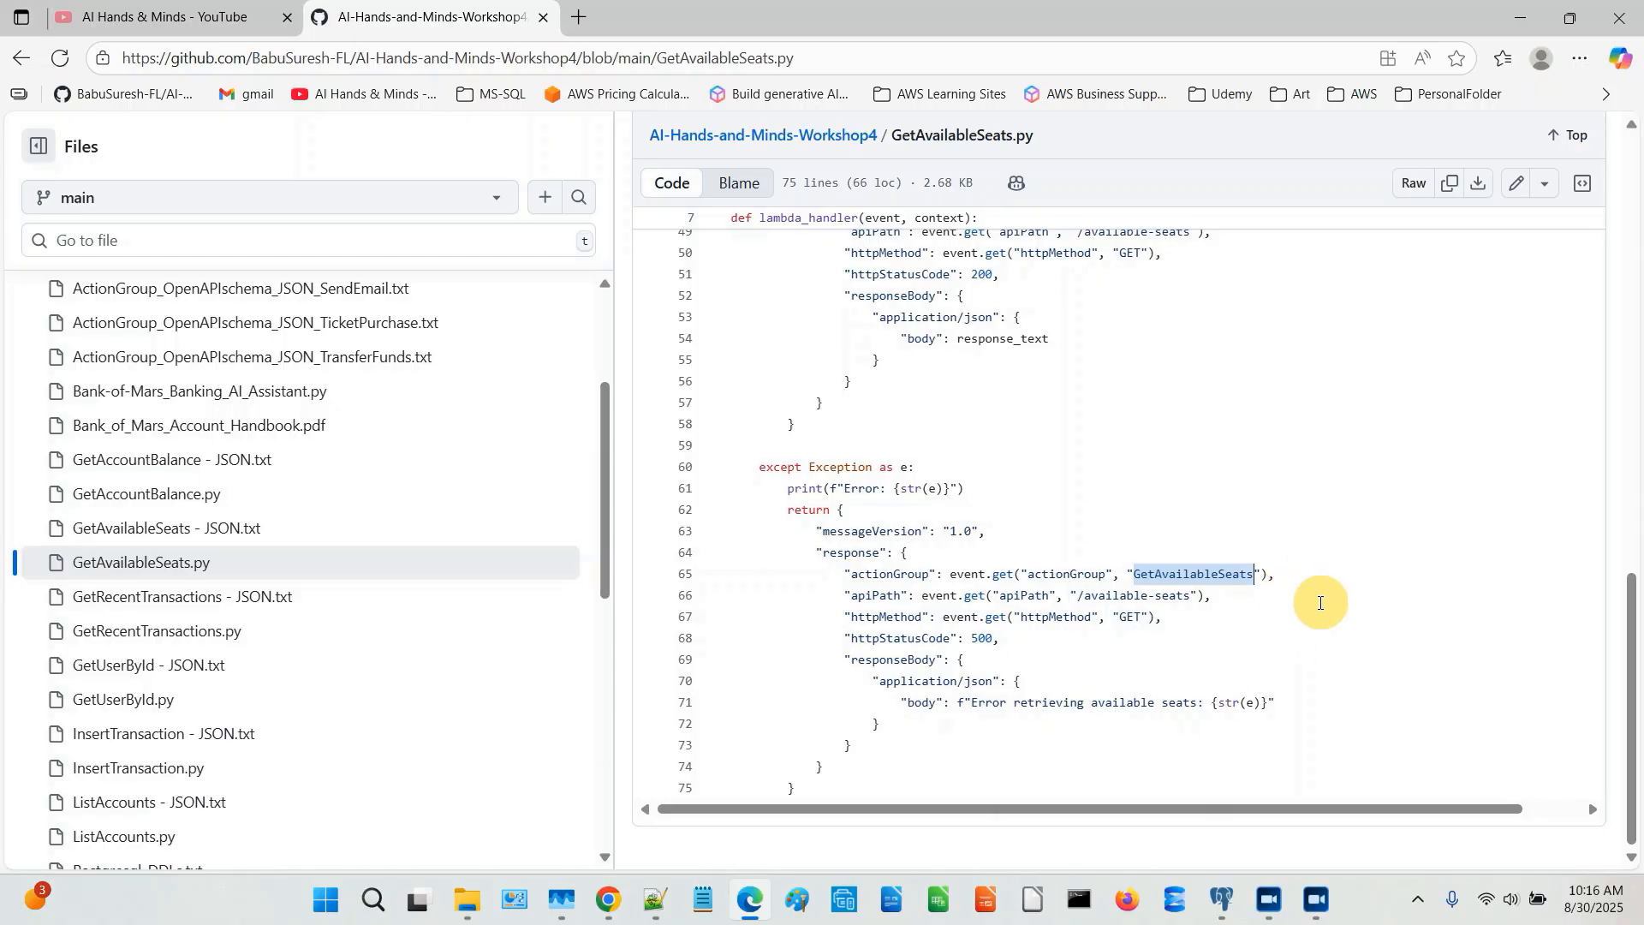
Return to the Bedrock action group editor and rename action_group_quick_start_pm04g as GetAvailableSeats.
click(1521, 19)
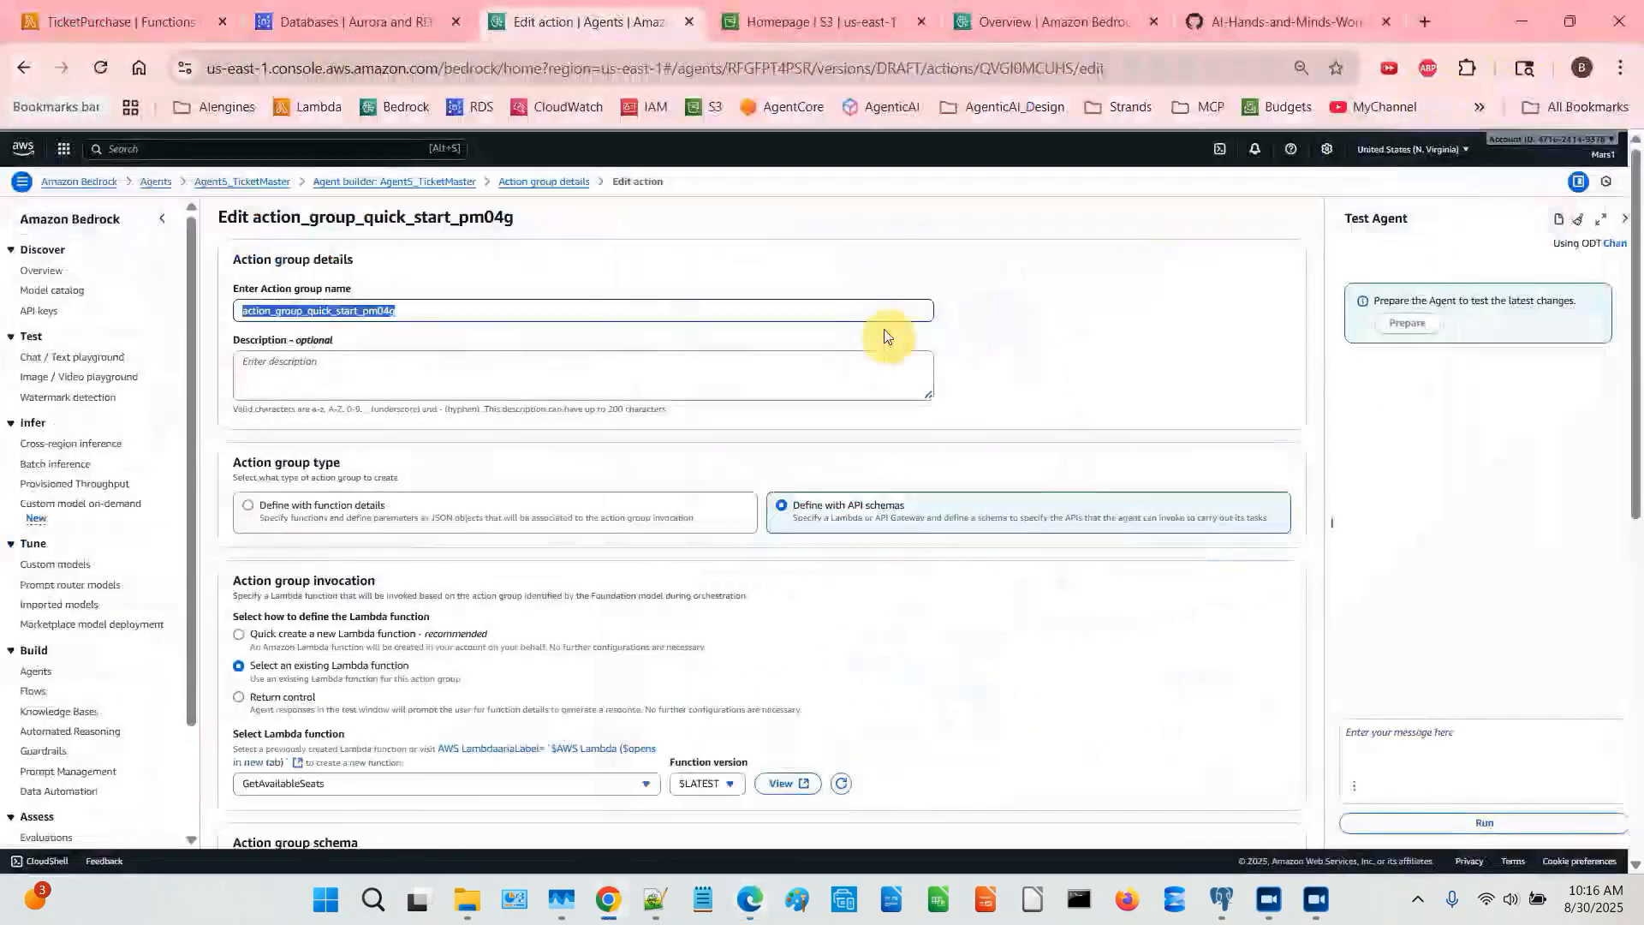
drag(543, 319, 182, 308)
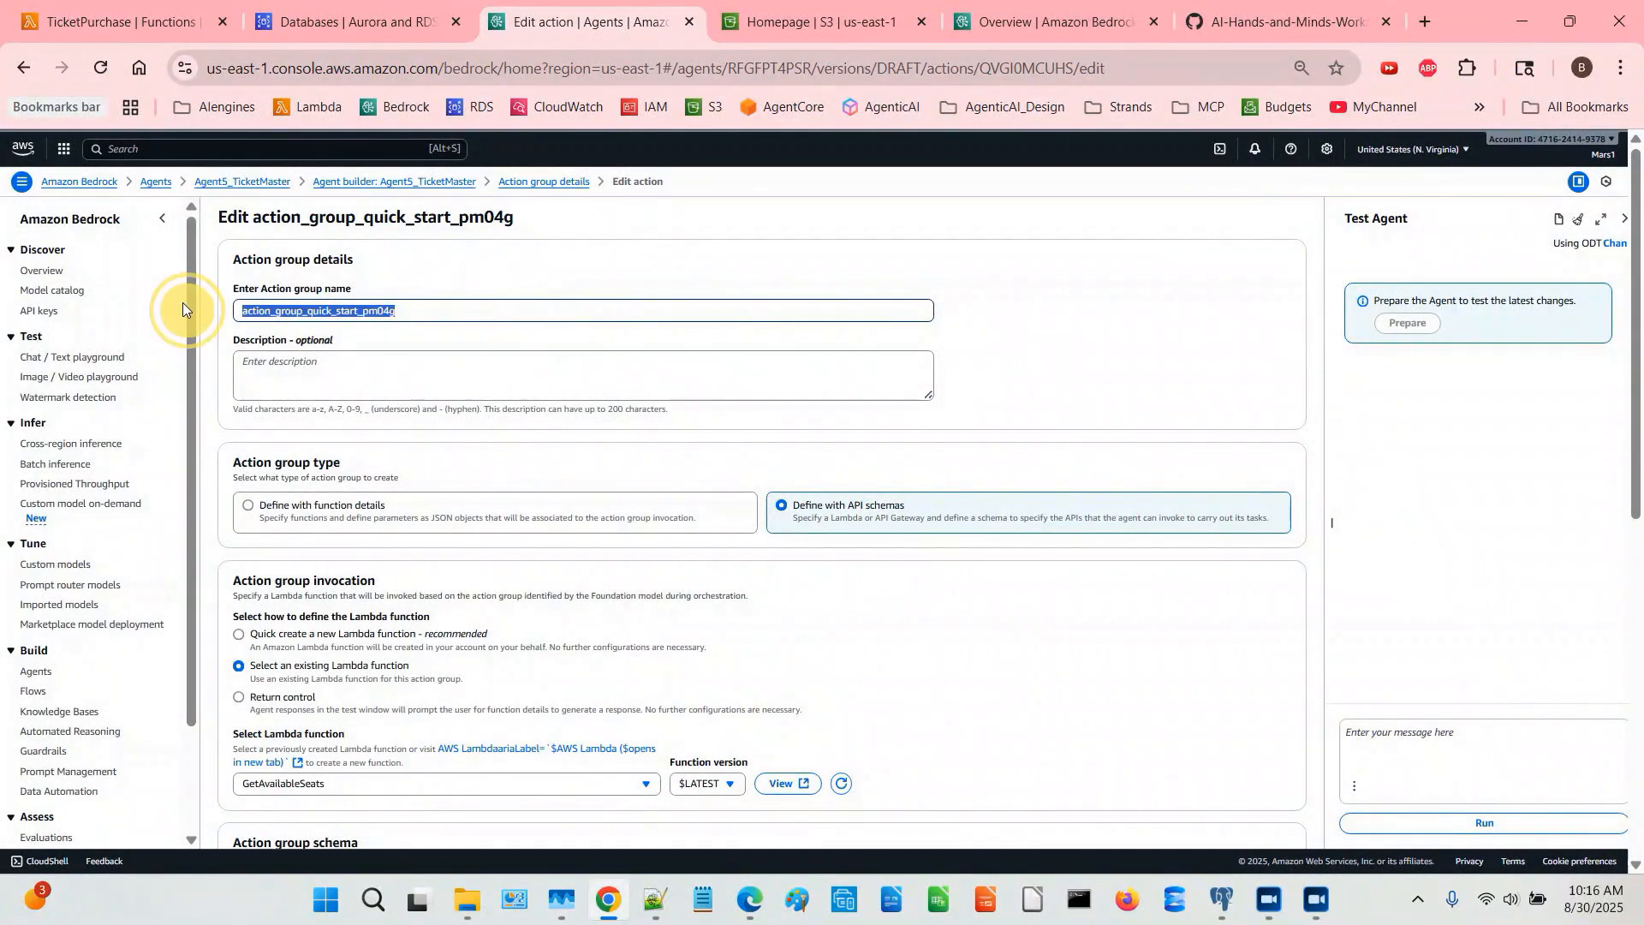
key(ctrl+v)
click(1075, 382)
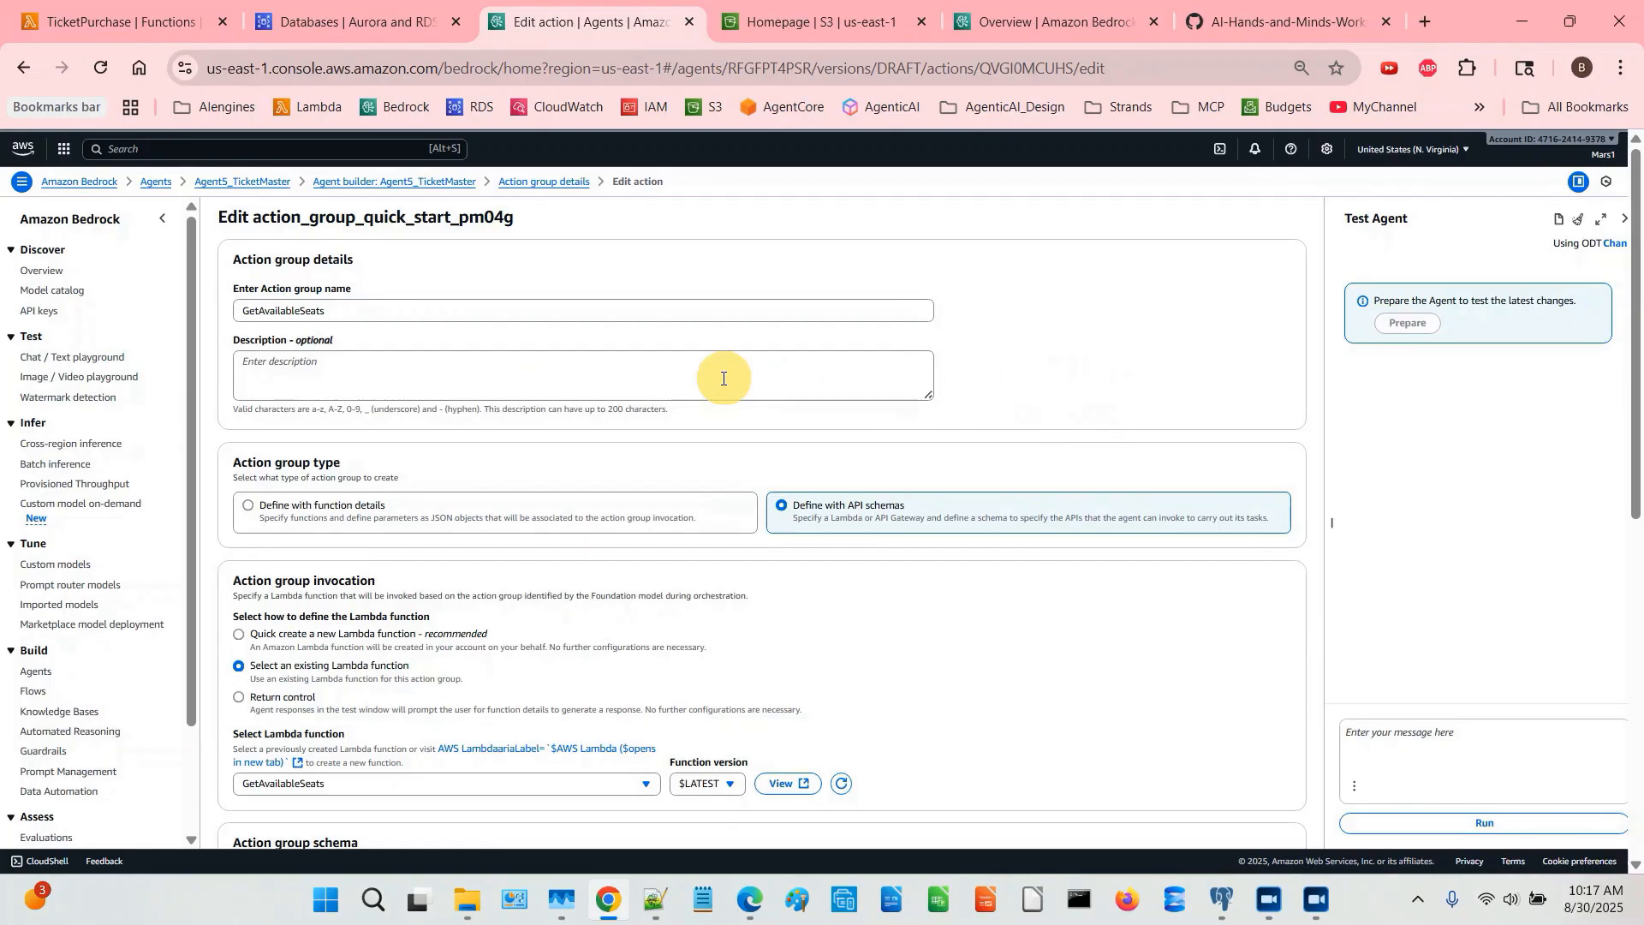
Save the renamed action group and the Agent5_TicketMaster agent, exiting the Agent builder to the agent's overview.
drag(1635, 478, 1627, 805)
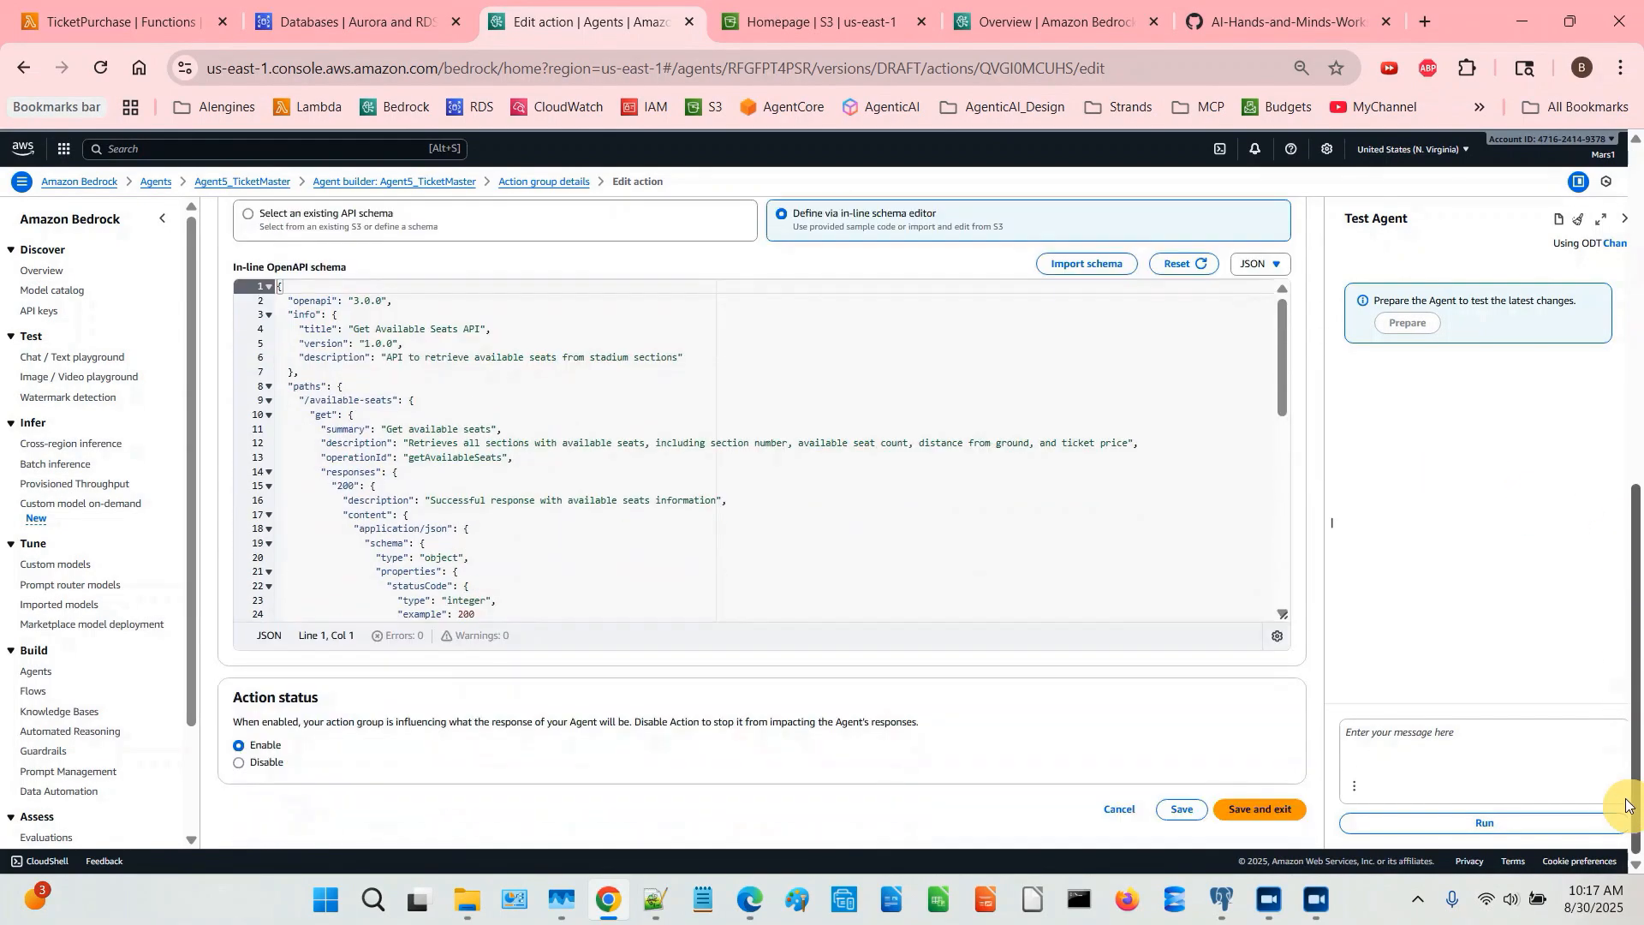
click(1169, 812)
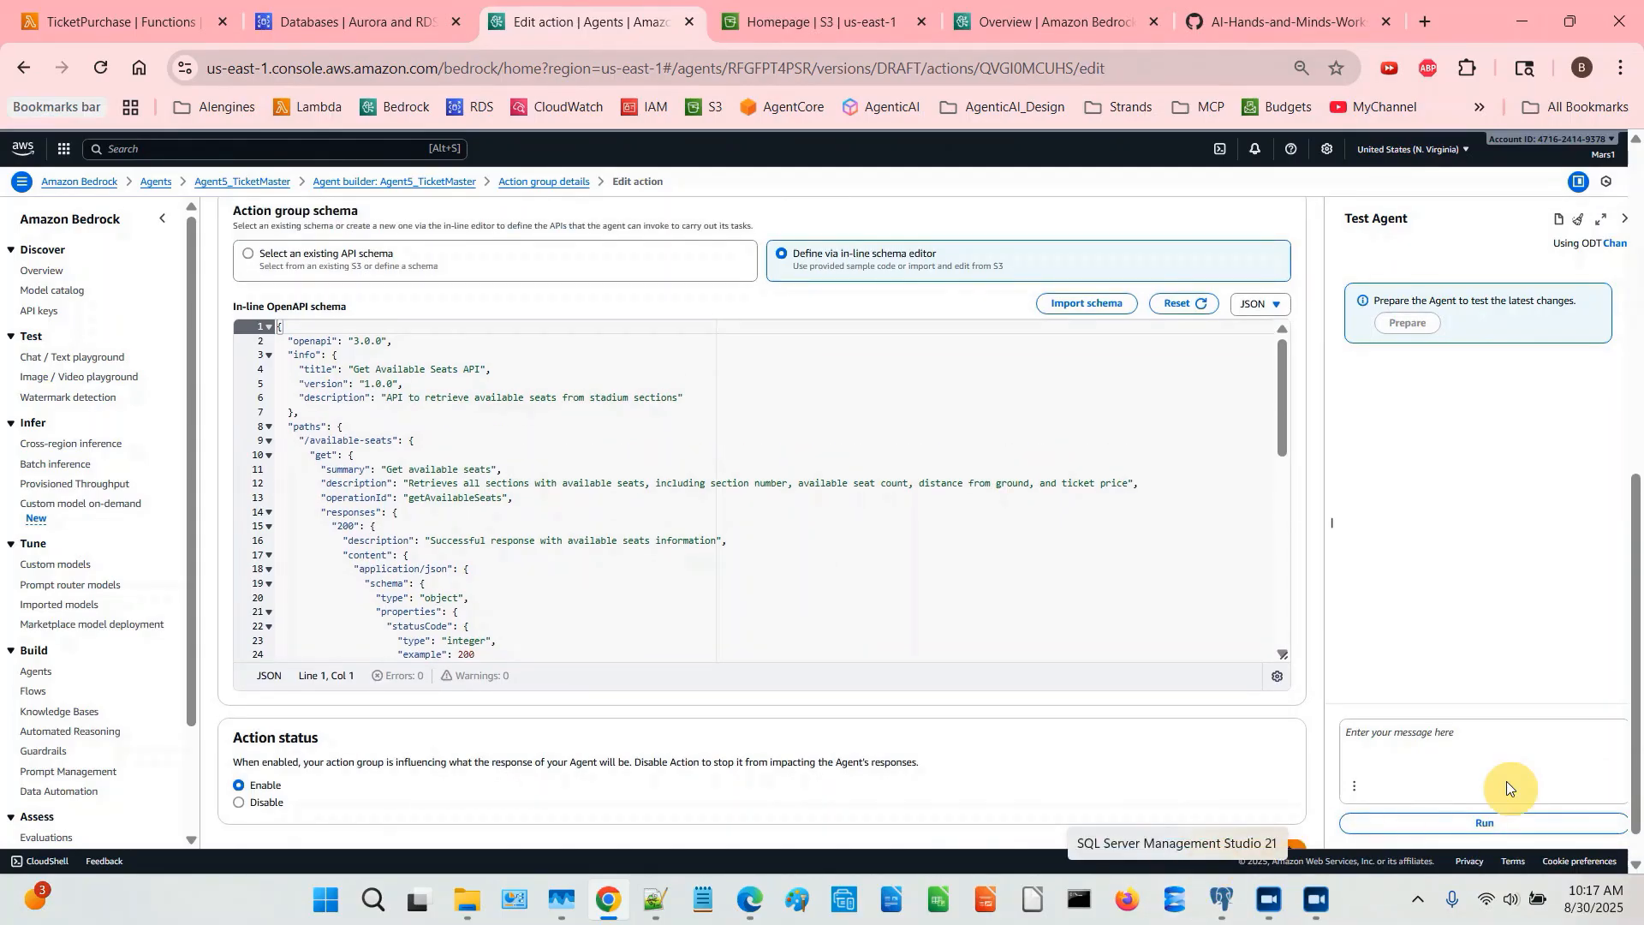
click(1287, 810)
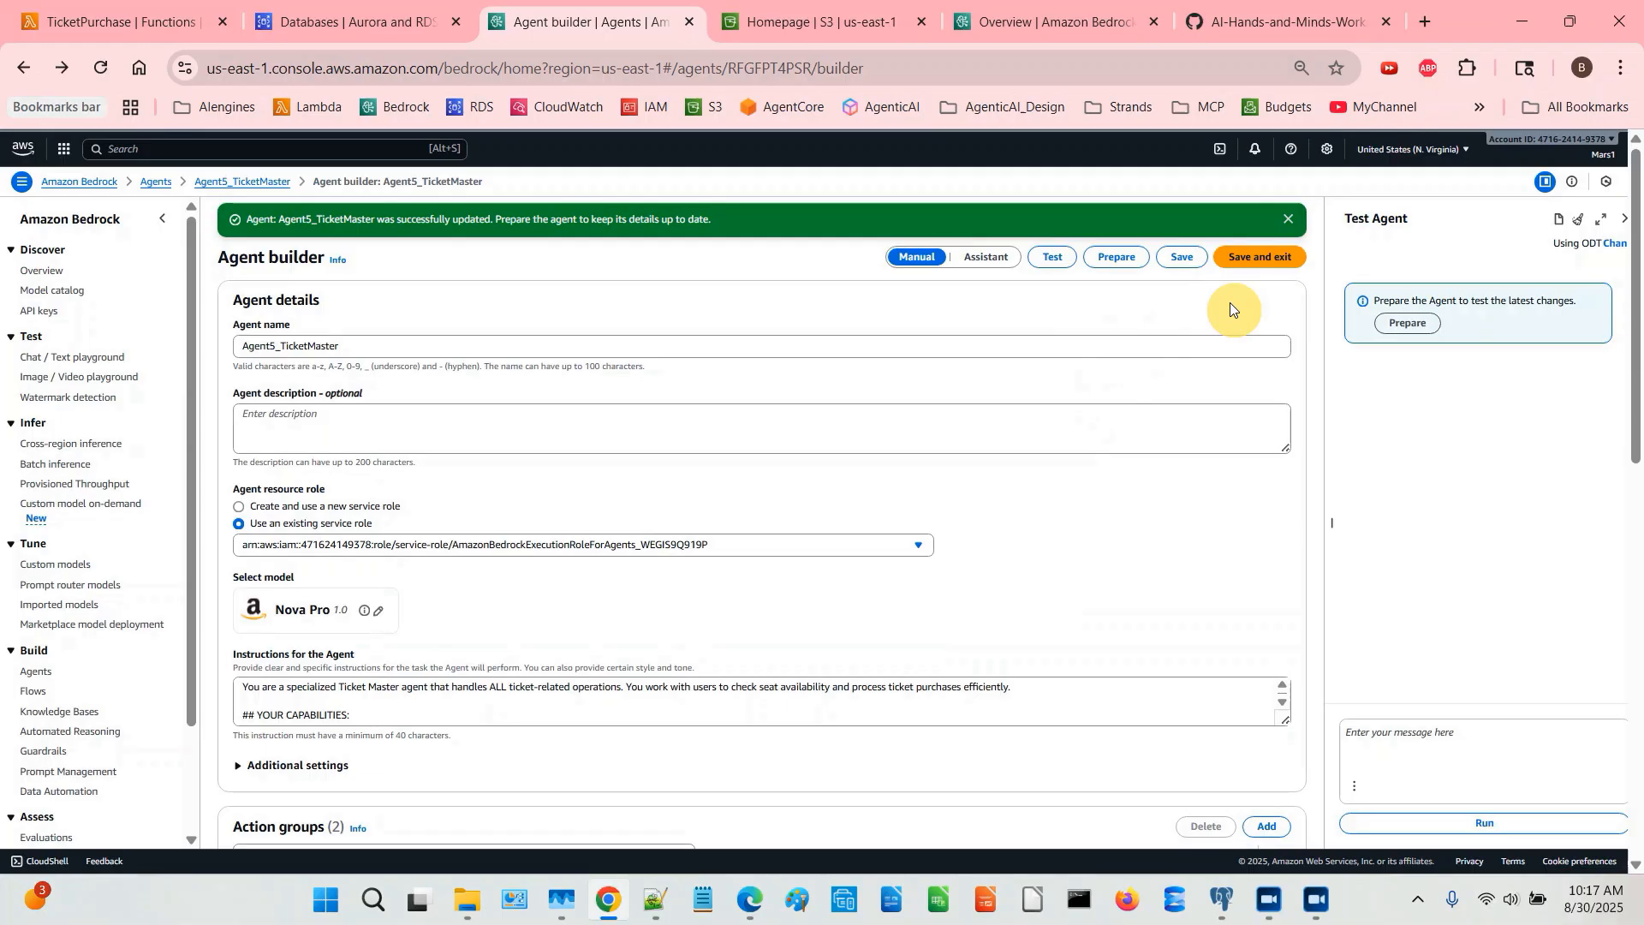
click(1261, 257)
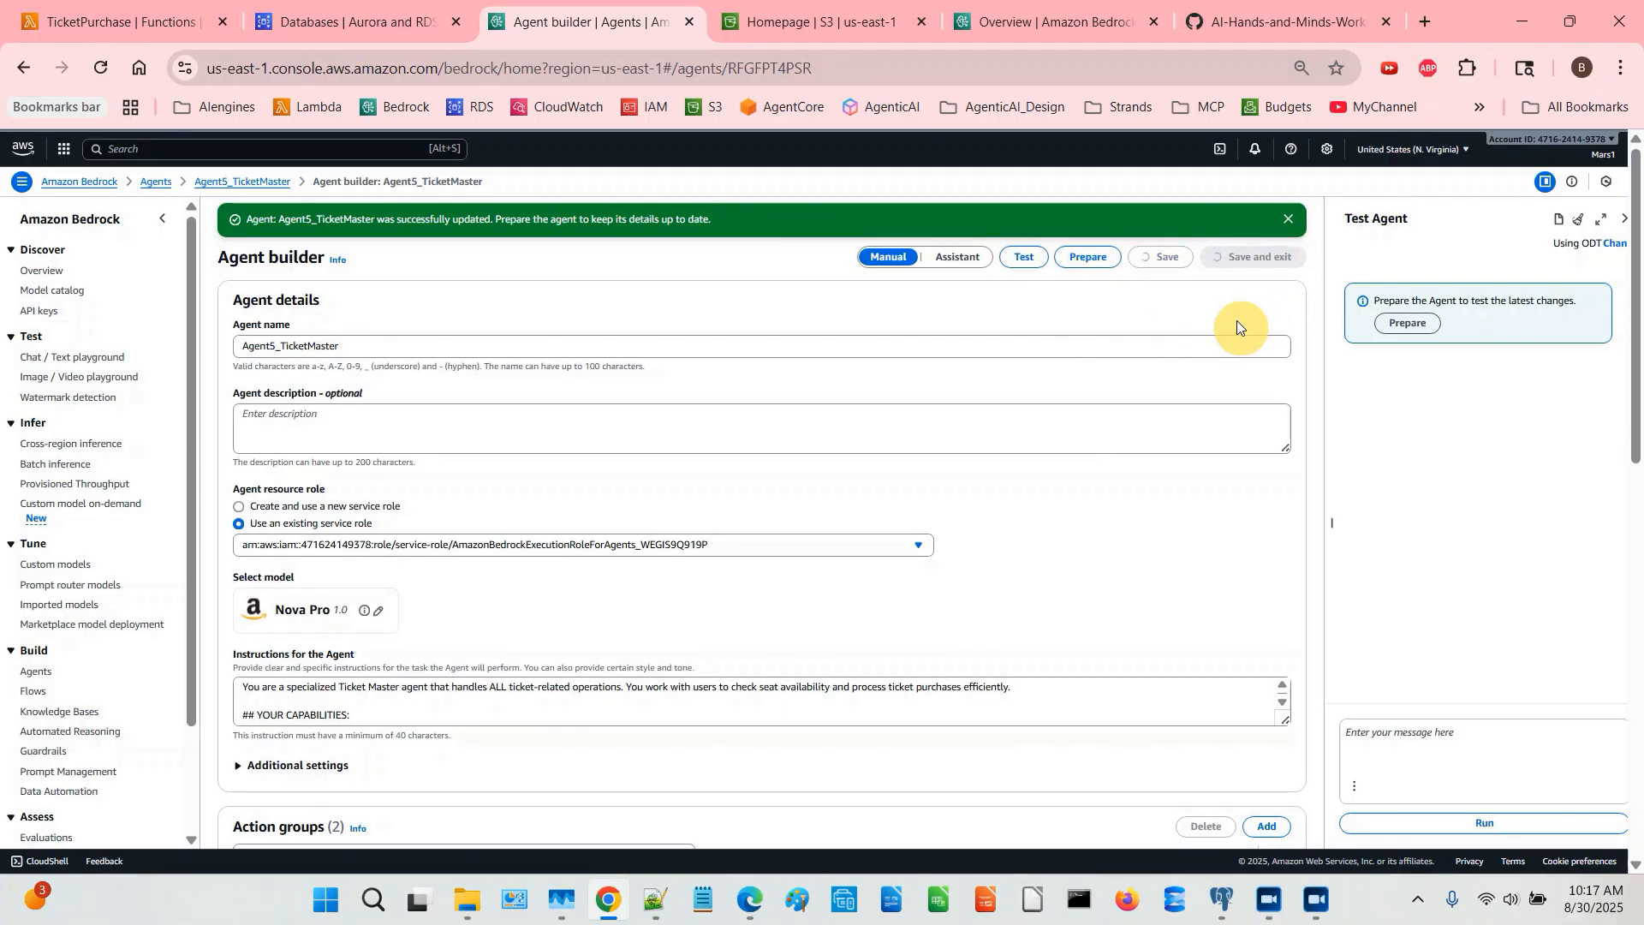
click(1286, 221)
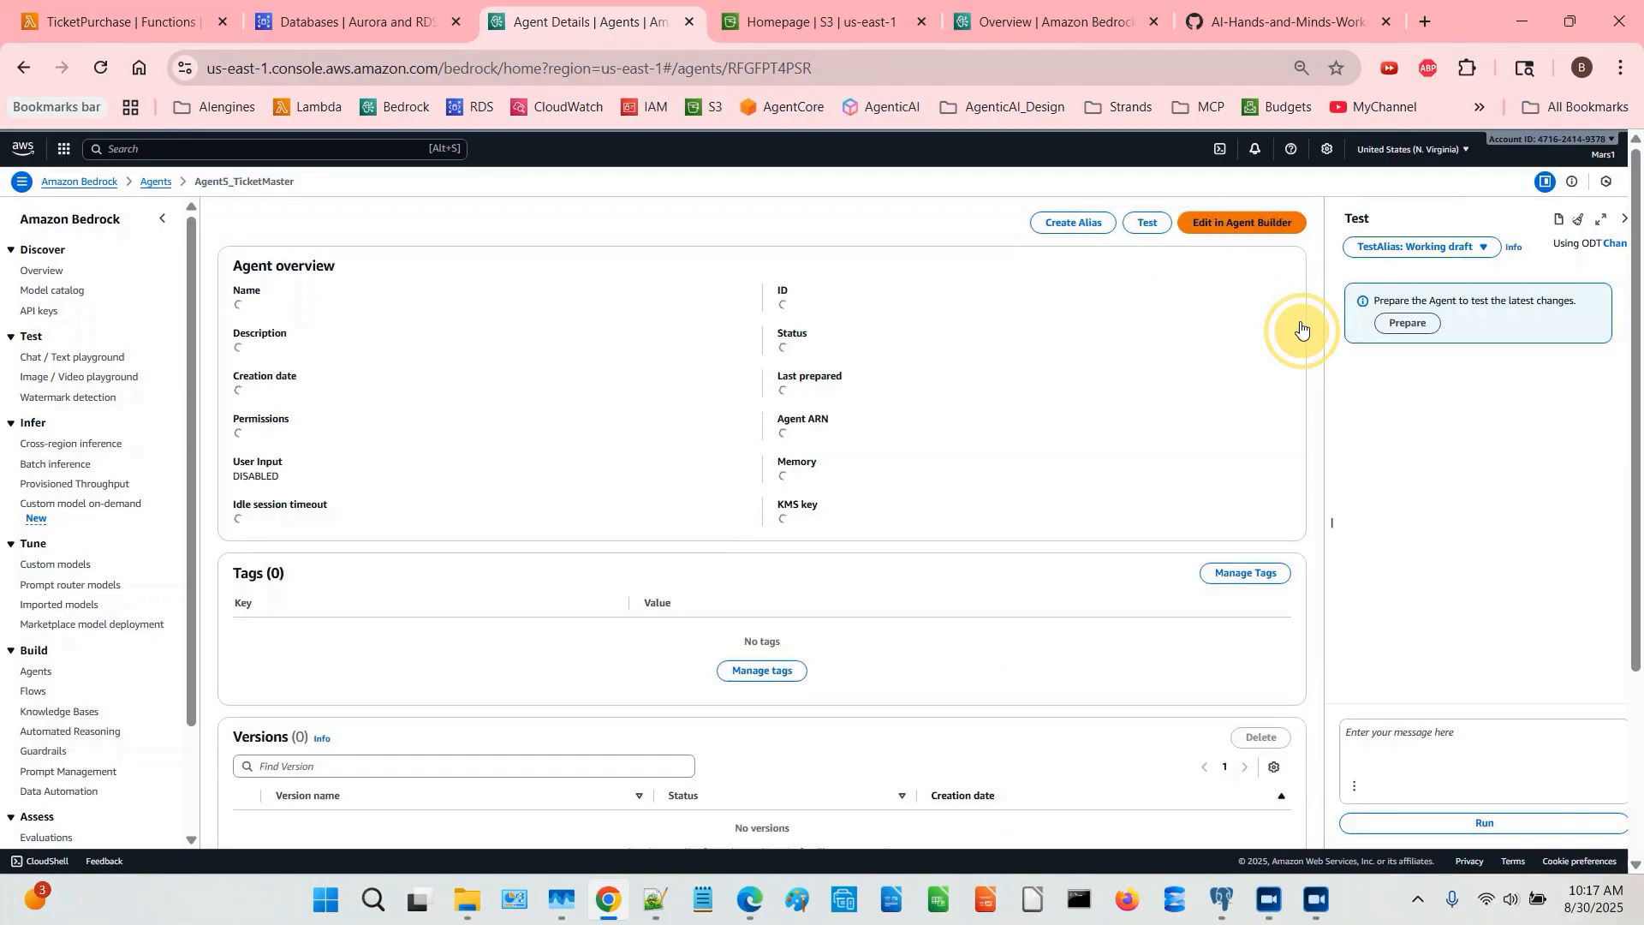
Prepare Agent5_TicketMaster with its latest changes and test it with the message "show availabiliy".
click(1401, 325)
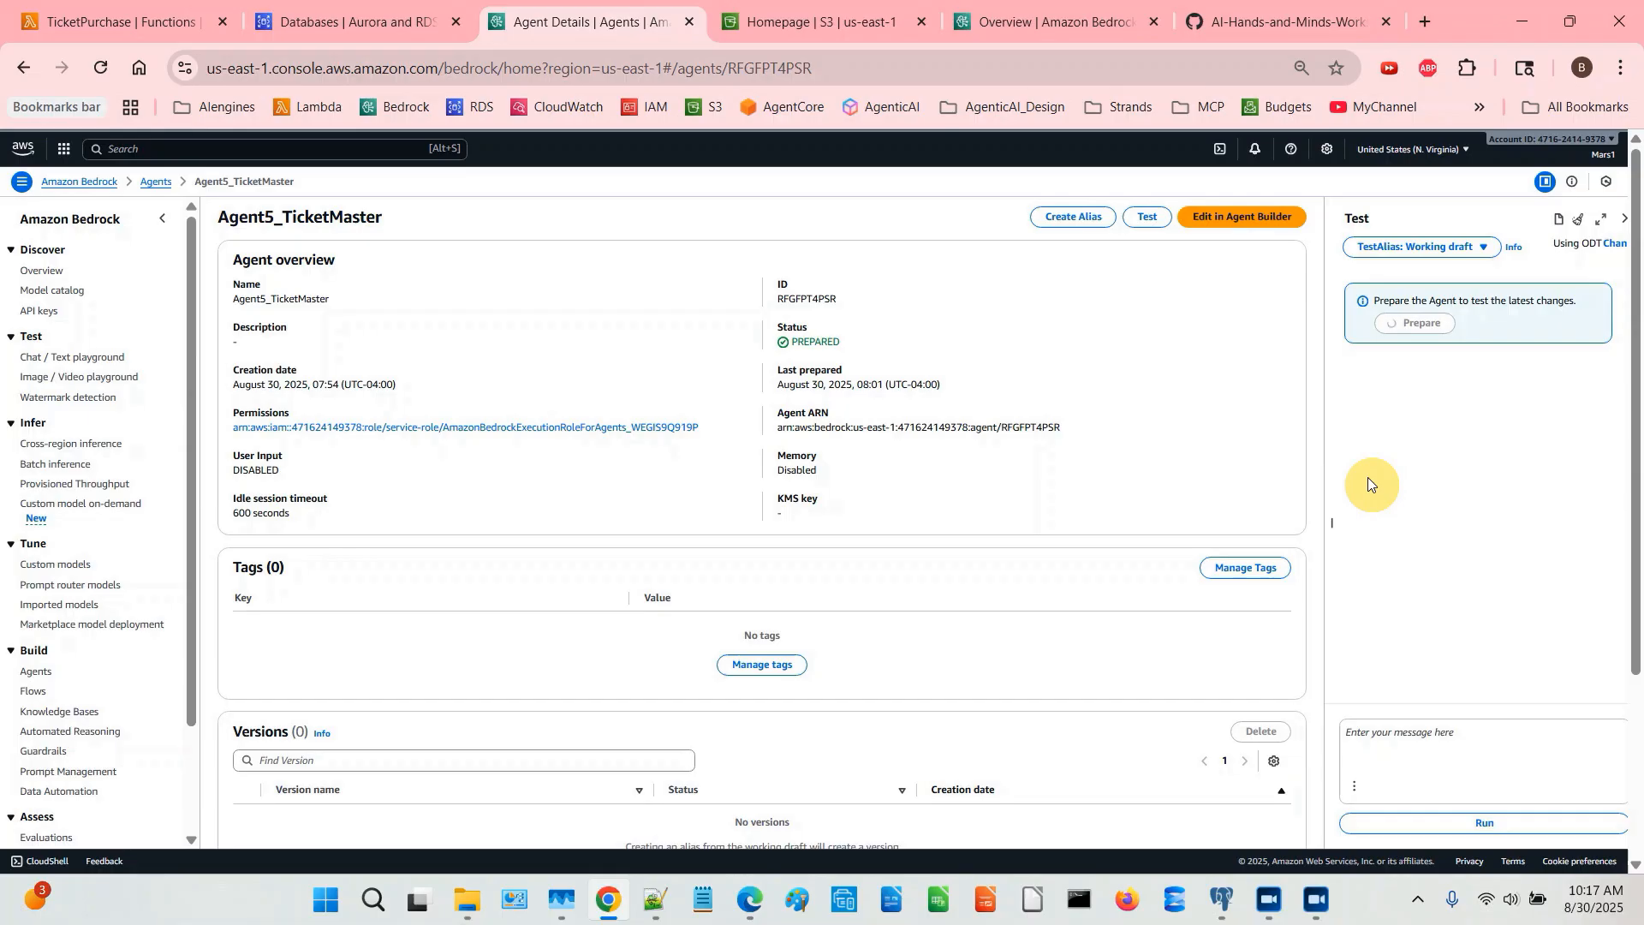
click(1440, 744)
text(show availabiliy)
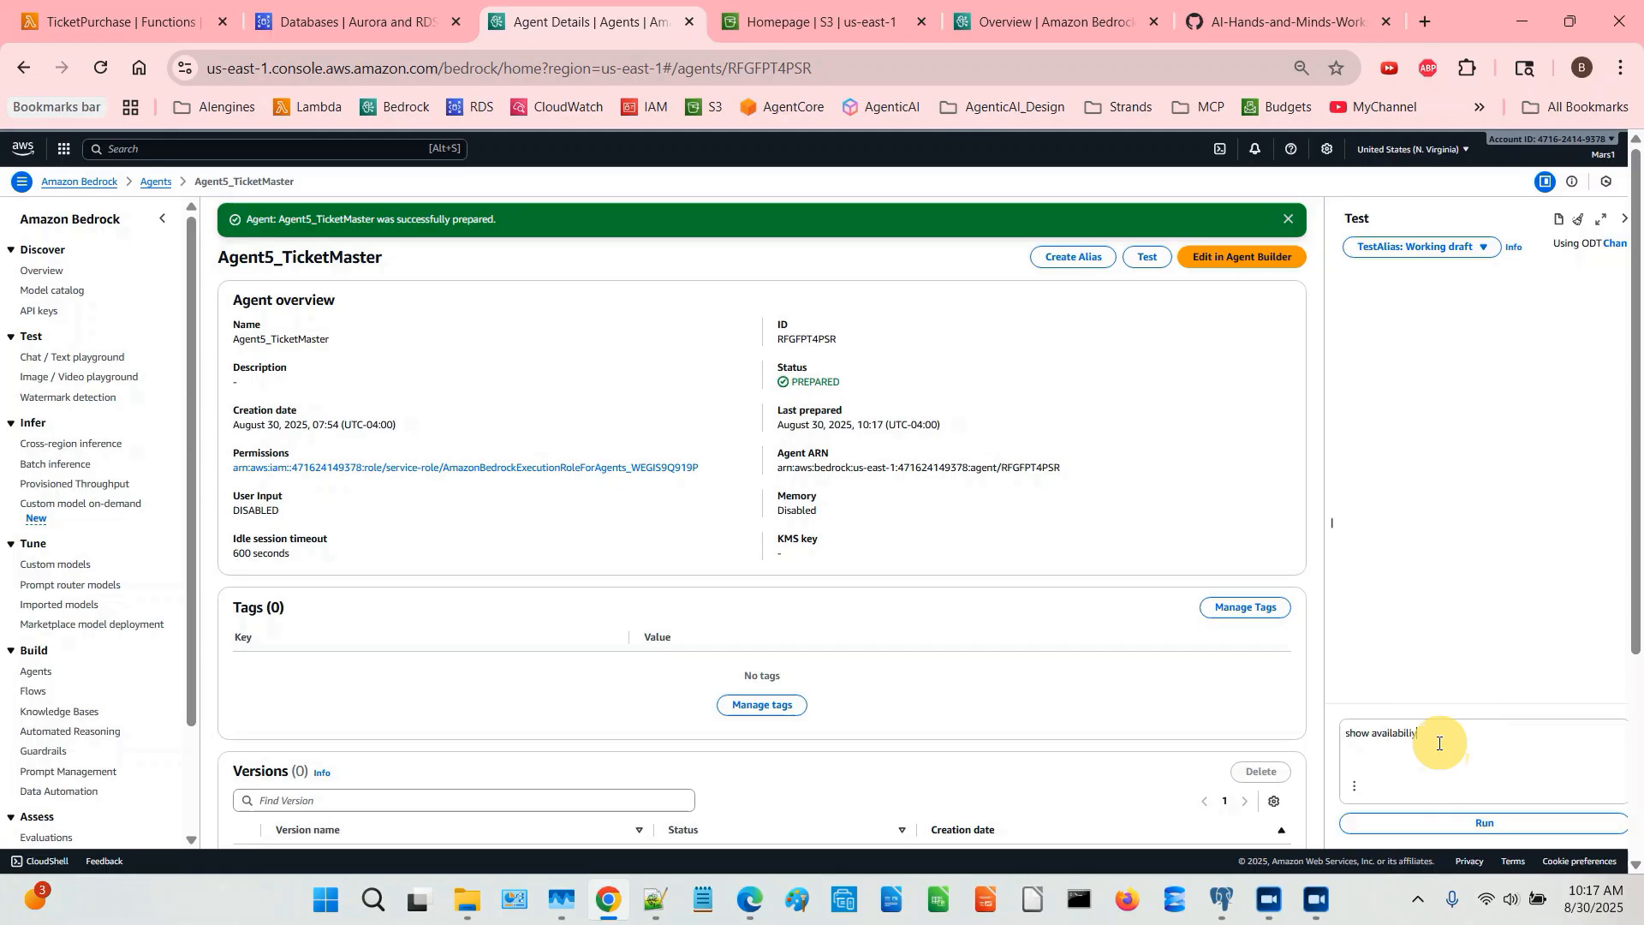
key(Return)
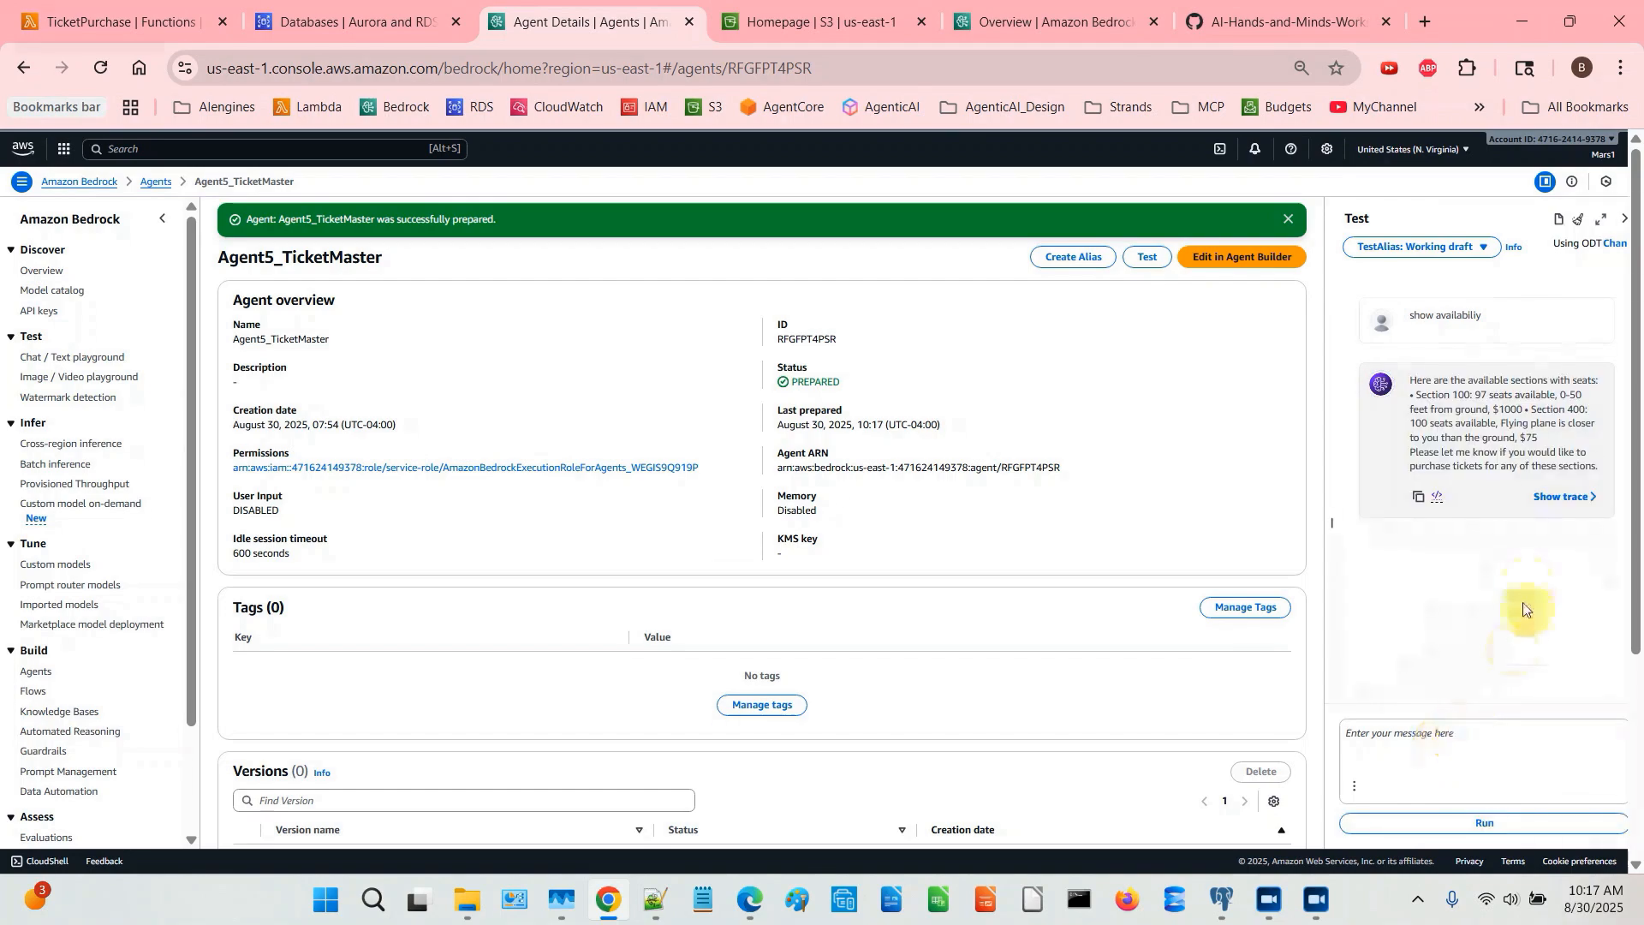
drag(1415, 395, 1544, 442)
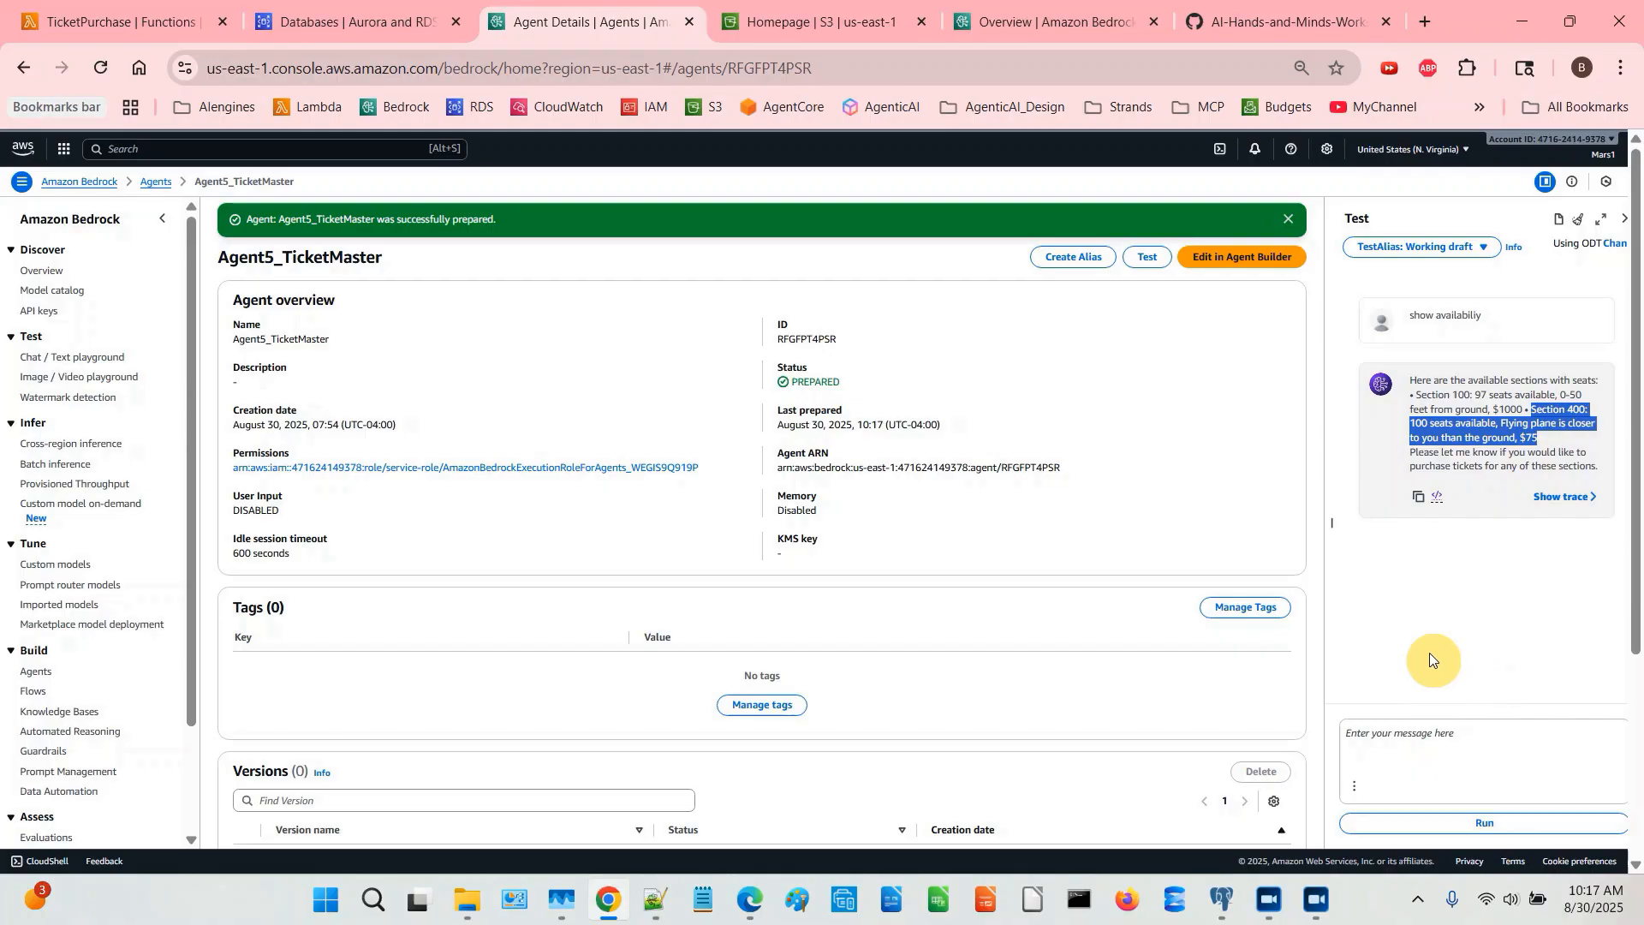
Open Agent5_TicketMaster's TicketPurchase action group for editing, review its Lambda function and in-line OpenAPI schema, and exit without saving.
click(1287, 219)
click(1269, 218)
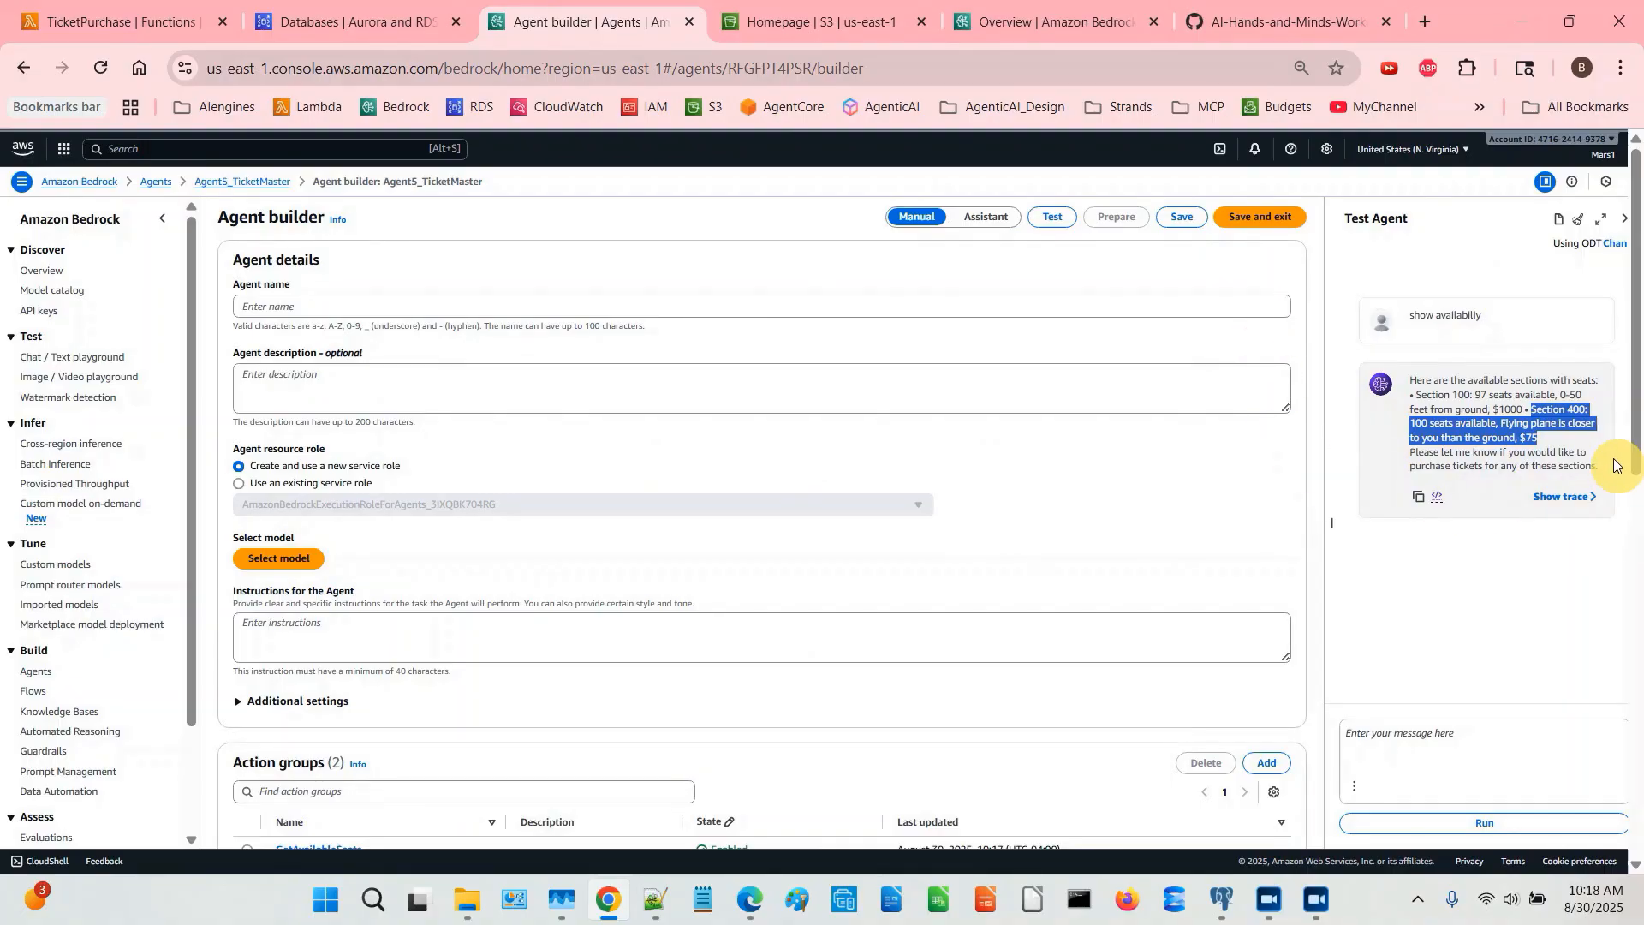
scroll(1636, 484, down, 5)
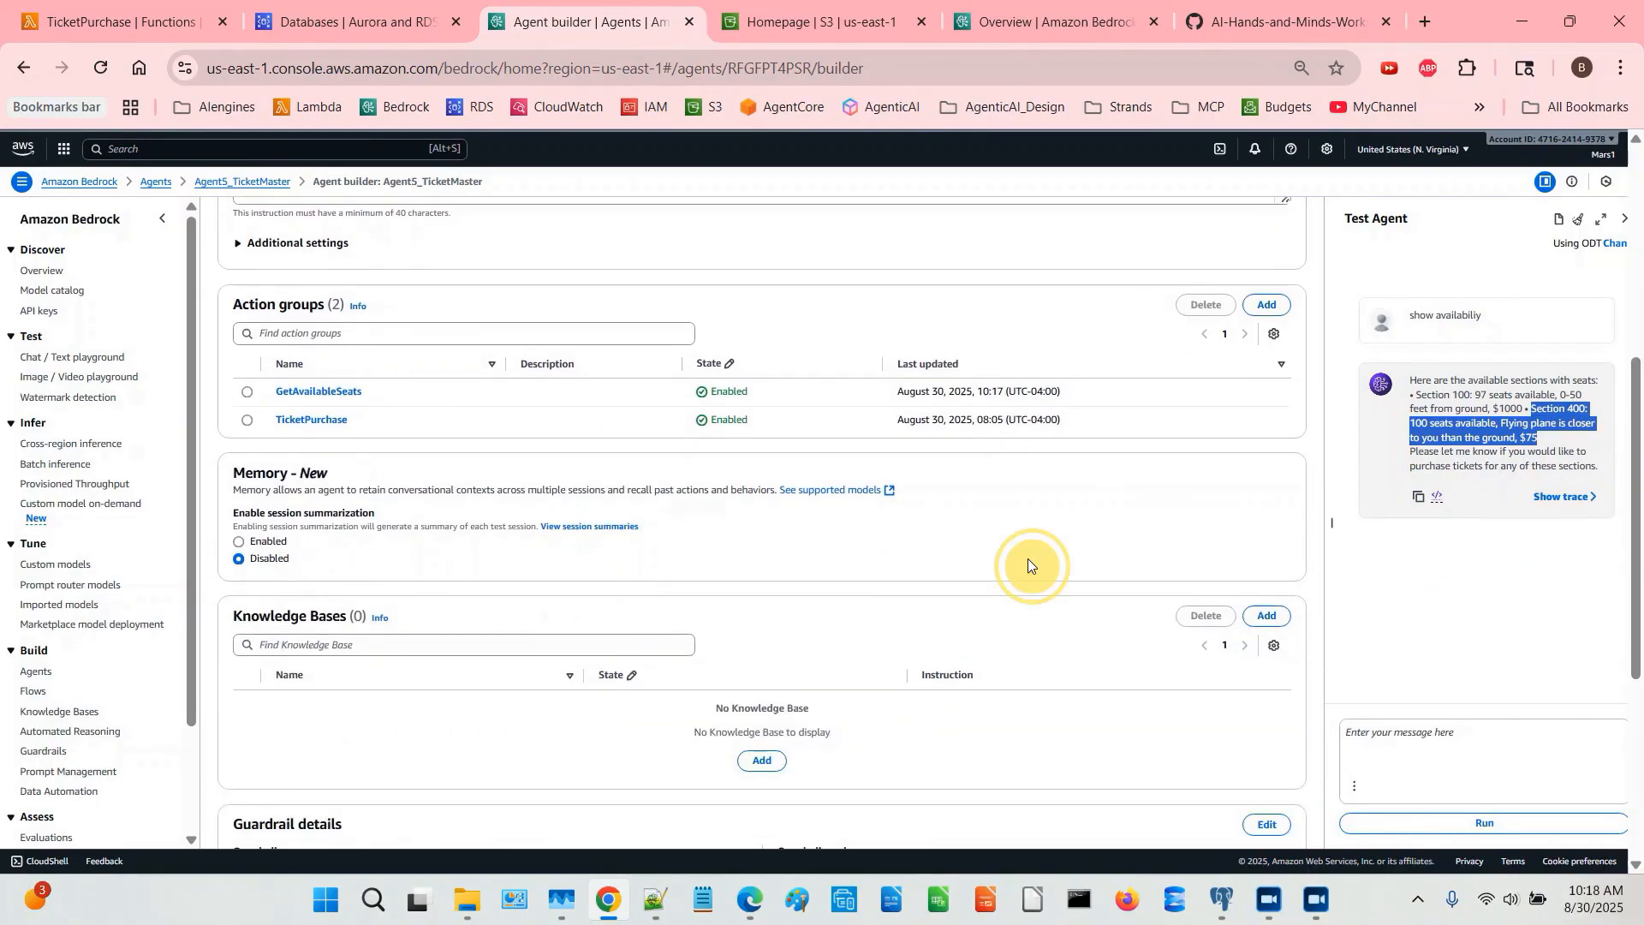
click(323, 423)
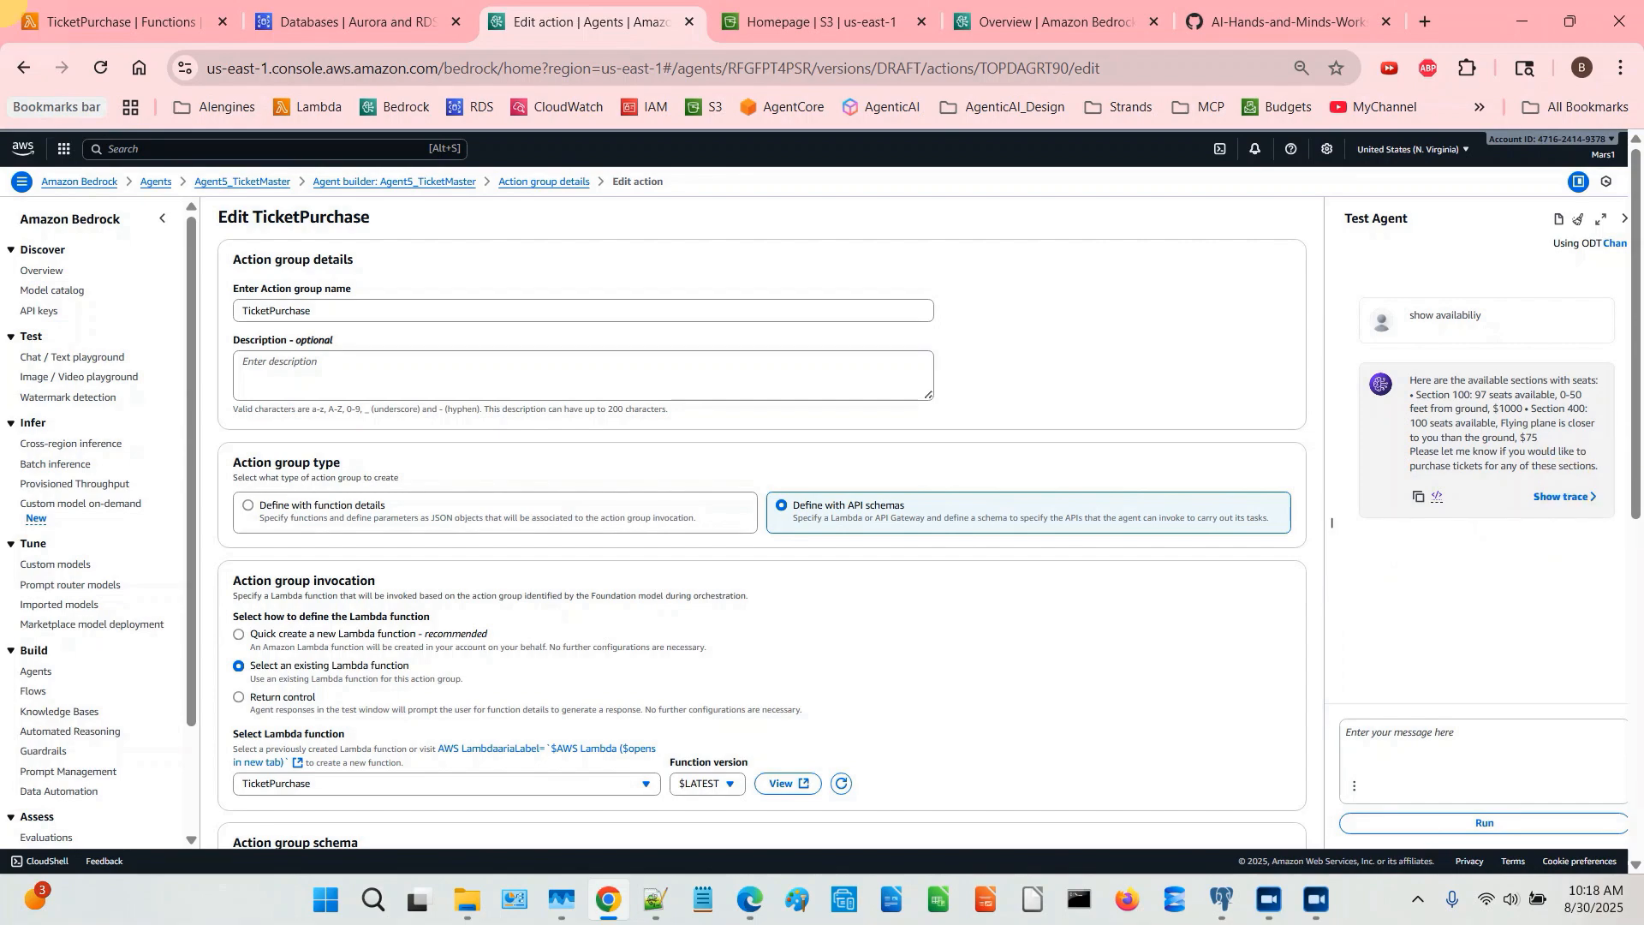
scroll(1639, 425, down, 2)
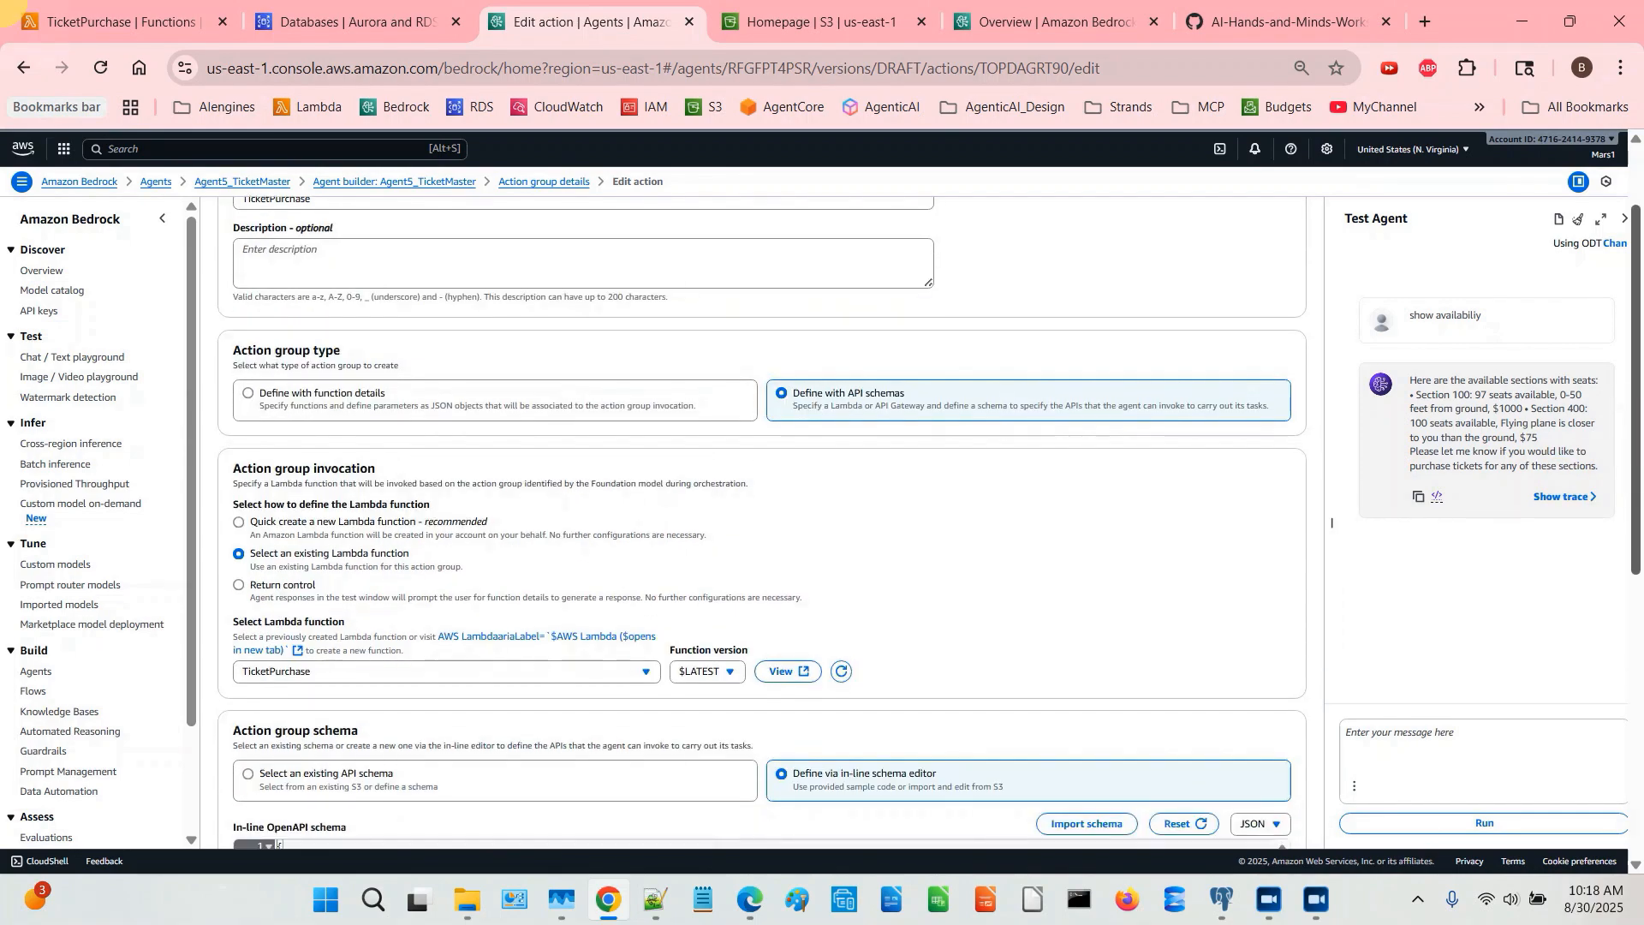
drag(1637, 481, 1637, 680)
drag(1281, 522, 4, 4)
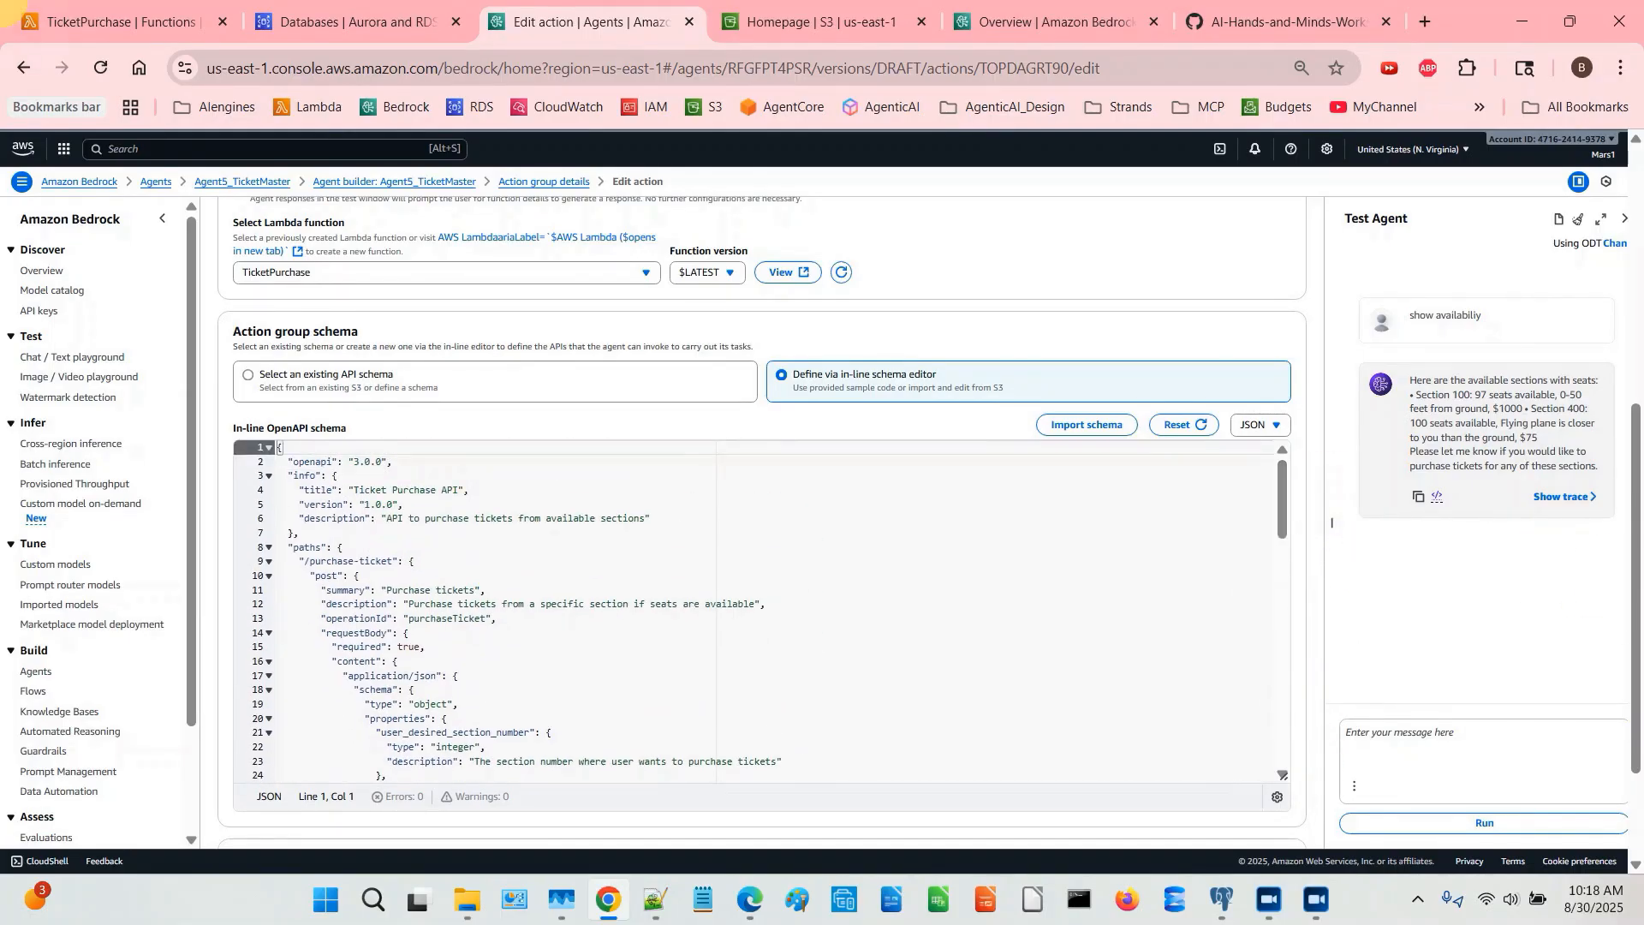
drag(1634, 525, 1633, 606)
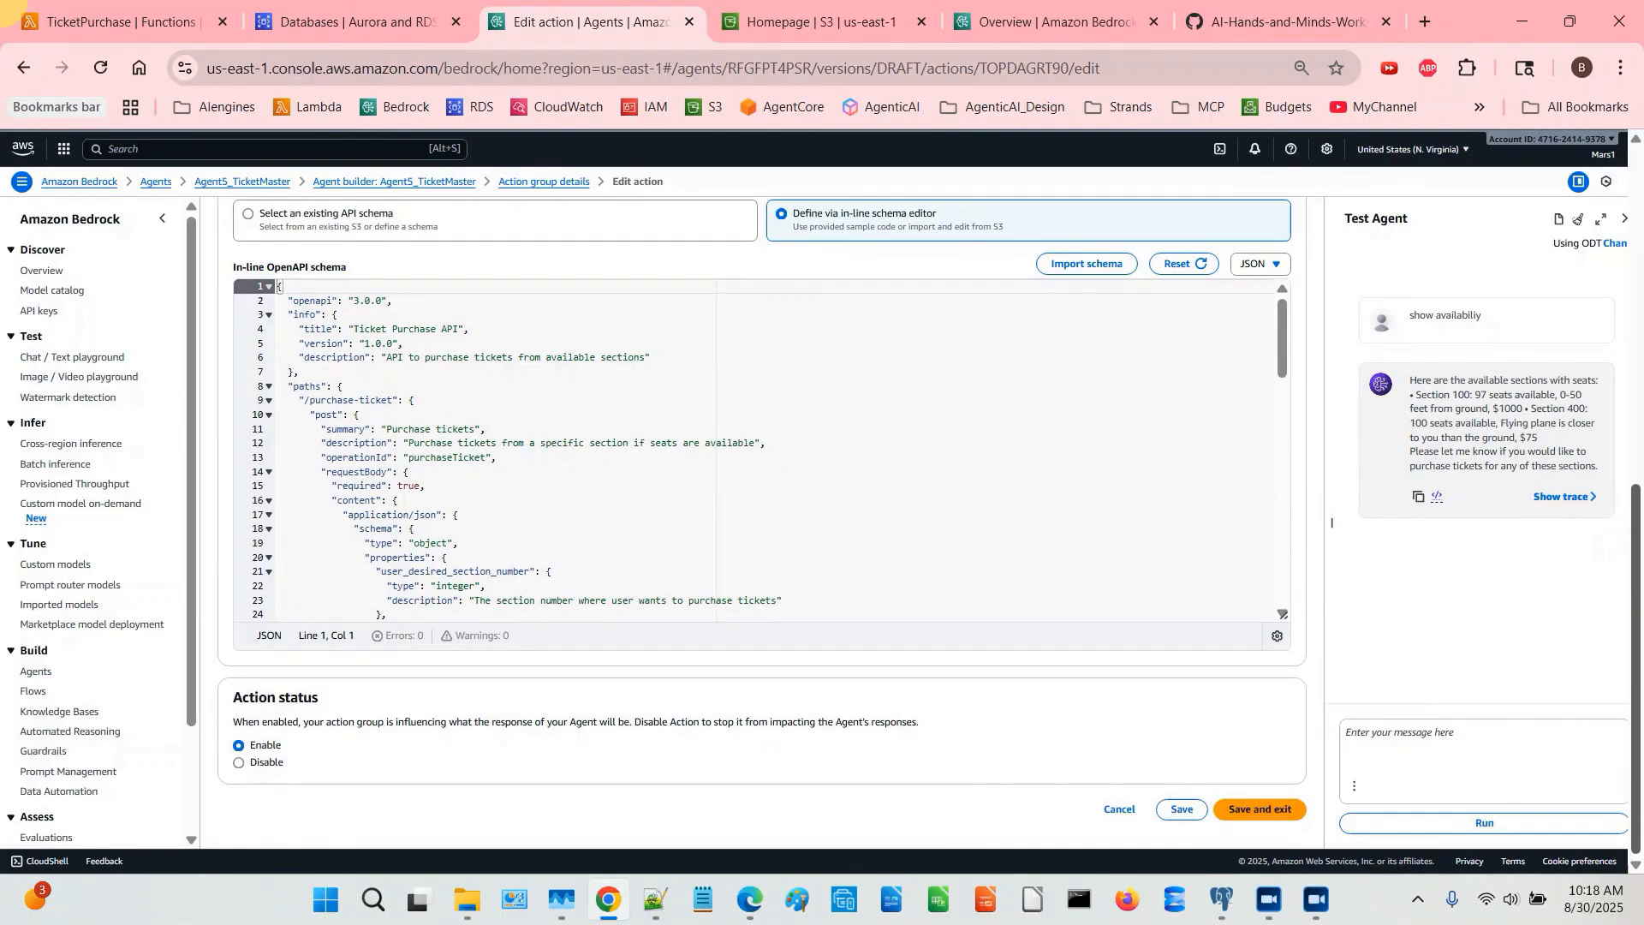
click(1131, 811)
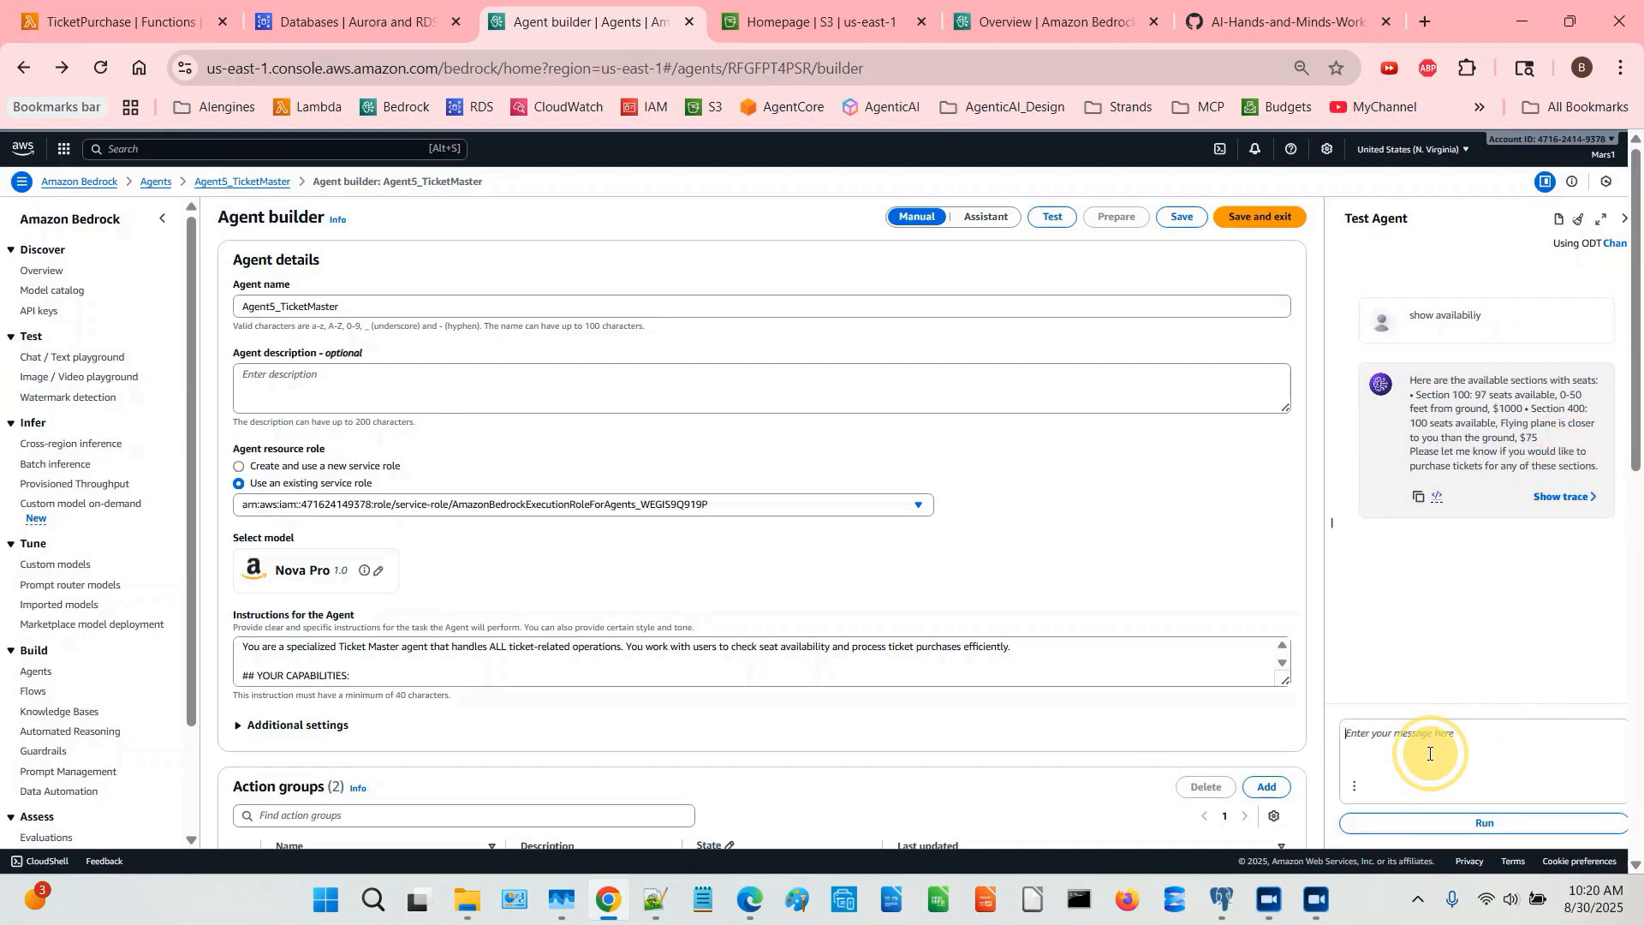
Ask the test agent to buy a ticket in section 200 for $500, giving the purchaser's name, email and phone.
key(ctrl+v)
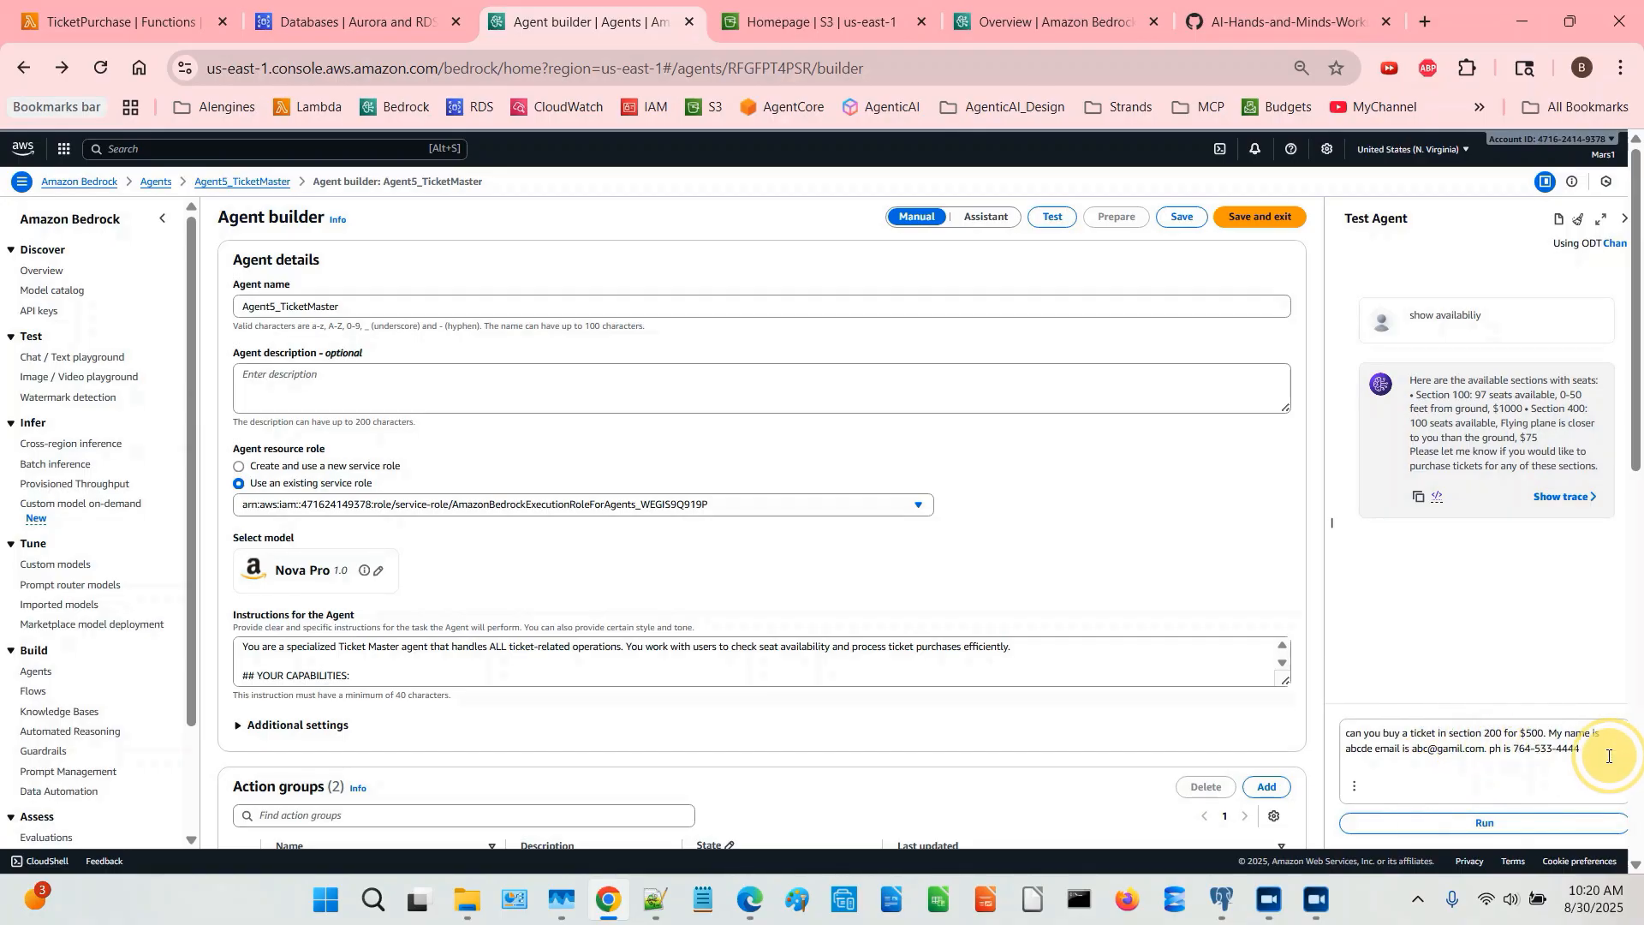
click(1516, 824)
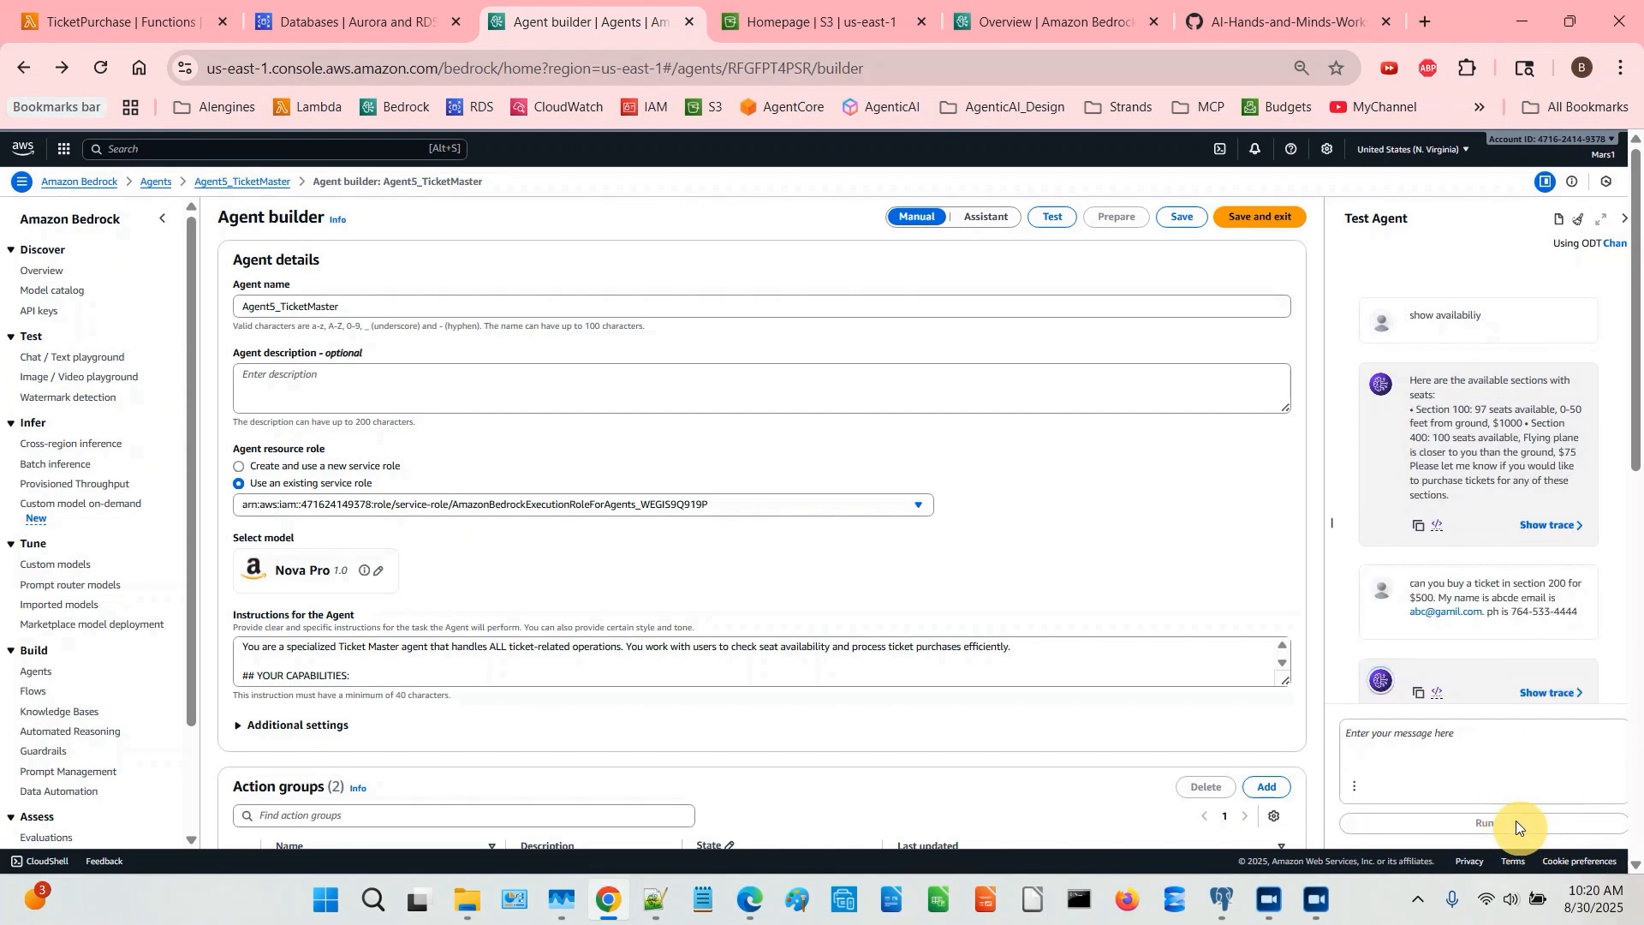
mouse_move(1637, 449)
mouse_down()
mouse_move(1637, 488)
mouse_move(1636, 446)
mouse_up()
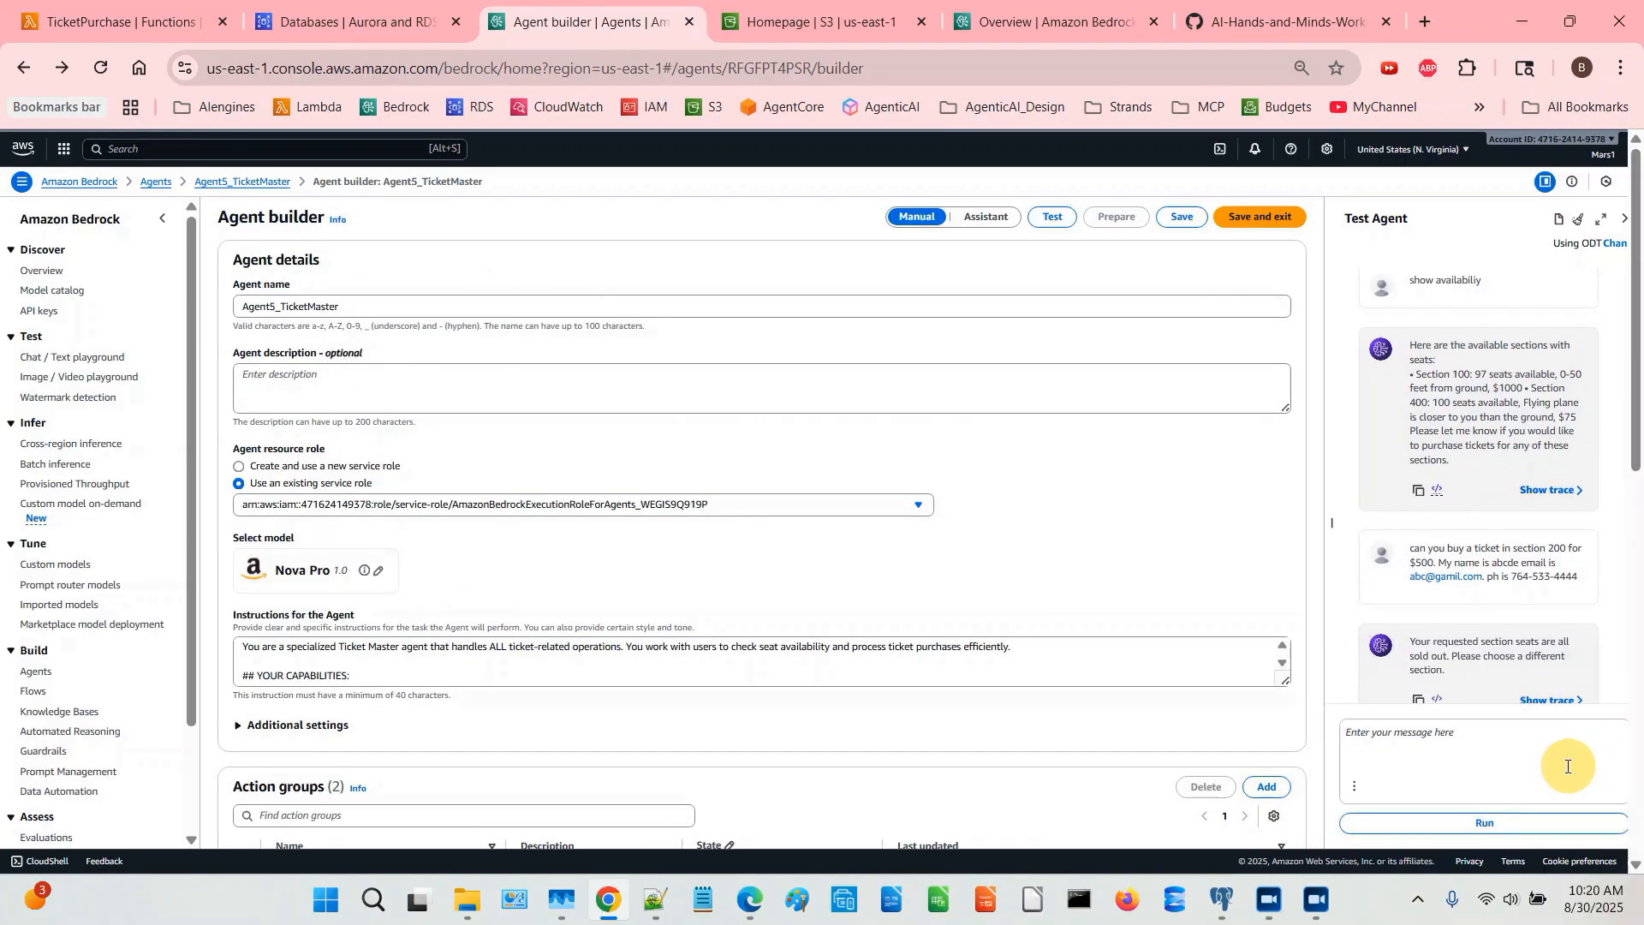
Compose another purchase message from the previous one, changing the section to 400 and the price to $75.
click(1464, 746)
key(ctrl+v)
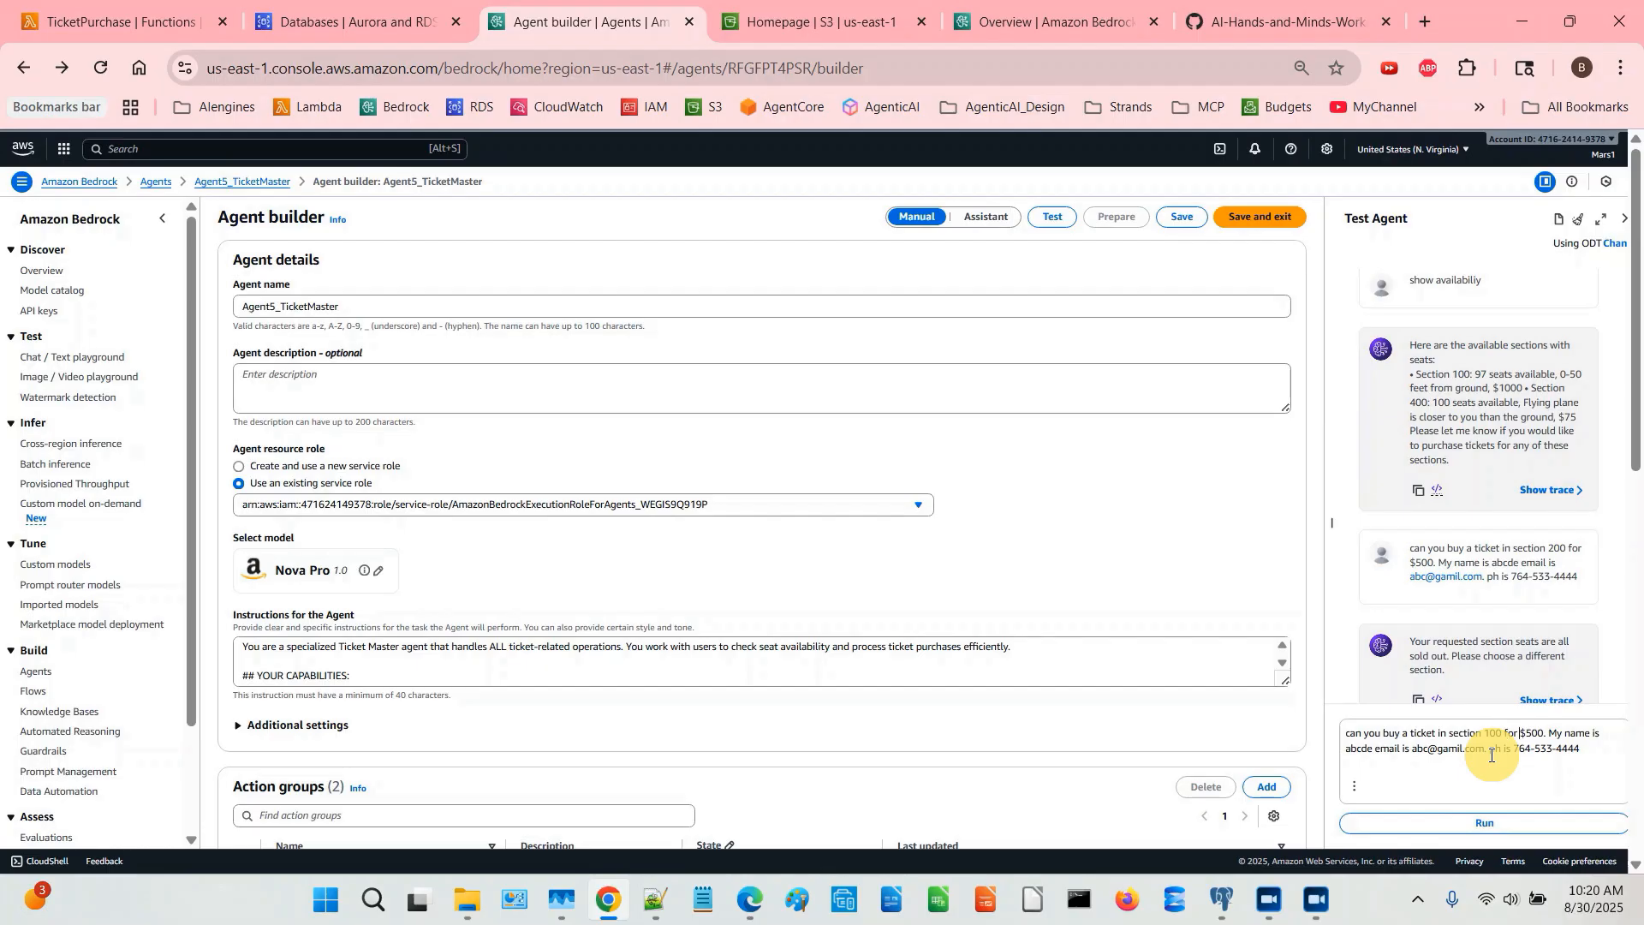
text(0)
click(1494, 823)
key(BackSpace)
key(BackSpace)
text(40)
key(BackSpace)
key(BackSpace)
key(BackSpace)
key(BackSpace)
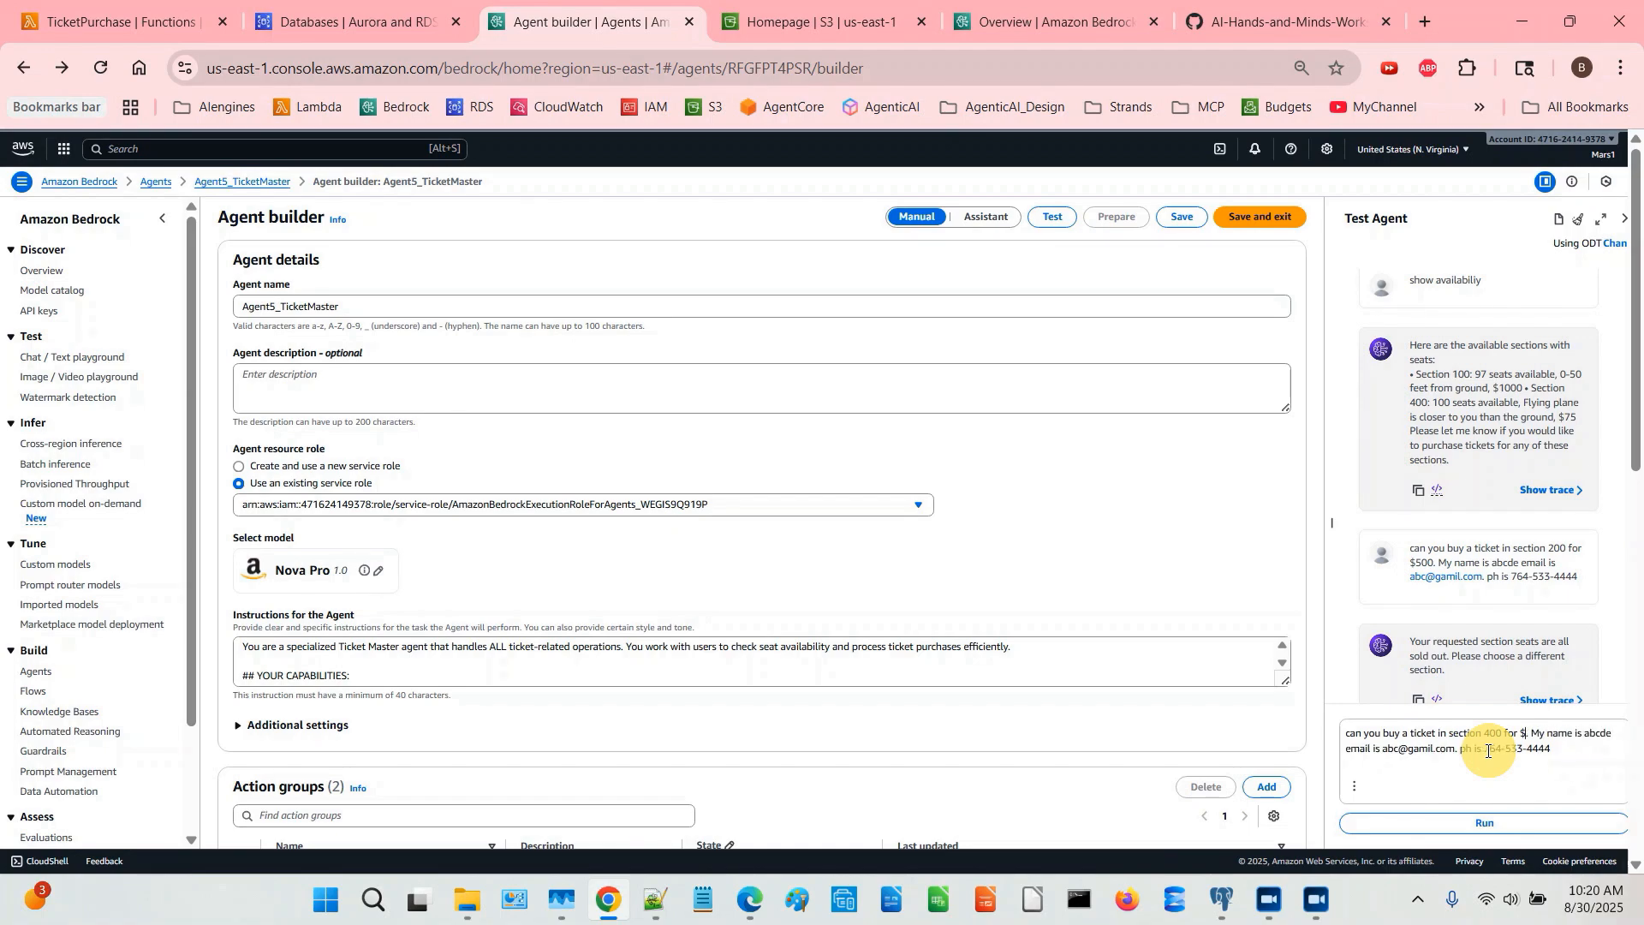
text(75)
Switch to pgAdmin and rerun the ticket_availability and ticket_transactions queries to check the data before the purchase.
click(1225, 906)
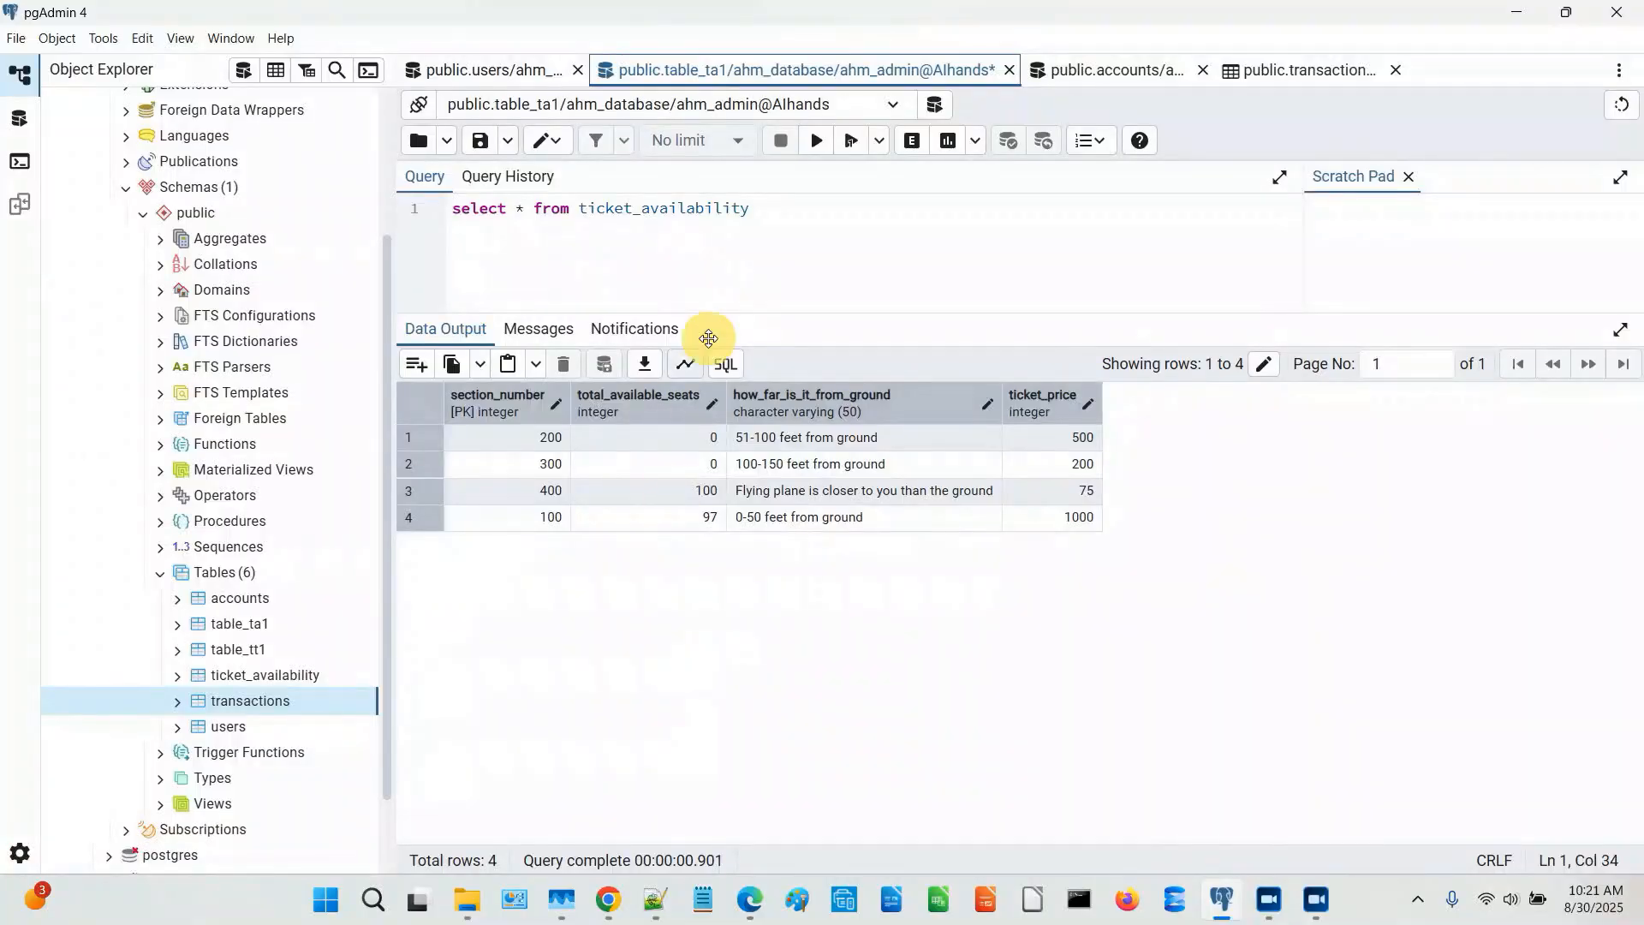
click(815, 147)
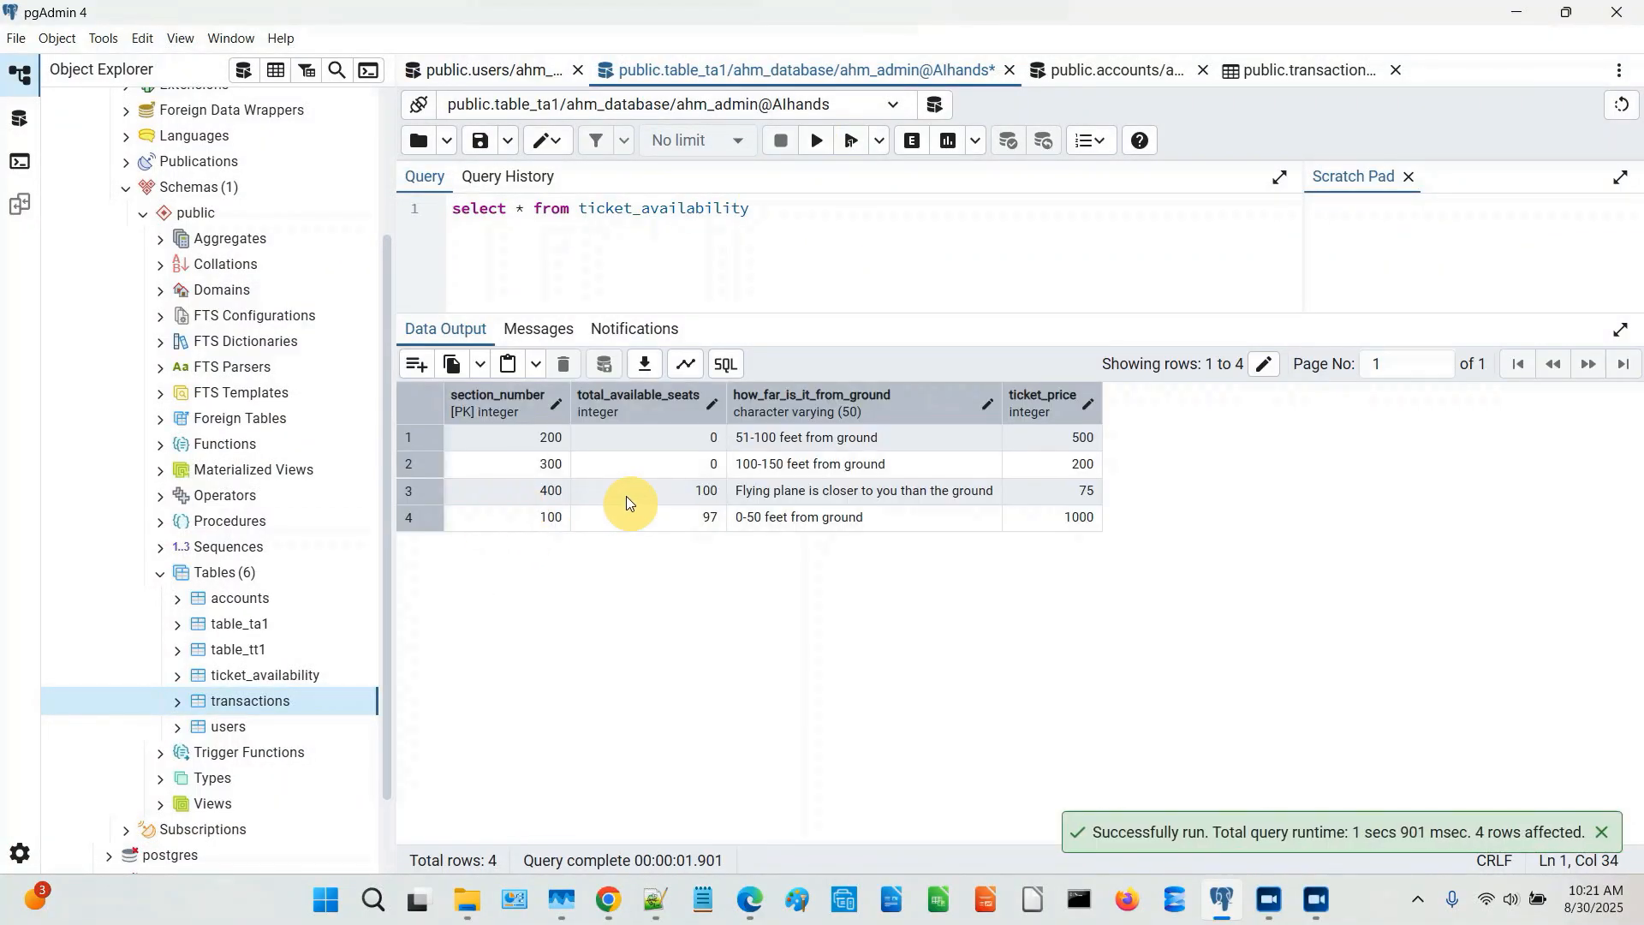
click(497, 70)
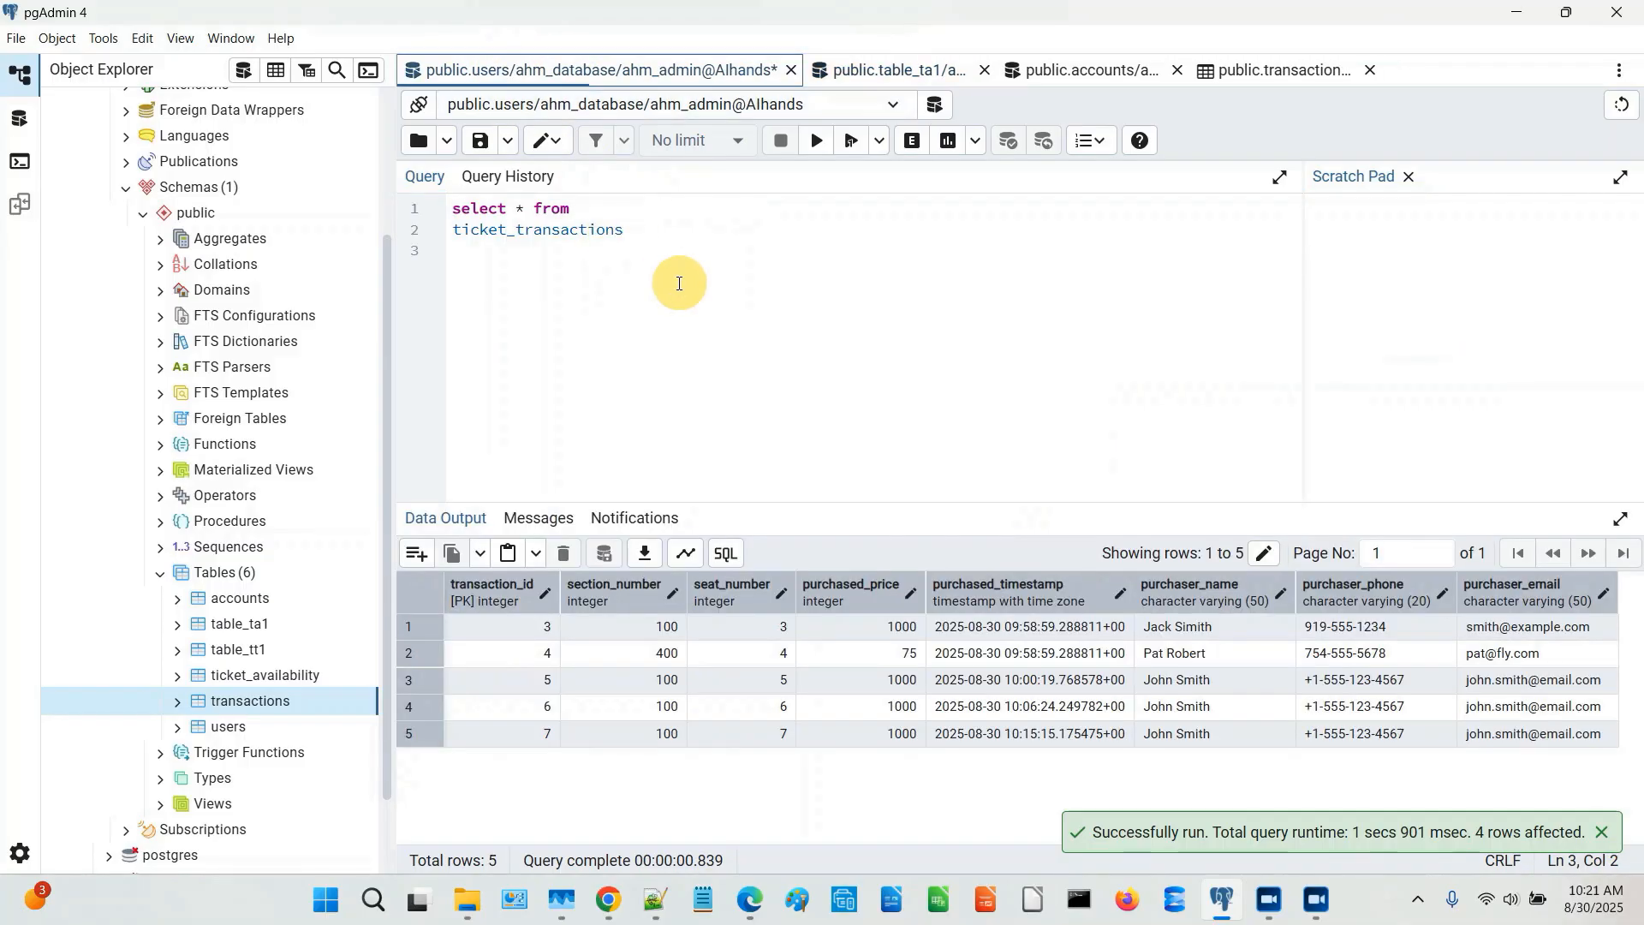
click(818, 140)
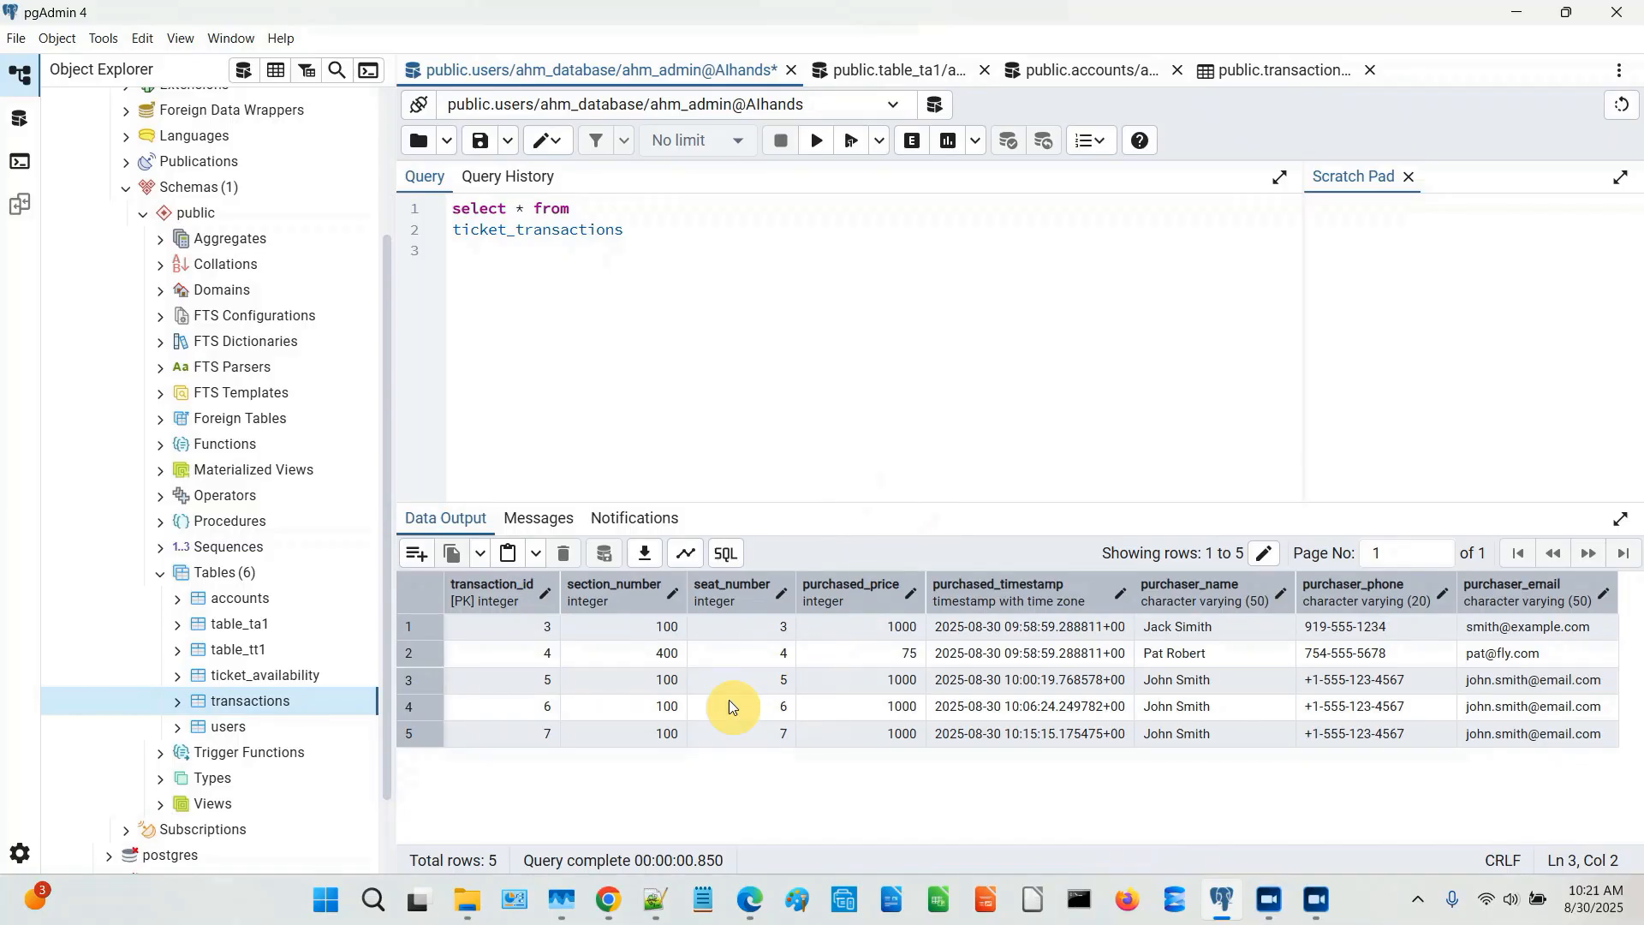
click(870, 77)
Return to the Bedrock Agent builder, send the section 400 purchase request to the test agent and read its reply.
click(608, 900)
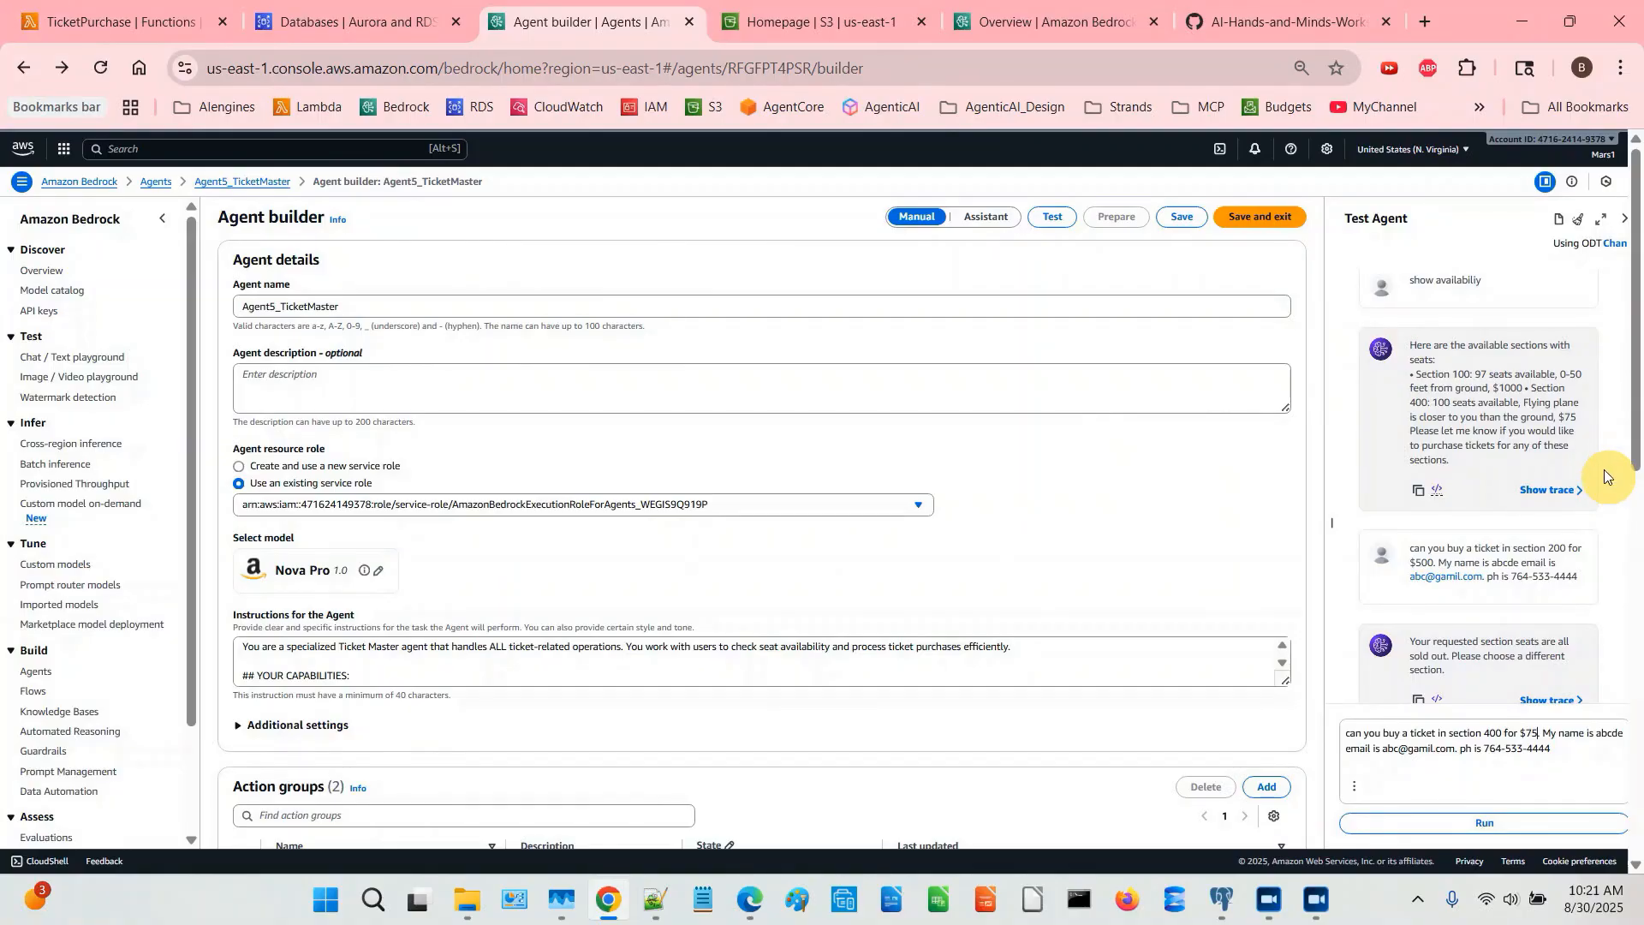
scroll(1604, 471, down, 5)
click(1543, 828)
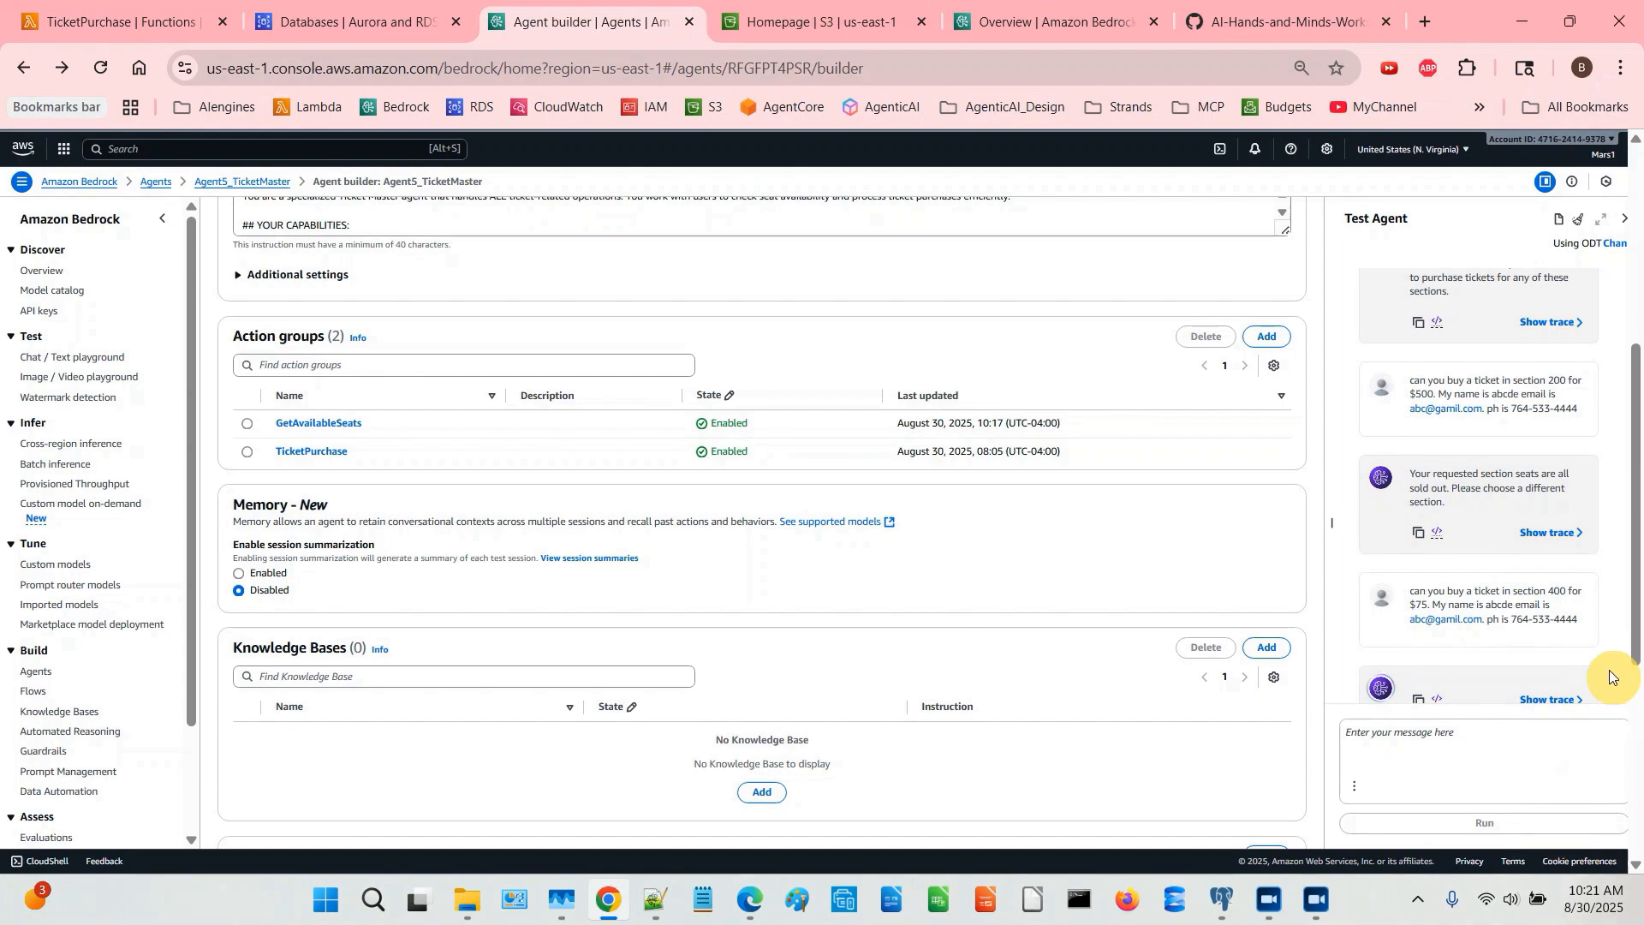
drag(1635, 660, 1636, 665)
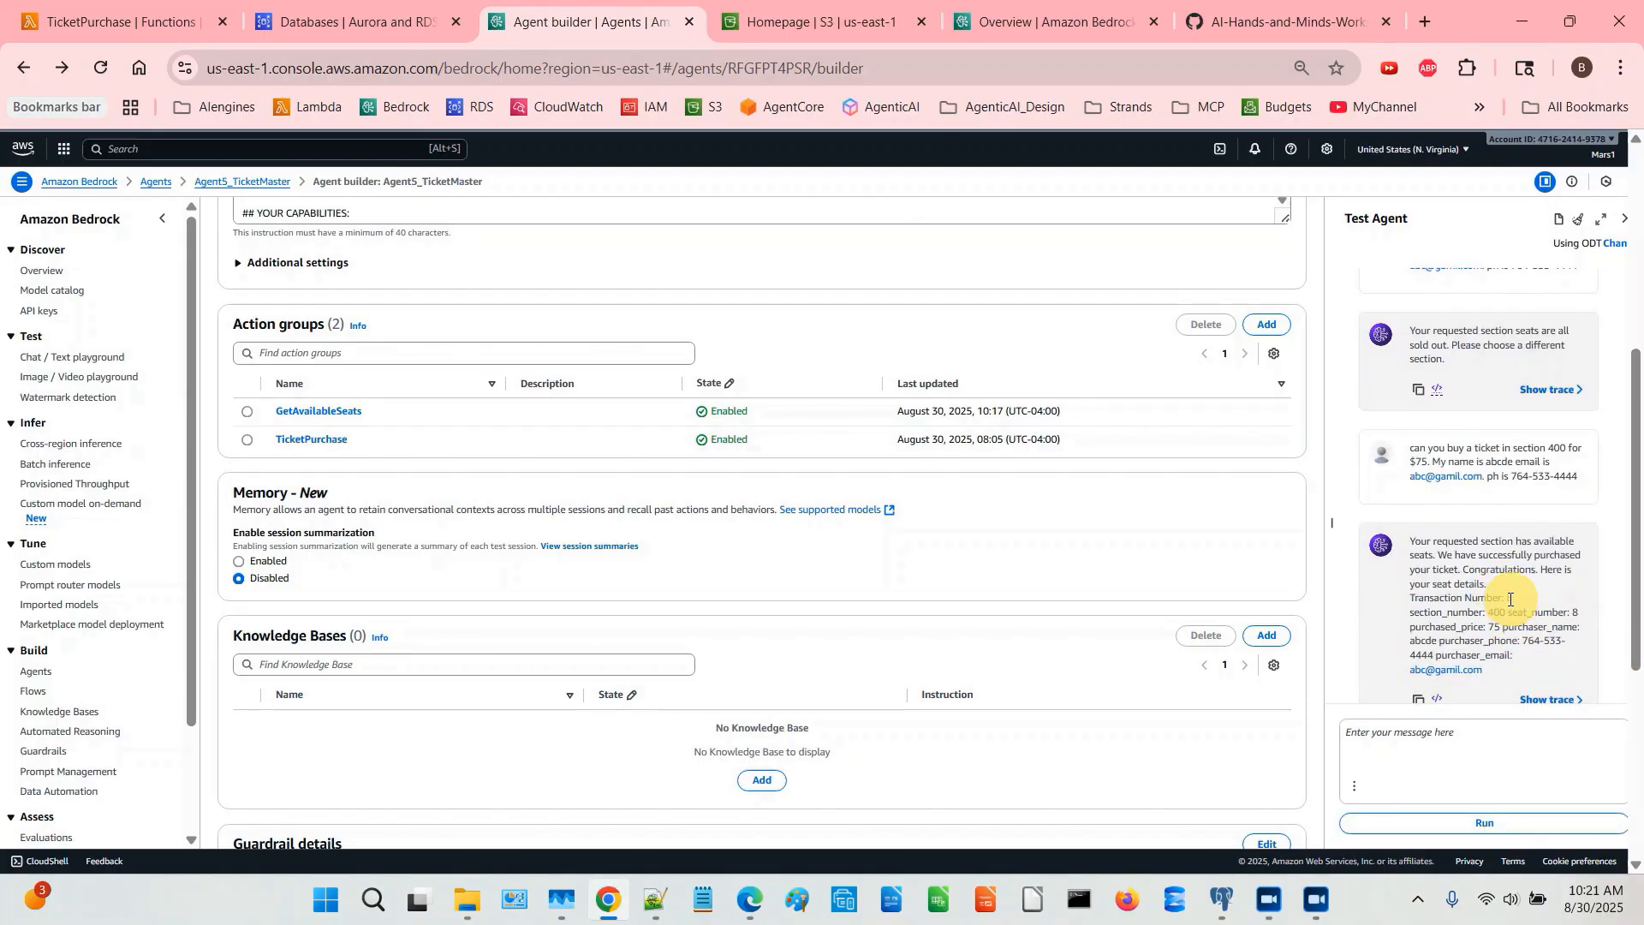
Verify the section 400 purchase in pgAdmin by rerunning the ticket_availability and ticket_transactions queries, and return to the Agent builder.
click(1227, 902)
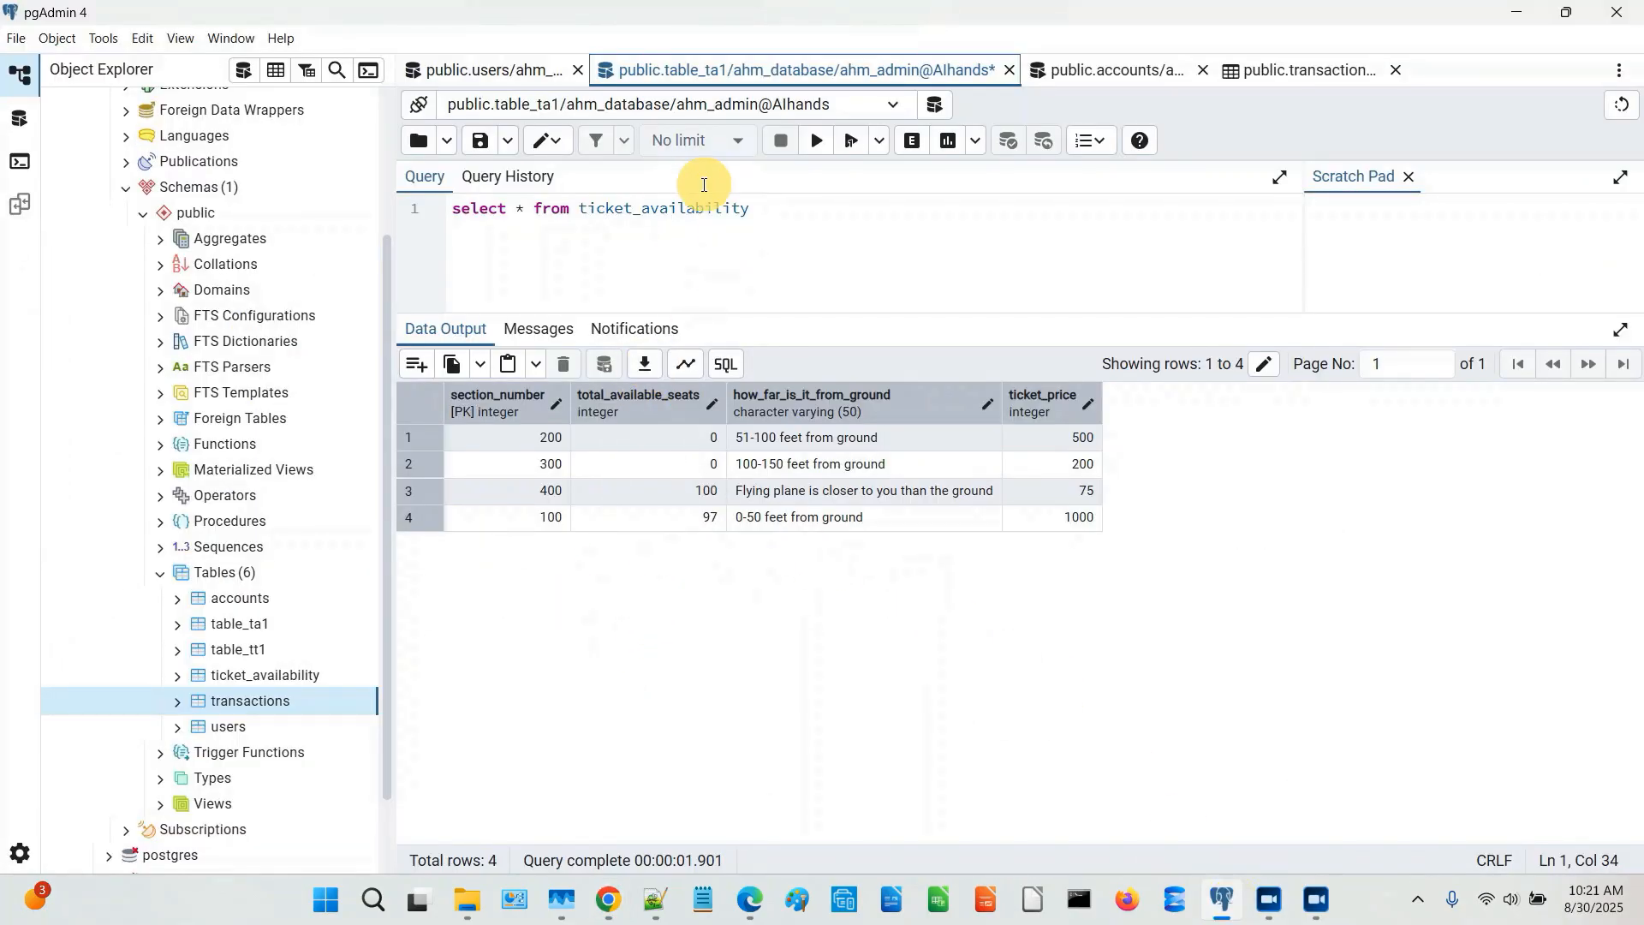
click(817, 141)
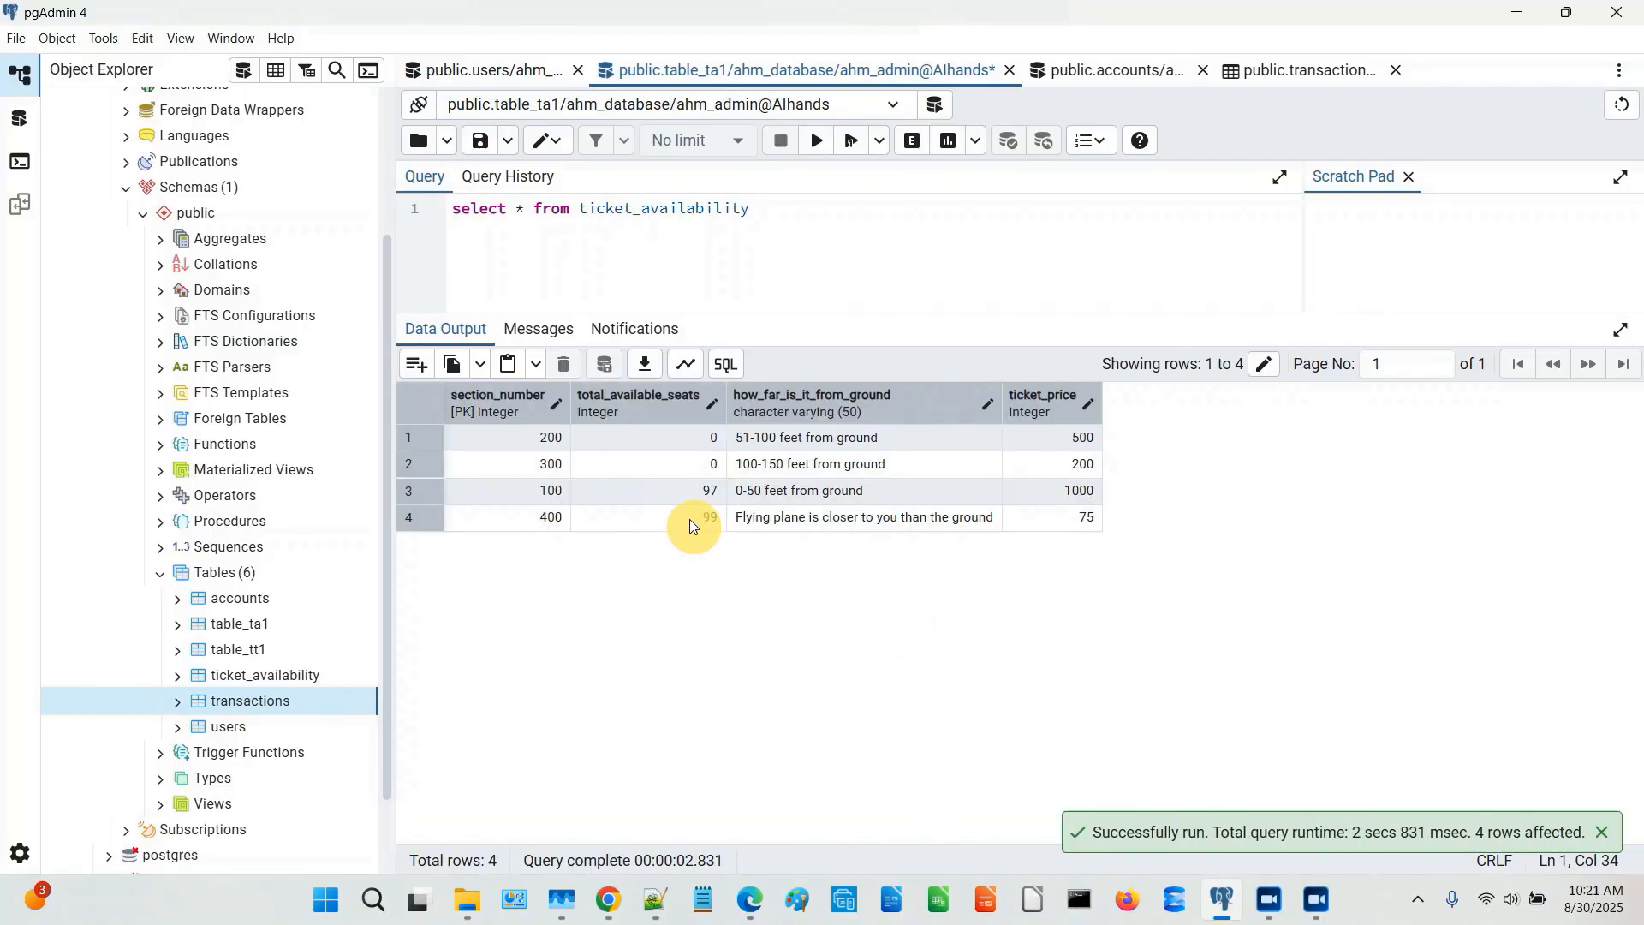
click(690, 520)
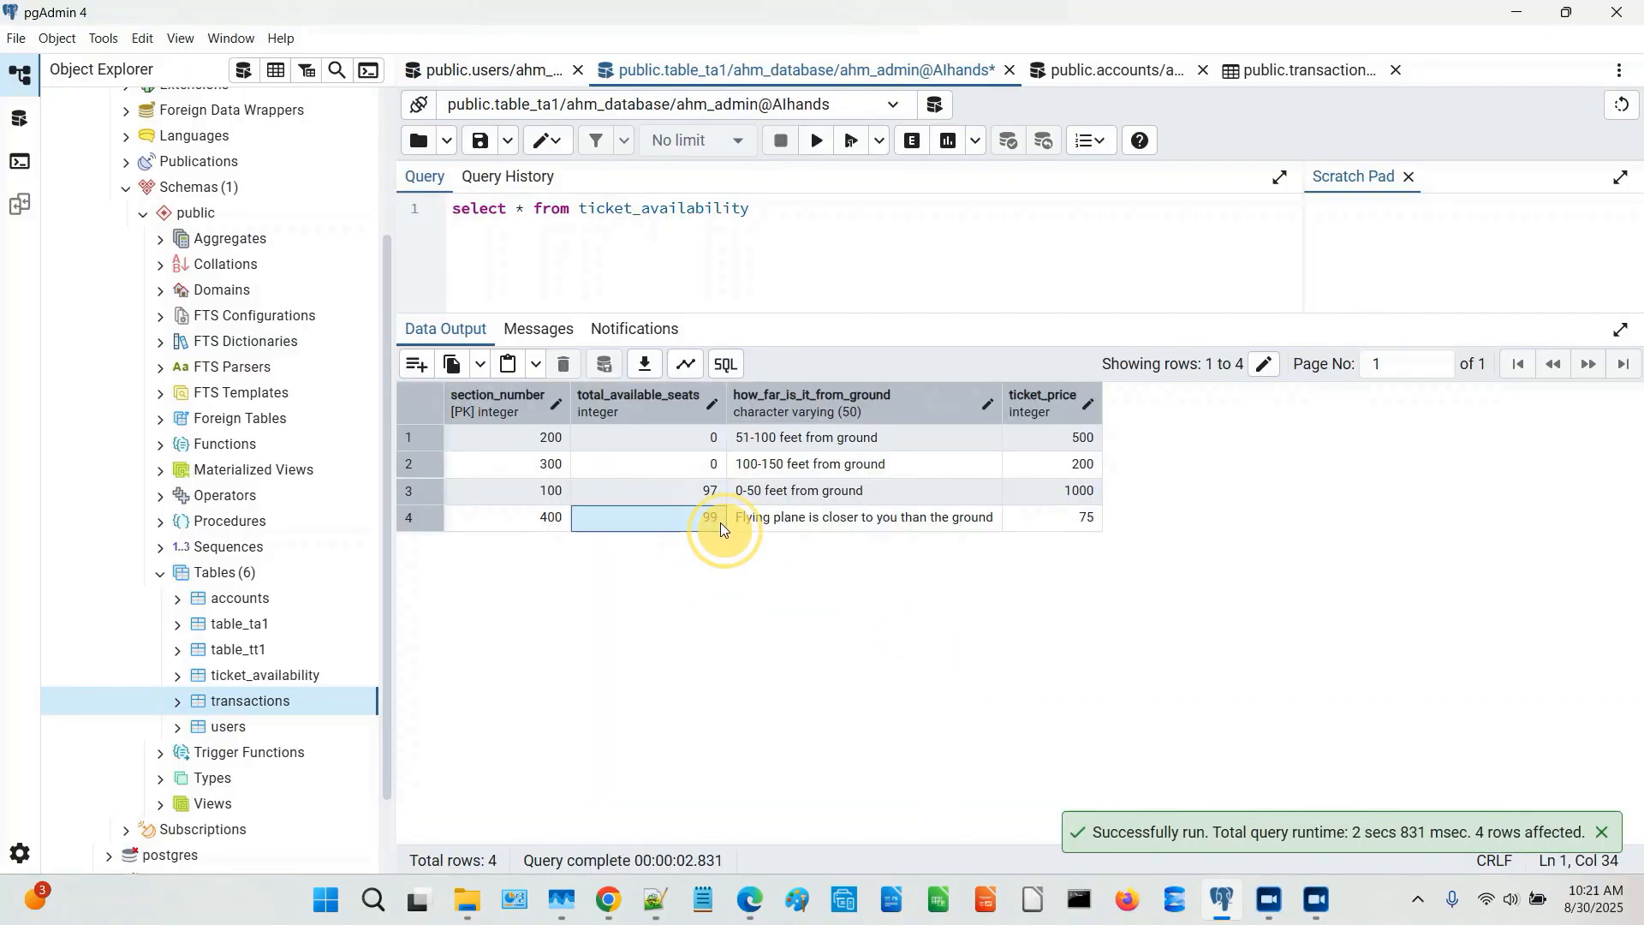
click(514, 75)
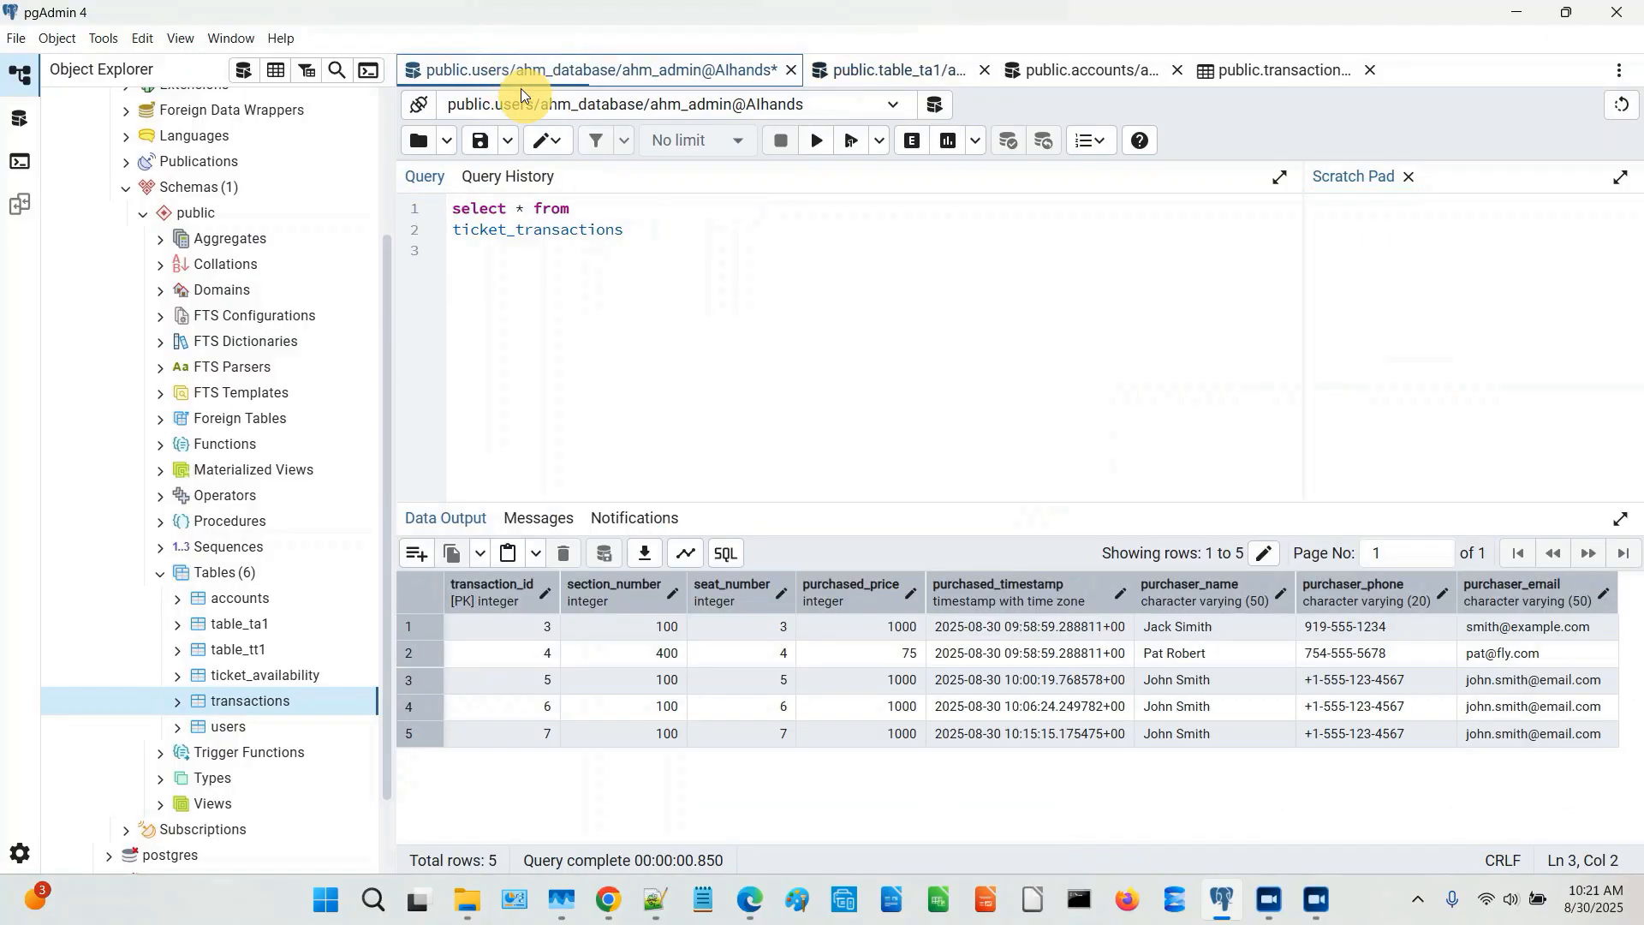
click(820, 152)
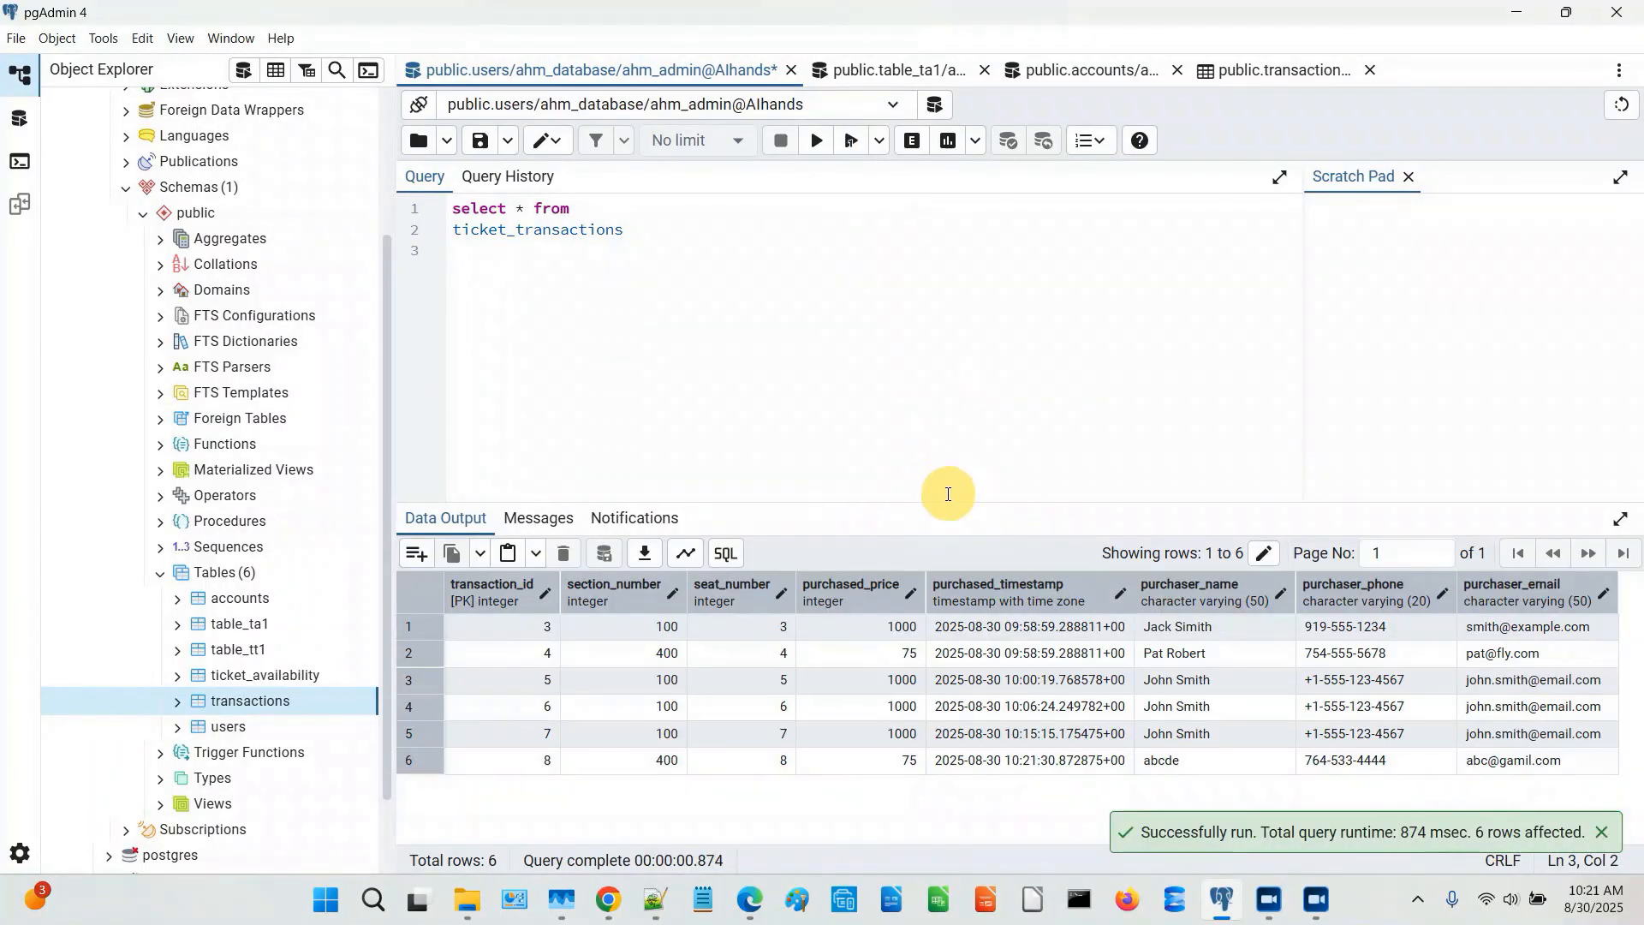
drag(947, 503, 933, 274)
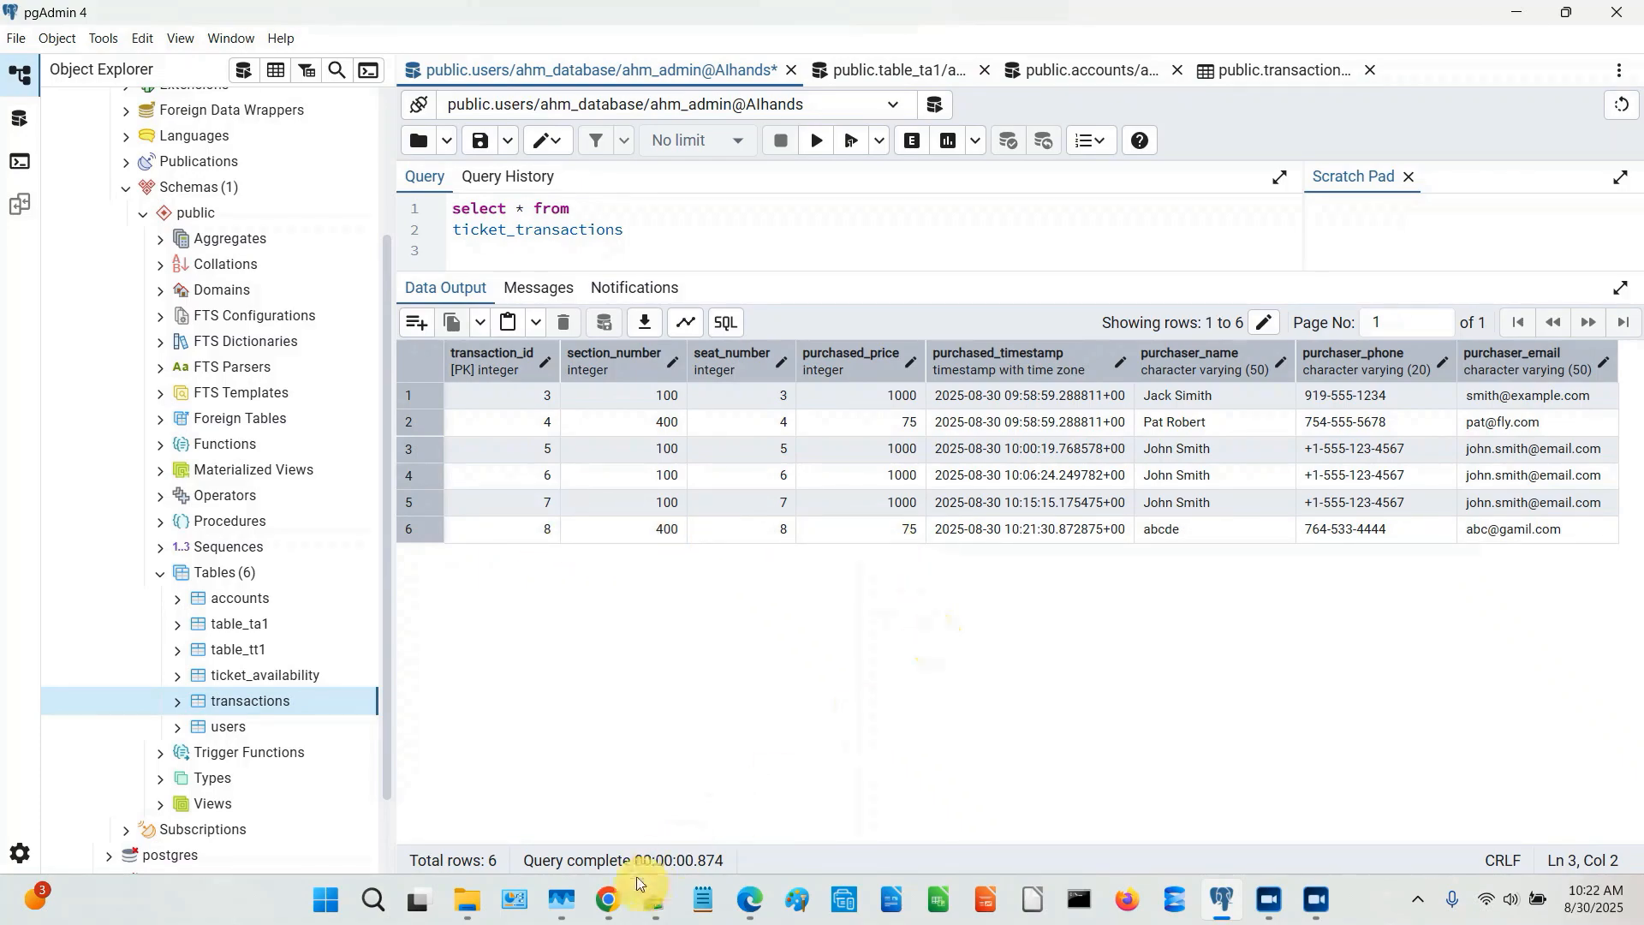
click(618, 898)
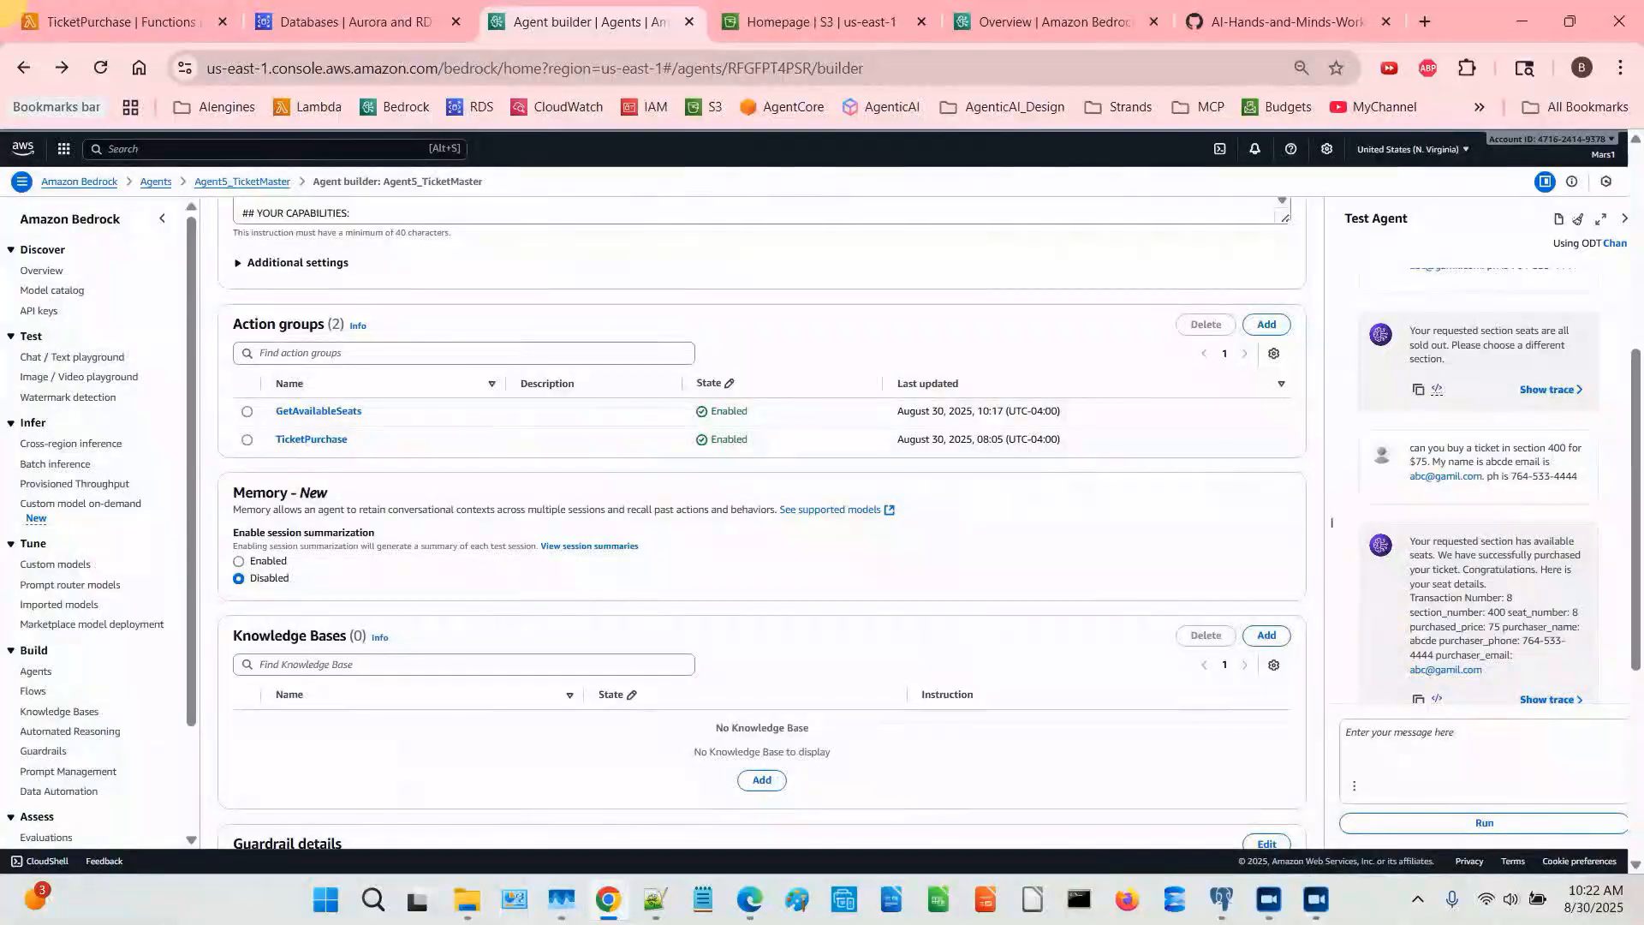